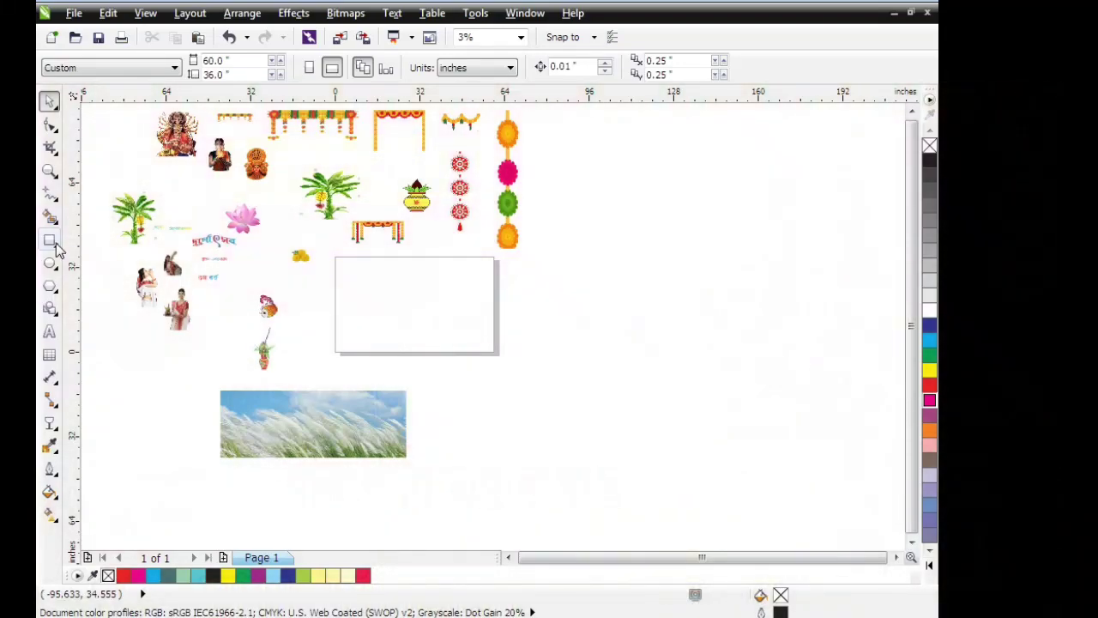
Draw a new rectangle on the canvas to the right of the page.
{"action": "left_click", "coordinate": [50, 241]}
{"action": "left_click", "coordinate": [57, 249]}
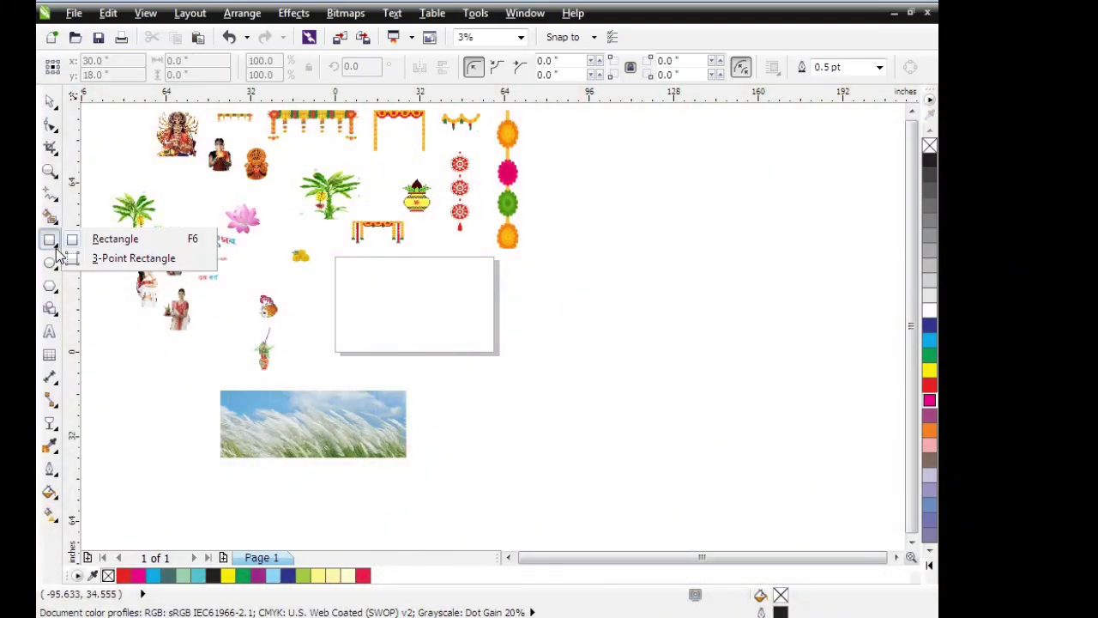
{"action": "left_click", "coordinate": [50, 240]}
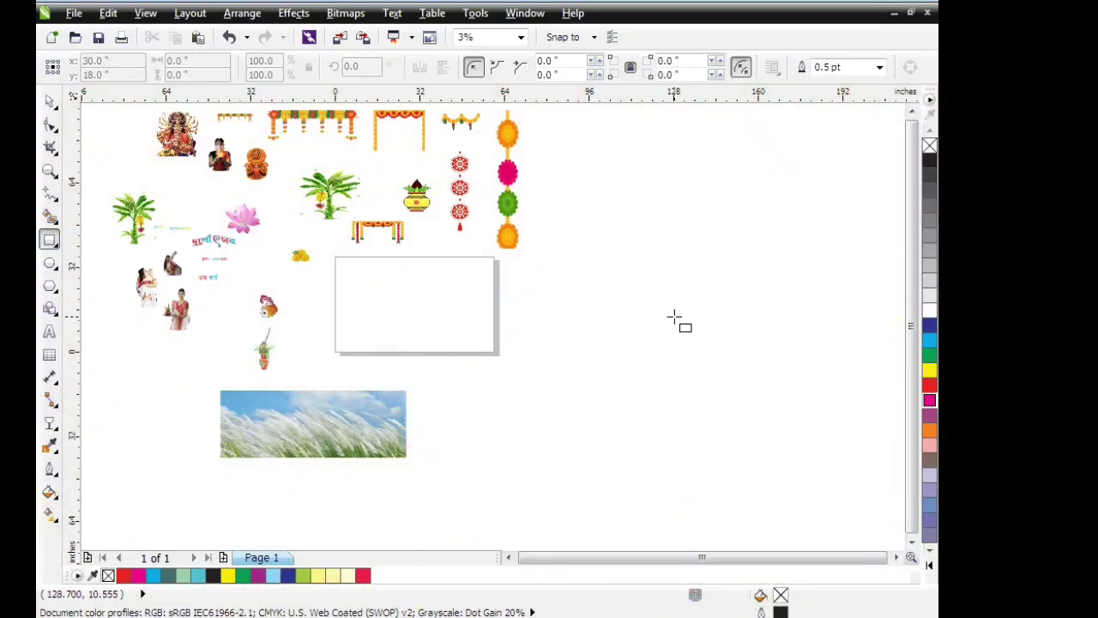
{"action": "left_click_drag", "start_coordinate": [568, 306], "coordinate": [786, 434]}
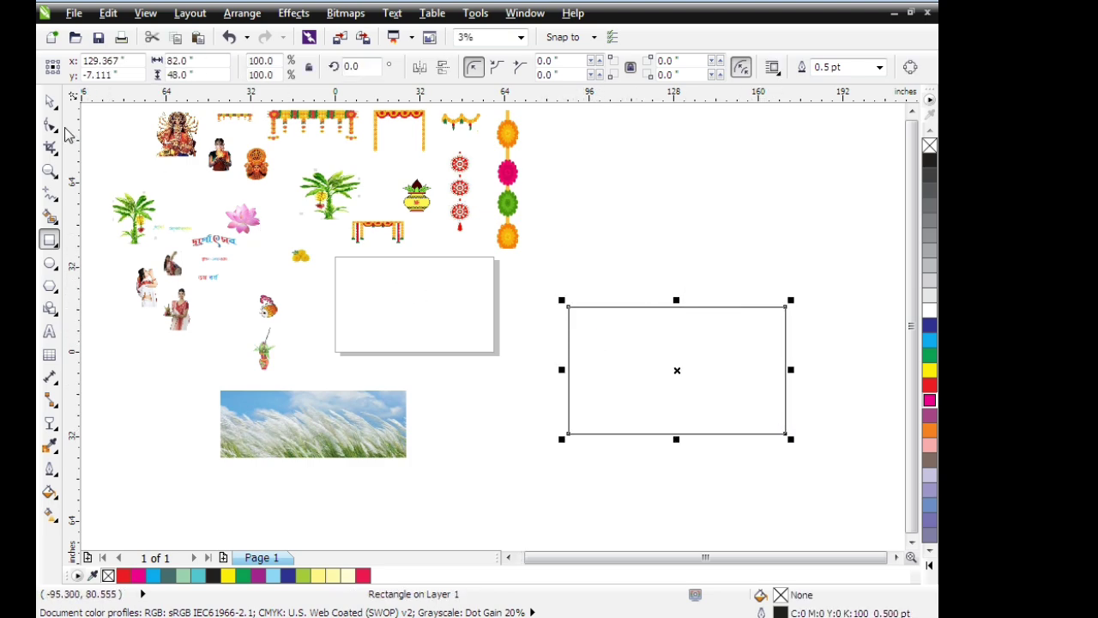
Resize the rectangle to 60 by 36 inches.
{"action": "left_click", "coordinate": [49, 101]}
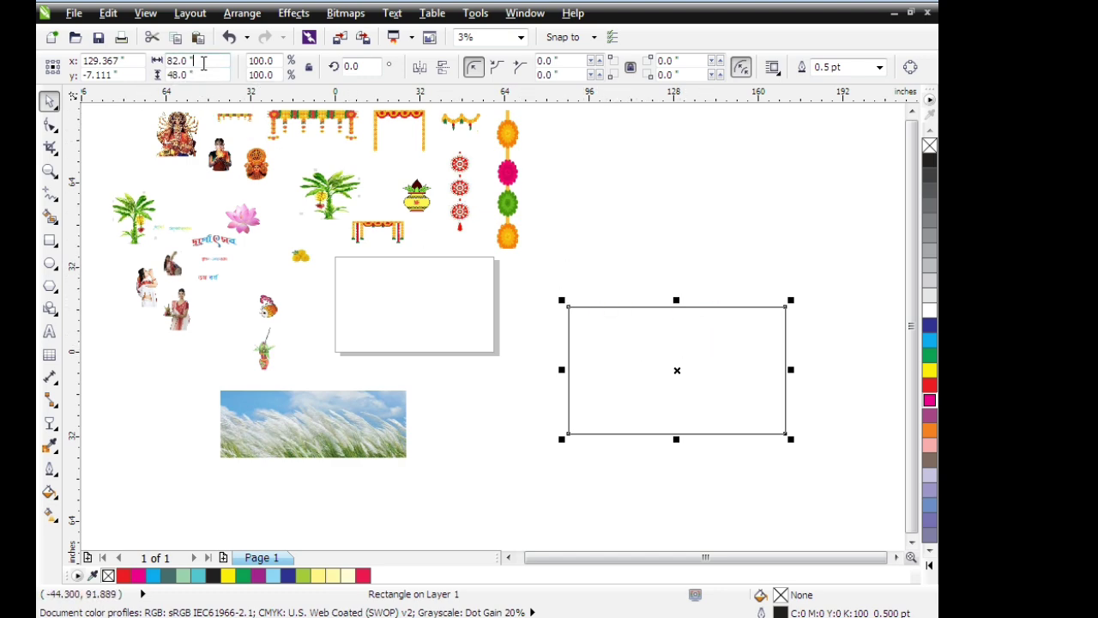
{"action": "left_click_drag", "start_coordinate": [204, 62], "coordinate": [161, 67]}
{"action": "type", "text": "6"}
{"action": "type", "text": "0"}
{"action": "left_click_drag", "start_coordinate": [206, 74], "coordinate": [169, 75]}
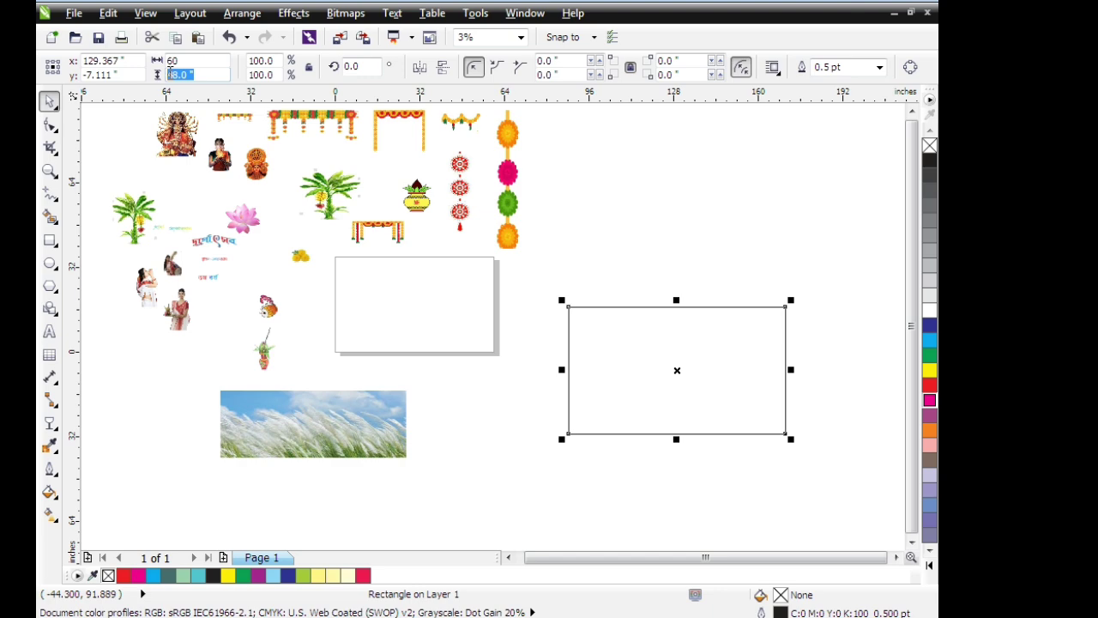
{"action": "type", "text": "36"}
{"action": "key", "text": "Return"}
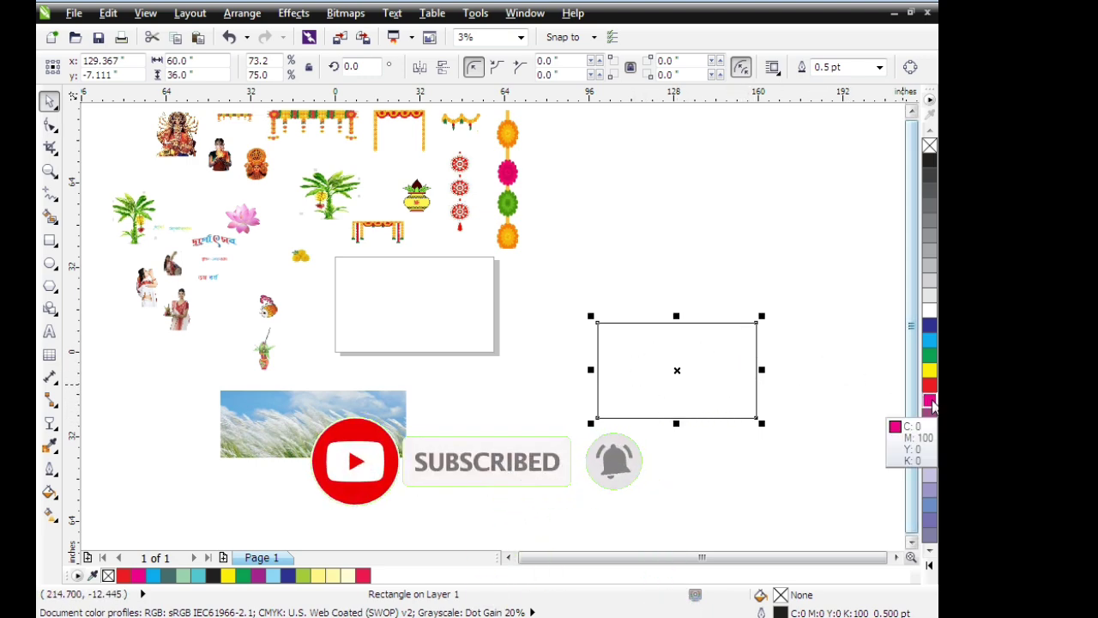
Fill the 60 by 36 inch rectangle with solid magenta and reselect it.
{"action": "left_click", "coordinate": [929, 401]}
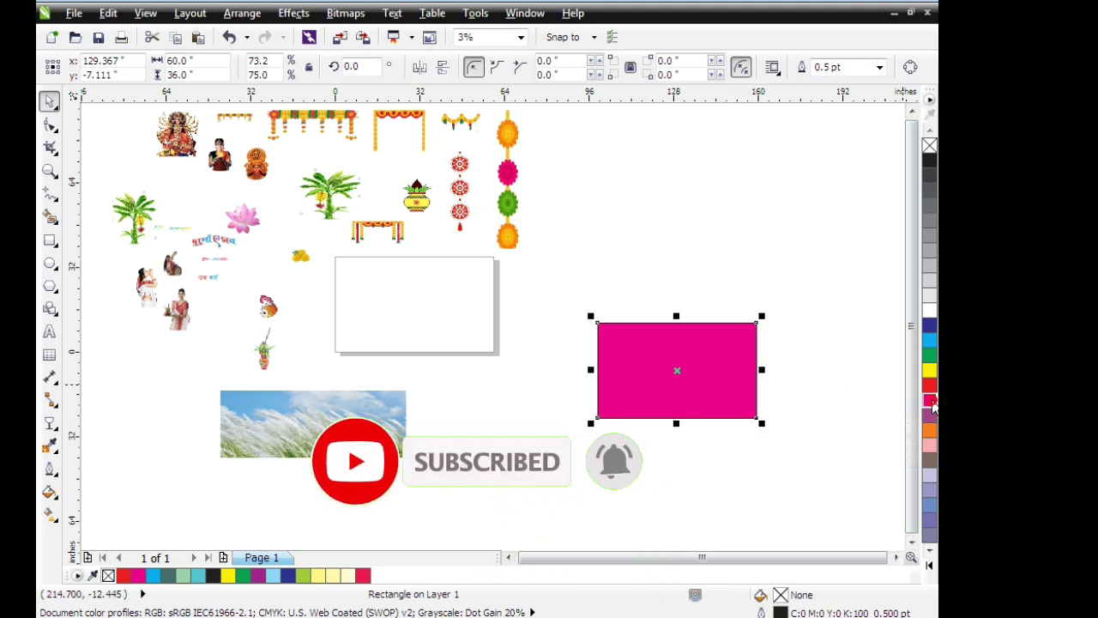
{"action": "left_click", "coordinate": [798, 289]}
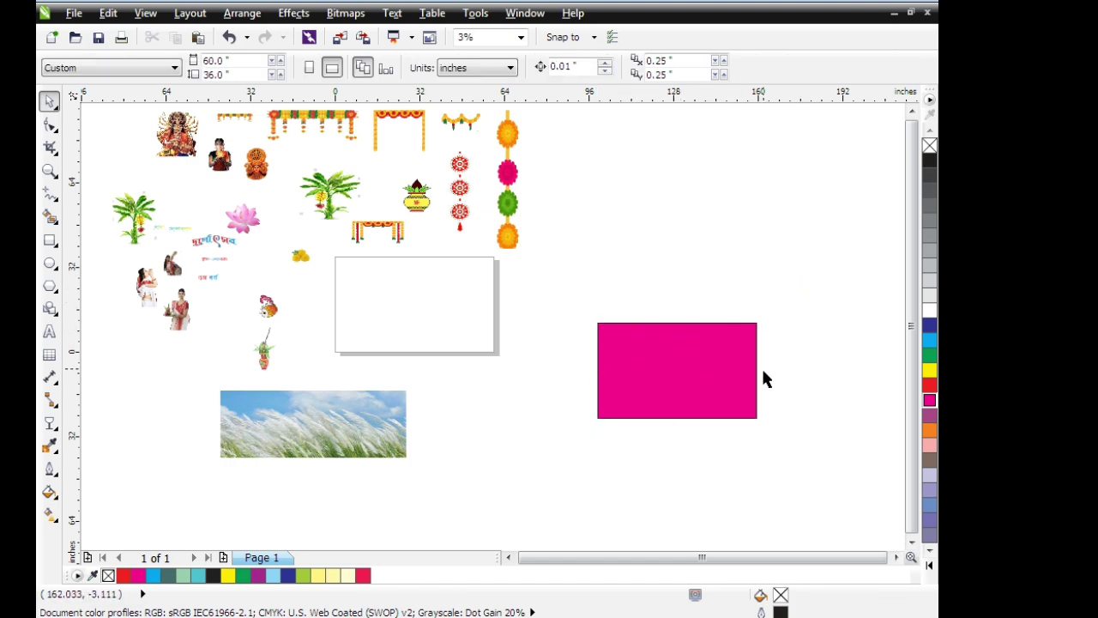
{"action": "left_click", "coordinate": [683, 382]}
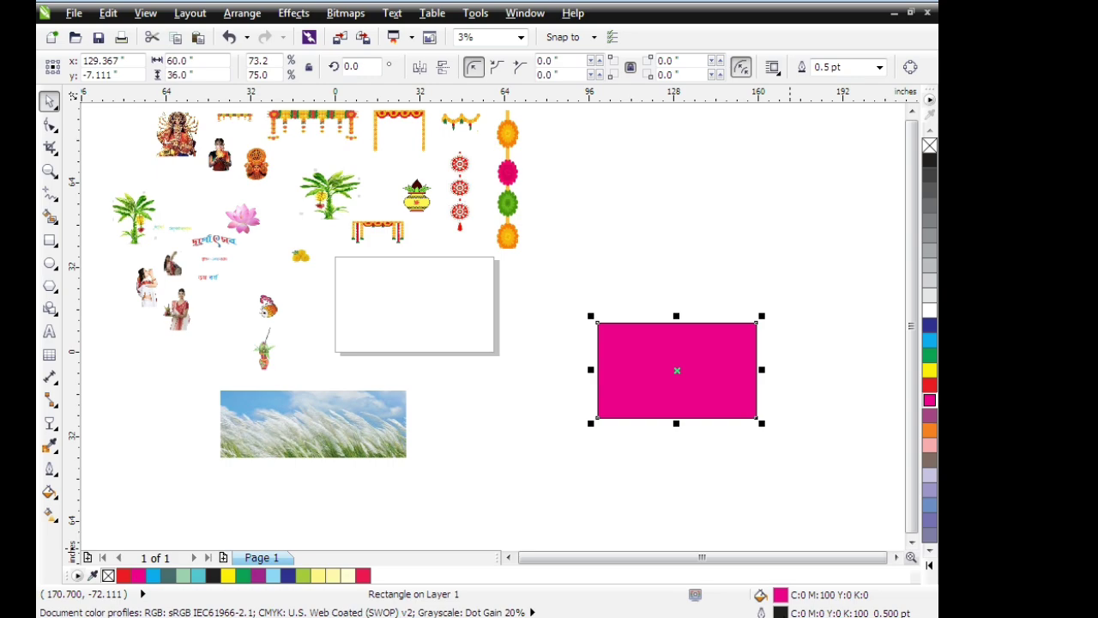
Remove the rectangle's outline using the Outline Pen dialog.
{"action": "key", "text": "F12"}
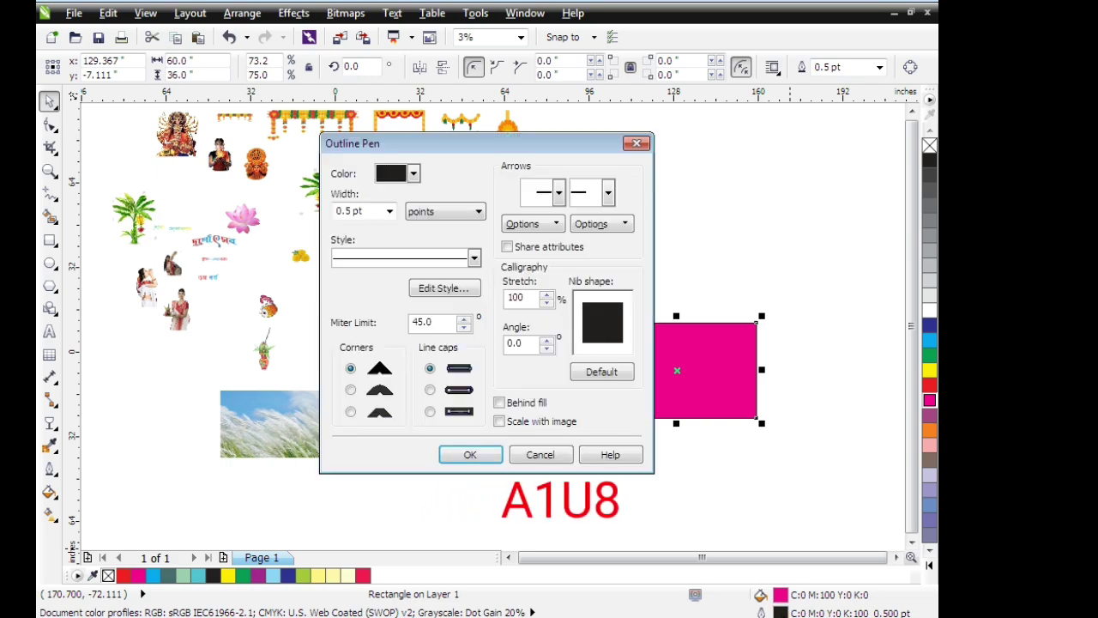
{"action": "left_click", "coordinate": [389, 211]}
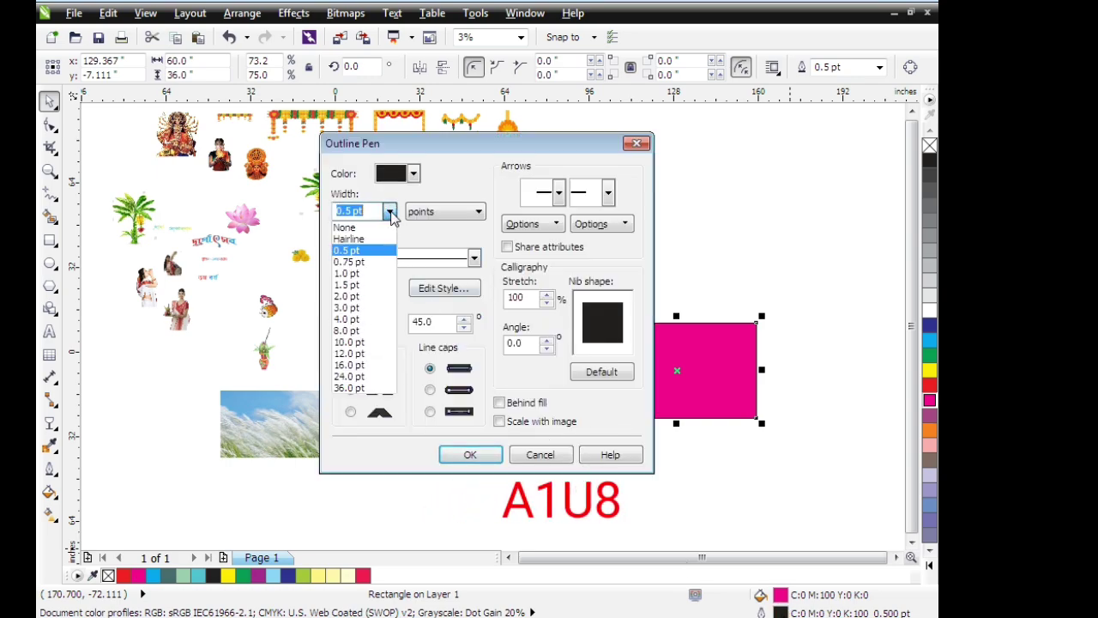
{"action": "left_click", "coordinate": [371, 229]}
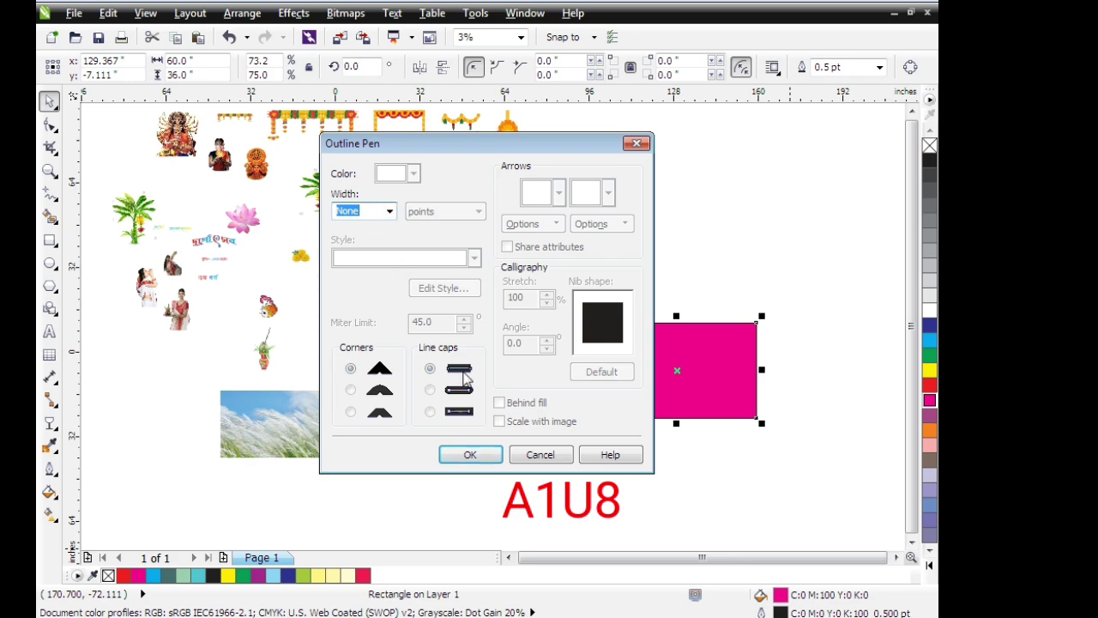
{"action": "left_click", "coordinate": [474, 452]}
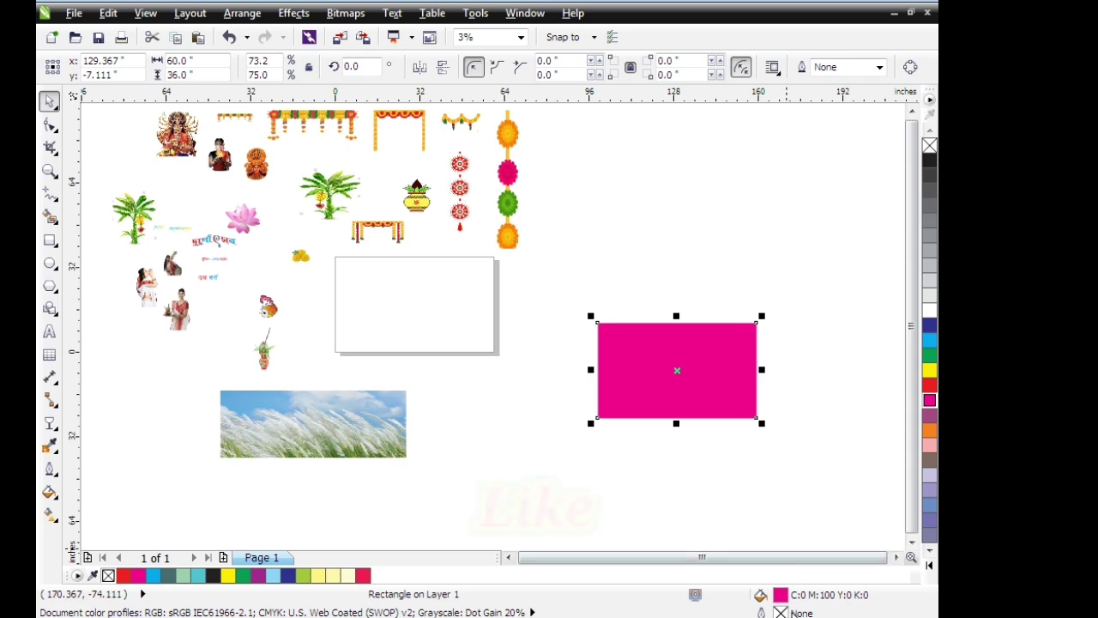
Give the outline 1.5 pt yellow, round caps, behind fill and scale with image.
{"action": "key", "text": "F12"}
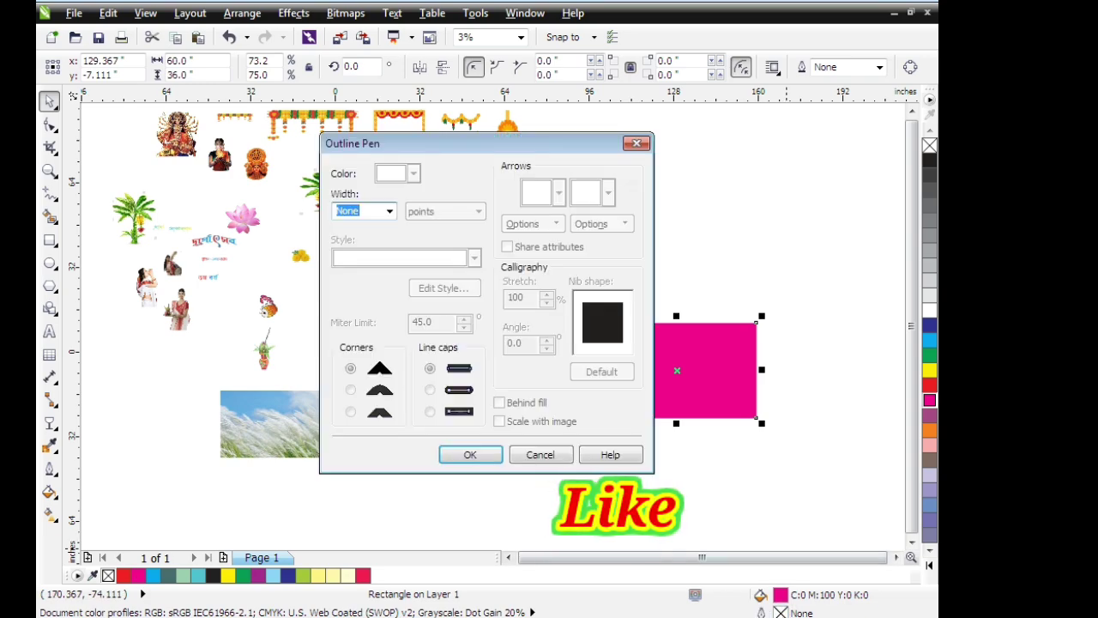
{"action": "left_click", "coordinate": [390, 213]}
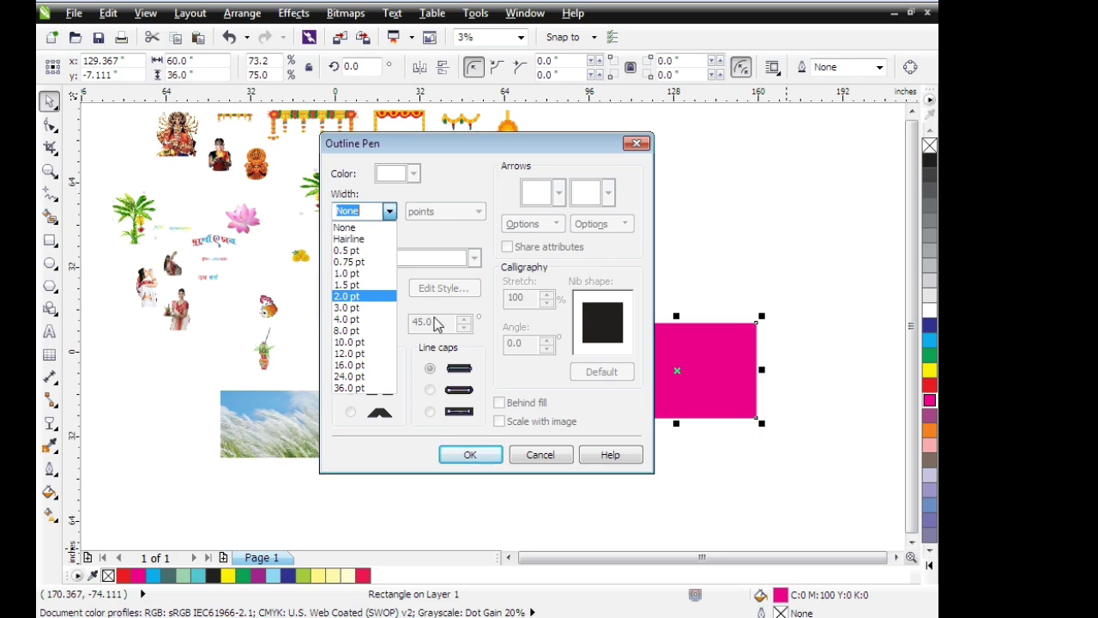
{"action": "left_click", "coordinate": [350, 287]}
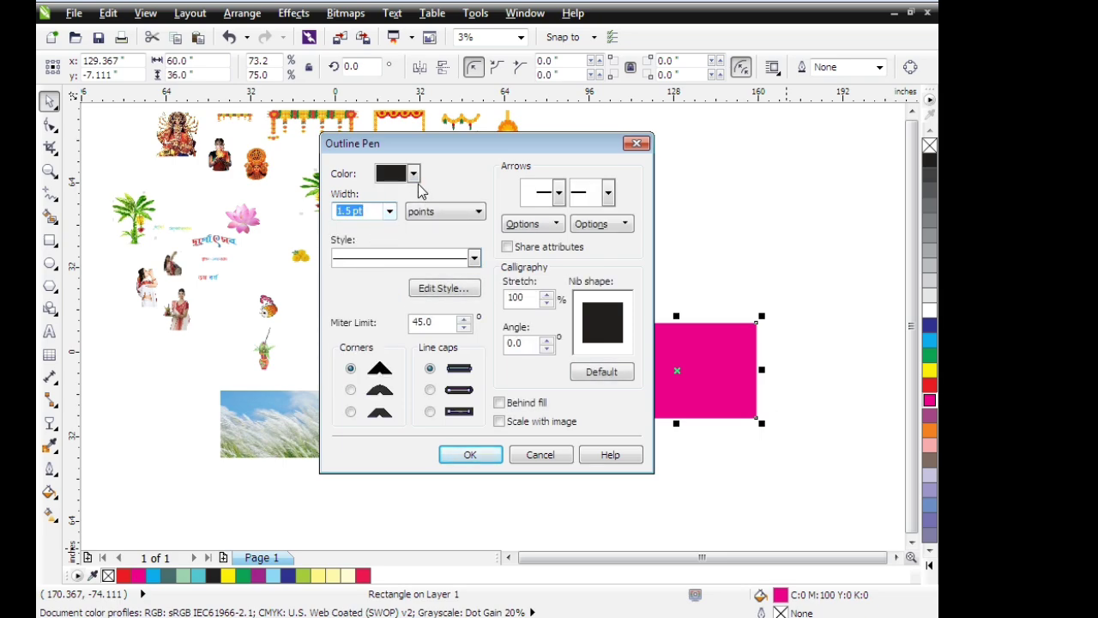
{"action": "left_click", "coordinate": [414, 174]}
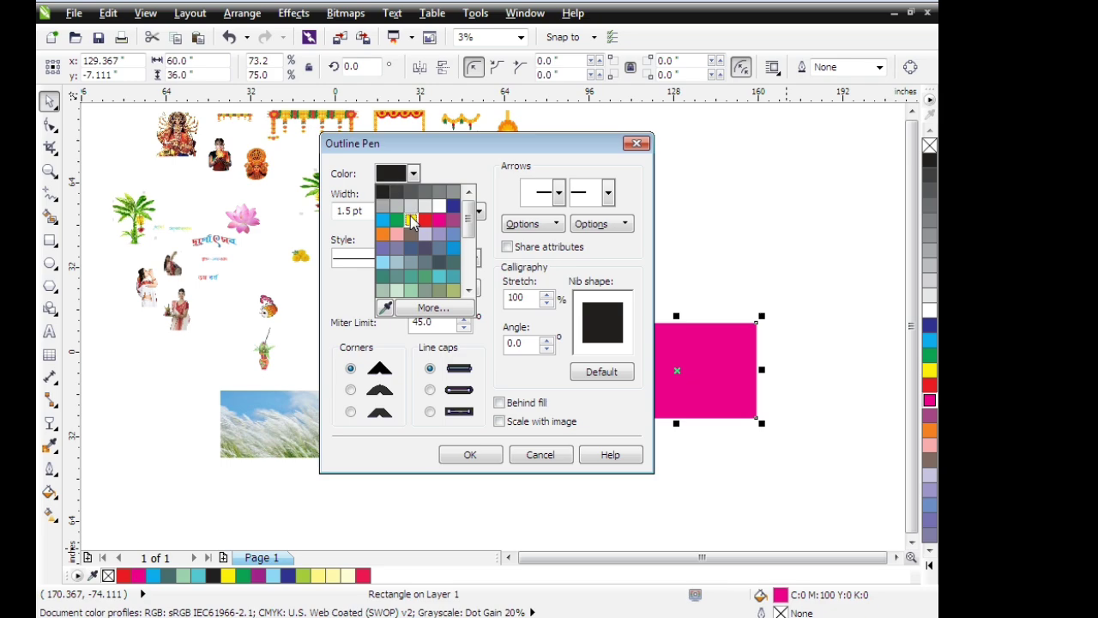
{"action": "left_click", "coordinate": [411, 219]}
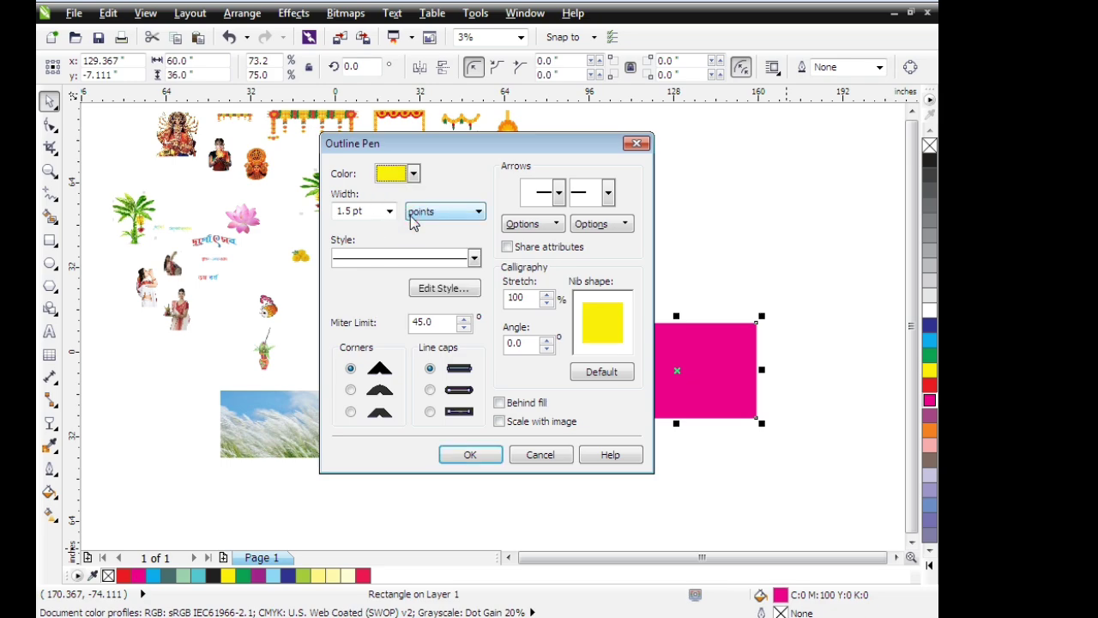
{"action": "left_click", "coordinate": [431, 390]}
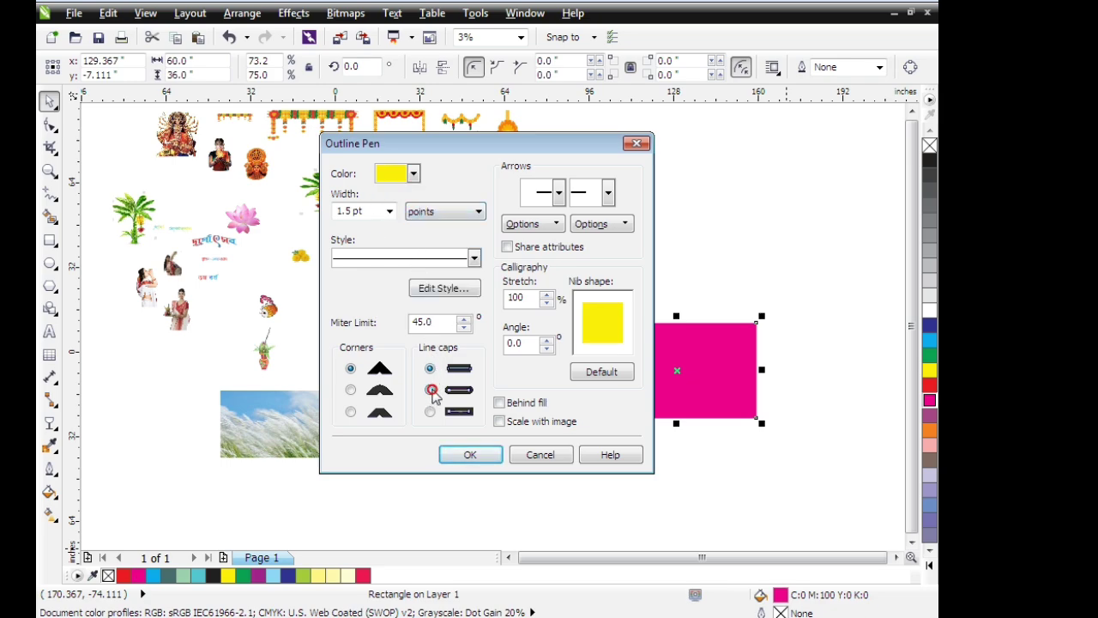
{"action": "left_click", "coordinate": [500, 402]}
{"action": "left_click", "coordinate": [500, 421]}
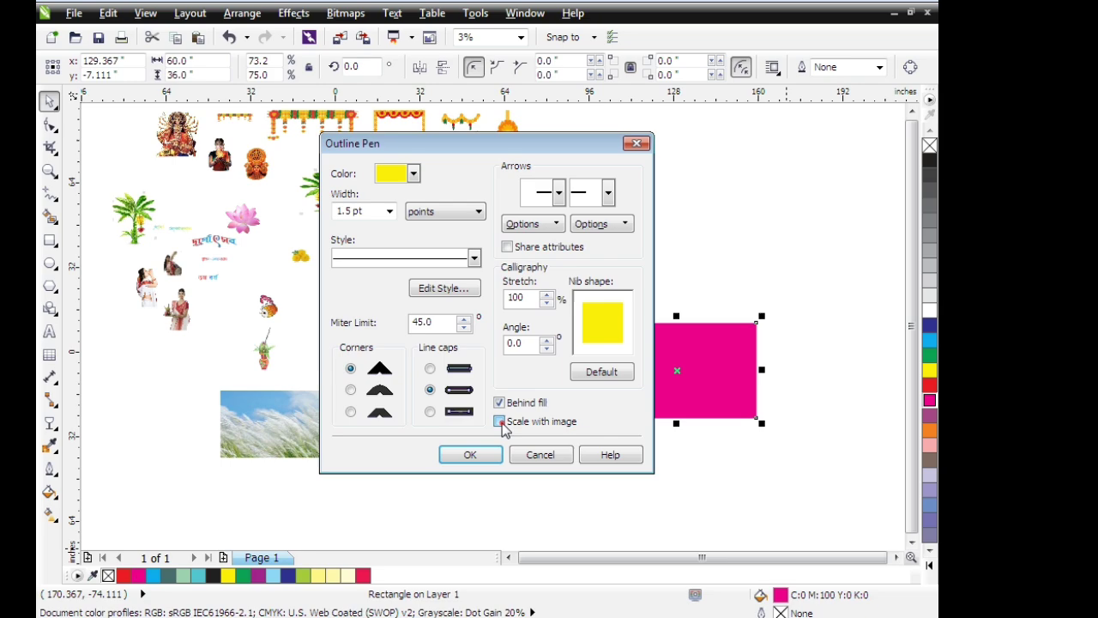
{"action": "left_click", "coordinate": [471, 454]}
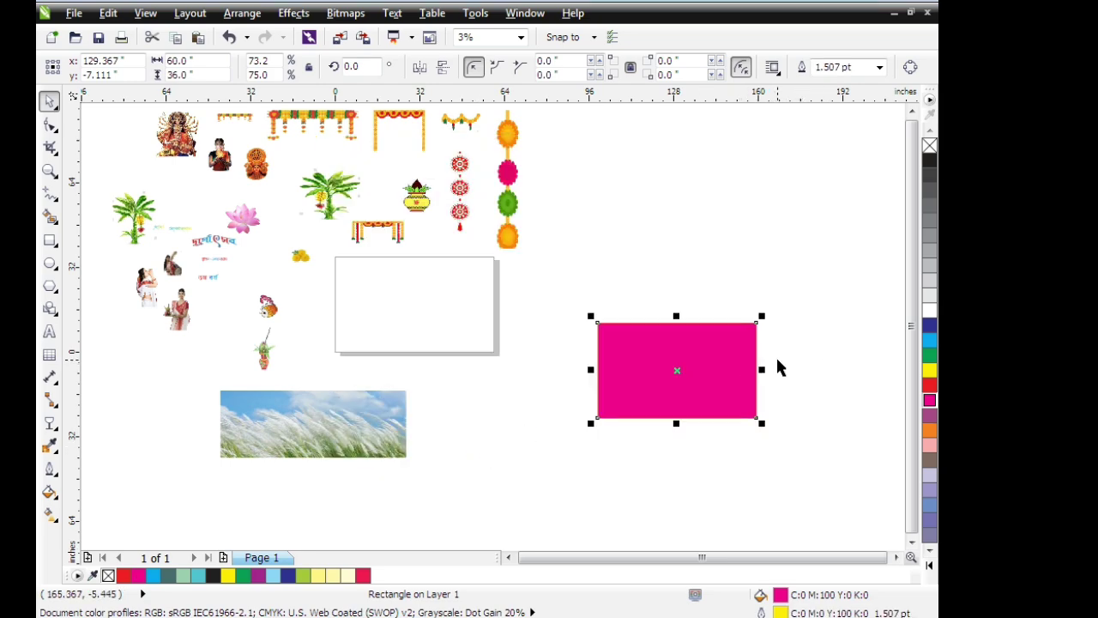
{"action": "scroll", "coordinate": [811, 352], "scroll_direction": "up", "scroll_amount": 1}
{"action": "scroll", "coordinate": [810, 352], "scroll_direction": "up", "scroll_amount": 1}
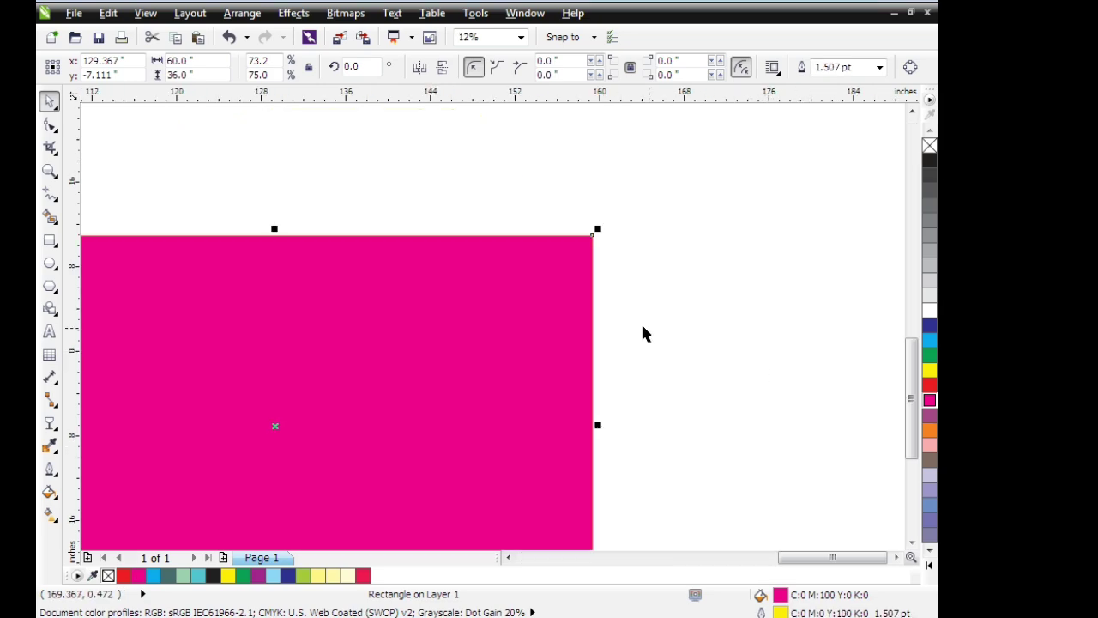
{"action": "scroll", "coordinate": [735, 291], "scroll_direction": "down", "scroll_amount": 1}
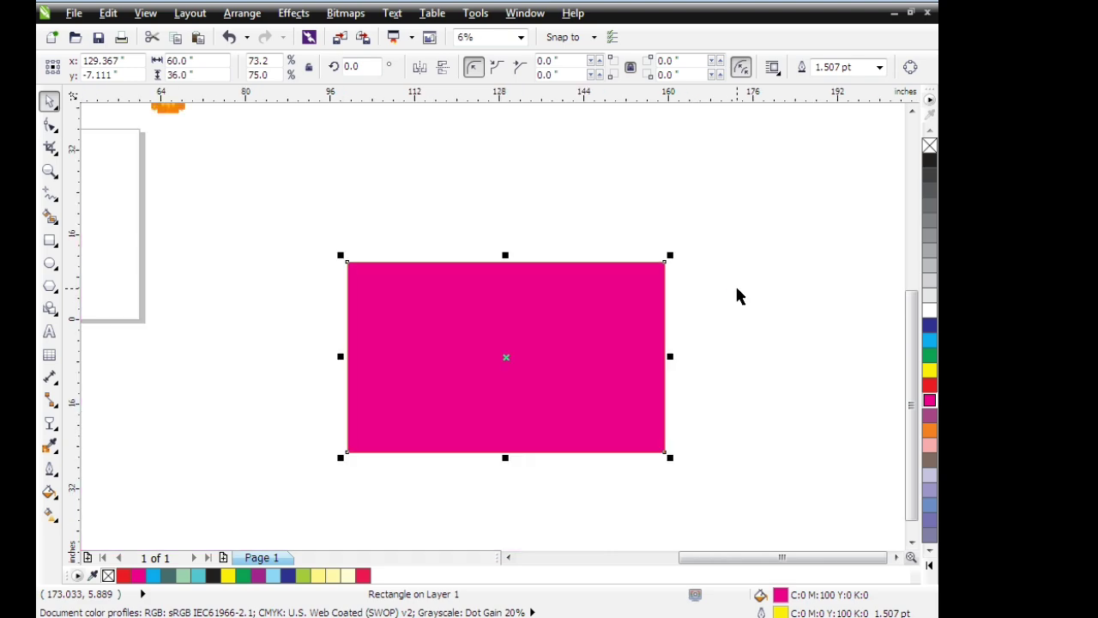
{"action": "scroll", "coordinate": [736, 292], "scroll_direction": "down", "scroll_amount": 1}
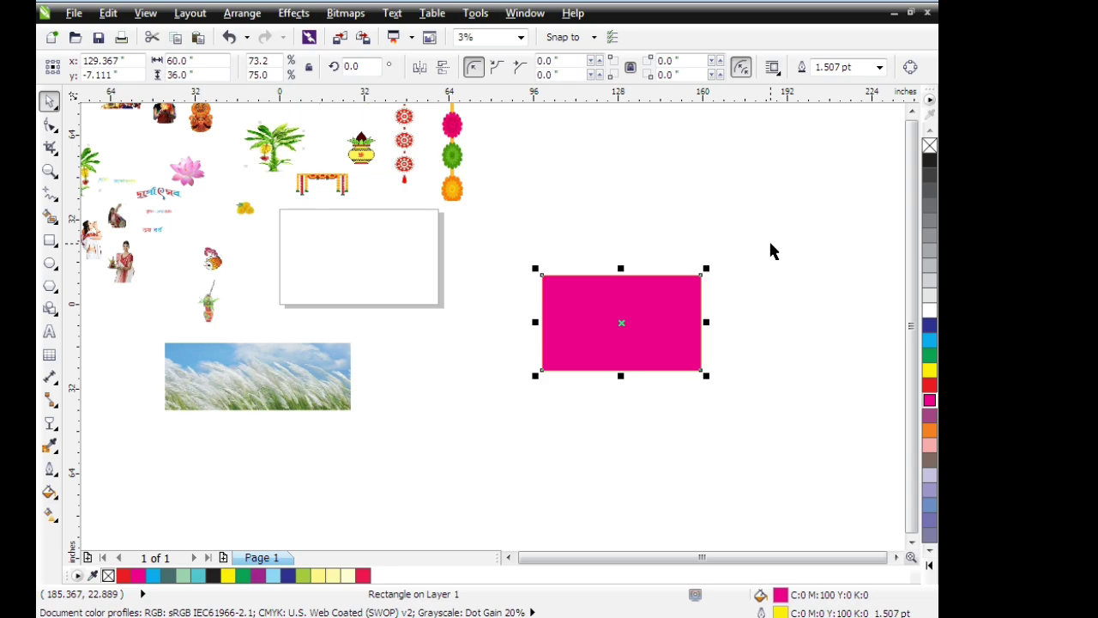
{"action": "scroll", "coordinate": [760, 286], "scroll_direction": "up", "scroll_amount": 1}
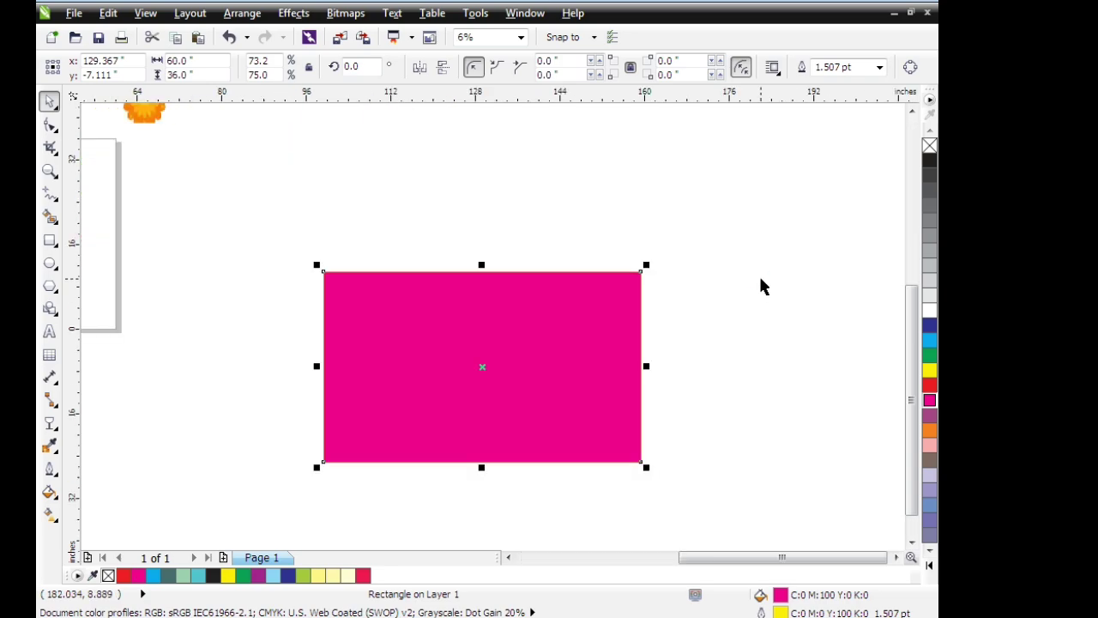
{"action": "scroll", "coordinate": [760, 285], "scroll_direction": "down", "scroll_amount": 1}
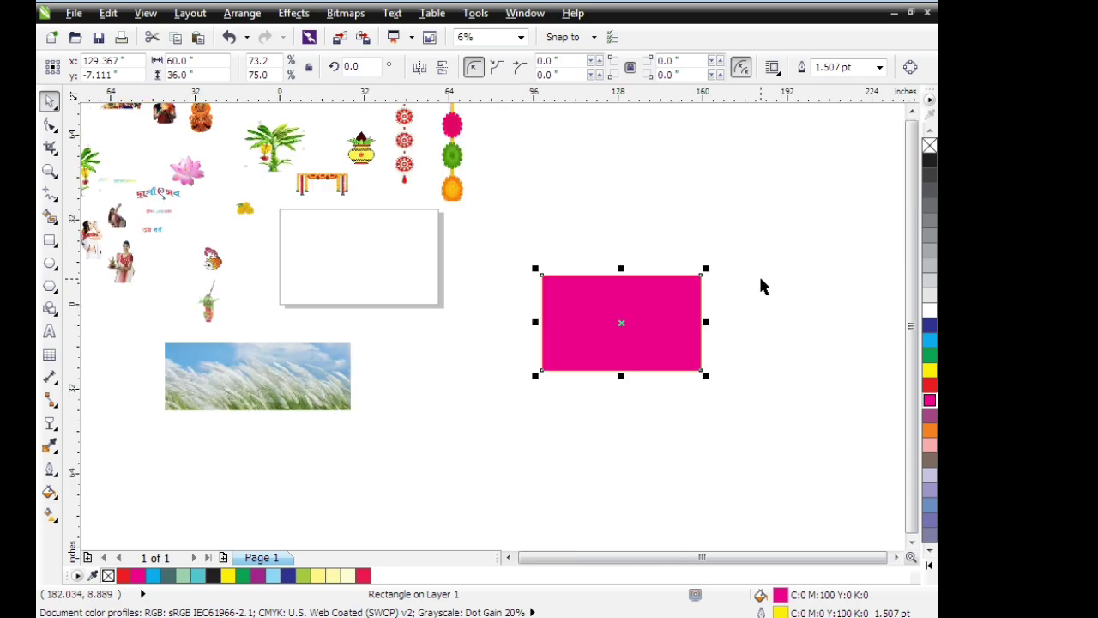
{"action": "left_click", "coordinate": [714, 202]}
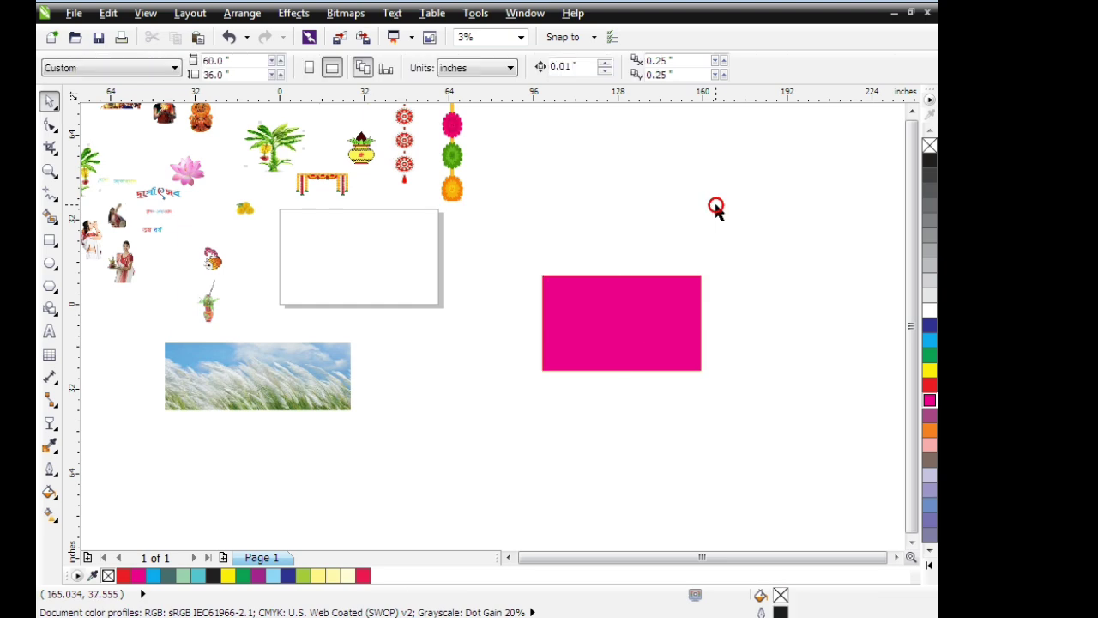
{"action": "left_click", "coordinate": [289, 382]}
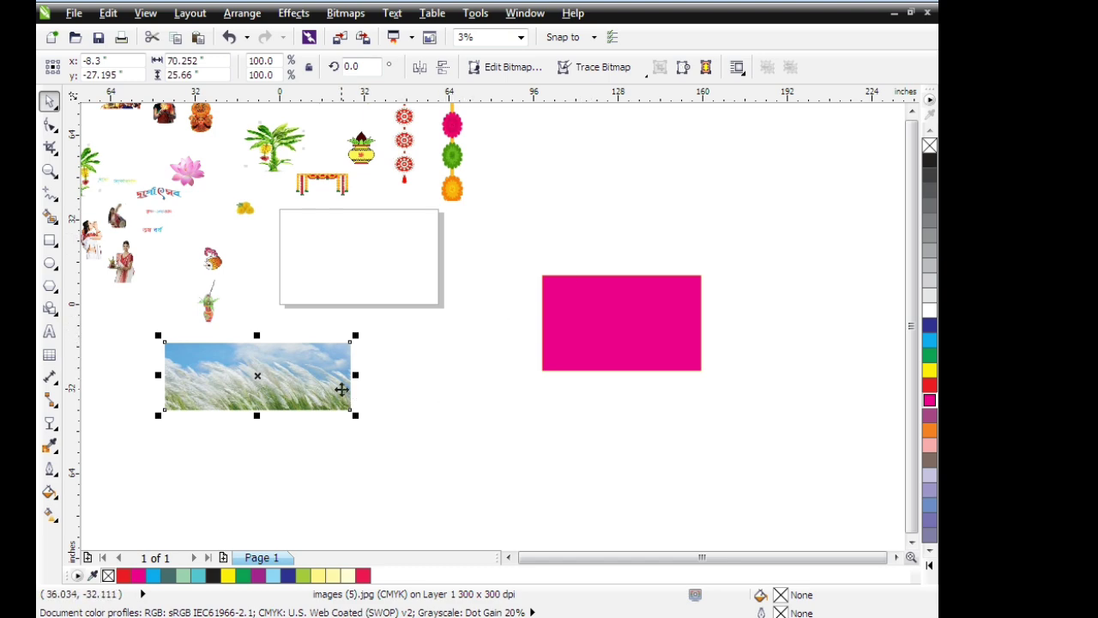
Move the grass photo and convert it to a 300 dpi CMYK bitmap.
{"action": "left_click_drag", "start_coordinate": [312, 376], "coordinate": [483, 427]}
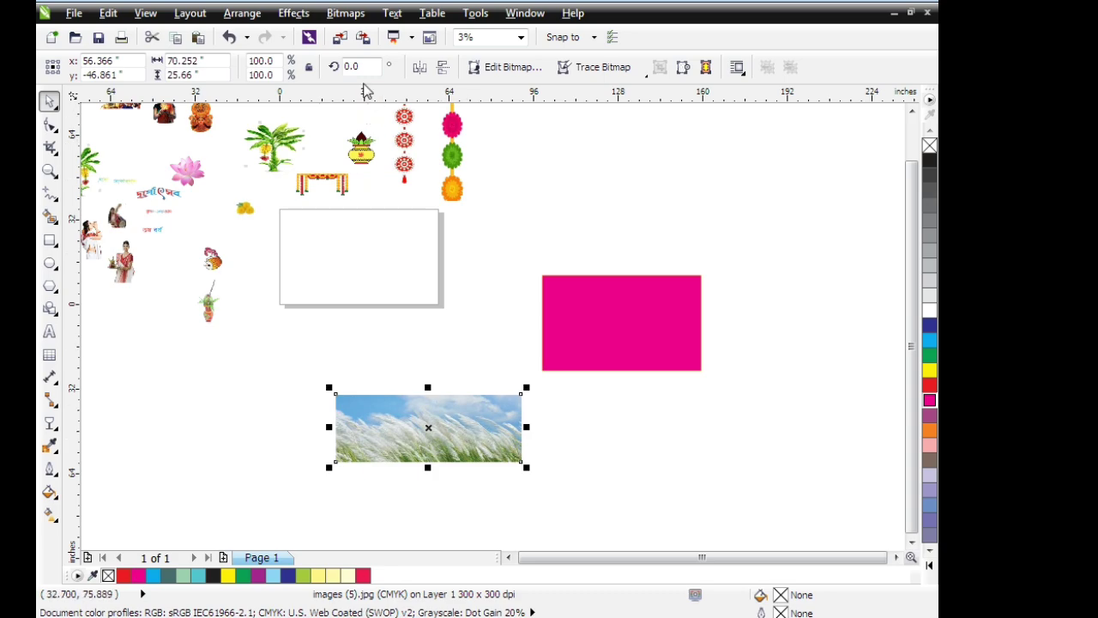
{"action": "left_click", "coordinate": [343, 17]}
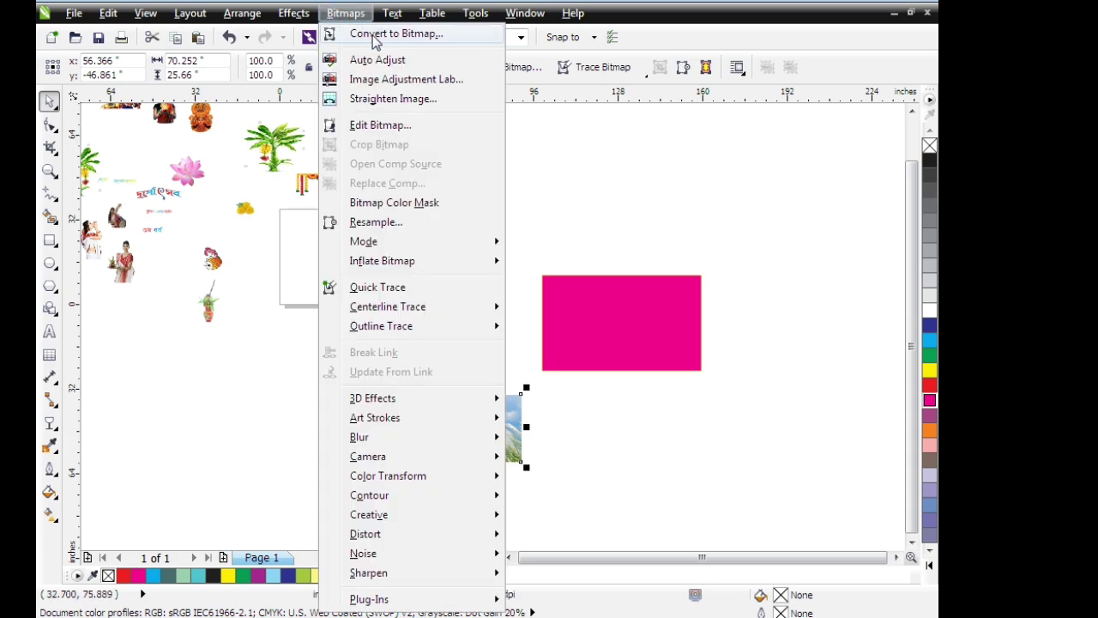
{"action": "left_click", "coordinate": [375, 39]}
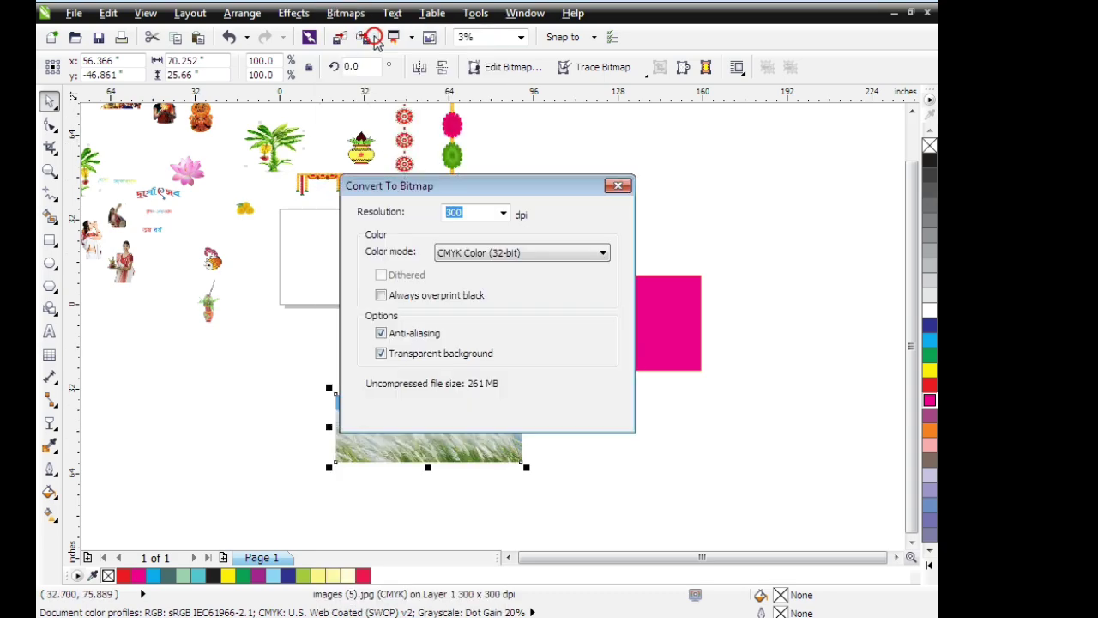
{"action": "left_click", "coordinate": [503, 214]}
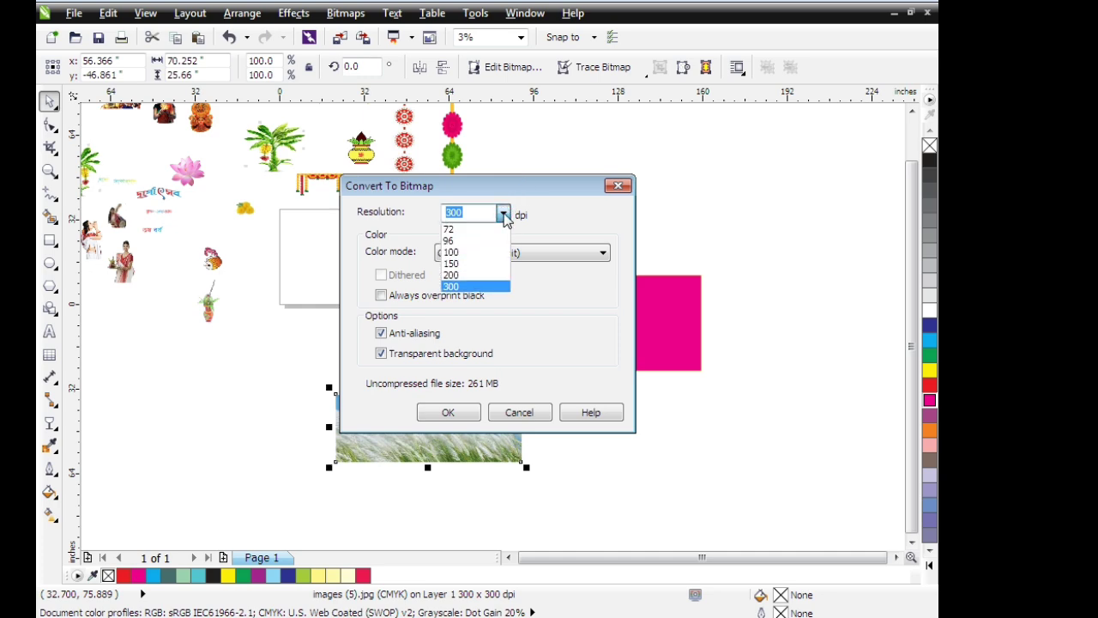
{"action": "left_click", "coordinate": [503, 216]}
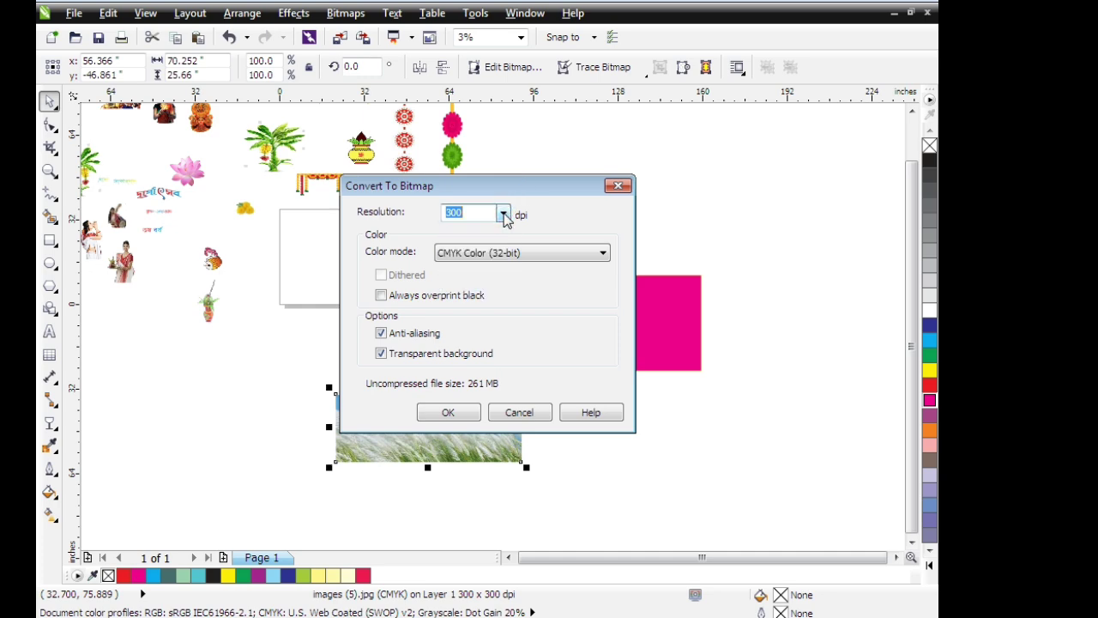
{"action": "left_click", "coordinate": [547, 253]}
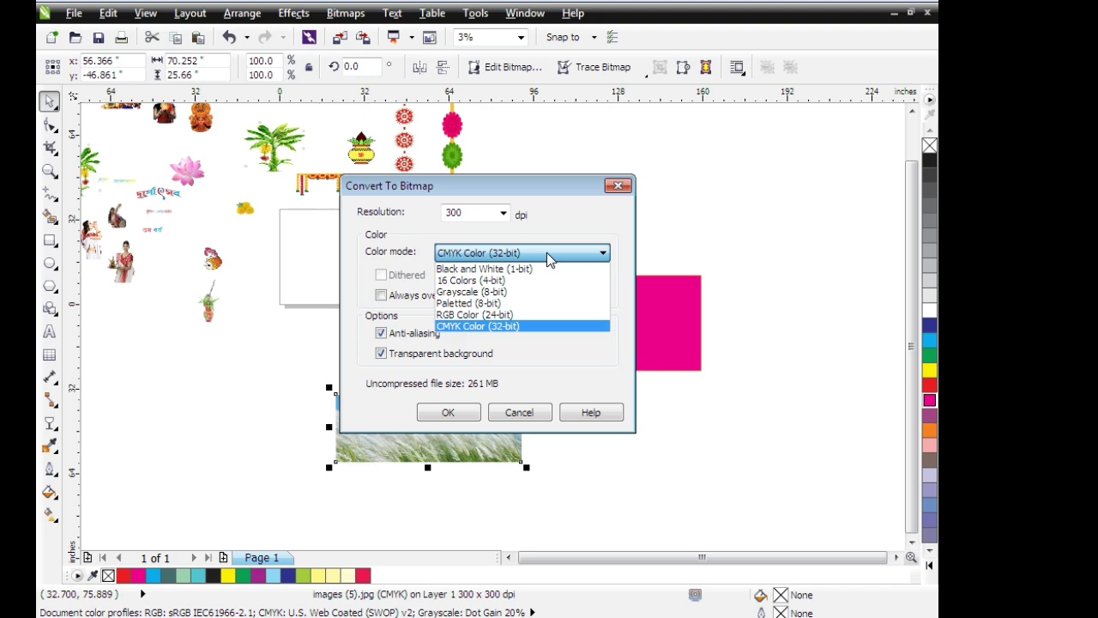
{"action": "left_click", "coordinate": [550, 326]}
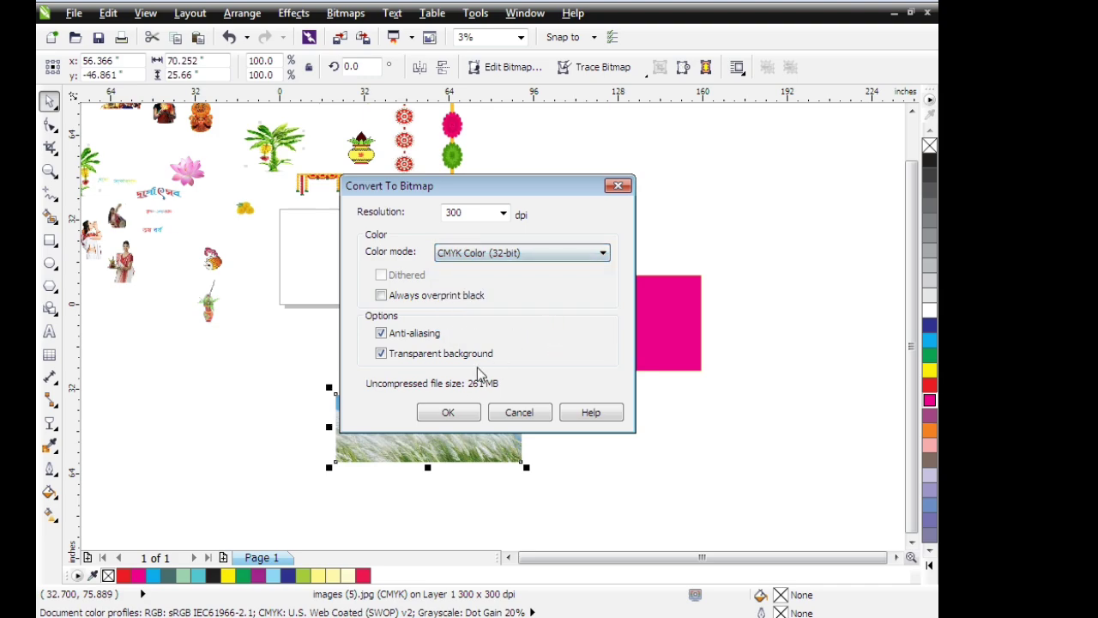
{"action": "left_click", "coordinate": [449, 413]}
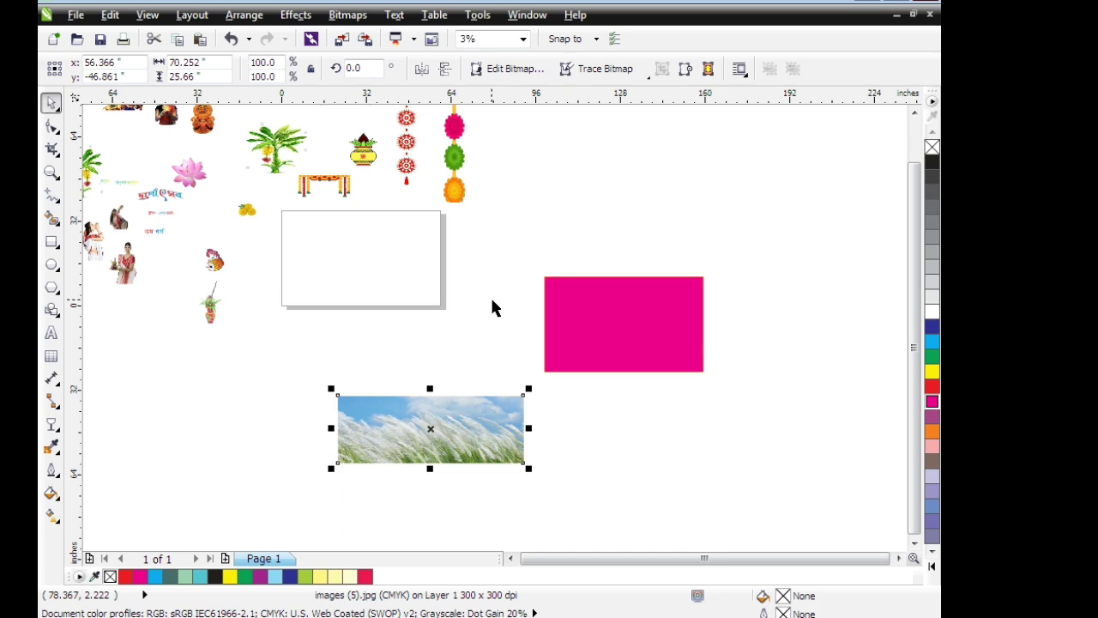
Apply a linear transparency to the pink rectangle, starting the fade at its upper left.
{"action": "left_click", "coordinate": [619, 340]}
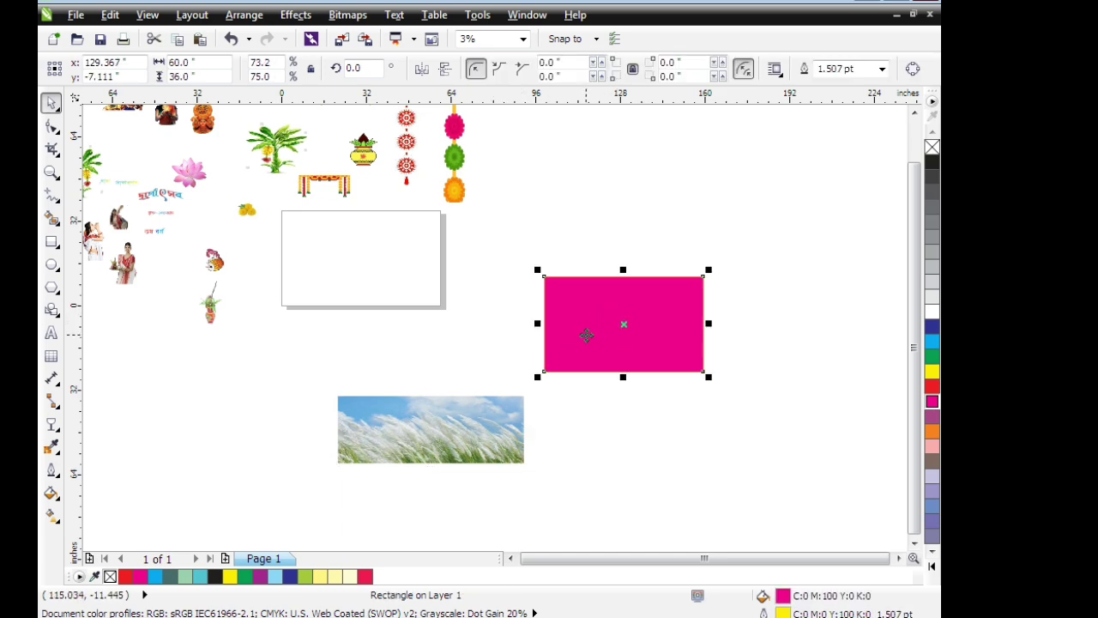
{"action": "left_click", "coordinate": [52, 427]}
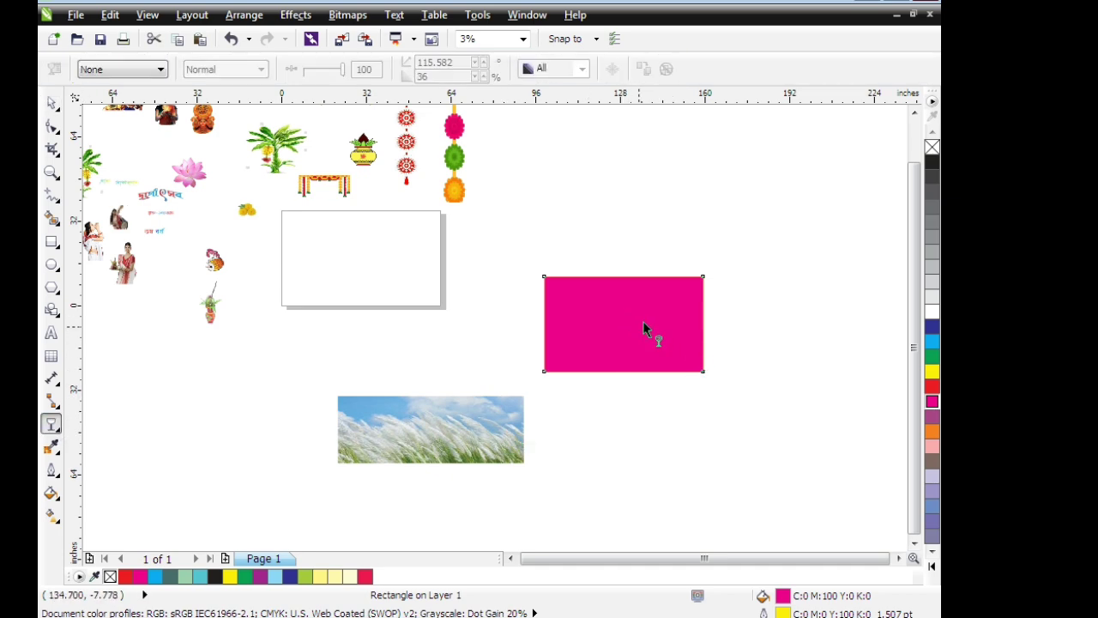
{"action": "left_click_drag", "start_coordinate": [633, 322], "coordinate": [776, 415]}
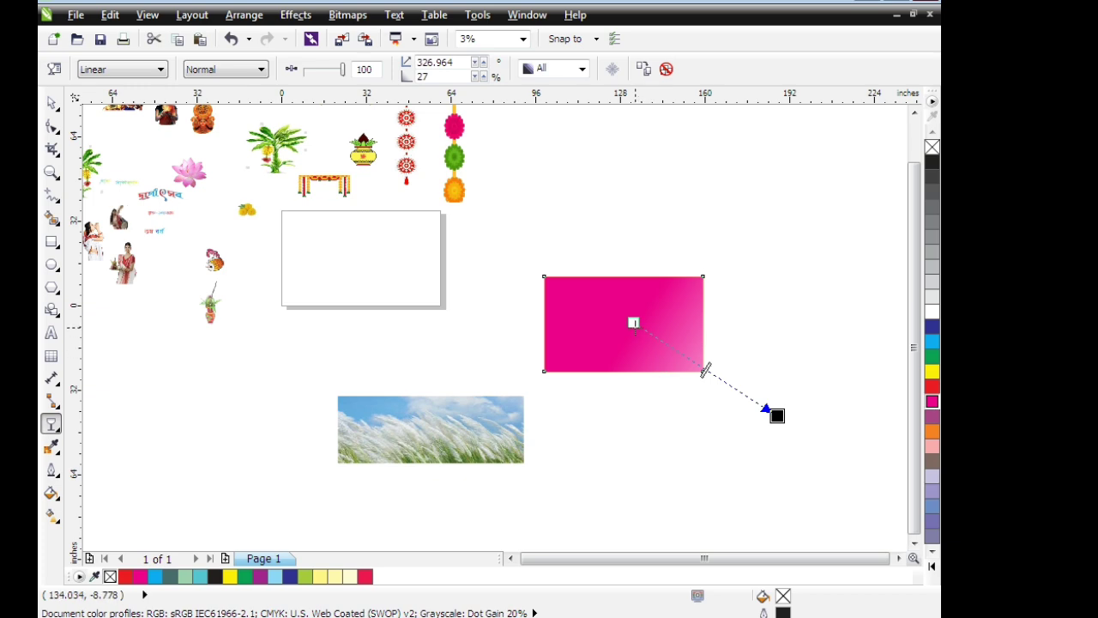
{"action": "left_click_drag", "start_coordinate": [633, 324], "coordinate": [610, 315]}
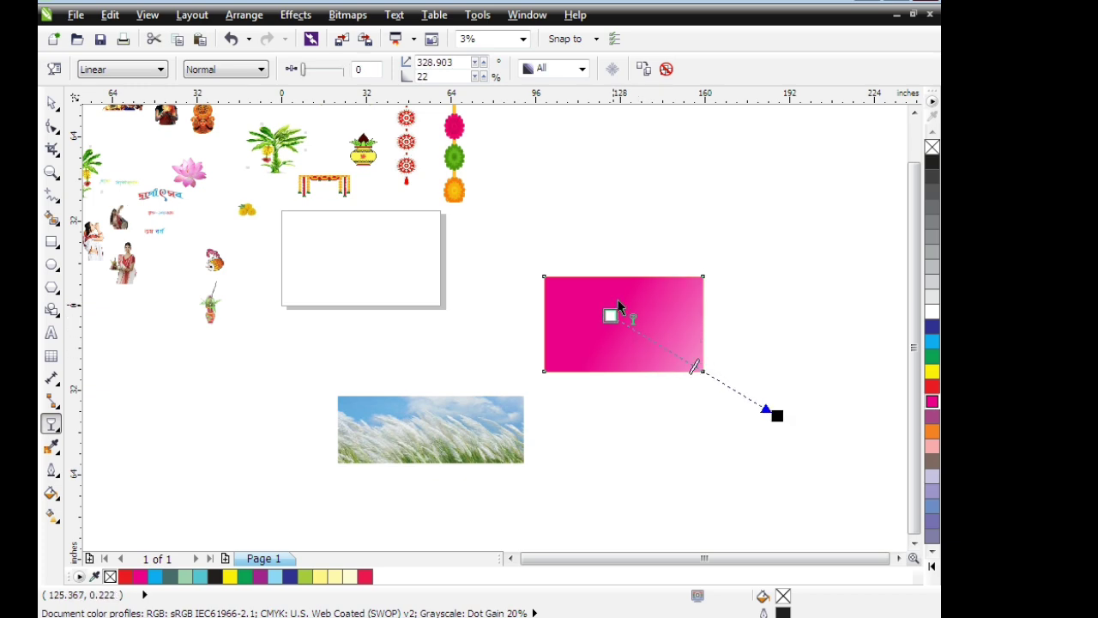
{"action": "left_click_drag", "start_coordinate": [610, 316], "coordinate": [584, 303]}
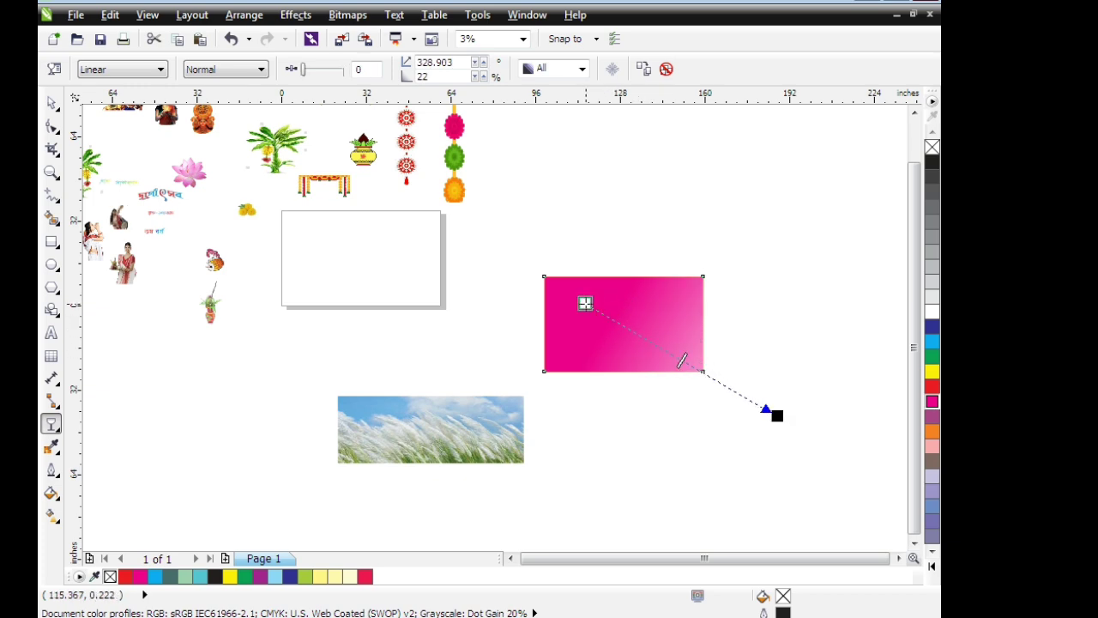
{"action": "left_click", "coordinate": [623, 221]}
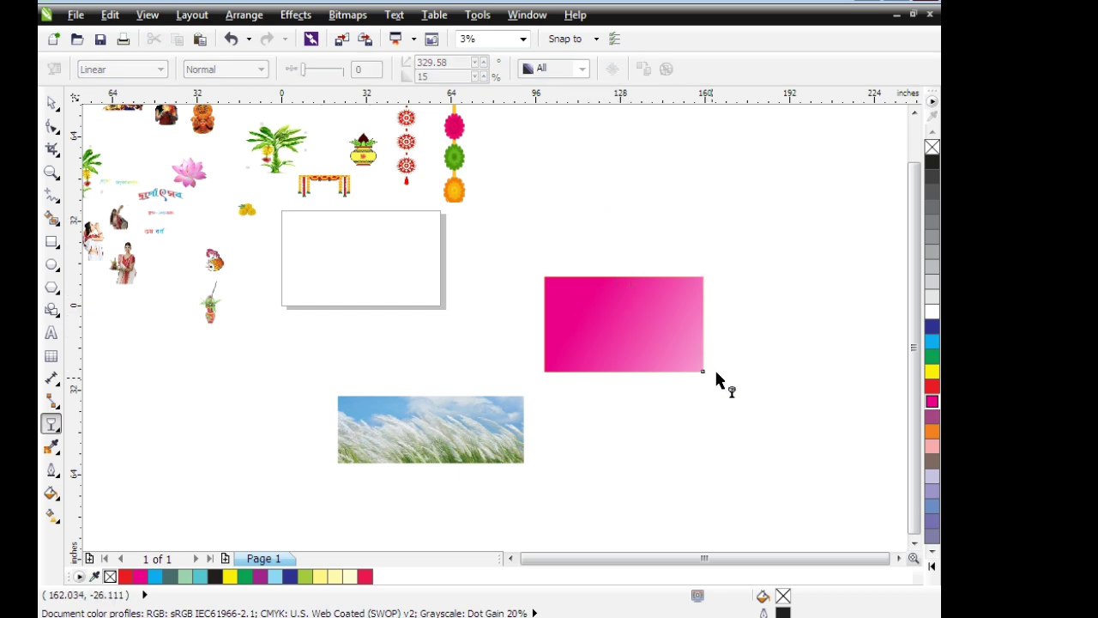
Drag the kash-grass photo over the pink gradient rectangle and PowerClip it inside.
{"action": "left_click", "coordinate": [50, 105]}
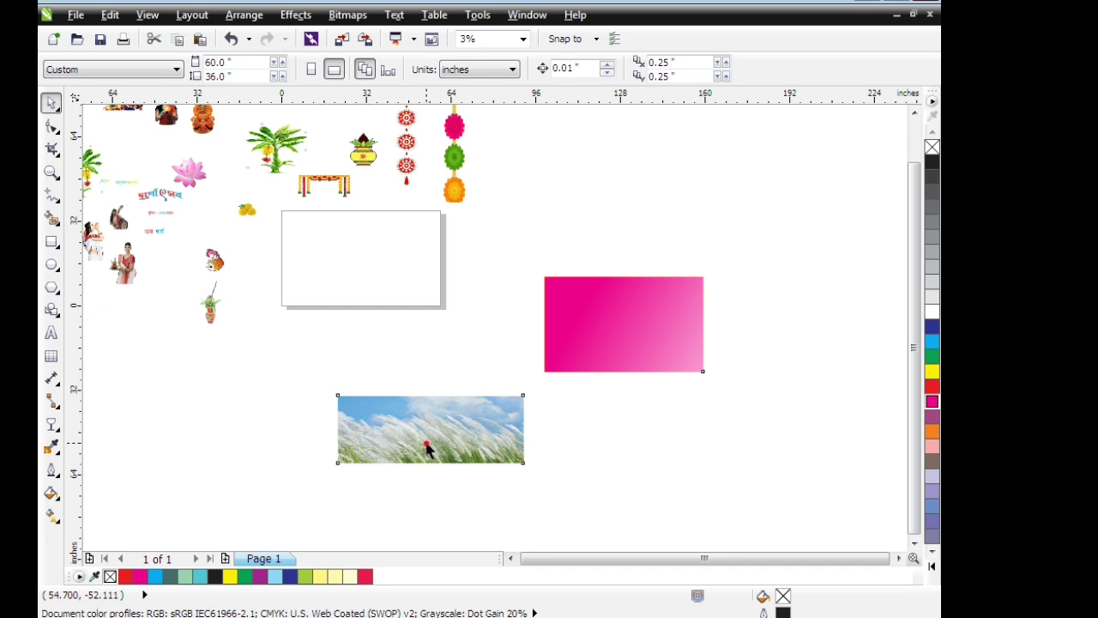
{"action": "mouse_move", "coordinate": [429, 450]}
{"action": "left_mouse_down"}
{"action": "mouse_move", "coordinate": [648, 392]}
{"action": "mouse_move", "coordinate": [647, 374]}
{"action": "left_mouse_up"}
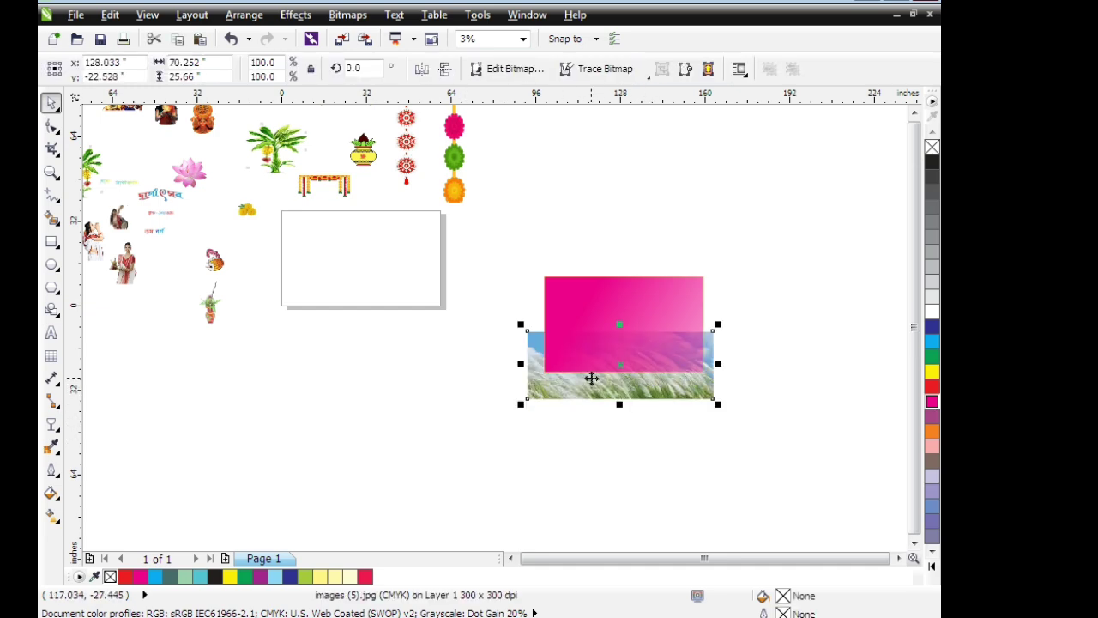
{"action": "right_click", "coordinate": [537, 381]}
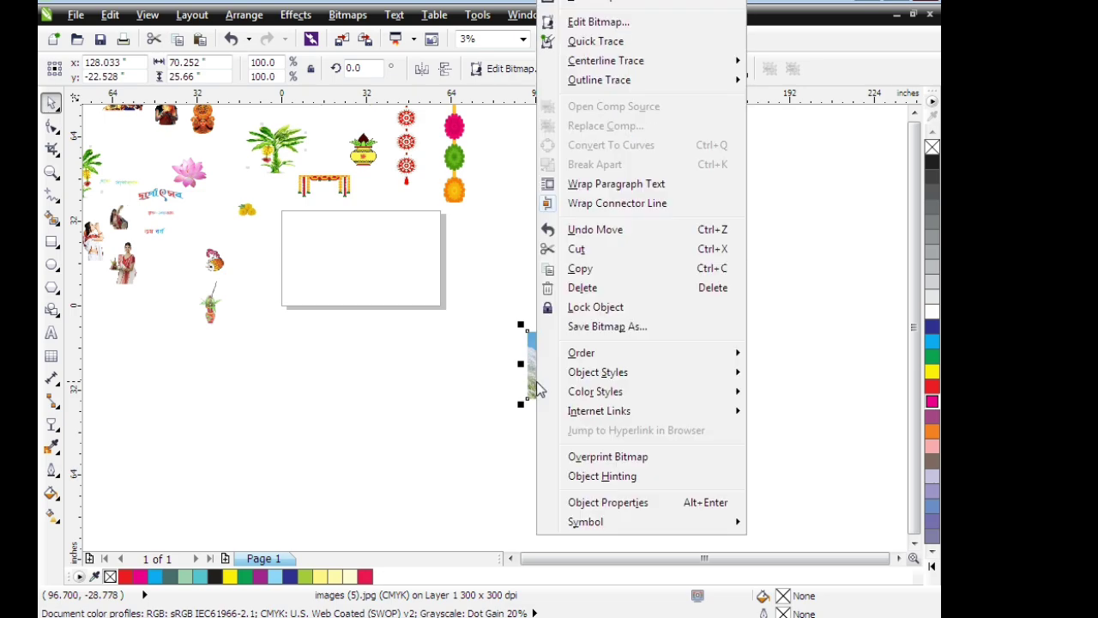
{"action": "left_click", "coordinate": [605, 4]}
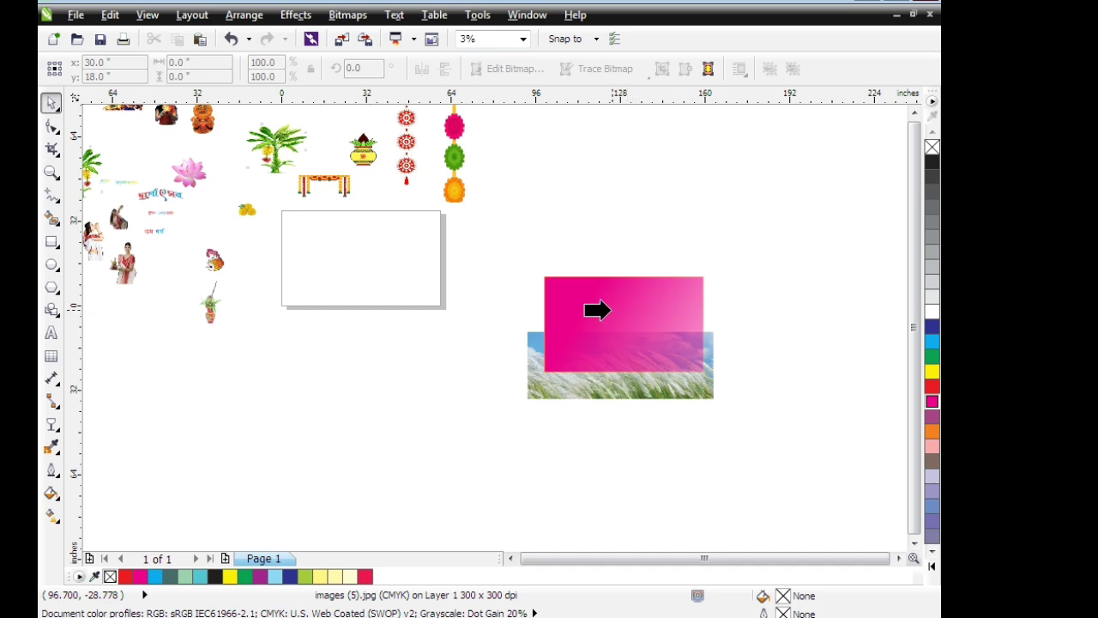
{"action": "left_click", "coordinate": [626, 304]}
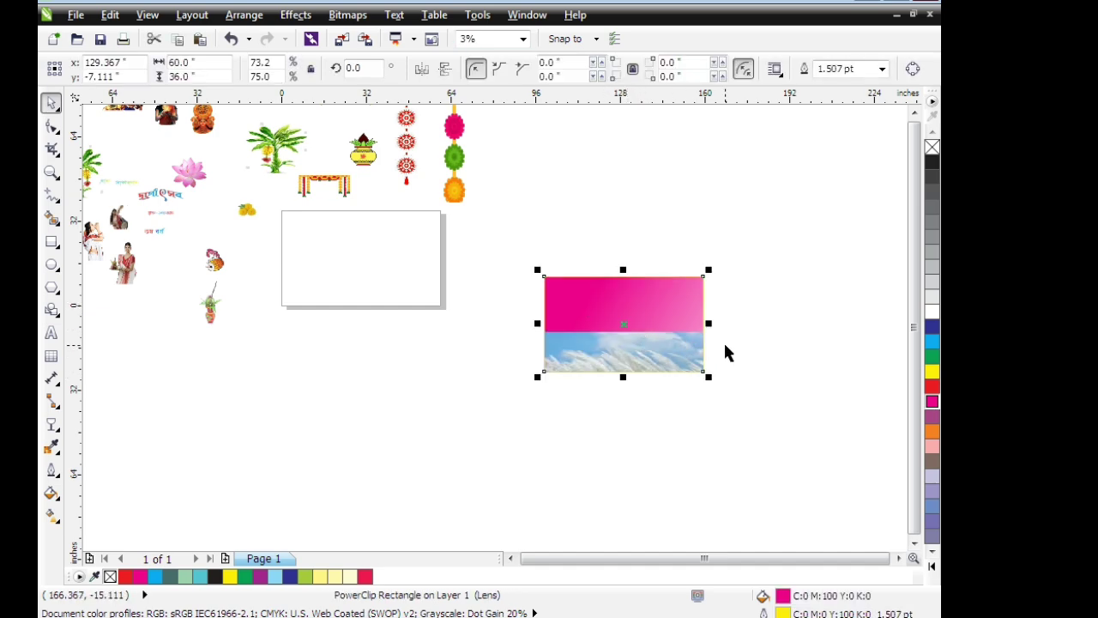
{"action": "scroll", "coordinate": [725, 346], "scroll_direction": "up", "scroll_amount": 1}
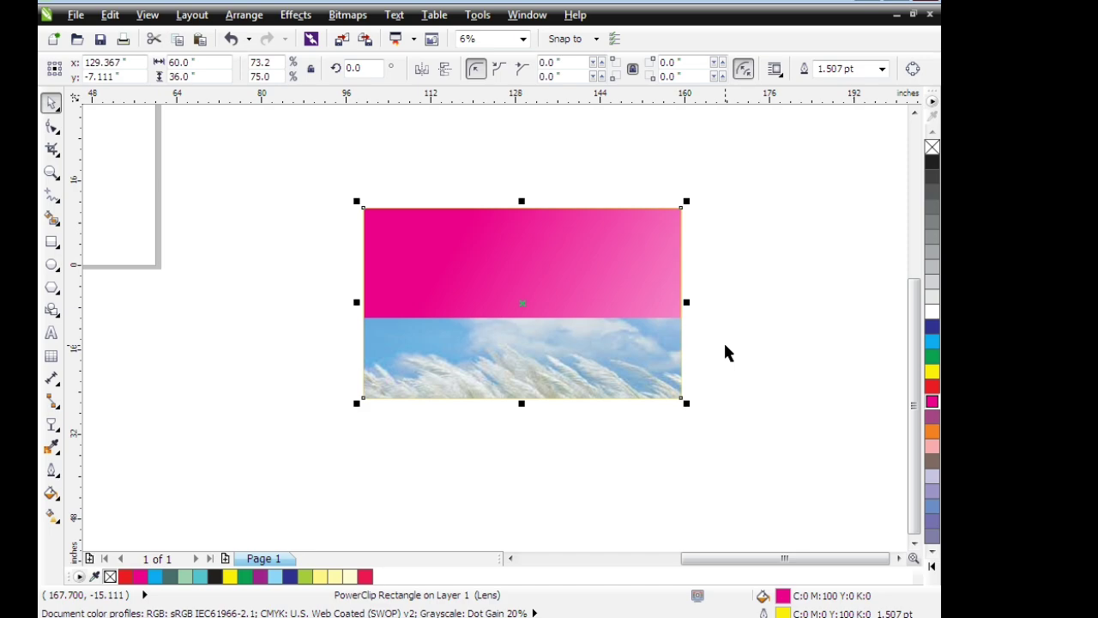
{"action": "scroll", "coordinate": [725, 352], "scroll_direction": "down", "scroll_amount": 1}
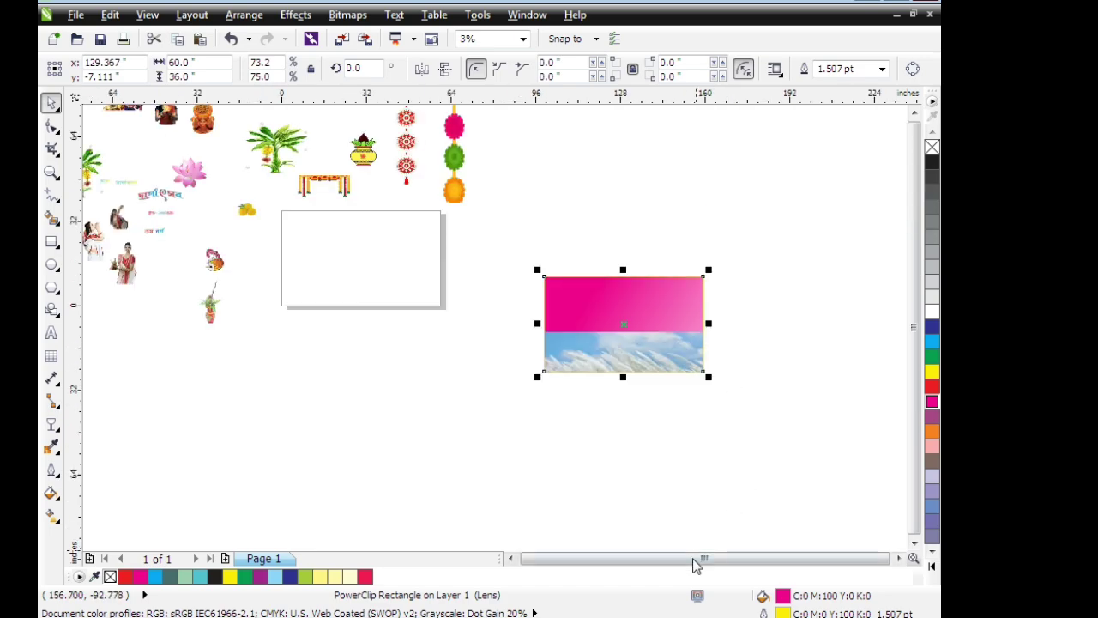
{"action": "left_click_drag", "start_coordinate": [695, 564], "coordinate": [677, 564]}
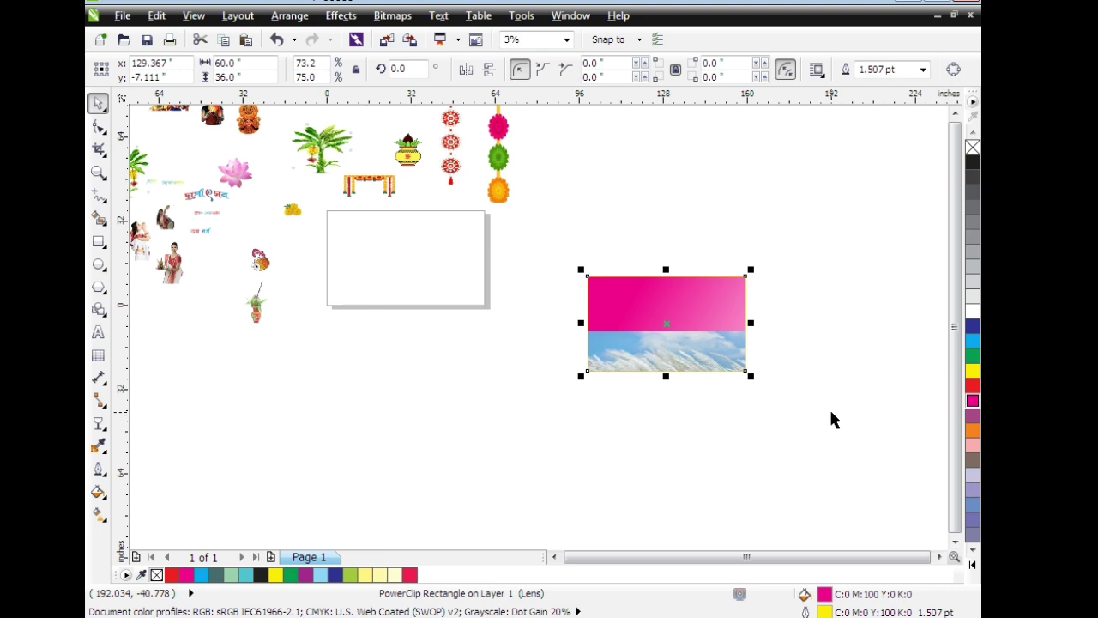
Move the flower garland and gate beside the white rectangle, and cut the banana tree.
{"action": "left_click", "coordinate": [503, 157]}
{"action": "left_click_drag", "start_coordinate": [503, 157], "coordinate": [513, 298]}
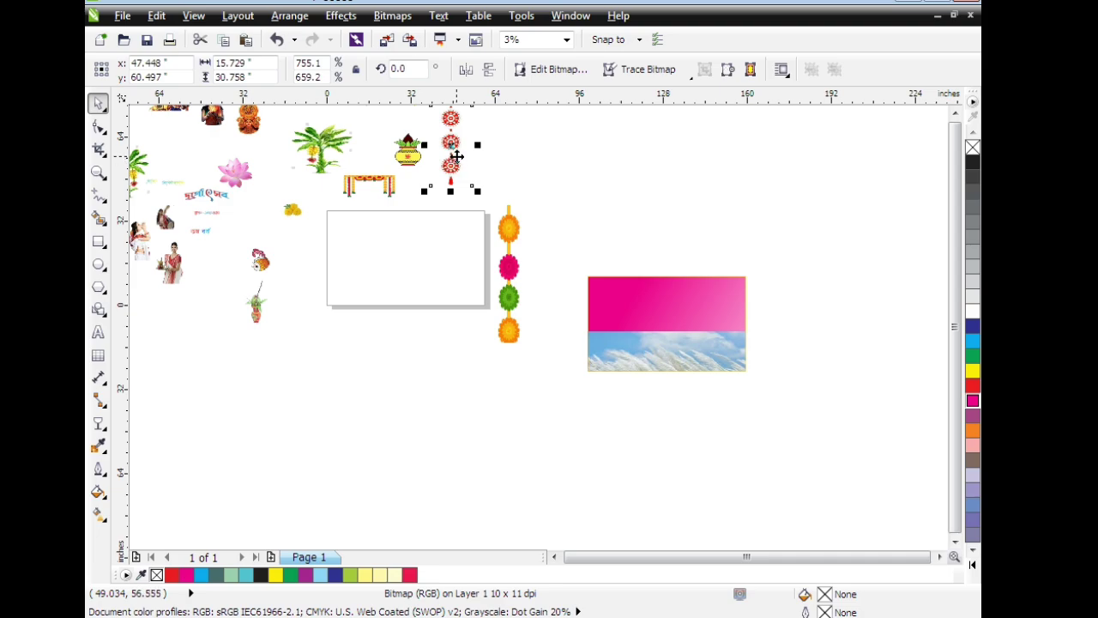
{"action": "left_click", "coordinate": [529, 169]}
{"action": "left_click_drag", "start_coordinate": [374, 184], "coordinate": [586, 214]}
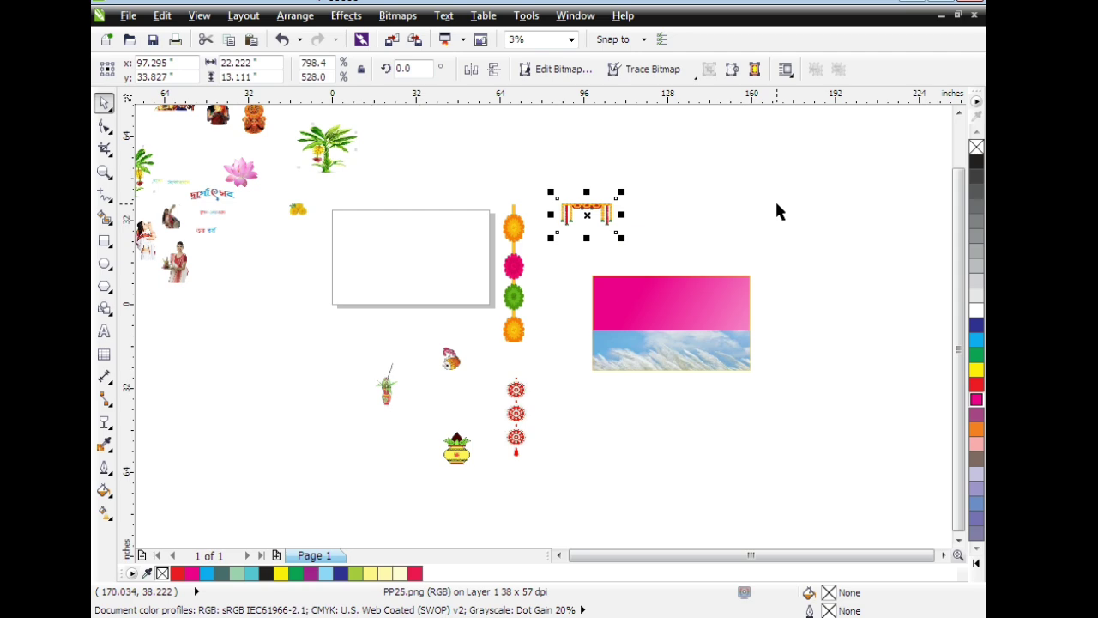
{"action": "left_click", "coordinate": [795, 221]}
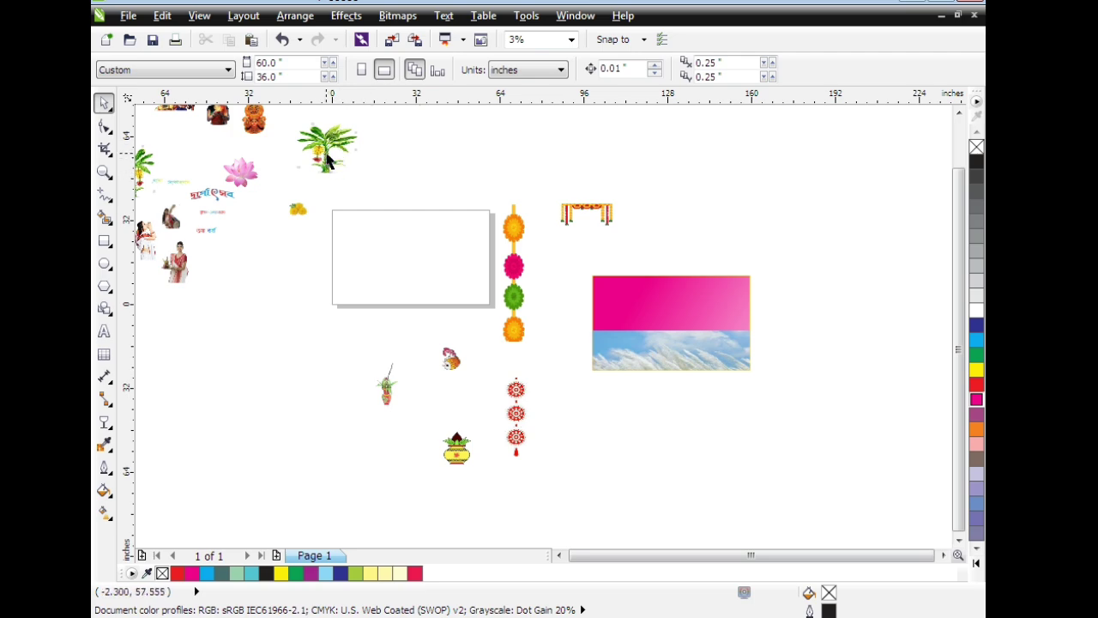
{"action": "left_click", "coordinate": [328, 158]}
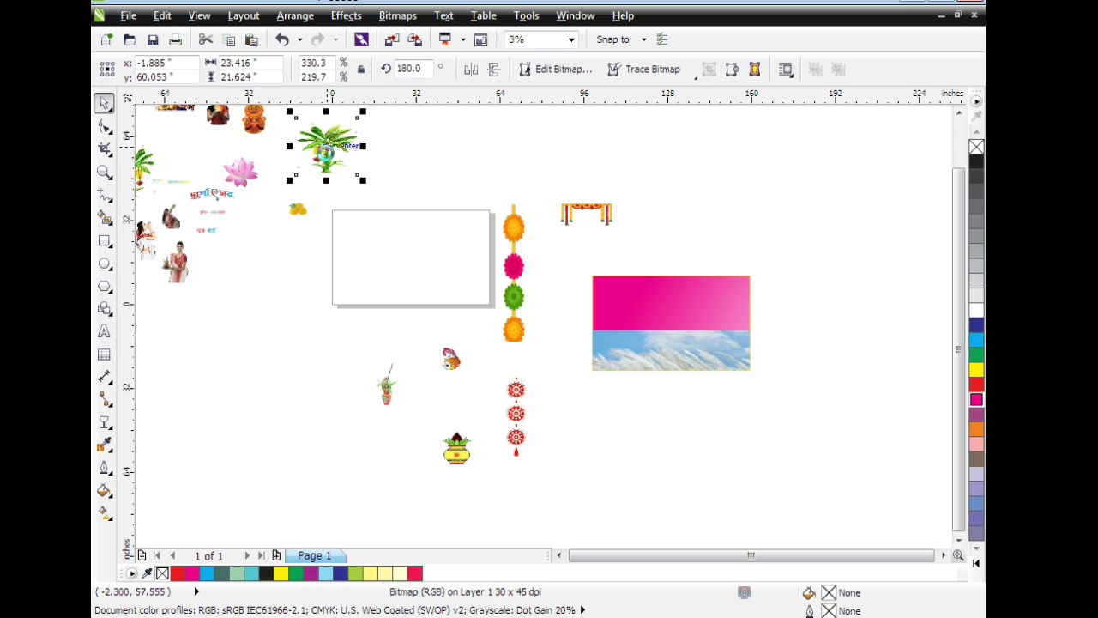
{"action": "key", "text": "Delete"}
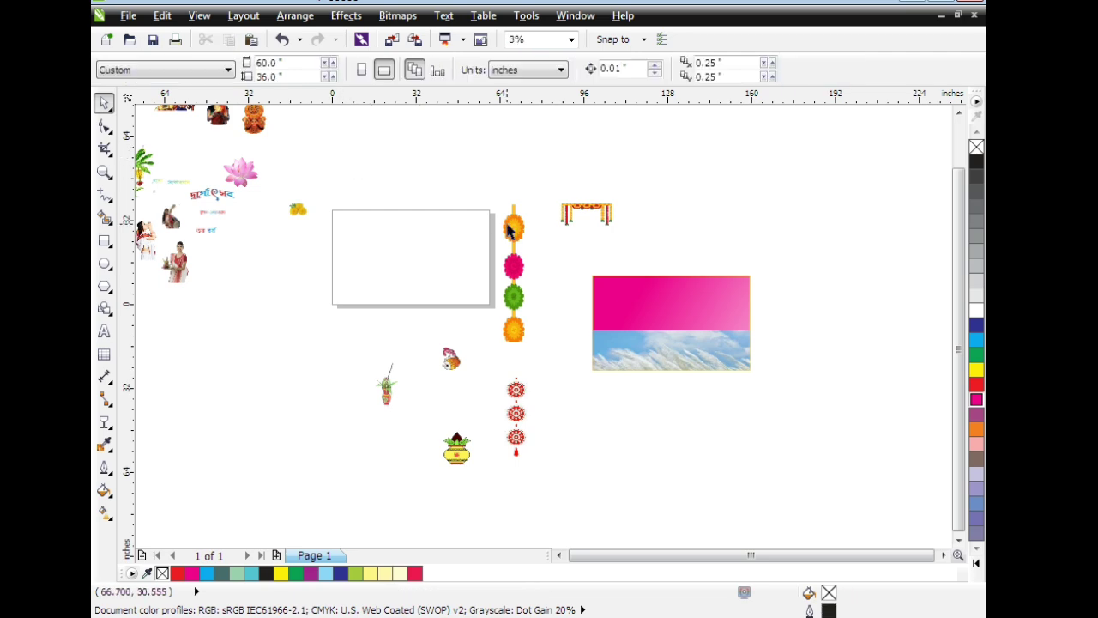
Enter the banner's PowerClip contents and put the banana tree left of the grass photo.
{"action": "left_click", "coordinate": [702, 307]}
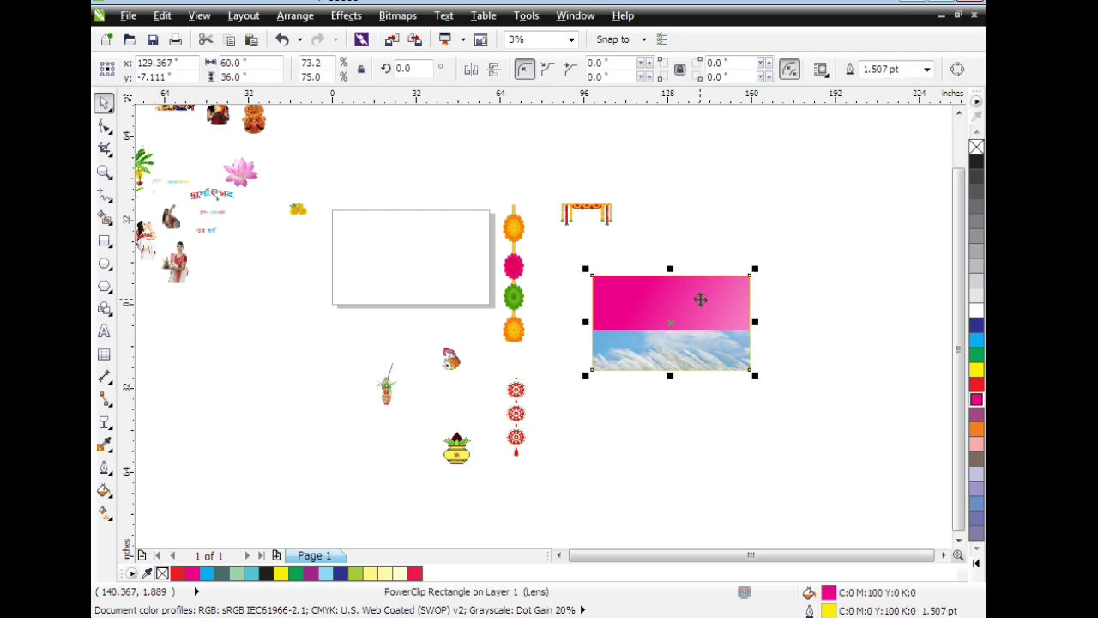
{"action": "left_click", "coordinate": [701, 307], "text": "ctrl"}
{"action": "left_click", "coordinate": [702, 307]}
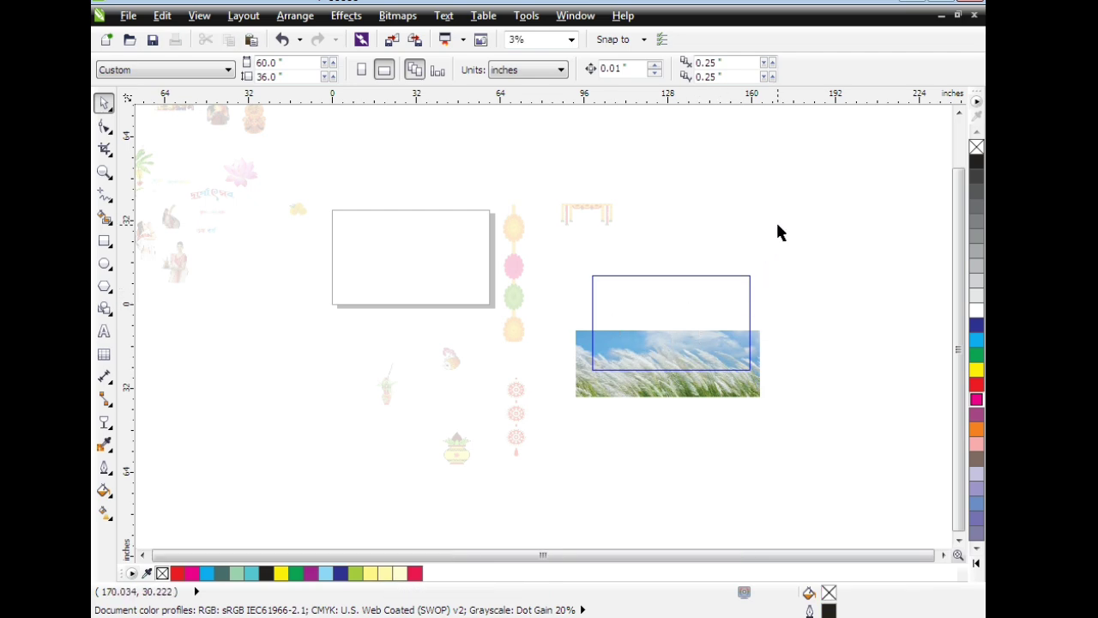
{"action": "key", "text": "Tab"}
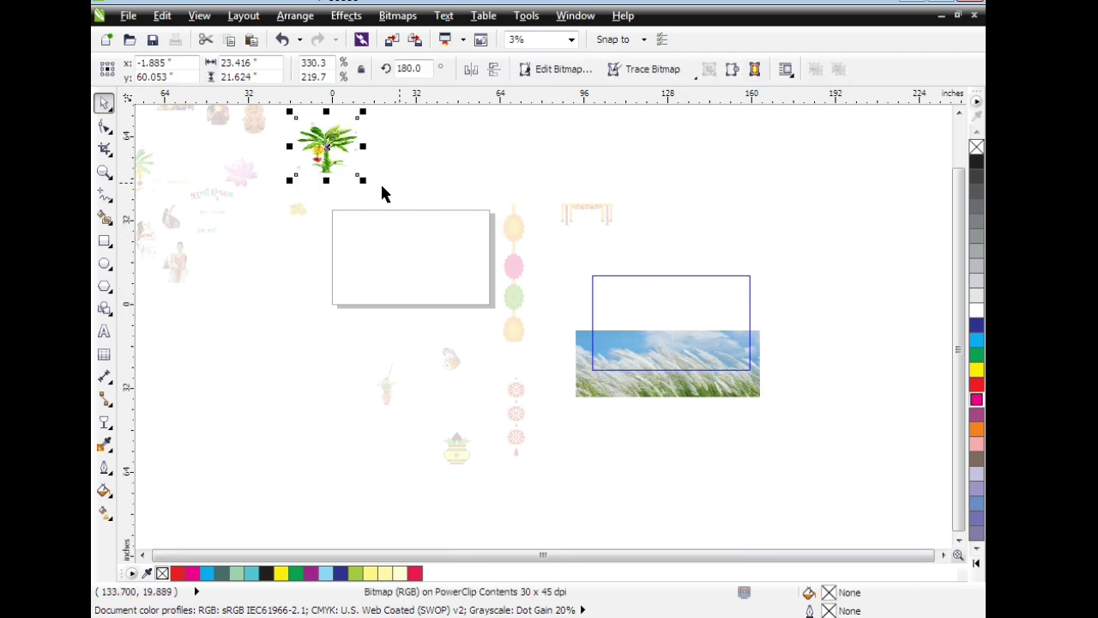
{"action": "mouse_move", "coordinate": [331, 150]}
{"action": "left_mouse_down"}
{"action": "mouse_move", "coordinate": [519, 329]}
{"action": "mouse_move", "coordinate": [595, 351]}
{"action": "left_mouse_up"}
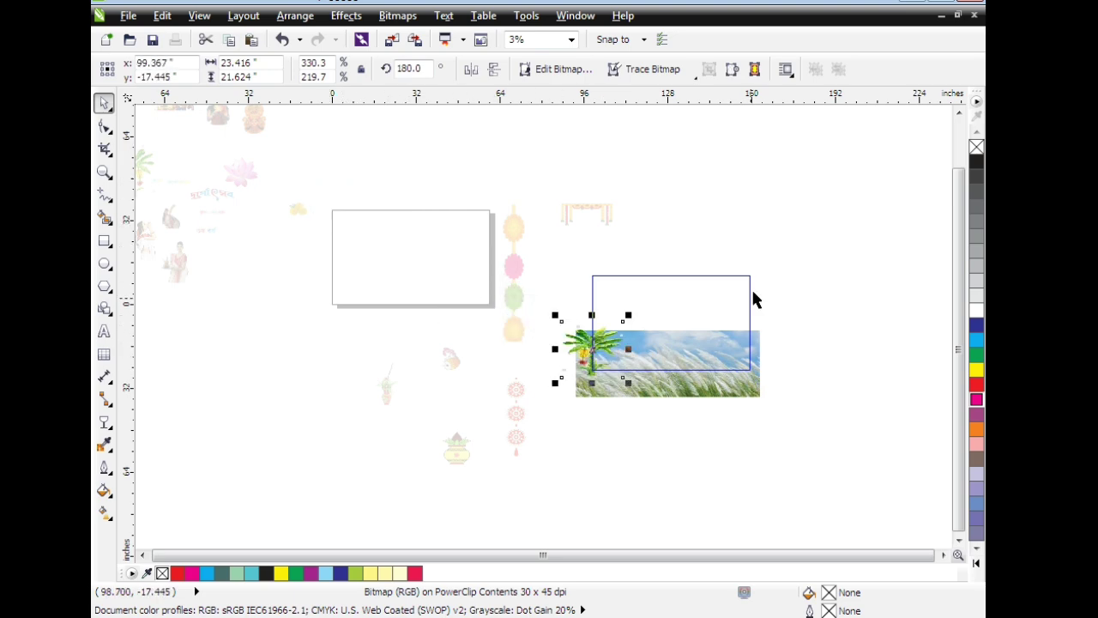
Nudge the banana tree onto the photo's left edge and finish editing the PowerClip.
{"action": "scroll", "coordinate": [753, 298], "scroll_direction": "up", "scroll_amount": 2}
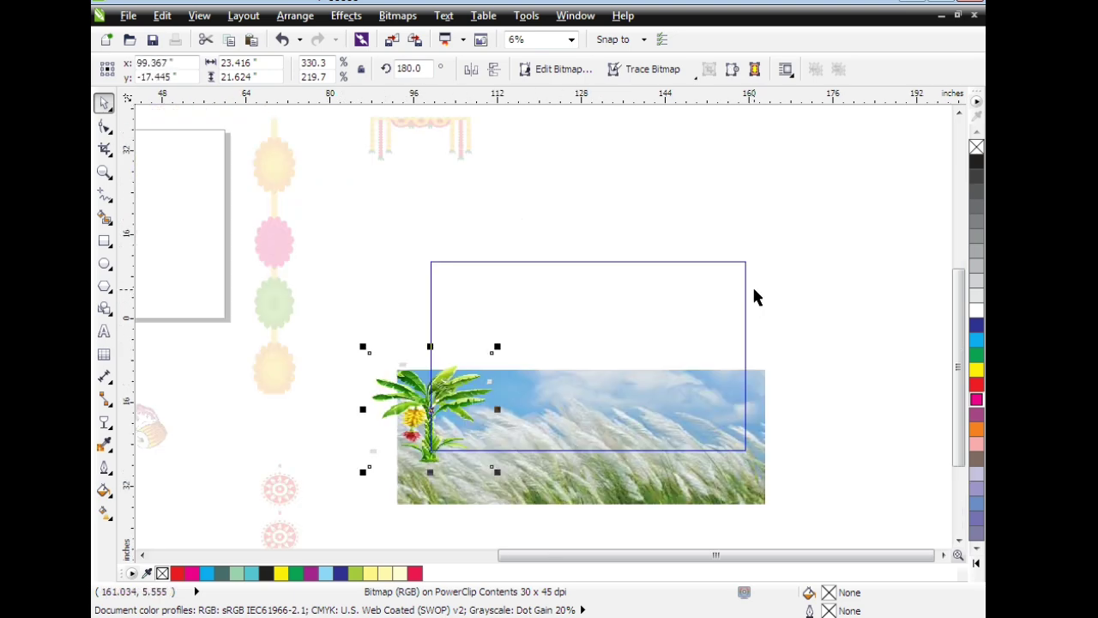
{"action": "scroll", "coordinate": [958, 386], "scroll_direction": "down", "scroll_amount": 3}
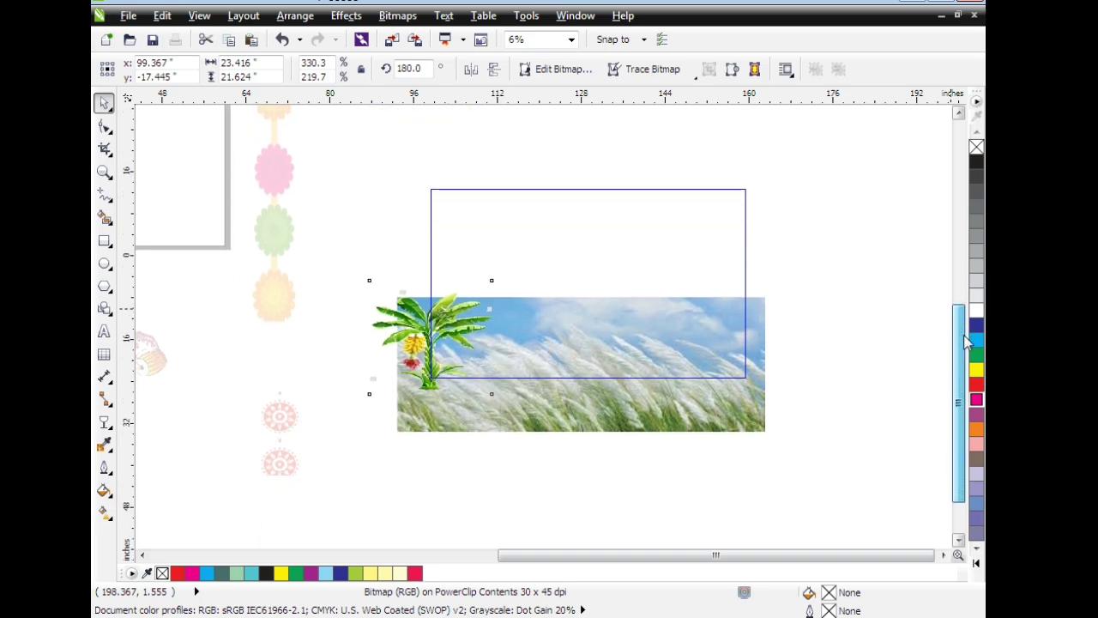
{"action": "scroll", "coordinate": [849, 304], "scroll_direction": "up", "scroll_amount": 1}
{"action": "left_click_drag", "start_coordinate": [905, 556], "coordinate": [865, 562]}
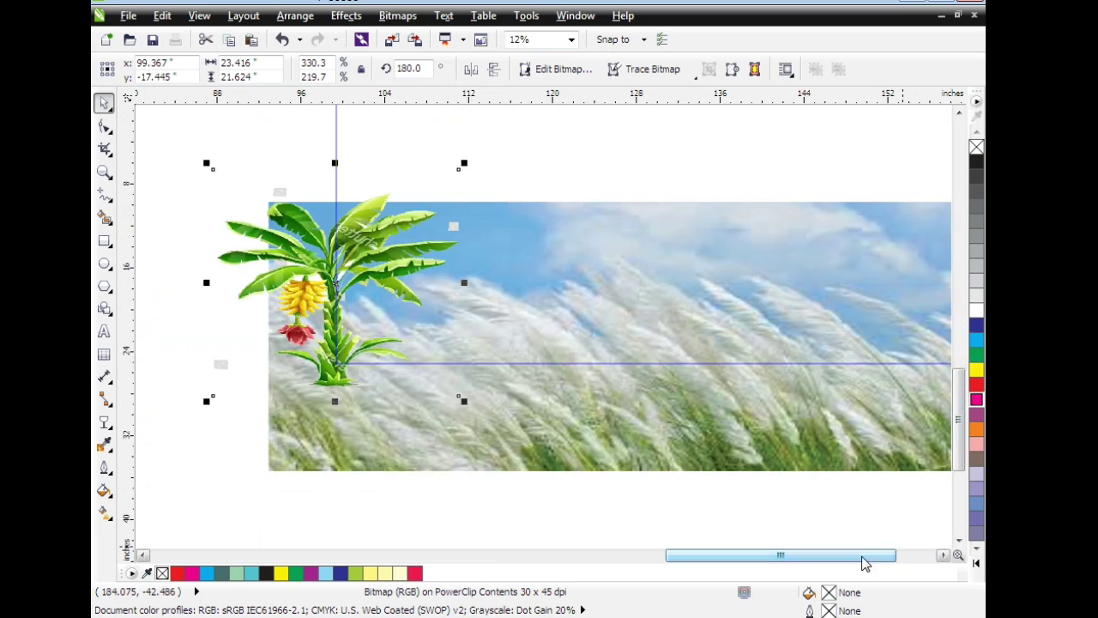
{"action": "left_click", "coordinate": [379, 272]}
{"action": "left_click_drag", "start_coordinate": [379, 271], "coordinate": [389, 261]}
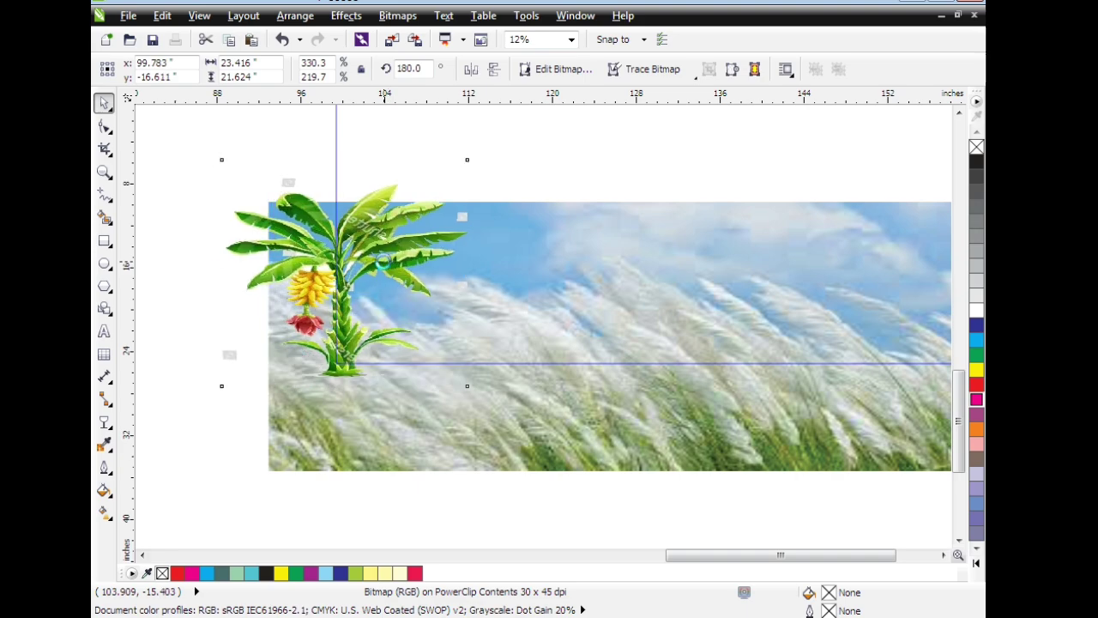
{"action": "left_click_drag", "start_coordinate": [388, 261], "coordinate": [384, 260]}
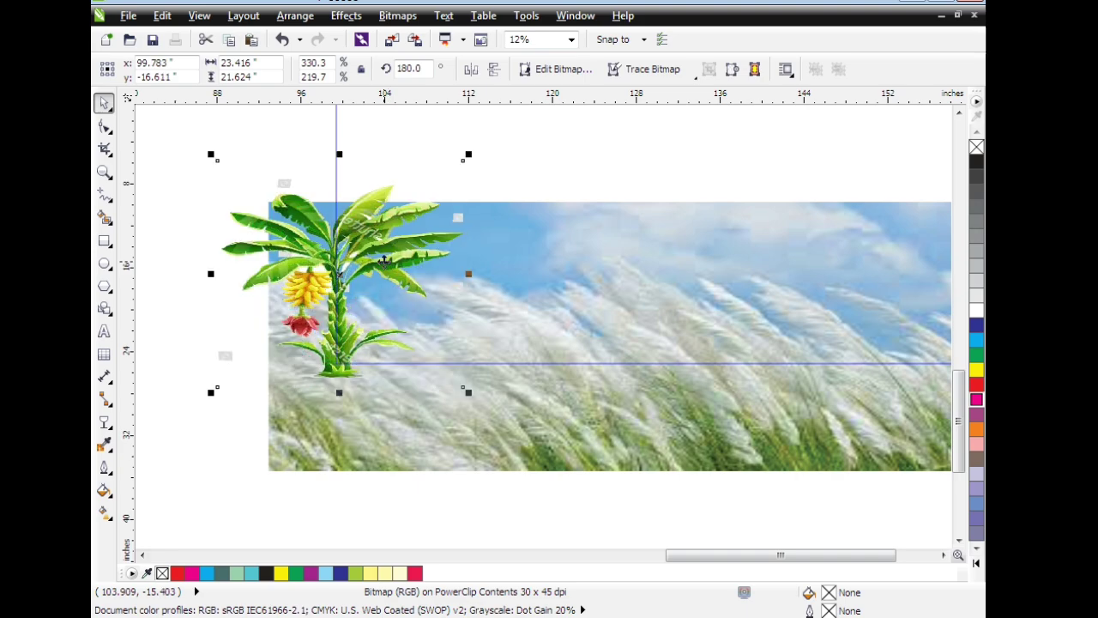
{"action": "left_click", "coordinate": [155, 250], "text": "ctrl"}
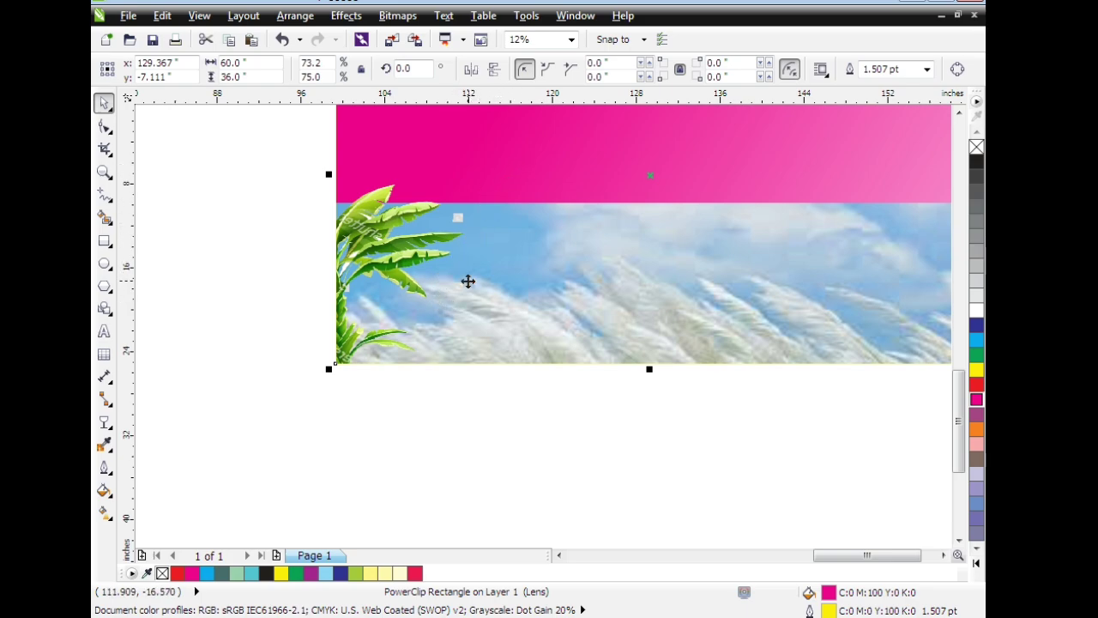
Cut the spare banana tree image from the pasteboard.
{"action": "scroll", "coordinate": [468, 282], "scroll_direction": "down", "scroll_amount": 1}
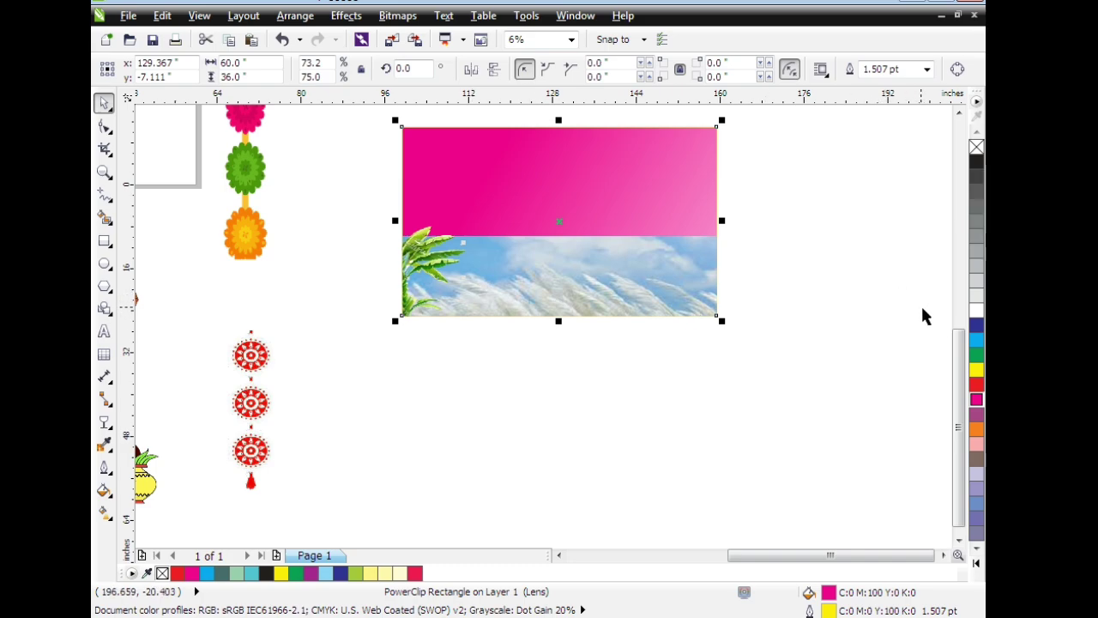
{"action": "left_click_drag", "start_coordinate": [959, 359], "coordinate": [961, 309]}
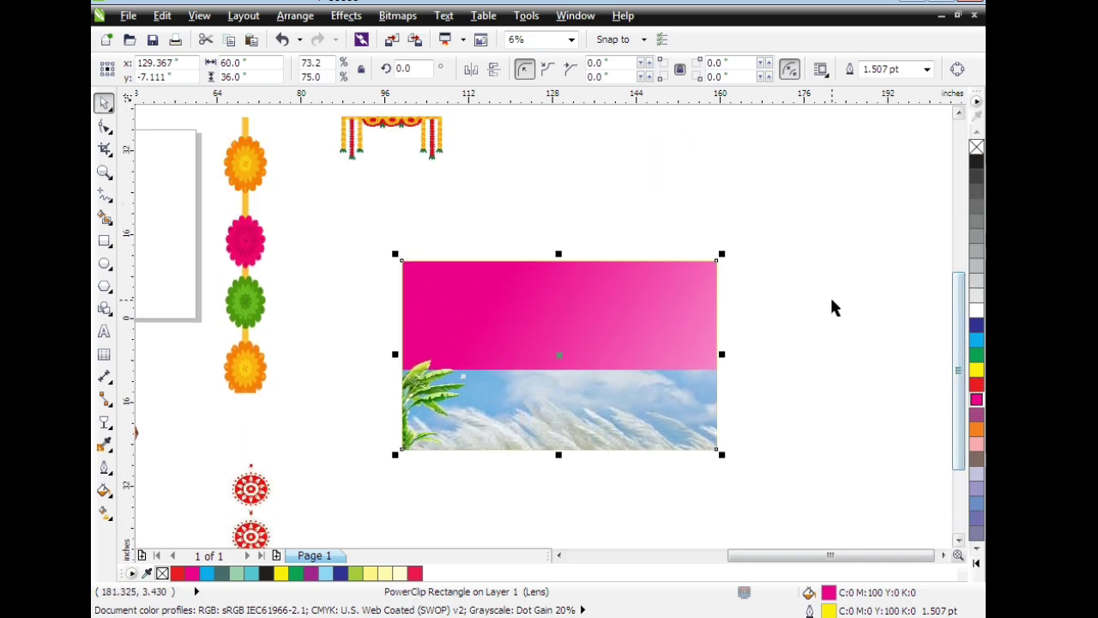
{"action": "scroll", "coordinate": [829, 294], "scroll_direction": "down", "scroll_amount": 1}
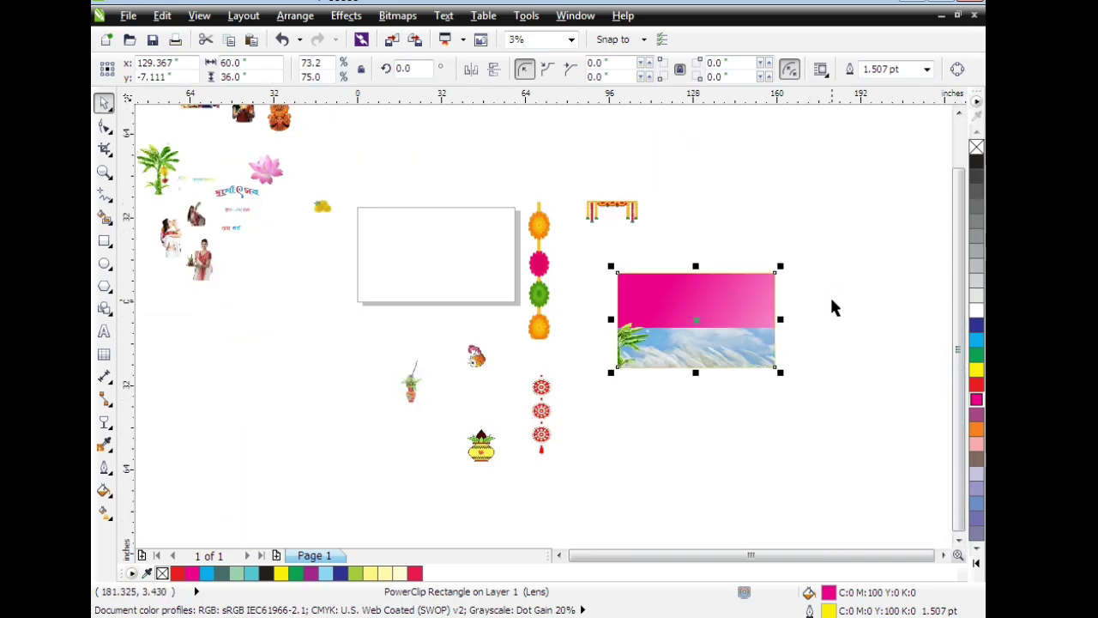
{"action": "left_click", "coordinate": [170, 167]}
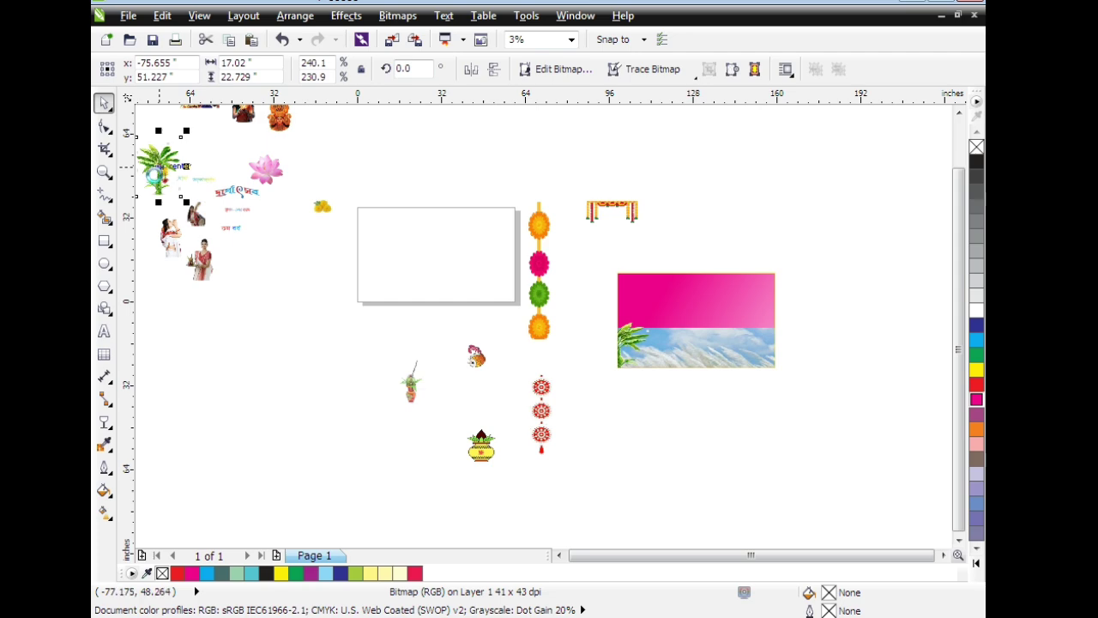
{"action": "key", "text": "Delete"}
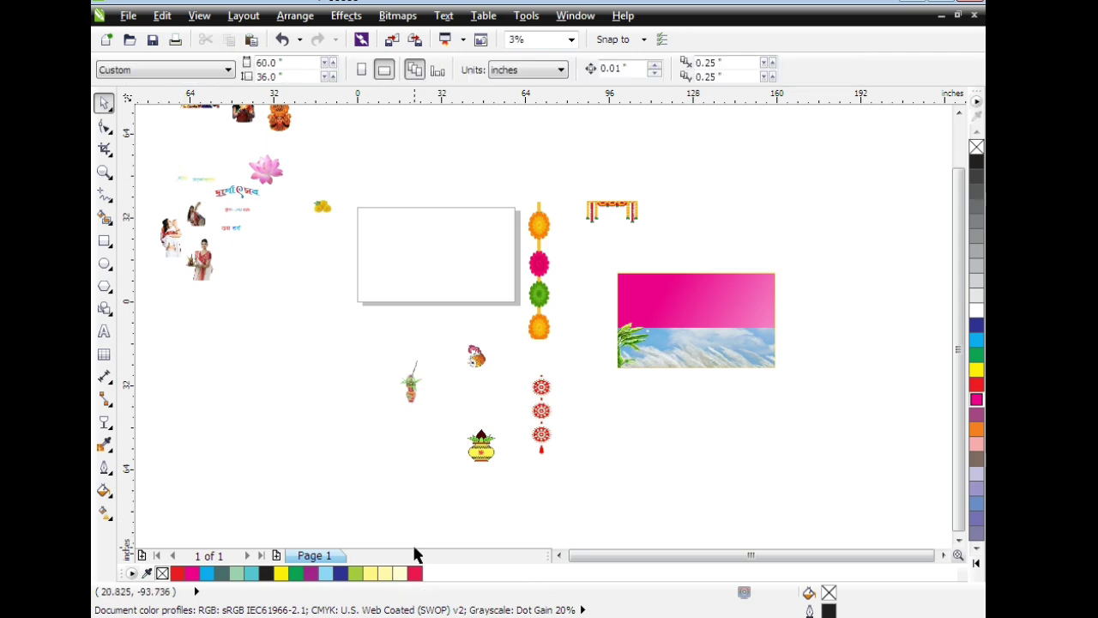
Paste the banana tree into the banner frame at the grass photo's right edge.
{"action": "left_click", "coordinate": [728, 300]}
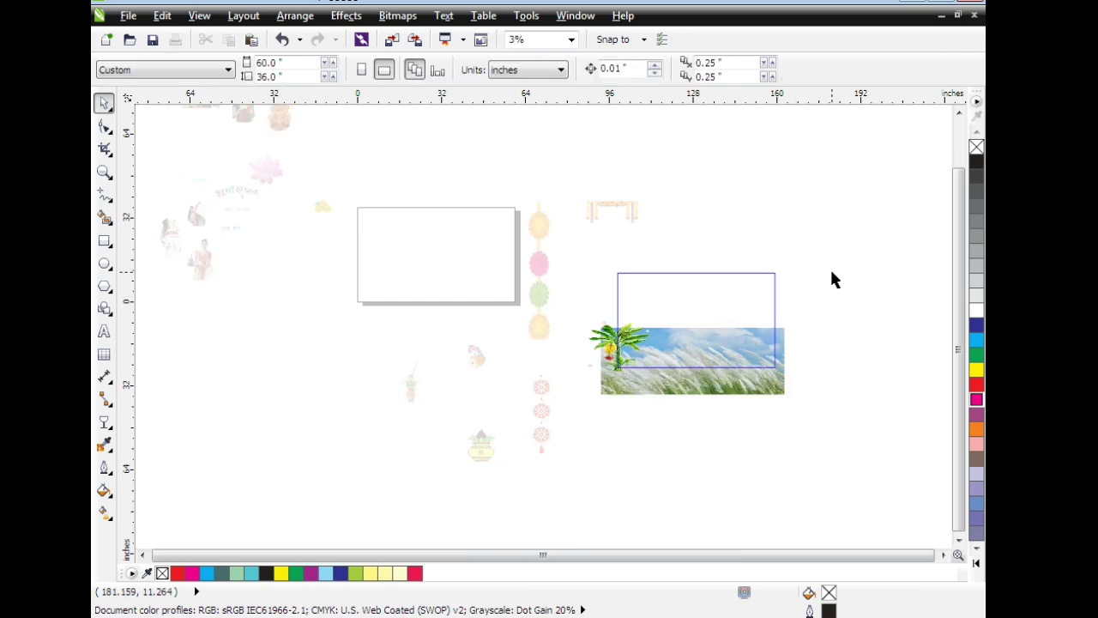
{"action": "key", "text": "ctrl+v"}
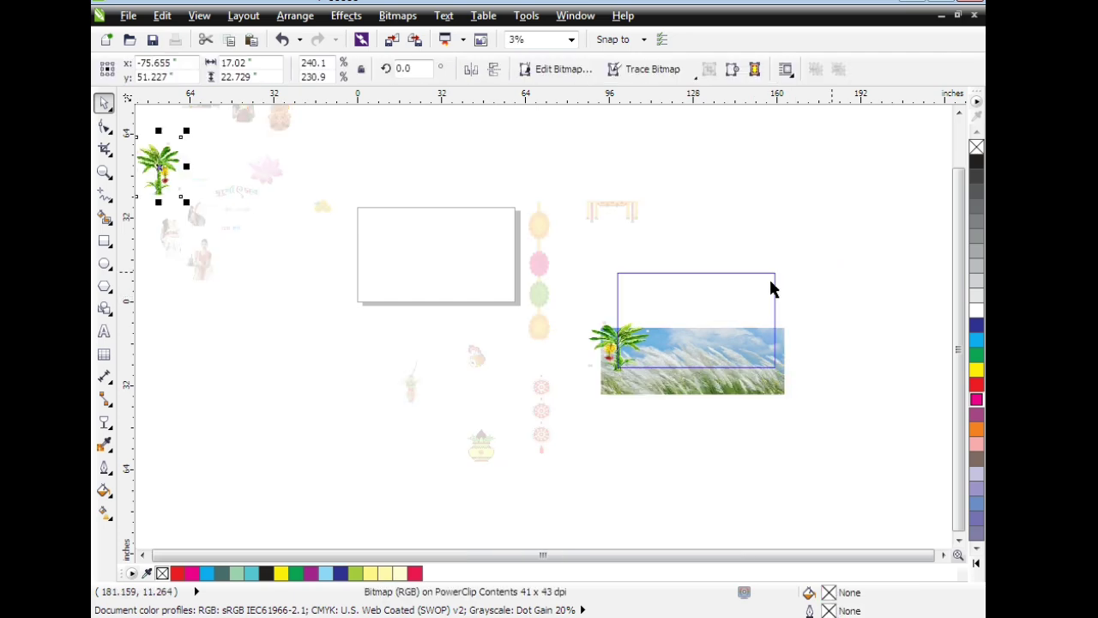
{"action": "left_click_drag", "start_coordinate": [163, 172], "coordinate": [753, 352]}
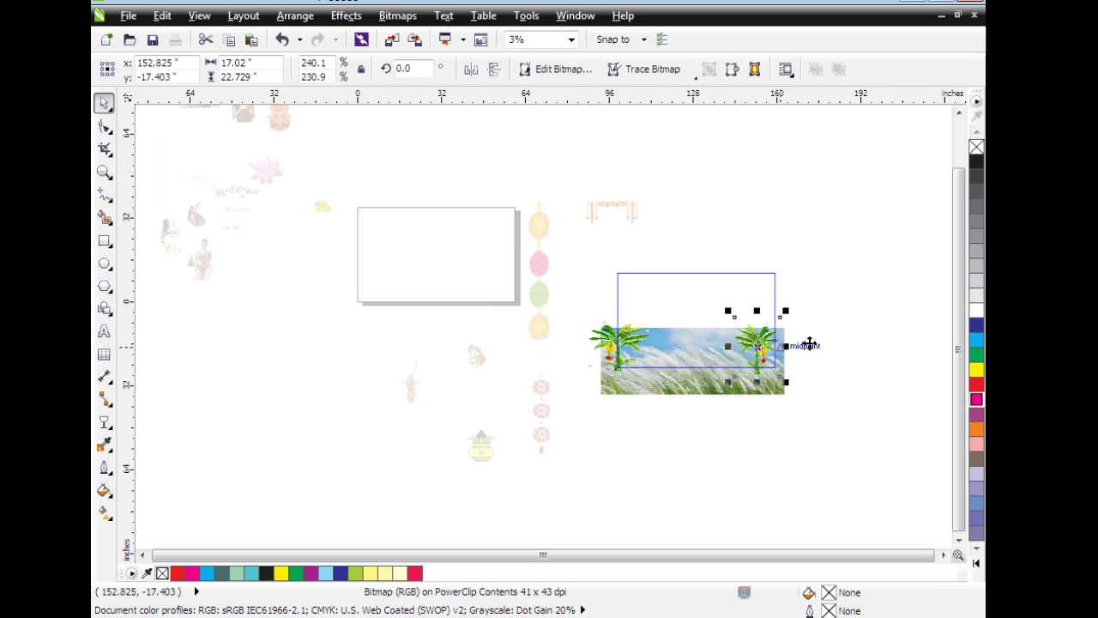
{"action": "scroll", "coordinate": [809, 348], "scroll_direction": "up", "scroll_amount": 1}
{"action": "scroll", "coordinate": [809, 350], "scroll_direction": "up", "scroll_amount": 1}
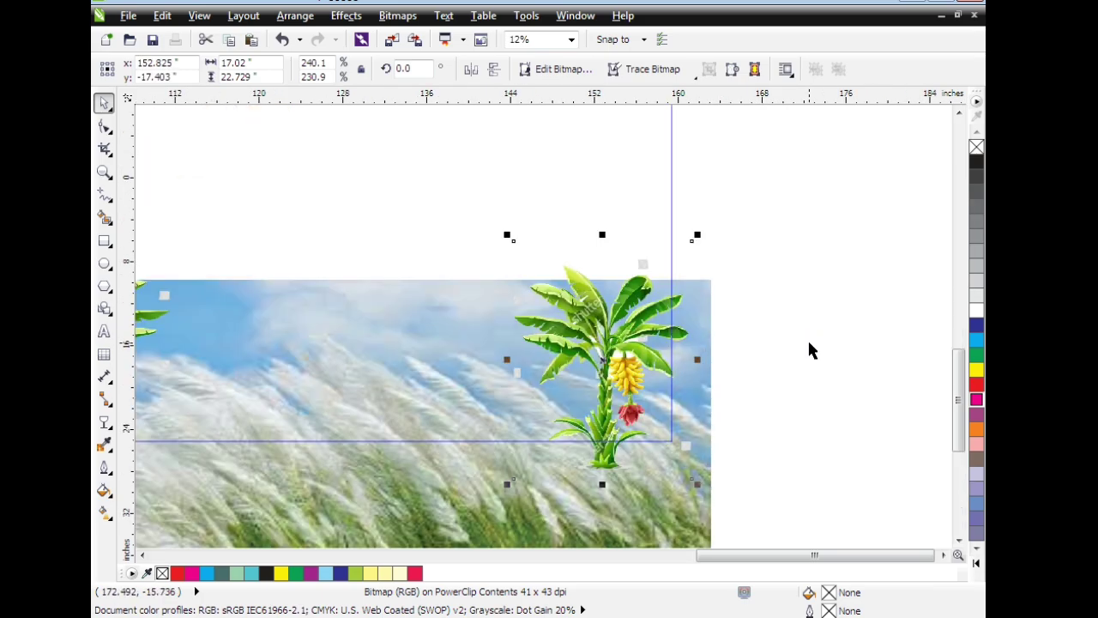
{"action": "mouse_move", "coordinate": [615, 406]}
{"action": "left_mouse_down"}
{"action": "mouse_move", "coordinate": [644, 395]}
{"action": "mouse_move", "coordinate": [675, 404]}
{"action": "left_mouse_up"}
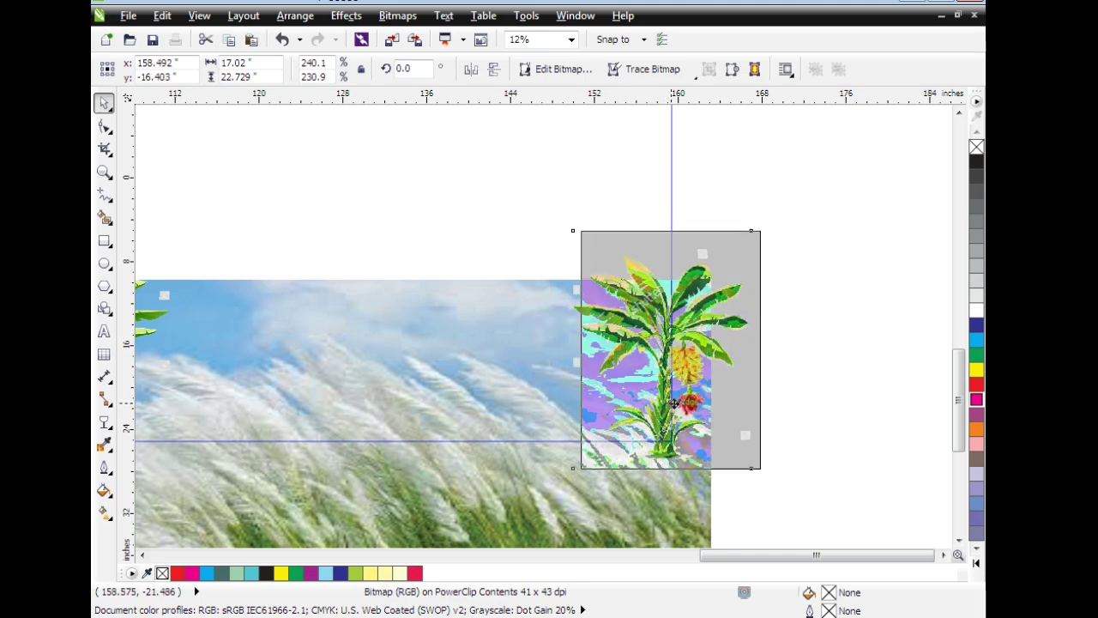
{"action": "left_click", "coordinate": [836, 290], "text": "ctrl"}
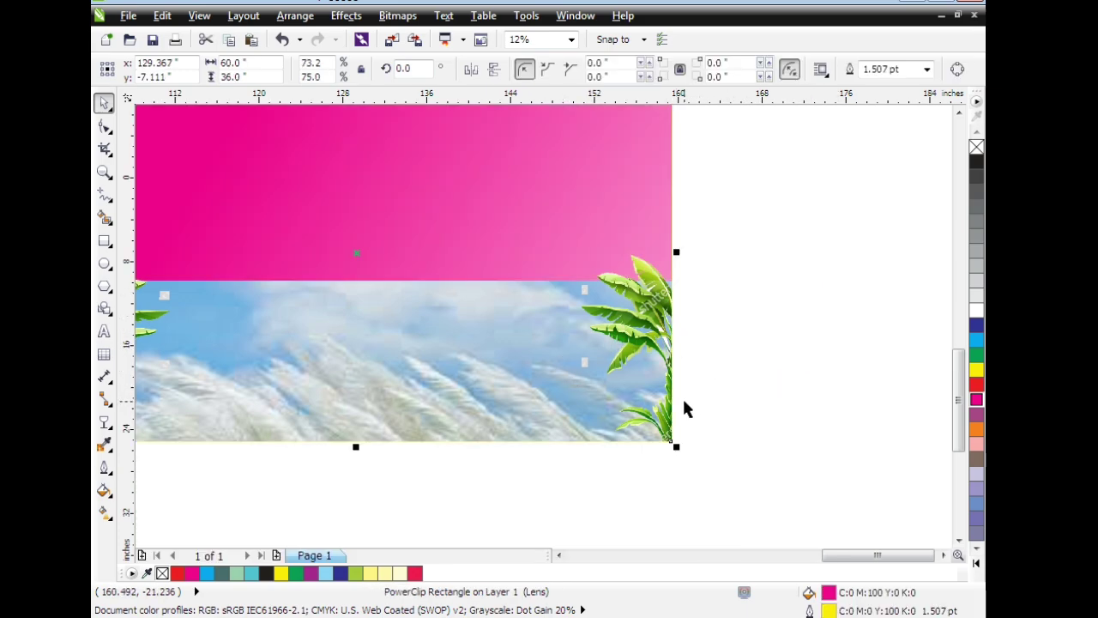
{"action": "scroll", "coordinate": [682, 397], "scroll_direction": "down", "scroll_amount": 1}
Cut the column of three red medallions from the pasteboard.
{"action": "left_click", "coordinate": [776, 554]}
{"action": "left_click_drag", "start_coordinate": [776, 554], "coordinate": [767, 556]}
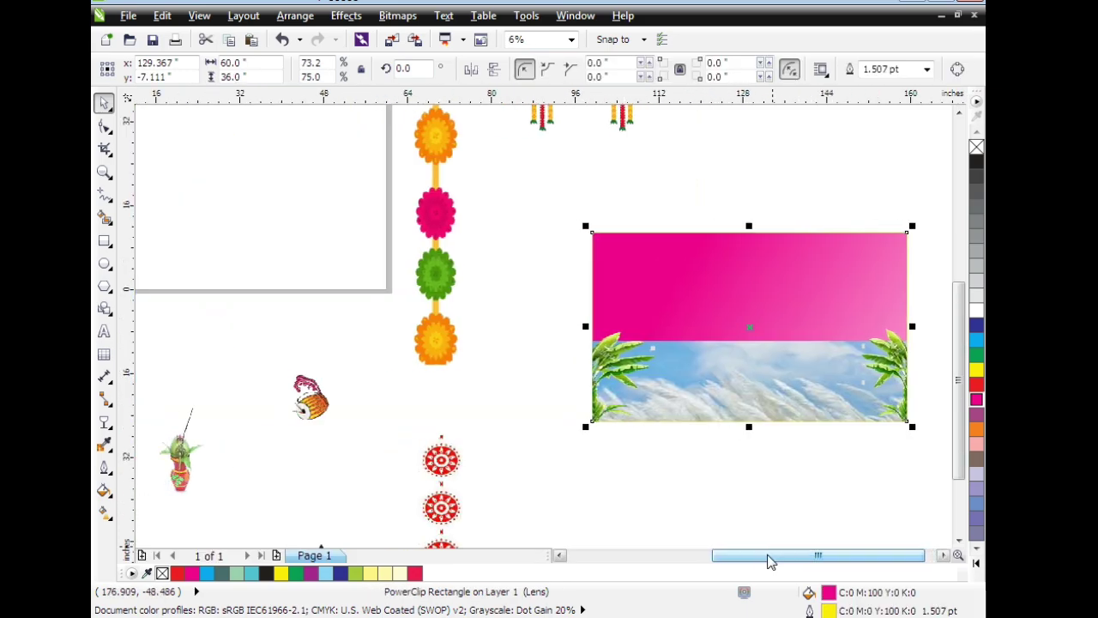
{"action": "left_click", "coordinate": [576, 449]}
{"action": "scroll", "coordinate": [576, 450], "scroll_direction": "down", "scroll_amount": 1}
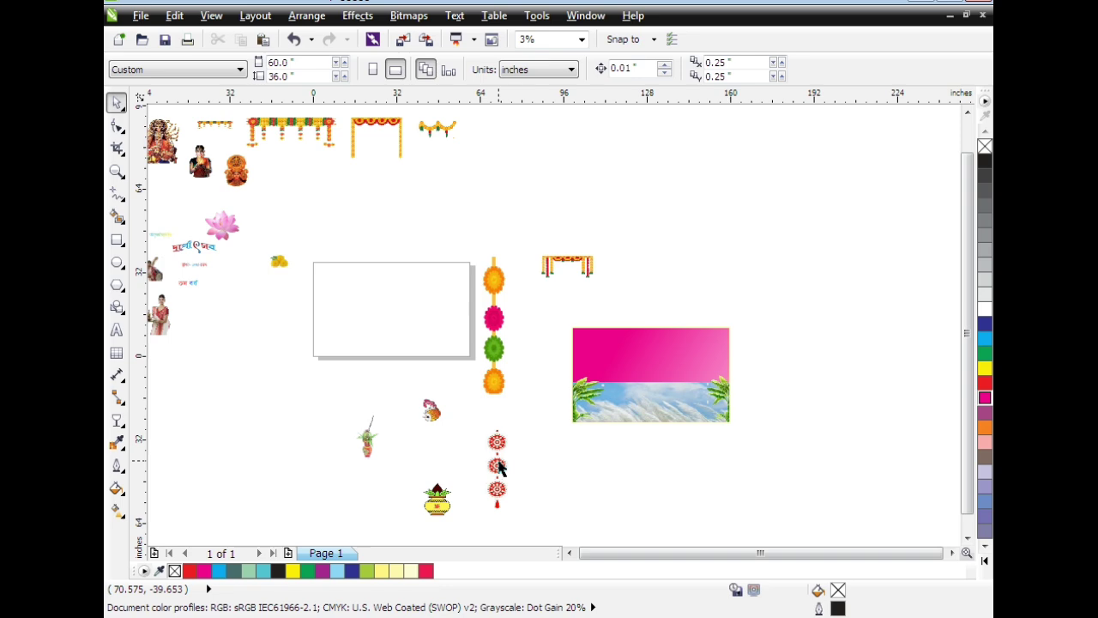
{"action": "left_click", "coordinate": [499, 467]}
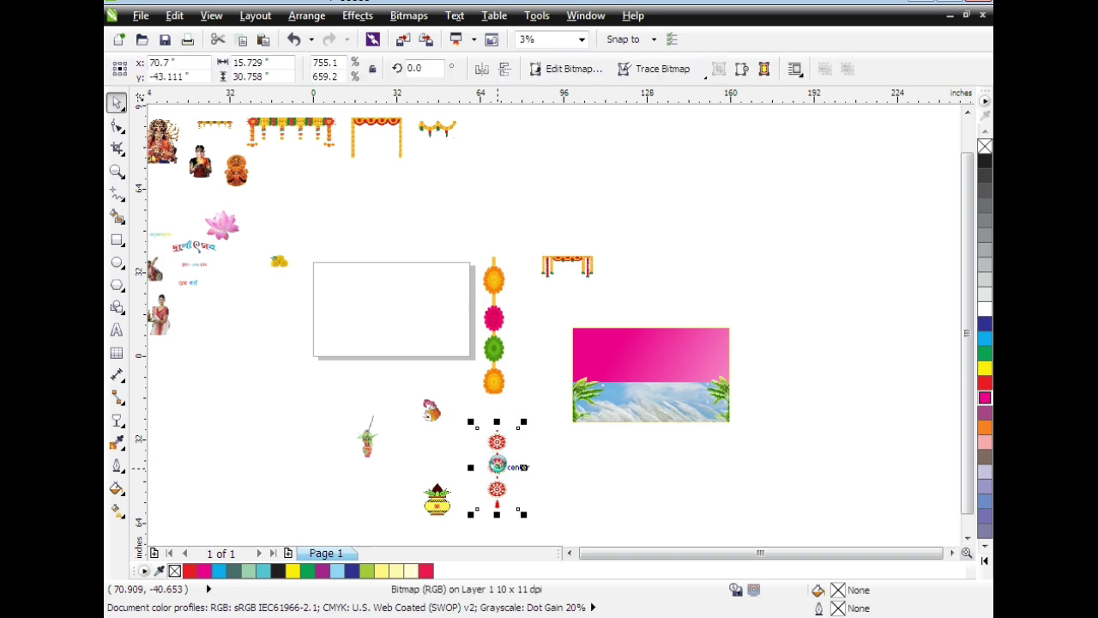
{"action": "key", "text": "Delete"}
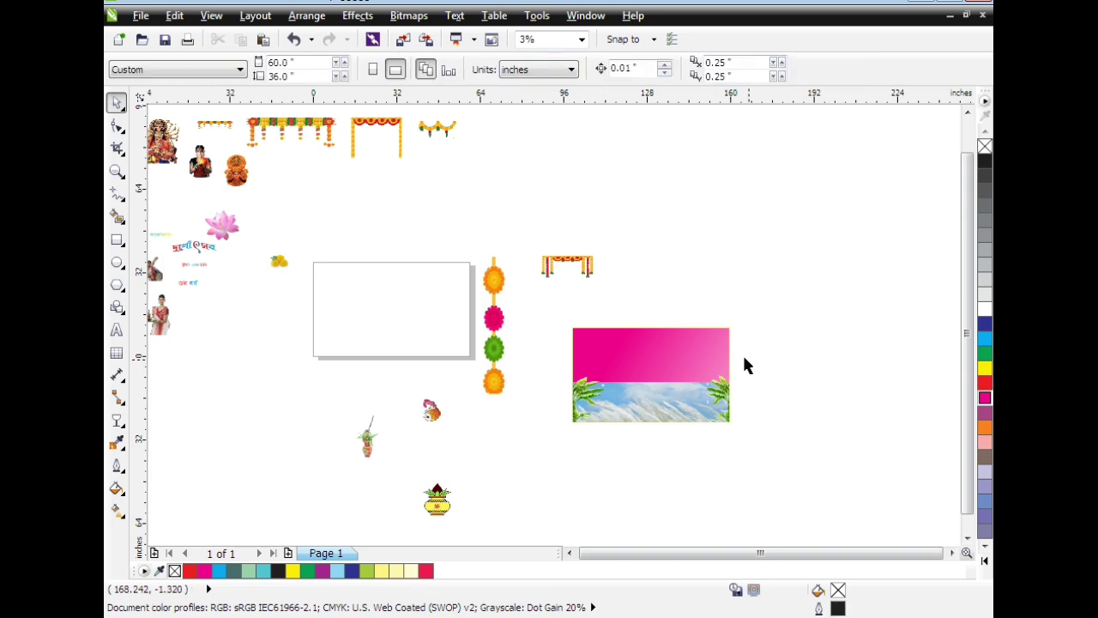
Paste the medallion column inside the banner frame onto its right side.
{"action": "left_click", "coordinate": [668, 351]}
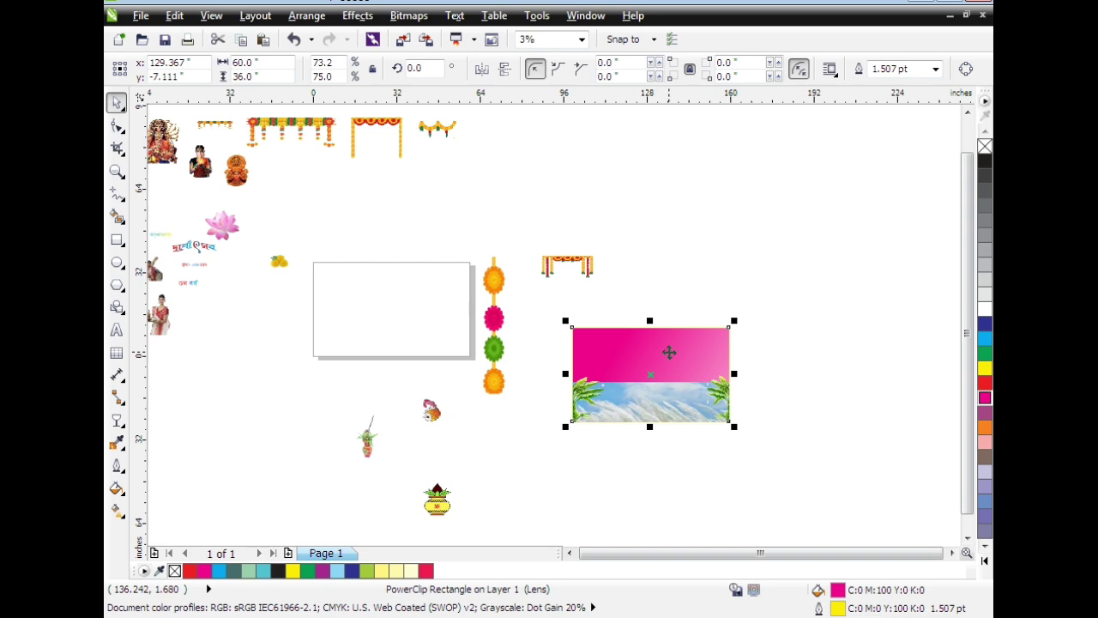
{"action": "left_click", "coordinate": [668, 351], "text": "ctrl"}
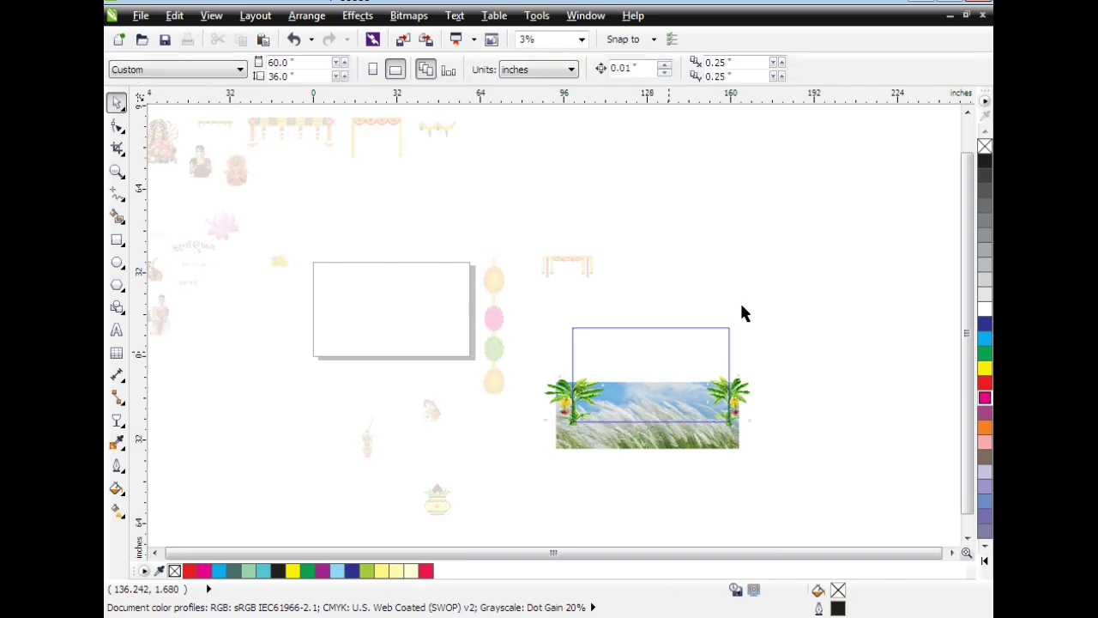
{"action": "key", "text": "ctrl+v"}
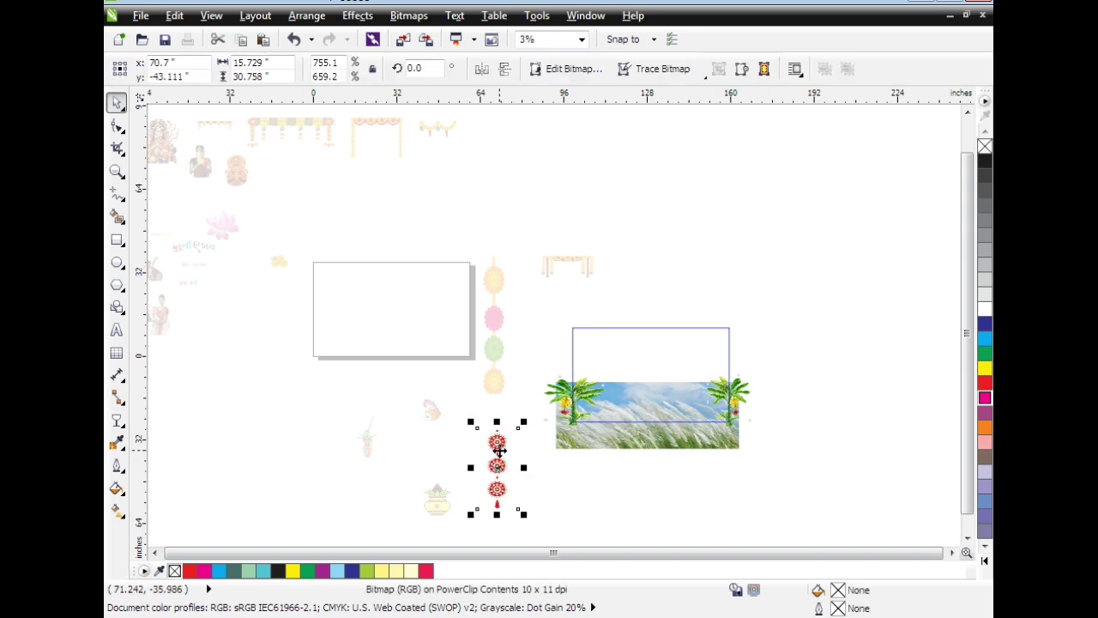
{"action": "left_click_drag", "start_coordinate": [497, 449], "coordinate": [711, 347]}
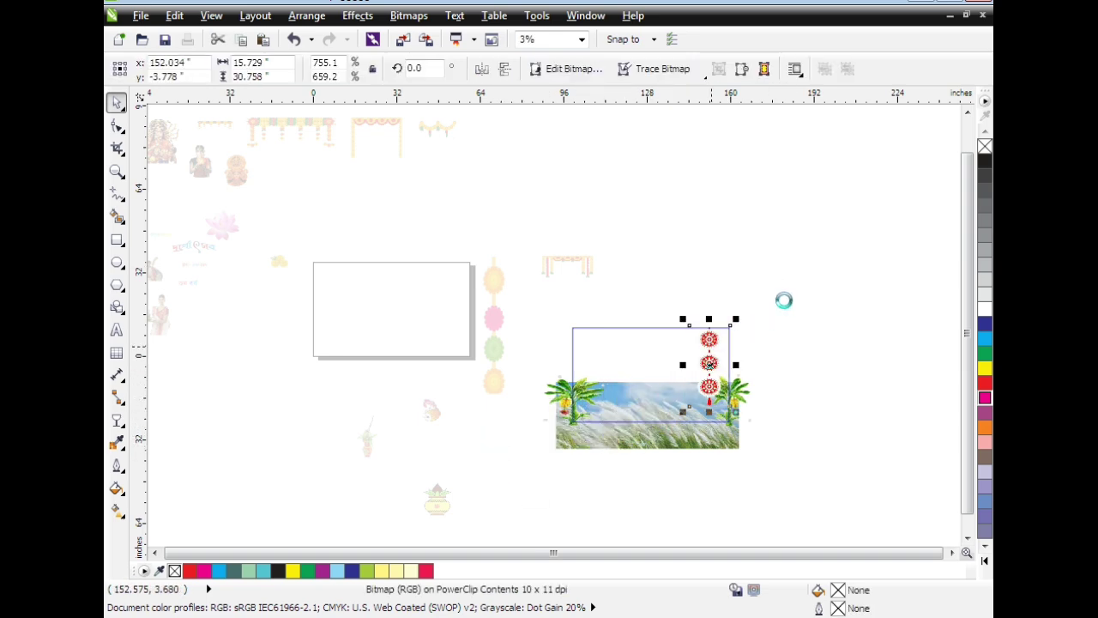
Shrink the medallion column, place it in the banner's top-right corner, and finish editing.
{"action": "scroll", "coordinate": [793, 288], "scroll_direction": "up", "scroll_amount": 1}
{"action": "scroll", "coordinate": [793, 292], "scroll_direction": "up", "scroll_amount": 1}
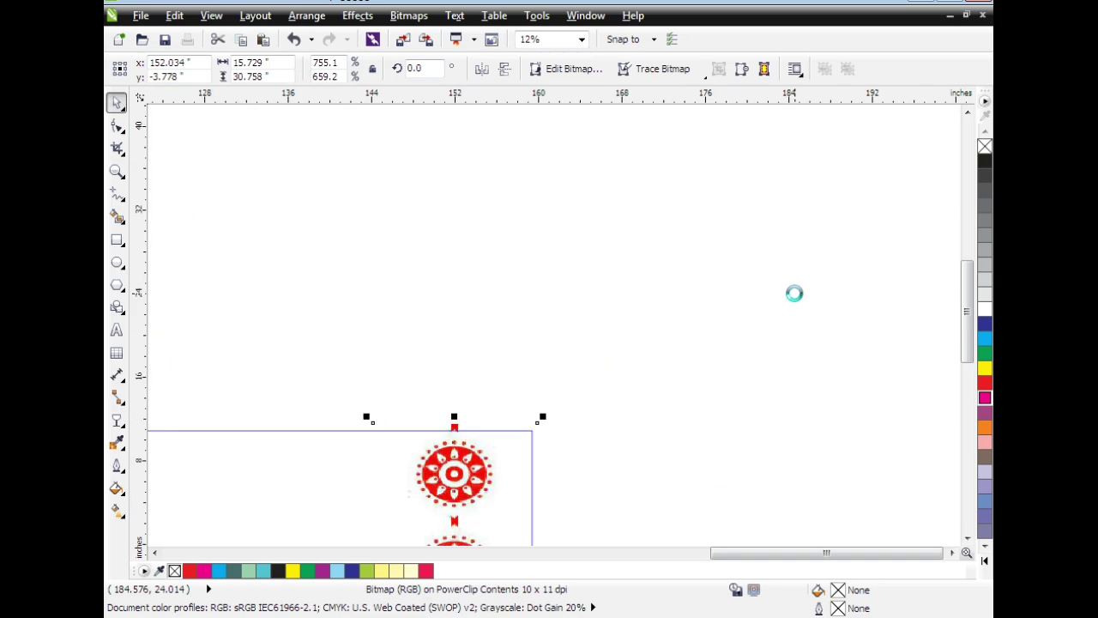
{"action": "scroll", "coordinate": [793, 292], "scroll_direction": "down", "scroll_amount": 1}
{"action": "left_click_drag", "start_coordinate": [969, 261], "coordinate": [969, 328]}
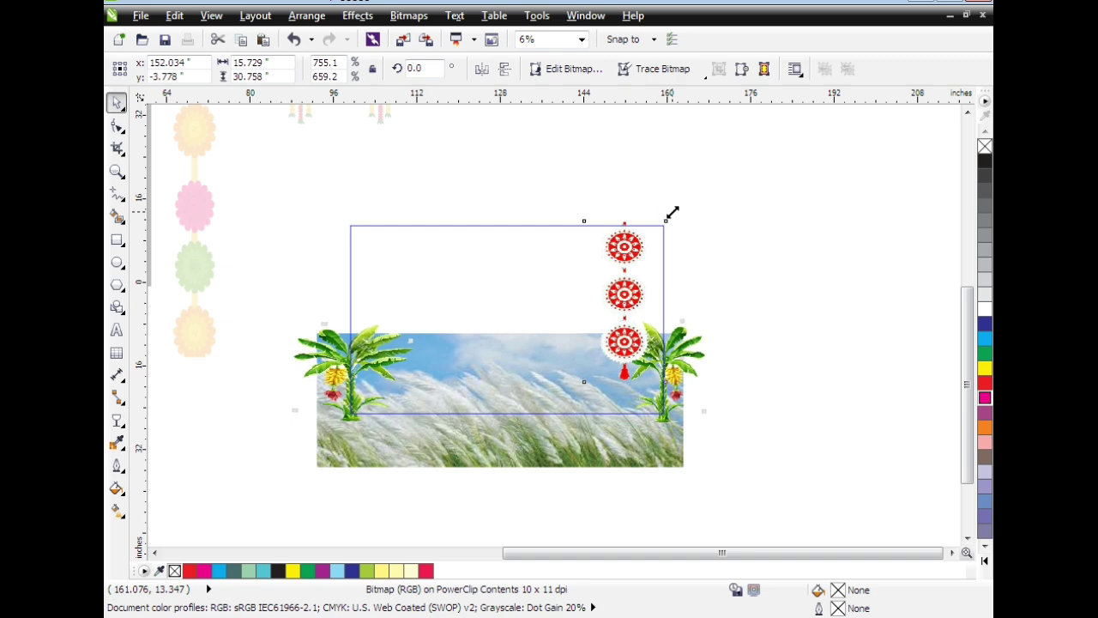
{"action": "mouse_move", "coordinate": [672, 213]}
{"action": "left_mouse_down"}
{"action": "mouse_move", "coordinate": [632, 287]}
{"action": "mouse_move", "coordinate": [639, 244]}
{"action": "mouse_move", "coordinate": [654, 246]}
{"action": "left_mouse_up"}
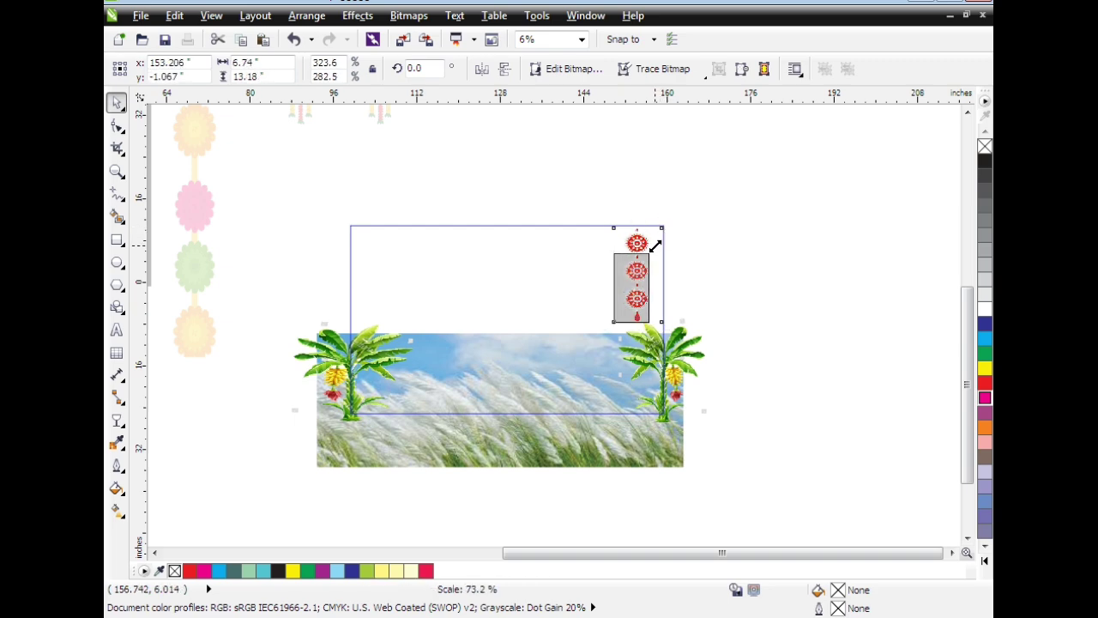
{"action": "left_click_drag", "start_coordinate": [631, 265], "coordinate": [645, 240]}
{"action": "left_click", "coordinate": [722, 280], "text": "ctrl"}
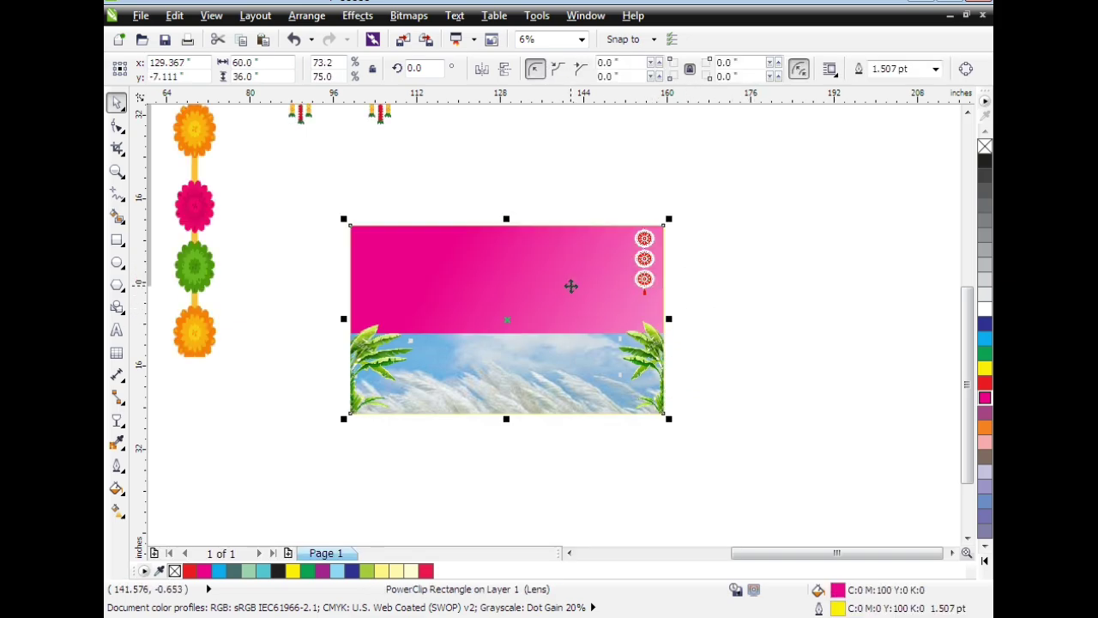
{"action": "scroll", "coordinate": [529, 306], "scroll_direction": "down", "scroll_amount": 2}
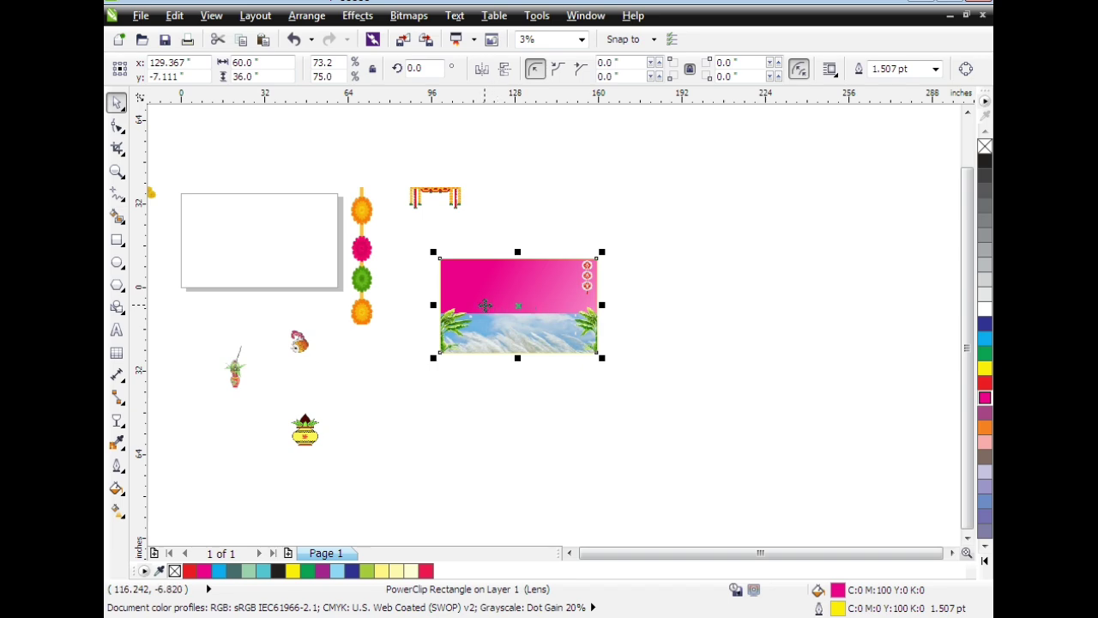
{"action": "scroll", "coordinate": [483, 304], "scroll_direction": "down", "scroll_amount": 1}
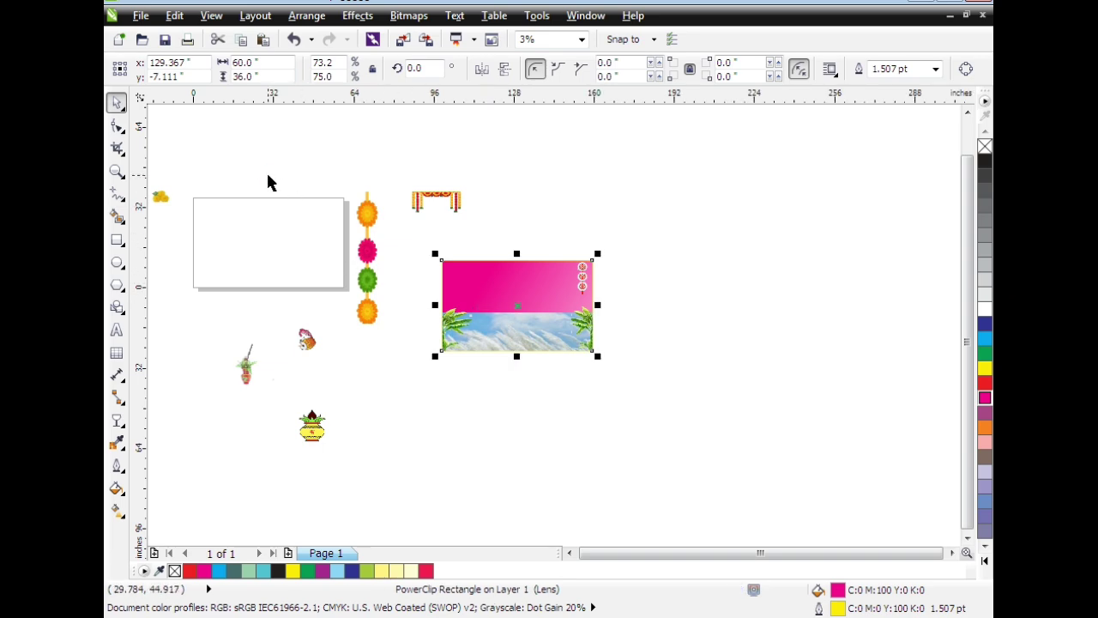
{"action": "left_click_drag", "start_coordinate": [610, 554], "coordinate": [571, 553]}
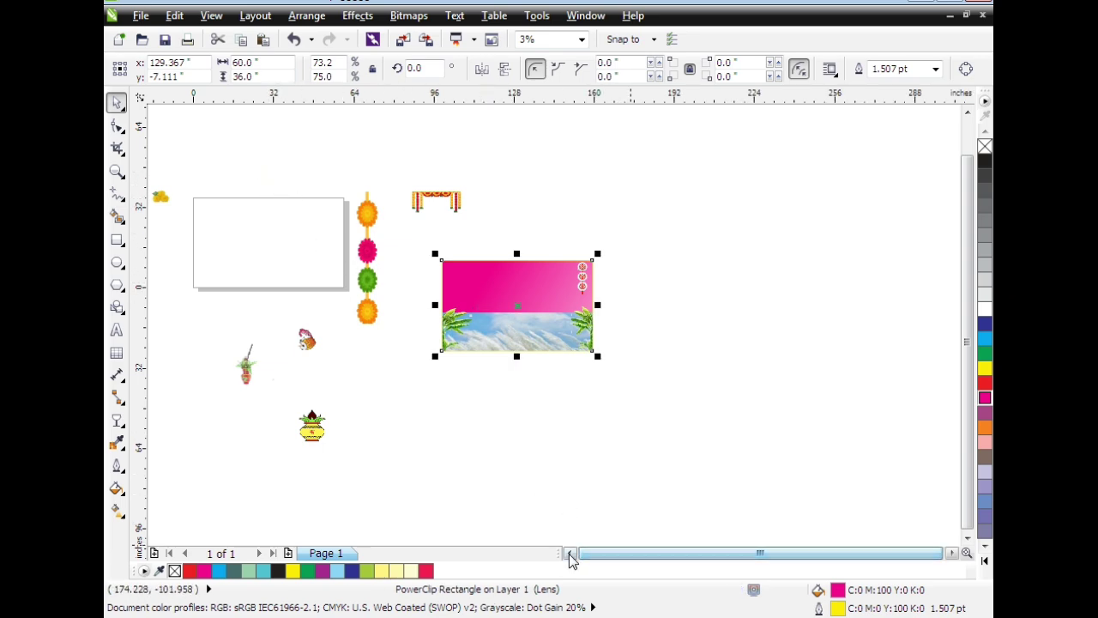
Move the Durga goddess image into the pink banner's PowerClip contents.
{"action": "left_click", "coordinate": [968, 112]}
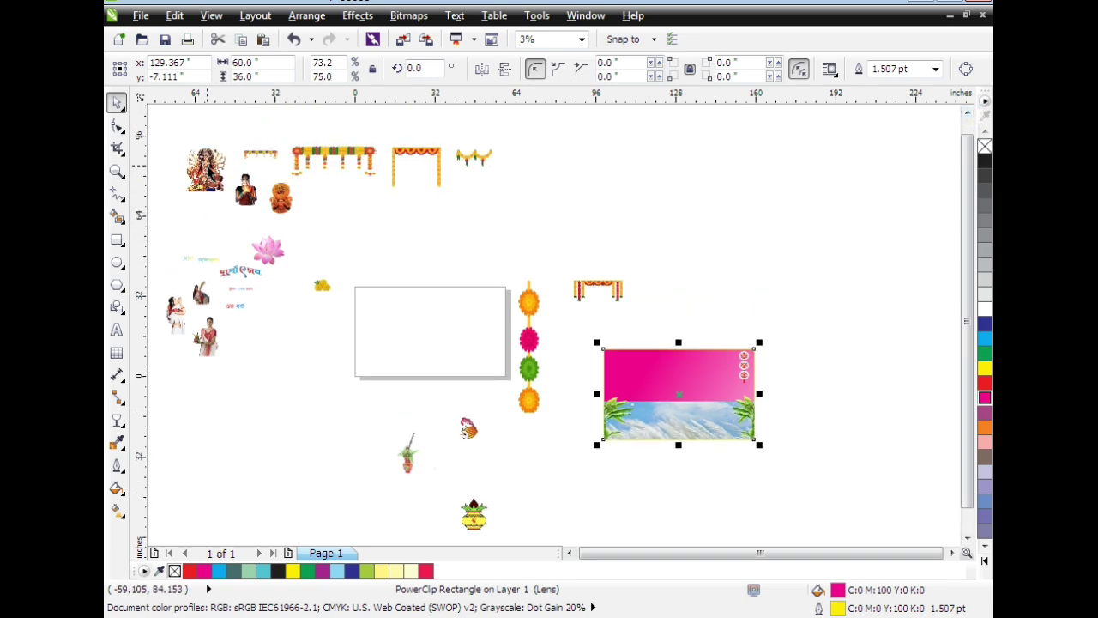
{"action": "left_click", "coordinate": [206, 164]}
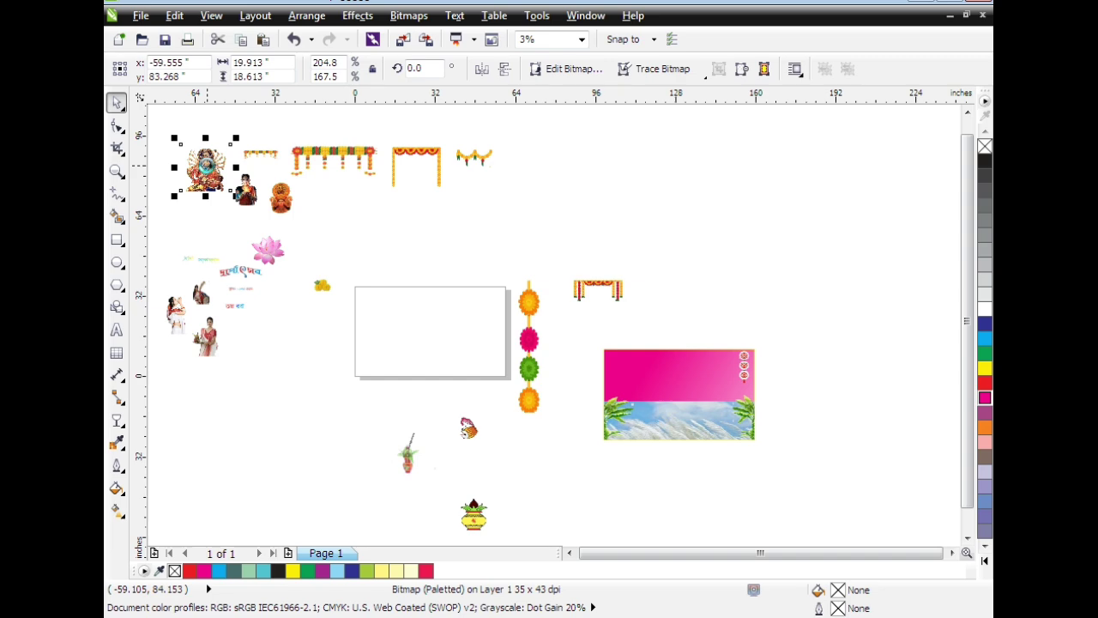
{"action": "key", "text": "Delete"}
{"action": "left_click", "coordinate": [667, 365]}
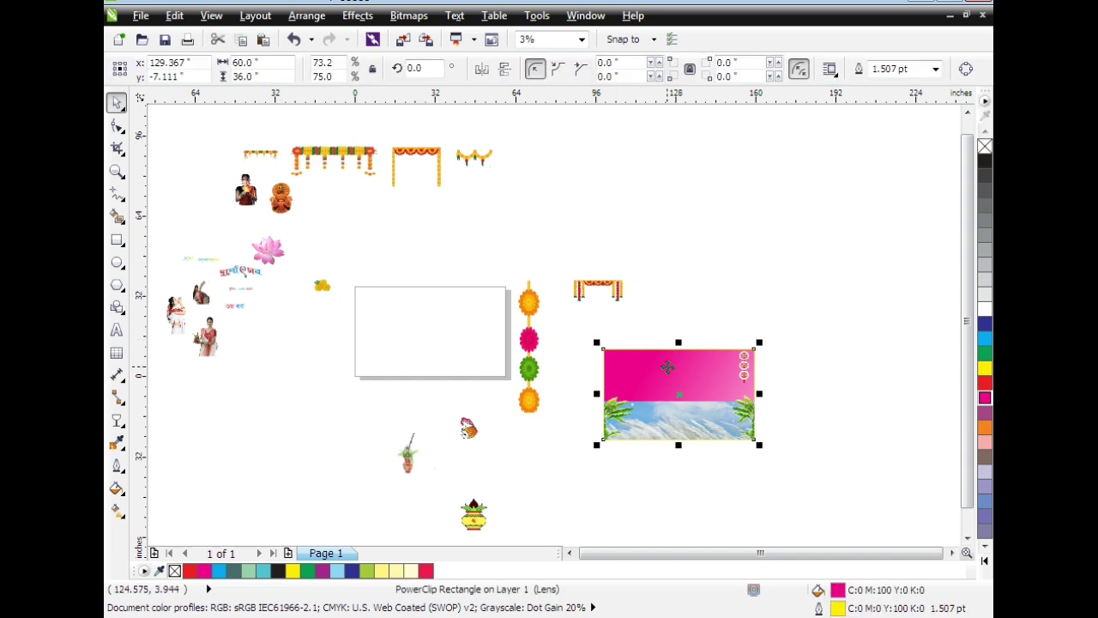
{"action": "left_click", "coordinate": [667, 366], "text": "ctrl"}
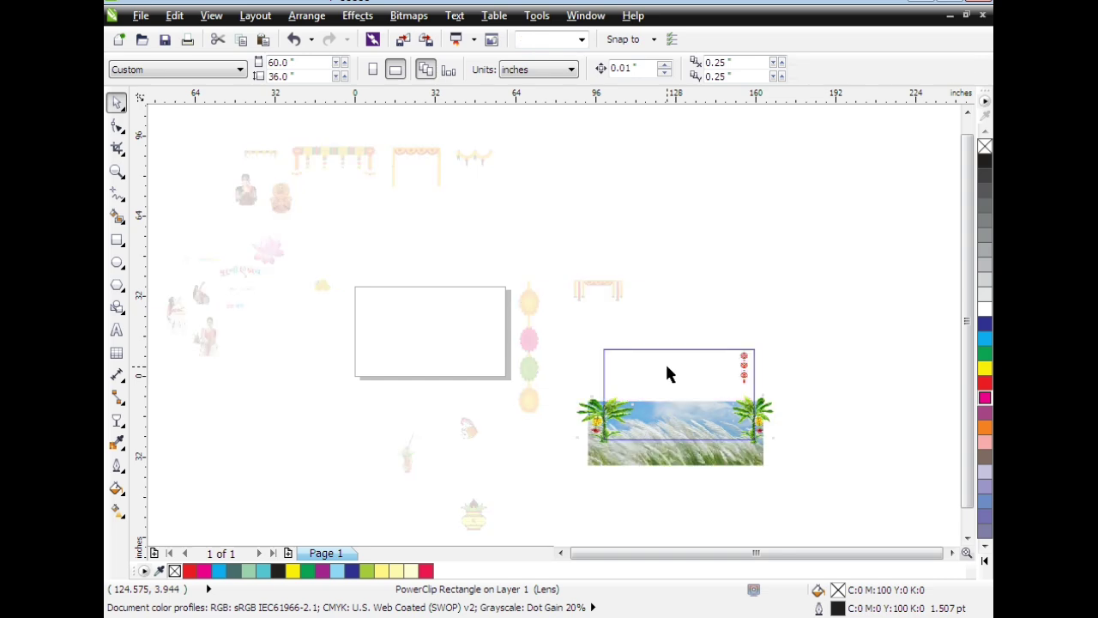
{"action": "key", "text": "ctrl+z"}
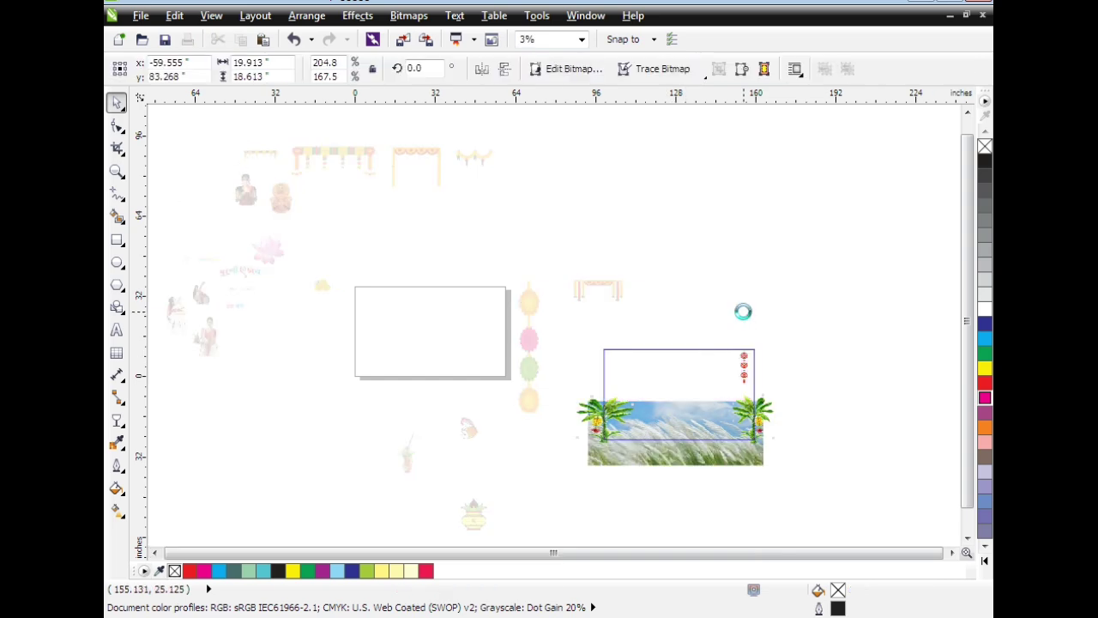
{"action": "left_click_drag", "start_coordinate": [206, 167], "coordinate": [705, 373]}
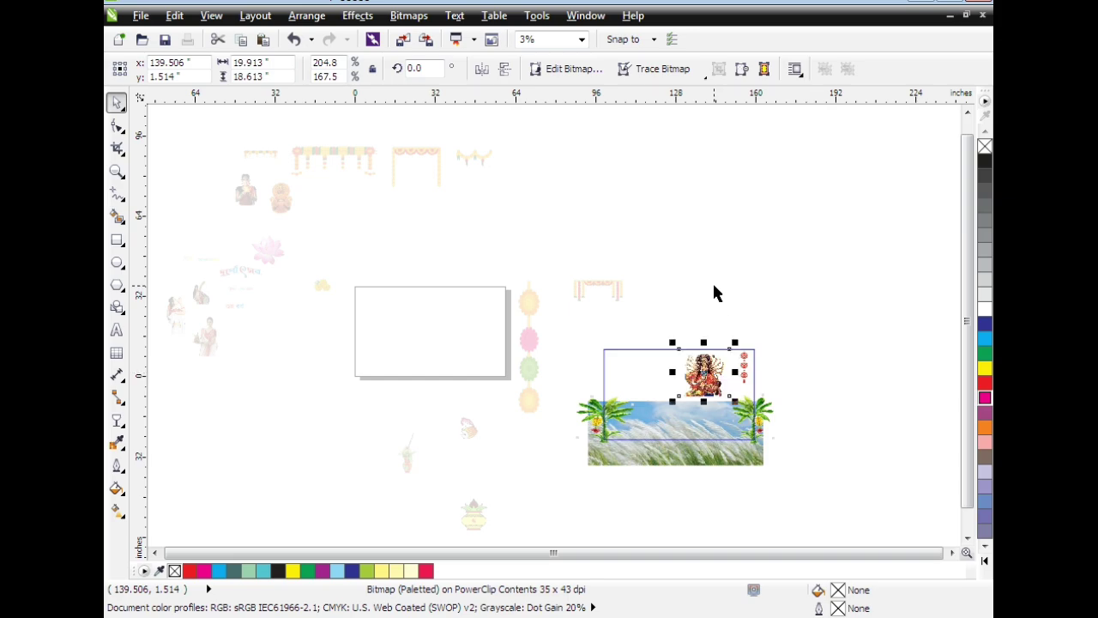
Enlarge the Durga image slightly and place it upper right beside the hanging ornaments.
{"action": "scroll", "coordinate": [713, 286], "scroll_direction": "up", "scroll_amount": 1}
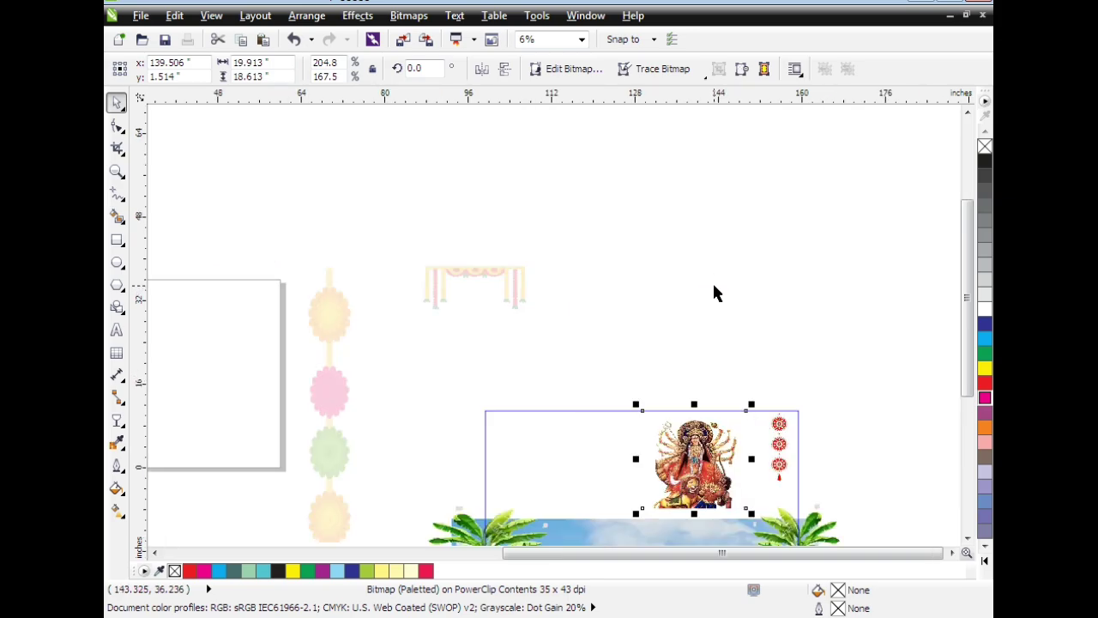
{"action": "scroll", "coordinate": [965, 324], "scroll_direction": "down", "scroll_amount": 1}
{"action": "scroll", "coordinate": [965, 321], "scroll_direction": "down", "scroll_amount": 3}
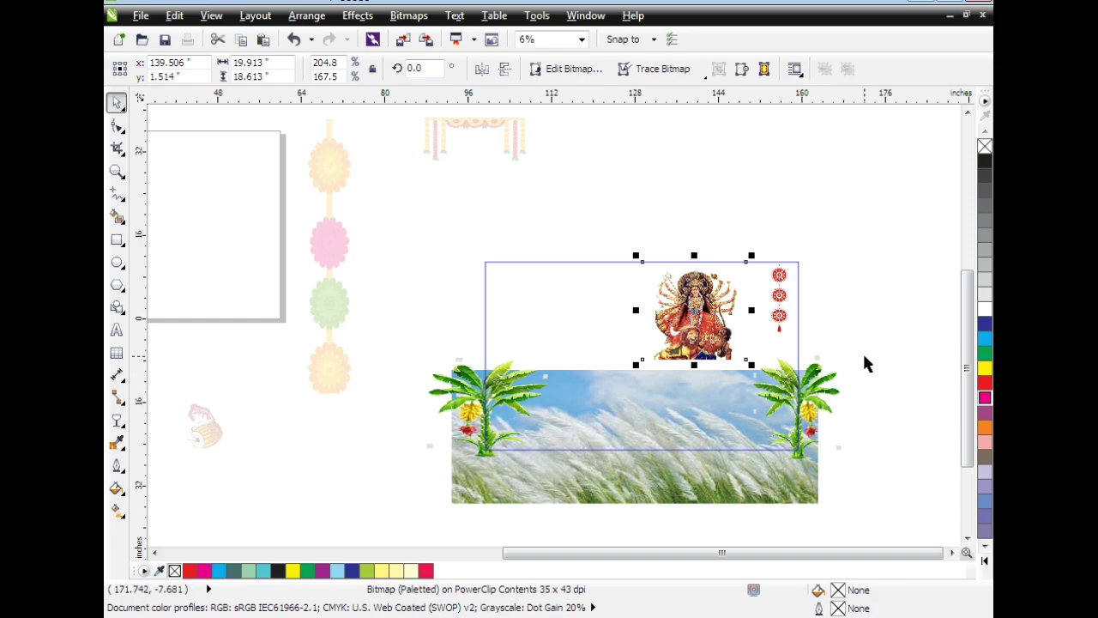
{"action": "scroll", "coordinate": [864, 363], "scroll_direction": "up", "scroll_amount": 1}
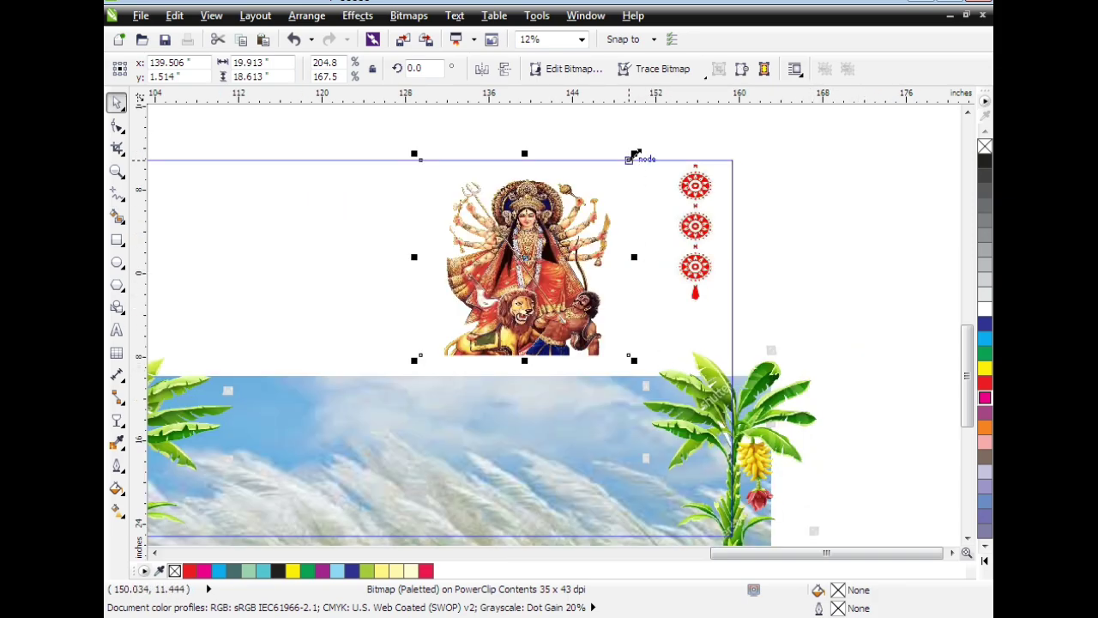
{"action": "left_click_drag", "start_coordinate": [635, 155], "coordinate": [644, 145]}
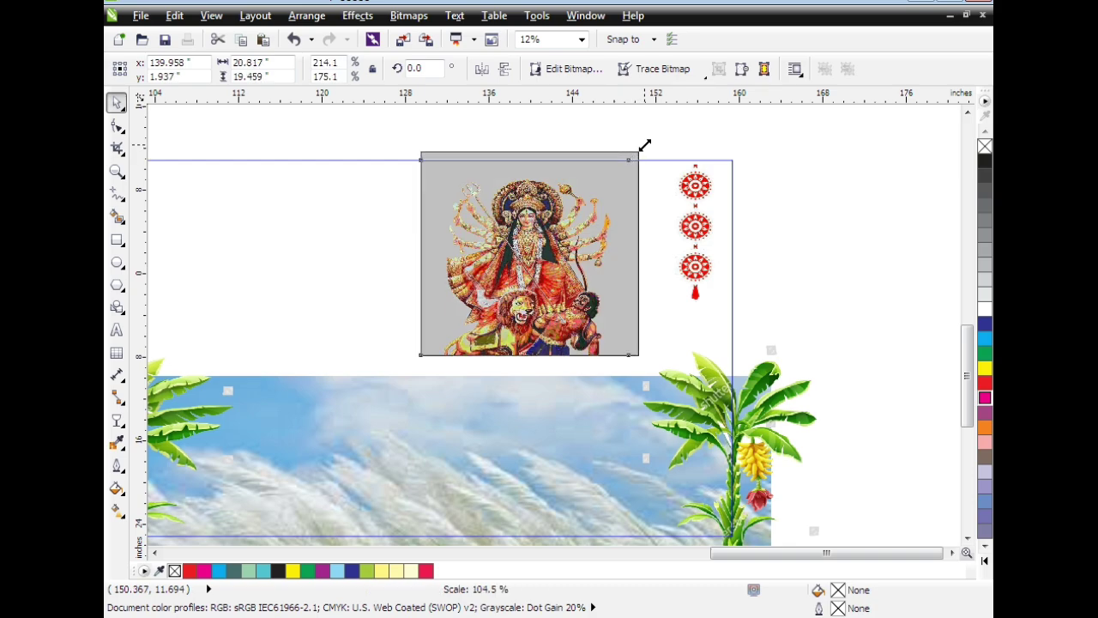
{"action": "mouse_move", "coordinate": [573, 277]}
{"action": "left_mouse_down"}
{"action": "mouse_move", "coordinate": [609, 259]}
{"action": "mouse_move", "coordinate": [619, 270]}
{"action": "left_mouse_up"}
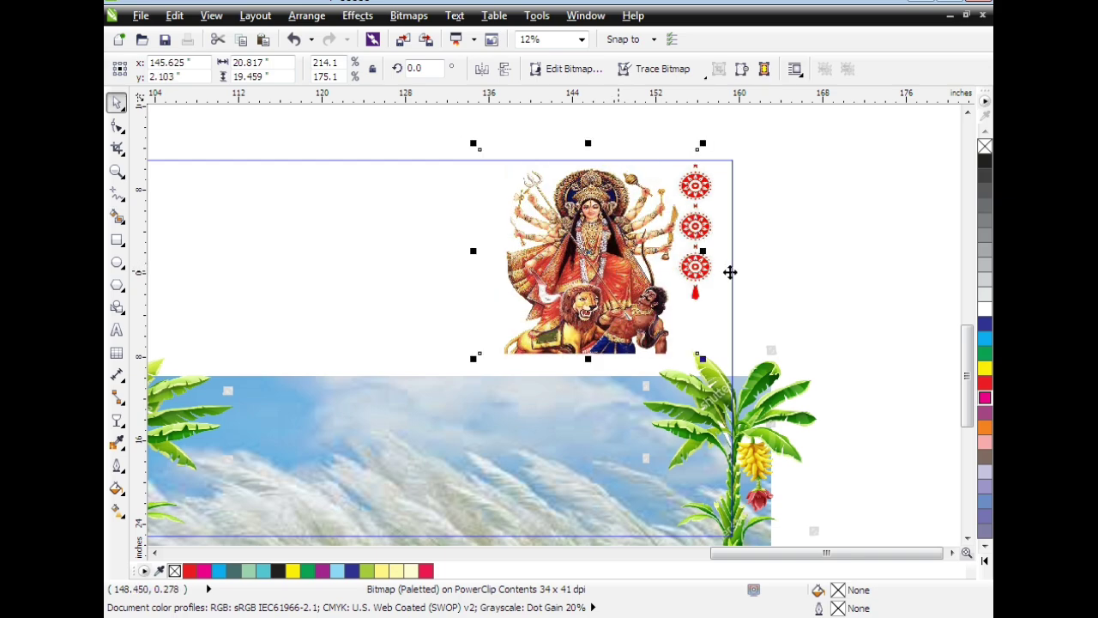
{"action": "left_click", "coordinate": [844, 260]}
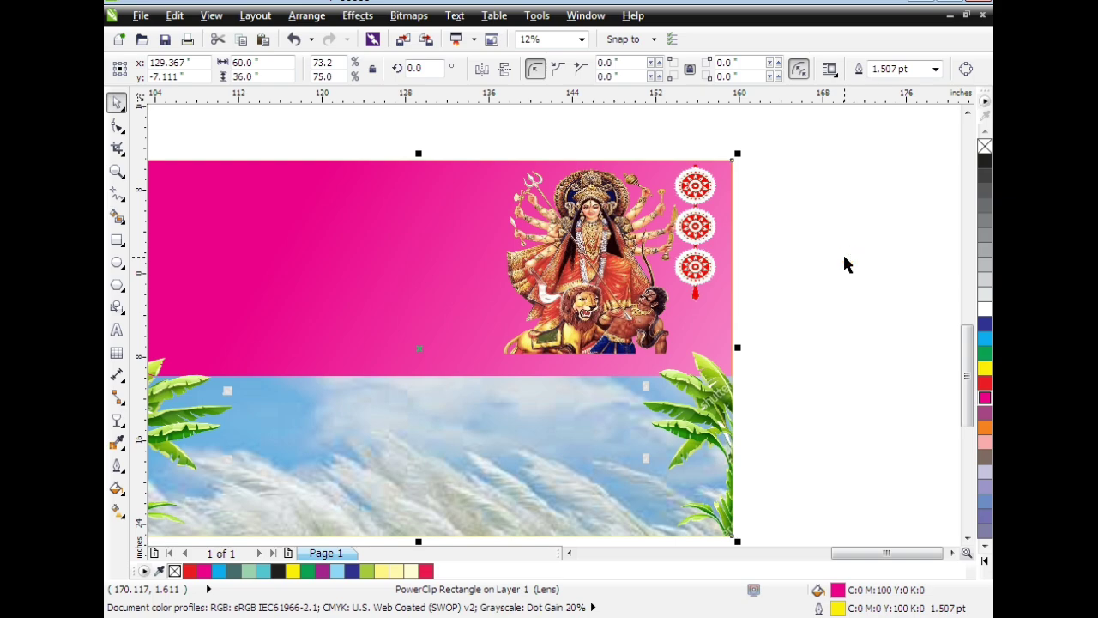
Move the pink lotus into the banner contents, resting on the grass at lower right.
{"action": "scroll", "coordinate": [738, 330], "scroll_direction": "down", "scroll_amount": 1}
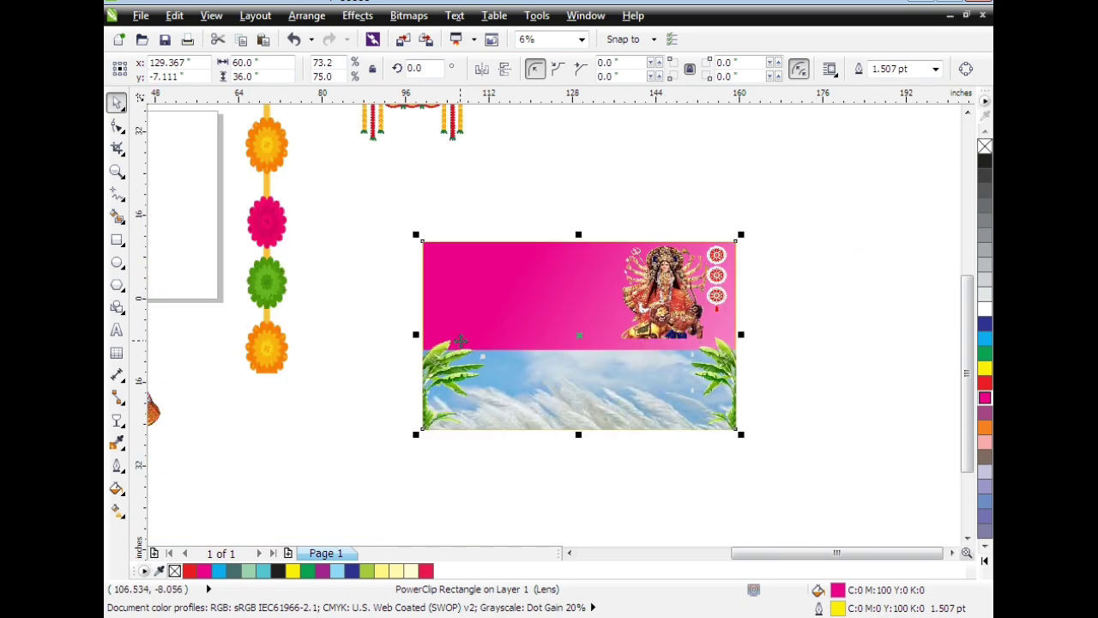
{"action": "scroll", "coordinate": [446, 332], "scroll_direction": "down", "scroll_amount": 1}
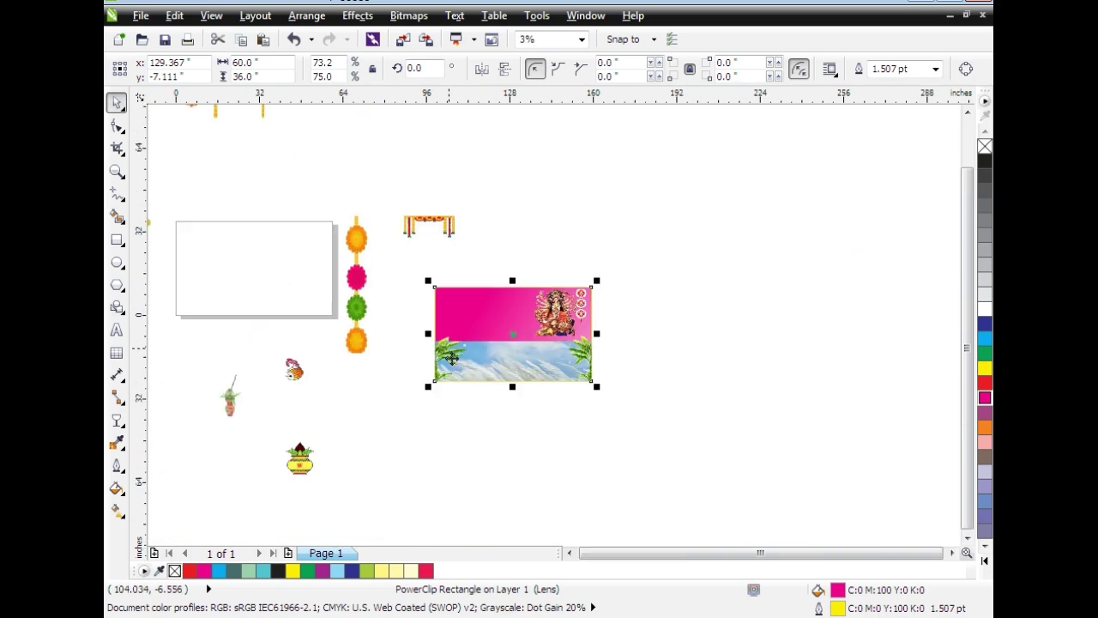
{"action": "left_click", "coordinate": [569, 554]}
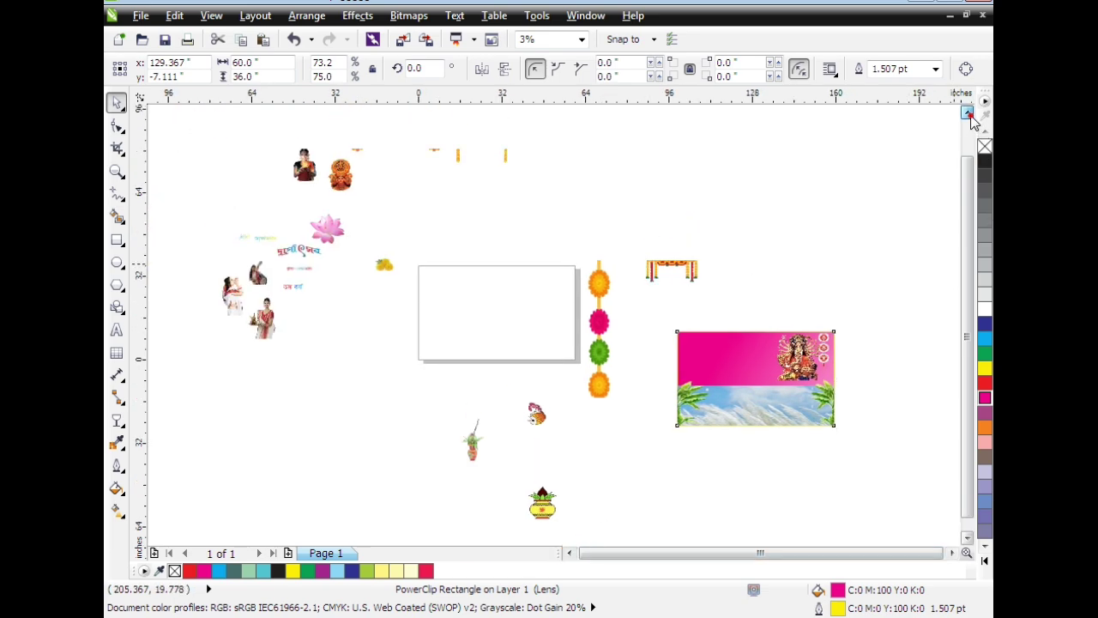
{"action": "left_click", "coordinate": [330, 232]}
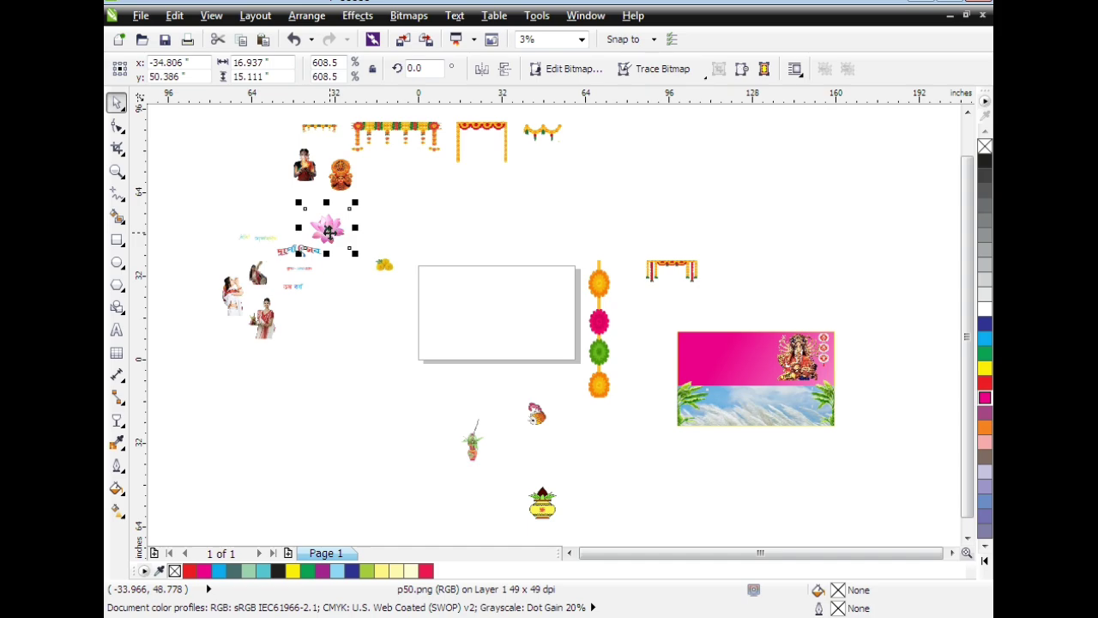
{"action": "key", "text": "Delete"}
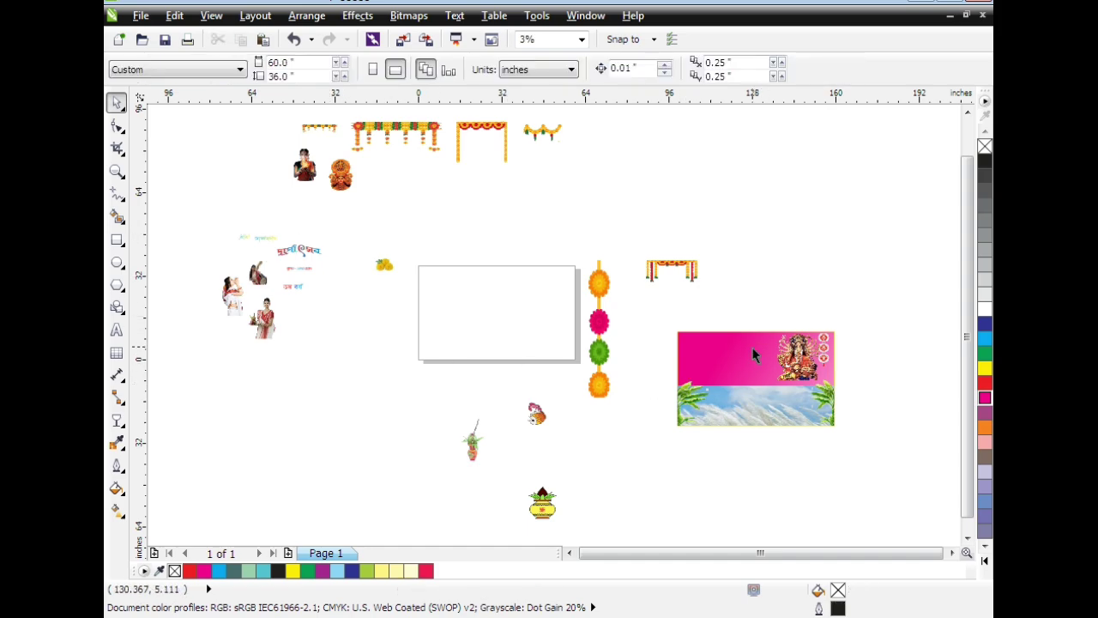
{"action": "left_click", "coordinate": [749, 348]}
{"action": "left_click", "coordinate": [748, 355], "text": "ctrl"}
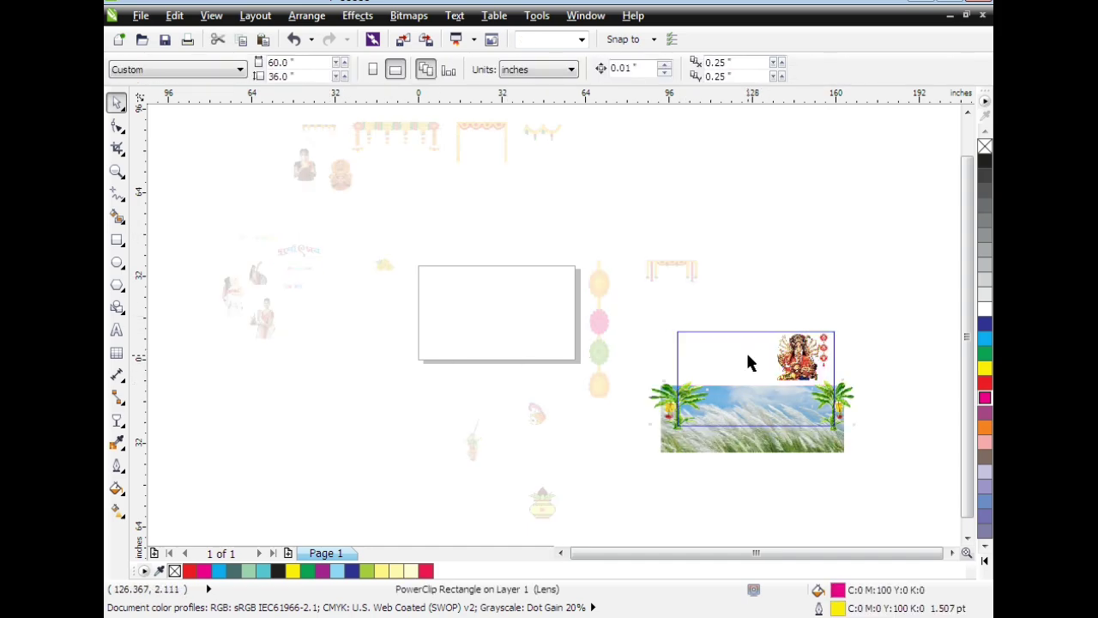
{"action": "key", "text": "ctrl+z"}
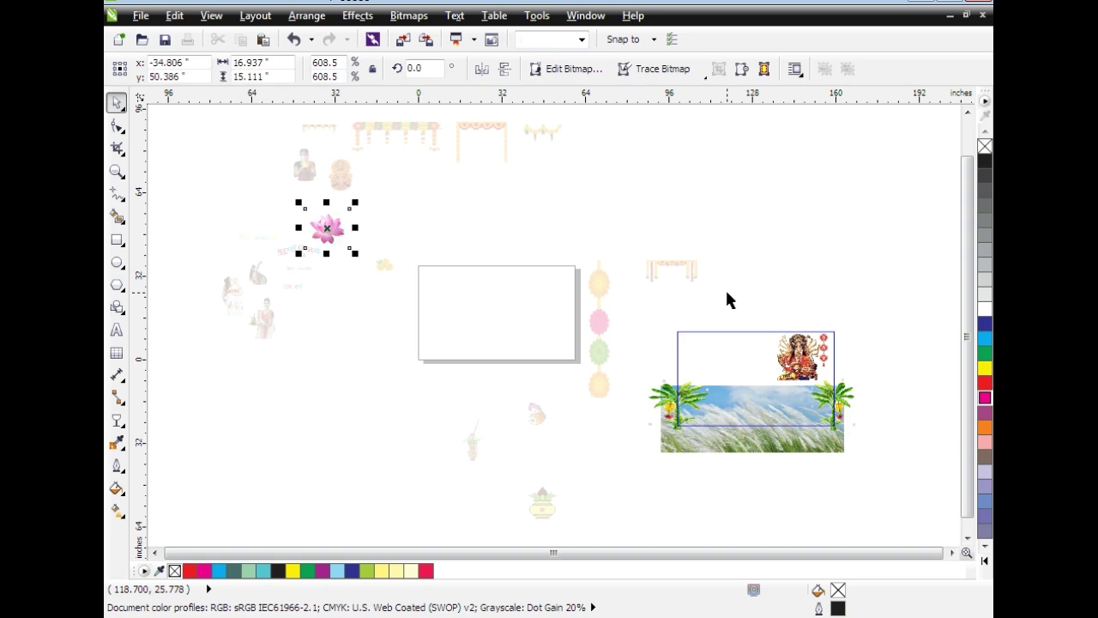
{"action": "left_click_drag", "start_coordinate": [348, 238], "coordinate": [795, 418]}
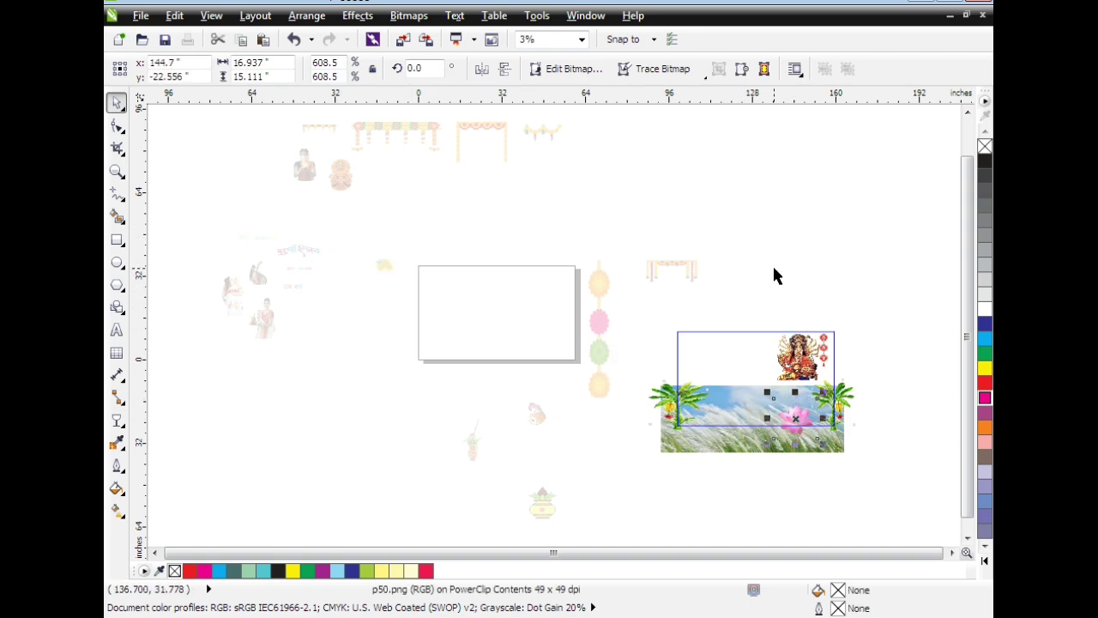
{"action": "left_click", "coordinate": [774, 275], "text": "ctrl"}
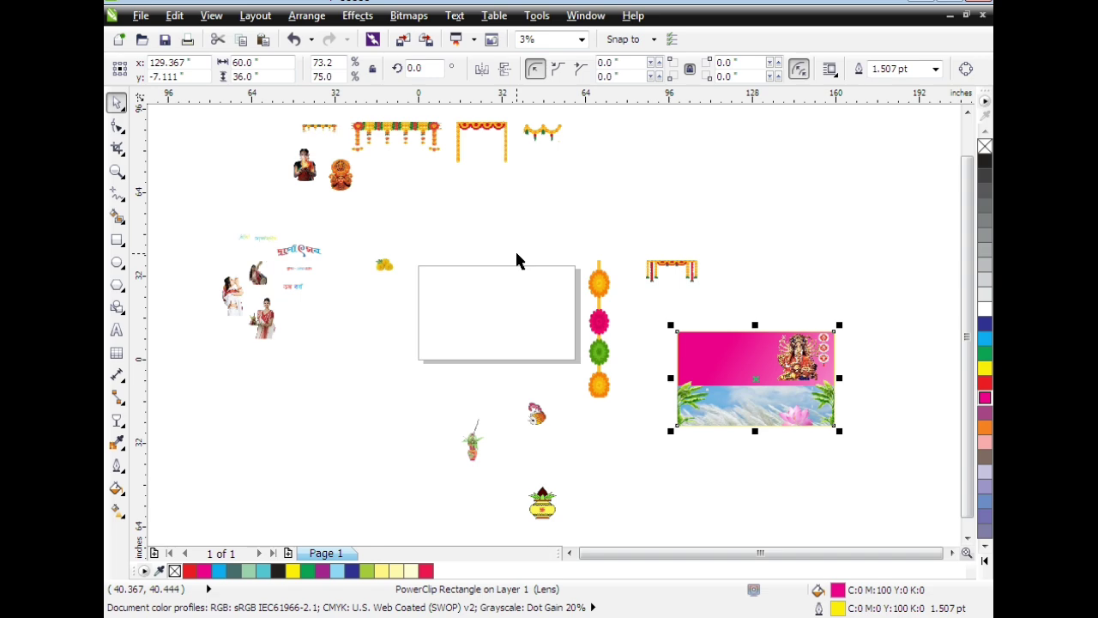
{"action": "left_click", "coordinate": [305, 174]}
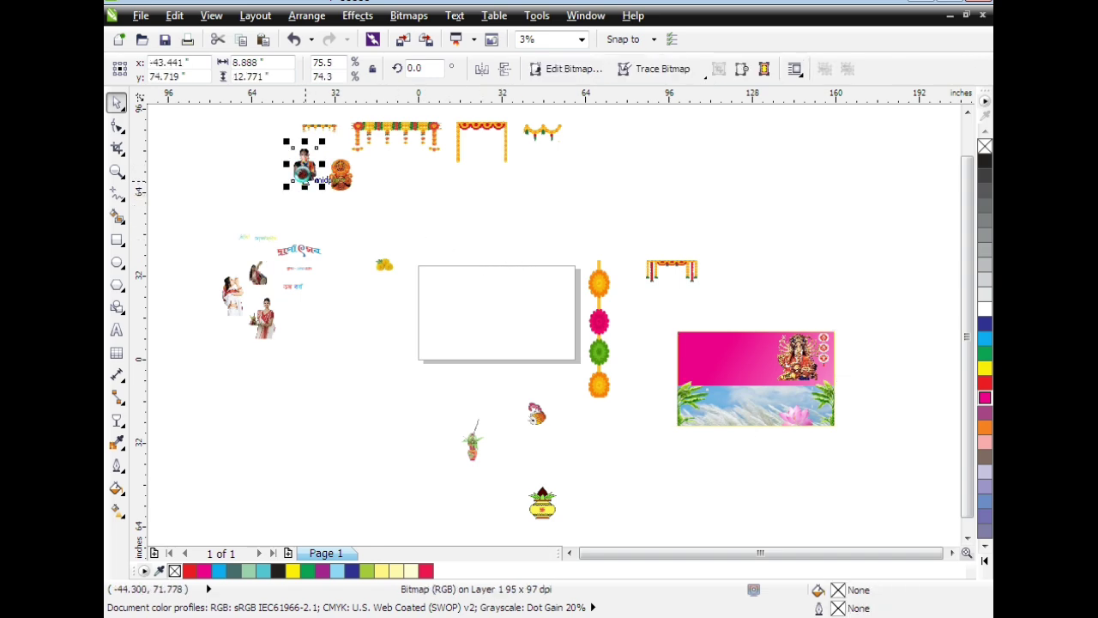
Paste the cut woman image into the banner contents, off to the banner's right.
{"action": "key", "text": "Delete"}
{"action": "left_click", "coordinate": [744, 367]}
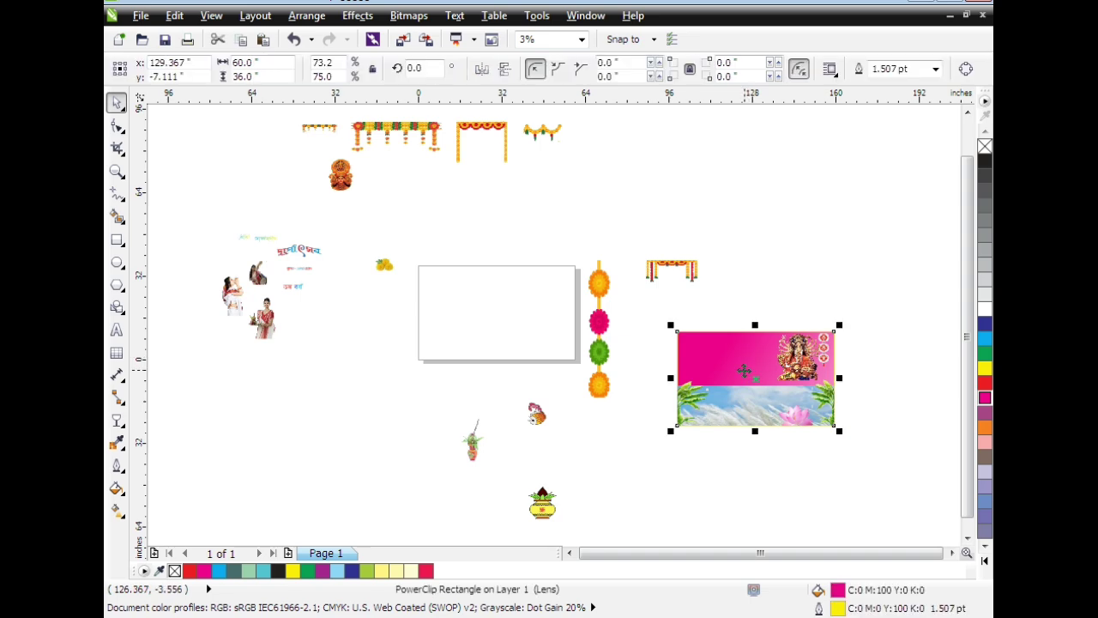
{"action": "left_click", "coordinate": [728, 367], "text": "ctrl"}
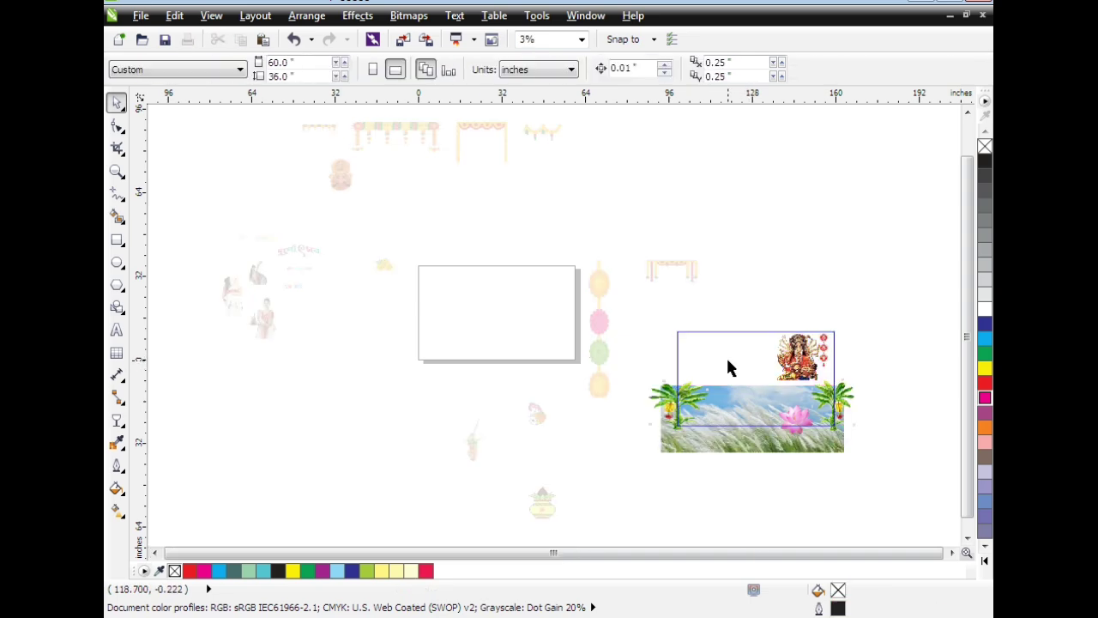
{"action": "key", "text": "ctrl+v"}
{"action": "left_click_drag", "start_coordinate": [314, 160], "coordinate": [892, 293]}
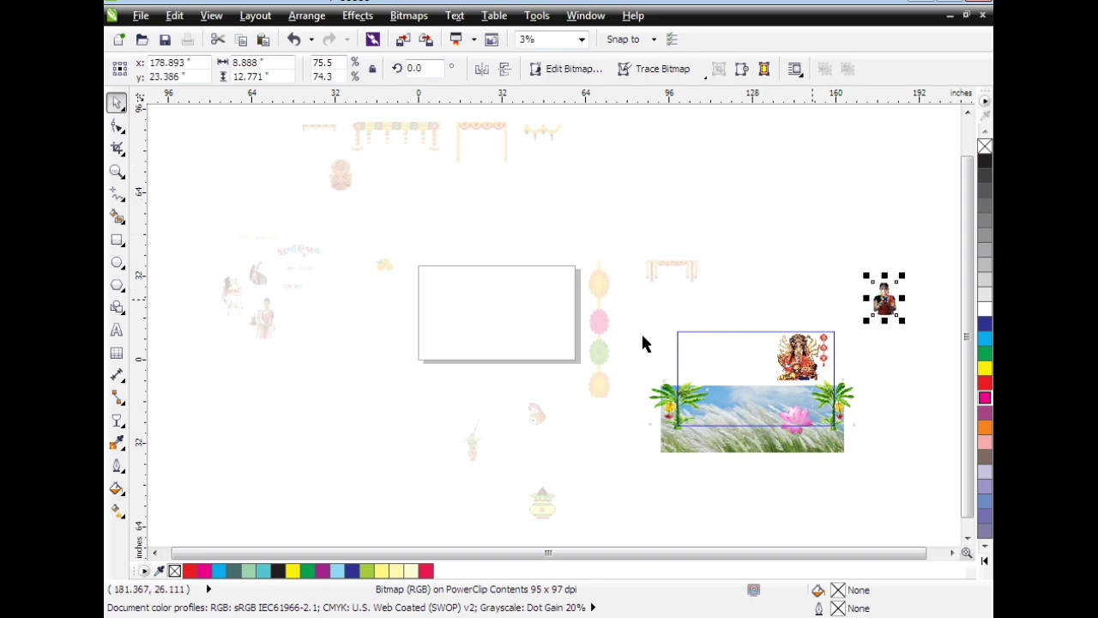
{"action": "left_click", "coordinate": [399, 410], "text": "ctrl"}
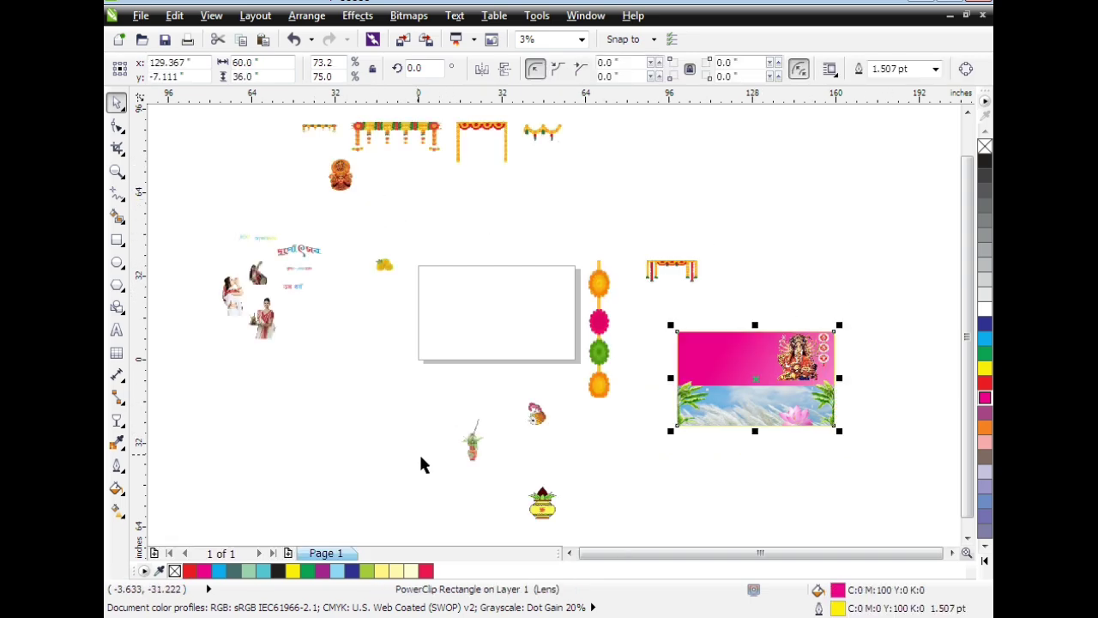
Take another small woman figure from the left group and move it beside the banner.
{"action": "left_click", "coordinate": [232, 301]}
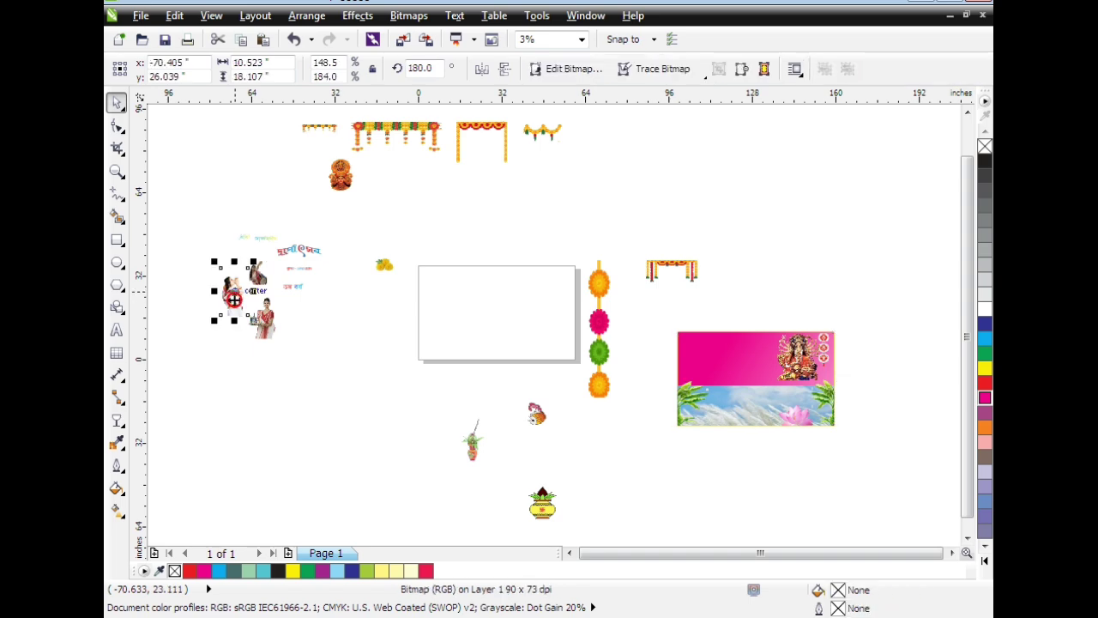
{"action": "key", "text": "Delete"}
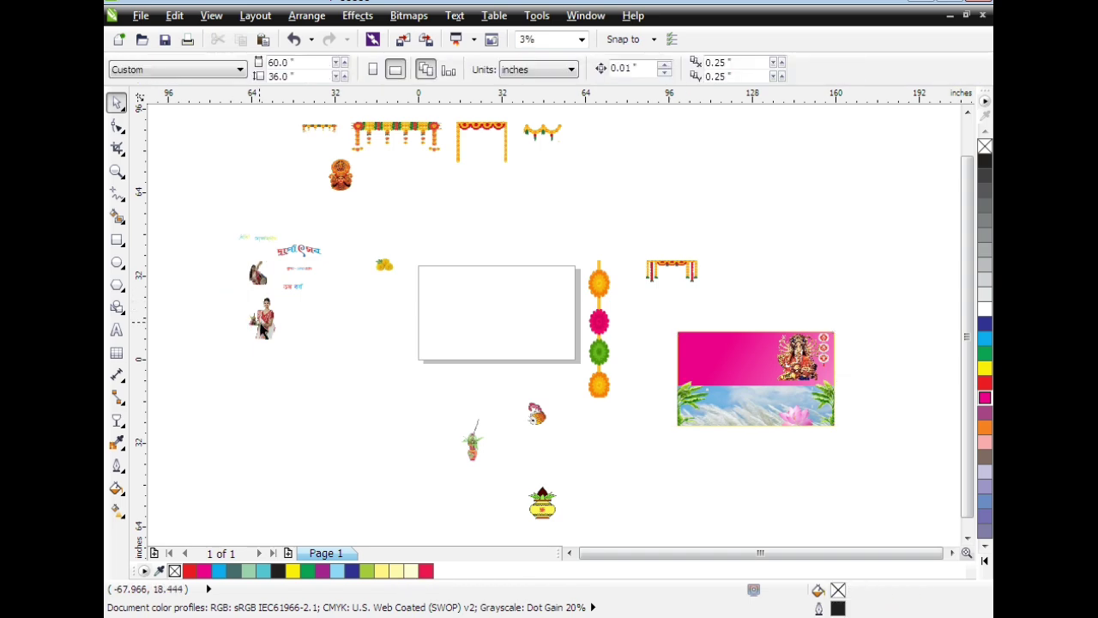
{"action": "left_click", "coordinate": [747, 352]}
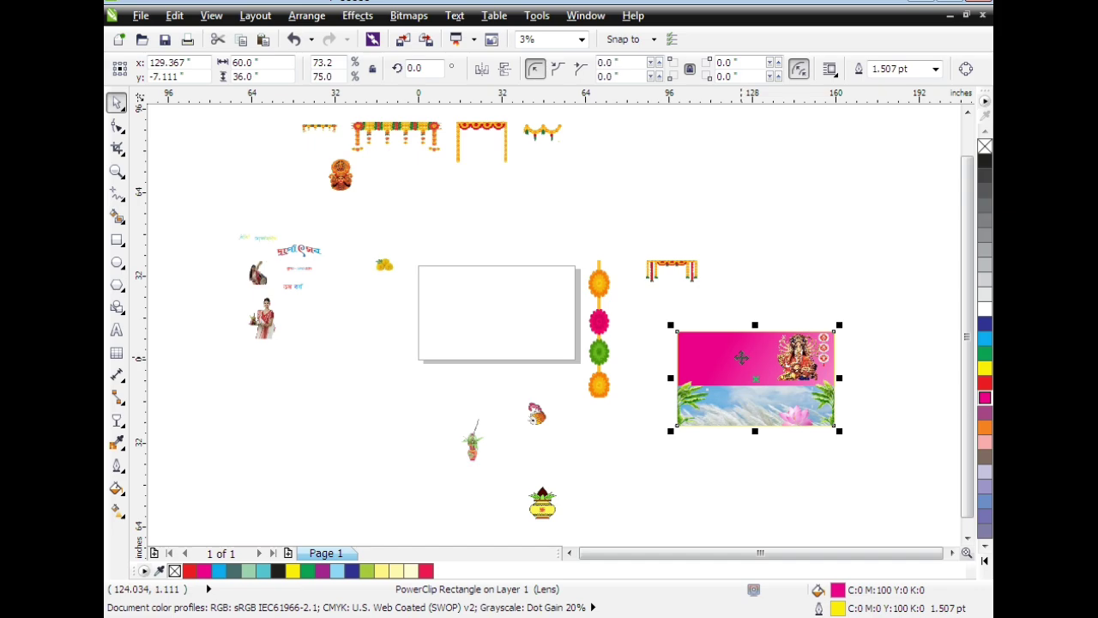
{"action": "left_click", "coordinate": [740, 357], "text": "ctrl"}
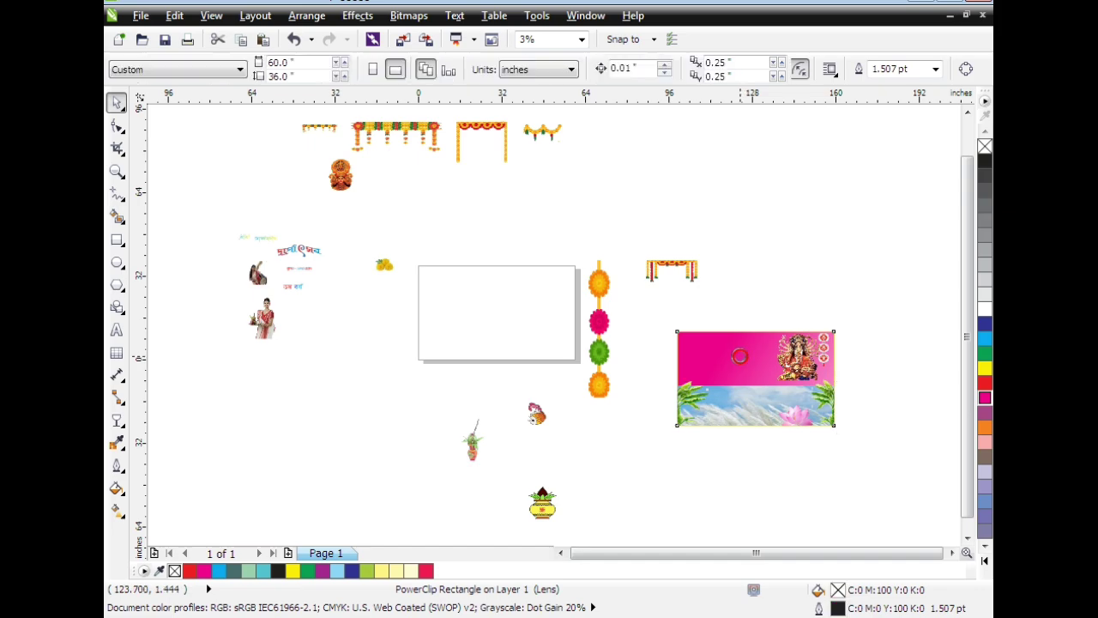
{"action": "left_click", "coordinate": [769, 243], "text": "ctrl"}
{"action": "key", "text": "Tab"}
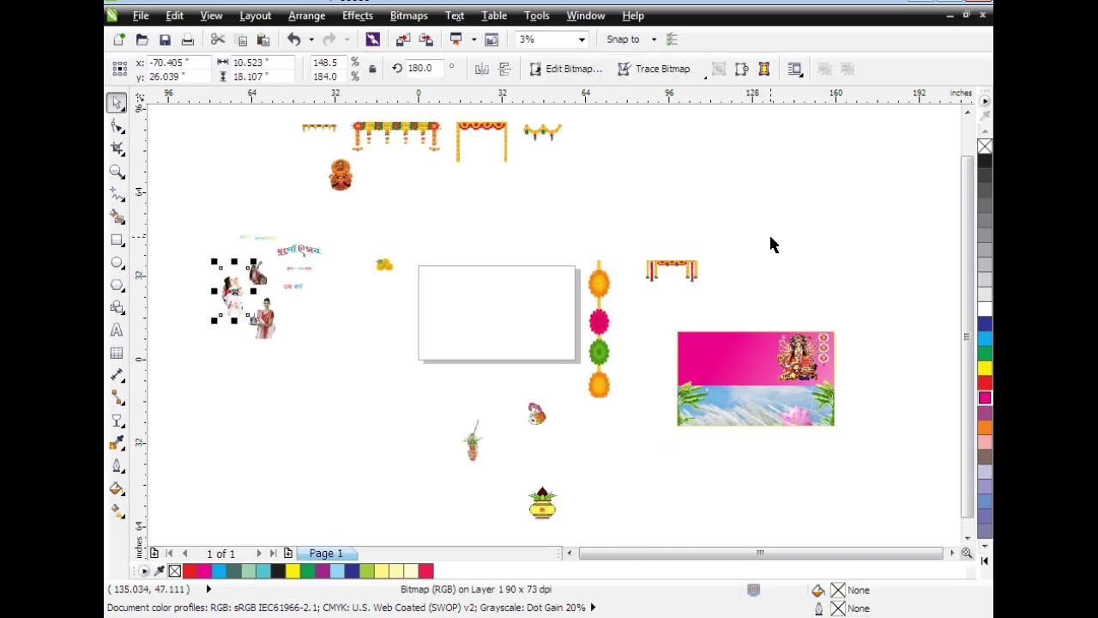
{"action": "left_click_drag", "start_coordinate": [236, 291], "coordinate": [817, 234]}
{"action": "left_click", "coordinate": [907, 303]}
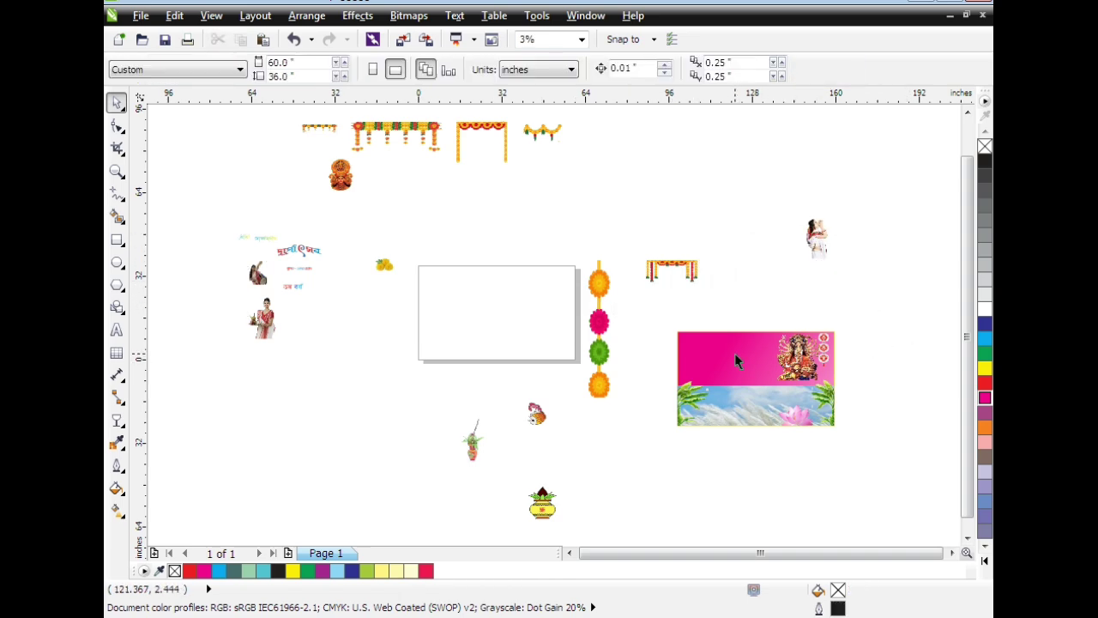
Move that woman figure into the banner's clipped contents.
{"action": "left_click", "coordinate": [820, 251]}
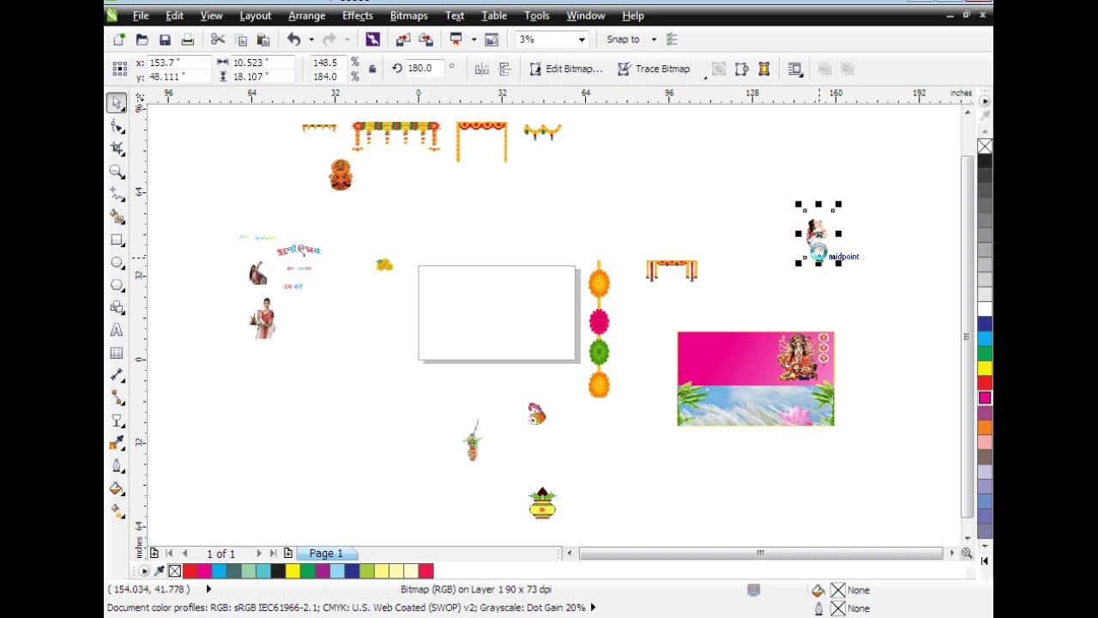
{"action": "key", "text": "Delete"}
{"action": "left_click", "coordinate": [732, 382]}
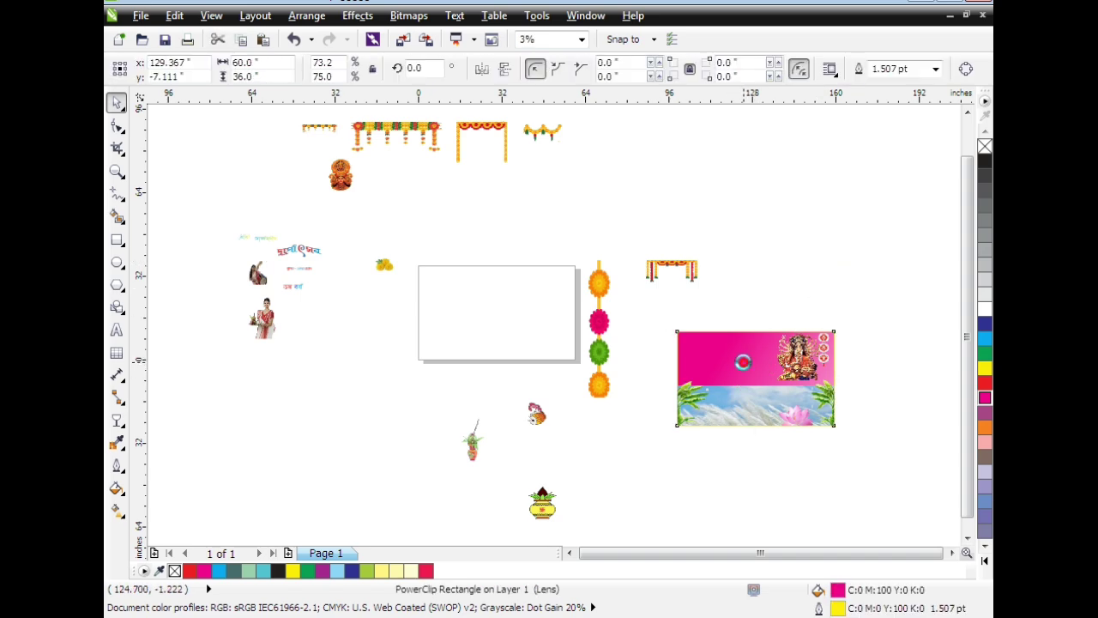
{"action": "left_click", "coordinate": [742, 359], "text": "ctrl"}
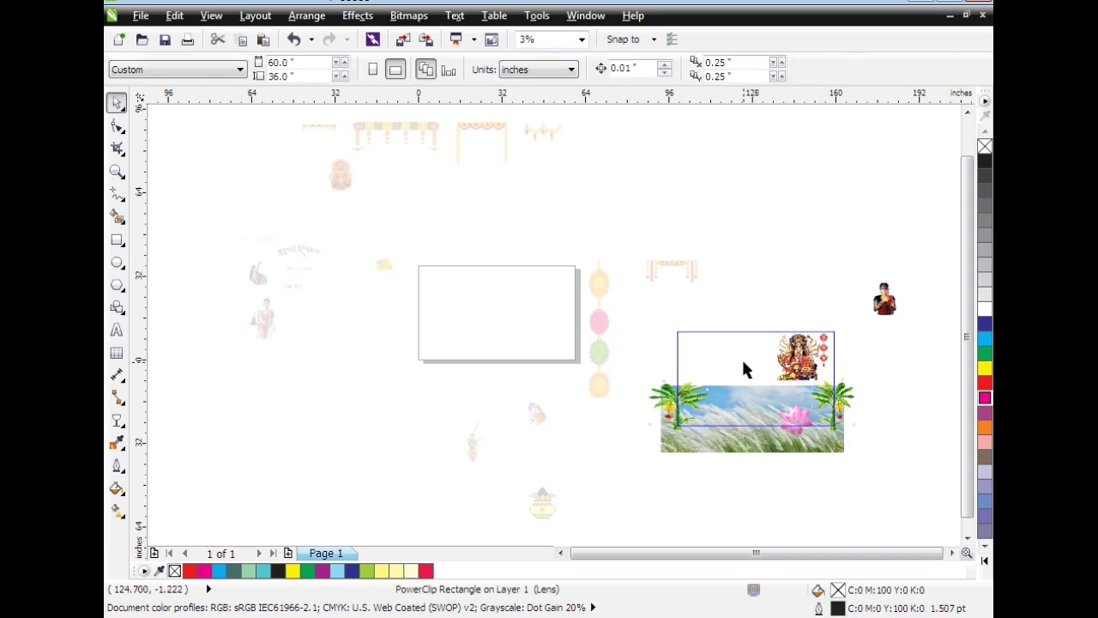
{"action": "left_click", "coordinate": [789, 247]}
{"action": "left_click", "coordinate": [747, 288]}
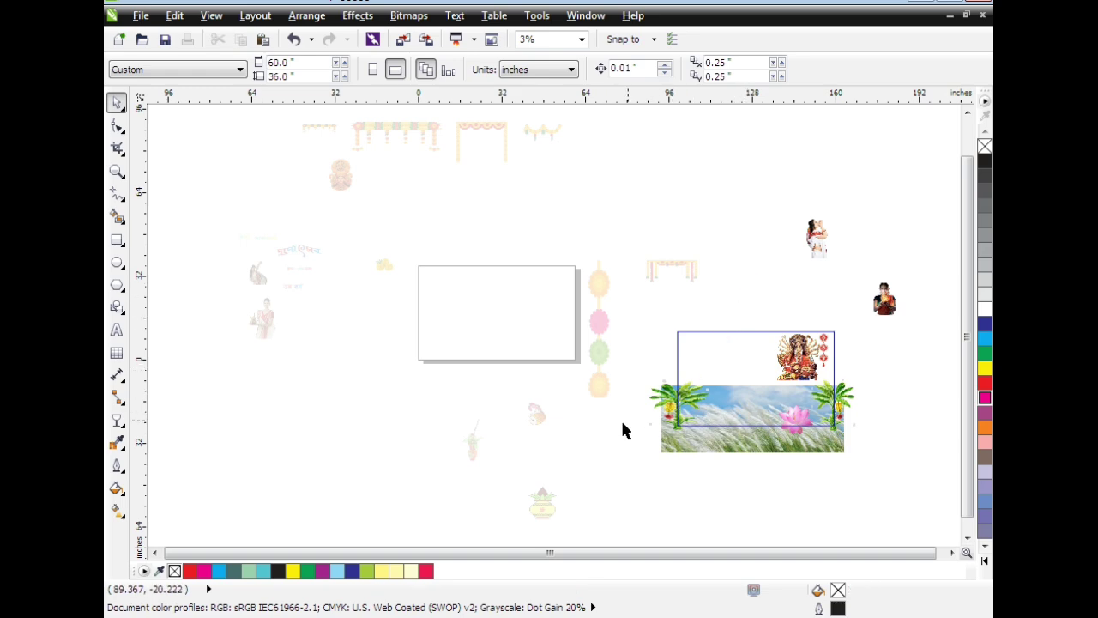
{"action": "left_click", "coordinate": [608, 446], "text": "ctrl"}
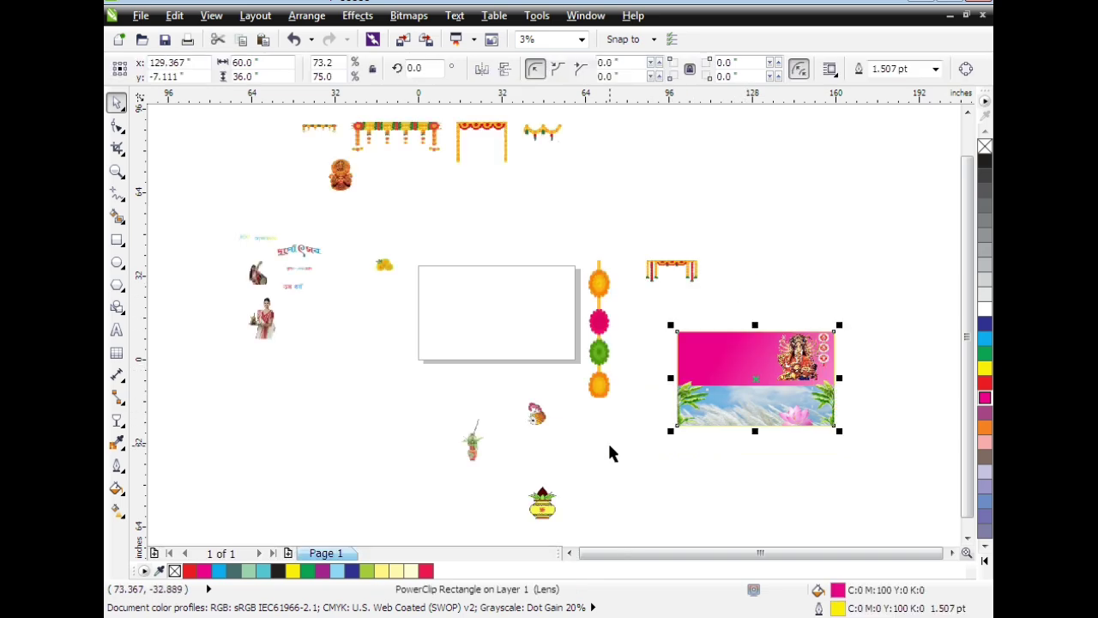
Move the standing woman image into the banner contents beside the other figures.
{"action": "left_click", "coordinate": [261, 327]}
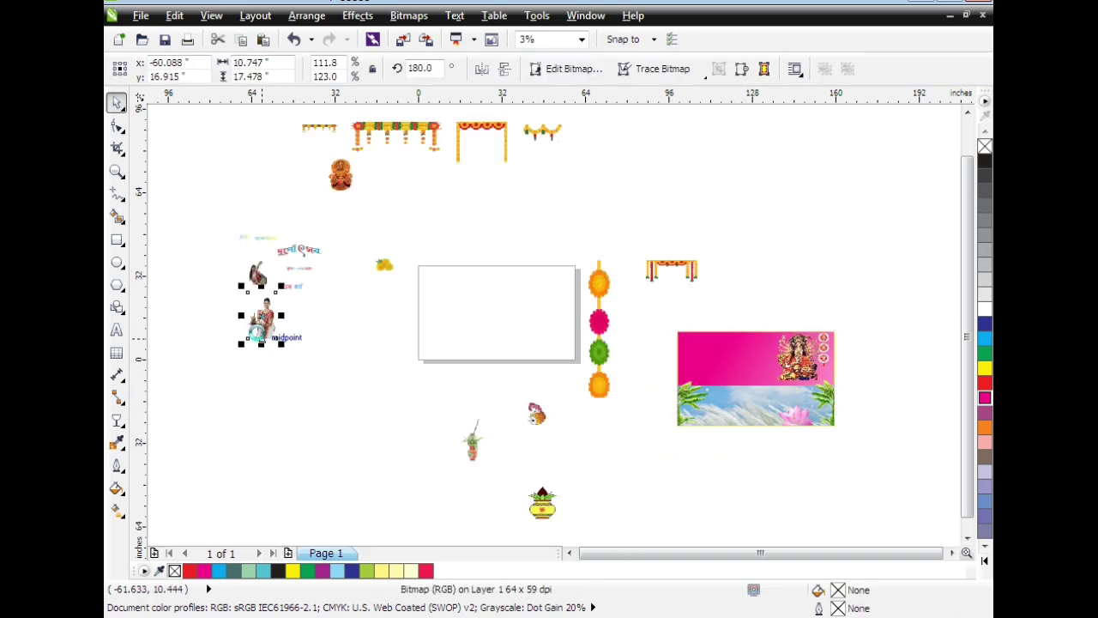
{"action": "key", "text": "Delete"}
{"action": "left_click", "coordinate": [740, 365]}
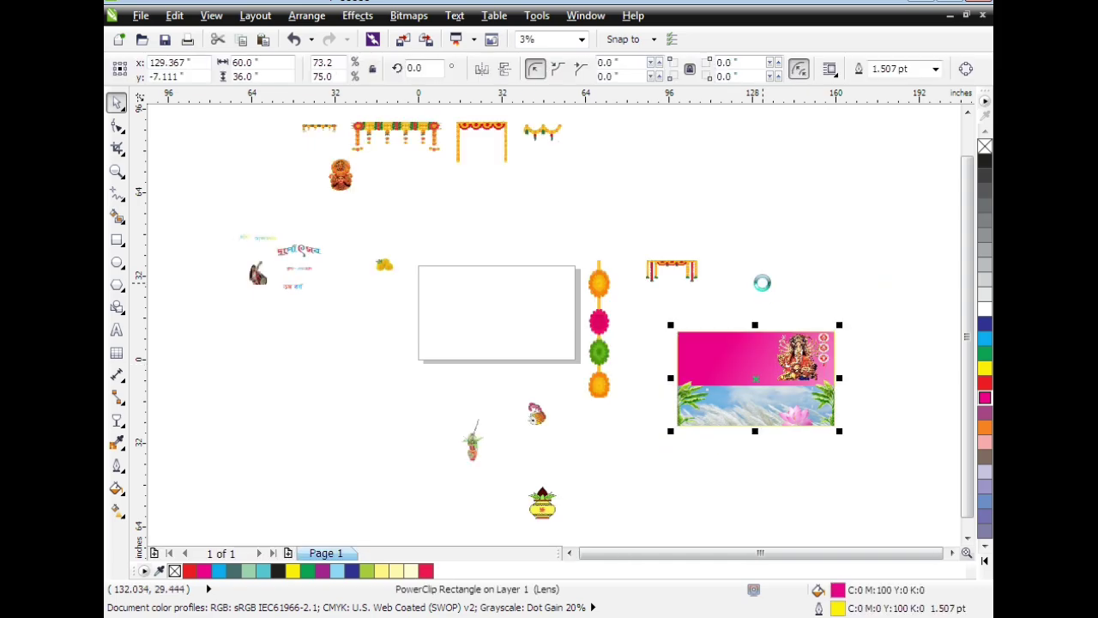
{"action": "key", "text": "ctrl+z"}
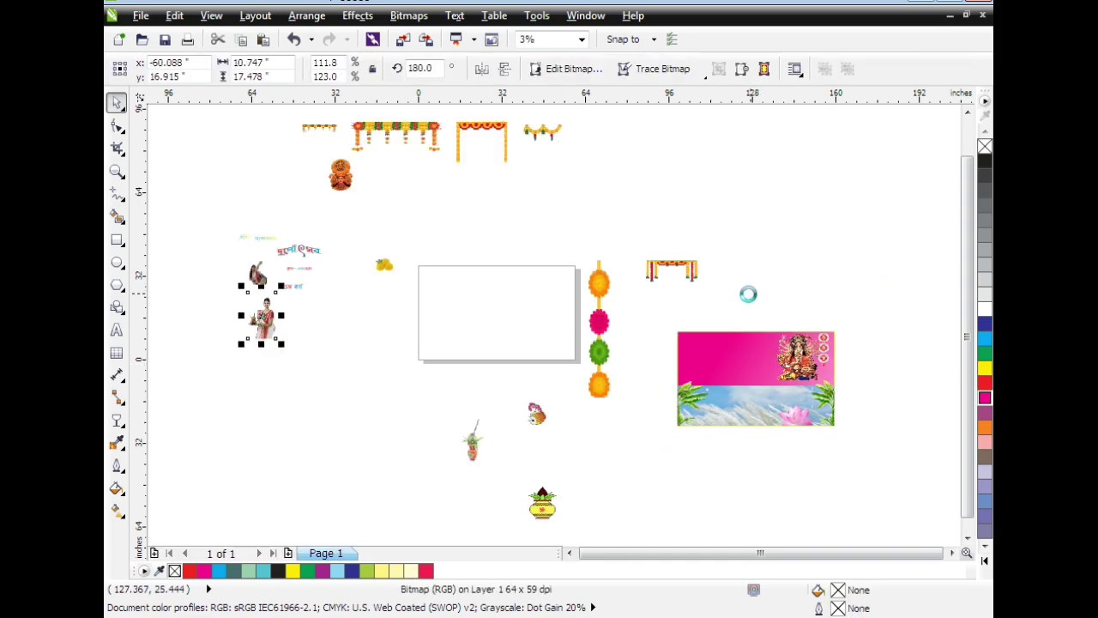
{"action": "key", "text": "Delete"}
{"action": "left_click", "coordinate": [743, 357]}
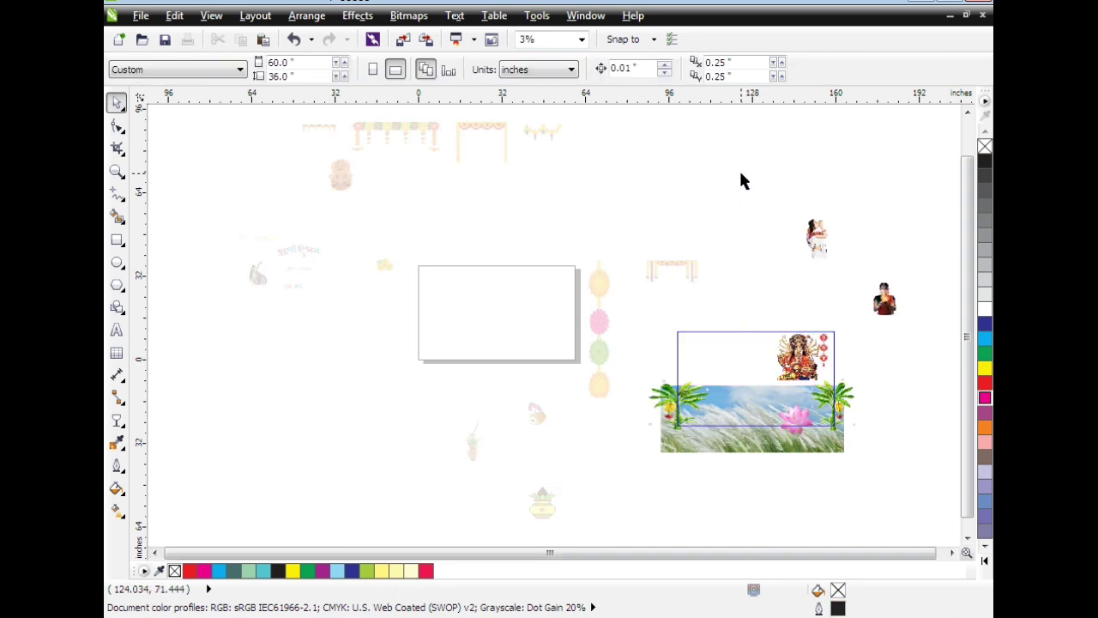
{"action": "key", "text": "ctrl+v"}
{"action": "left_click_drag", "start_coordinate": [262, 316], "coordinate": [766, 245]}
{"action": "left_click", "coordinate": [639, 420]}
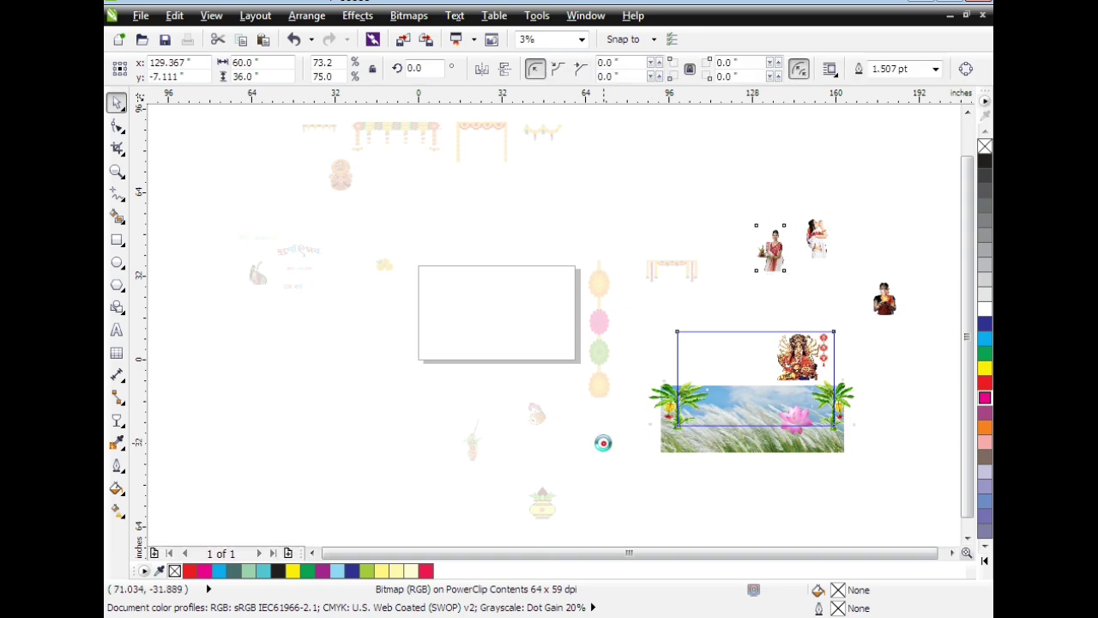
Move the small figure from the left group into the banner contents beside the others.
{"action": "left_click", "coordinate": [256, 283]}
{"action": "key", "text": "Delete"}
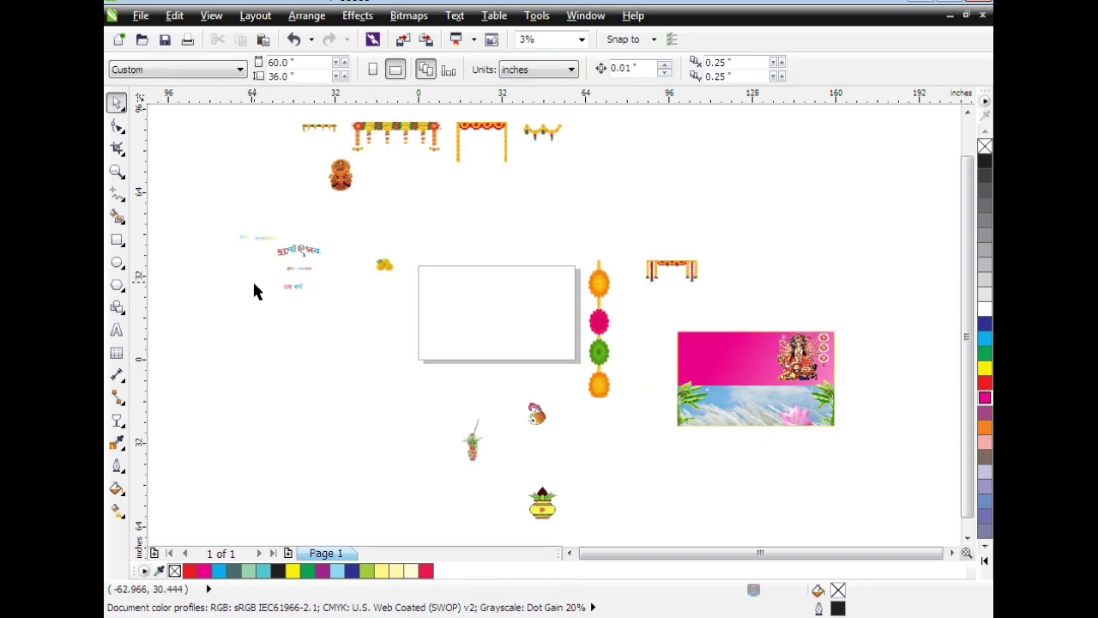
{"action": "left_click", "coordinate": [710, 355]}
{"action": "left_click", "coordinate": [711, 355], "text": "ctrl"}
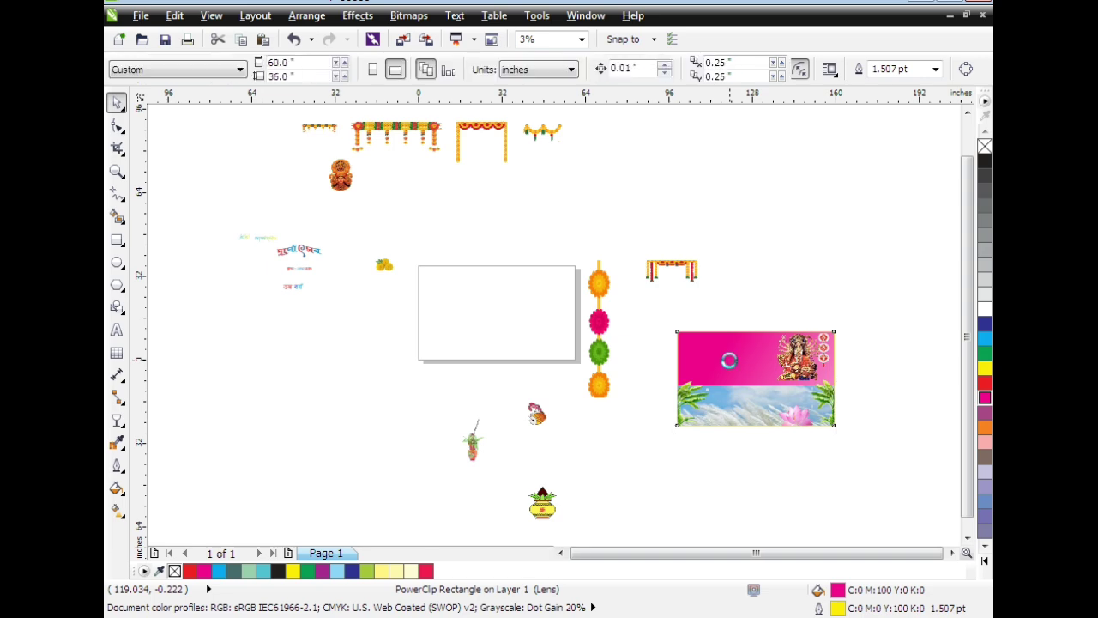
{"action": "key", "text": "ctrl+z"}
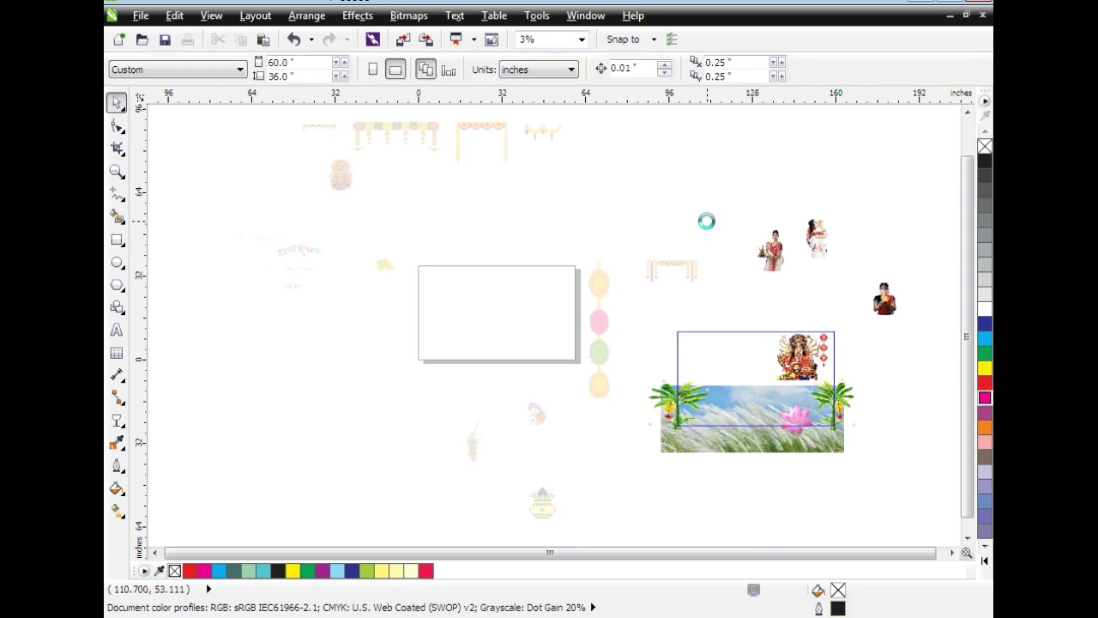
{"action": "left_click_drag", "start_coordinate": [257, 271], "coordinate": [718, 204]}
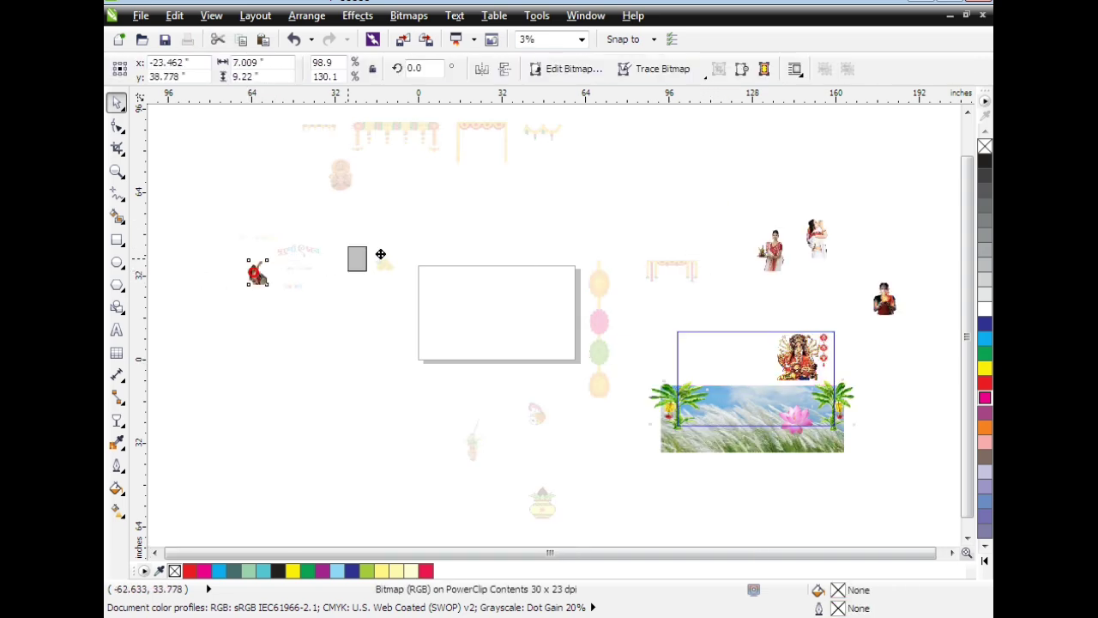
{"action": "left_click", "coordinate": [524, 223], "text": "ctrl"}
Move the orange idol image into the banner contents next to the other figures.
{"action": "left_click", "coordinate": [347, 178]}
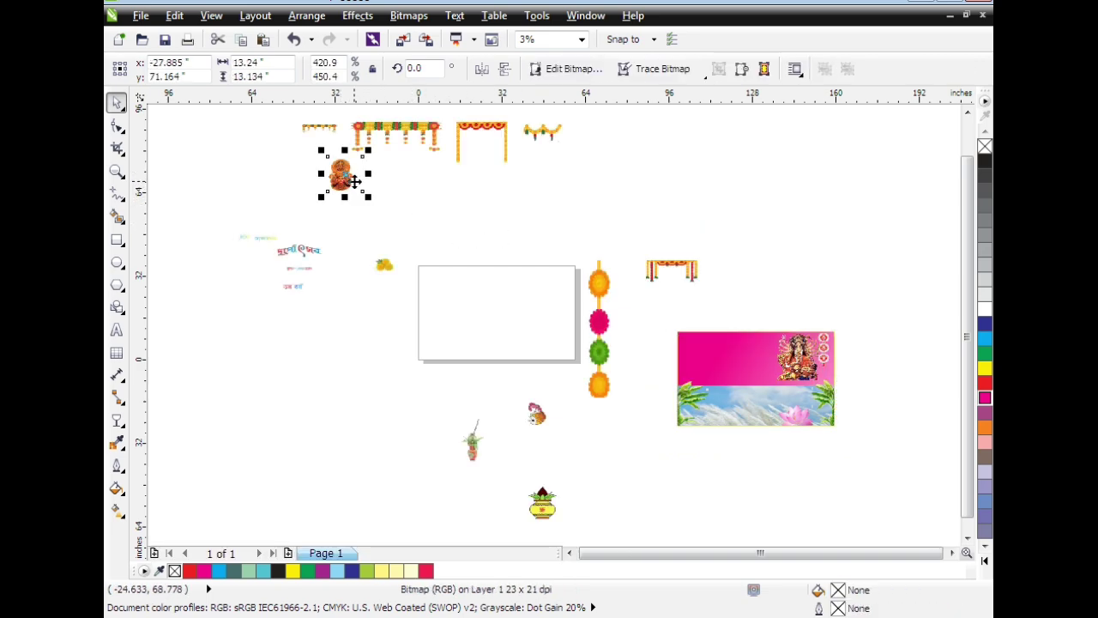
{"action": "key", "text": "Delete"}
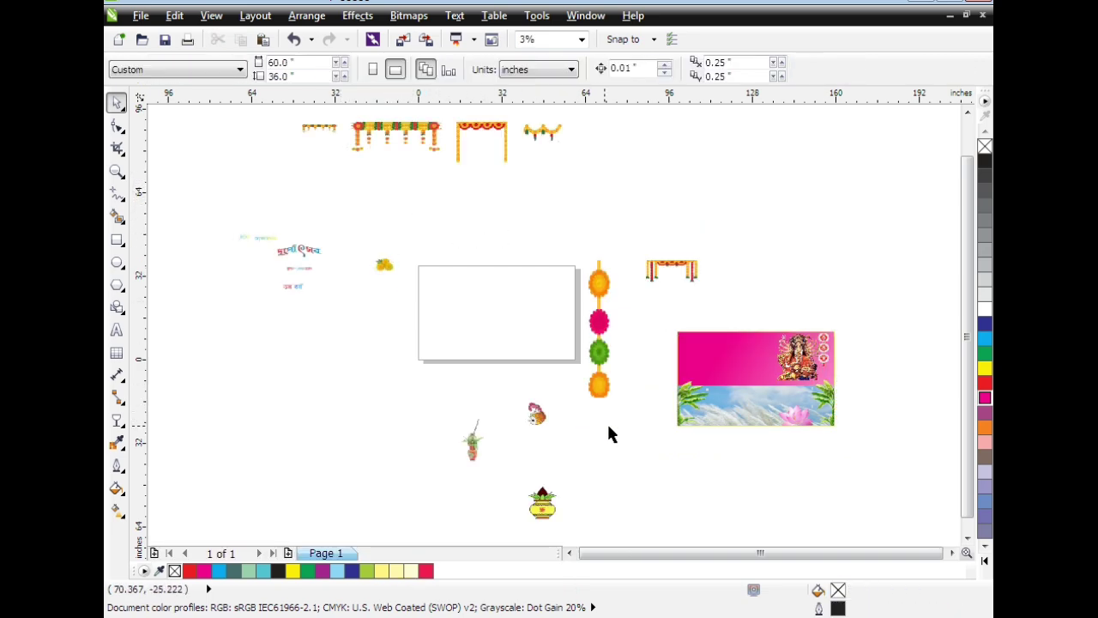
{"action": "left_click", "coordinate": [727, 395]}
{"action": "left_click", "coordinate": [745, 364], "text": "ctrl"}
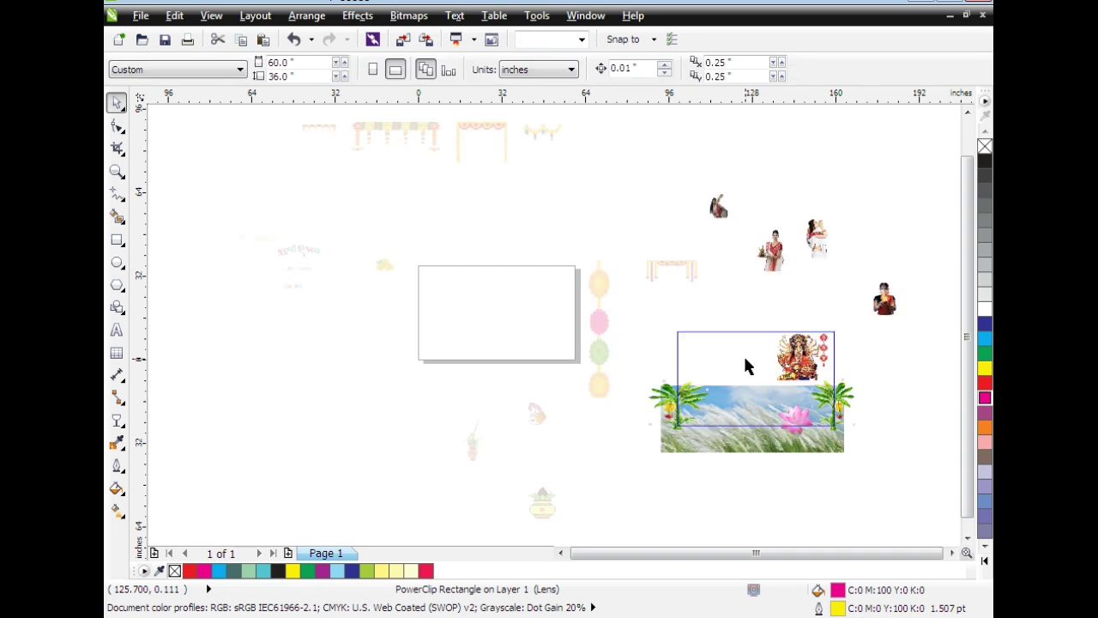
{"action": "key", "text": "ctrl+v"}
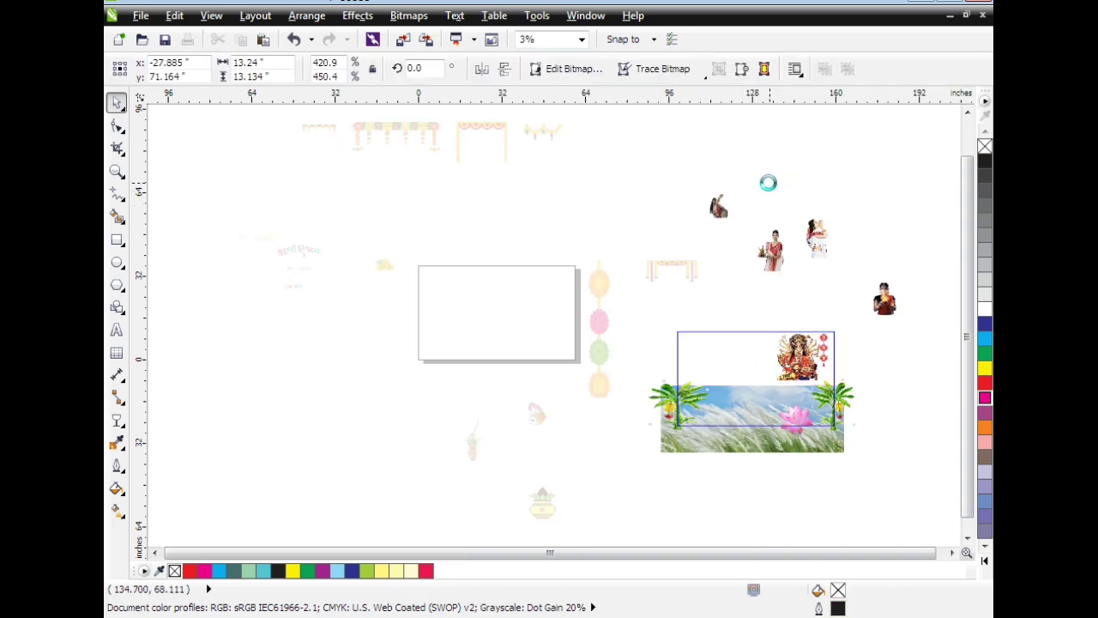
{"action": "mouse_move", "coordinate": [344, 176]}
{"action": "left_mouse_down"}
{"action": "mouse_move", "coordinate": [714, 268]}
{"action": "mouse_move", "coordinate": [721, 283]}
{"action": "left_mouse_up"}
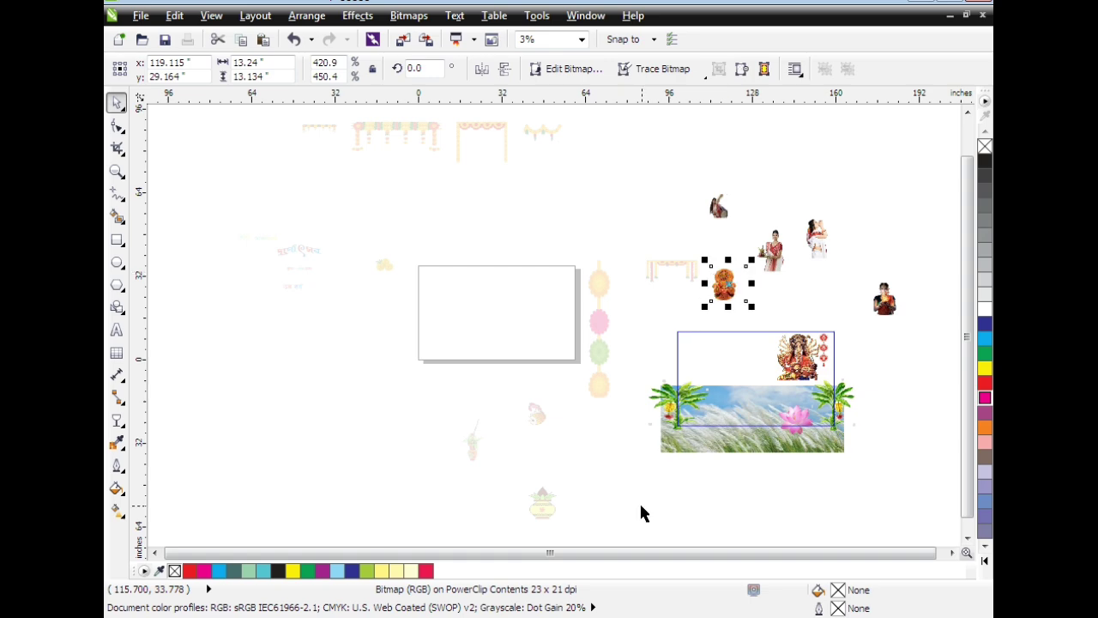
{"action": "left_click", "coordinate": [630, 514], "text": "ctrl"}
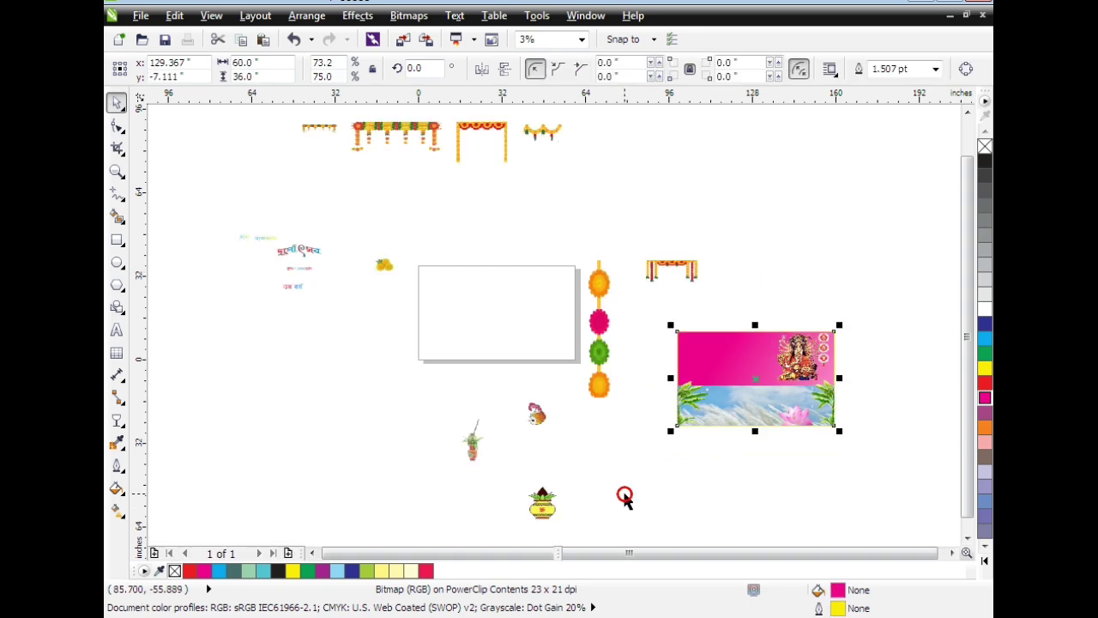
Move the kalash pot into the banner contents toward its lower right.
{"action": "left_click", "coordinate": [544, 514]}
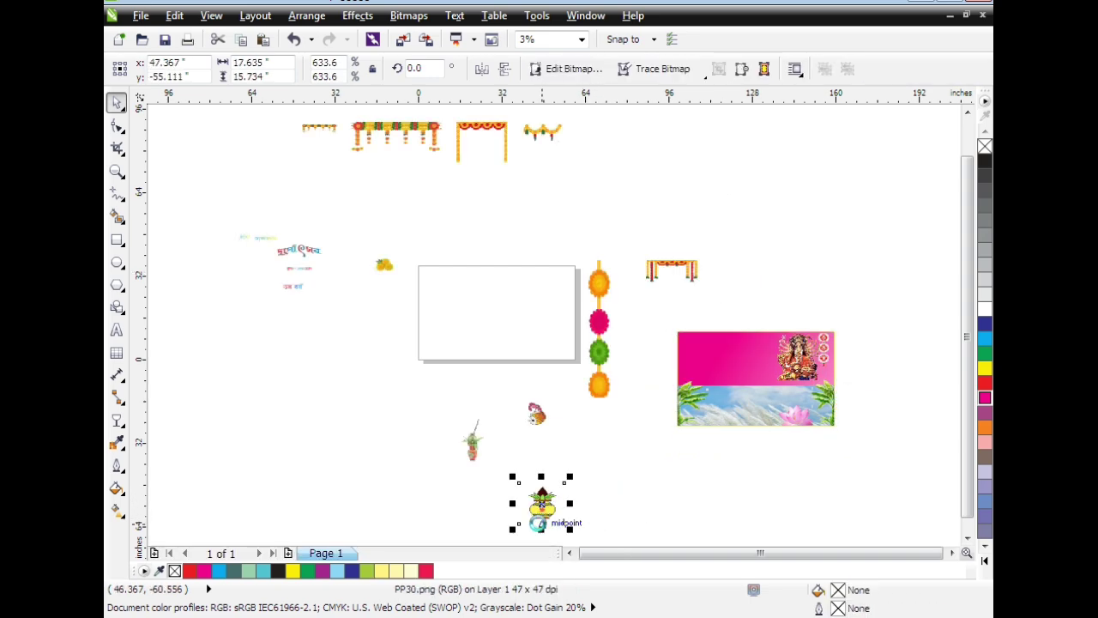
{"action": "key", "text": "Delete"}
{"action": "left_click", "coordinate": [717, 368]}
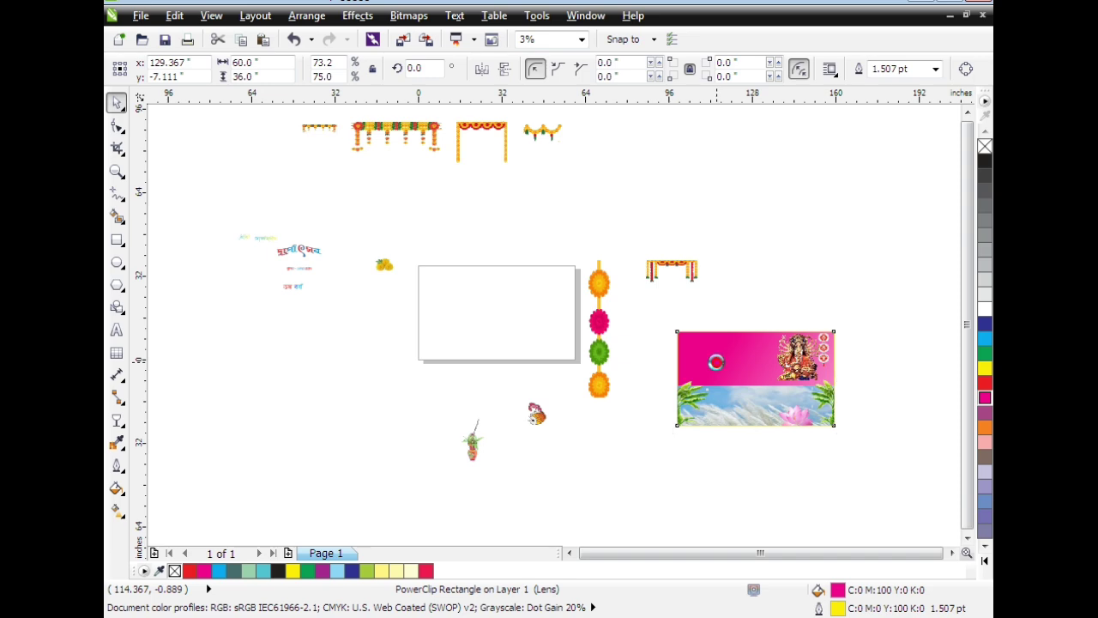
{"action": "left_click", "coordinate": [716, 367], "text": "ctrl"}
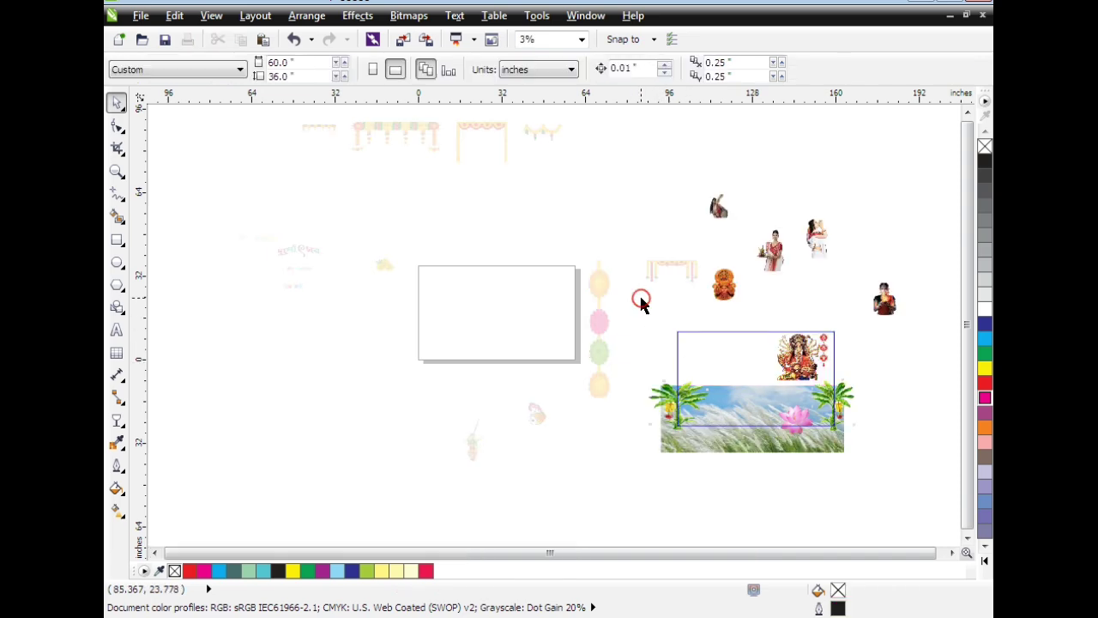
{"action": "key", "text": "ctrl+v"}
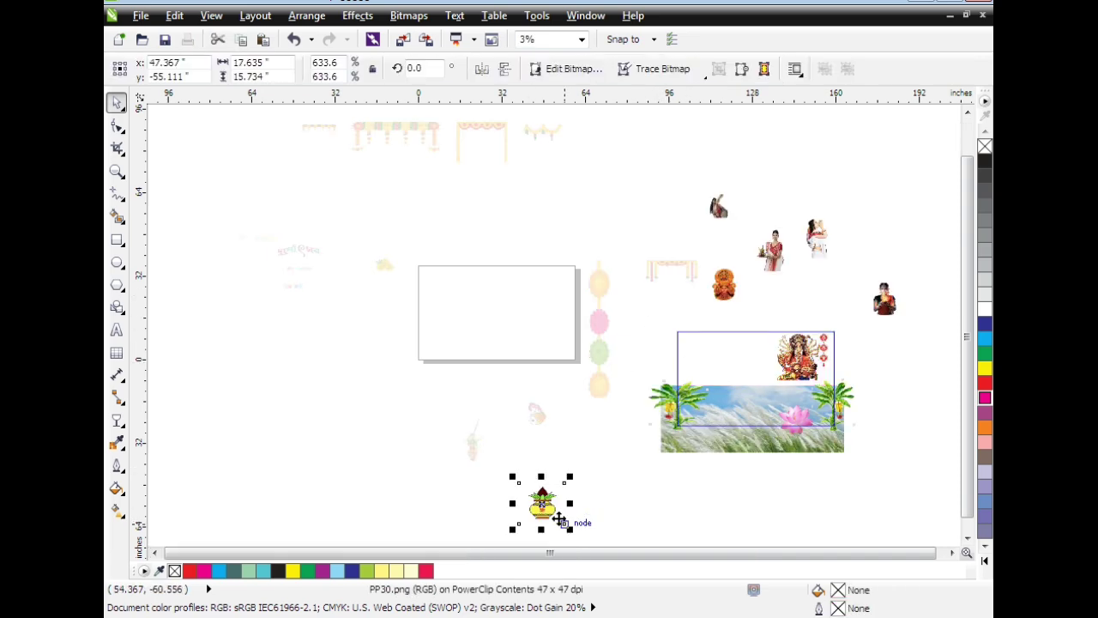
{"action": "left_click_drag", "start_coordinate": [558, 508], "coordinate": [871, 485]}
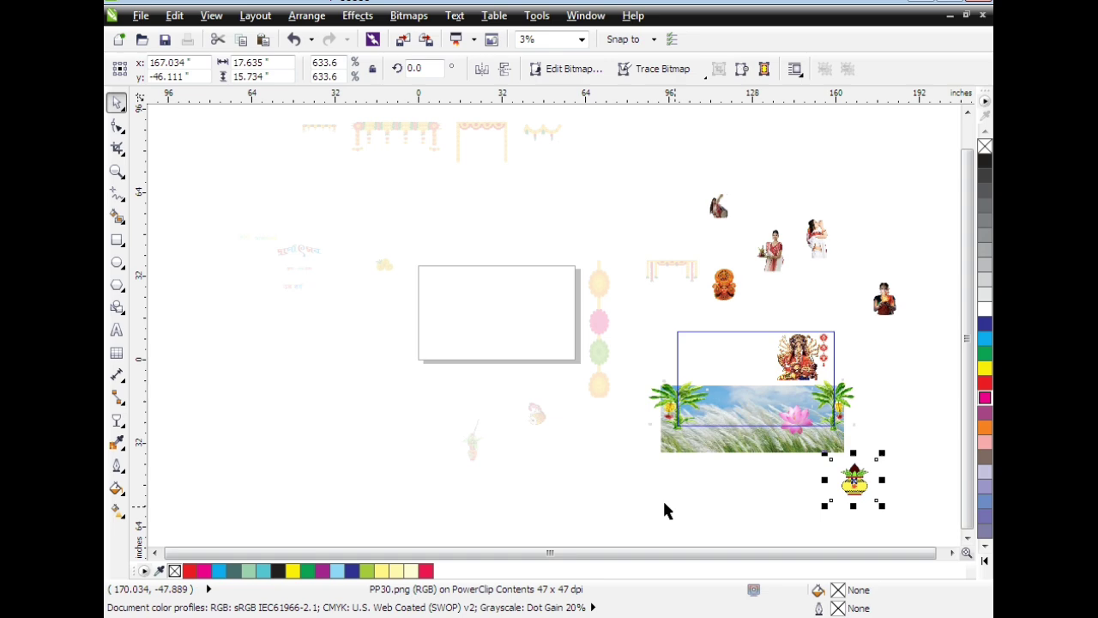
{"action": "left_click", "coordinate": [611, 471]}
{"action": "left_click", "coordinate": [562, 386], "text": "ctrl"}
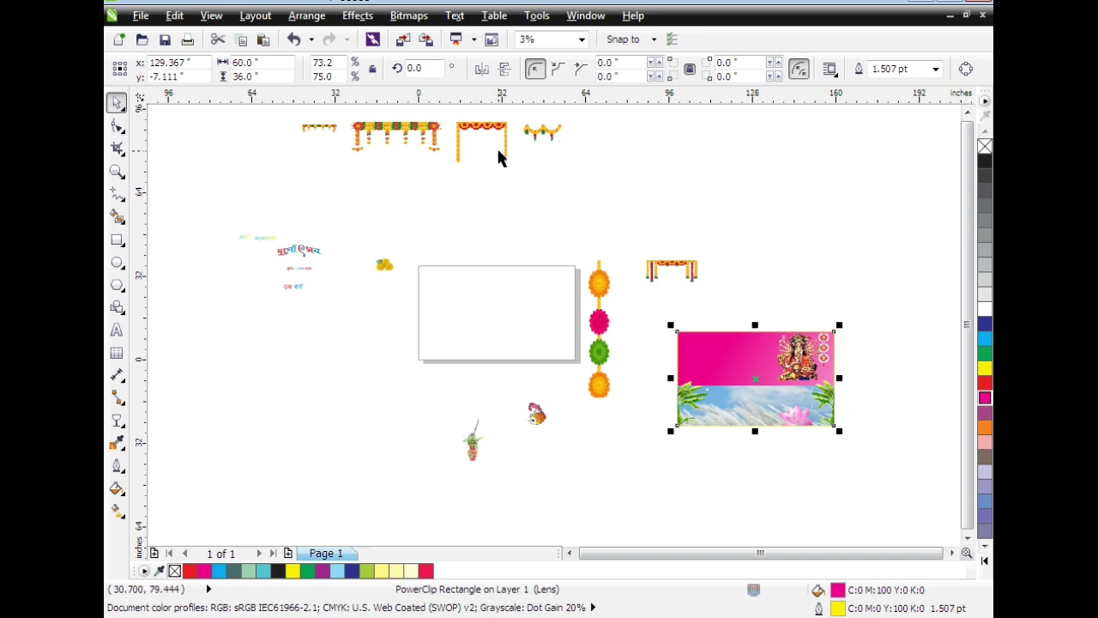
Move the long marigold garland into the banner contents, just above the banner.
{"action": "left_click", "coordinate": [397, 132]}
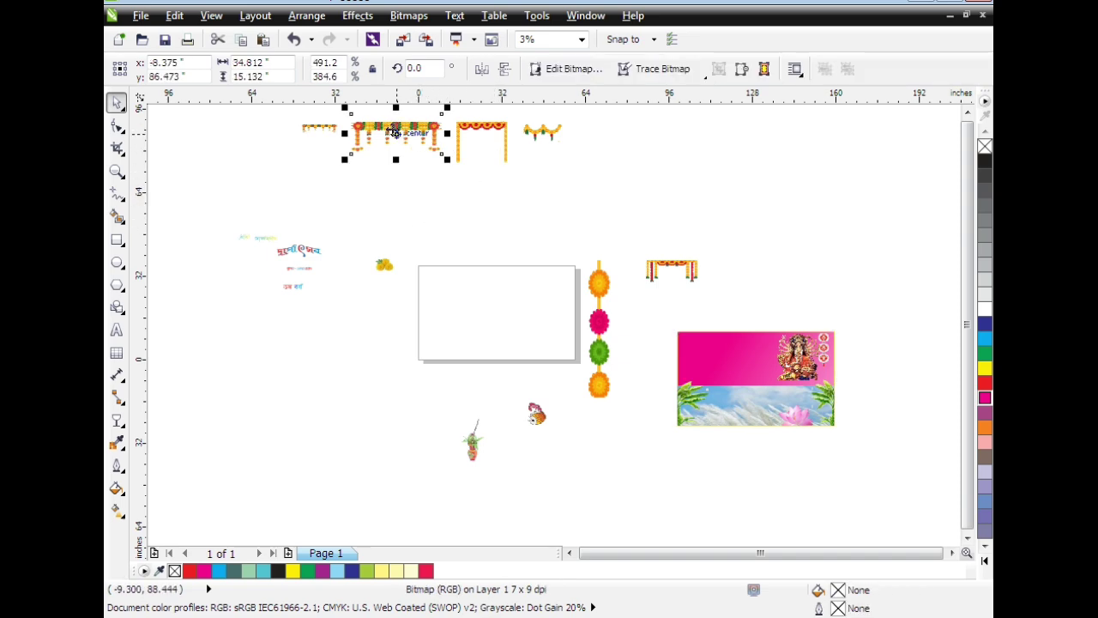
{"action": "key", "text": "Delete"}
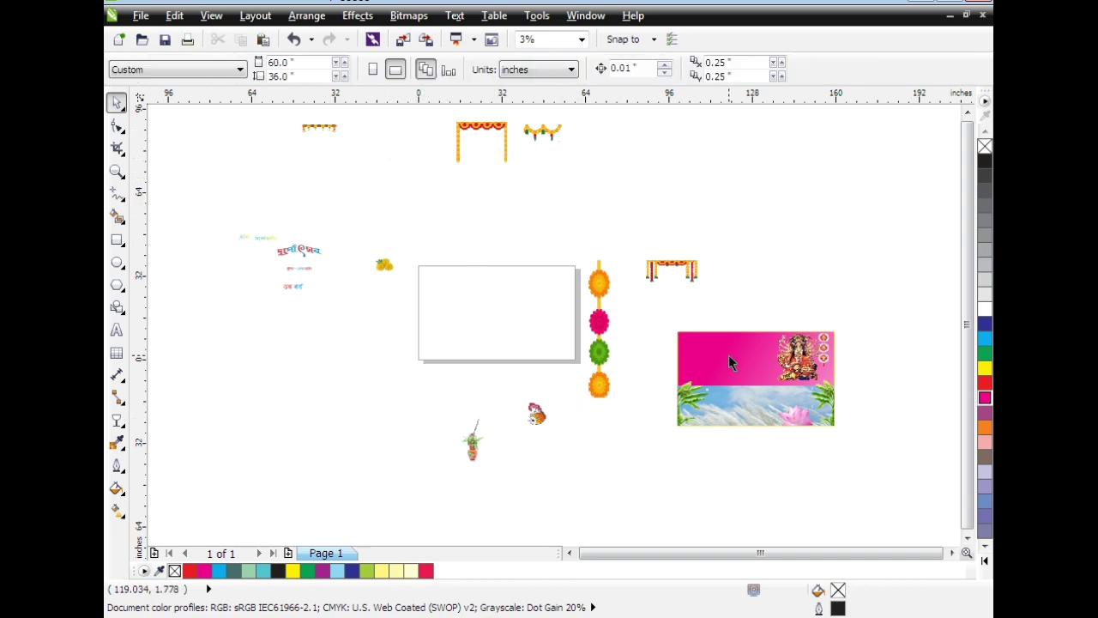
{"action": "left_click", "coordinate": [728, 362]}
{"action": "double_click", "coordinate": [728, 361]}
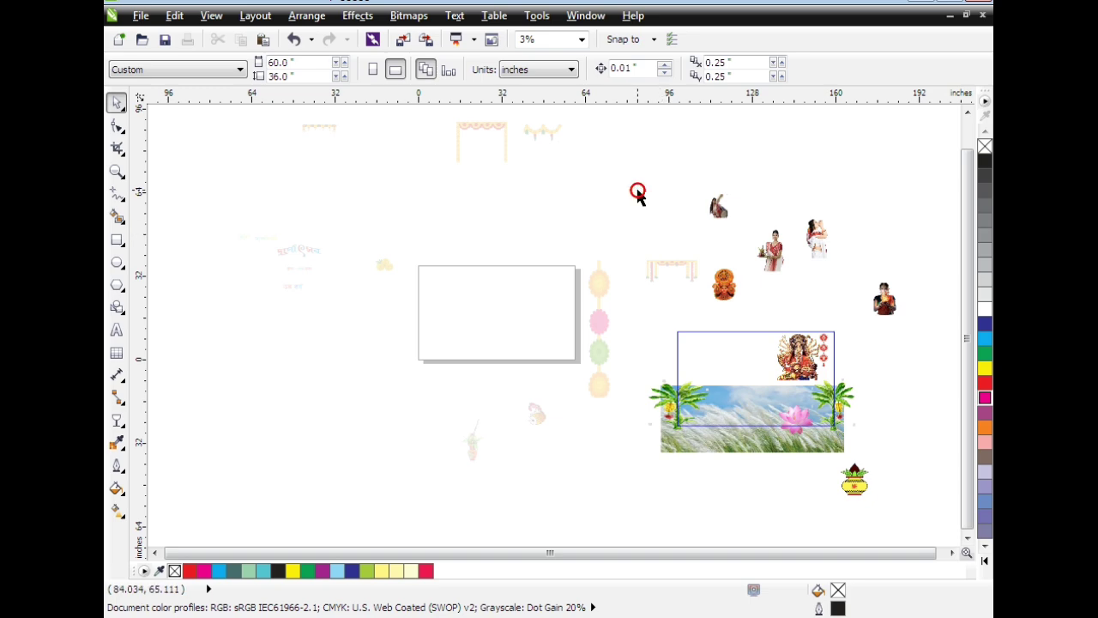
{"action": "key", "text": "ctrl+v"}
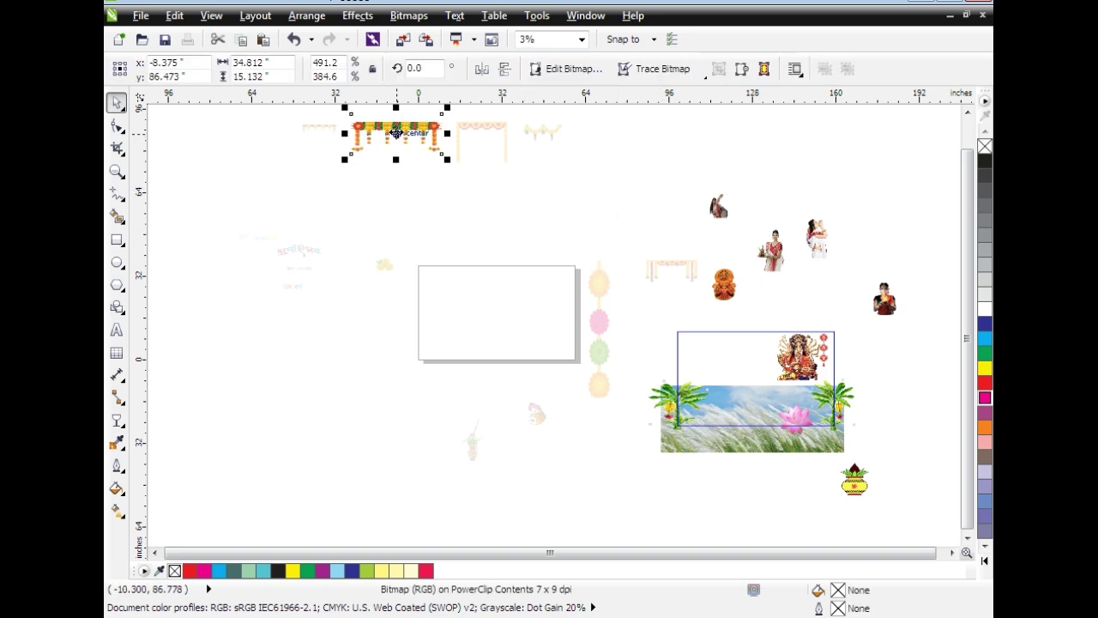
{"action": "left_click_drag", "start_coordinate": [426, 126], "coordinate": [625, 186]}
{"action": "left_click", "coordinate": [635, 453]}
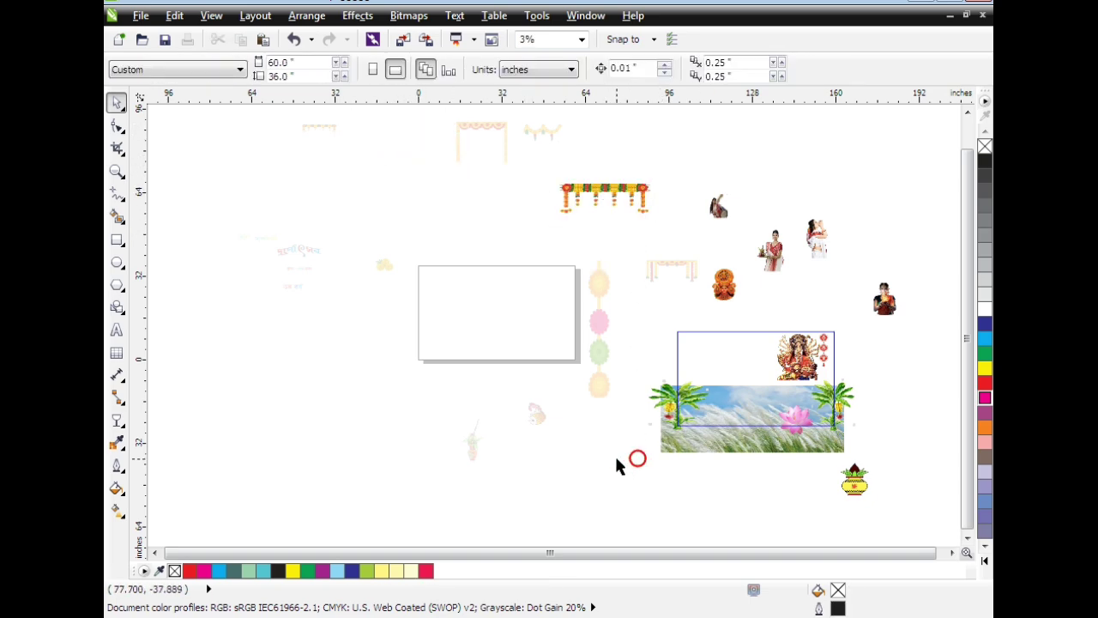
Move the small yellow flowers into the banner contents, just left of the banner.
{"action": "left_click", "coordinate": [386, 265]}
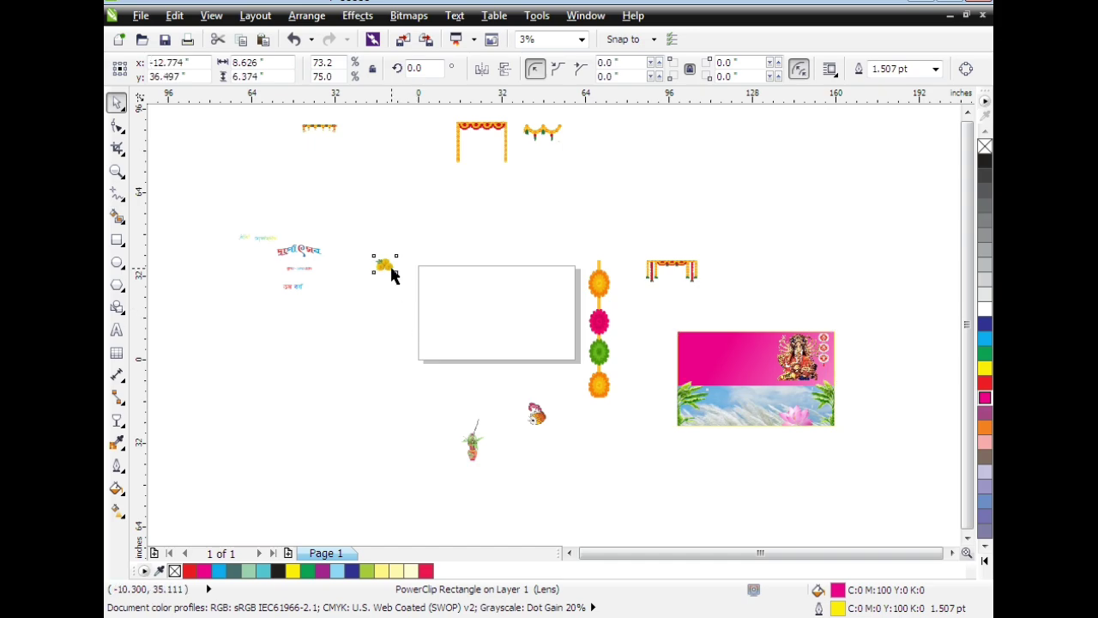
{"action": "key", "text": "Delete"}
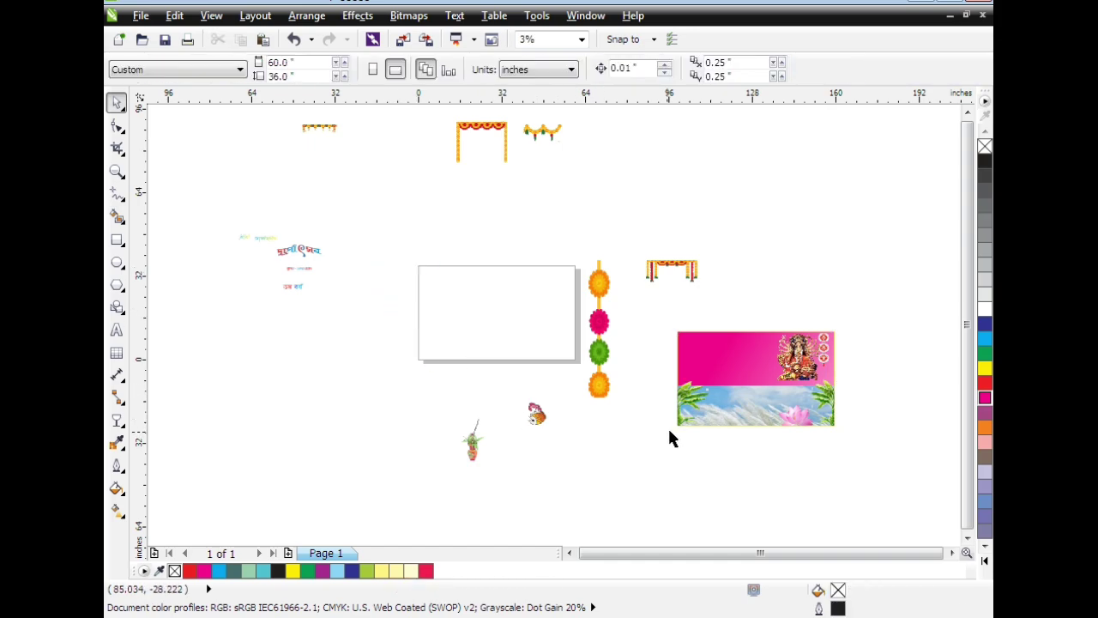
{"action": "left_click", "coordinate": [713, 356]}
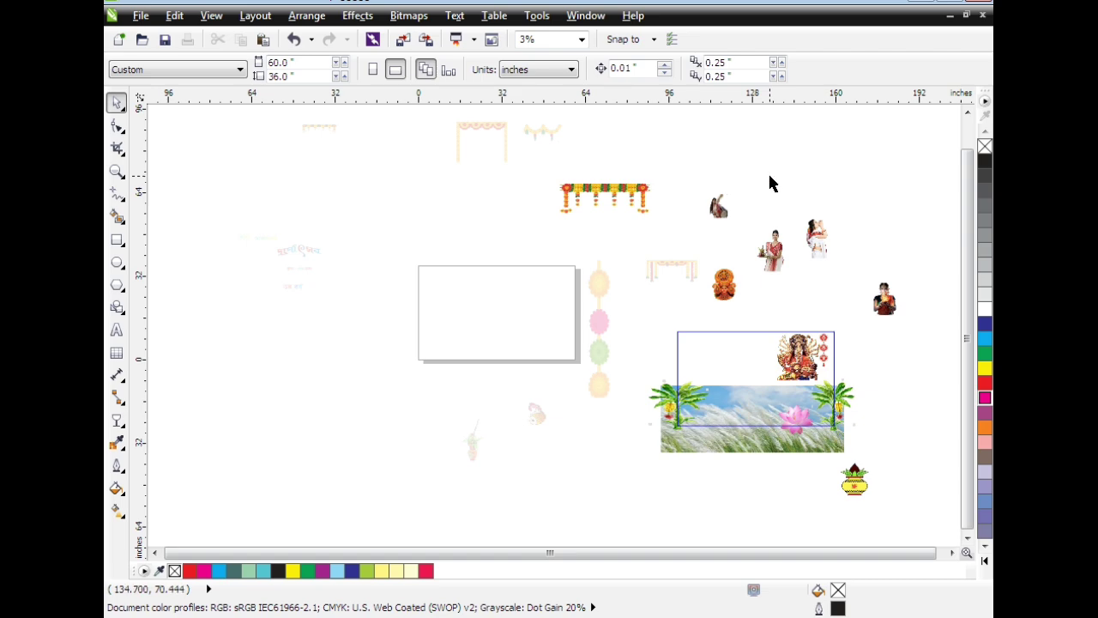
{"action": "key", "text": "ctrl+z"}
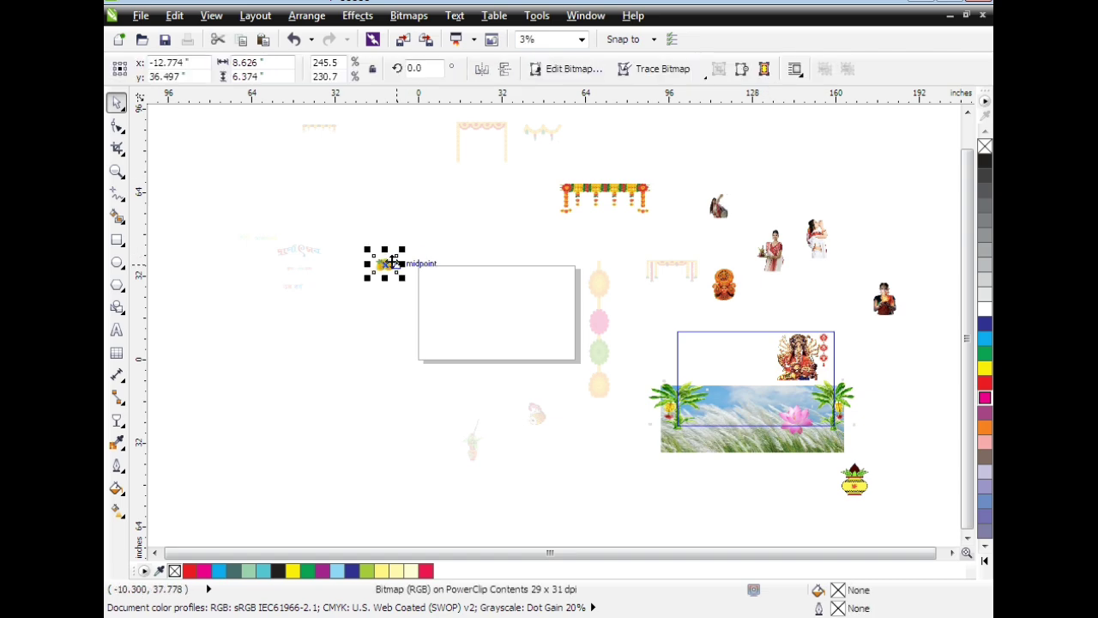
{"action": "left_click_drag", "start_coordinate": [390, 262], "coordinate": [657, 315]}
{"action": "left_click", "coordinate": [611, 463], "text": "ctrl"}
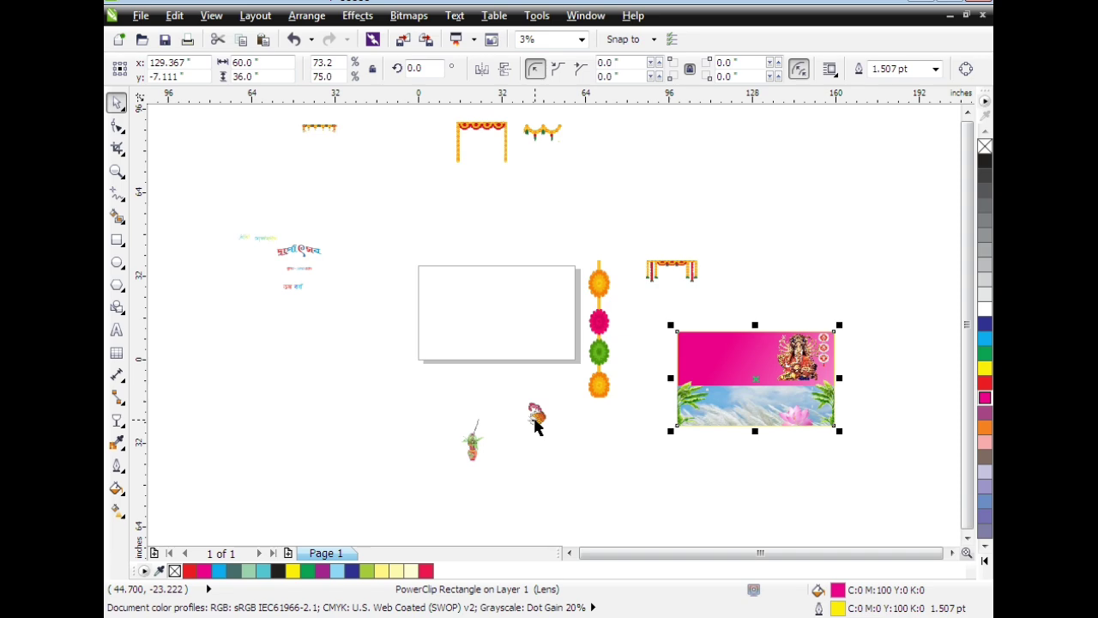
Move the small colourful image into the banner contents near its lower-left edge.
{"action": "left_click", "coordinate": [535, 421]}
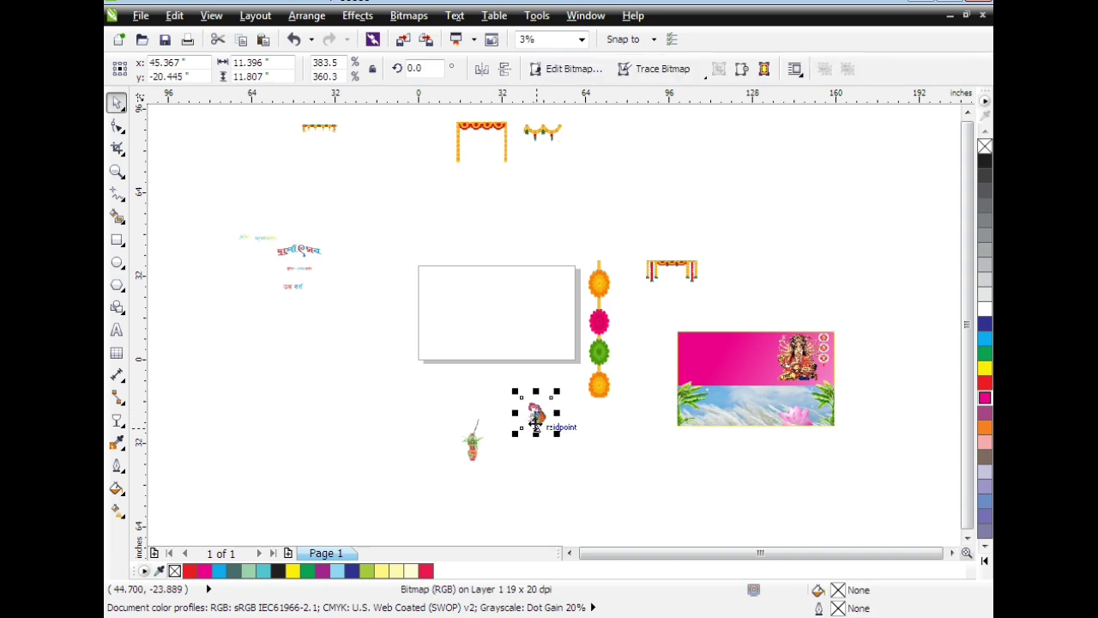
{"action": "key", "text": "Delete"}
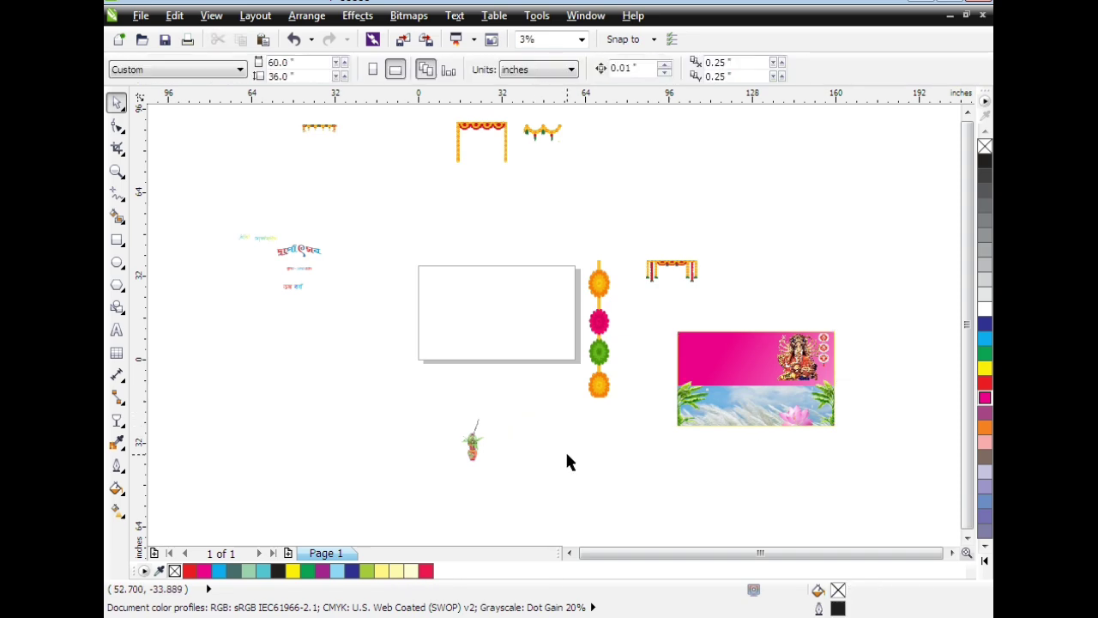
{"action": "left_click", "coordinate": [741, 381]}
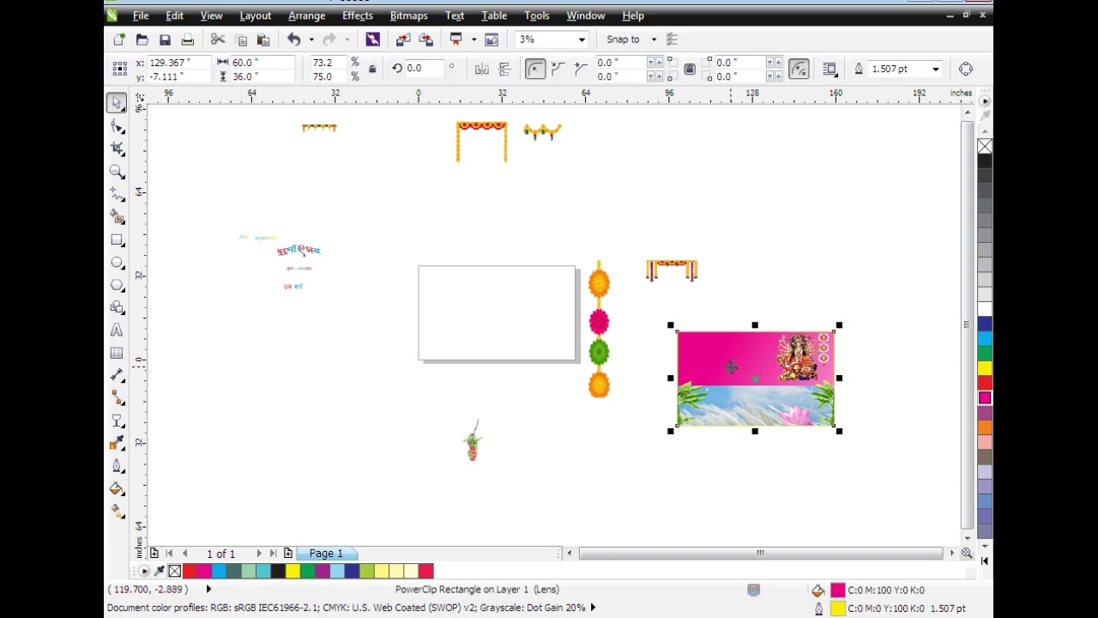
{"action": "left_click", "coordinate": [730, 367], "text": "ctrl"}
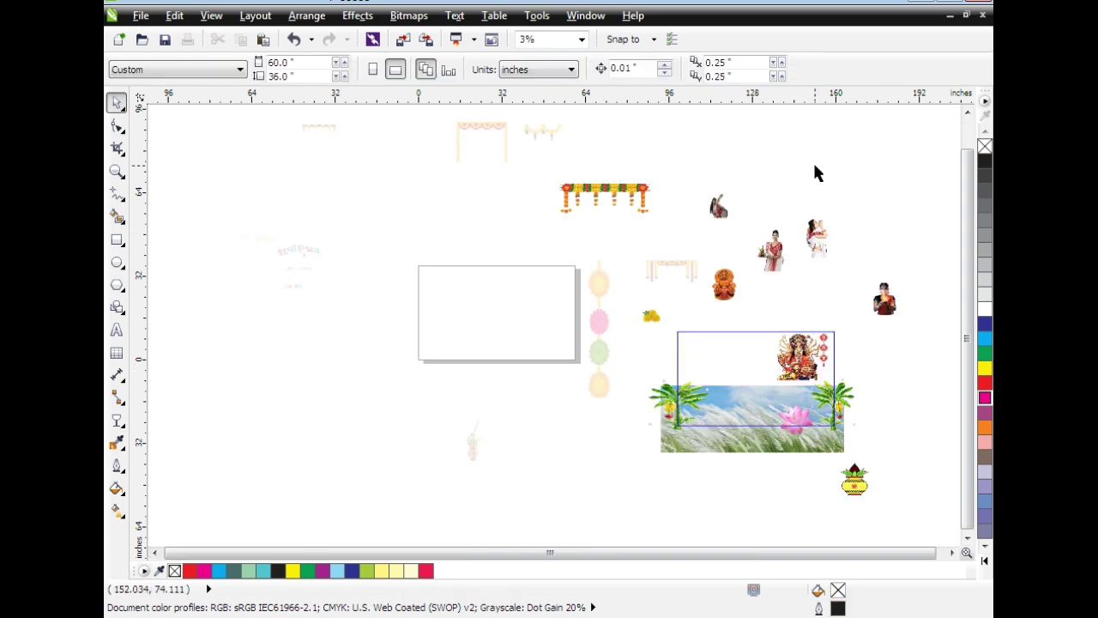
{"action": "key", "text": "Tab"}
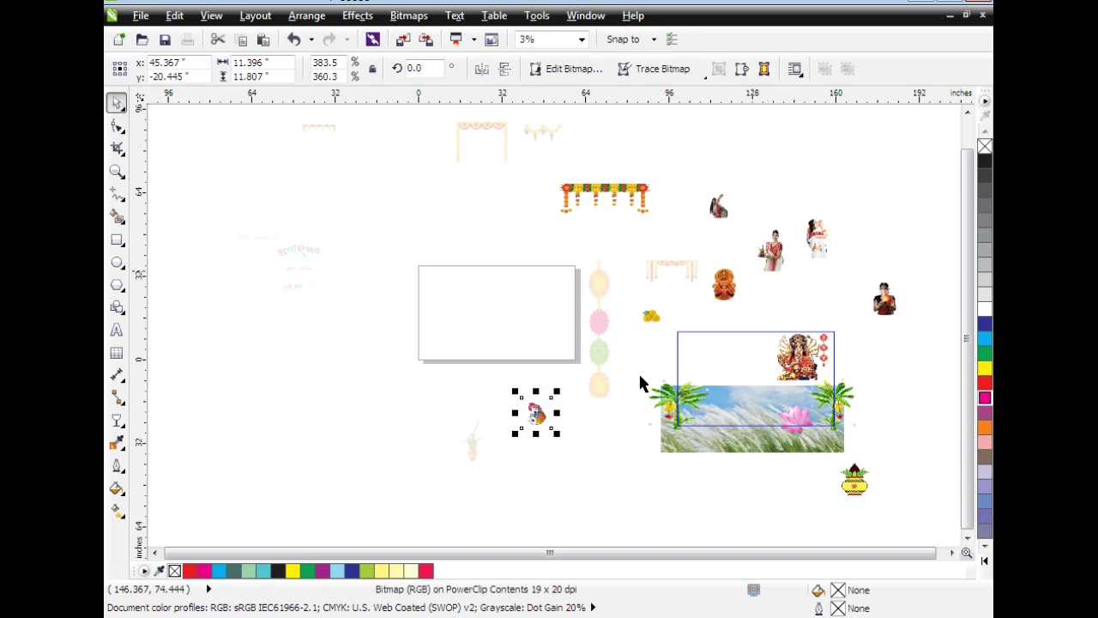
{"action": "left_click_drag", "start_coordinate": [552, 422], "coordinate": [647, 454]}
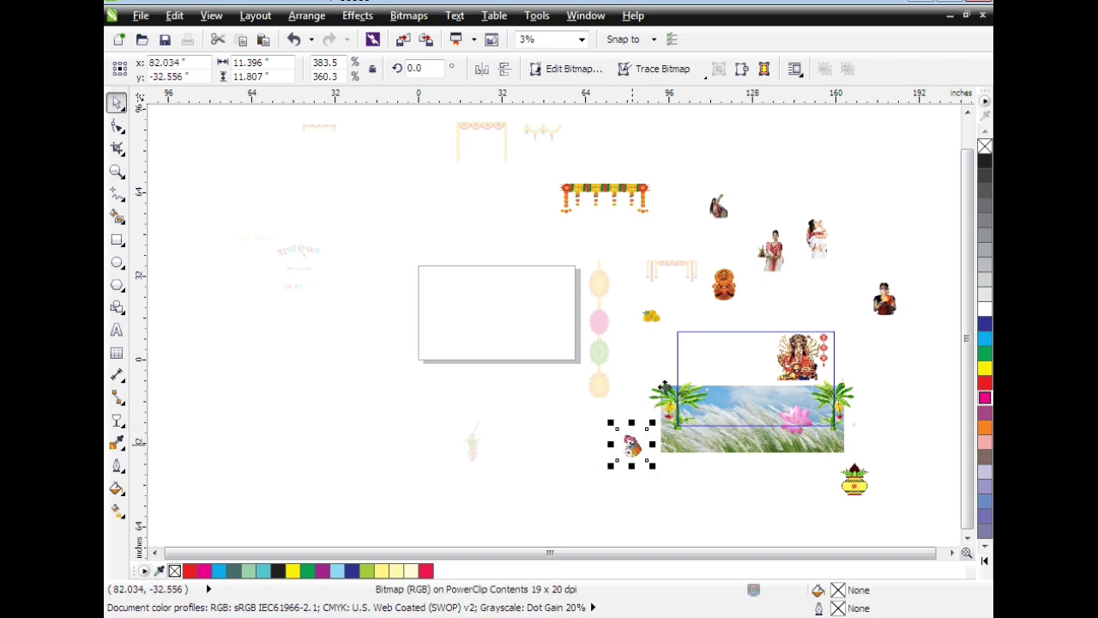
{"action": "left_click", "coordinate": [690, 185], "text": "ctrl"}
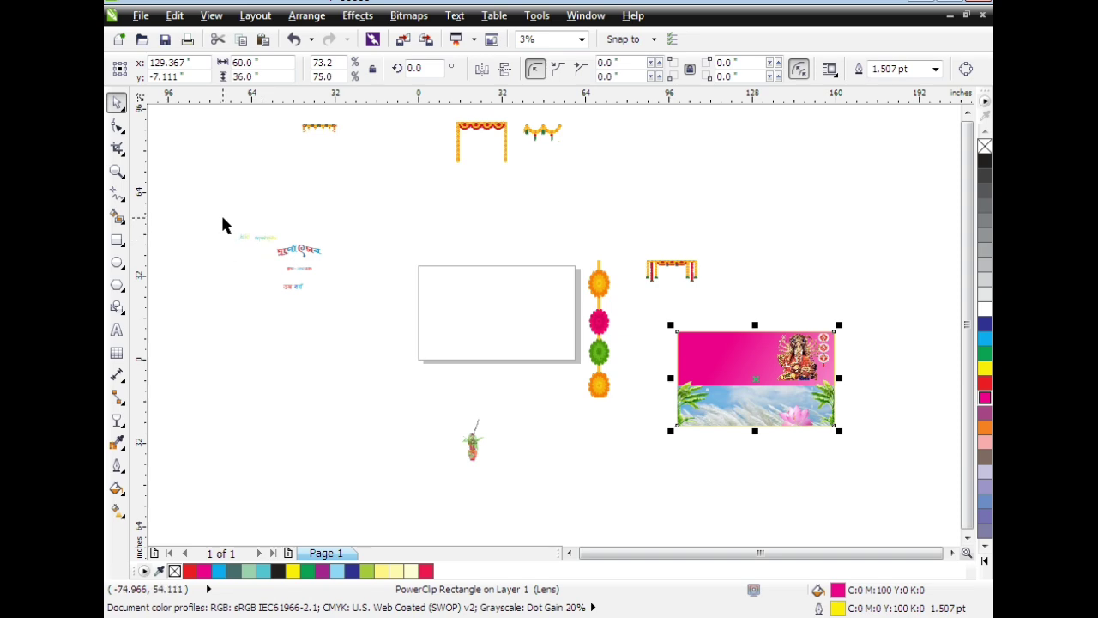
Put the Bengali title texts into the banner contents, onto the white rectangle.
{"action": "left_click_drag", "start_coordinate": [222, 219], "coordinate": [339, 317]}
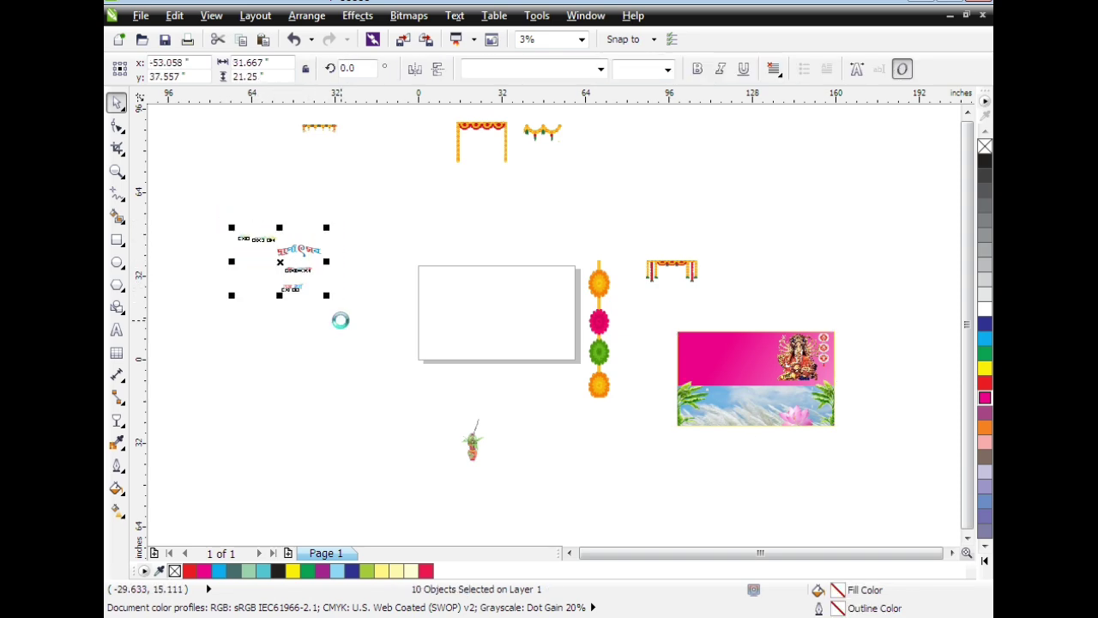
{"action": "left_click", "coordinate": [708, 352]}
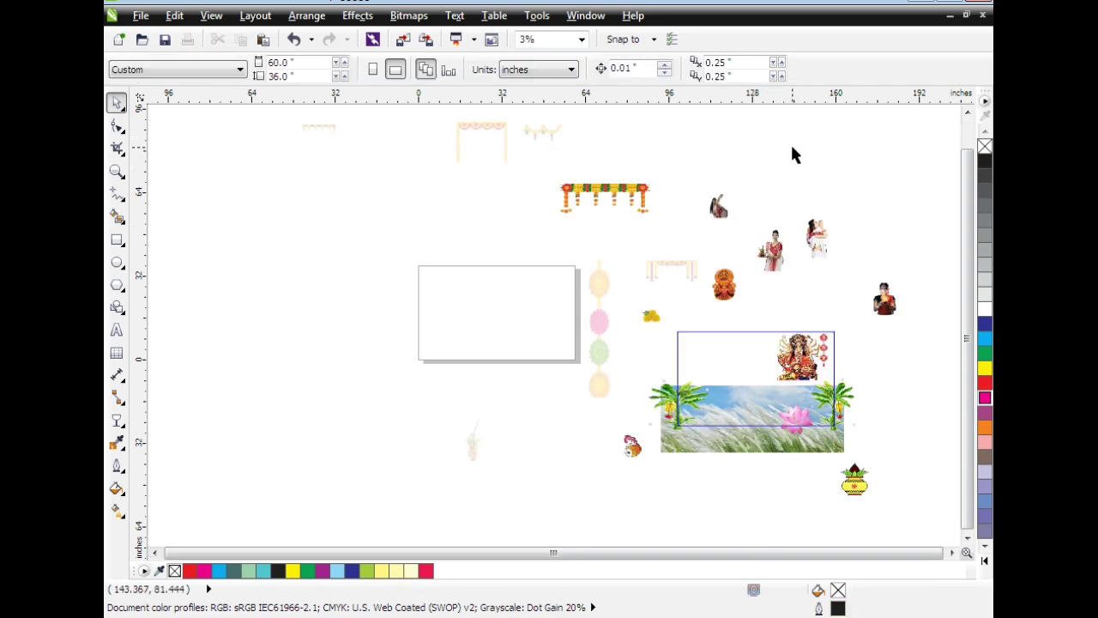
{"action": "key", "text": "ctrl+v"}
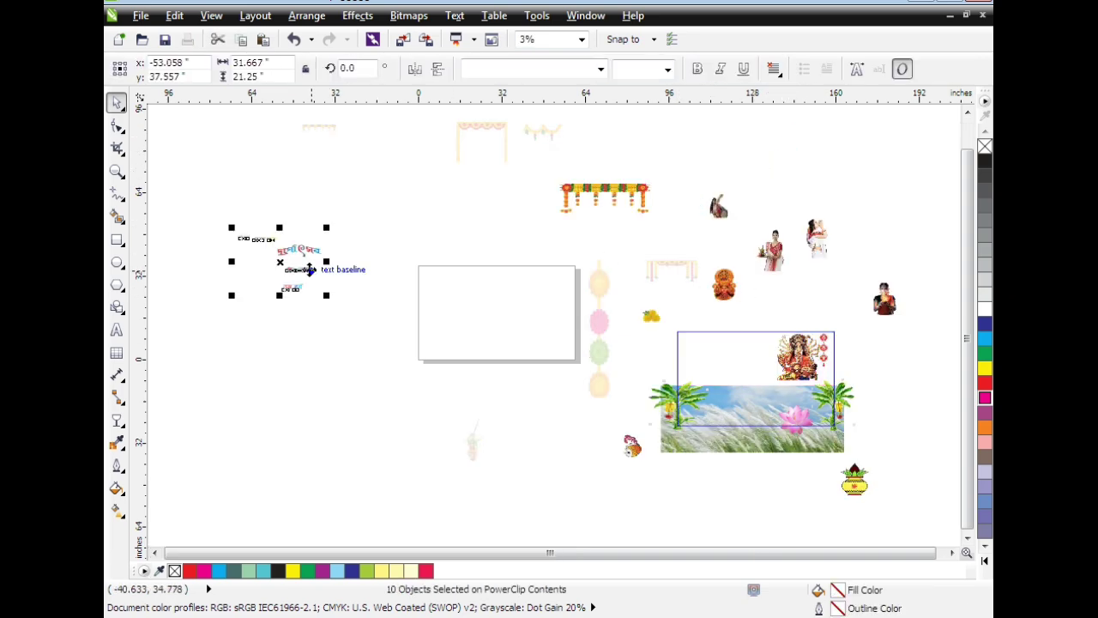
{"action": "left_click_drag", "start_coordinate": [300, 269], "coordinate": [538, 312]}
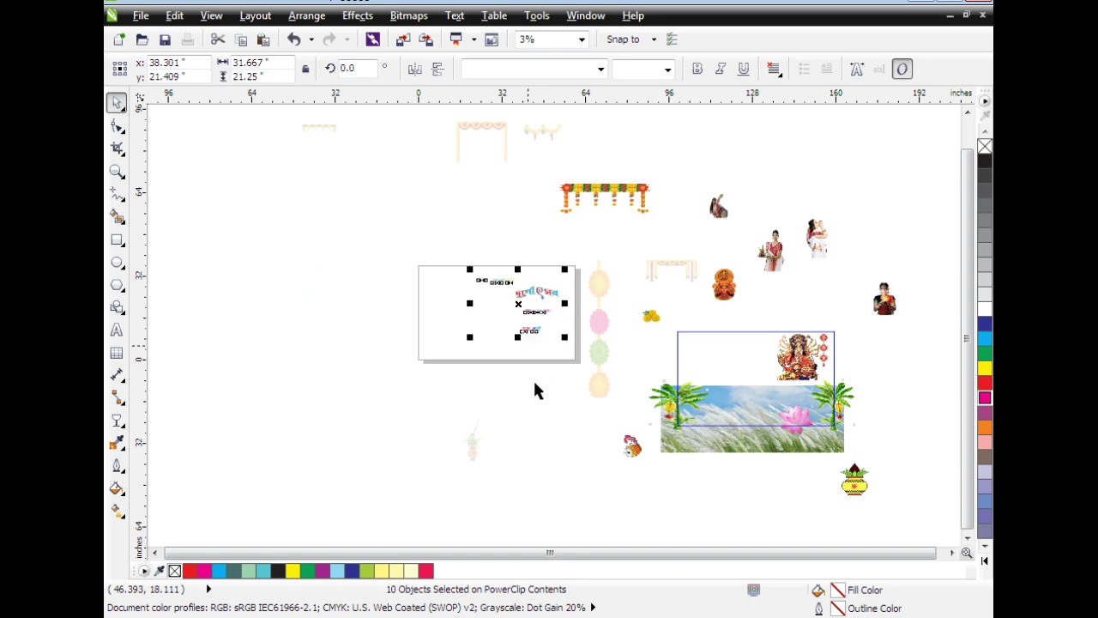
{"action": "left_click", "coordinate": [525, 442]}
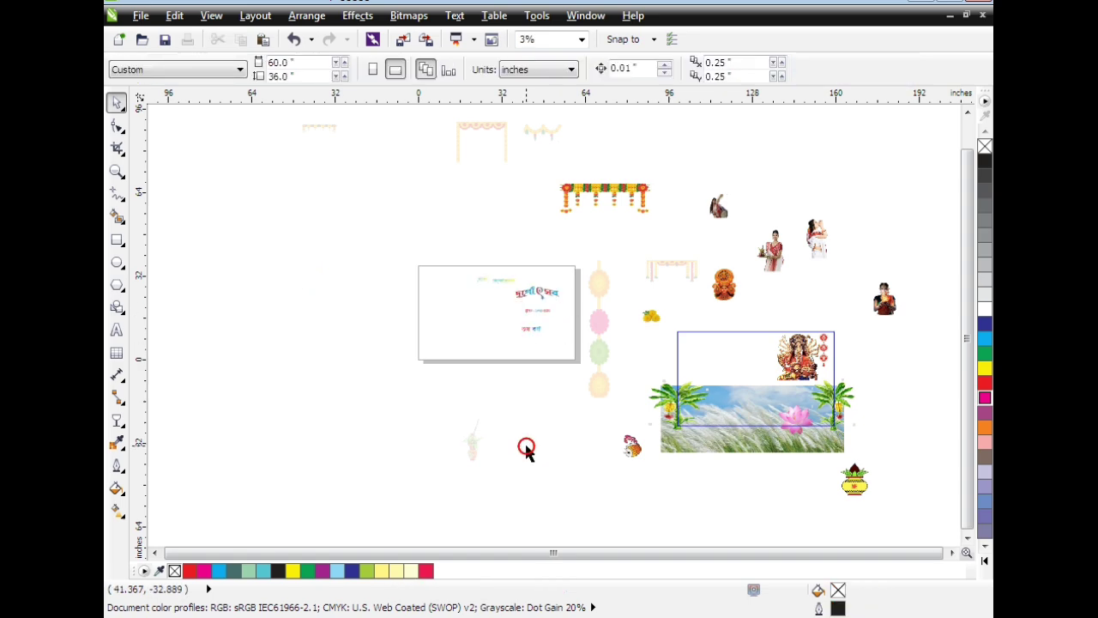
{"action": "left_click", "coordinate": [286, 350], "text": "ctrl"}
Place the kalash pot on the grass photo next to the left banana tree.
{"action": "scroll", "coordinate": [286, 350], "scroll_direction": "down", "scroll_amount": 1}
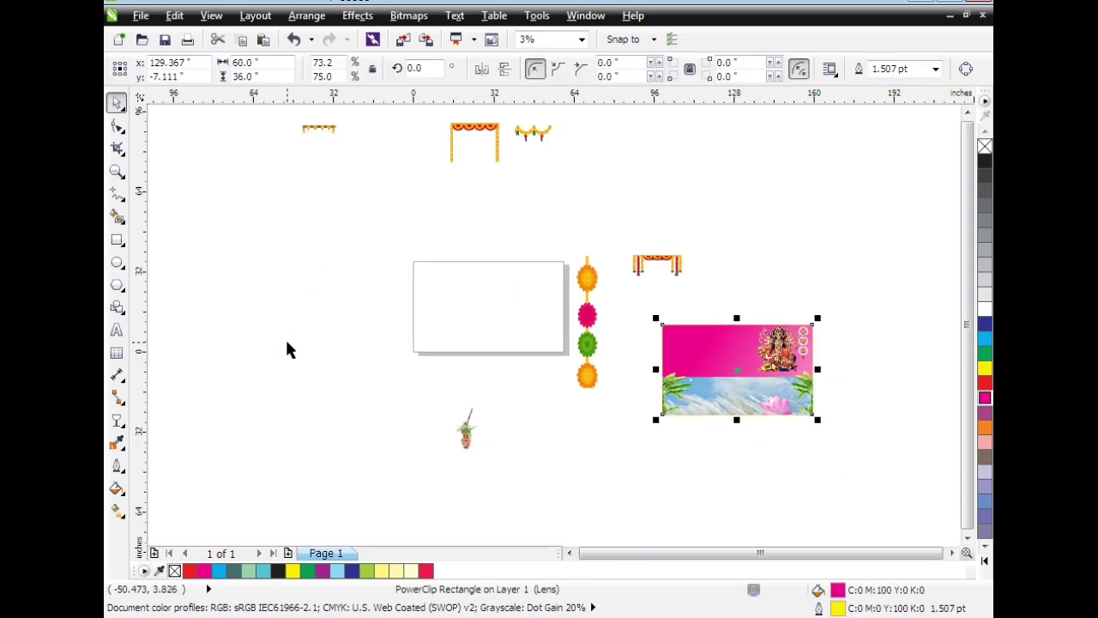
{"action": "scroll", "coordinate": [287, 350], "scroll_direction": "up", "scroll_amount": 2}
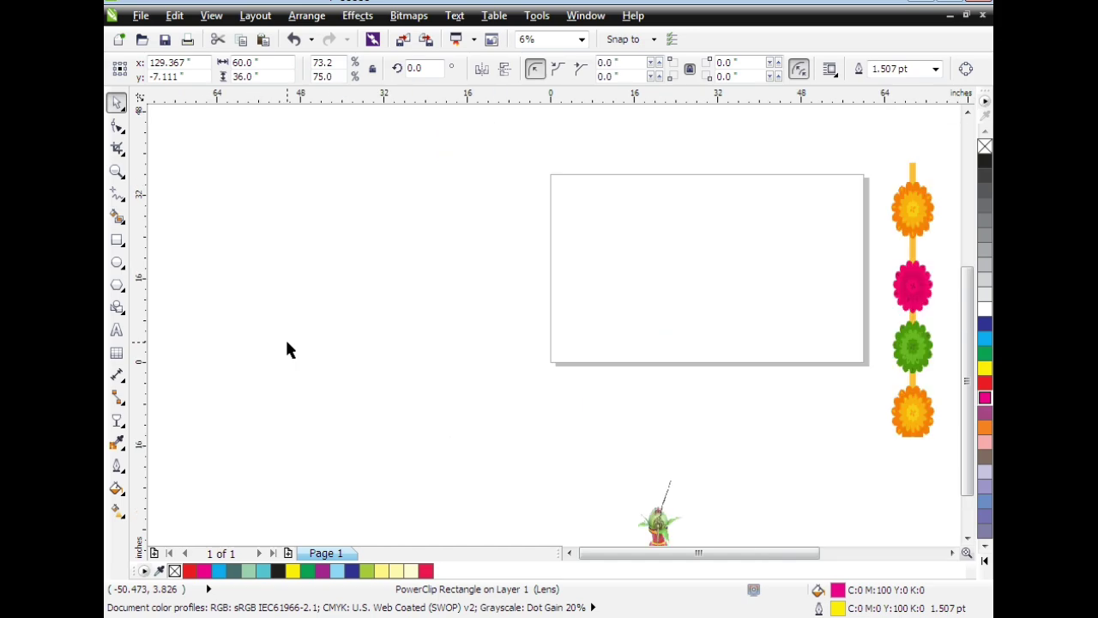
{"action": "scroll", "coordinate": [286, 350], "scroll_direction": "down", "scroll_amount": 2}
{"action": "left_click", "coordinate": [734, 345], "text": "ctrl"}
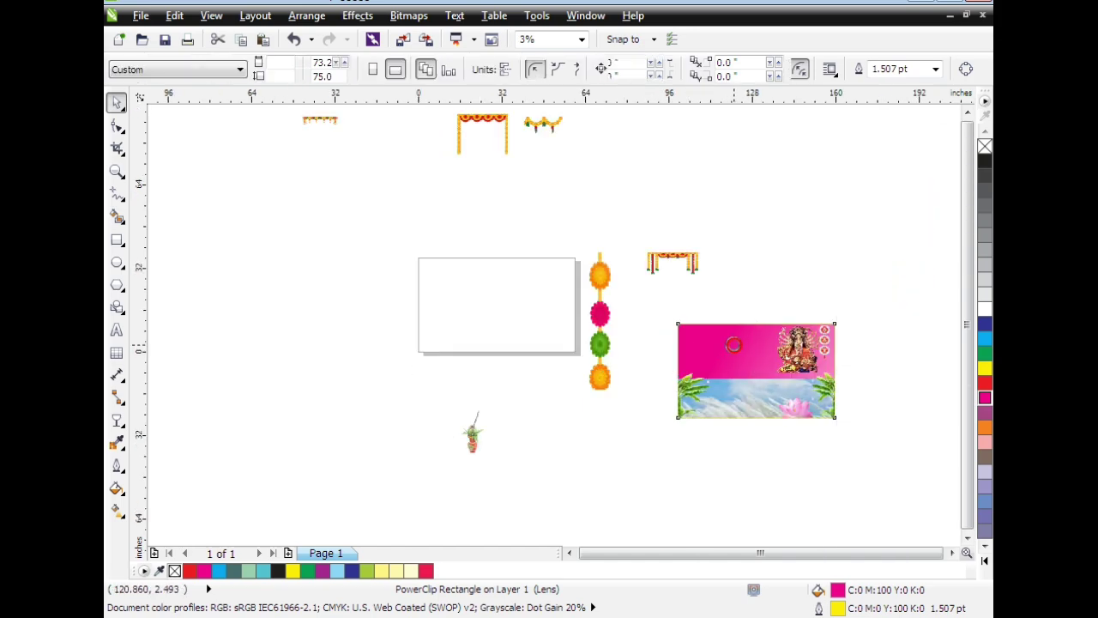
{"action": "scroll", "coordinate": [867, 202], "scroll_direction": "up", "scroll_amount": 1}
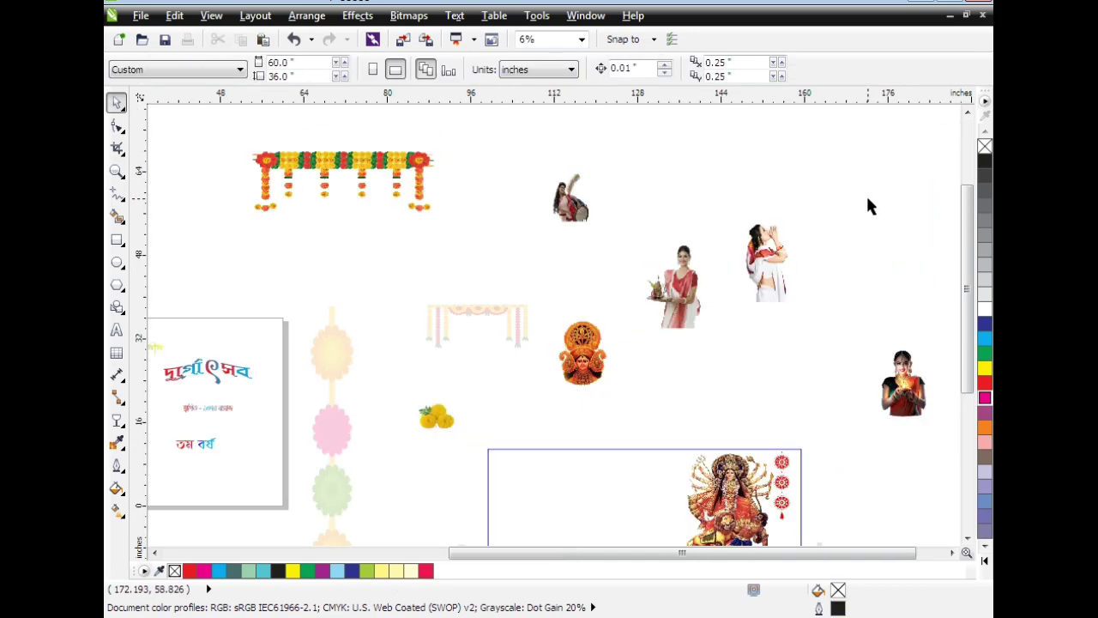
{"action": "scroll", "coordinate": [867, 202], "scroll_direction": "down", "scroll_amount": 1}
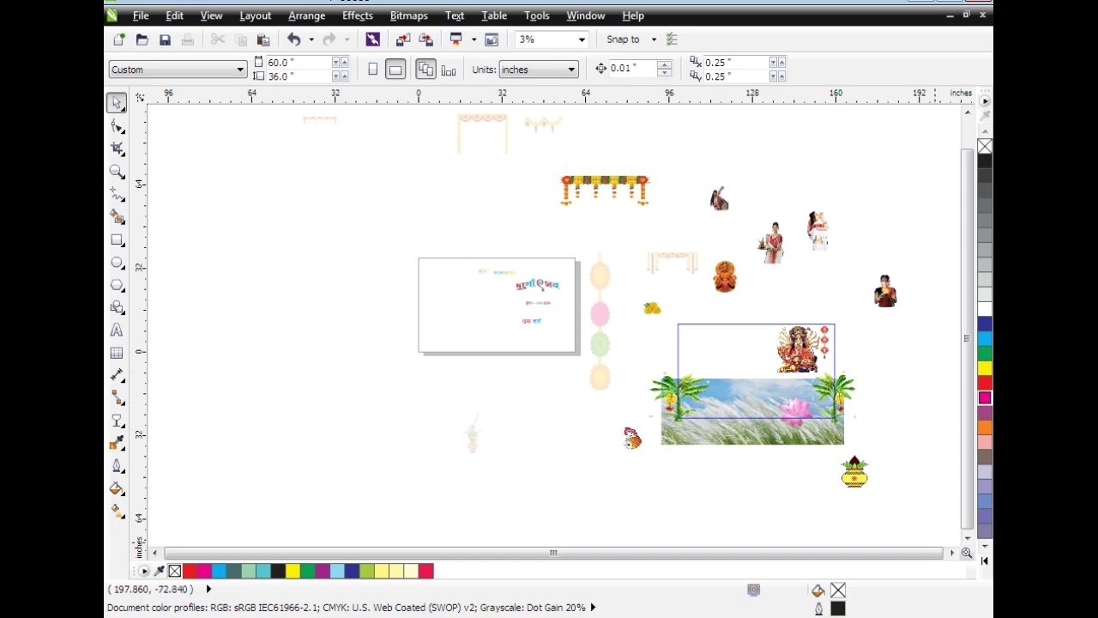
{"action": "left_click", "coordinate": [952, 551]}
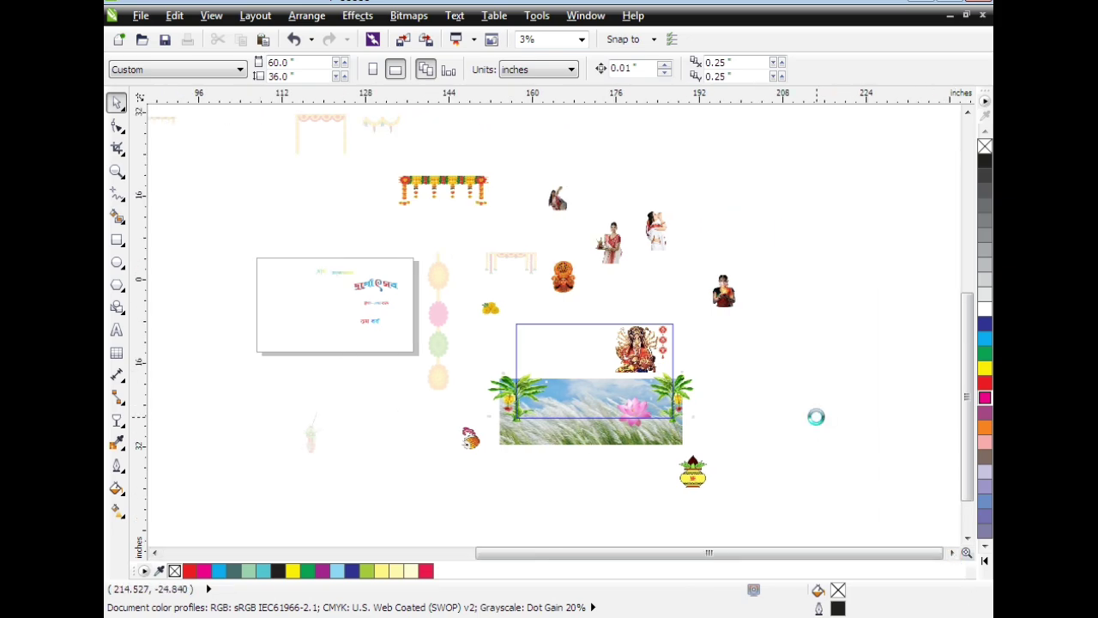
{"action": "scroll", "coordinate": [818, 427], "scroll_direction": "up", "scroll_amount": 1}
{"action": "left_click_drag", "start_coordinate": [841, 553], "coordinate": [802, 556]}
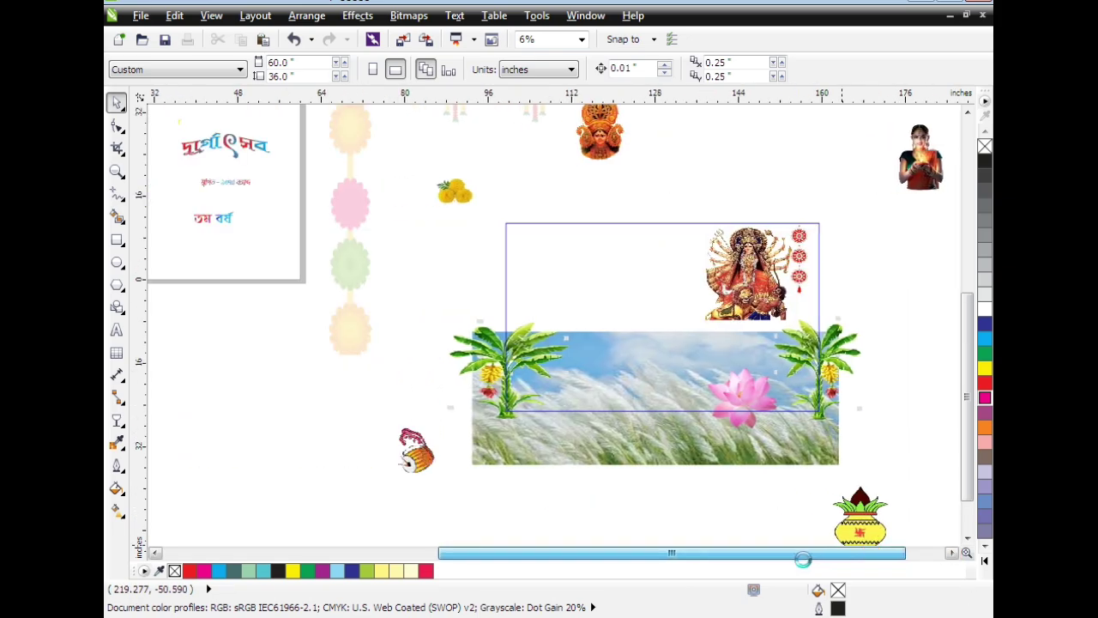
{"action": "left_click_drag", "start_coordinate": [968, 378], "coordinate": [972, 407]}
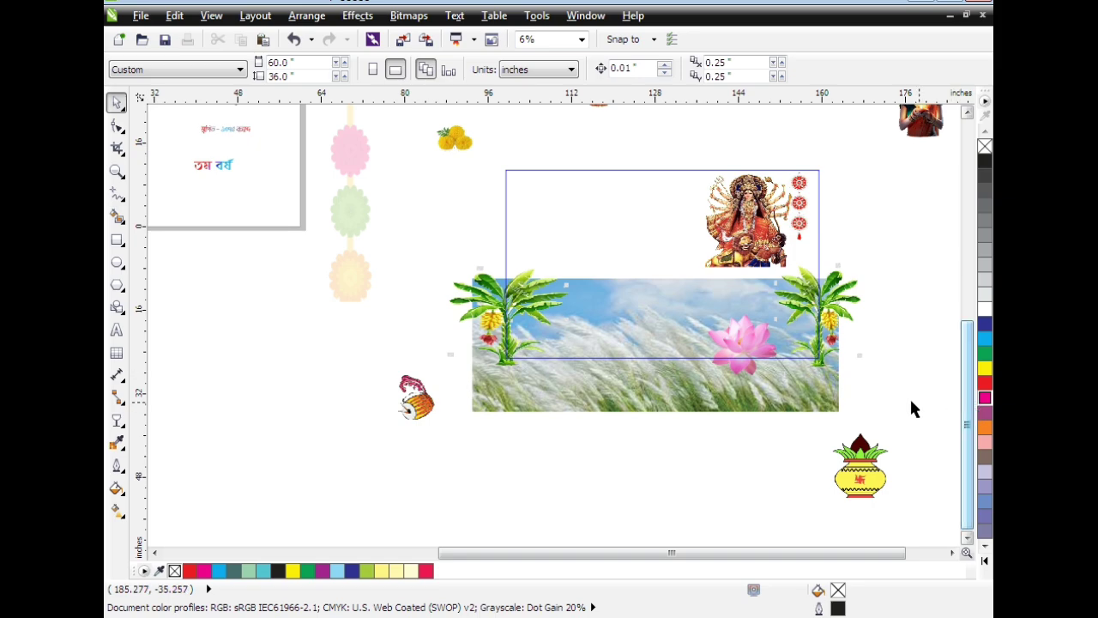
{"action": "left_click", "coordinate": [893, 203]}
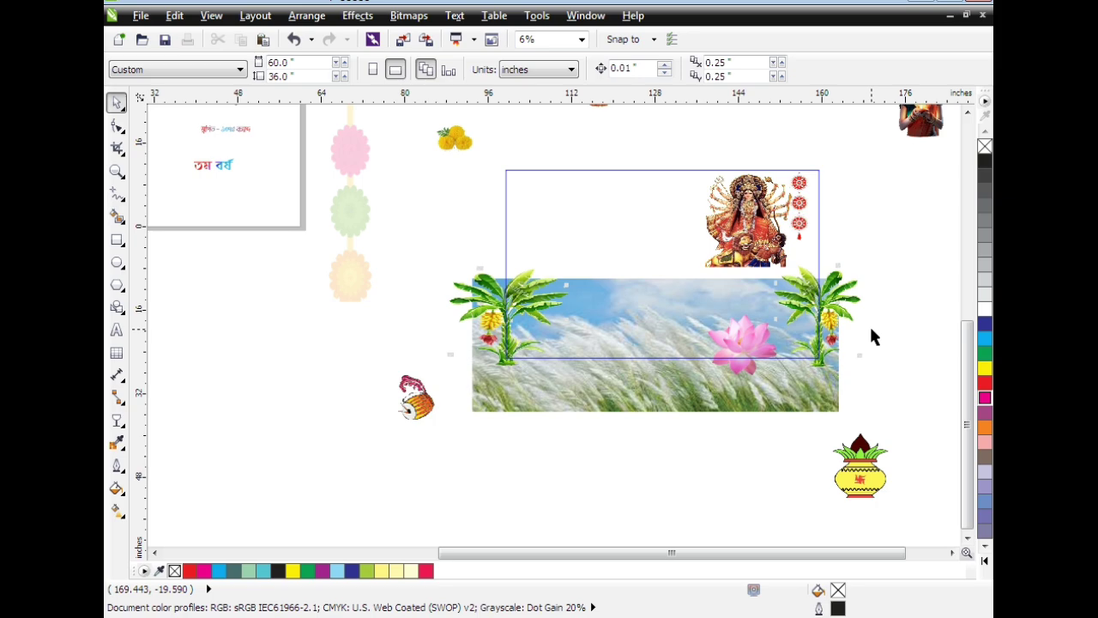
{"action": "left_click", "coordinate": [868, 479]}
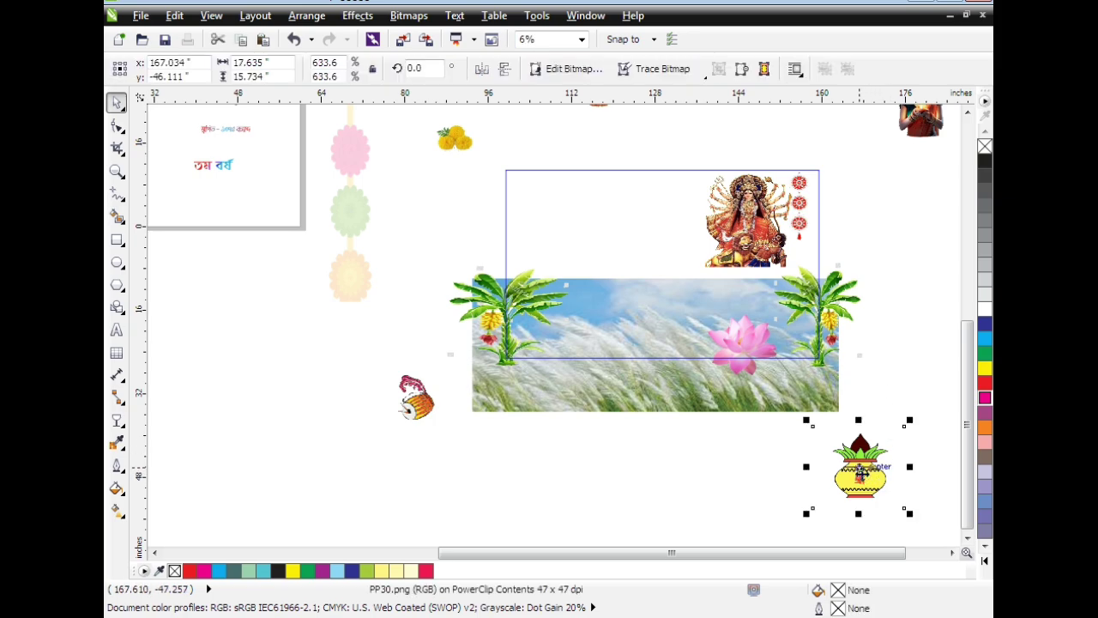
{"action": "mouse_move", "coordinate": [856, 468]}
{"action": "left_mouse_down"}
{"action": "mouse_move", "coordinate": [554, 350]}
{"action": "mouse_move", "coordinate": [591, 344]}
{"action": "mouse_move", "coordinate": [585, 335]}
{"action": "left_mouse_up"}
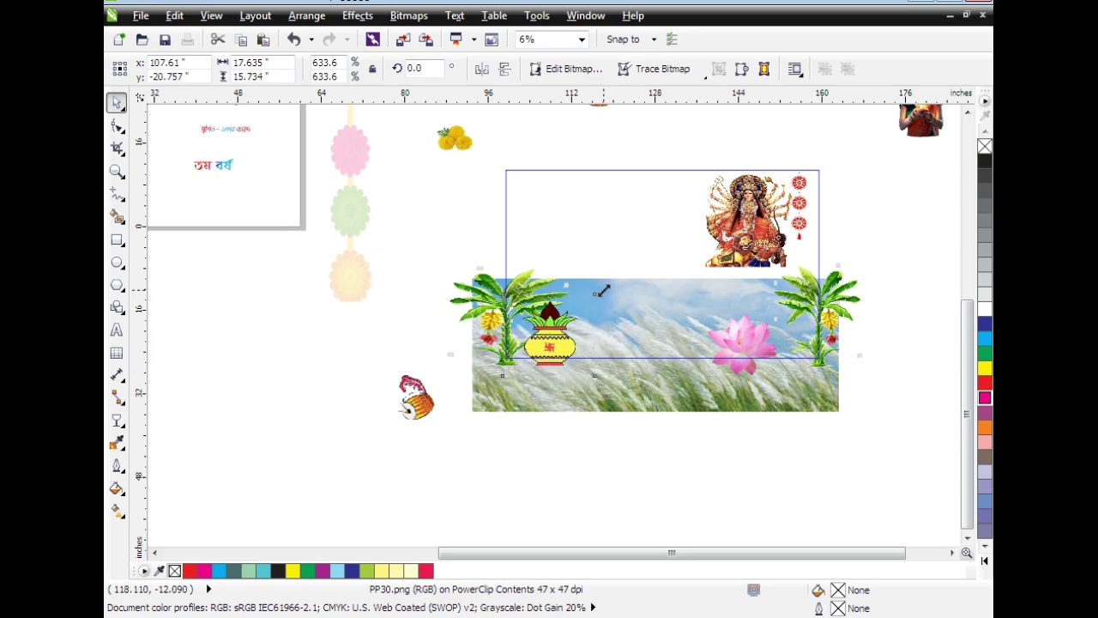
Shrink the kalash pot twice and tuck it against the left banana tree.
{"action": "left_click_drag", "start_coordinate": [600, 289], "coordinate": [591, 314]}
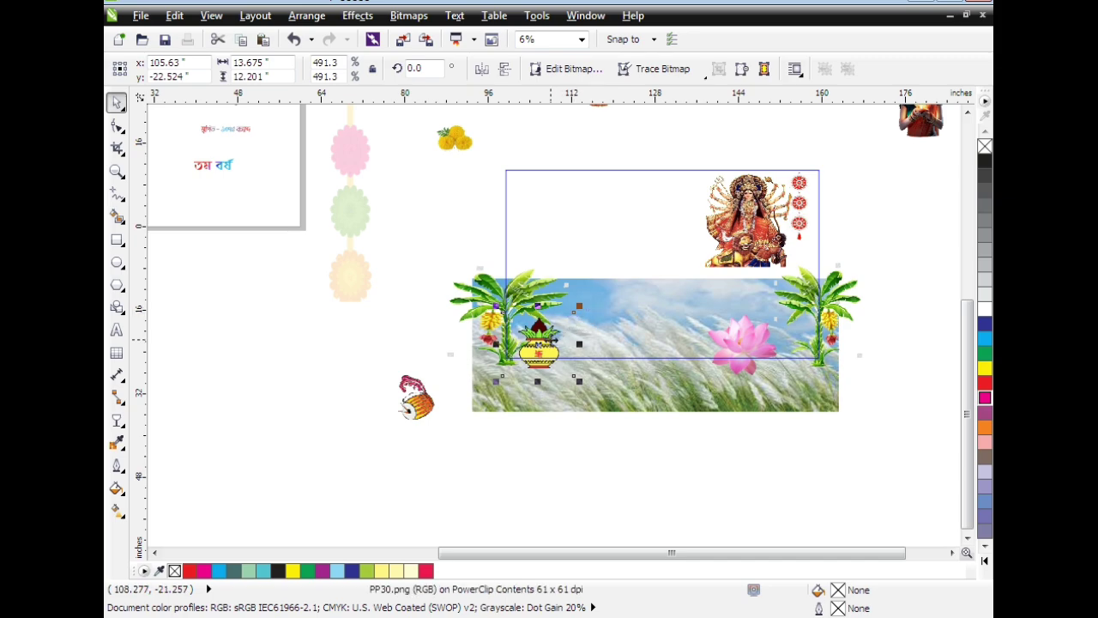
{"action": "left_click_drag", "start_coordinate": [555, 341], "coordinate": [549, 332]}
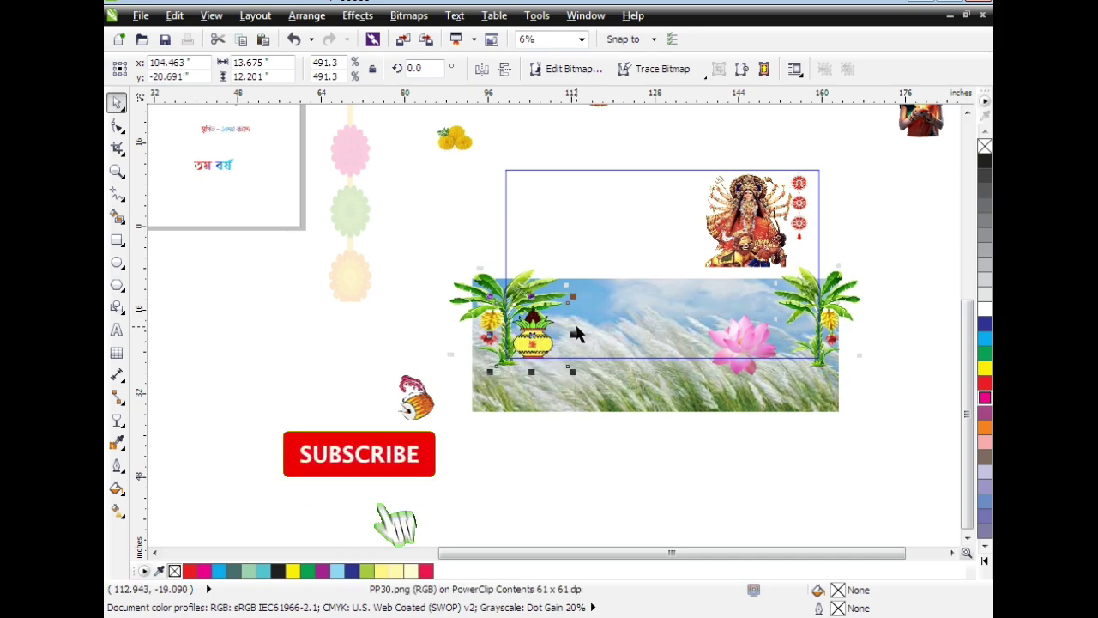
{"action": "left_click_drag", "start_coordinate": [571, 296], "coordinate": [572, 302]}
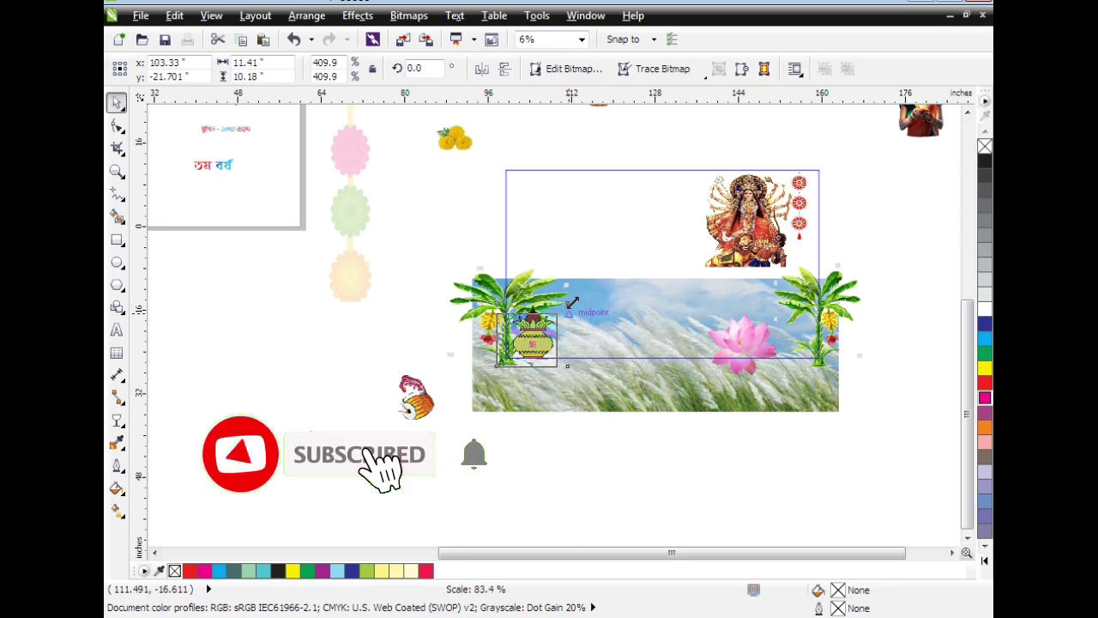
{"action": "left_click", "coordinate": [678, 485]}
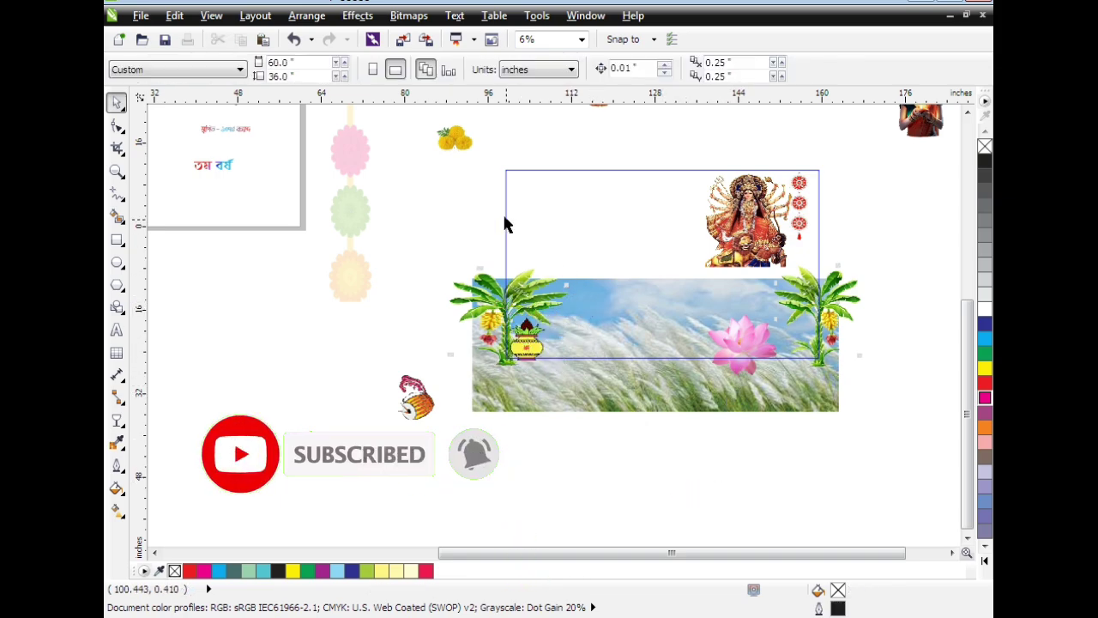
Place and slightly enlarge the first marigold cluster beside the kalash pot.
{"action": "left_click", "coordinate": [451, 140]}
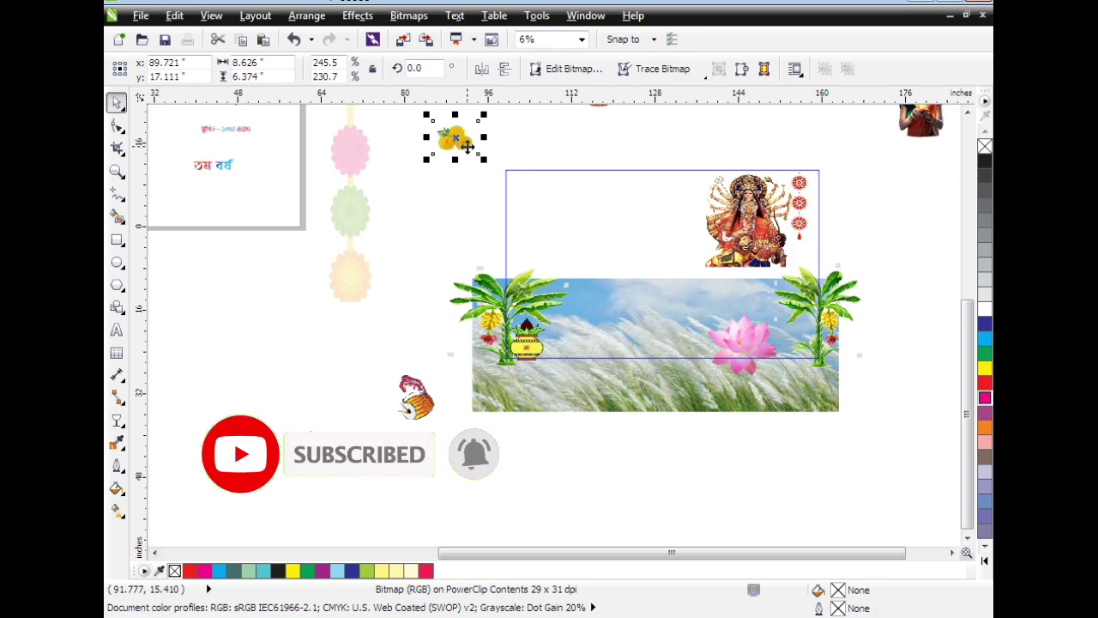
{"action": "left_click_drag", "start_coordinate": [468, 148], "coordinate": [576, 355]}
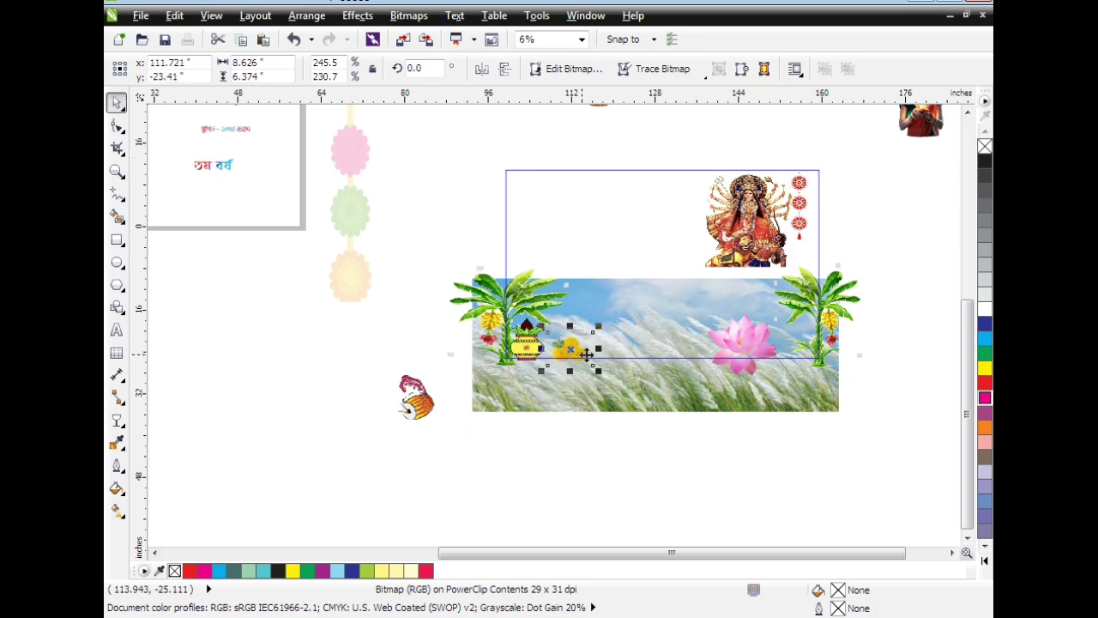
{"action": "scroll", "coordinate": [632, 356], "scroll_direction": "up", "scroll_amount": 2}
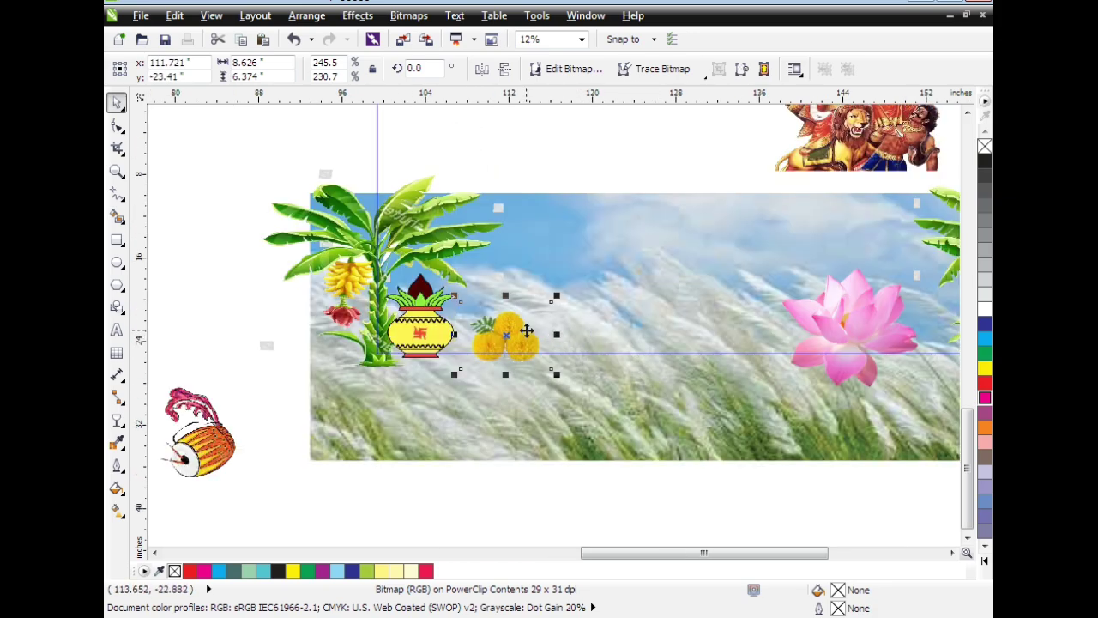
{"action": "left_click_drag", "start_coordinate": [526, 331], "coordinate": [518, 324]}
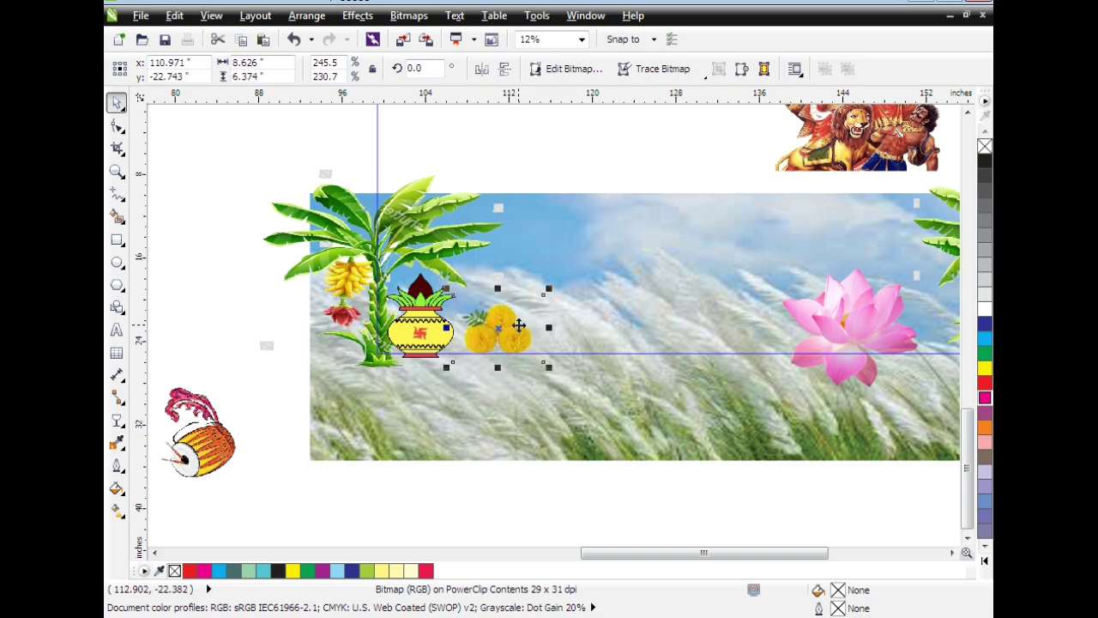
{"action": "mouse_move", "coordinate": [549, 291]}
{"action": "left_mouse_down"}
{"action": "mouse_move", "coordinate": [561, 272]}
{"action": "mouse_move", "coordinate": [558, 280]}
{"action": "left_mouse_up"}
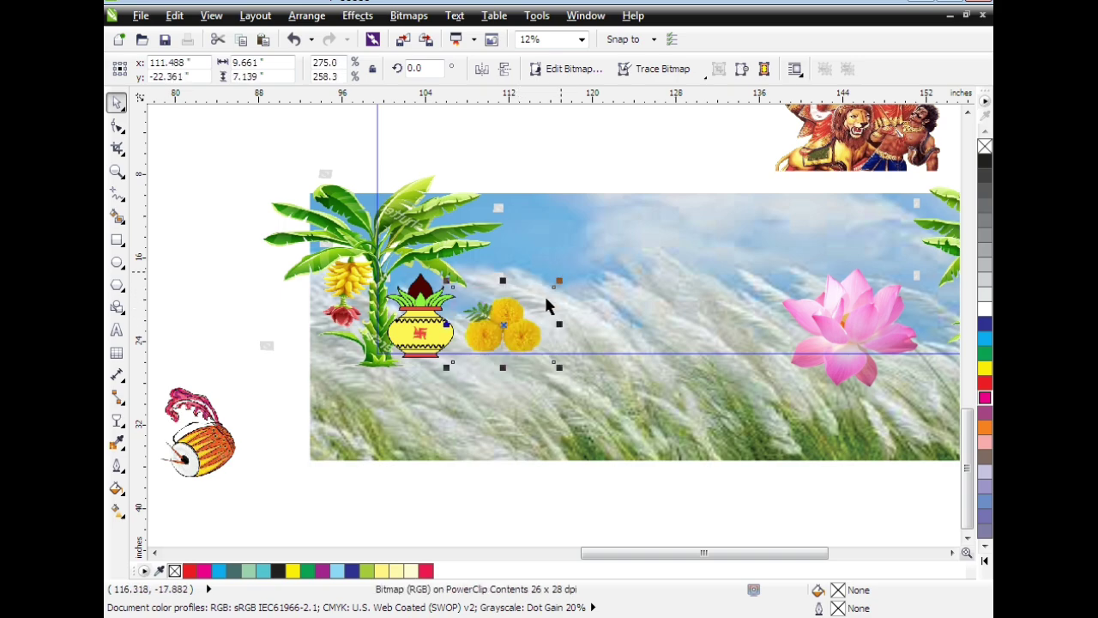
{"action": "left_click", "coordinate": [523, 334]}
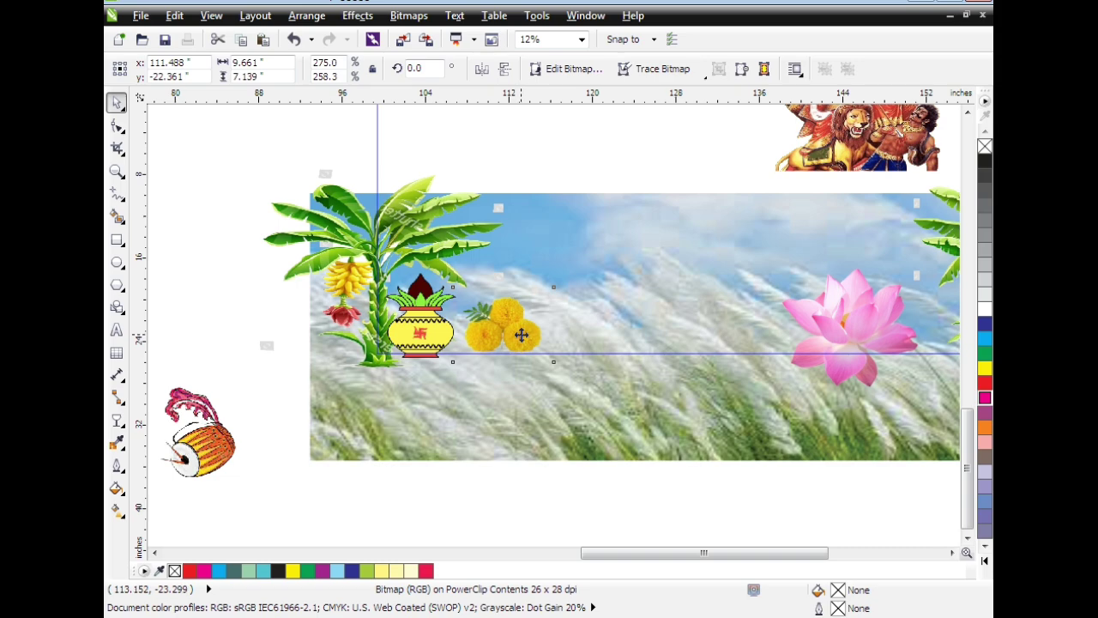
{"action": "left_click_drag", "start_coordinate": [521, 334], "coordinate": [517, 336]}
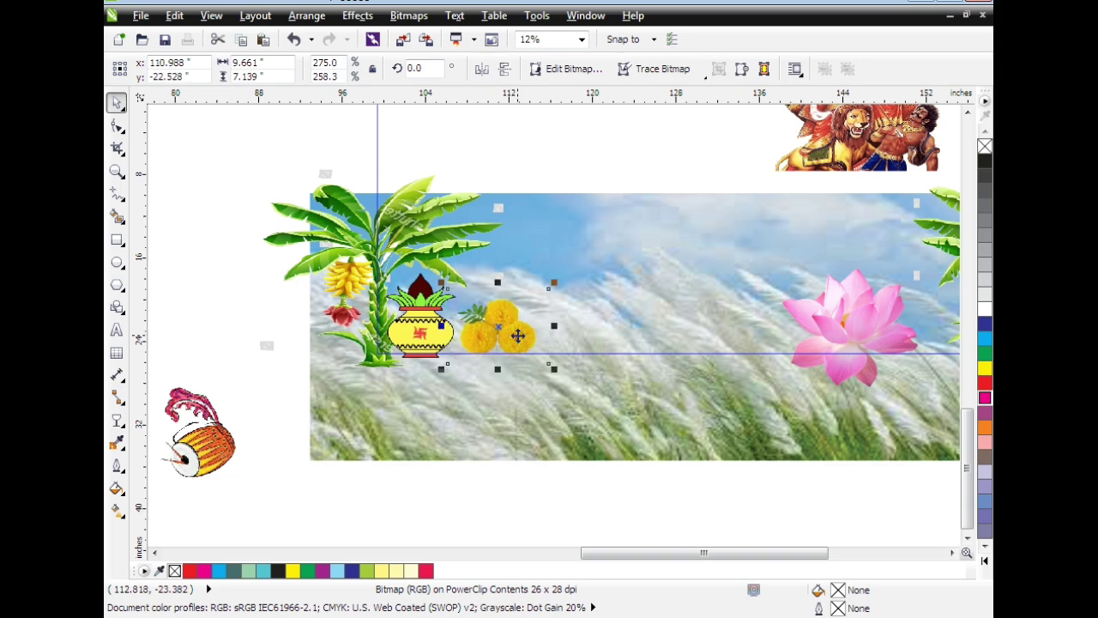
{"action": "left_click_drag", "start_coordinate": [518, 335], "coordinate": [515, 335]}
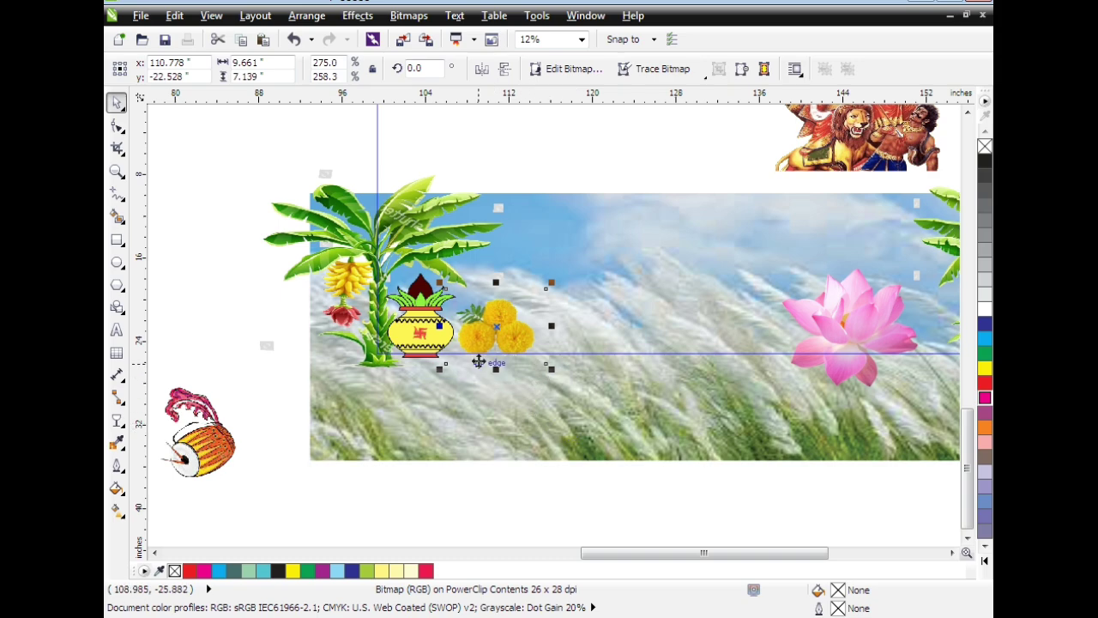
{"action": "key", "text": "Up"}
{"action": "key", "text": "Right"}
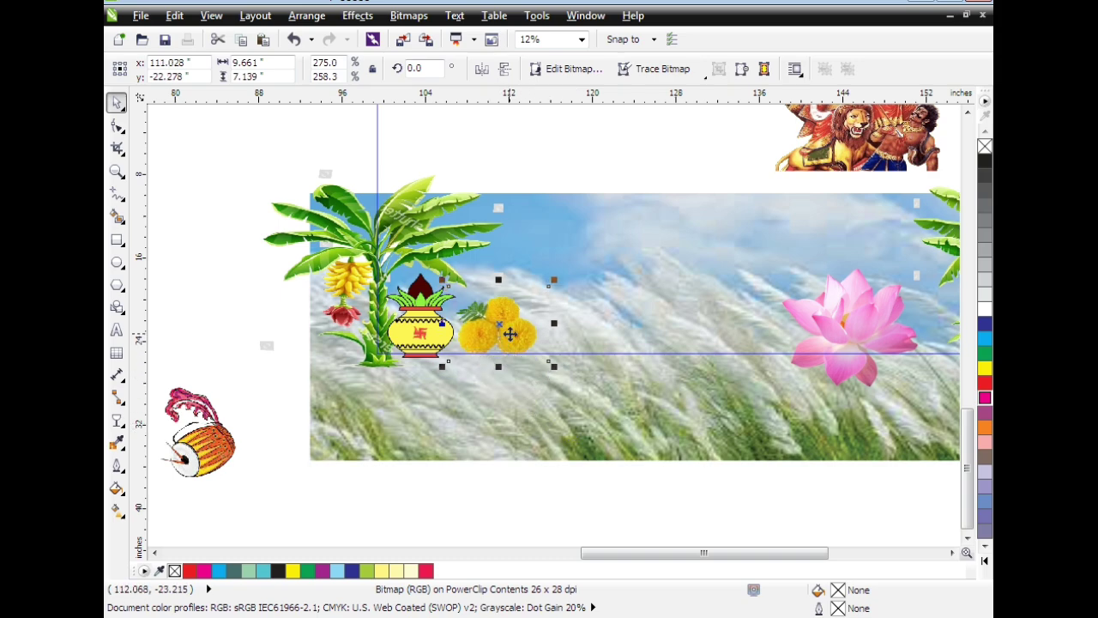
Add two progressively smaller marigold copies to form a tapering row to the right.
{"action": "left_click_drag", "start_coordinate": [502, 345], "coordinate": [566, 330]}
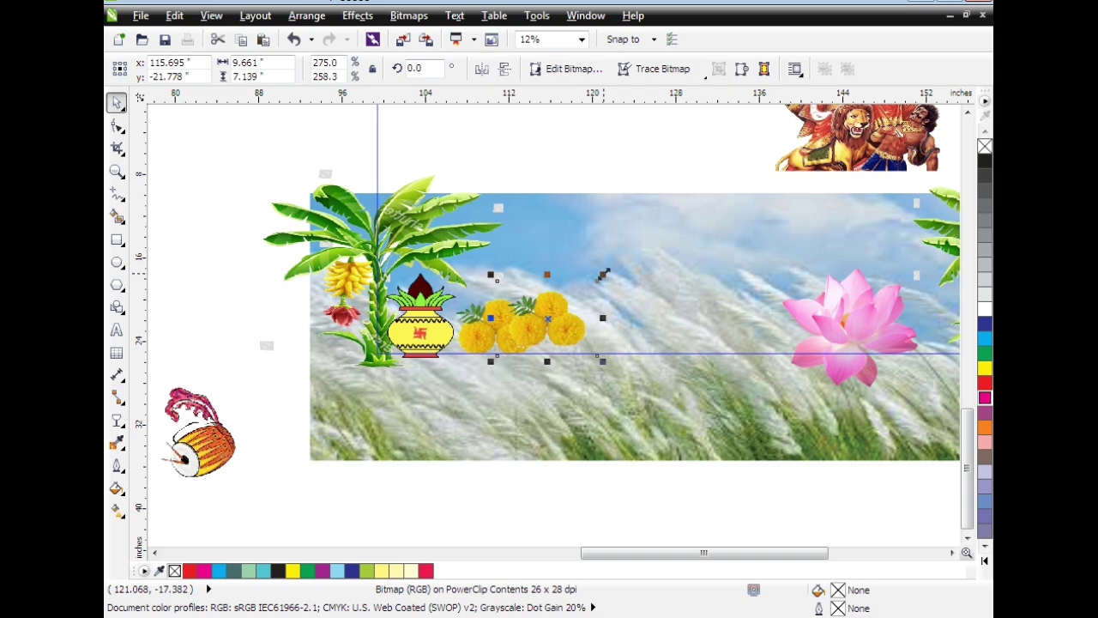
{"action": "left_click_drag", "start_coordinate": [603, 275], "coordinate": [586, 296]}
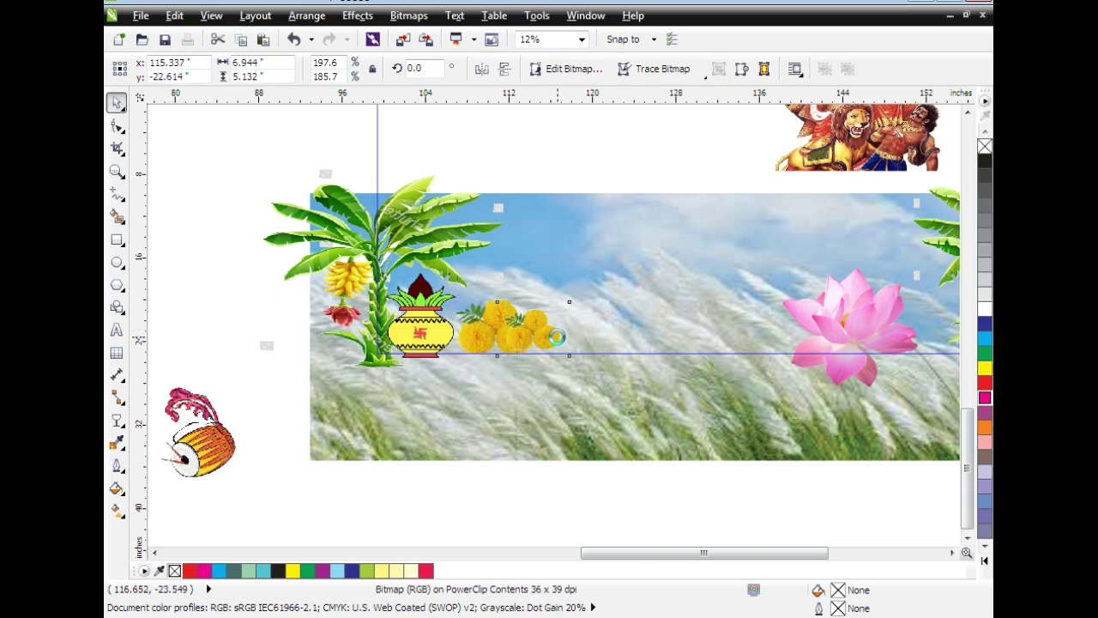
{"action": "left_click_drag", "start_coordinate": [557, 337], "coordinate": [575, 345]}
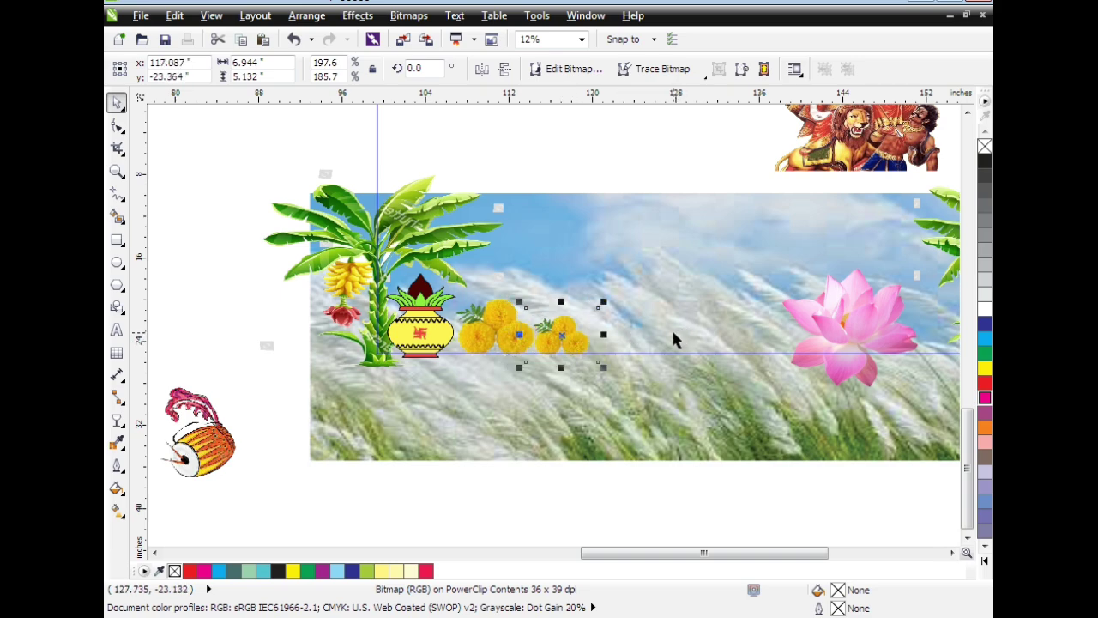
{"action": "key", "text": "ctrl+v"}
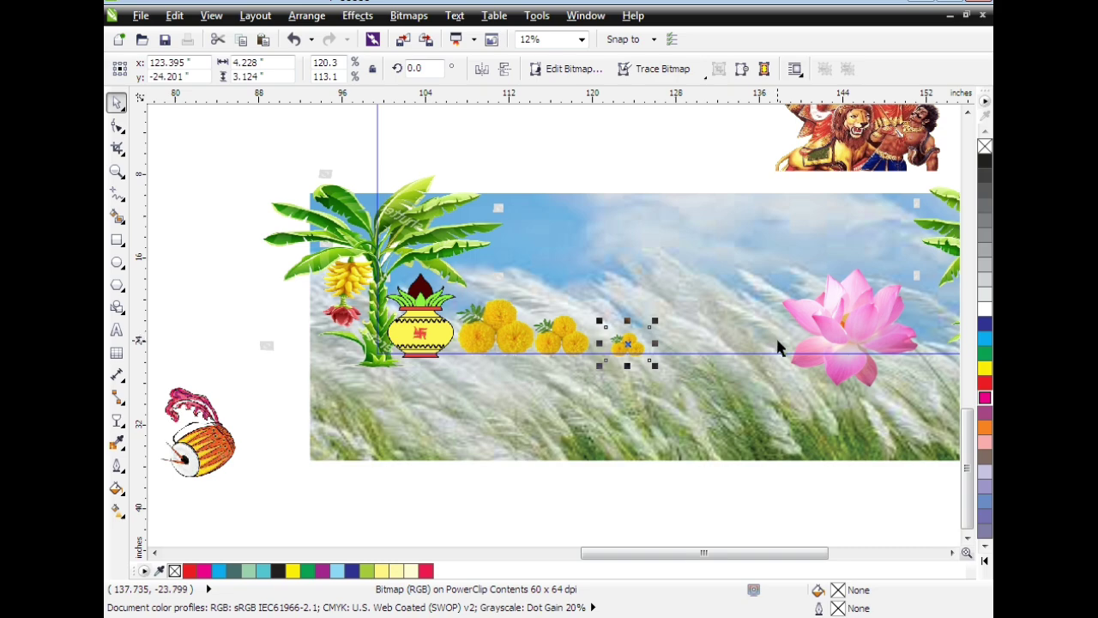
{"action": "left_click_drag", "start_coordinate": [635, 343], "coordinate": [616, 344]}
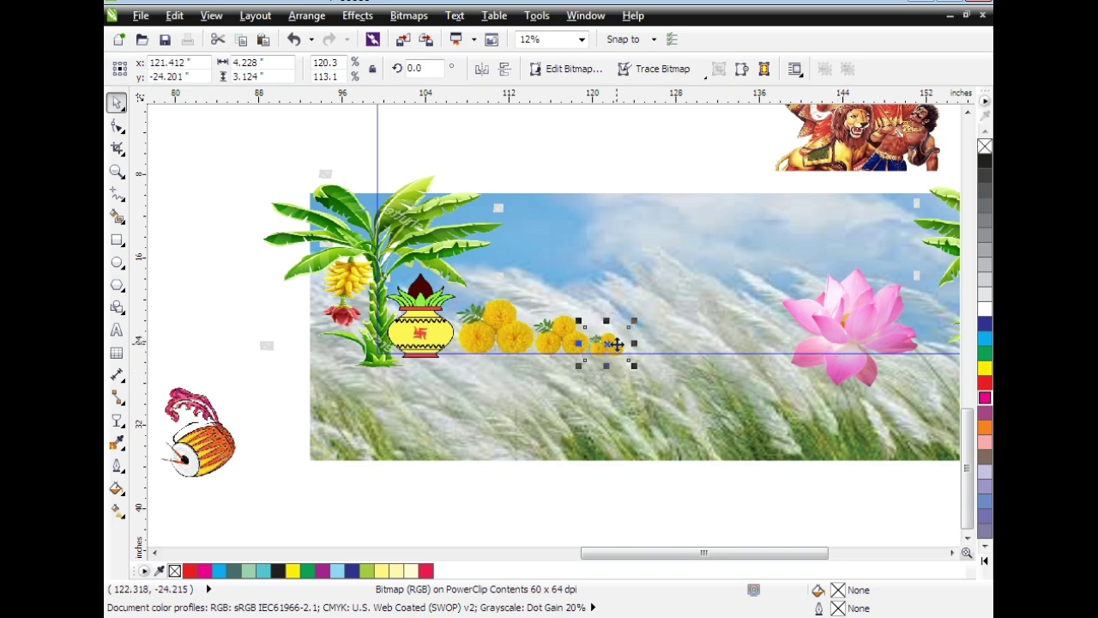
{"action": "left_click", "coordinate": [731, 513]}
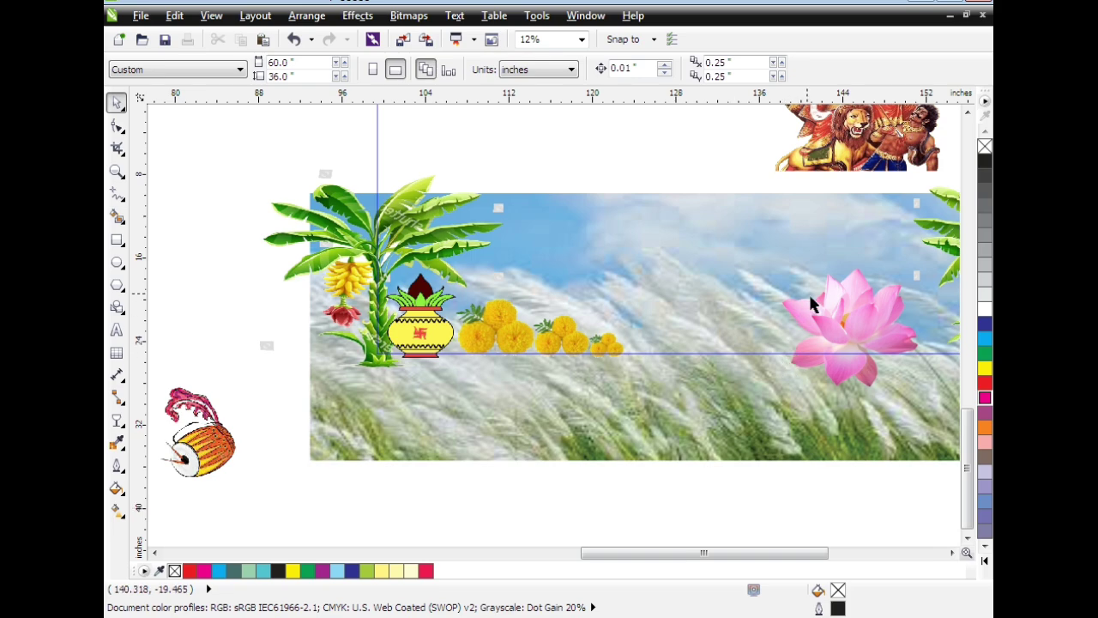
Move the lotus beside the marigolds and shrink it slightly.
{"action": "left_click", "coordinate": [843, 311]}
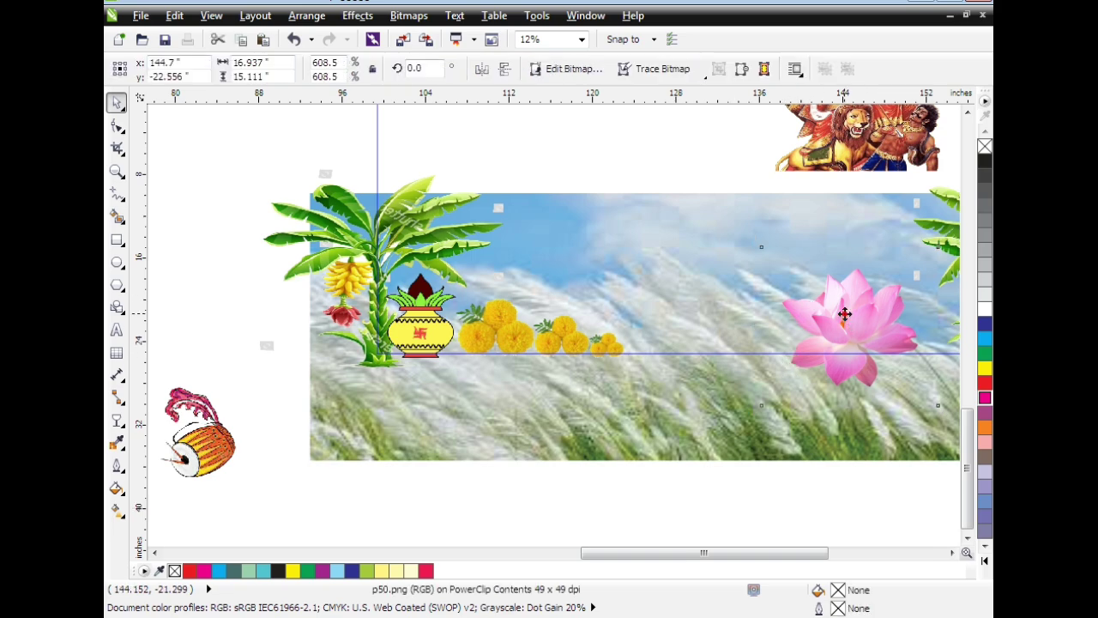
{"action": "mouse_move", "coordinate": [844, 314]}
{"action": "left_mouse_down"}
{"action": "mouse_move", "coordinate": [702, 315]}
{"action": "mouse_move", "coordinate": [696, 328]}
{"action": "left_mouse_up"}
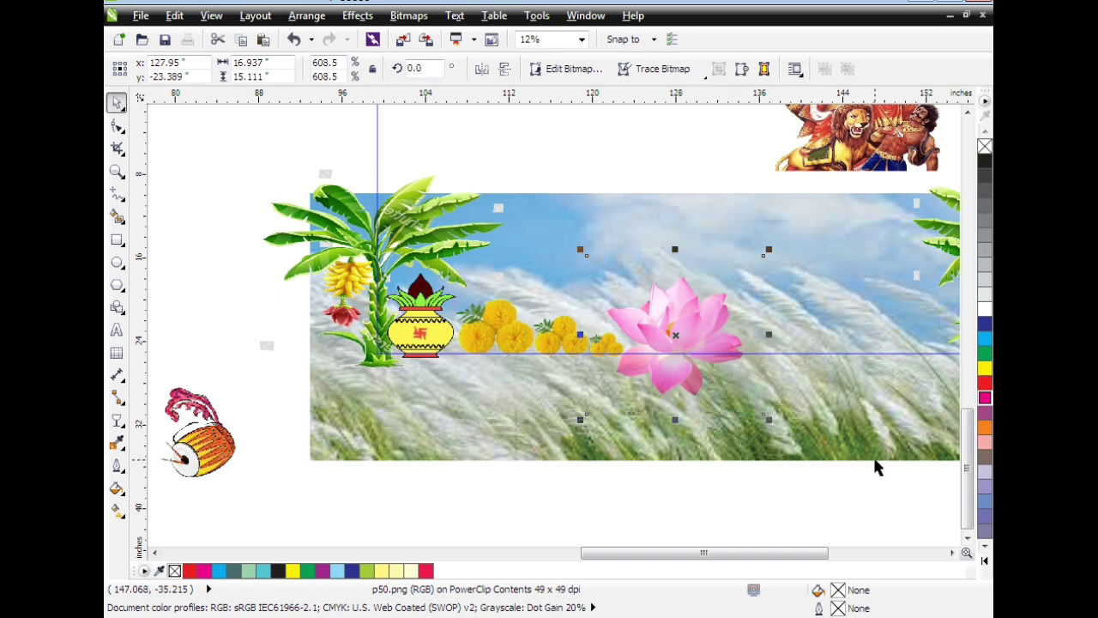
{"action": "key", "text": "Up"}
{"action": "key", "text": "Right"}
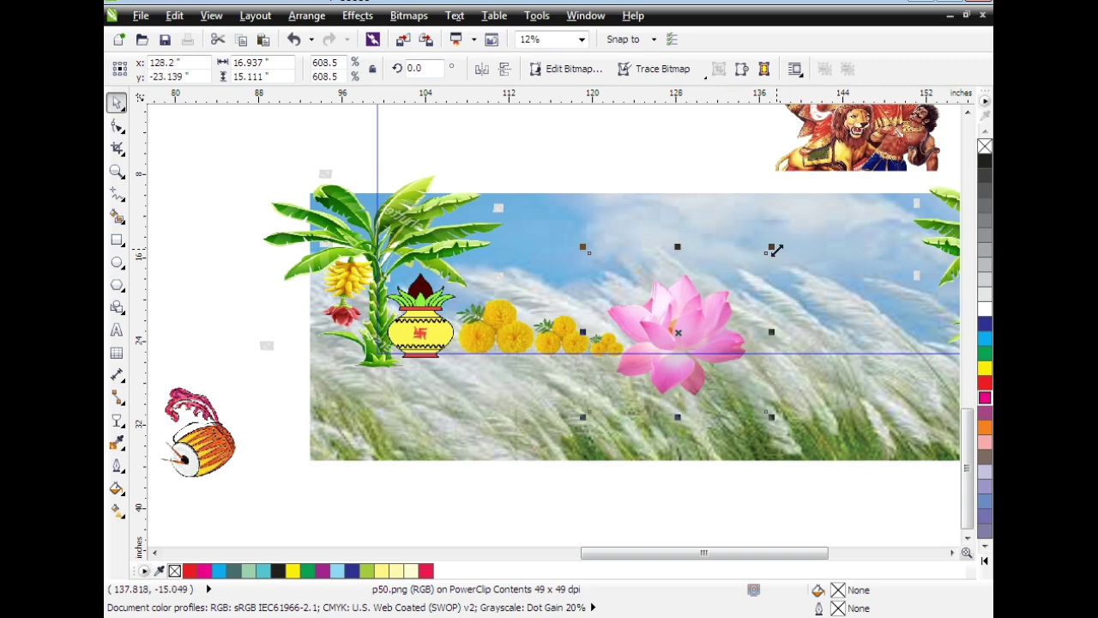
{"action": "left_click_drag", "start_coordinate": [774, 247], "coordinate": [745, 285]}
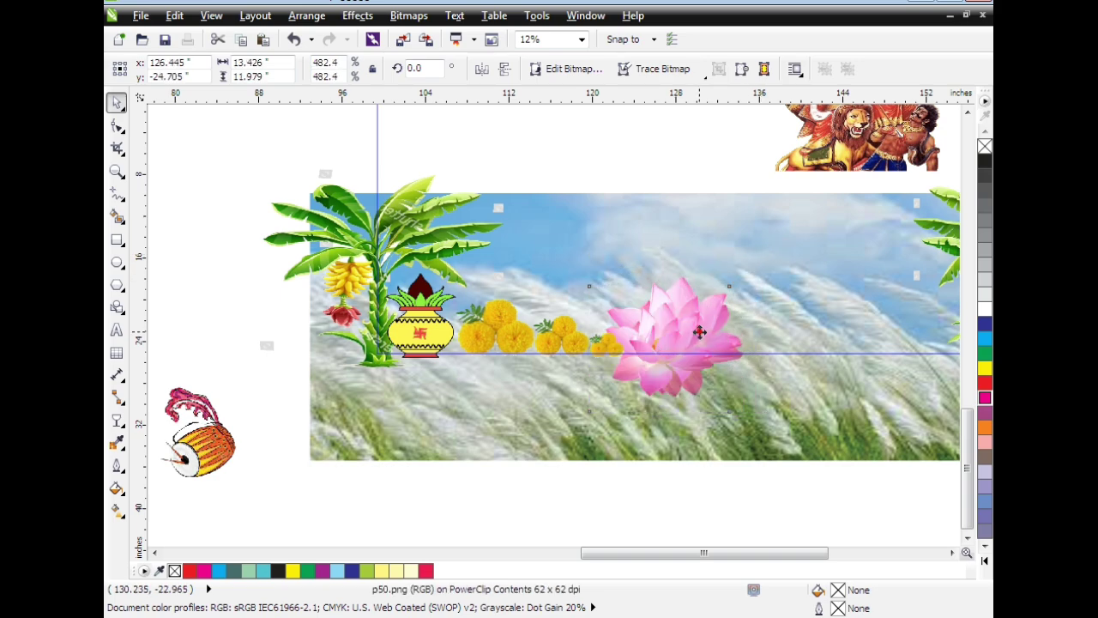
Place two progressively smaller lotus copies in a row to its right.
{"action": "left_click_drag", "start_coordinate": [700, 331], "coordinate": [809, 321]}
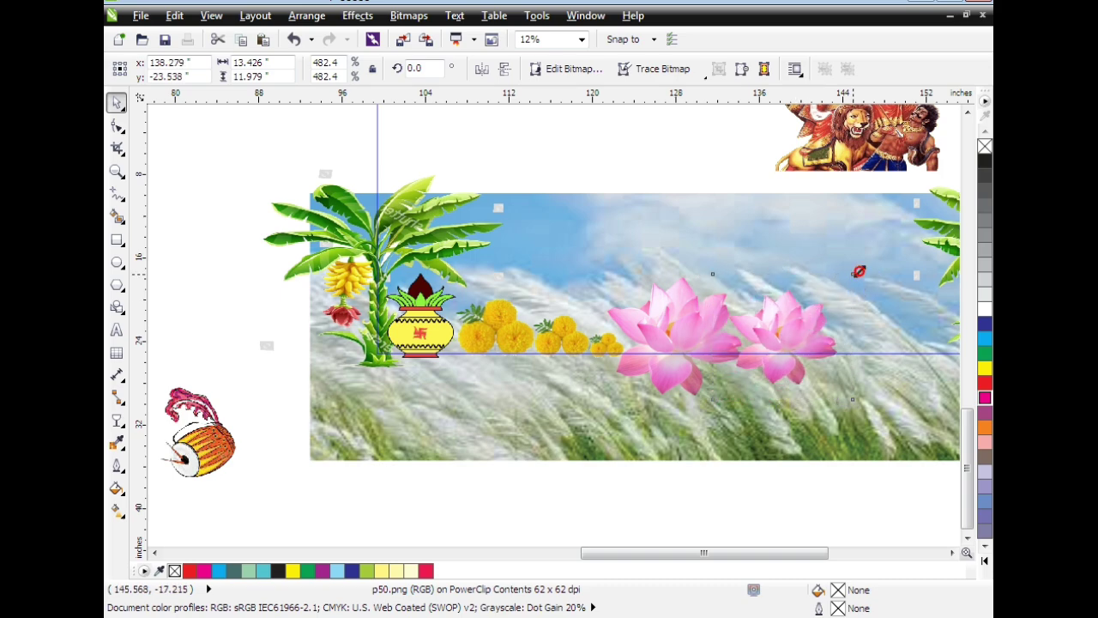
{"action": "left_click_drag", "start_coordinate": [859, 271], "coordinate": [839, 289]}
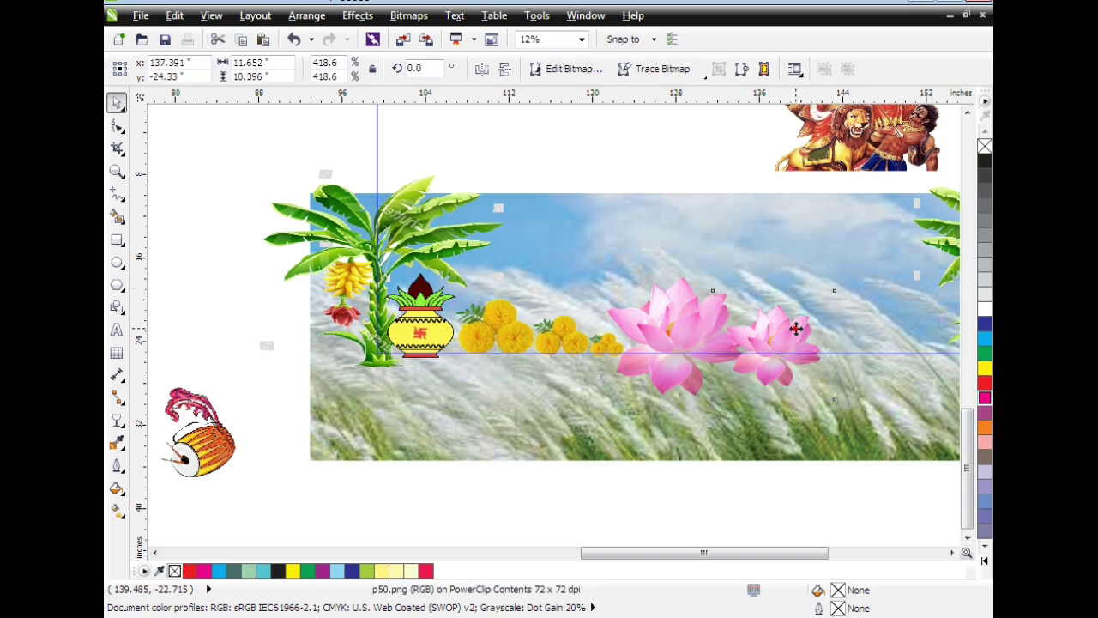
{"action": "left_click_drag", "start_coordinate": [796, 329], "coordinate": [809, 326]}
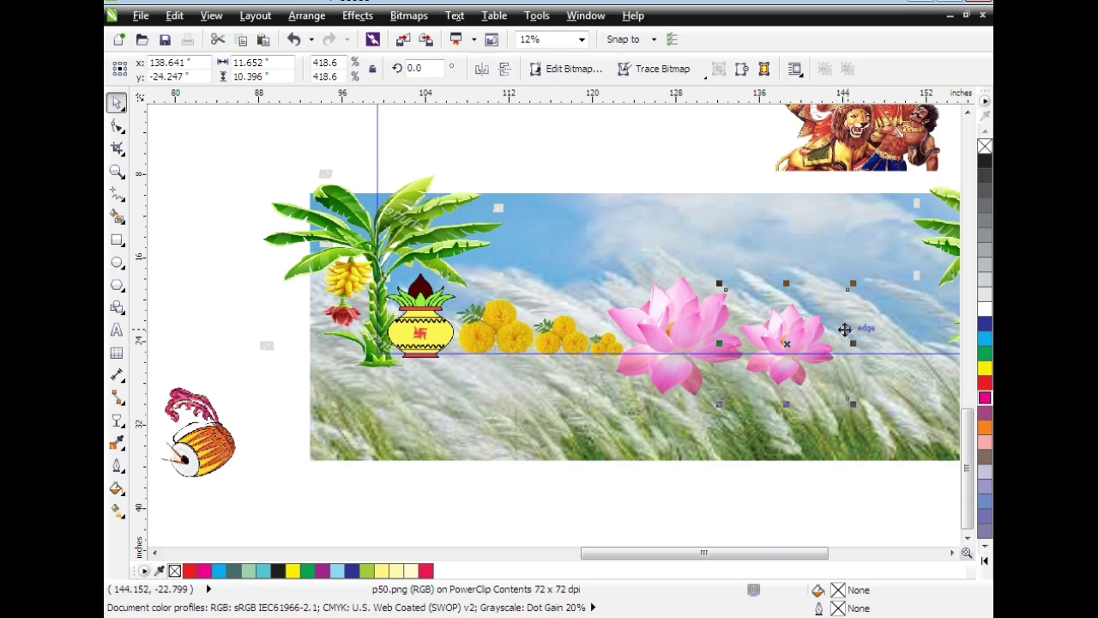
{"action": "key", "text": "ctrl+v"}
{"action": "left_click_drag", "start_coordinate": [917, 340], "coordinate": [876, 336]}
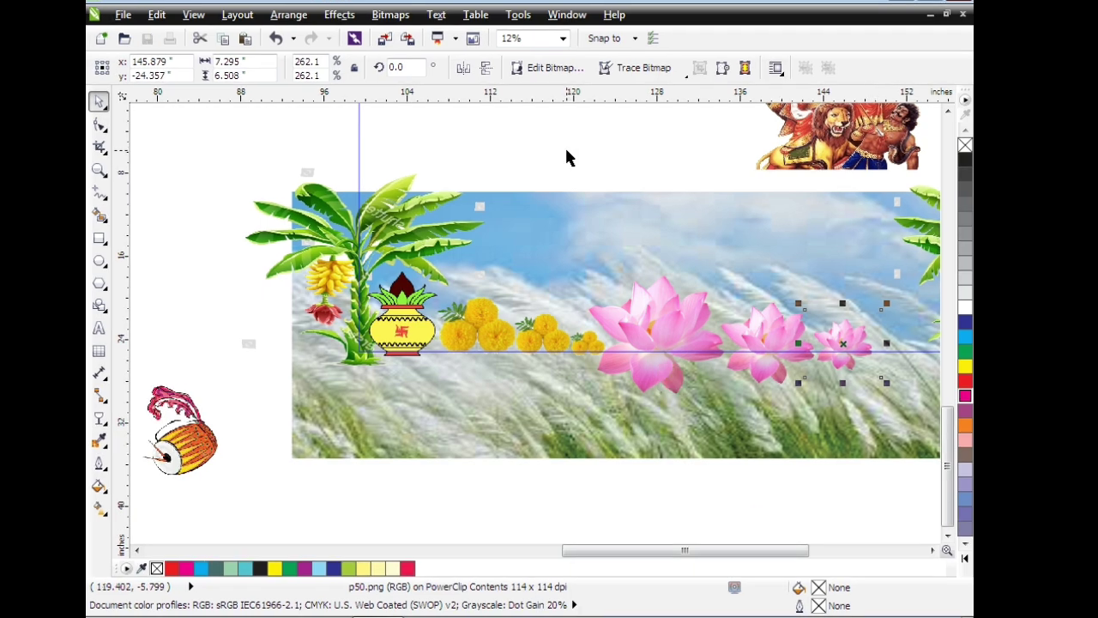
{"action": "left_click", "coordinate": [634, 169]}
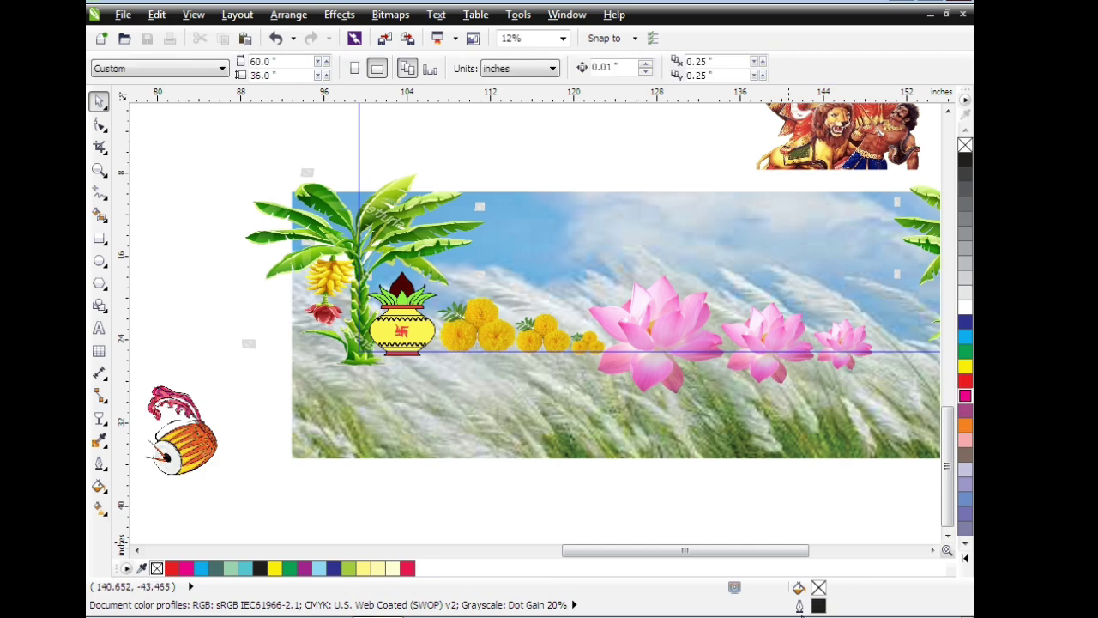
{"action": "left_click_drag", "start_coordinate": [755, 551], "coordinate": [806, 551]}
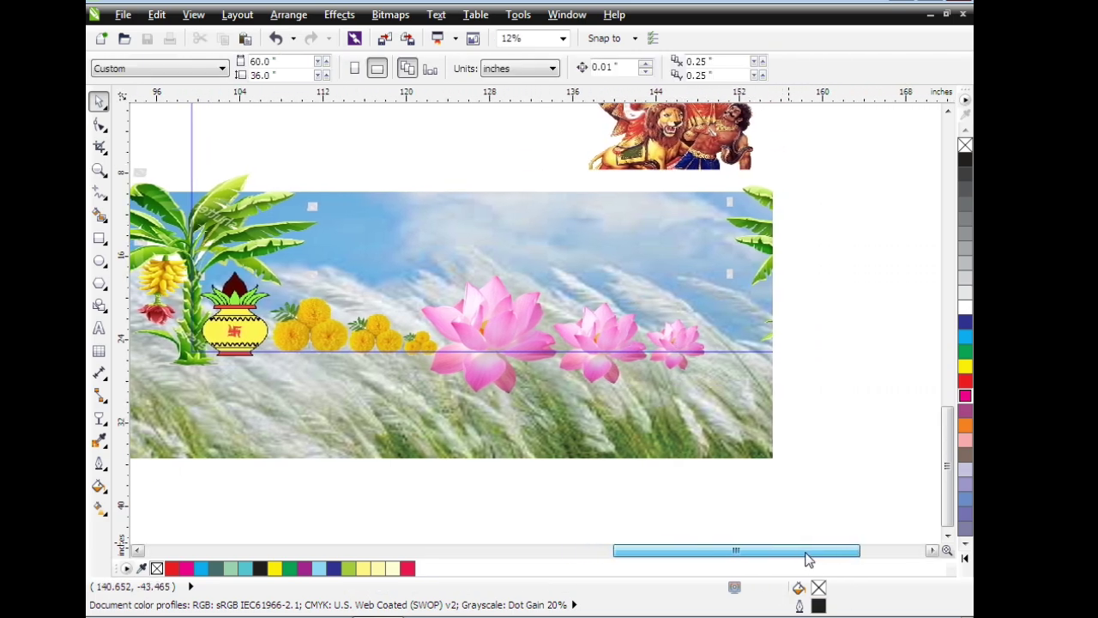
{"action": "scroll", "coordinate": [802, 453], "scroll_direction": "down", "scroll_amount": 2}
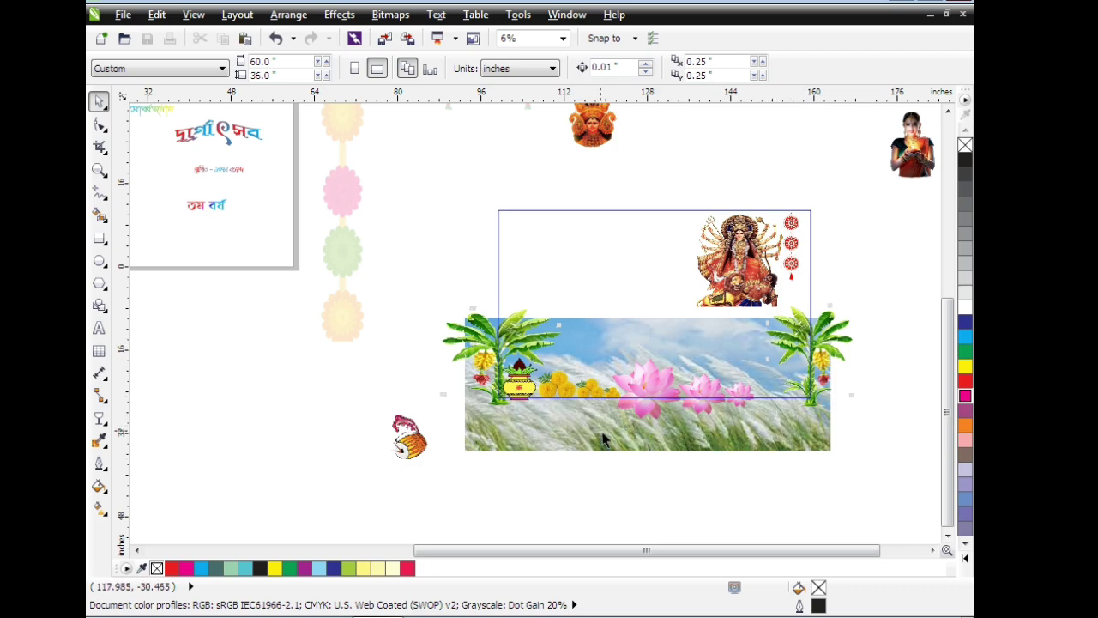
Shrink the drum picture and set it on the banner level with the lotuses.
{"action": "left_click", "coordinate": [404, 457]}
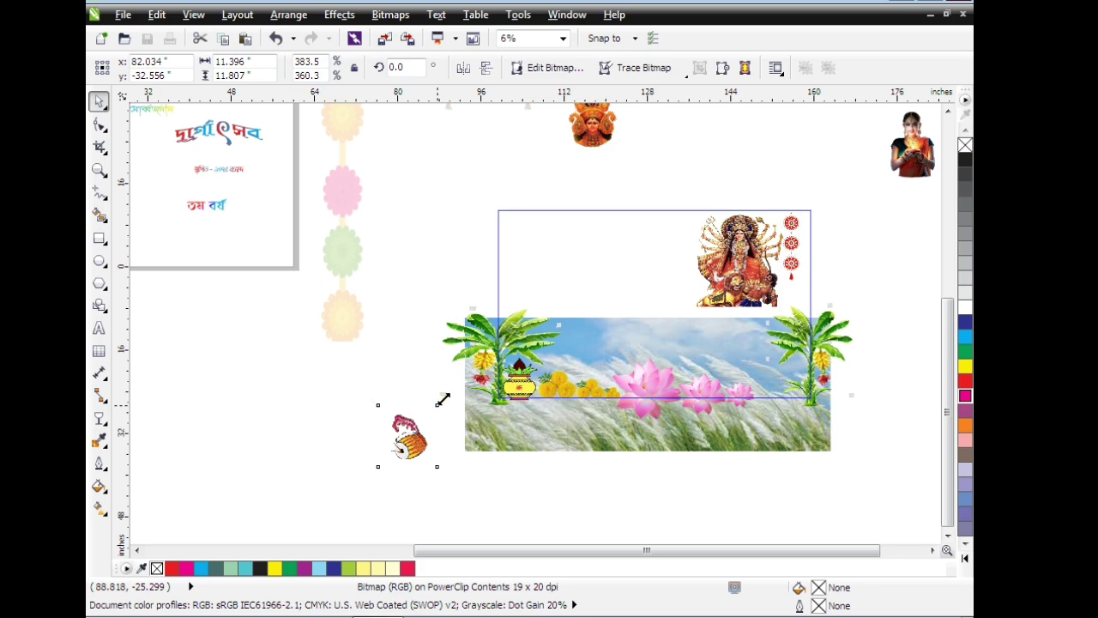
{"action": "left_click_drag", "start_coordinate": [443, 398], "coordinate": [434, 409]}
{"action": "left_click_drag", "start_coordinate": [420, 446], "coordinate": [781, 401]}
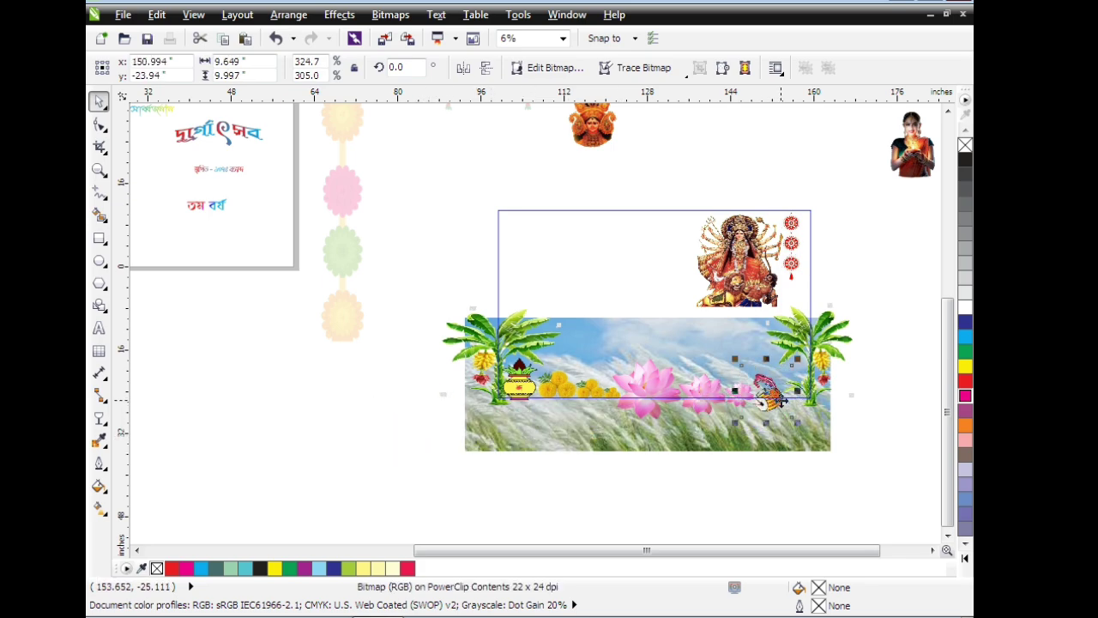
{"action": "scroll", "coordinate": [850, 469], "scroll_direction": "up", "scroll_amount": 1}
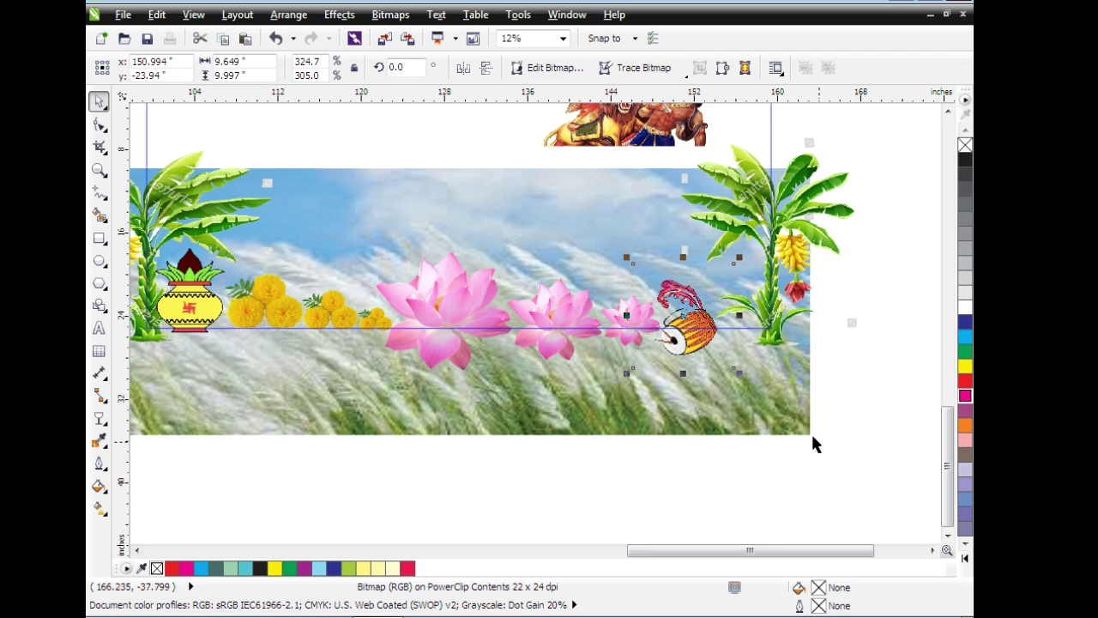
{"action": "left_click_drag", "start_coordinate": [739, 259], "coordinate": [713, 287]}
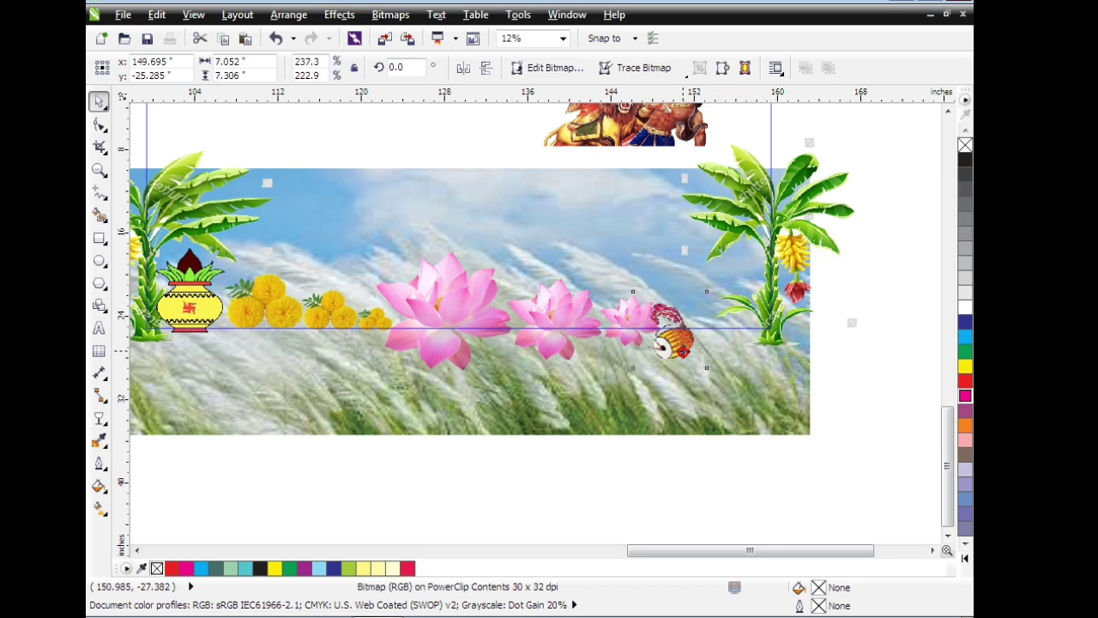
{"action": "mouse_move", "coordinate": [684, 354]}
{"action": "left_mouse_down"}
{"action": "mouse_move", "coordinate": [684, 330]}
{"action": "mouse_move", "coordinate": [699, 324]}
{"action": "left_mouse_up"}
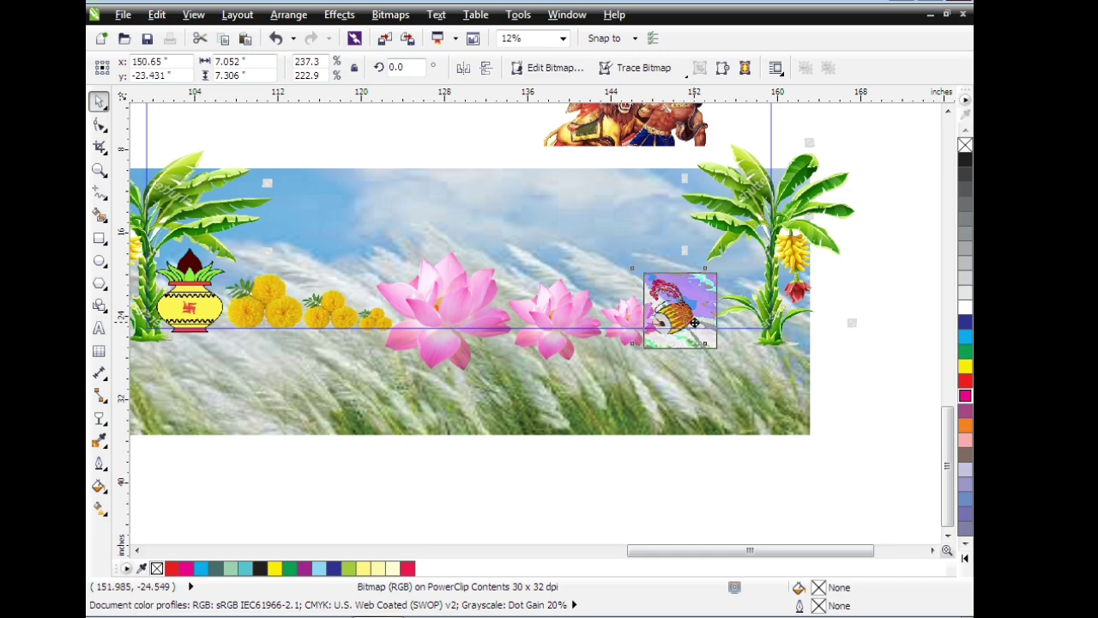
Close the gaps between the three lotuses and move the drum up against the smallest.
{"action": "left_click", "coordinate": [559, 319]}
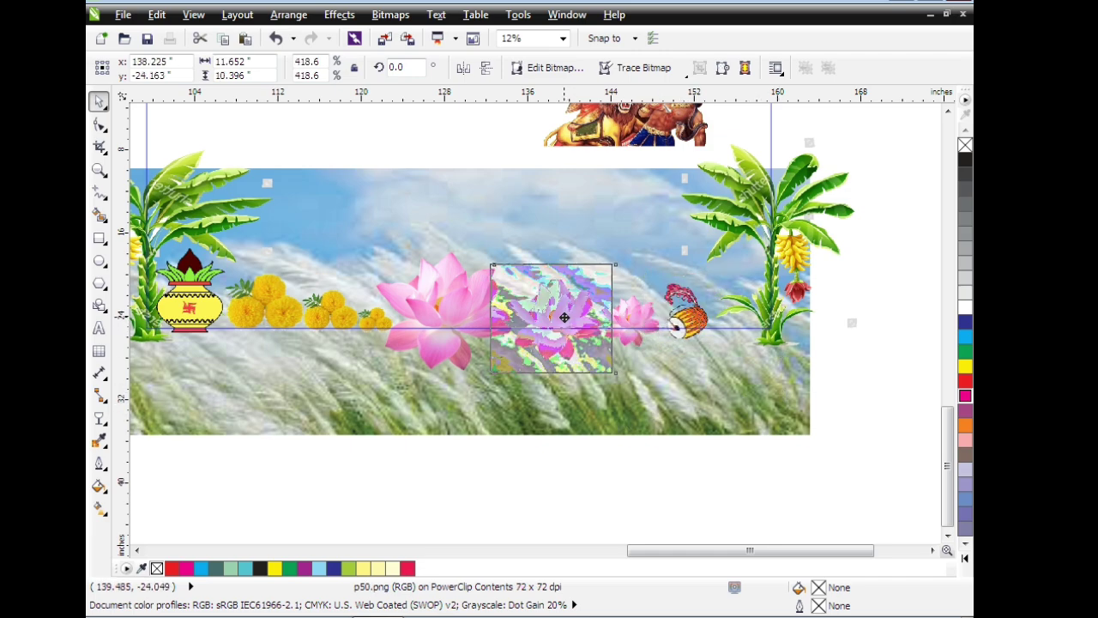
{"action": "left_click_drag", "start_coordinate": [564, 318], "coordinate": [564, 314]}
{"action": "left_click", "coordinate": [632, 323]}
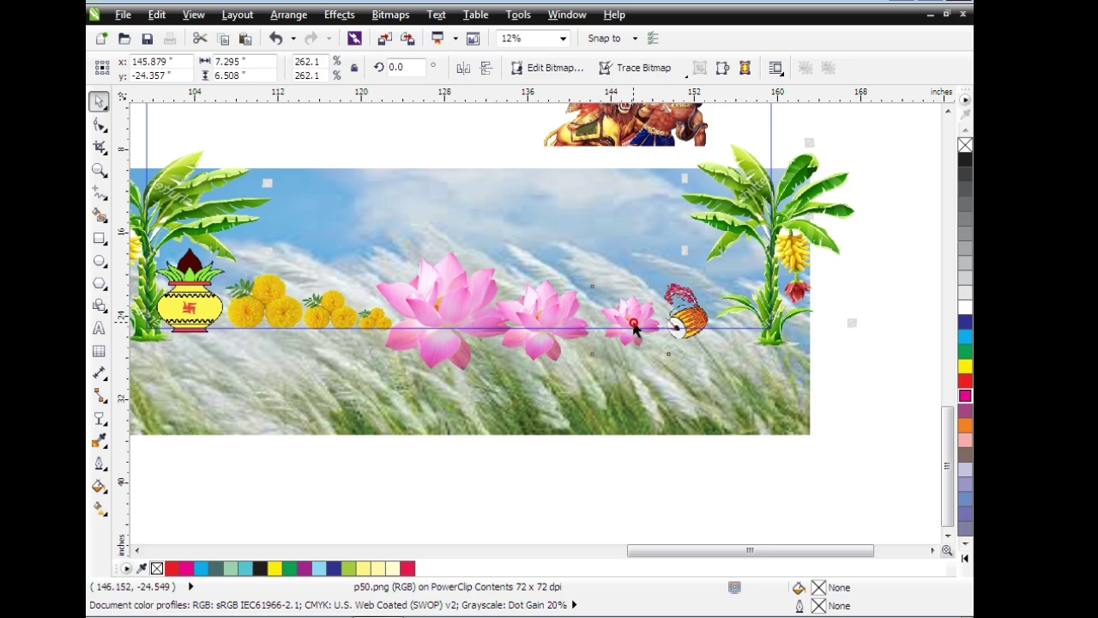
{"action": "left_click_drag", "start_coordinate": [633, 326], "coordinate": [631, 321]}
{"action": "left_click_drag", "start_coordinate": [619, 317], "coordinate": [620, 317]}
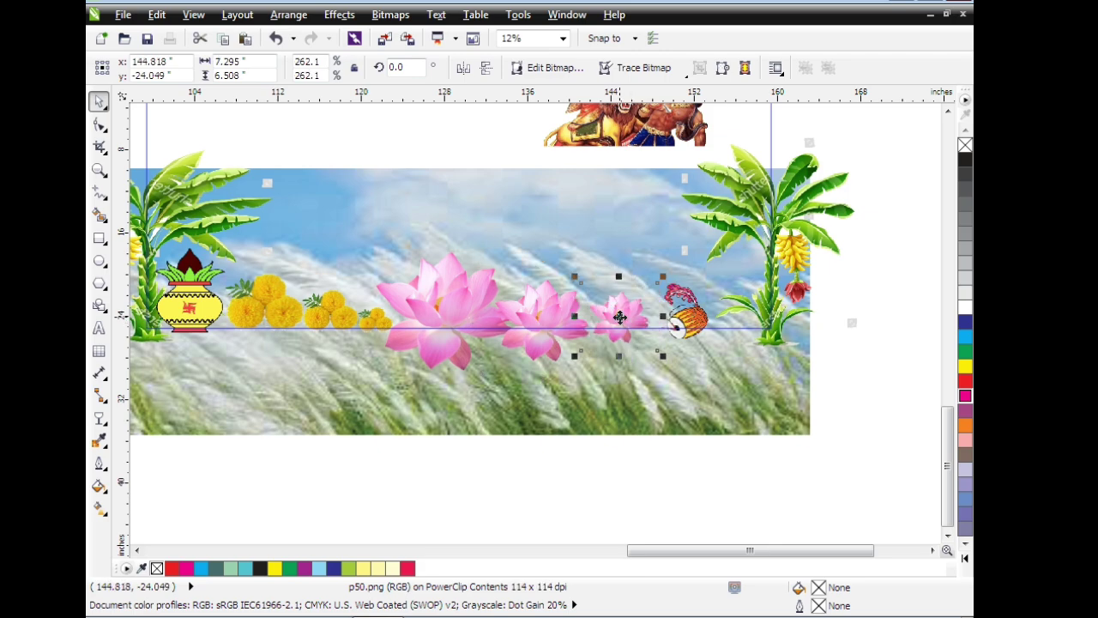
{"action": "left_click", "coordinate": [691, 322]}
{"action": "left_click_drag", "start_coordinate": [690, 322], "coordinate": [676, 319]}
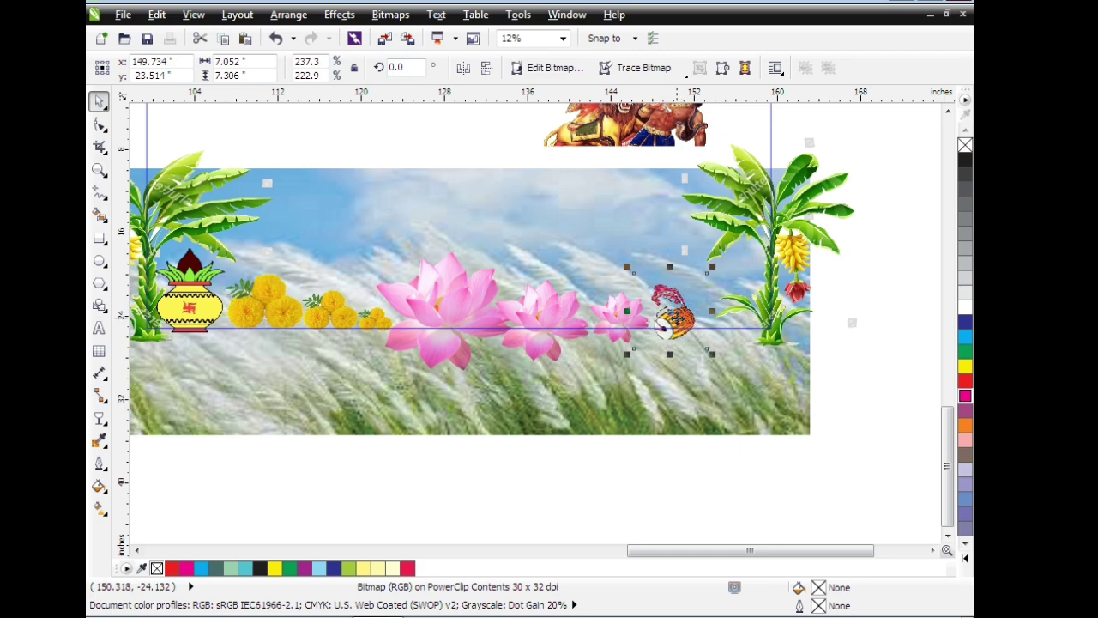
{"action": "left_click", "coordinate": [861, 431]}
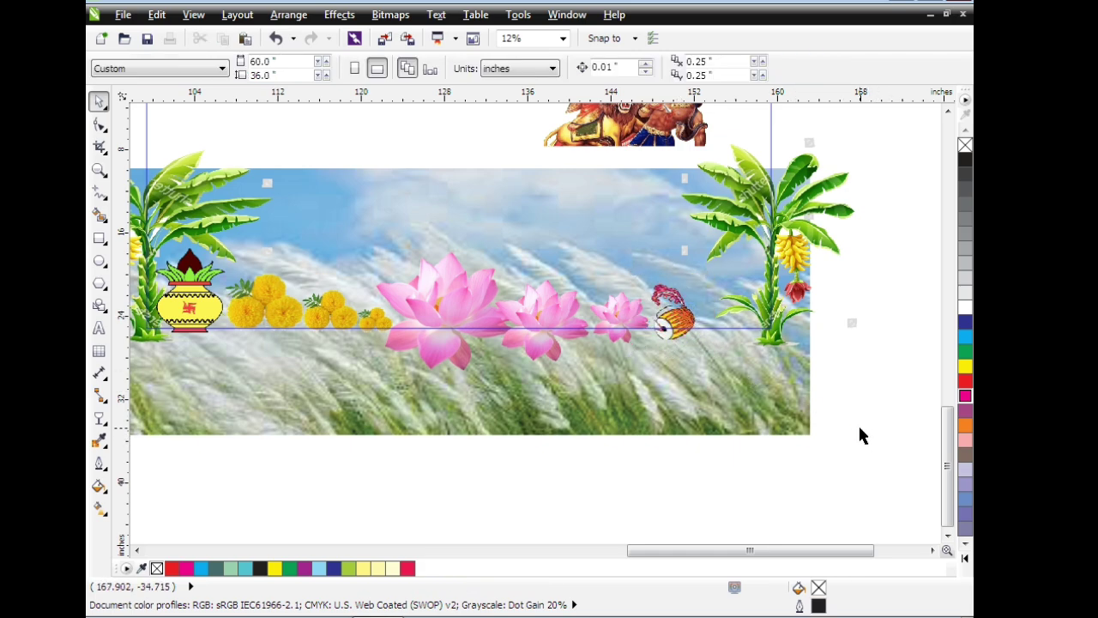
{"action": "scroll", "coordinate": [858, 428], "scroll_direction": "right", "scroll_amount": 1}
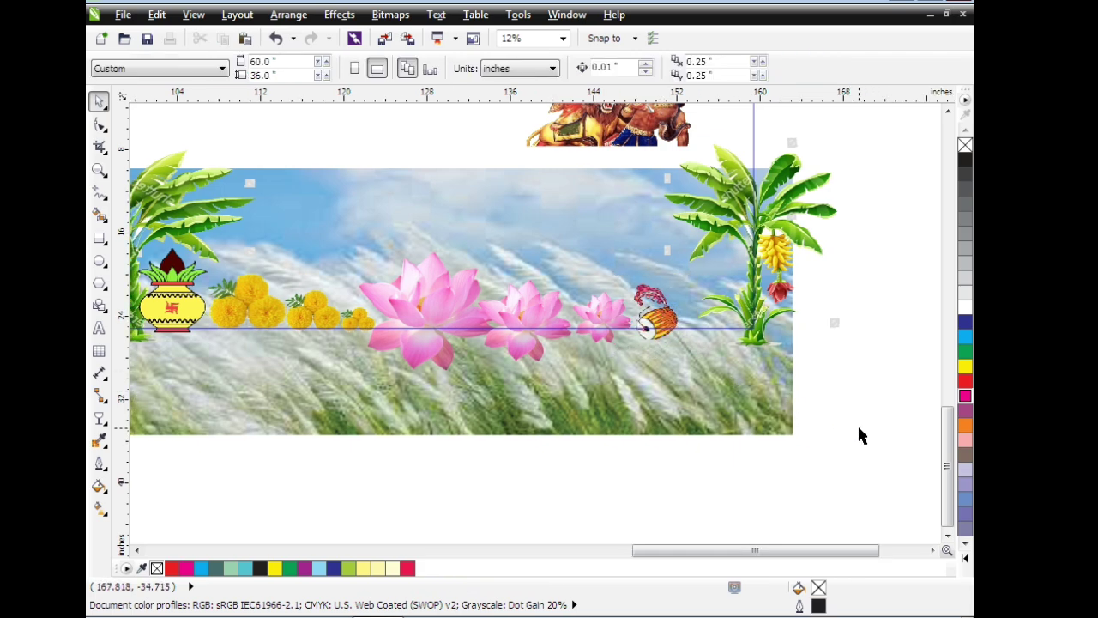
{"action": "scroll", "coordinate": [859, 429], "scroll_direction": "down", "scroll_amount": 1}
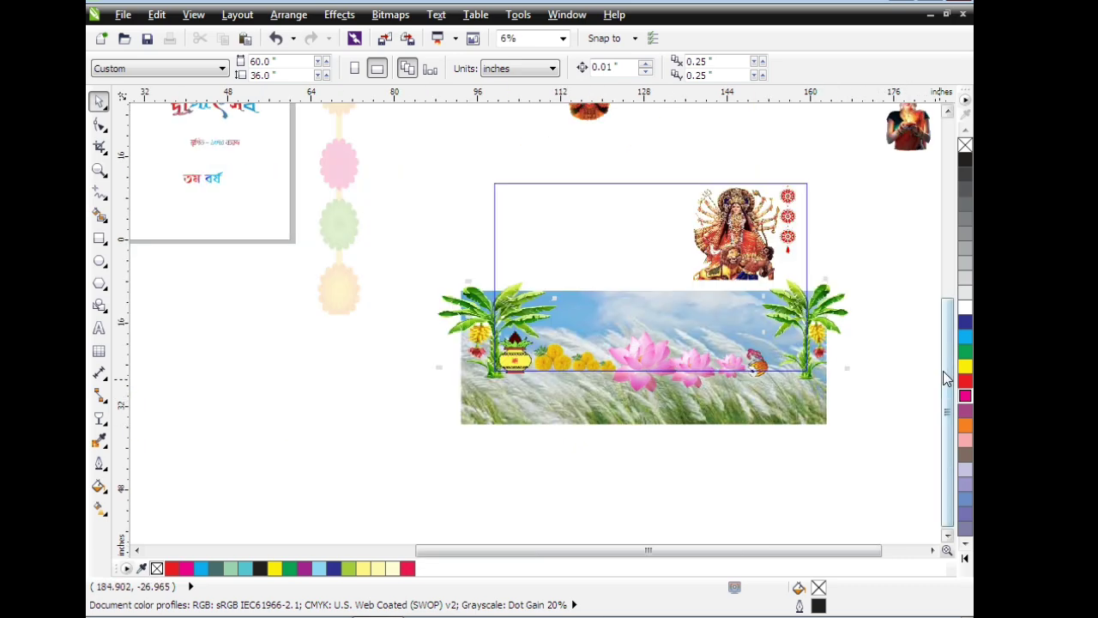
{"action": "left_click_drag", "start_coordinate": [944, 371], "coordinate": [947, 345]}
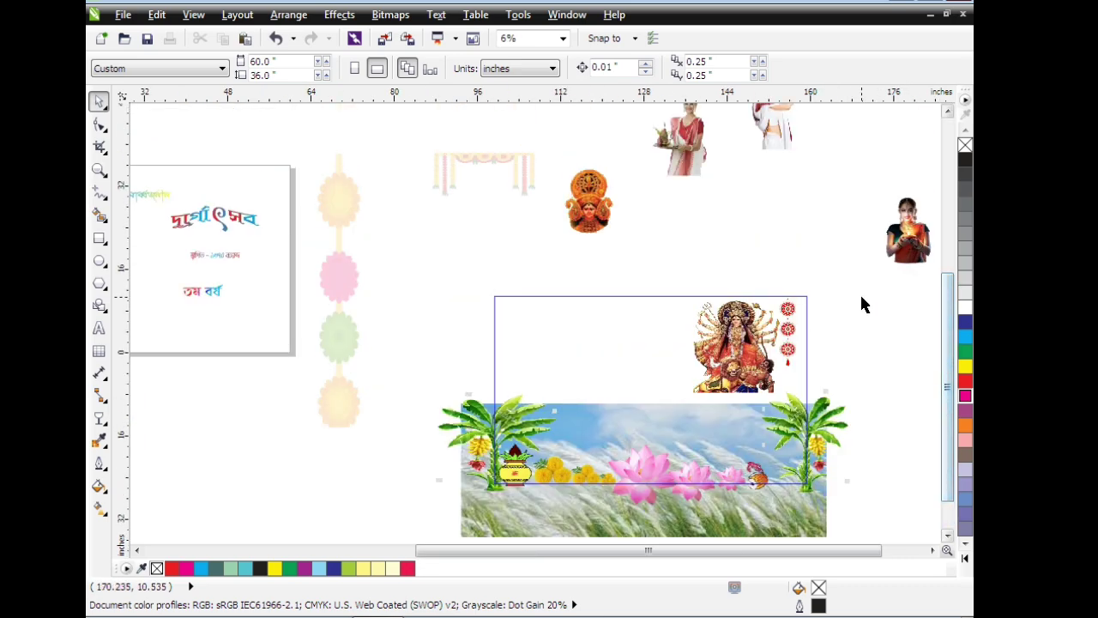
{"action": "left_click", "coordinate": [782, 140]}
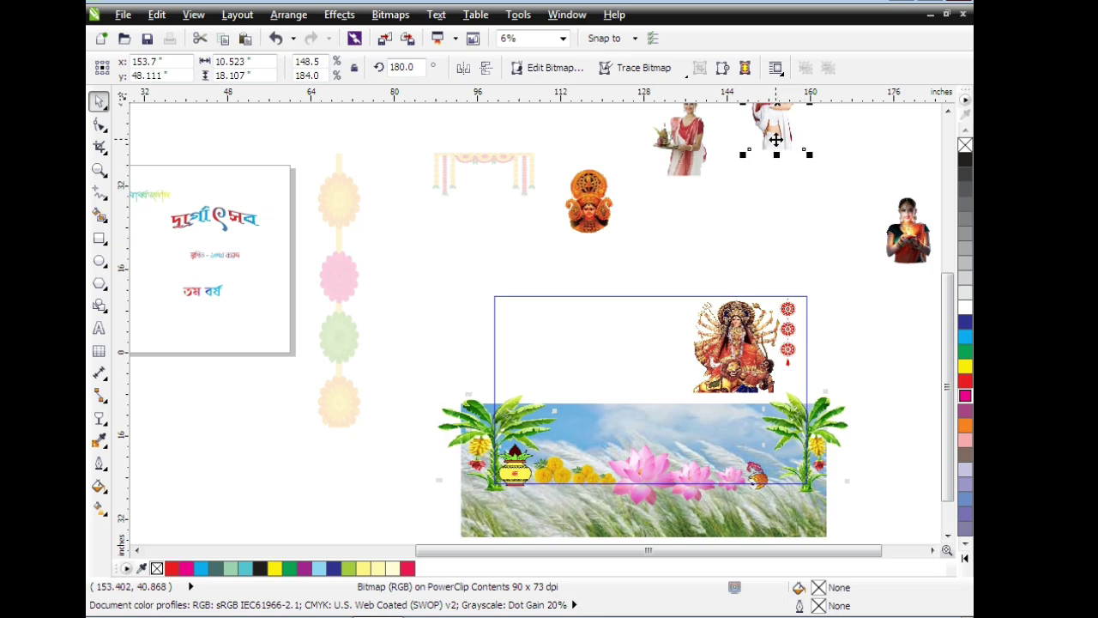
Drag the conch-blowing woman onto the banner's left side, undoing an accidental kalash move.
{"action": "left_click_drag", "start_coordinate": [775, 139], "coordinate": [521, 475]}
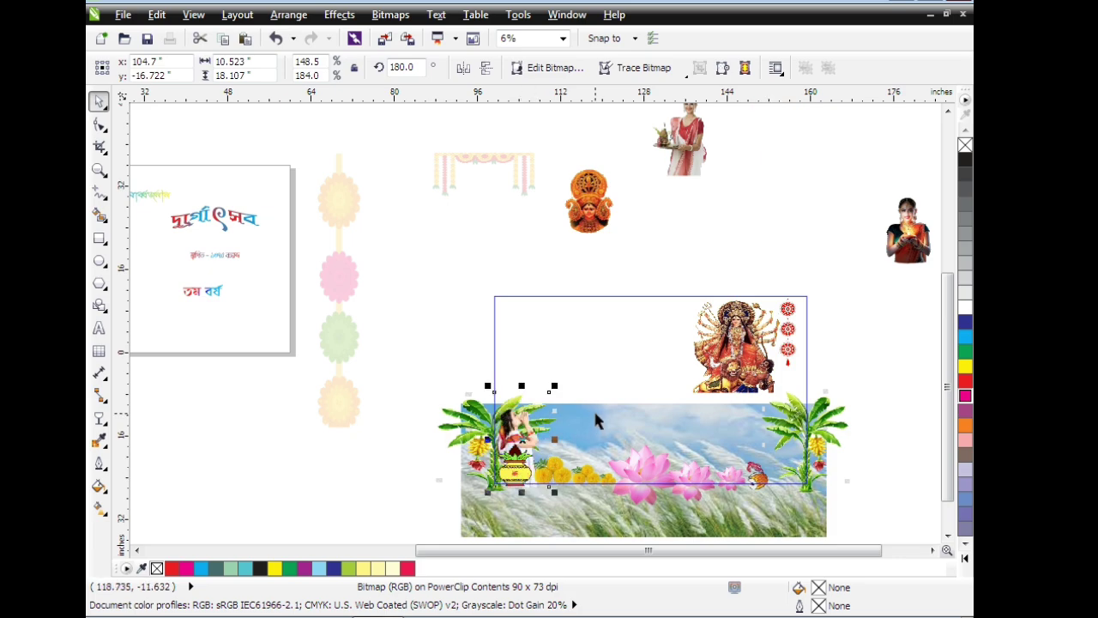
{"action": "scroll", "coordinate": [594, 415], "scroll_direction": "up", "scroll_amount": 1}
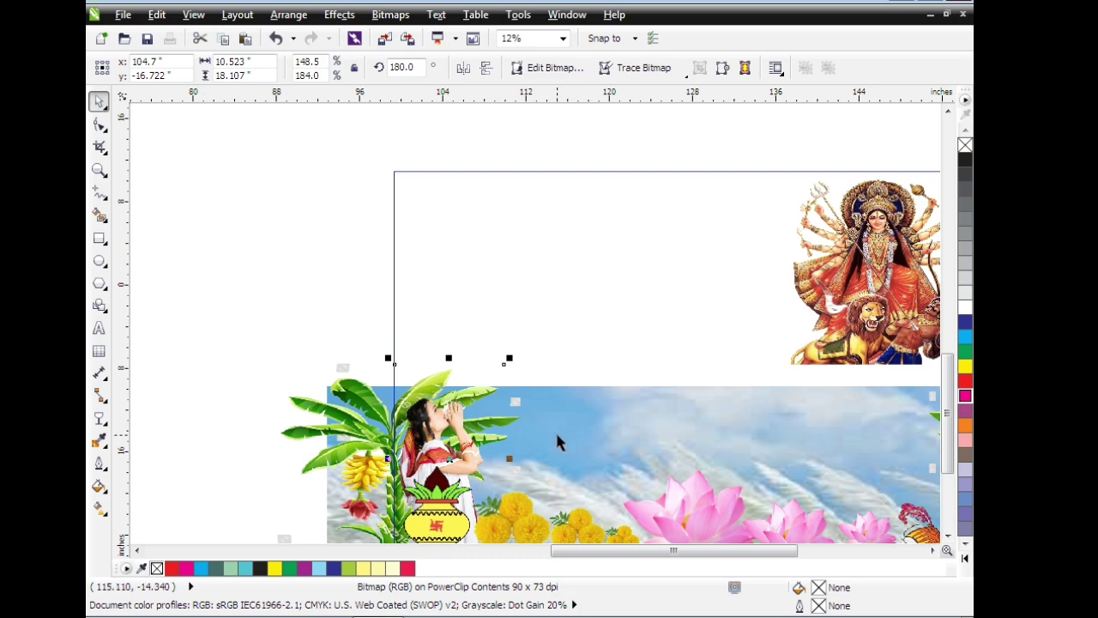
{"action": "left_click", "coordinate": [436, 466]}
{"action": "left_click_drag", "start_coordinate": [436, 466], "coordinate": [429, 459]}
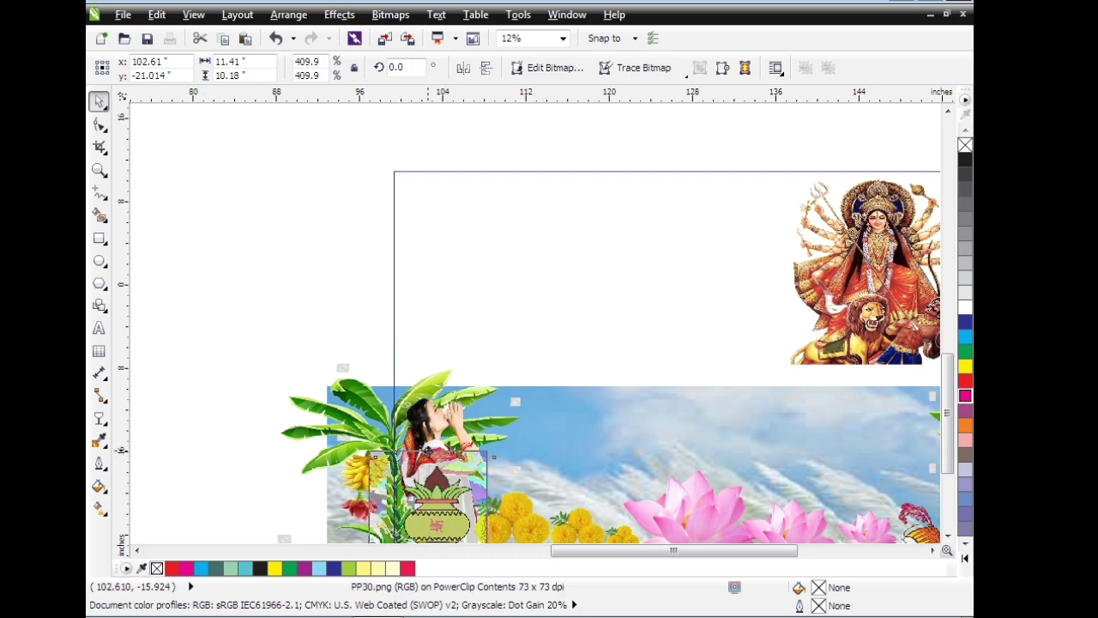
{"action": "key", "text": "ctrl+z"}
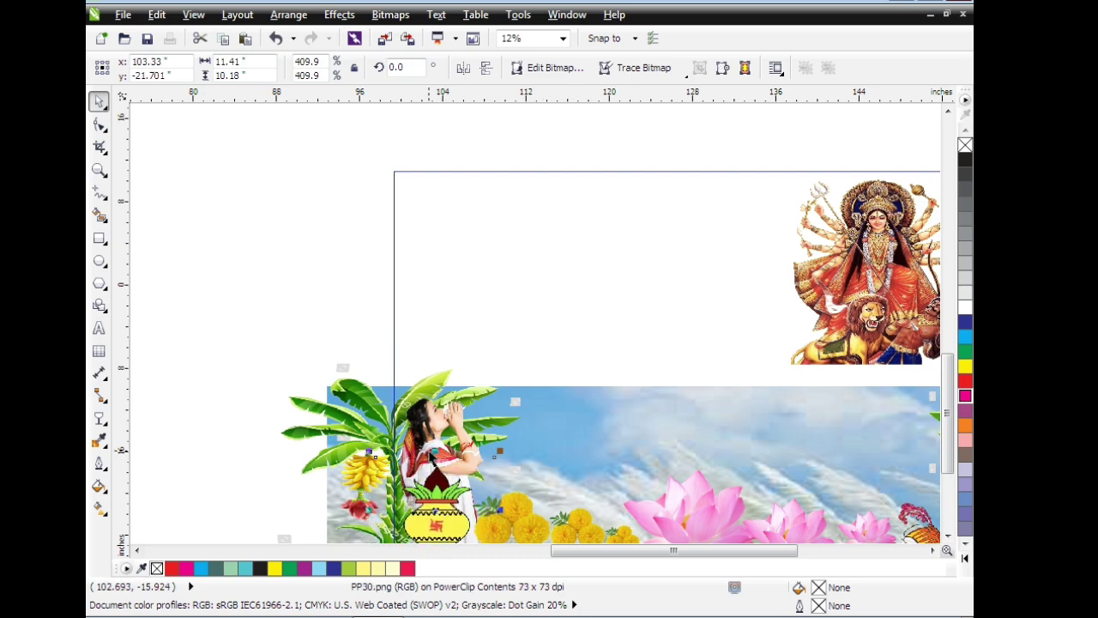
{"action": "left_click", "coordinate": [307, 284]}
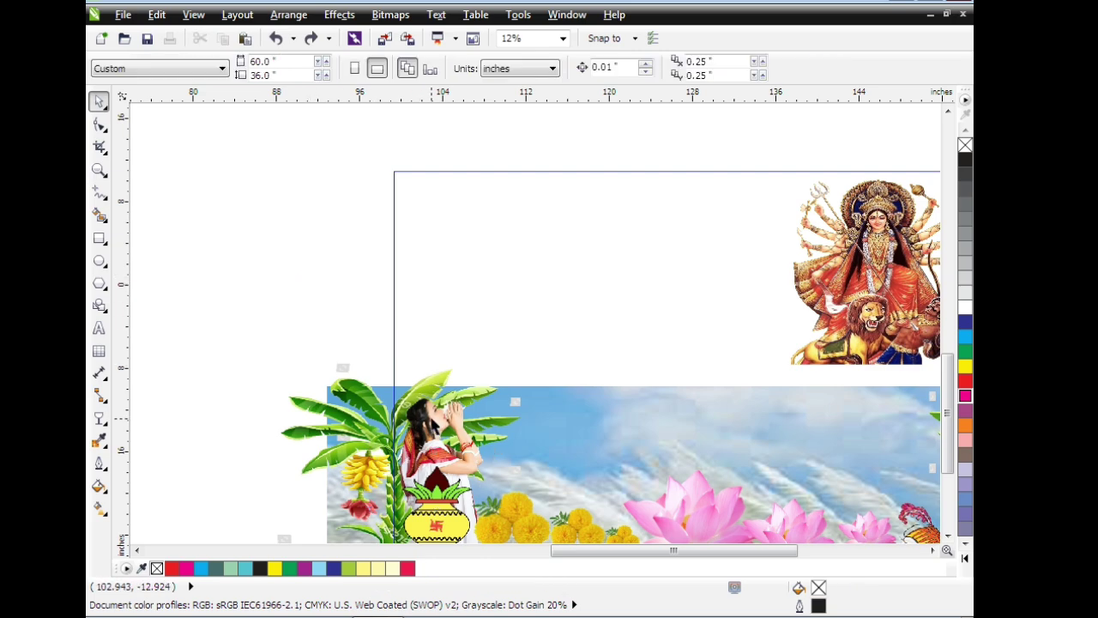
Nudge the conch-blowing woman into place and enlarge her slightly.
{"action": "left_click", "coordinate": [432, 418], "text": "ctrl"}
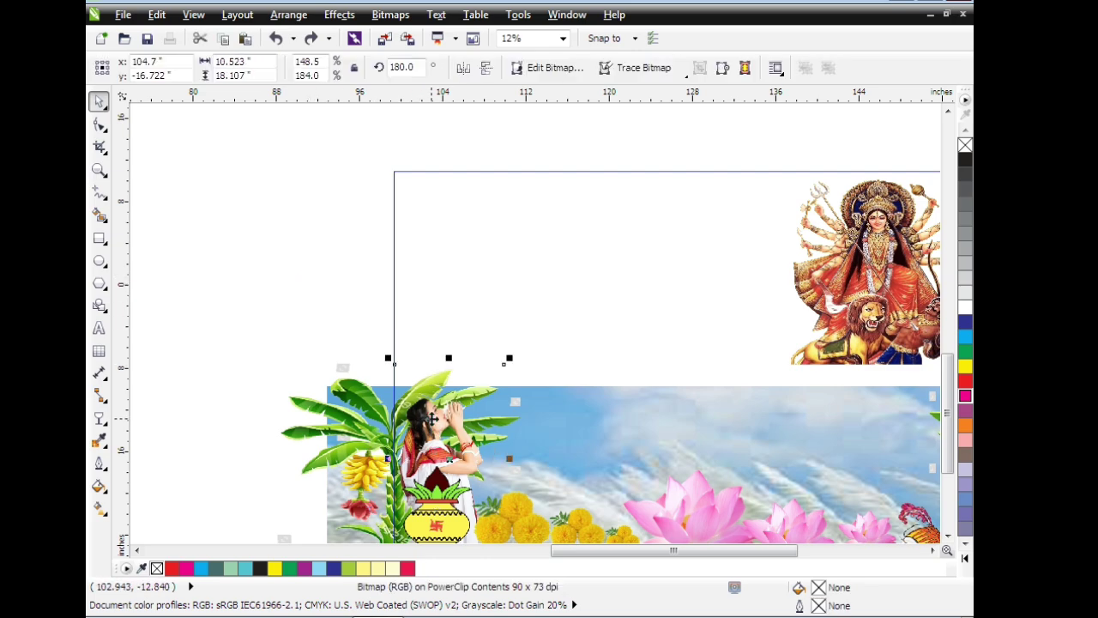
{"action": "left_click_drag", "start_coordinate": [433, 417], "coordinate": [426, 418]}
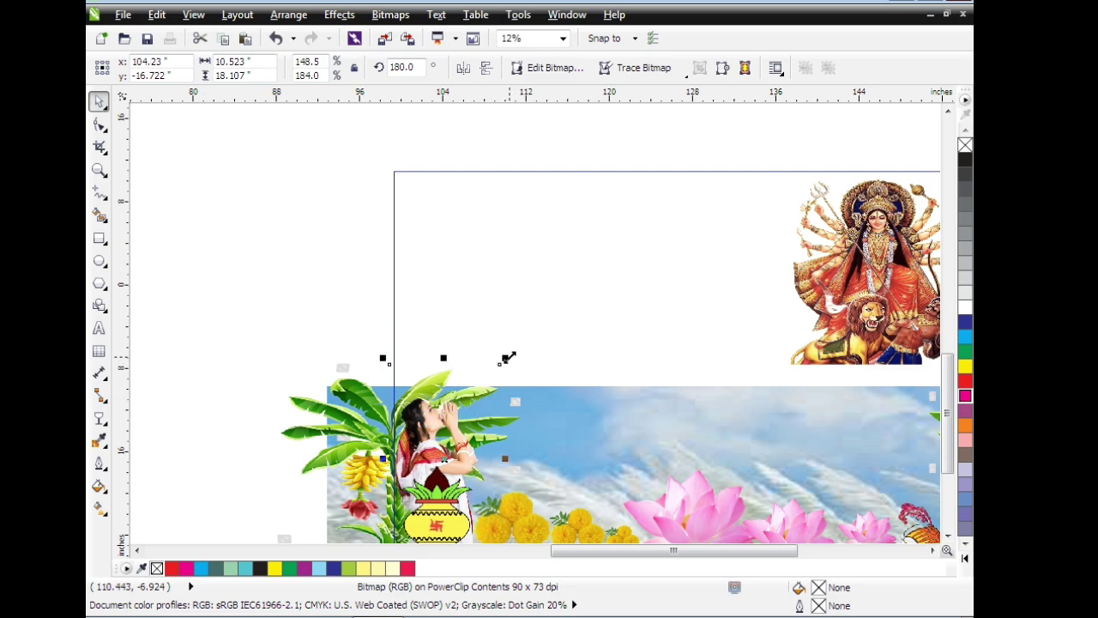
{"action": "left_click_drag", "start_coordinate": [508, 356], "coordinate": [520, 335]}
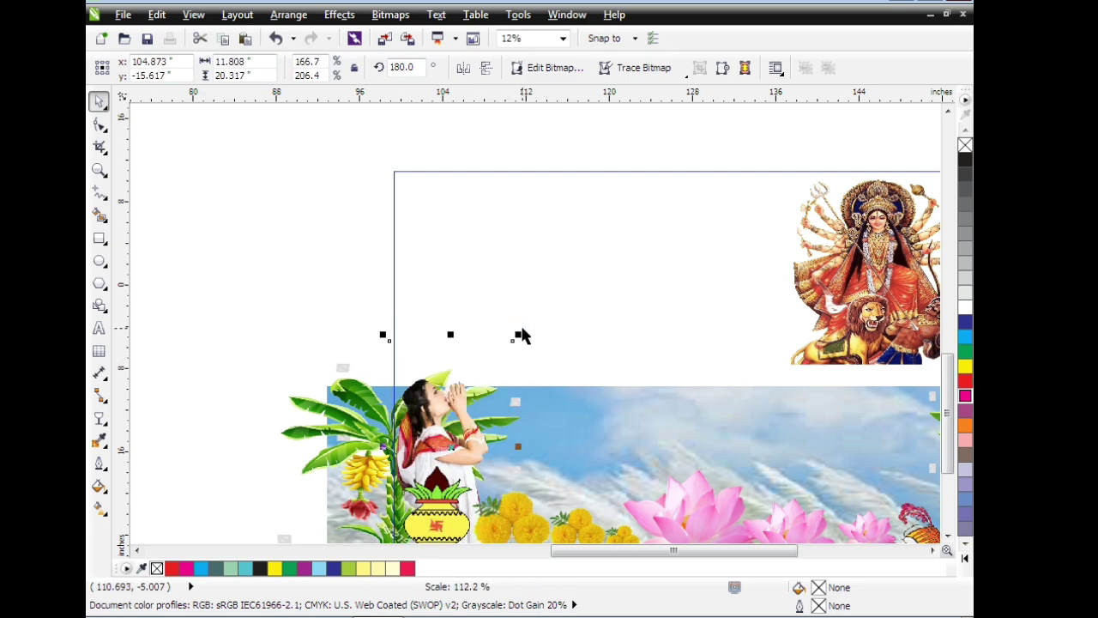
{"action": "left_click", "coordinate": [309, 265]}
{"action": "scroll", "coordinate": [704, 373], "scroll_direction": "down", "scroll_amount": 1}
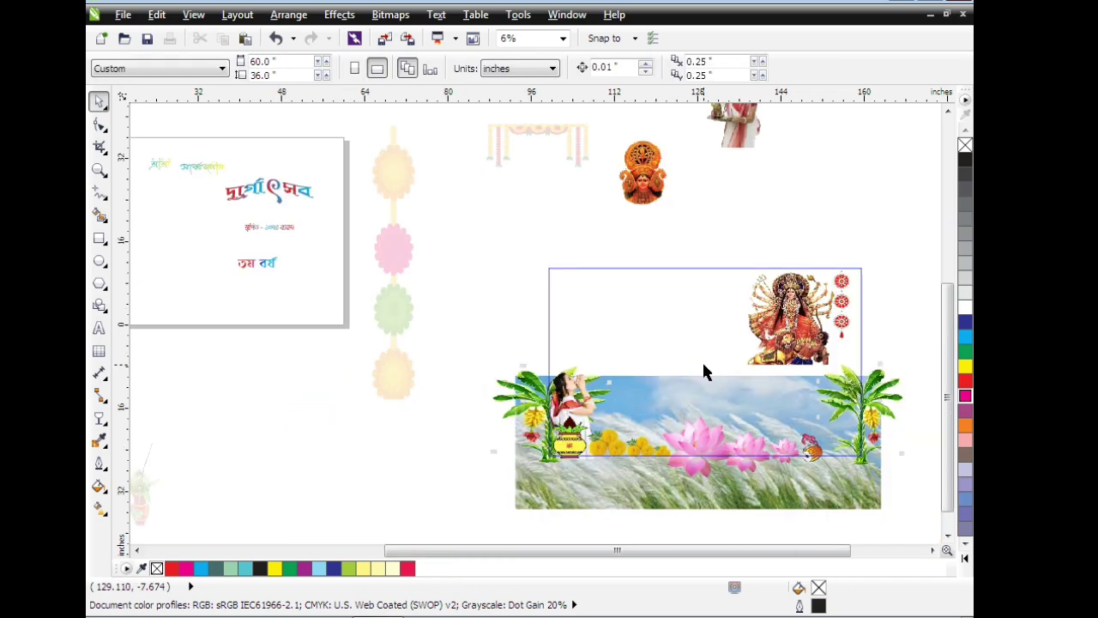
Move the puja-plate woman to the banner's lower right by the banana tree and enlarge her.
{"action": "left_click", "coordinate": [750, 124]}
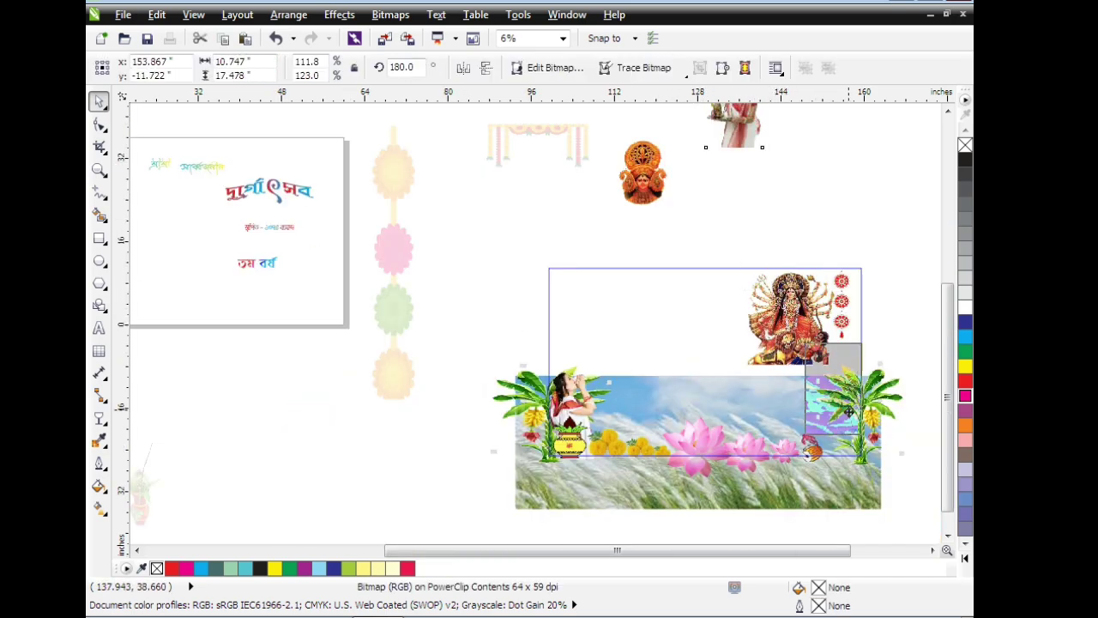
{"action": "left_click_drag", "start_coordinate": [750, 124], "coordinate": [856, 438]}
{"action": "scroll", "coordinate": [884, 358], "scroll_direction": "up", "scroll_amount": 1}
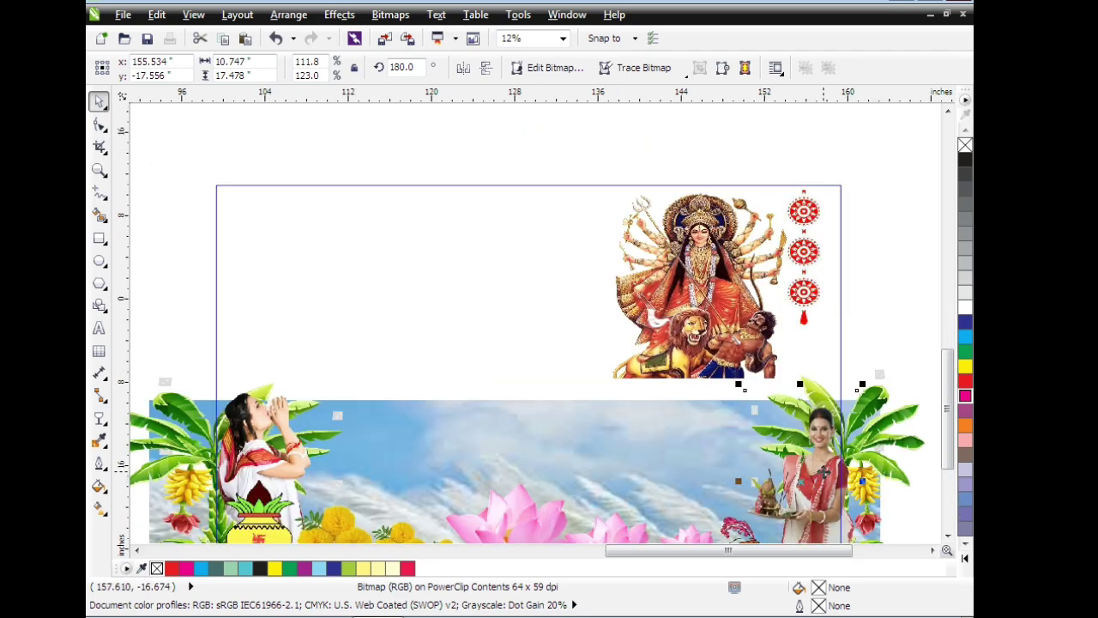
{"action": "left_click_drag", "start_coordinate": [825, 469], "coordinate": [810, 465]}
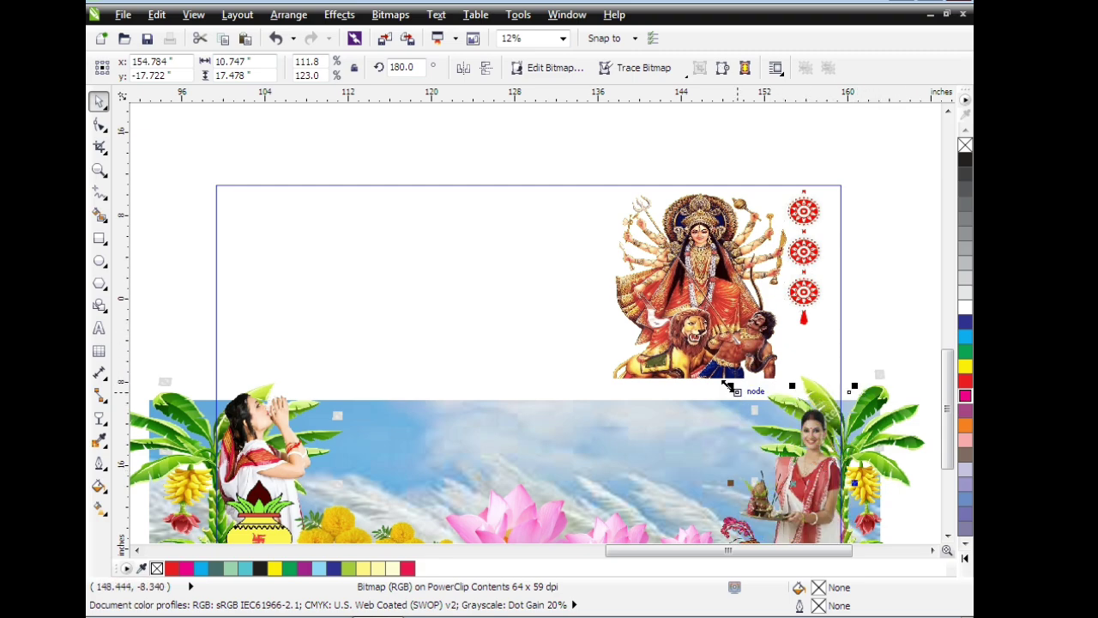
{"action": "left_click_drag", "start_coordinate": [730, 386], "coordinate": [716, 363]}
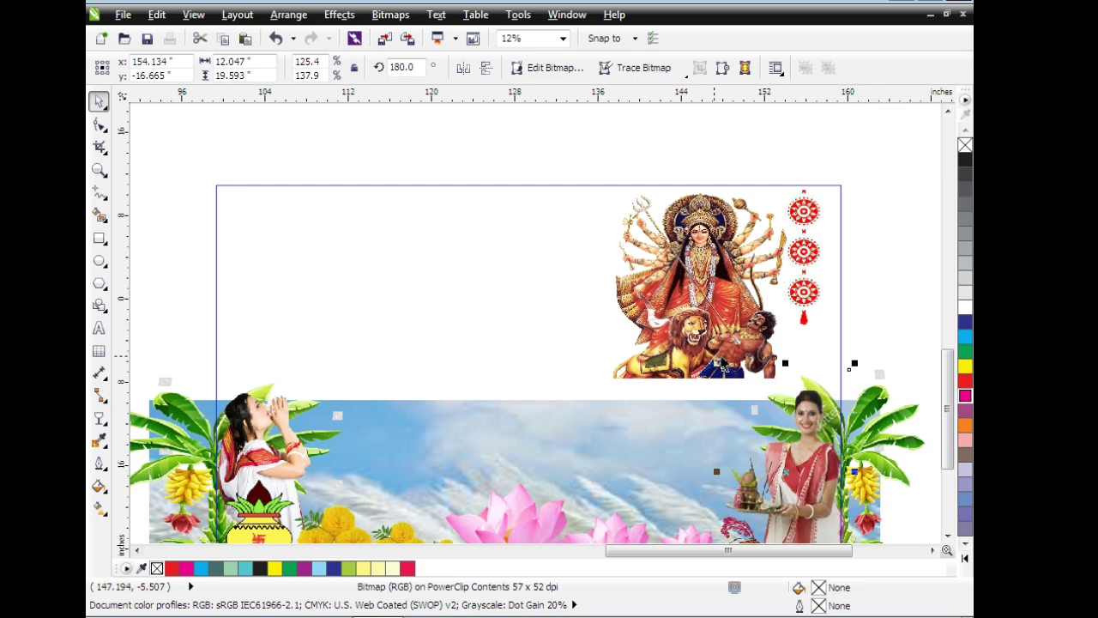
{"action": "left_click", "coordinate": [884, 297]}
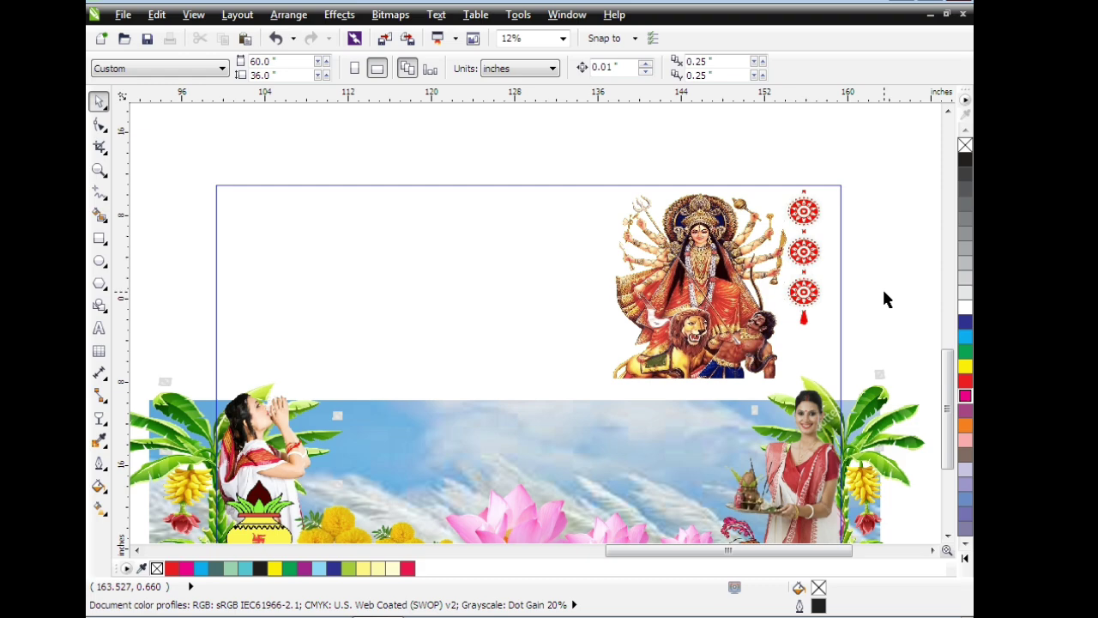
{"action": "scroll", "coordinate": [882, 286], "scroll_direction": "down", "scroll_amount": 2}
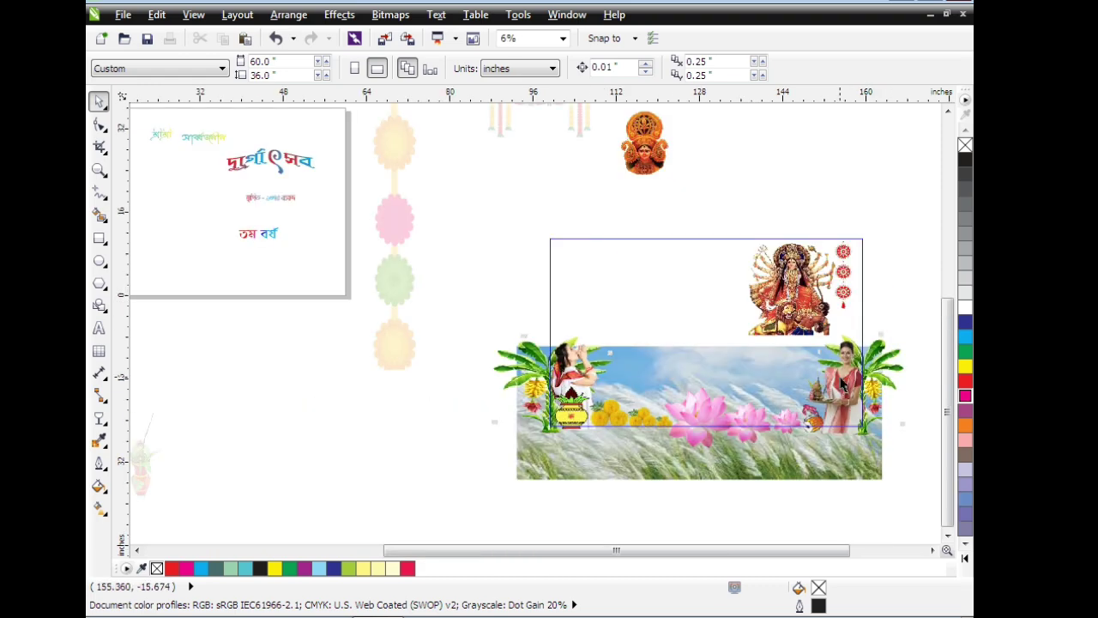
Nudge the plate-holding woman up and right, then slightly down, into final position.
{"action": "left_click", "coordinate": [843, 385]}
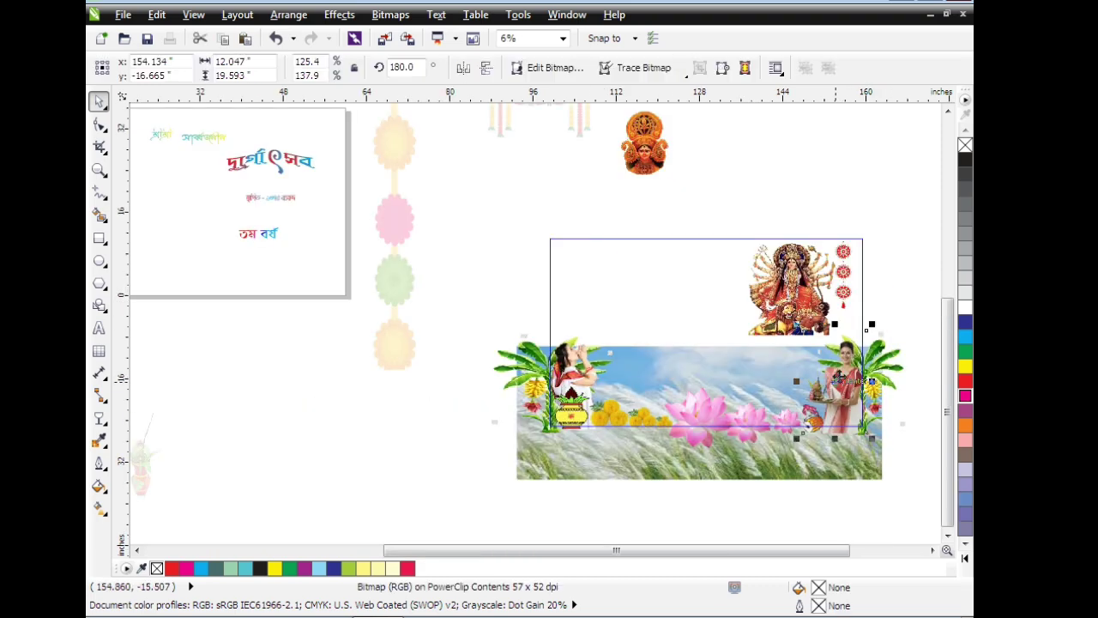
{"action": "left_click_drag", "start_coordinate": [839, 380], "coordinate": [845, 361]}
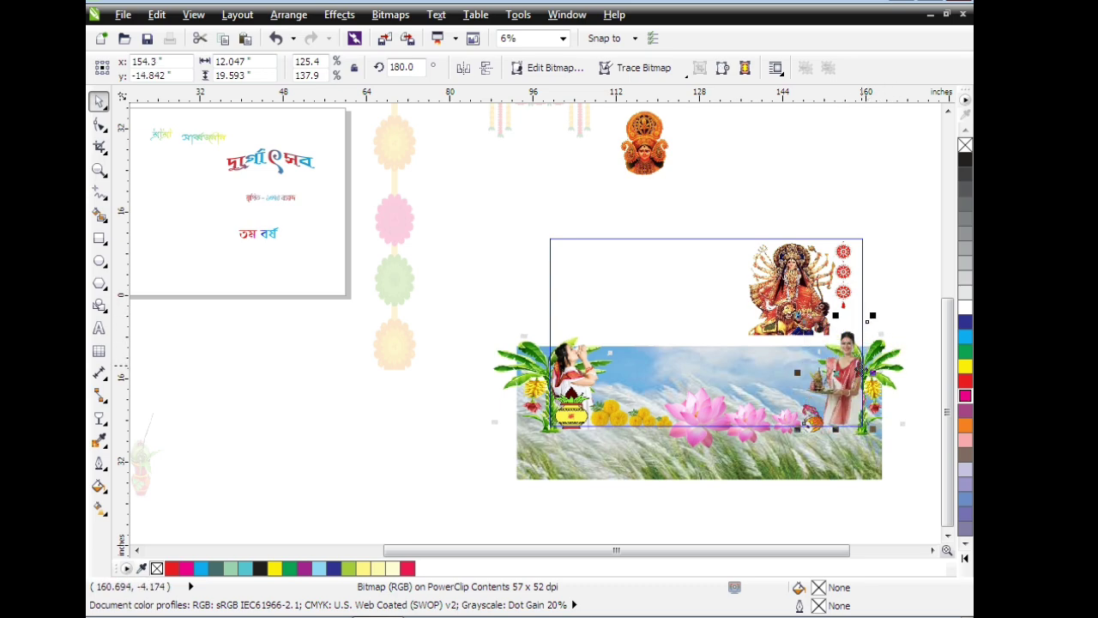
{"action": "left_click_drag", "start_coordinate": [864, 347], "coordinate": [865, 350]}
{"action": "left_click", "coordinate": [895, 273]}
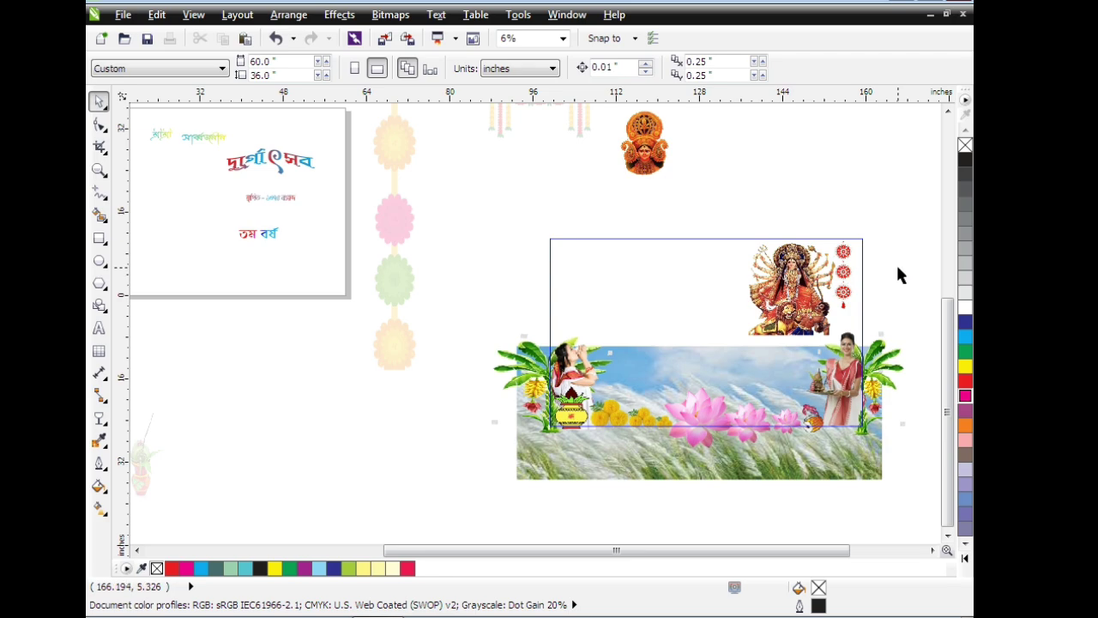
{"action": "scroll", "coordinate": [895, 263], "scroll_direction": "down", "scroll_amount": 1}
Place the lamp-holding girl beside the plate-holding woman on the banner's right.
{"action": "left_click", "coordinate": [930, 219]}
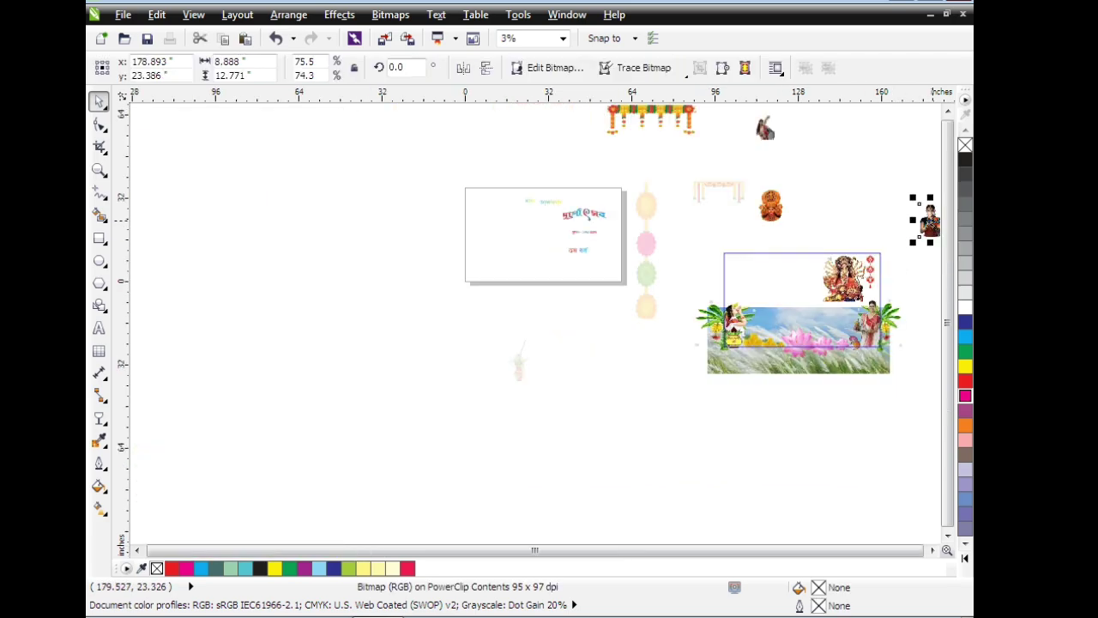
{"action": "left_click_drag", "start_coordinate": [928, 216], "coordinate": [849, 326]}
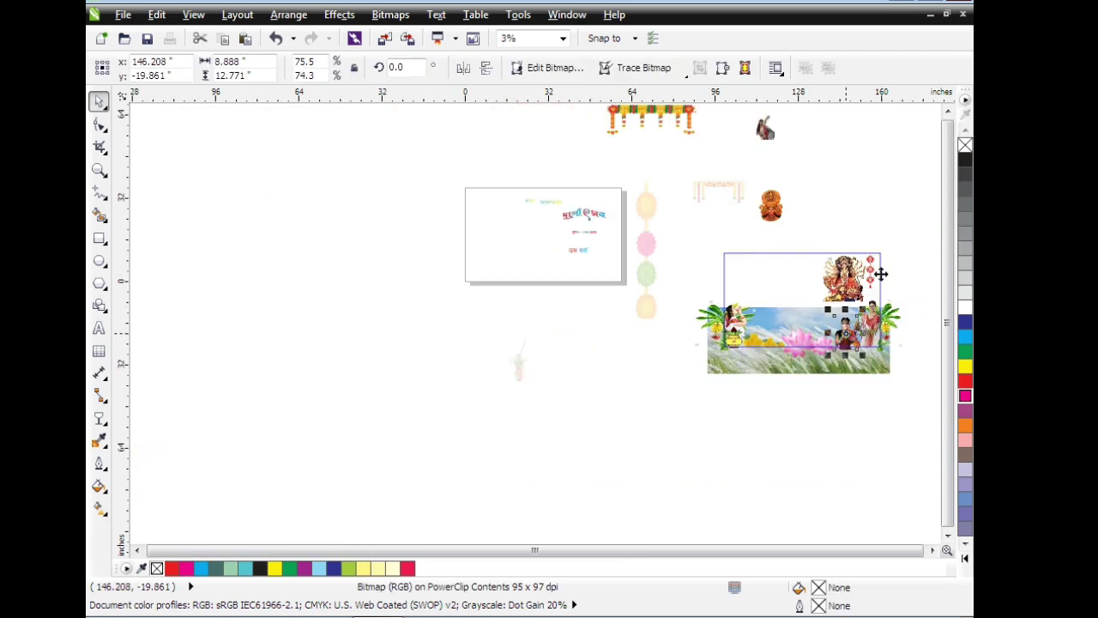
{"action": "scroll", "coordinate": [883, 269], "scroll_direction": "up", "scroll_amount": 1}
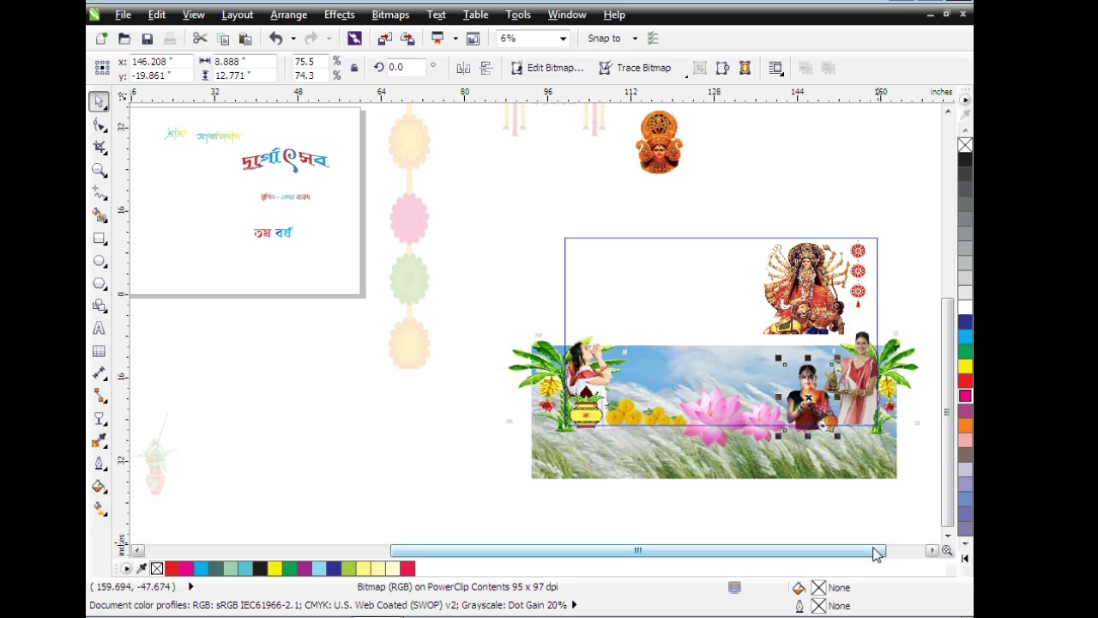
{"action": "scroll", "coordinate": [870, 550], "scroll_direction": "right", "scroll_amount": 2}
{"action": "scroll", "coordinate": [892, 426], "scroll_direction": "up", "scroll_amount": 1}
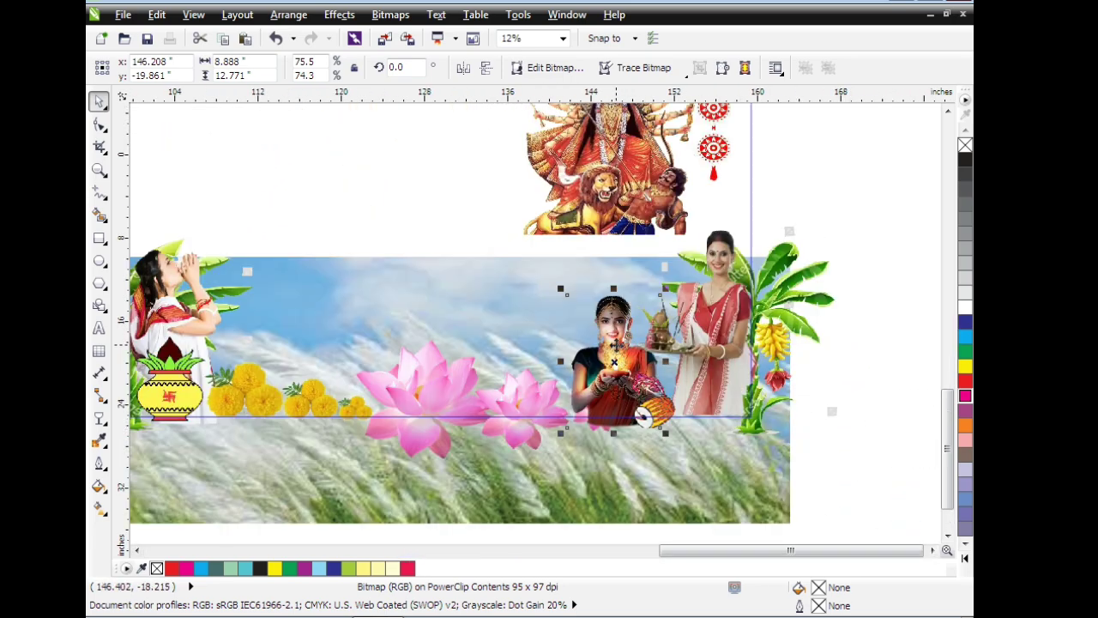
{"action": "mouse_move", "coordinate": [615, 345]}
{"action": "left_mouse_down"}
{"action": "mouse_move", "coordinate": [631, 350]}
{"action": "mouse_move", "coordinate": [619, 350]}
{"action": "left_mouse_up"}
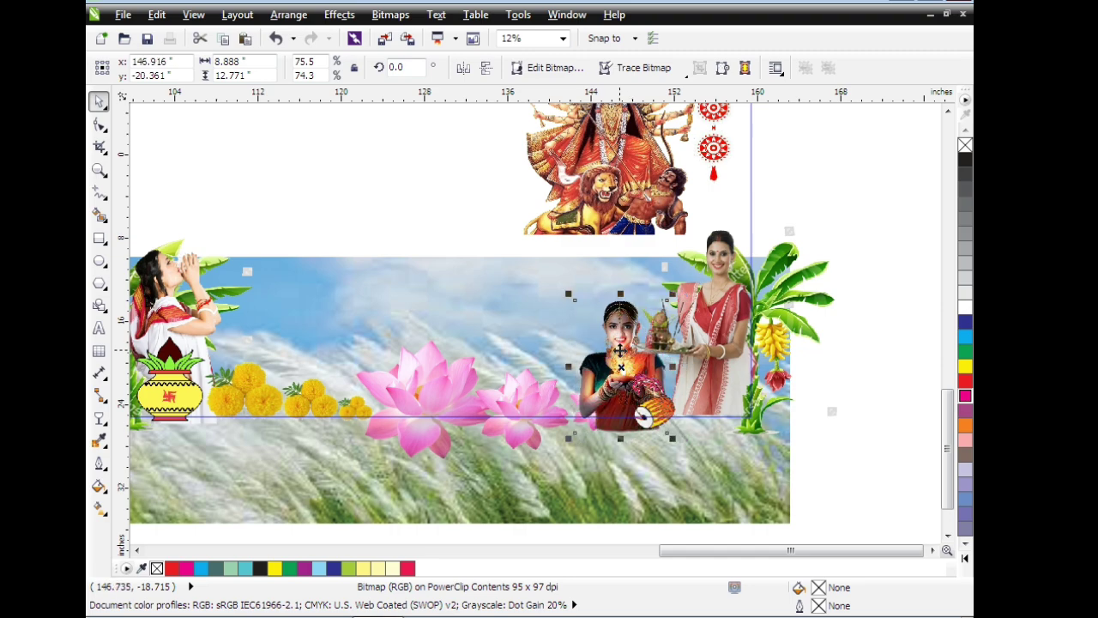
Scale the plate-holding woman and the lamp-holding girl down slightly.
{"action": "left_click", "coordinate": [726, 307]}
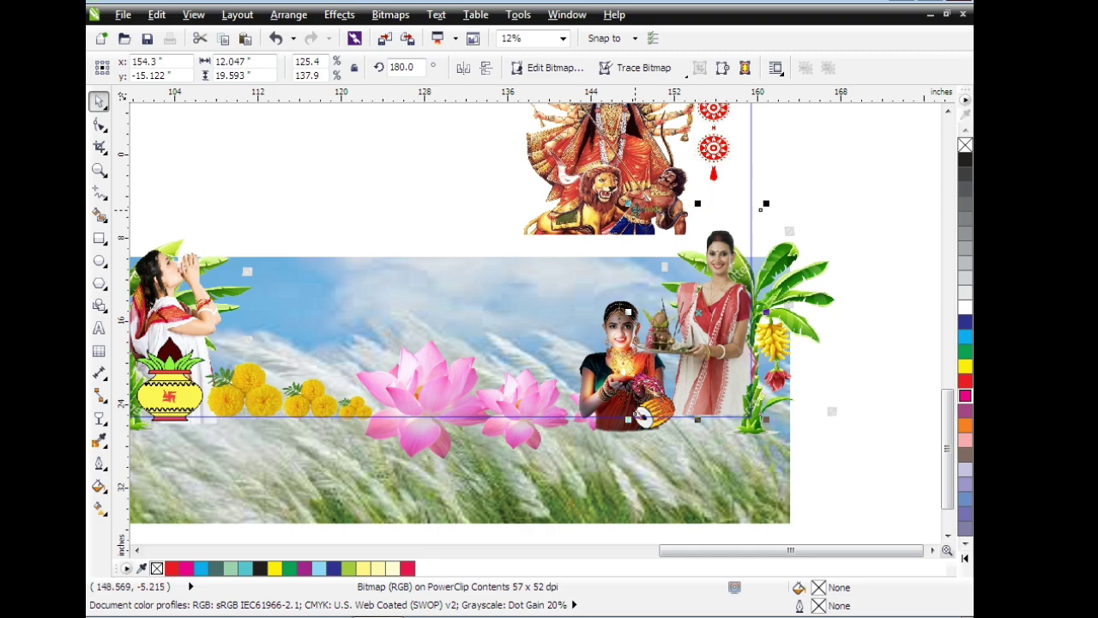
{"action": "left_click_drag", "start_coordinate": [635, 206], "coordinate": [647, 229]}
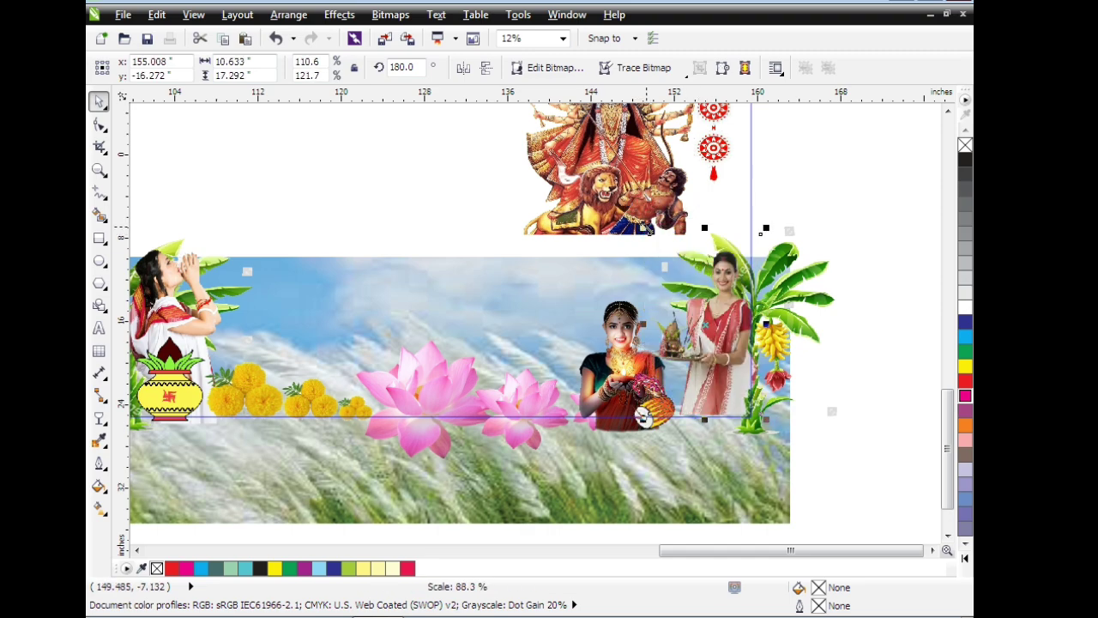
{"action": "left_click", "coordinate": [625, 330]}
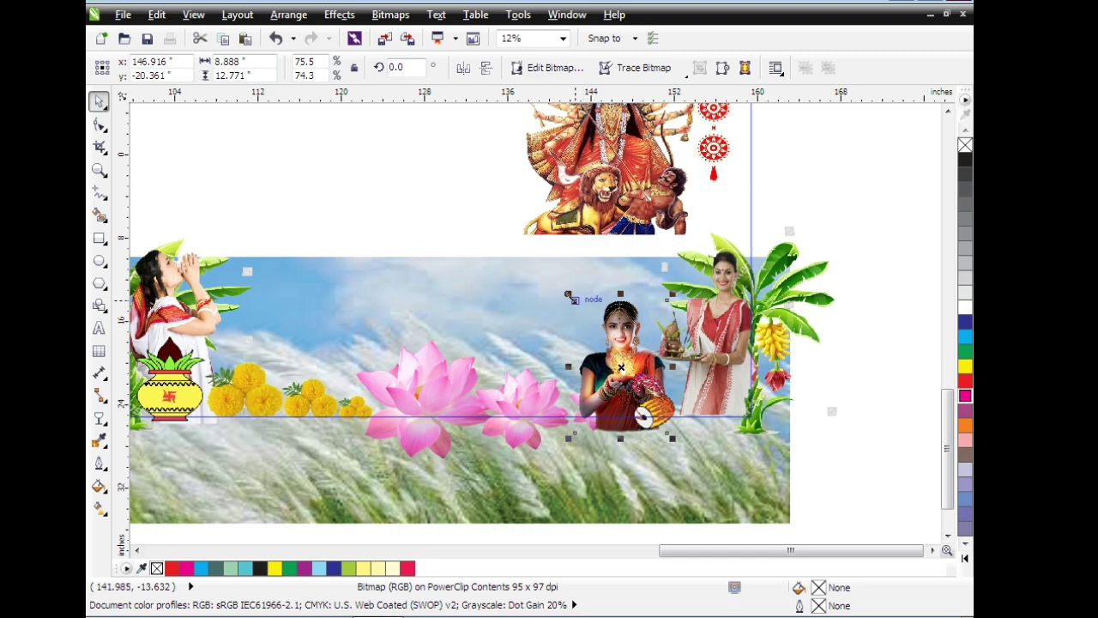
{"action": "mouse_move", "coordinate": [568, 297]}
{"action": "left_mouse_down"}
{"action": "mouse_move", "coordinate": [576, 303]}
{"action": "mouse_move", "coordinate": [571, 277]}
{"action": "left_mouse_up"}
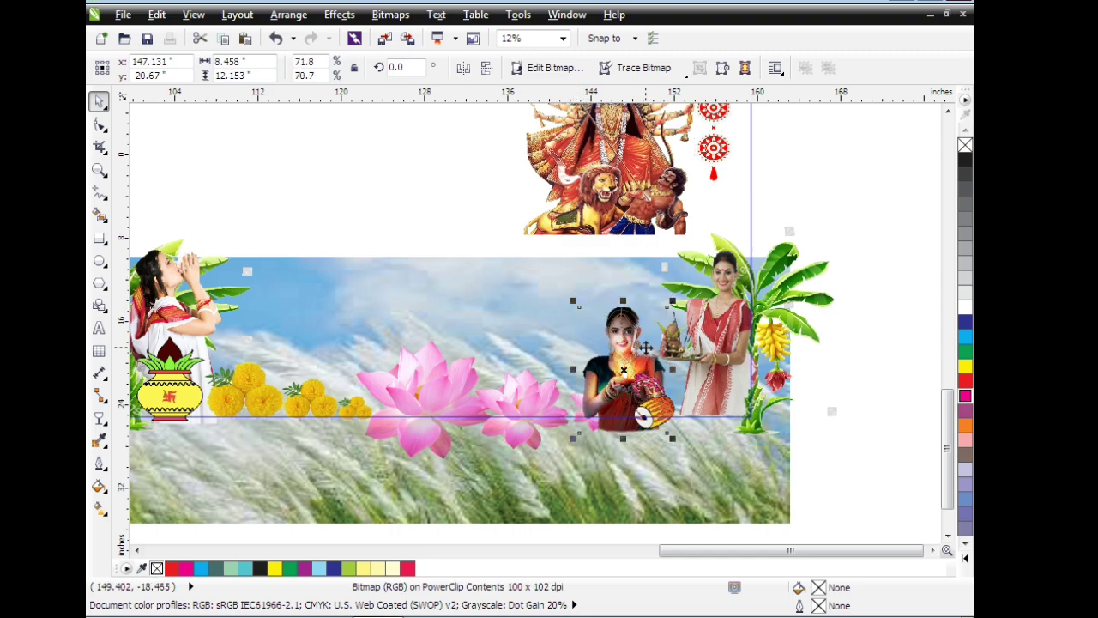
{"action": "left_click", "coordinate": [659, 411]}
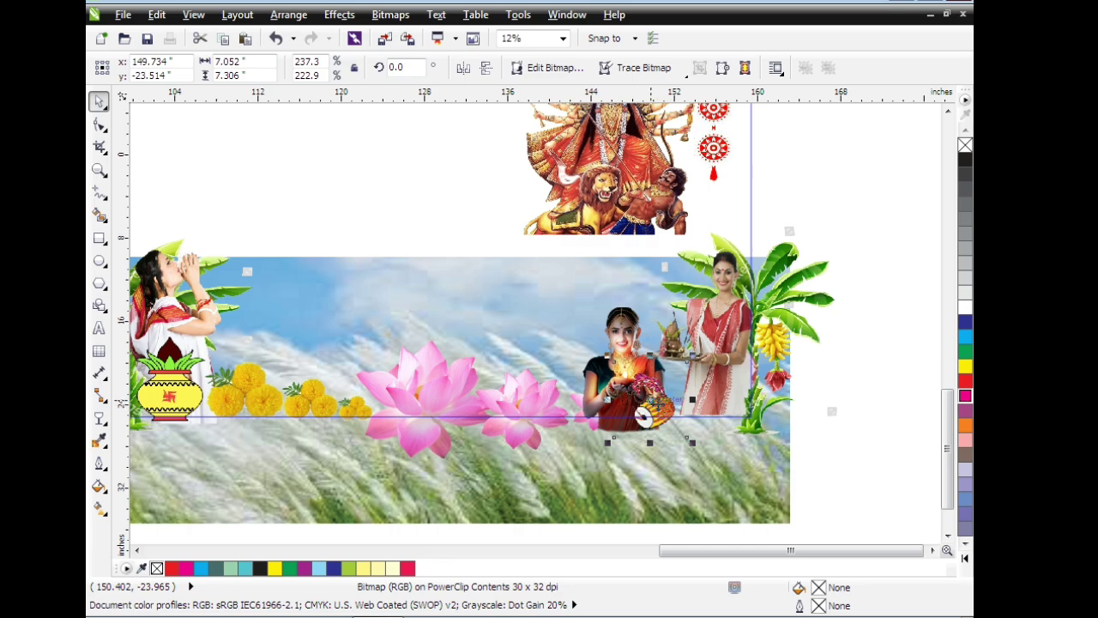
Shrink the left and right lotuses and move the small lotus into a row beside them.
{"action": "left_click", "coordinate": [444, 391]}
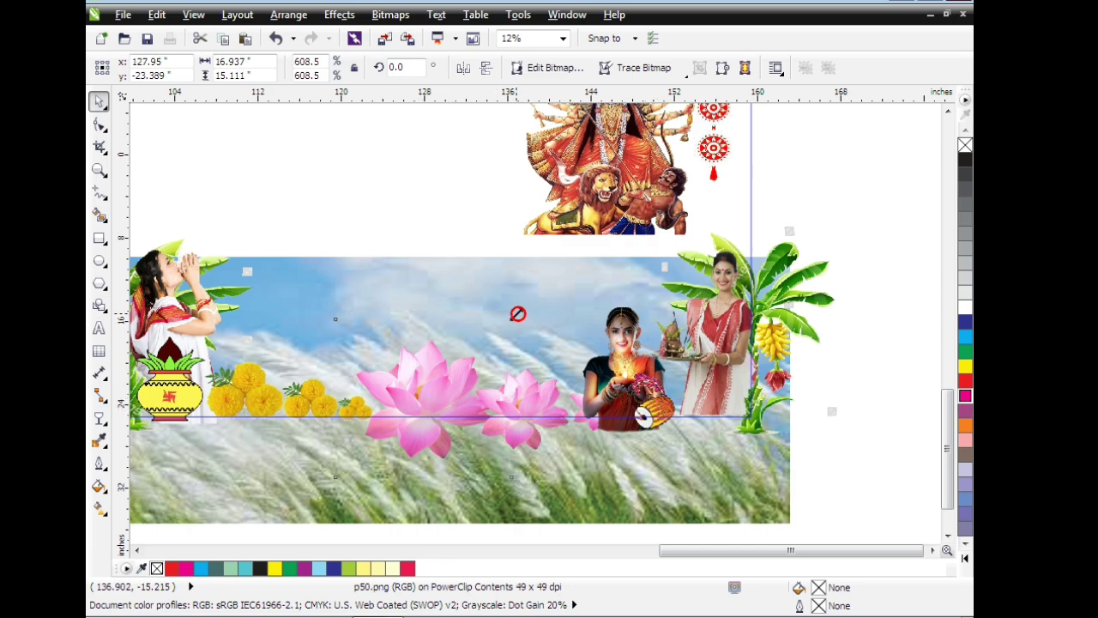
{"action": "left_click_drag", "start_coordinate": [518, 314], "coordinate": [497, 338]}
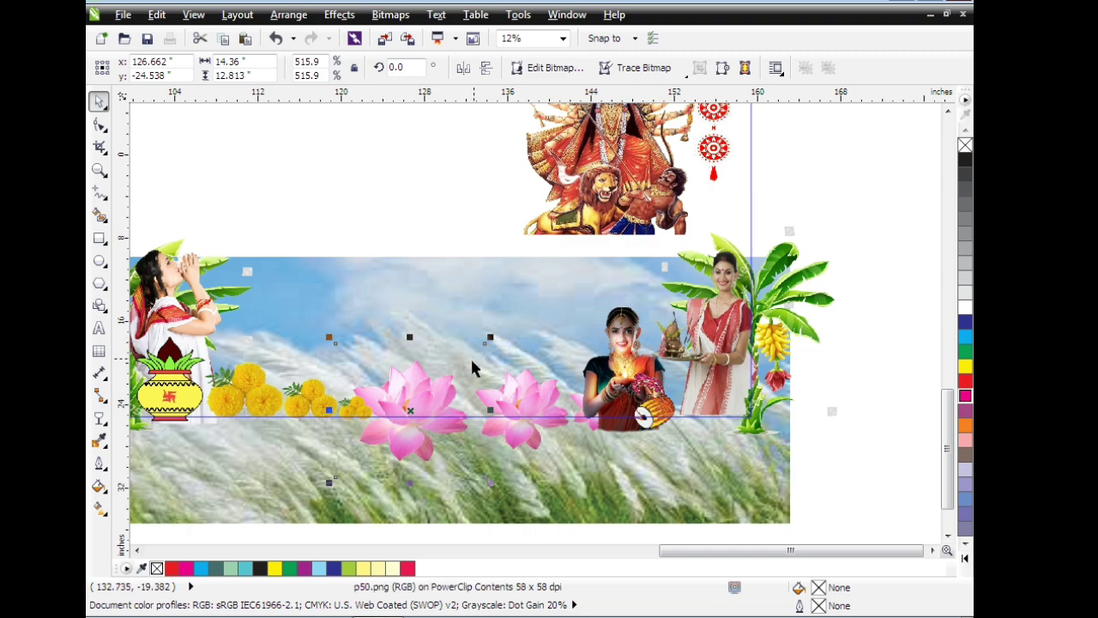
{"action": "left_click_drag", "start_coordinate": [436, 397], "coordinate": [438, 396]}
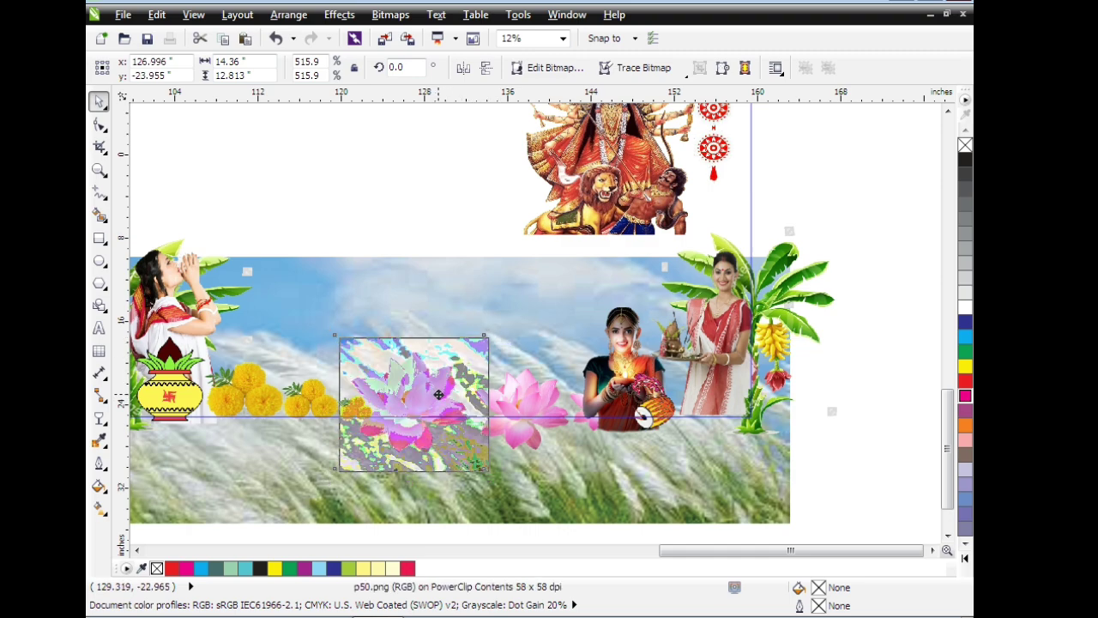
{"action": "left_click", "coordinate": [517, 411]}
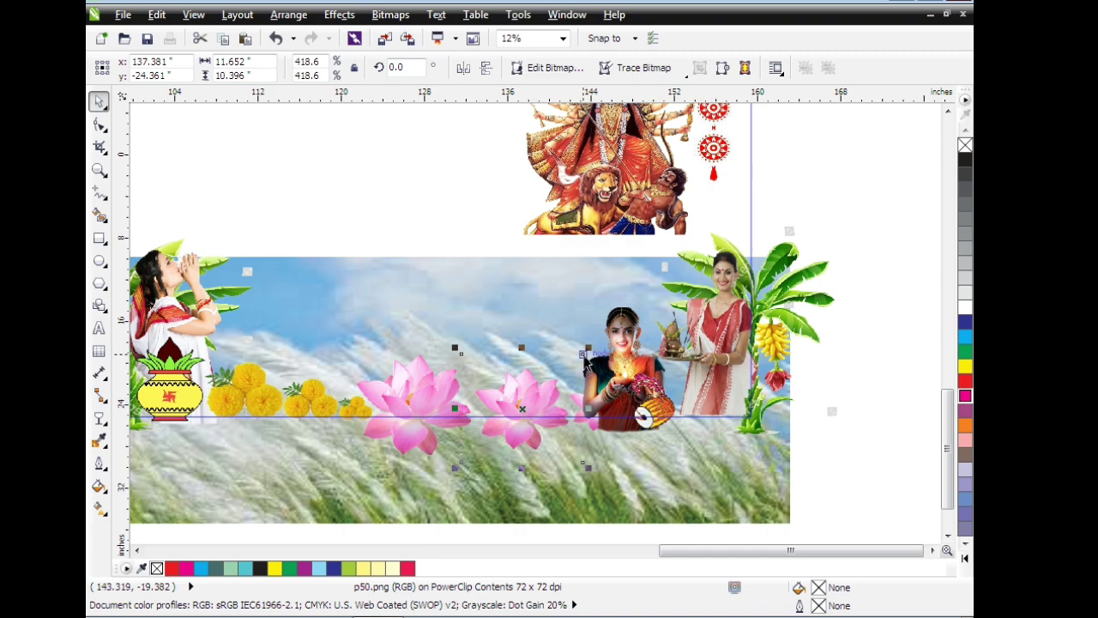
{"action": "left_click_drag", "start_coordinate": [583, 349], "coordinate": [520, 402]}
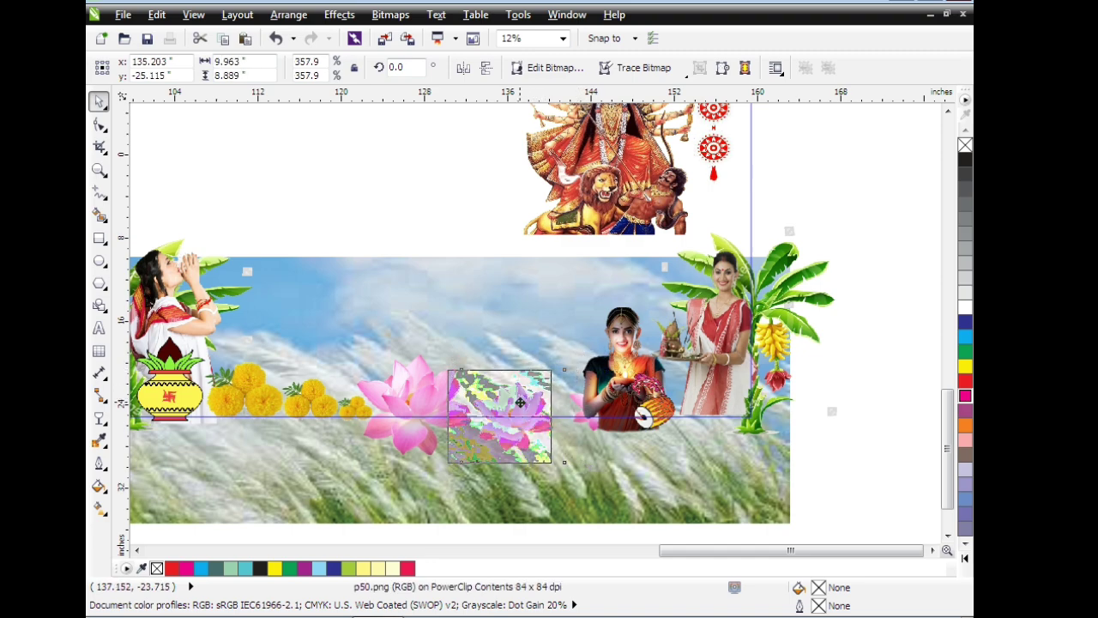
{"action": "left_click", "coordinate": [577, 426]}
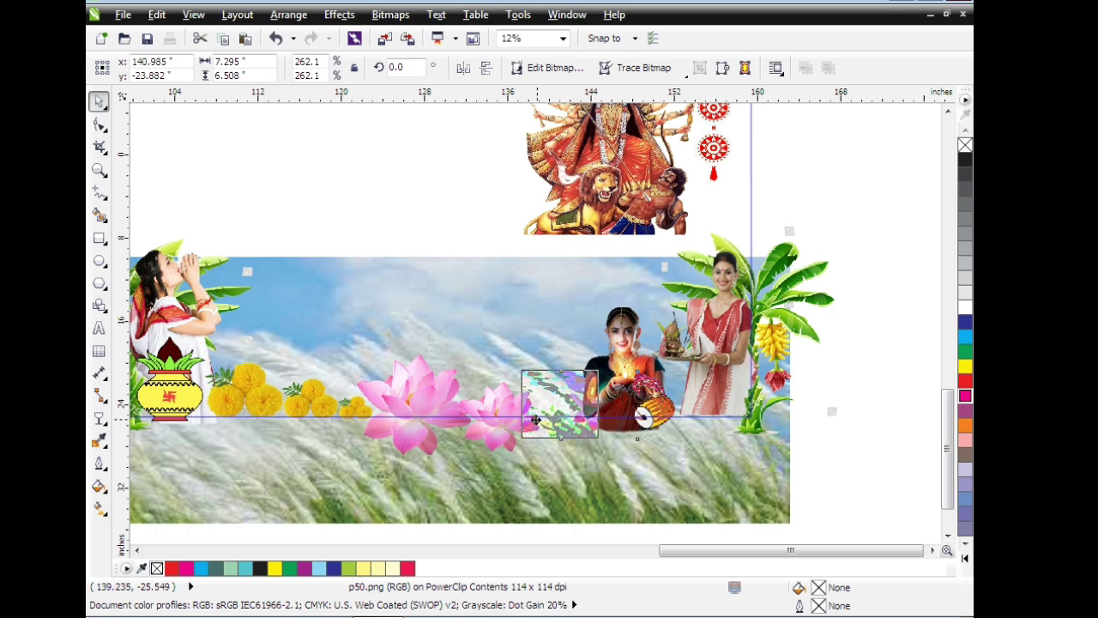
{"action": "mouse_move", "coordinate": [577, 426]}
{"action": "left_mouse_down"}
{"action": "mouse_move", "coordinate": [536, 422]}
{"action": "mouse_move", "coordinate": [571, 403]}
{"action": "left_mouse_up"}
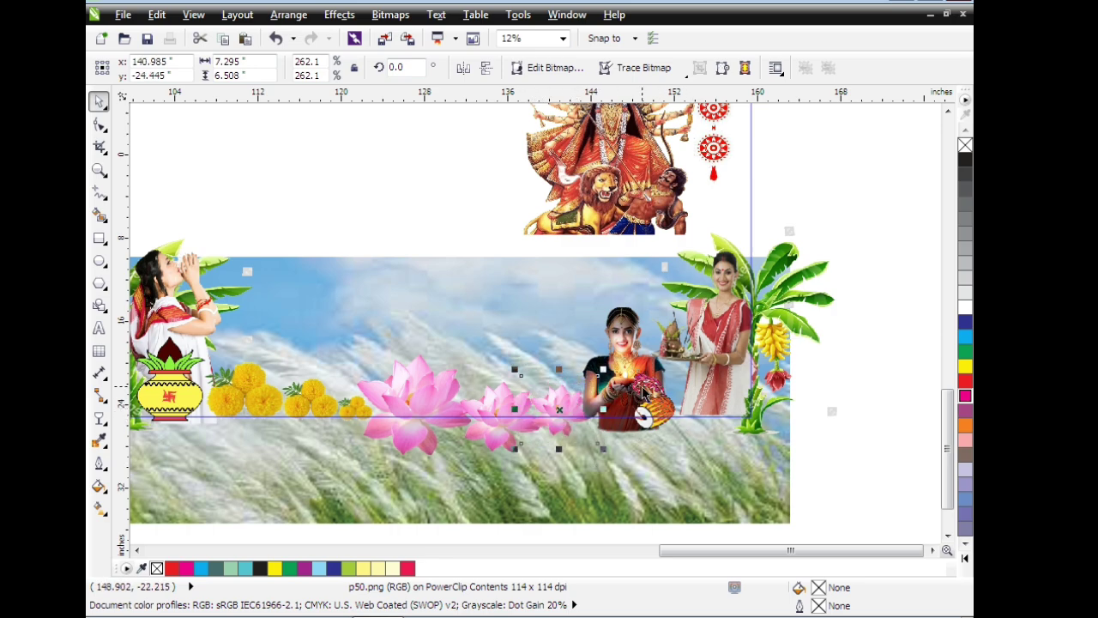
Shrink the girl with the drum and shift her slightly left.
{"action": "left_click", "coordinate": [647, 395]}
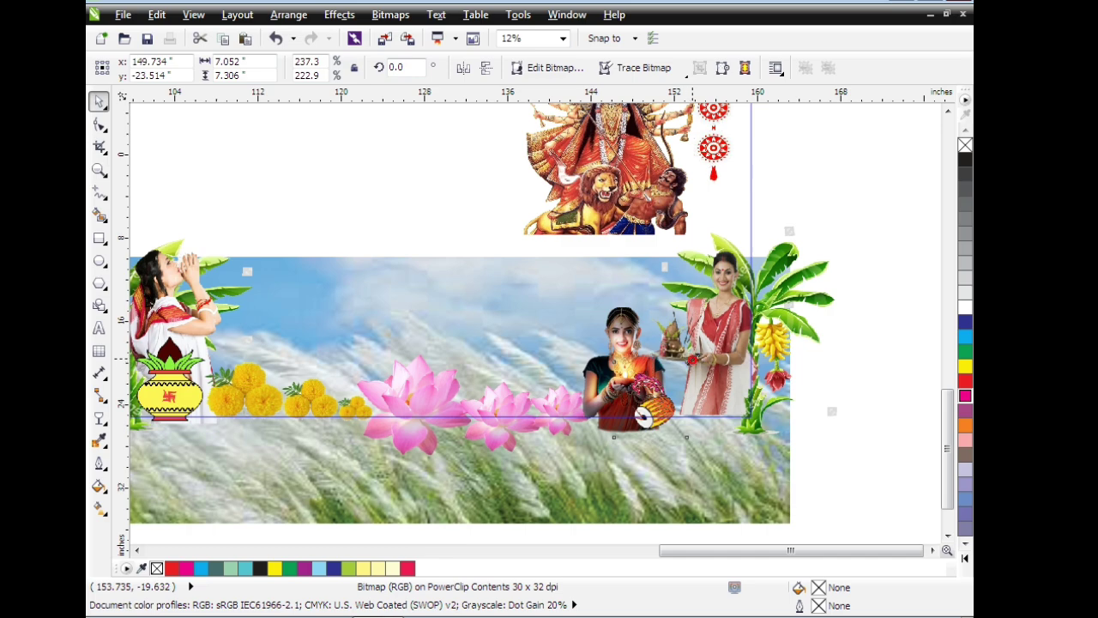
{"action": "left_click_drag", "start_coordinate": [693, 358], "coordinate": [674, 376]}
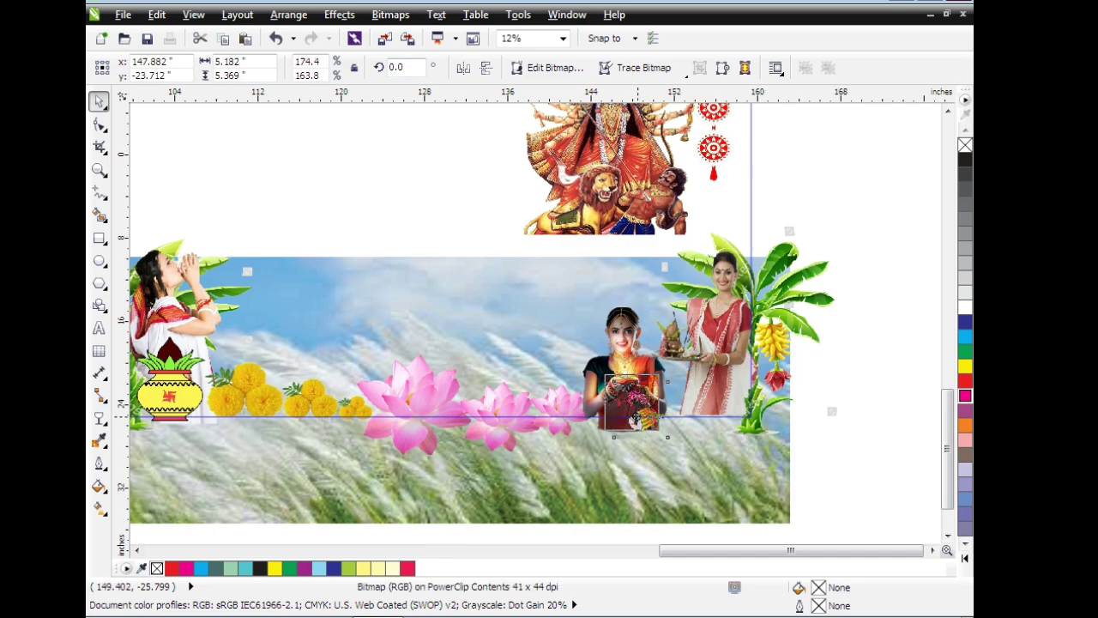
{"action": "left_click_drag", "start_coordinate": [636, 421], "coordinate": [598, 416]}
Move the drum off the banner's right edge and shift the lamp-holding girl toward the lotuses.
{"action": "key", "text": "ctrl+z"}
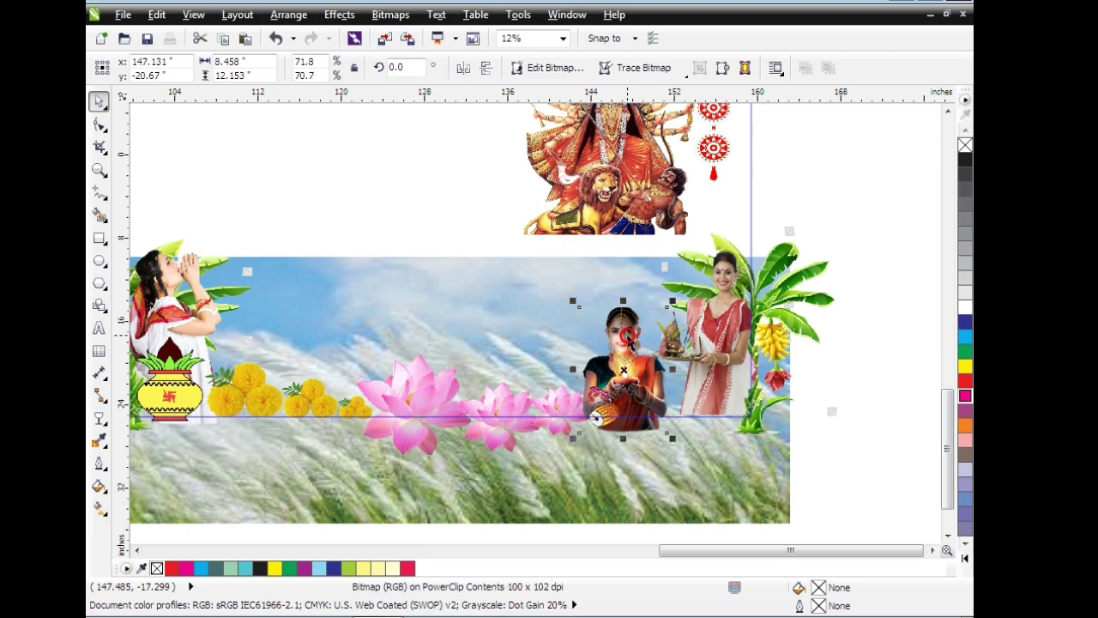
{"action": "mouse_move", "coordinate": [636, 347]}
{"action": "left_mouse_down"}
{"action": "mouse_move", "coordinate": [652, 347]}
{"action": "mouse_move", "coordinate": [632, 339]}
{"action": "left_mouse_up"}
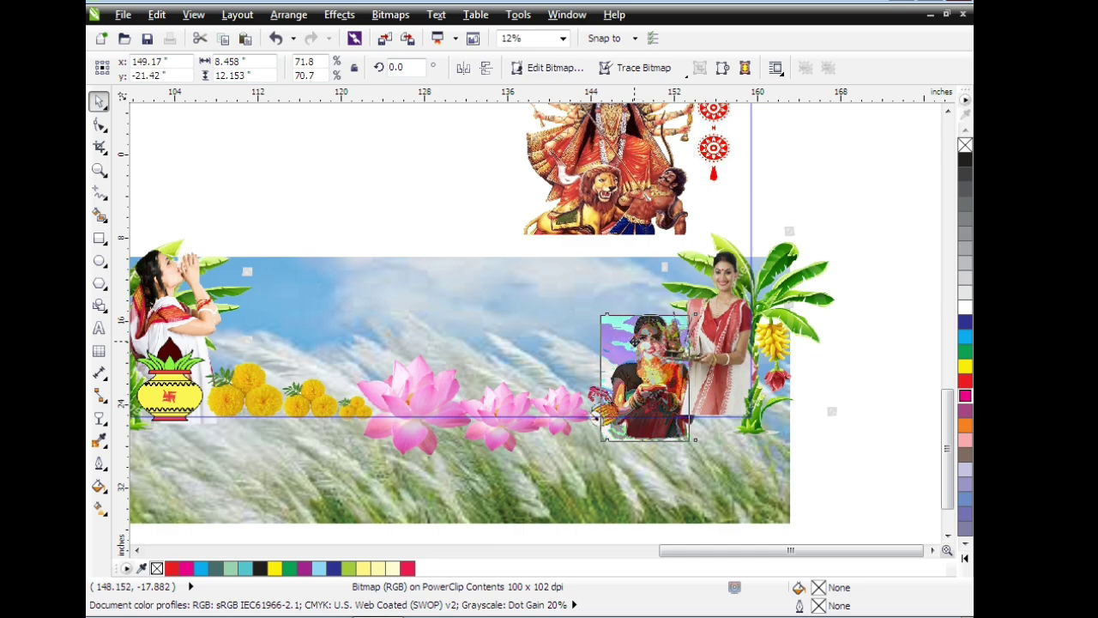
{"action": "left_click", "coordinate": [602, 416]}
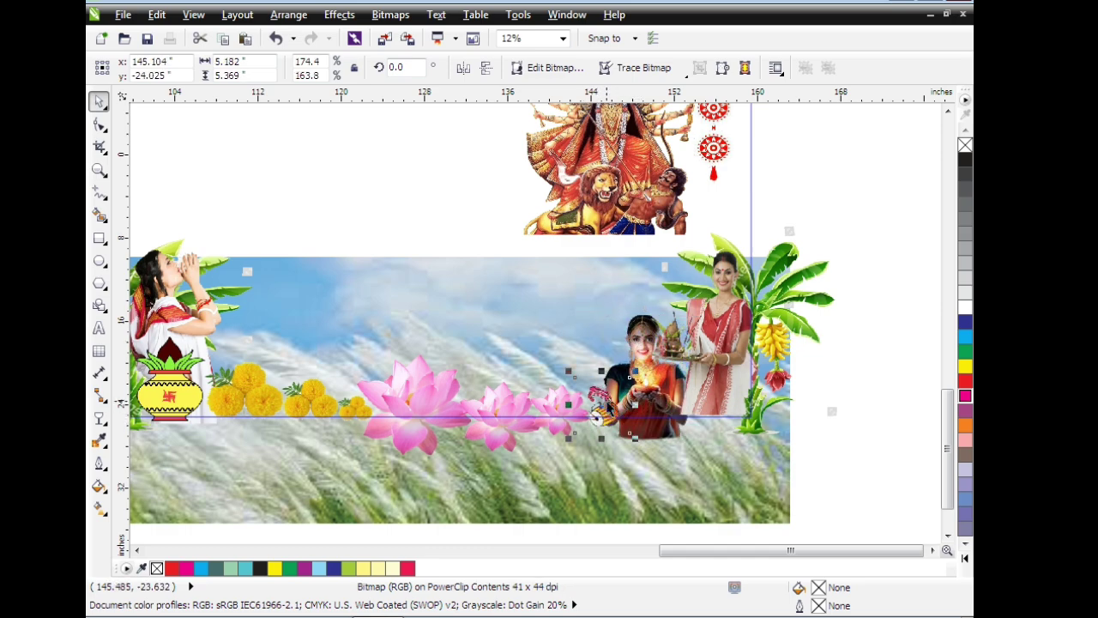
{"action": "left_click_drag", "start_coordinate": [606, 401], "coordinate": [848, 489]}
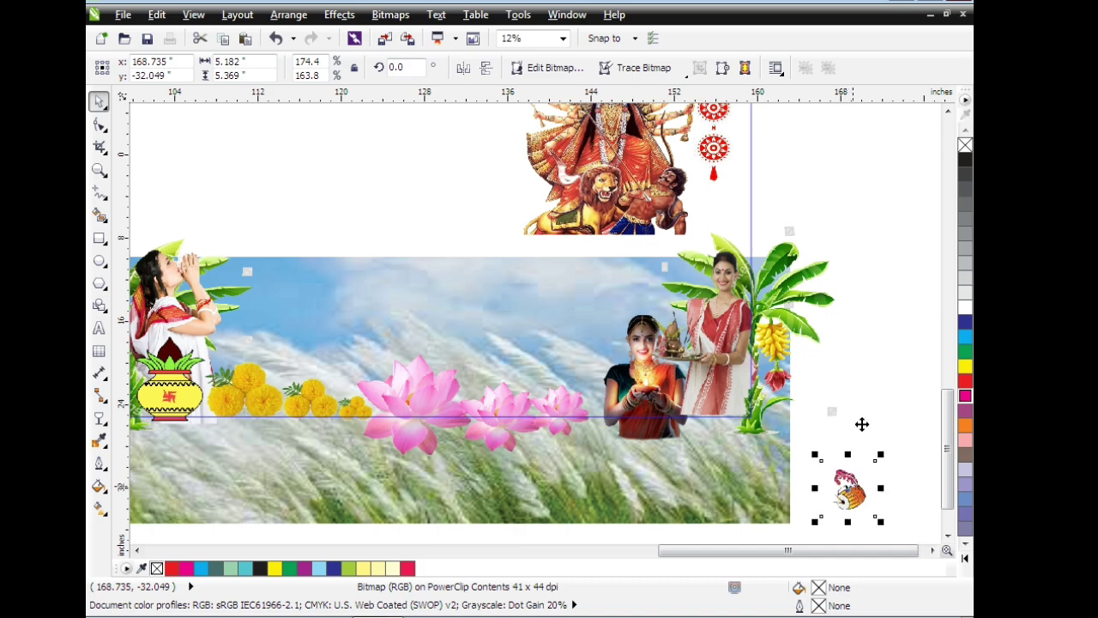
{"action": "left_click", "coordinate": [635, 377]}
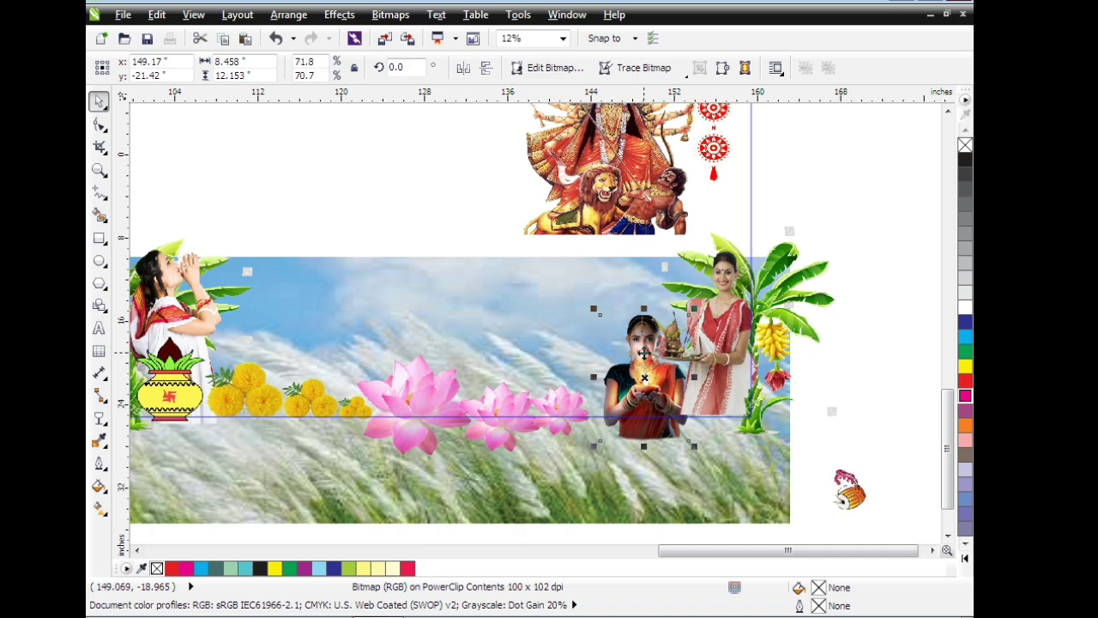
{"action": "left_click_drag", "start_coordinate": [643, 365], "coordinate": [628, 346]}
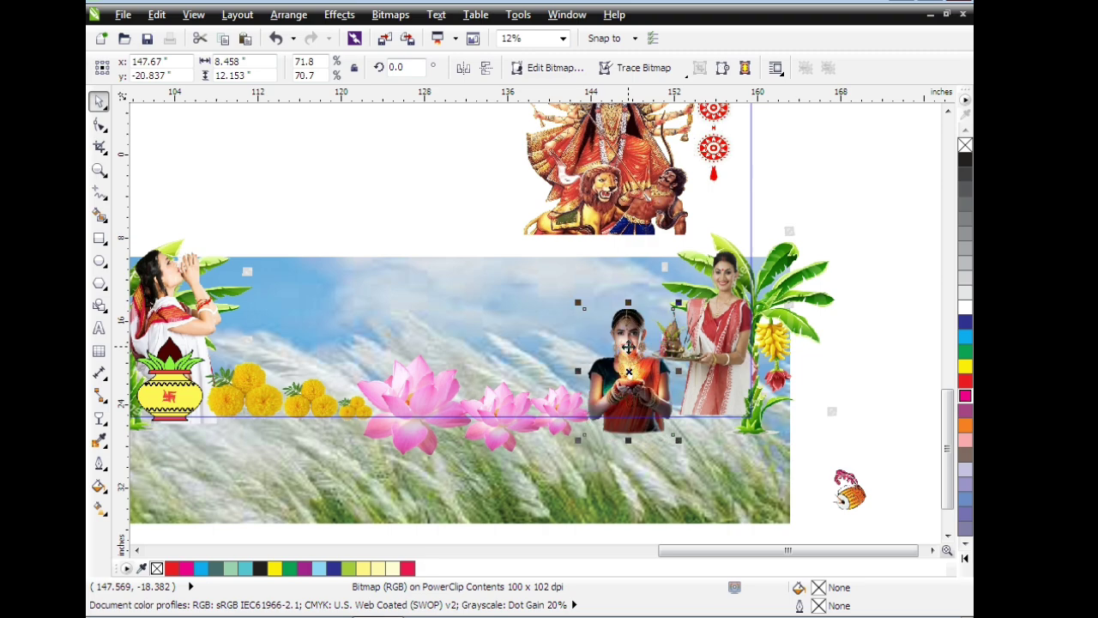
{"action": "left_click", "coordinate": [847, 351]}
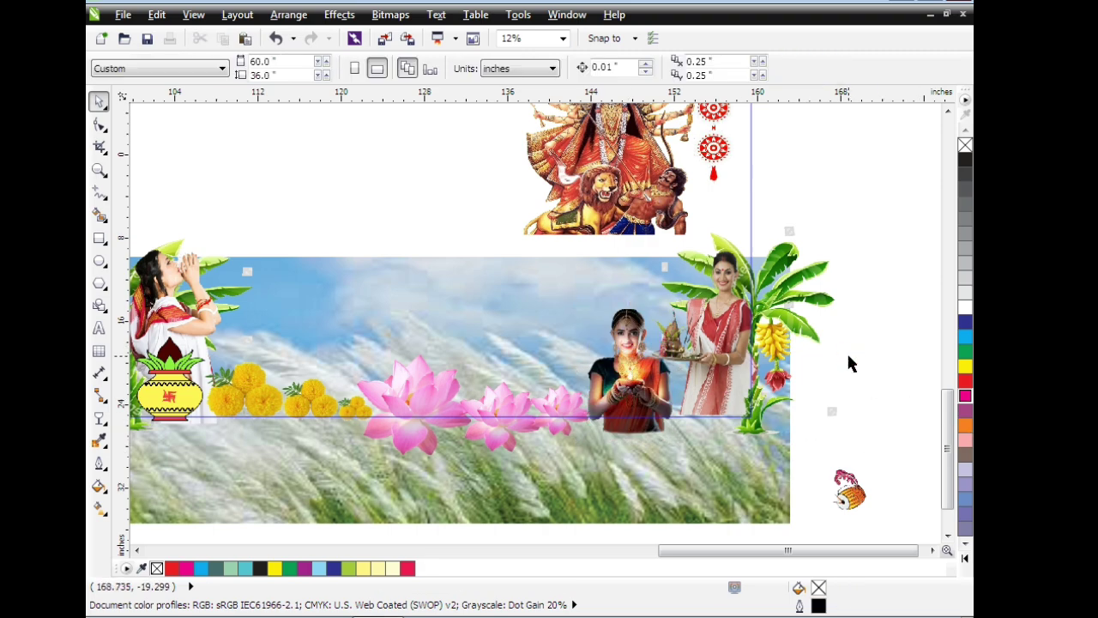
{"action": "scroll", "coordinate": [846, 351], "scroll_direction": "down", "scroll_amount": 1}
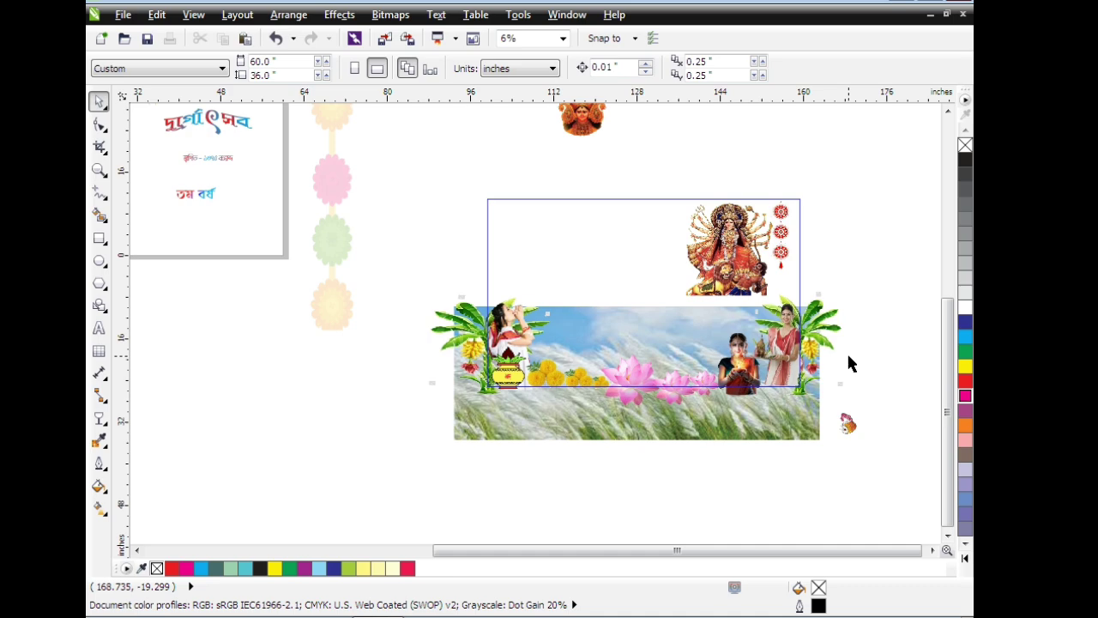
Drag the small Durga face image into the framed panel's upper-left corner.
{"action": "left_click", "coordinate": [589, 135]}
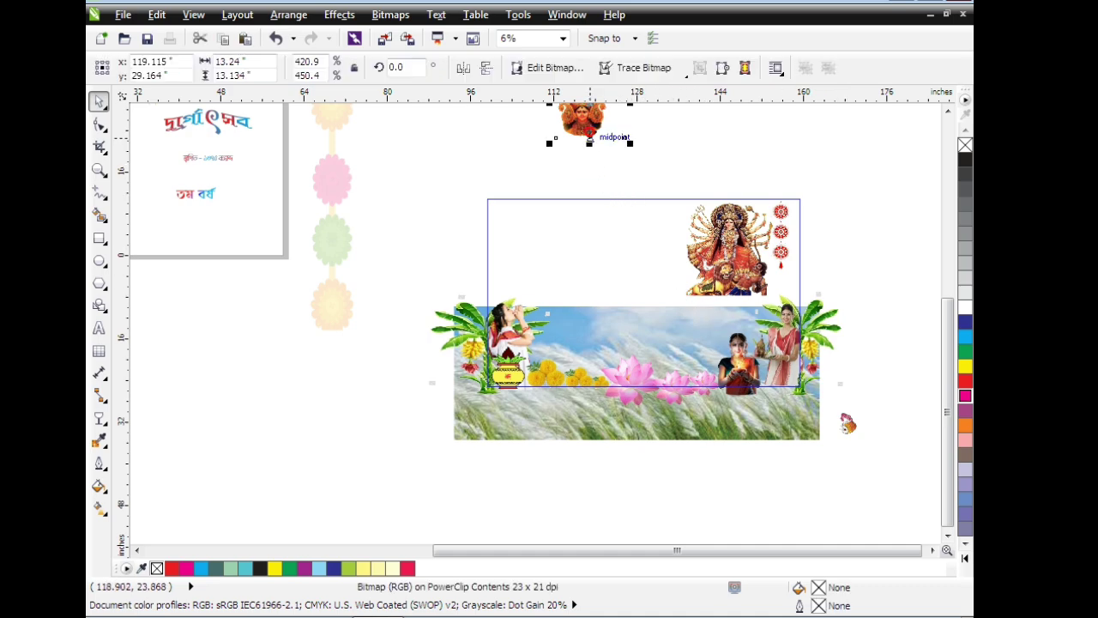
{"action": "mouse_move", "coordinate": [587, 122]}
{"action": "left_mouse_down"}
{"action": "mouse_move", "coordinate": [519, 260]}
{"action": "mouse_move", "coordinate": [567, 281]}
{"action": "mouse_move", "coordinate": [542, 278]}
{"action": "left_mouse_up"}
{"action": "left_click", "coordinate": [612, 165]}
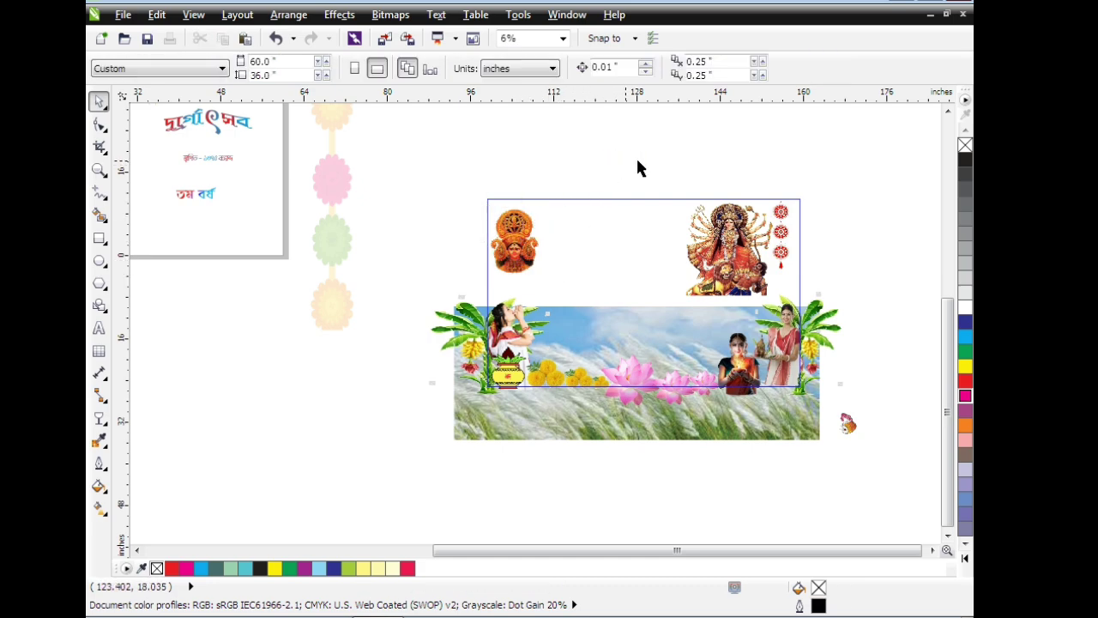
{"action": "scroll", "coordinate": [693, 170], "scroll_direction": "down", "scroll_amount": 1}
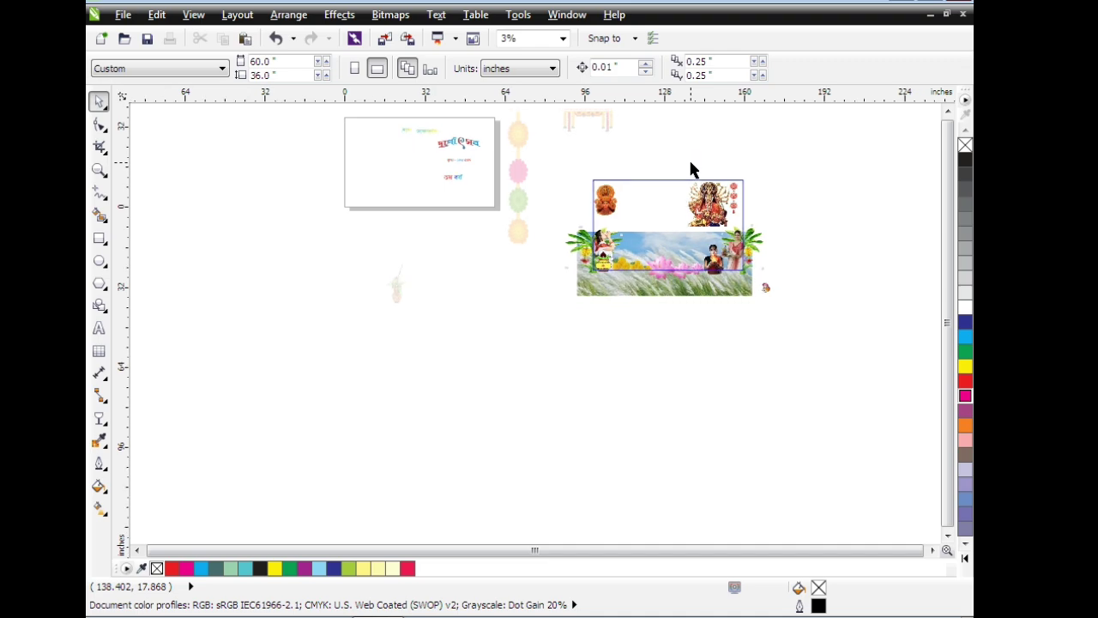
{"action": "scroll", "coordinate": [692, 166], "scroll_direction": "up", "scroll_amount": 1}
{"action": "left_click_drag", "start_coordinate": [947, 412], "coordinate": [947, 302]}
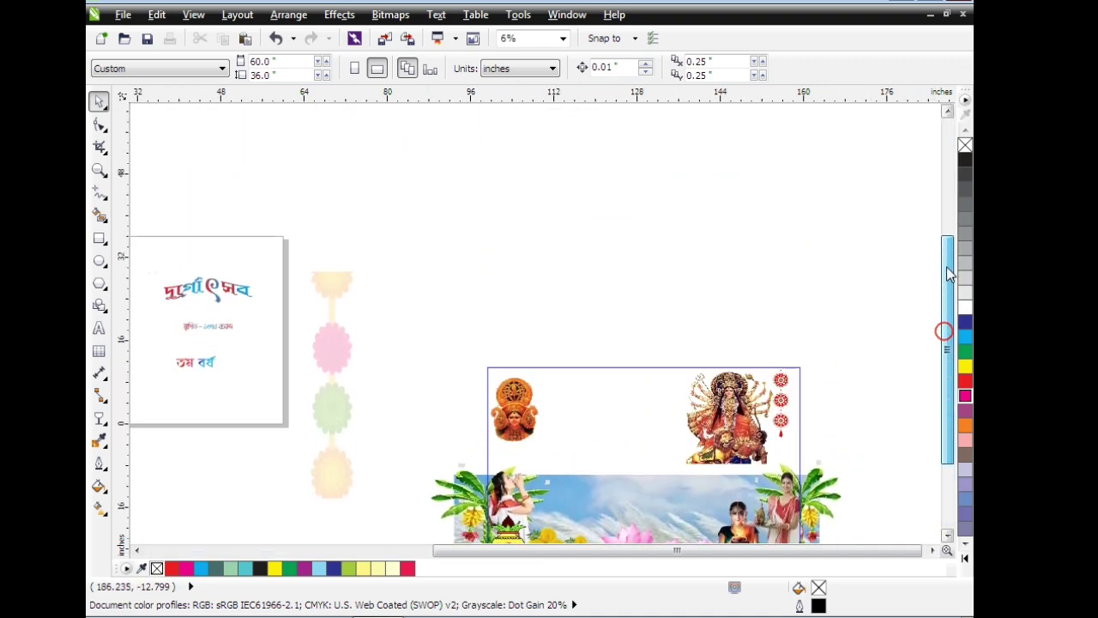
Move the marigold garland onto the Durga panel's top, shrinking and nudging it into place.
{"action": "left_click", "coordinate": [329, 163]}
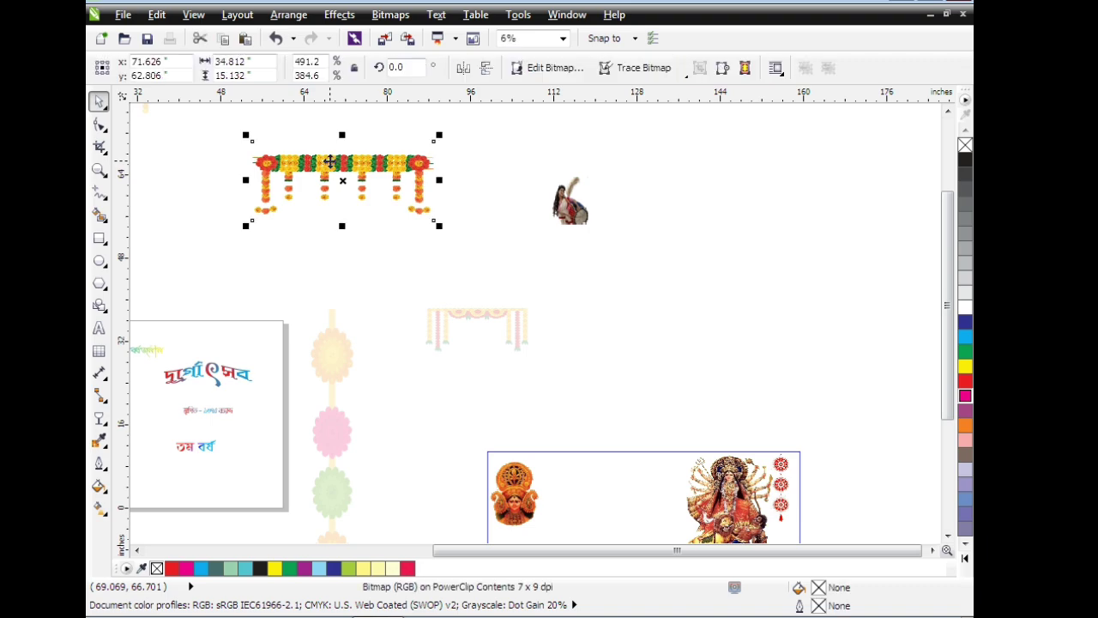
{"action": "left_click_drag", "start_coordinate": [329, 163], "coordinate": [554, 403]}
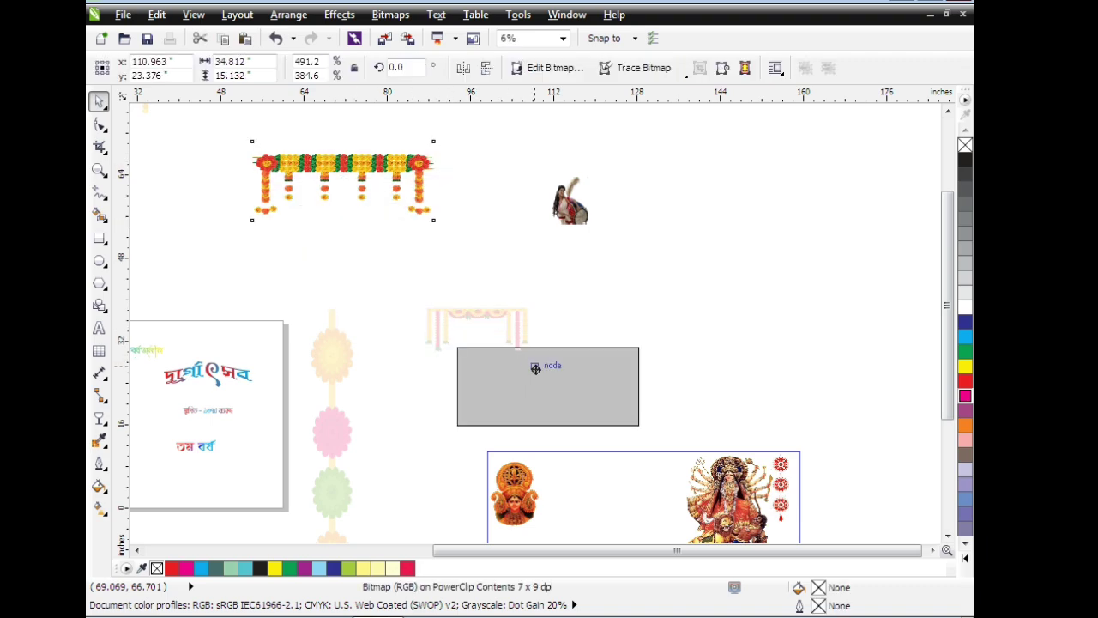
{"action": "left_click_drag", "start_coordinate": [947, 309], "coordinate": [947, 405]}
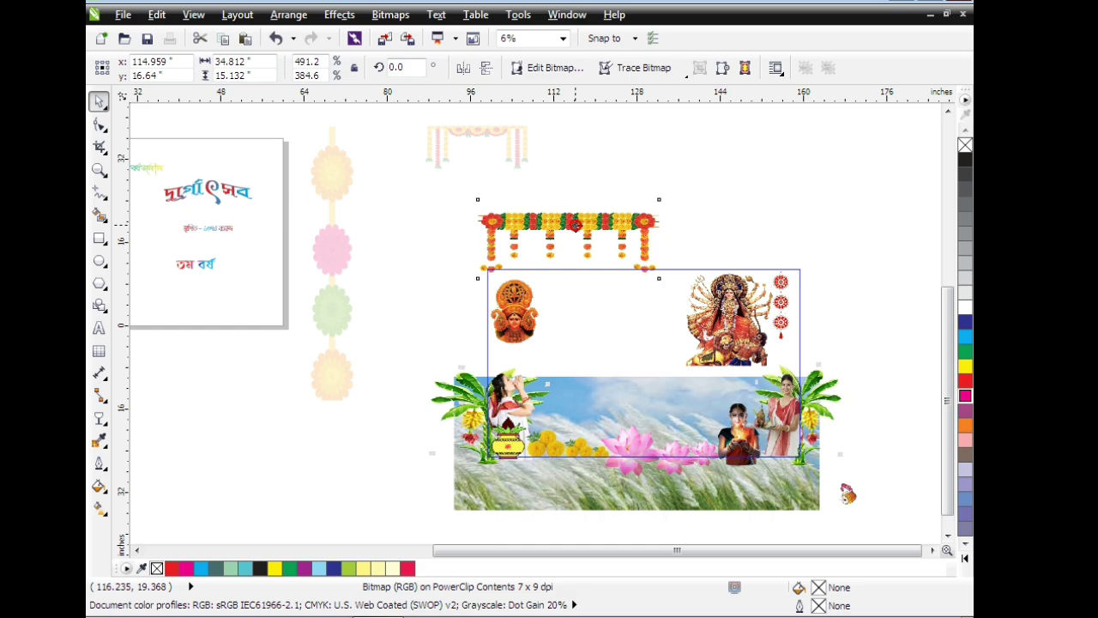
{"action": "left_click_drag", "start_coordinate": [596, 237], "coordinate": [600, 255]}
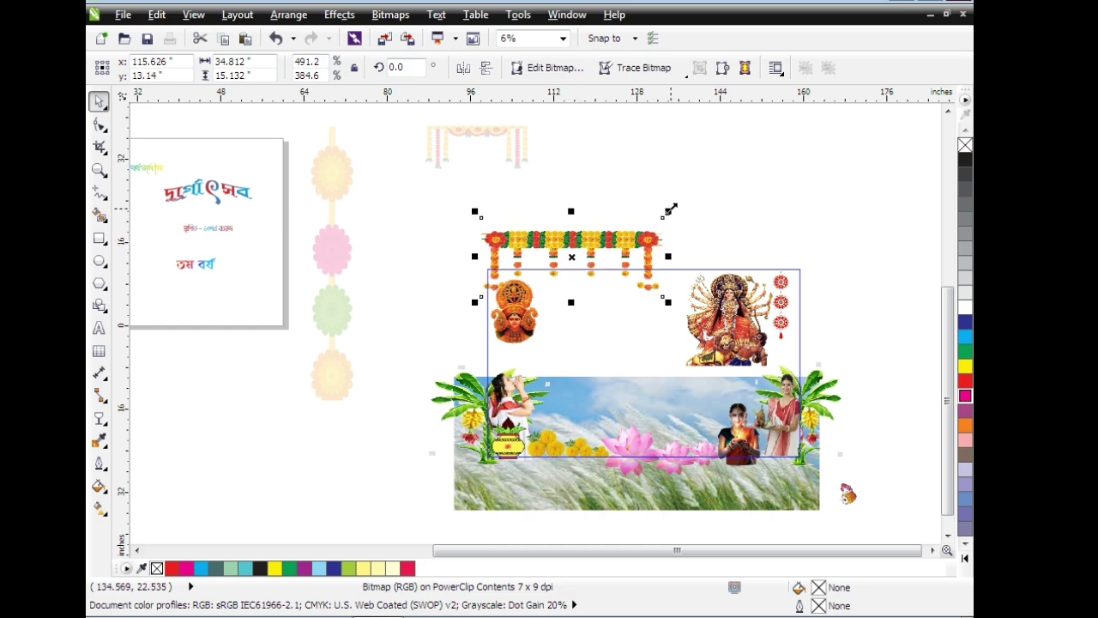
{"action": "left_click_drag", "start_coordinate": [668, 211], "coordinate": [626, 233]}
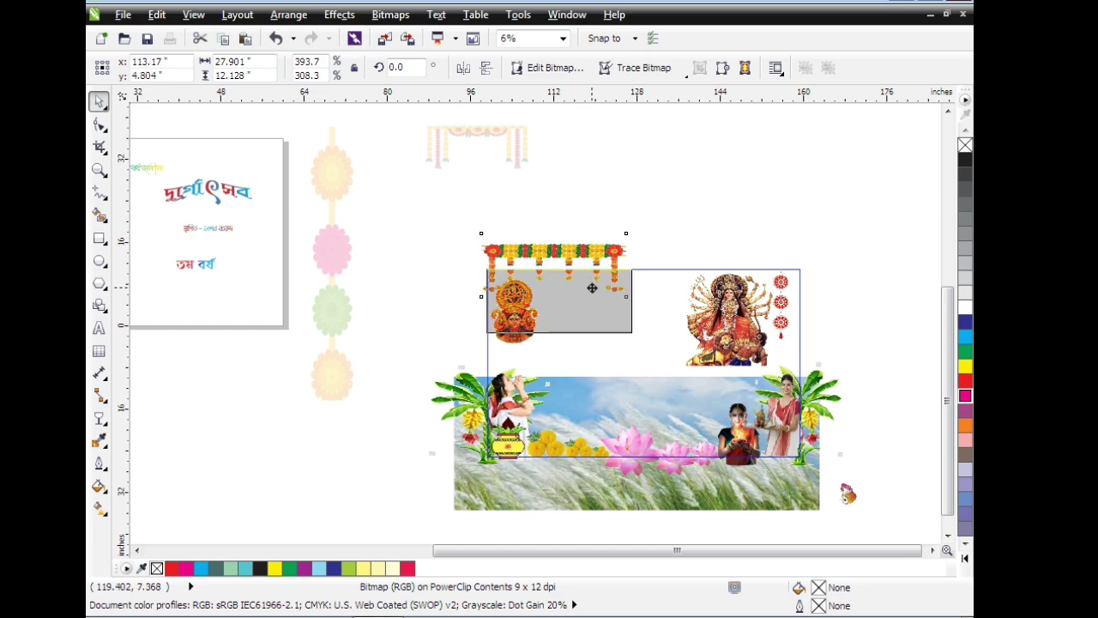
{"action": "left_click_drag", "start_coordinate": [587, 264], "coordinate": [595, 281]}
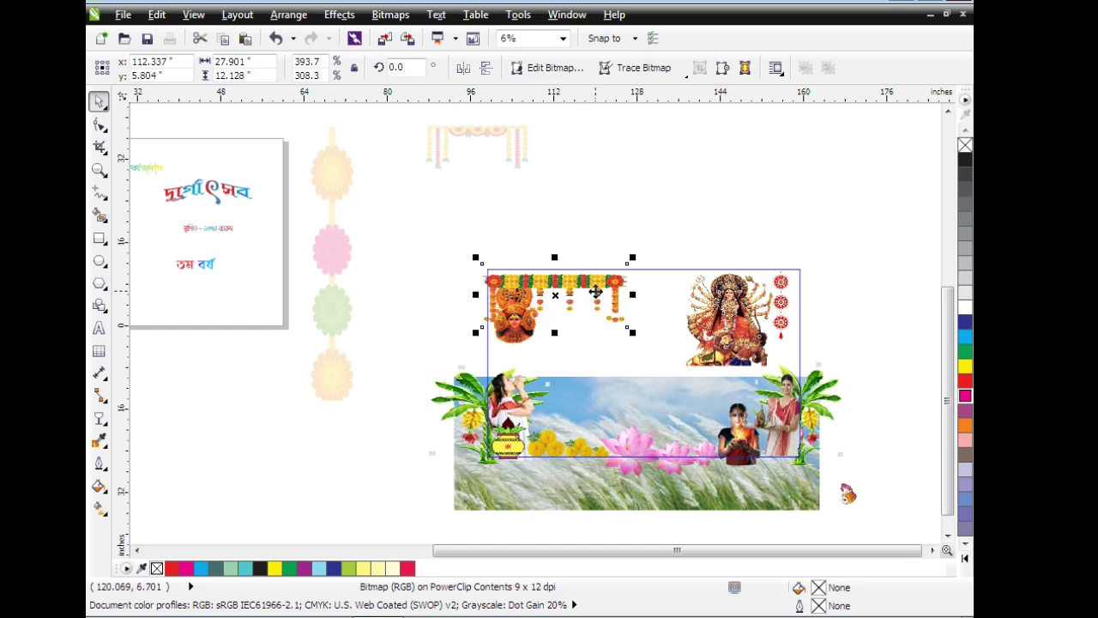
{"action": "left_click_drag", "start_coordinate": [595, 292], "coordinate": [597, 277]}
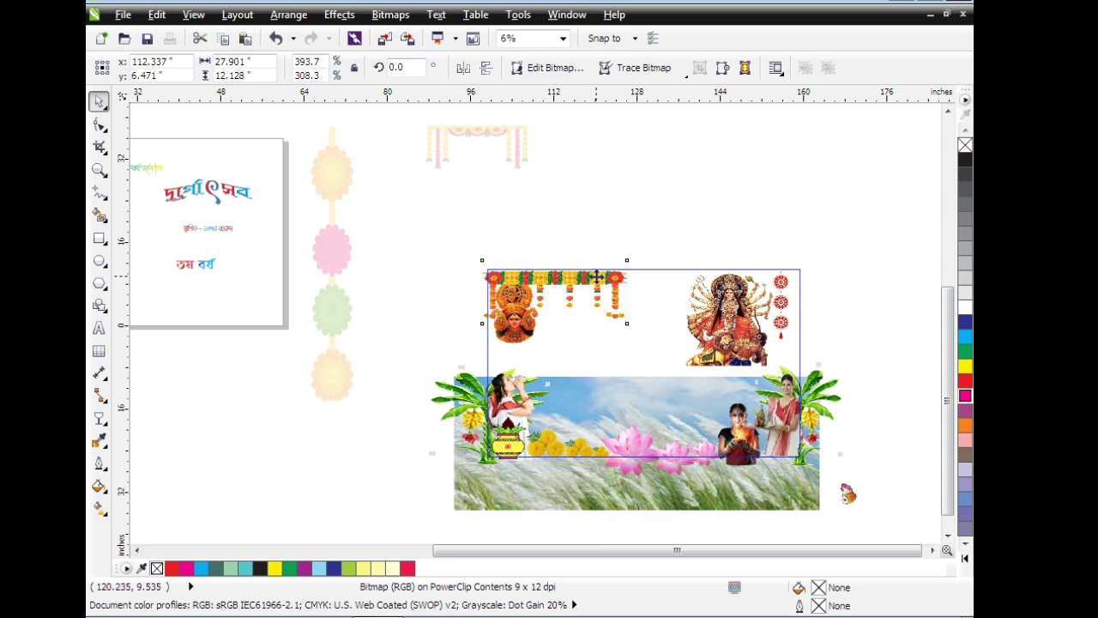
{"action": "left_click_drag", "start_coordinate": [597, 277], "coordinate": [597, 274]}
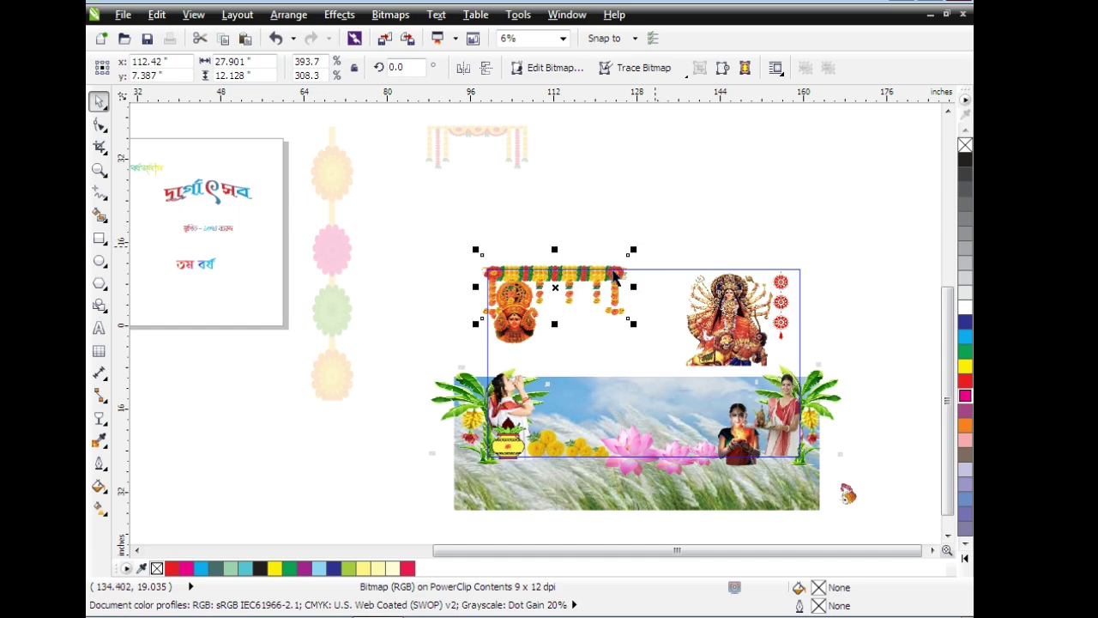
{"action": "left_click_drag", "start_coordinate": [596, 281], "coordinate": [744, 287]}
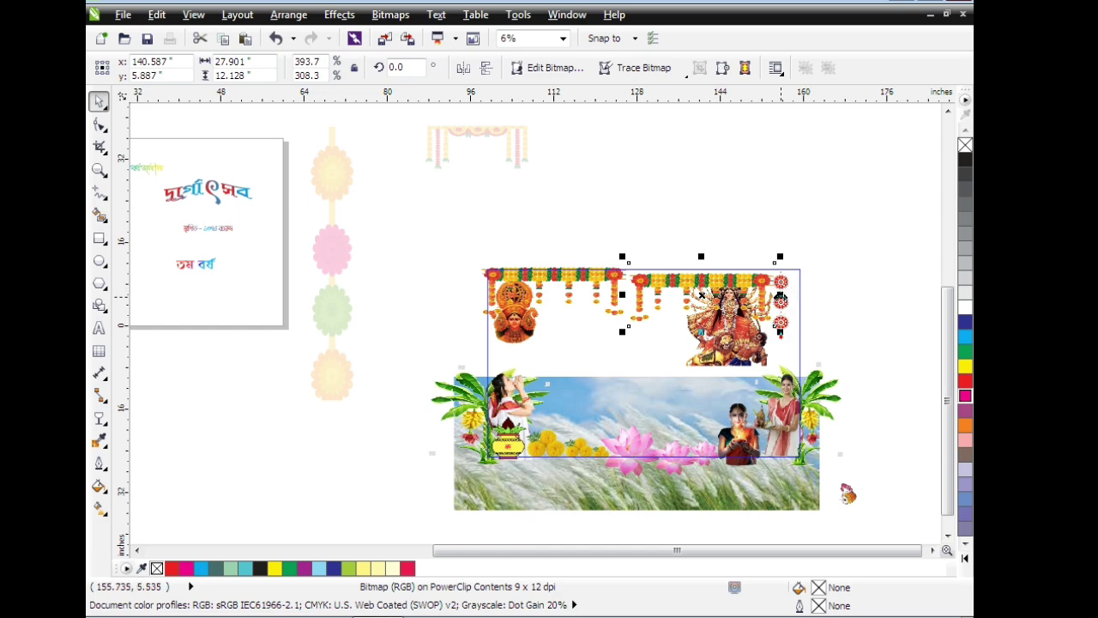
Stretch the right and left garlands horizontally until they meet across the top.
{"action": "left_click_drag", "start_coordinate": [779, 296], "coordinate": [802, 294]}
{"action": "left_click", "coordinate": [560, 283]}
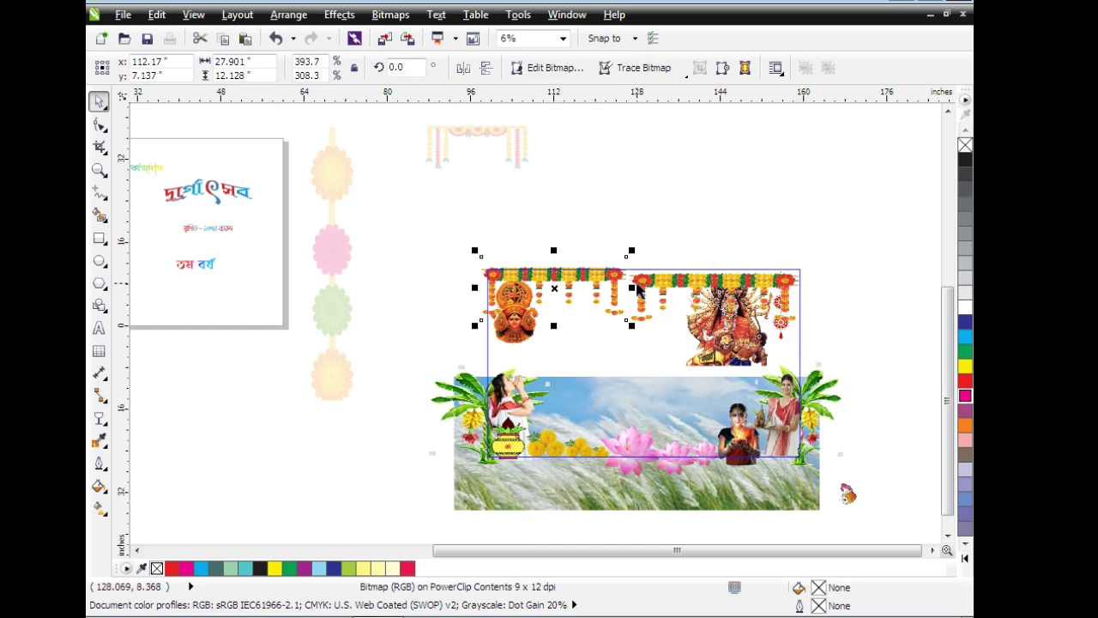
{"action": "left_click_drag", "start_coordinate": [635, 288], "coordinate": [645, 288]}
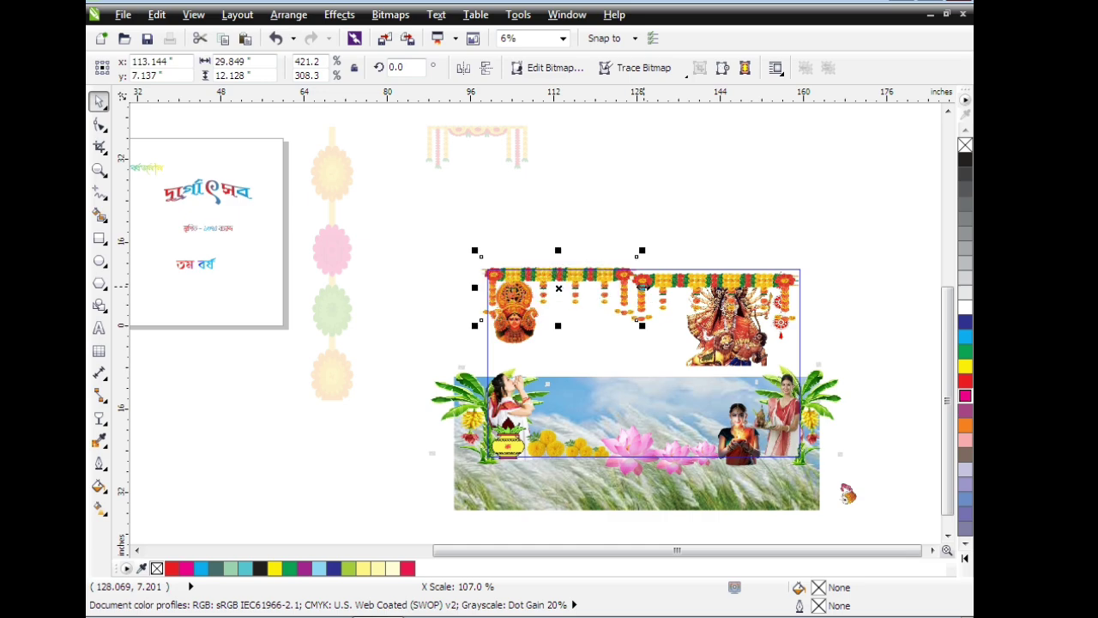
{"action": "left_click", "coordinate": [747, 195]}
Nudge the right garland up and pull both garlands' bottom edges up to shorten their strands.
{"action": "scroll", "coordinate": [747, 193], "scroll_direction": "up", "scroll_amount": 1}
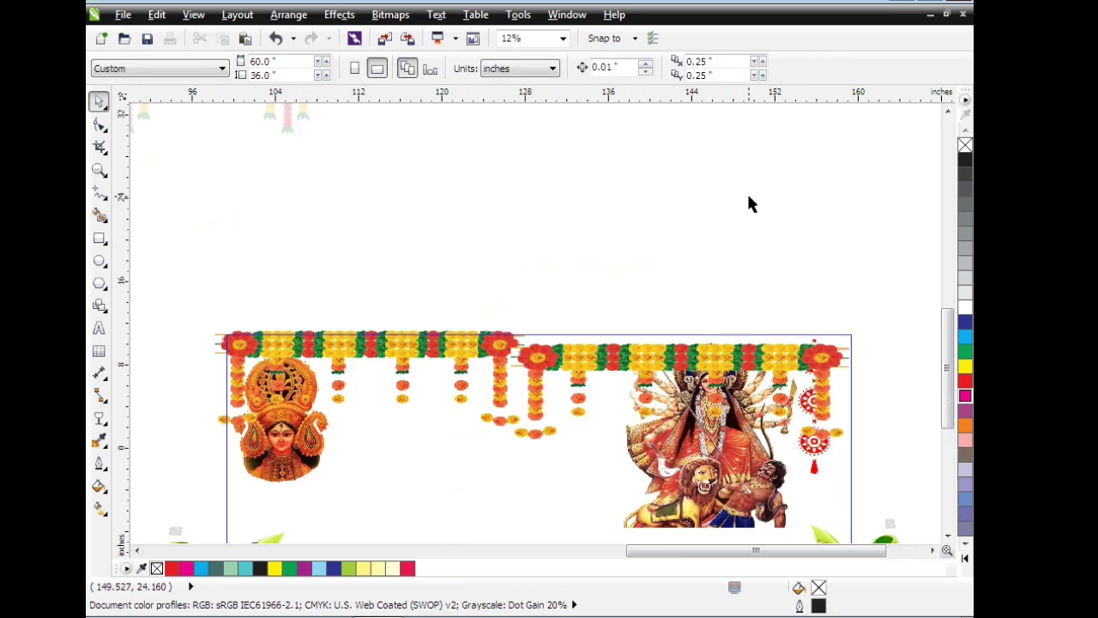
{"action": "left_click", "coordinate": [740, 359]}
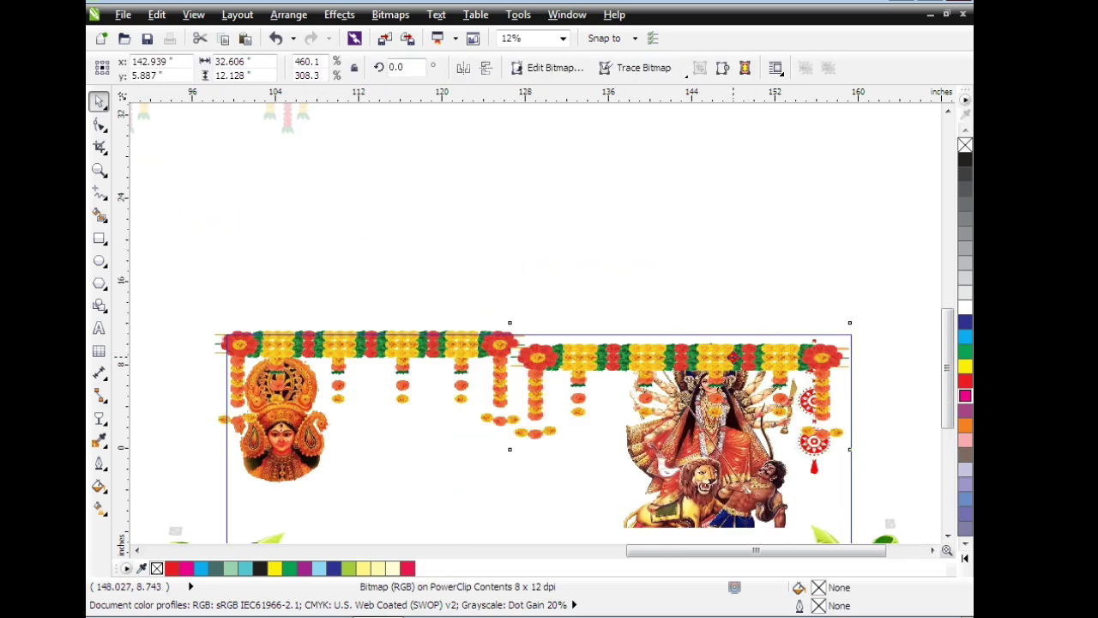
{"action": "left_click_drag", "start_coordinate": [730, 351], "coordinate": [762, 347]}
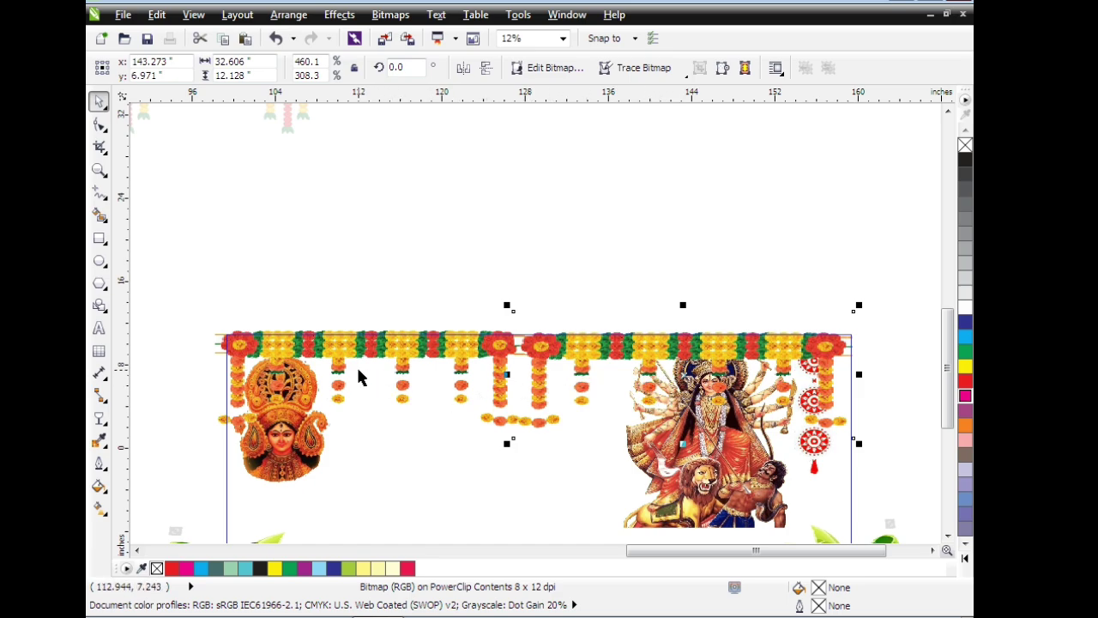
{"action": "left_click", "coordinate": [333, 362]}
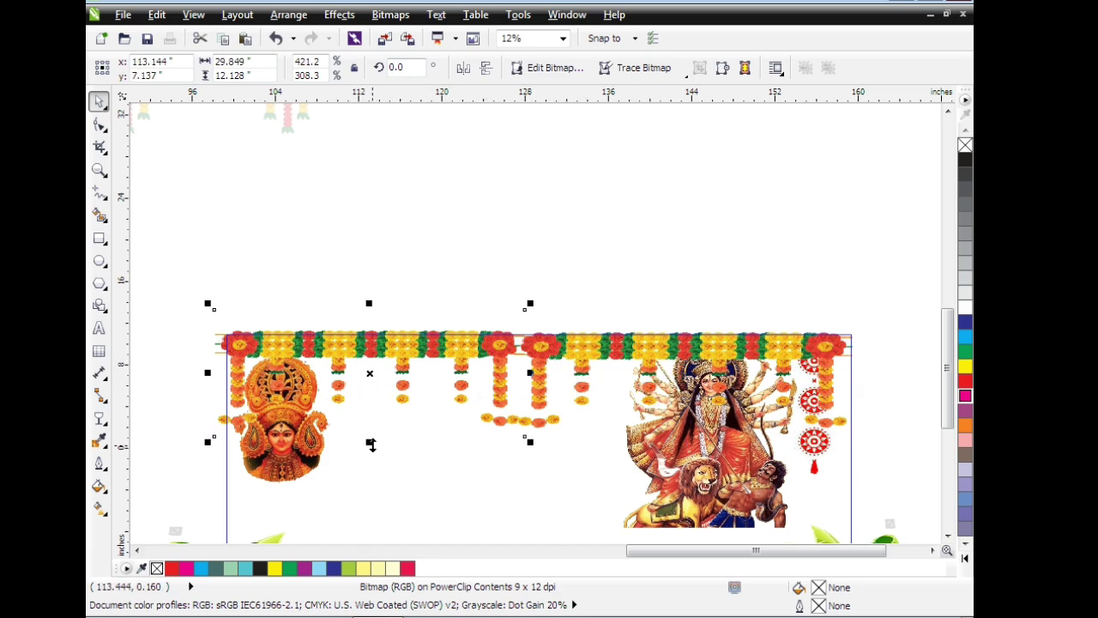
{"action": "left_click_drag", "start_coordinate": [370, 444], "coordinate": [373, 420]}
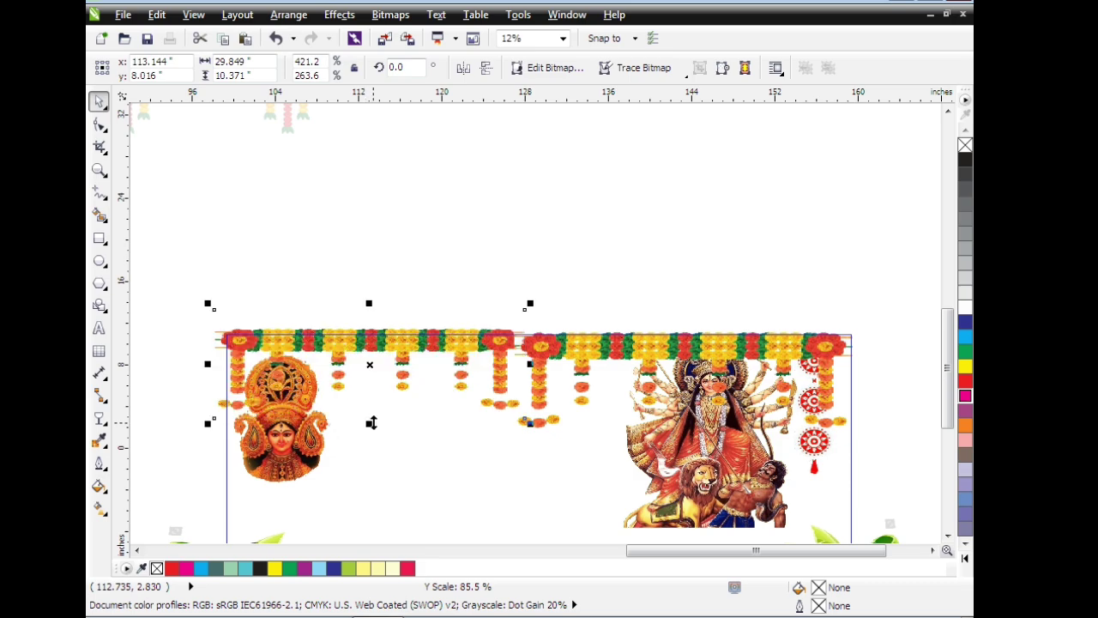
{"action": "left_click", "coordinate": [628, 365]}
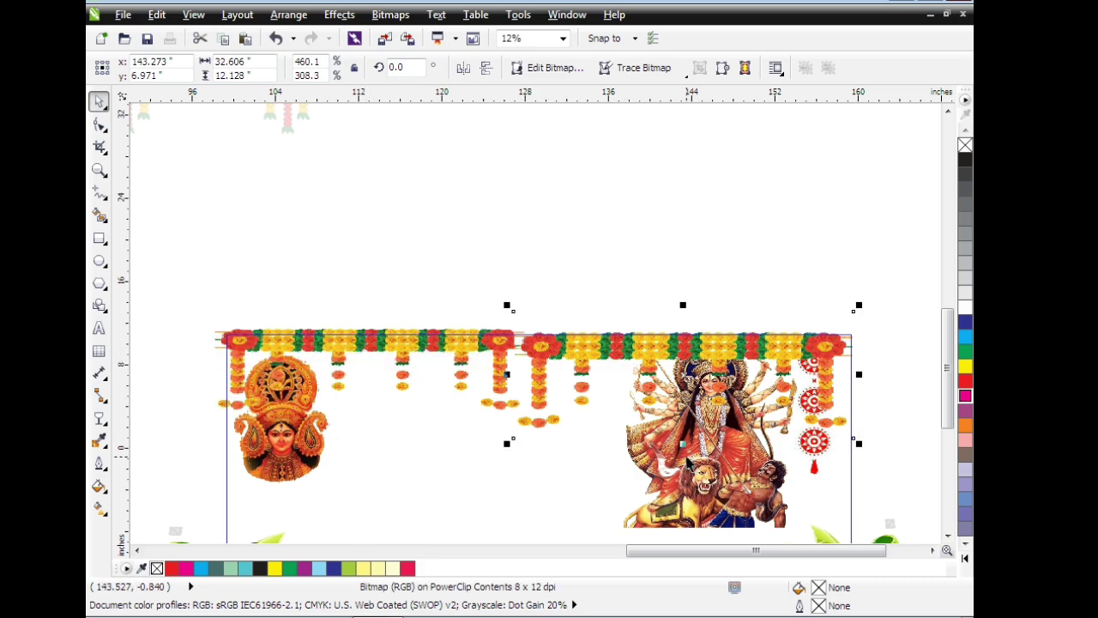
{"action": "left_click_drag", "start_coordinate": [683, 445], "coordinate": [684, 427]}
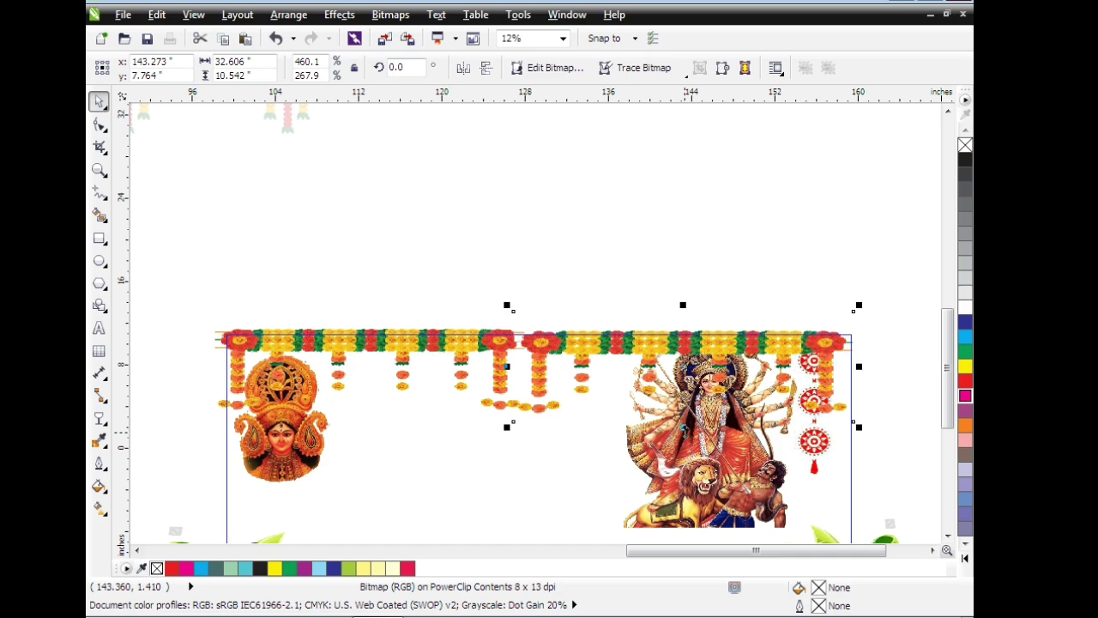
{"action": "mouse_move", "coordinate": [684, 427]}
{"action": "left_mouse_down"}
{"action": "mouse_move", "coordinate": [684, 416]}
{"action": "mouse_move", "coordinate": [683, 426]}
{"action": "left_mouse_up"}
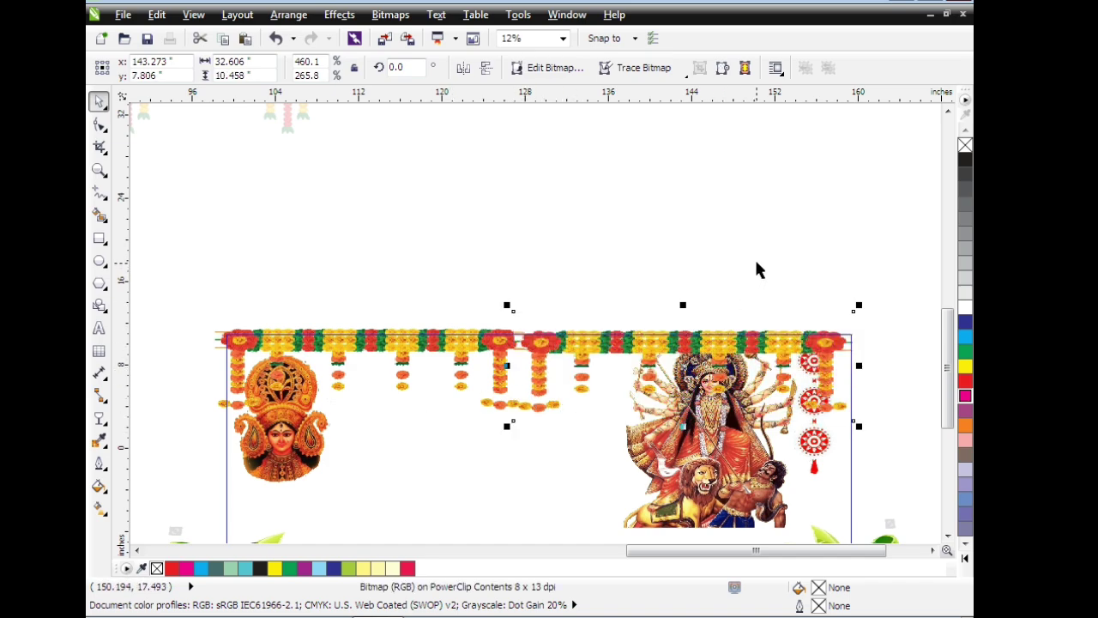
{"action": "left_click", "coordinate": [774, 226]}
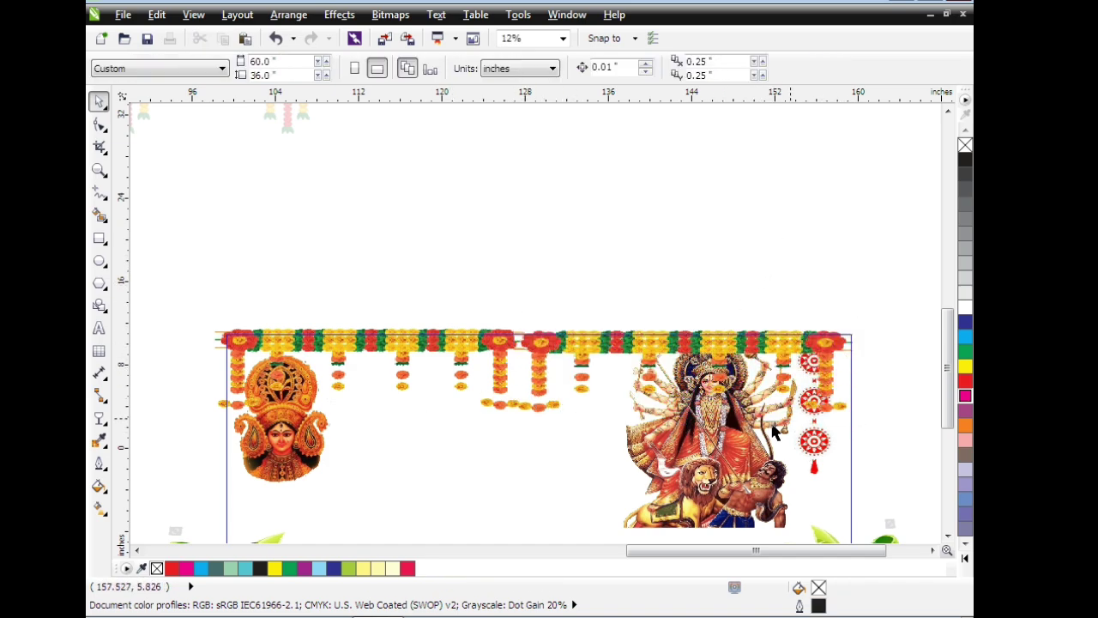
{"action": "left_click", "coordinate": [280, 416]}
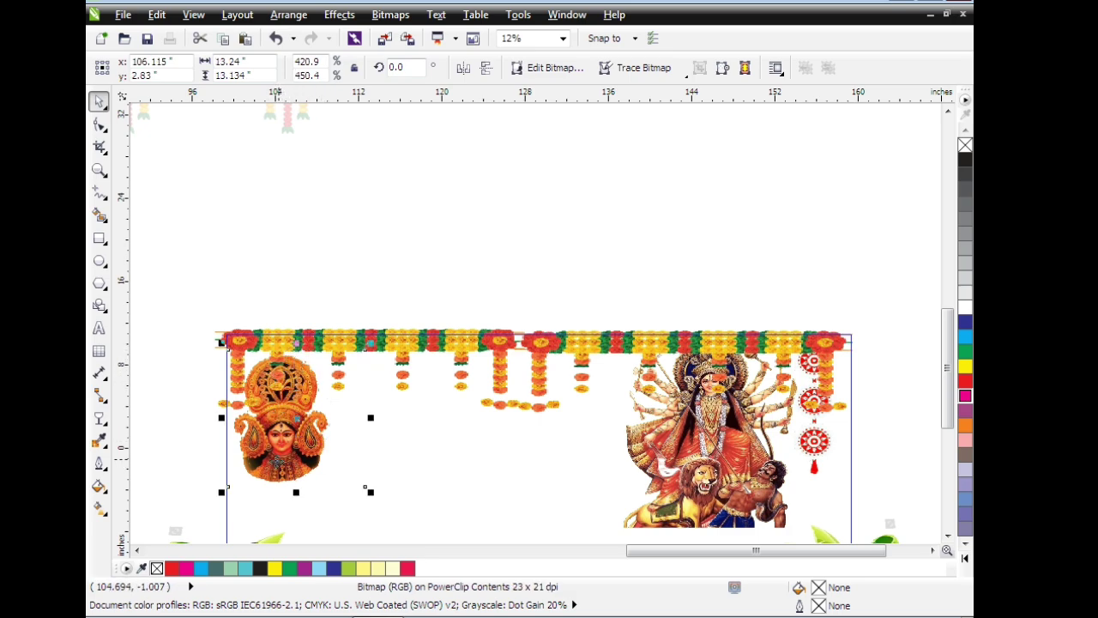
Bring the goddess head and Durga images to front of layer, ahead of the garland.
{"action": "right_click", "coordinate": [285, 470]}
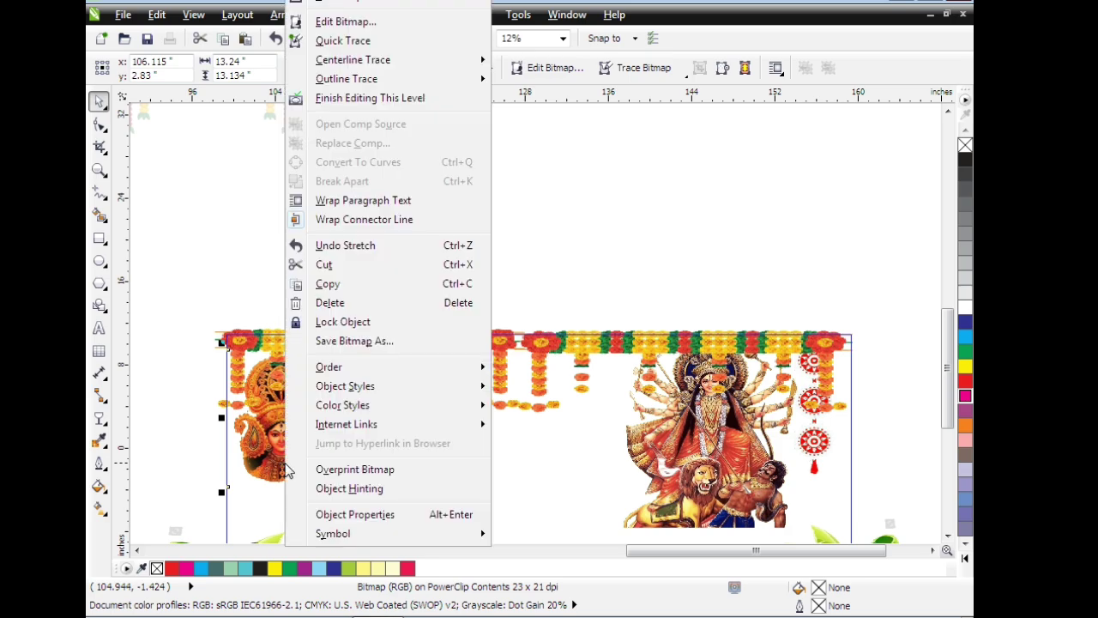
{"action": "mouse_move", "coordinate": [328, 366]}
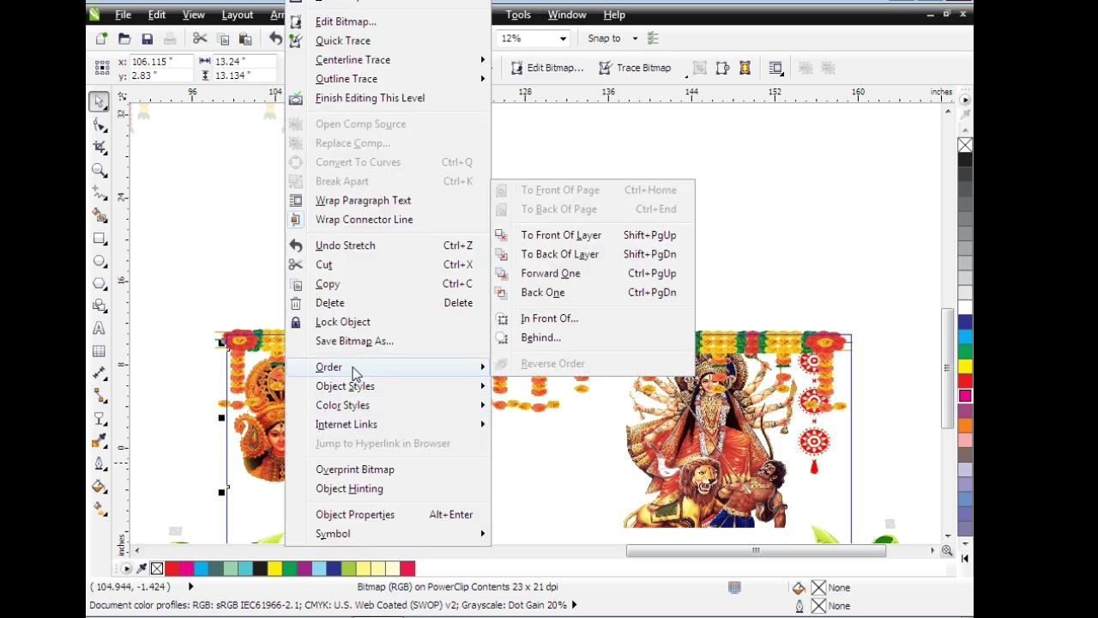
{"action": "left_click", "coordinate": [597, 237]}
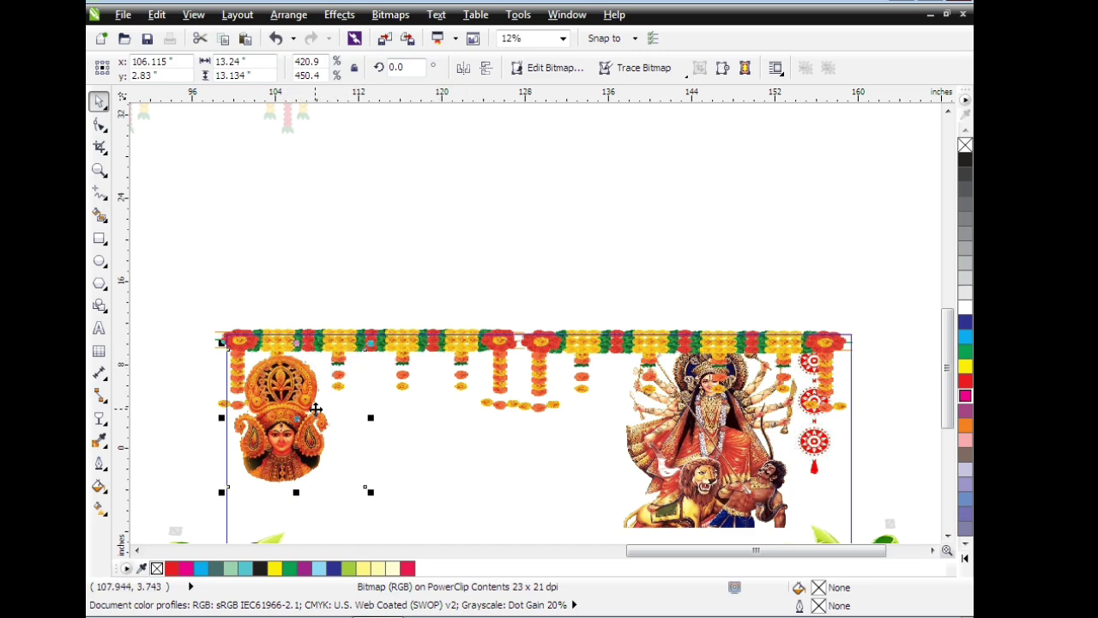
{"action": "left_click", "coordinate": [692, 444]}
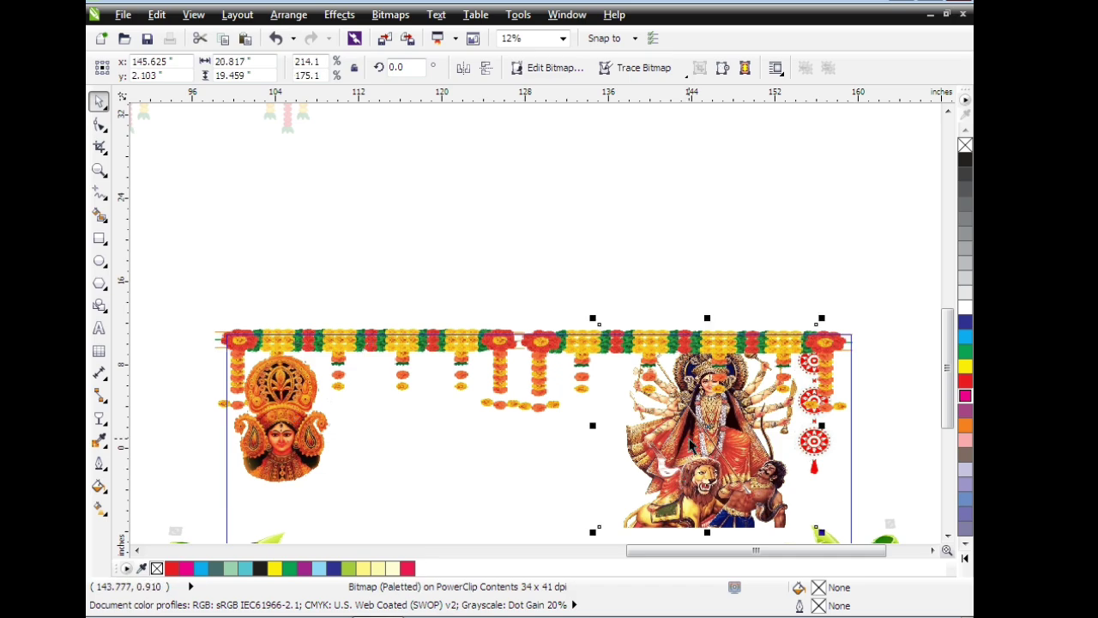
{"action": "right_click", "coordinate": [691, 445]}
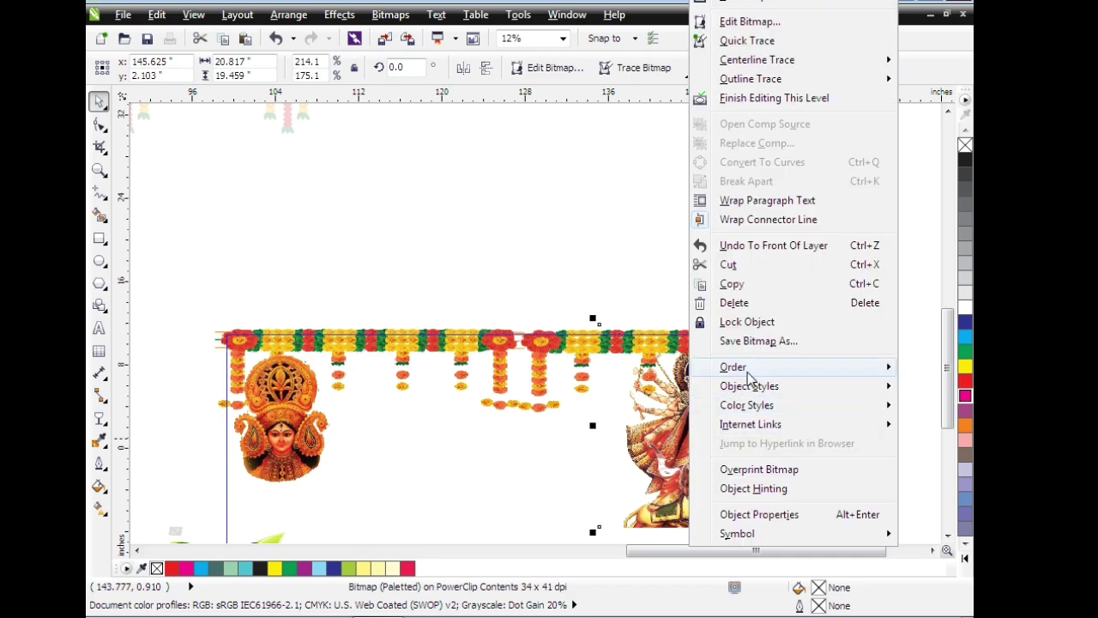
{"action": "mouse_move", "coordinate": [733, 366]}
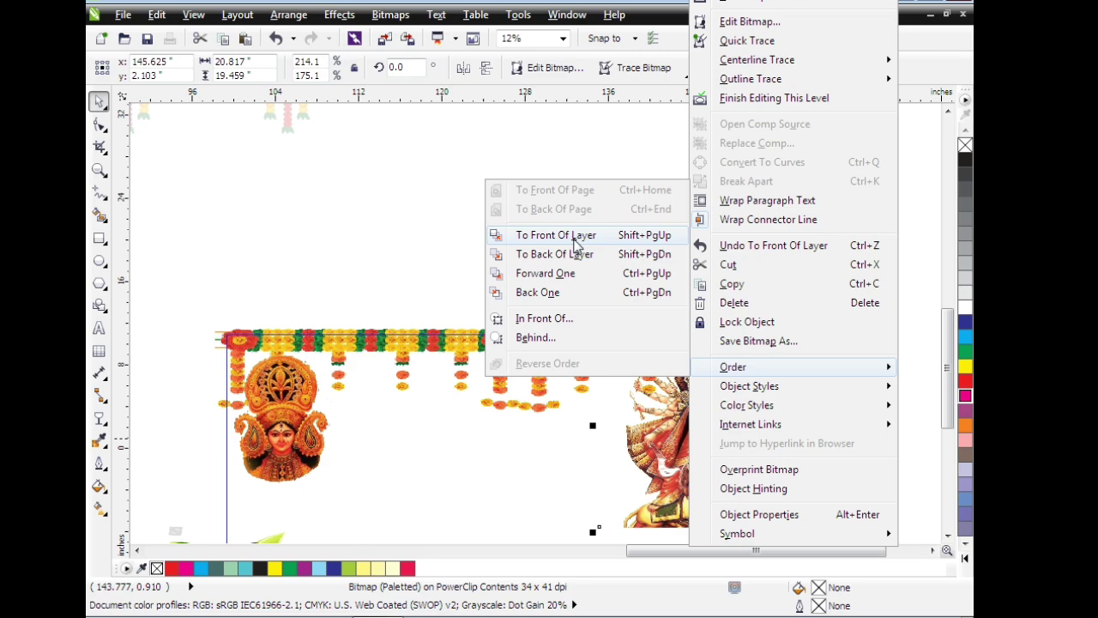
{"action": "left_click", "coordinate": [573, 241]}
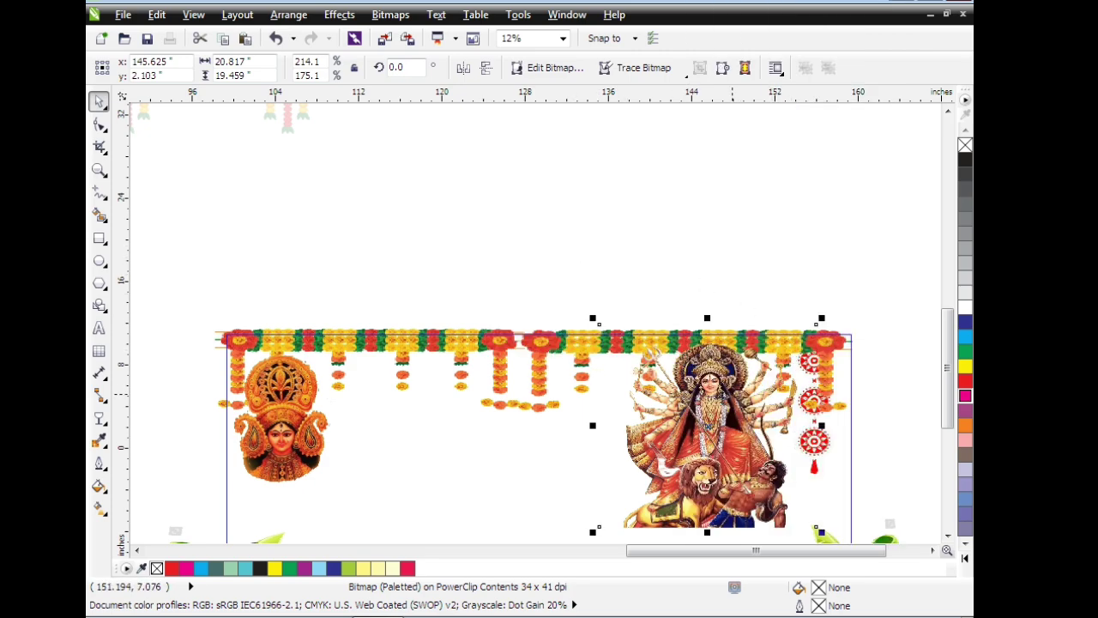
{"action": "left_click", "coordinate": [811, 453]}
{"action": "left_click", "coordinate": [866, 429]}
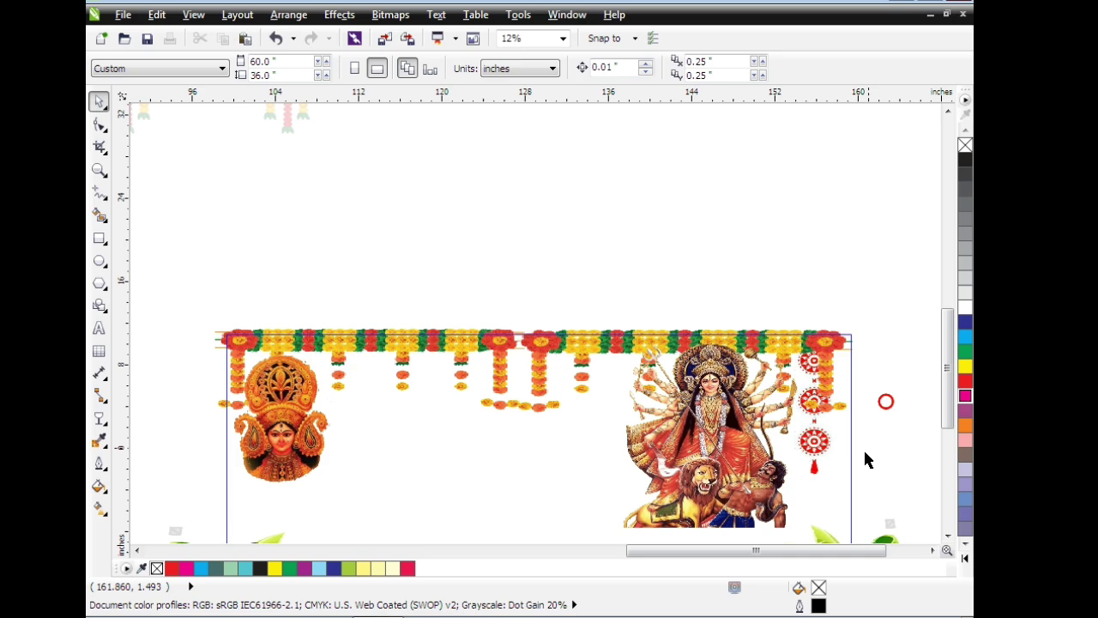
{"action": "left_click", "coordinate": [815, 464]}
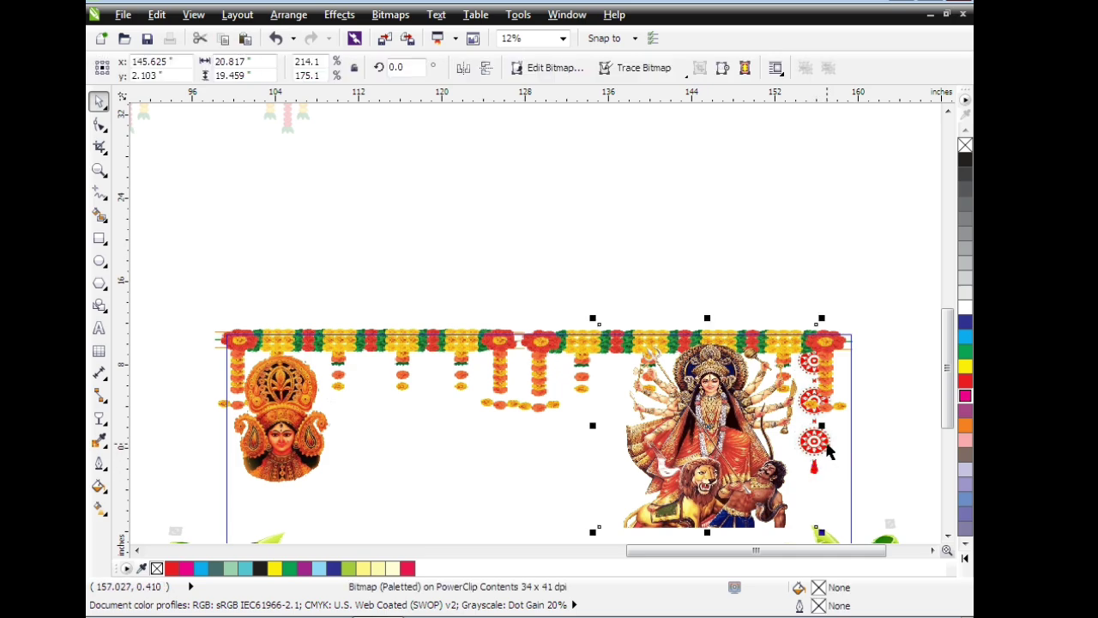
Bring the red ornament strand to front, shift it right, and shrink Durga slightly.
{"action": "left_click", "coordinate": [828, 449]}
{"action": "right_click", "coordinate": [828, 449]}
{"action": "mouse_move", "coordinate": [687, 366]}
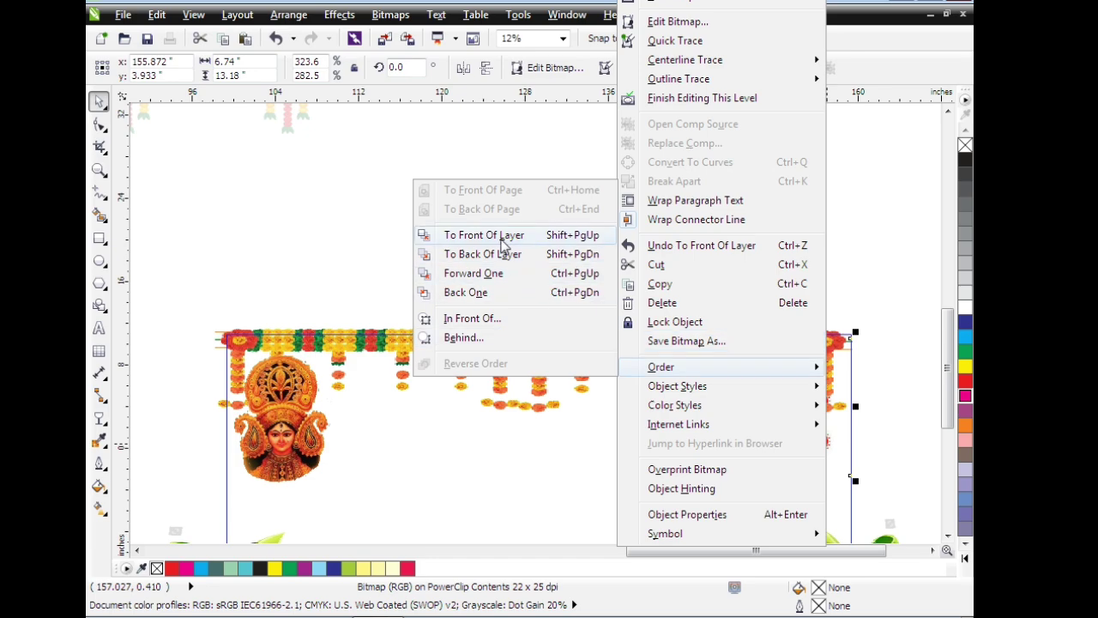
{"action": "left_click", "coordinate": [503, 236]}
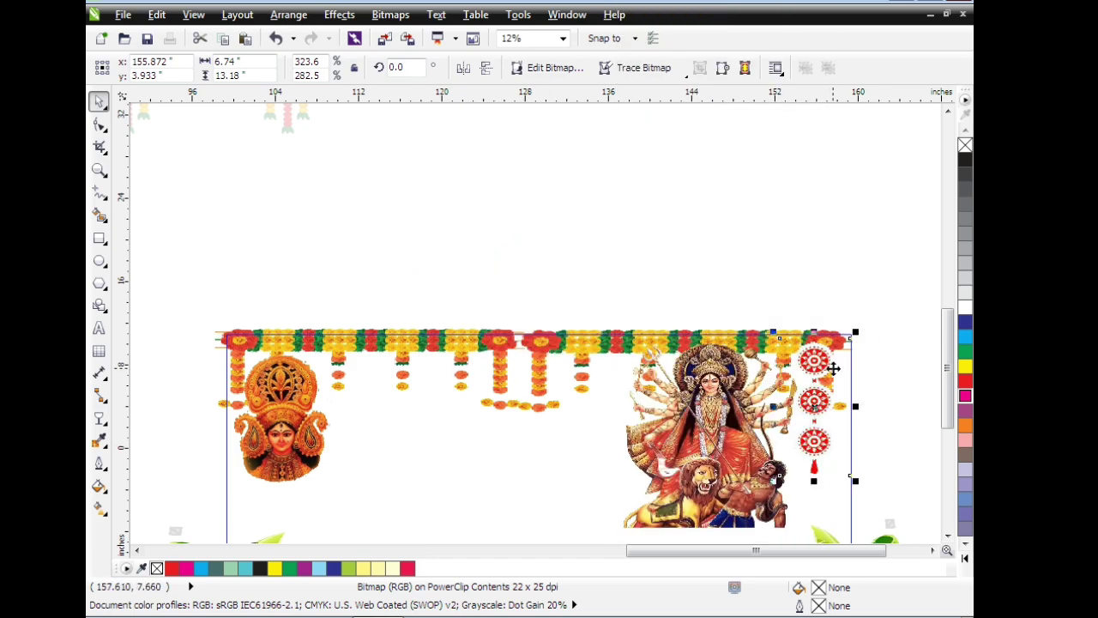
{"action": "left_click_drag", "start_coordinate": [816, 360], "coordinate": [828, 366]}
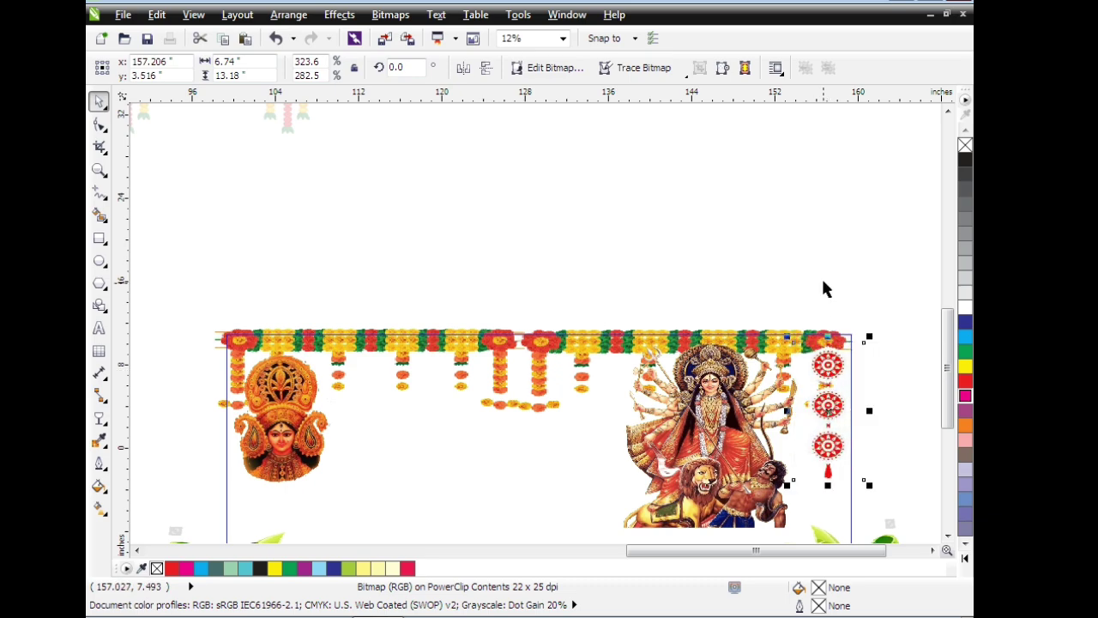
{"action": "left_click", "coordinate": [821, 275]}
{"action": "left_click", "coordinate": [724, 435]}
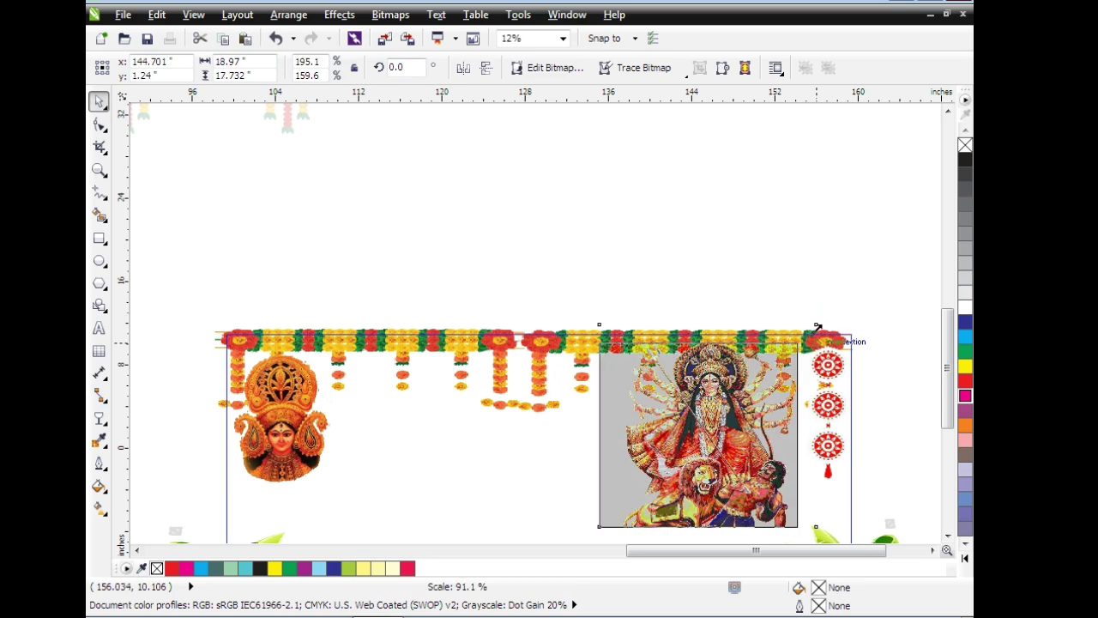
{"action": "left_click_drag", "start_coordinate": [819, 316], "coordinate": [798, 339]}
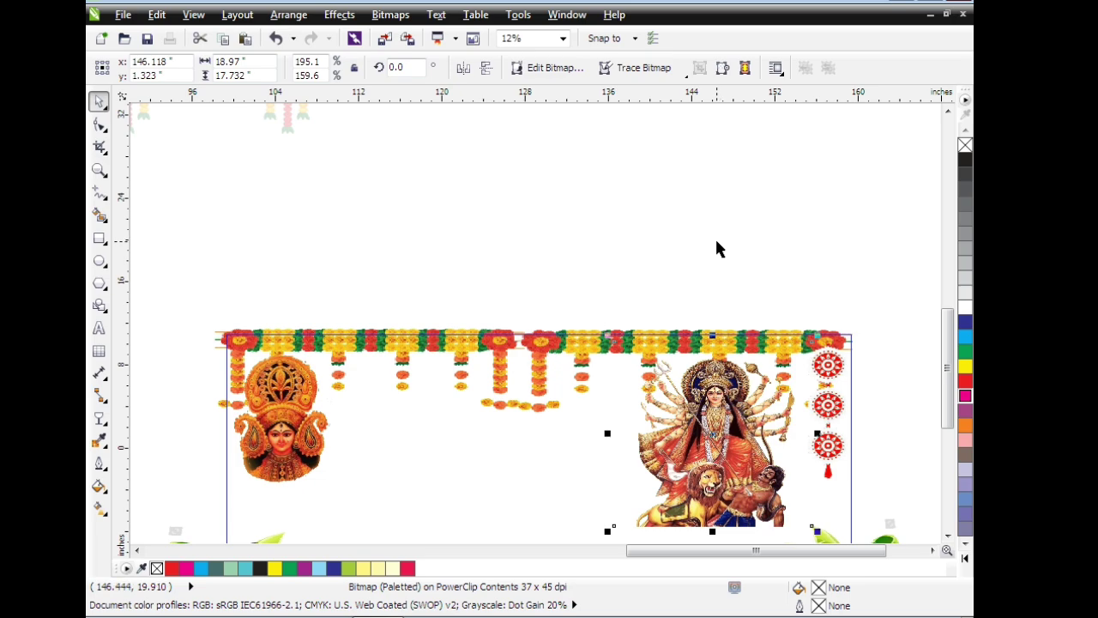
Place the drummer woman just below Durga, adjusting her size and position.
{"action": "scroll", "coordinate": [717, 248], "scroll_direction": "down", "scroll_amount": 2}
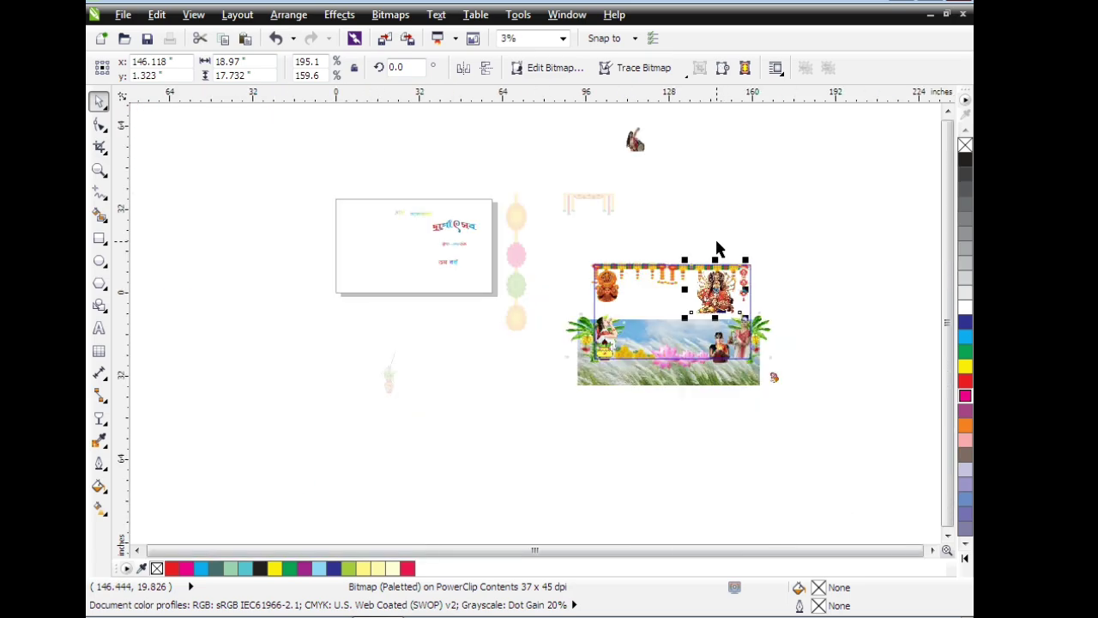
{"action": "left_click", "coordinate": [638, 142]}
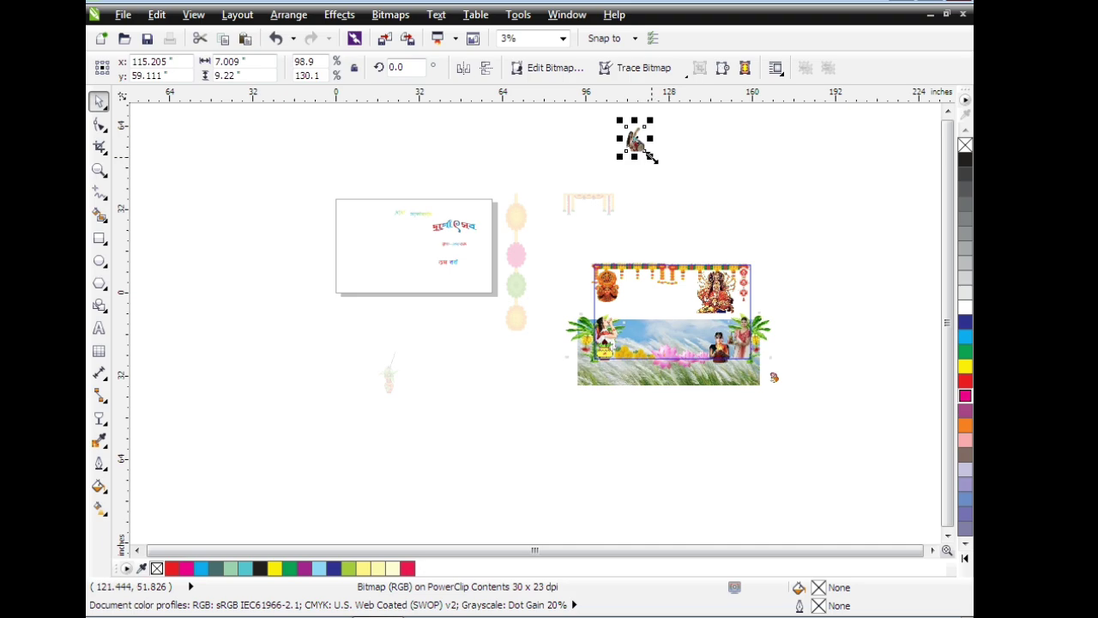
{"action": "left_click_drag", "start_coordinate": [642, 143], "coordinate": [715, 327]}
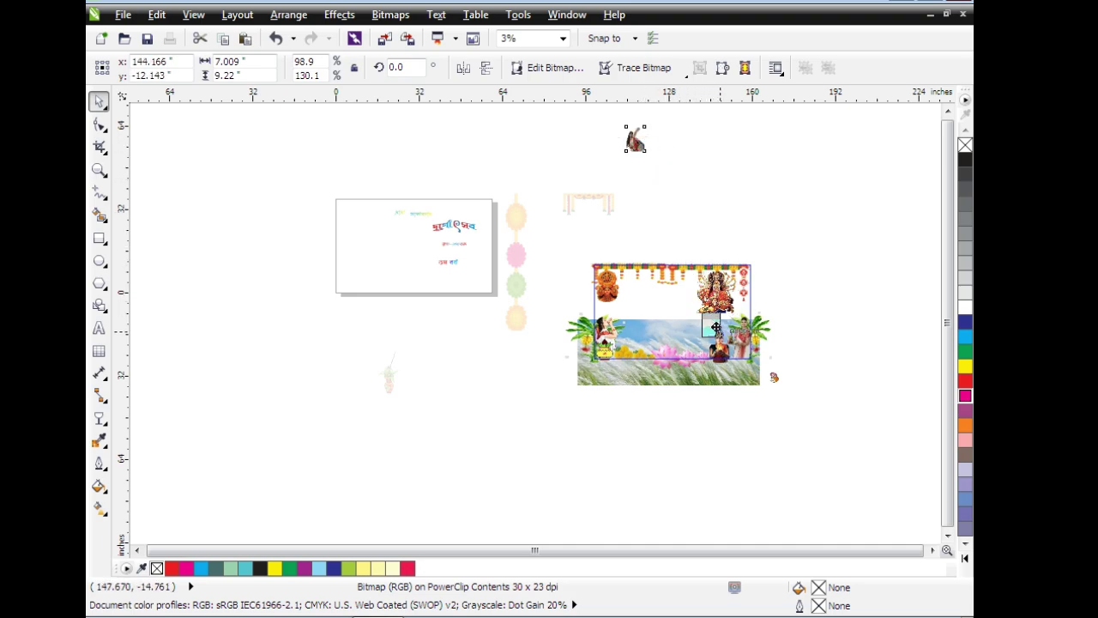
{"action": "scroll", "coordinate": [804, 283], "scroll_direction": "up", "scroll_amount": 1}
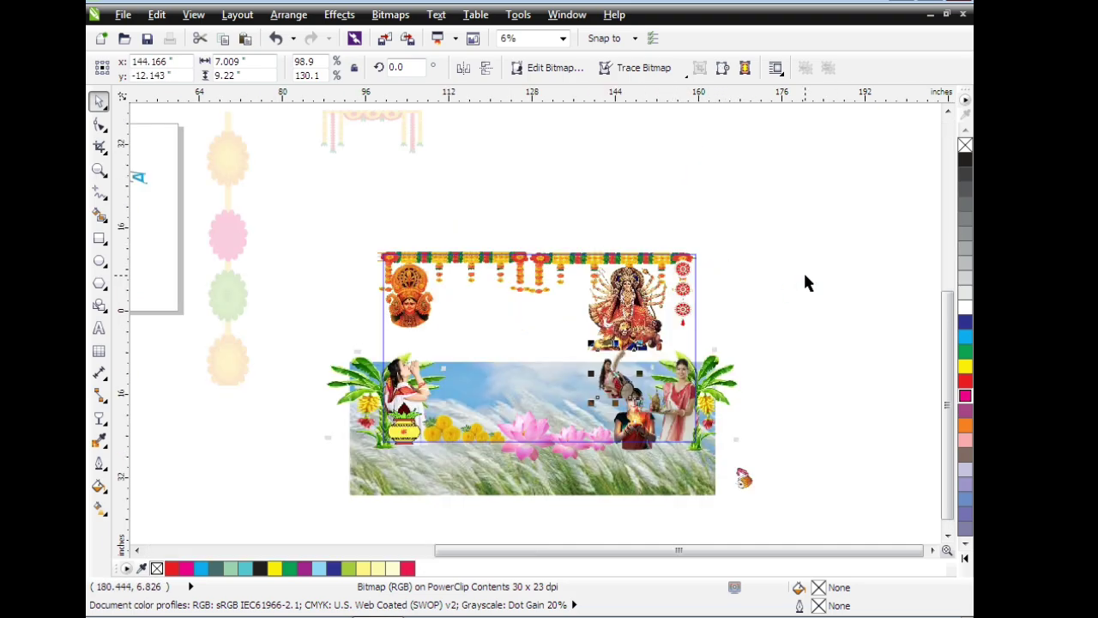
{"action": "scroll", "coordinate": [804, 283], "scroll_direction": "up", "scroll_amount": 1}
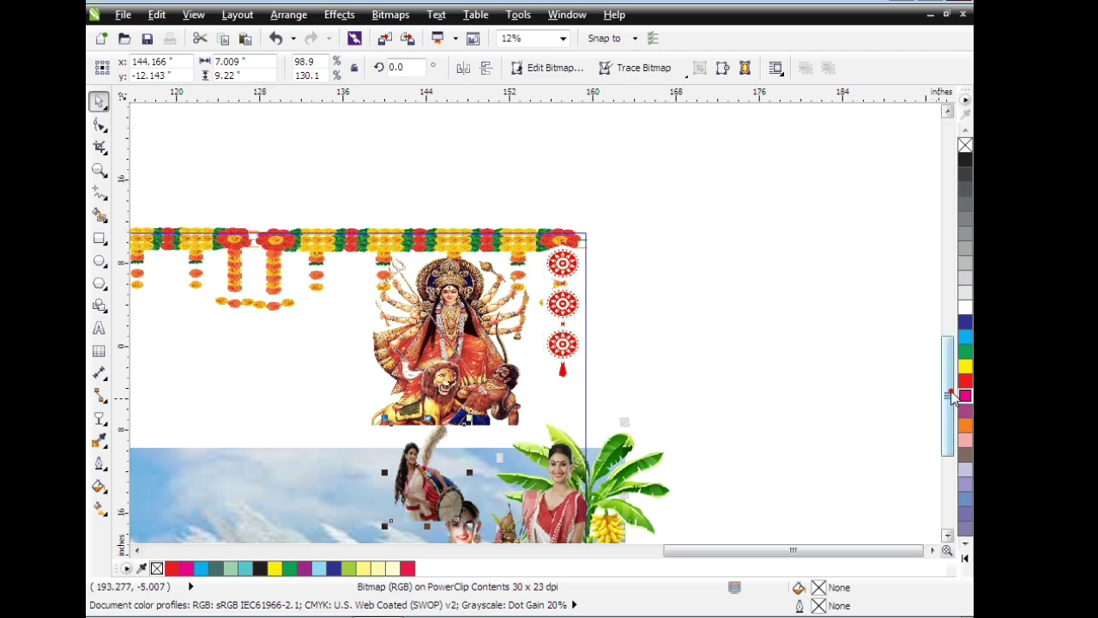
{"action": "left_click_drag", "start_coordinate": [947, 394], "coordinate": [947, 429]}
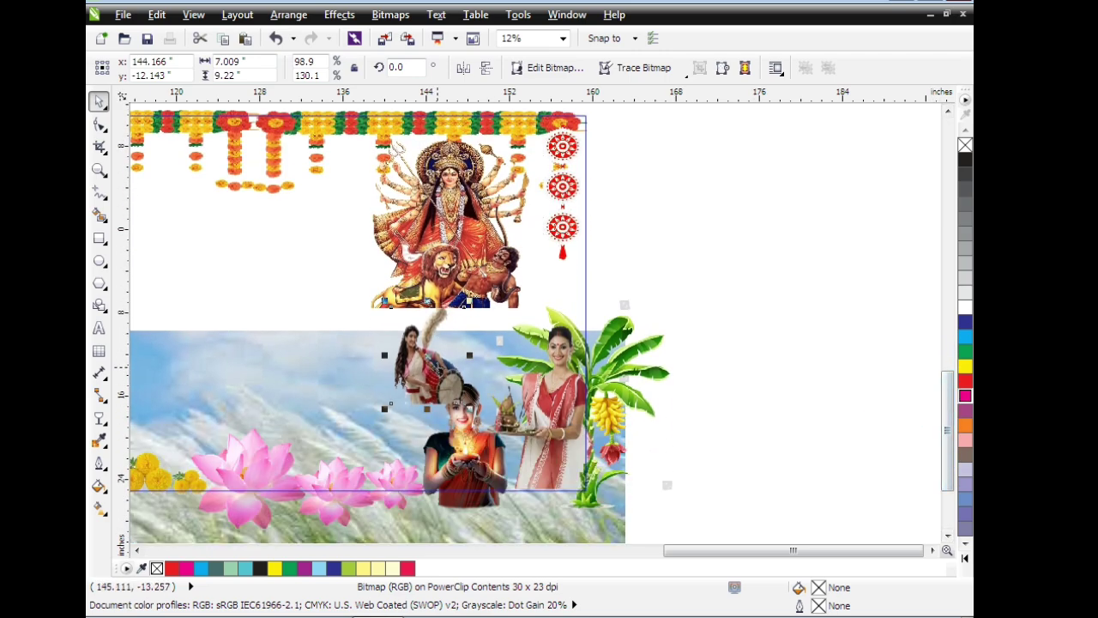
{"action": "left_click_drag", "start_coordinate": [444, 366], "coordinate": [470, 347]}
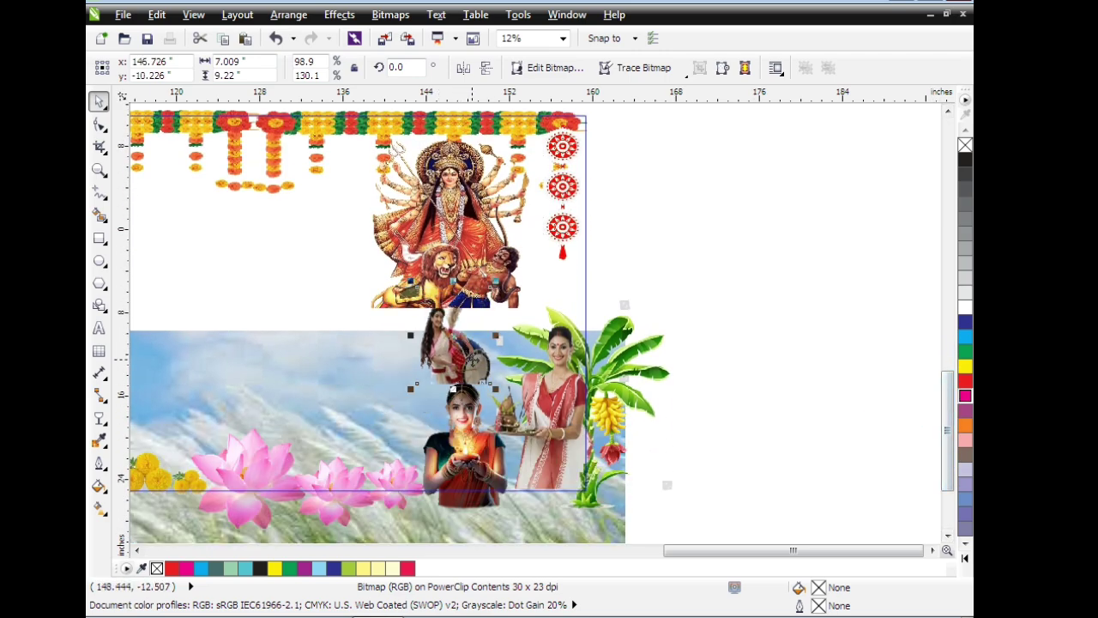
{"action": "left_click_drag", "start_coordinate": [474, 360], "coordinate": [481, 358]}
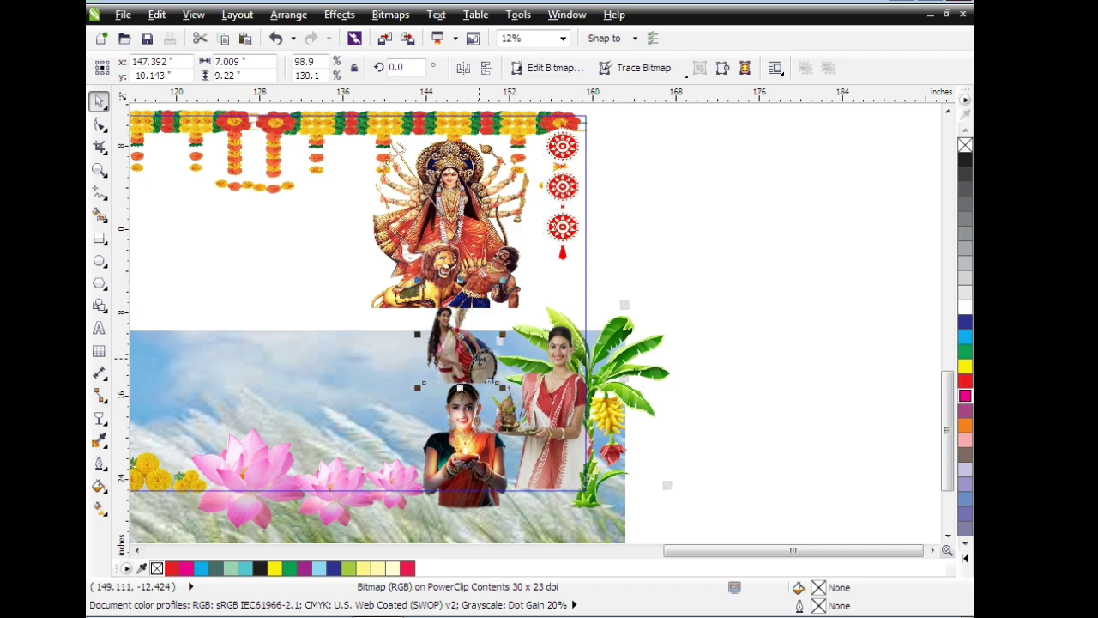
{"action": "left_click_drag", "start_coordinate": [425, 287], "coordinate": [413, 272]}
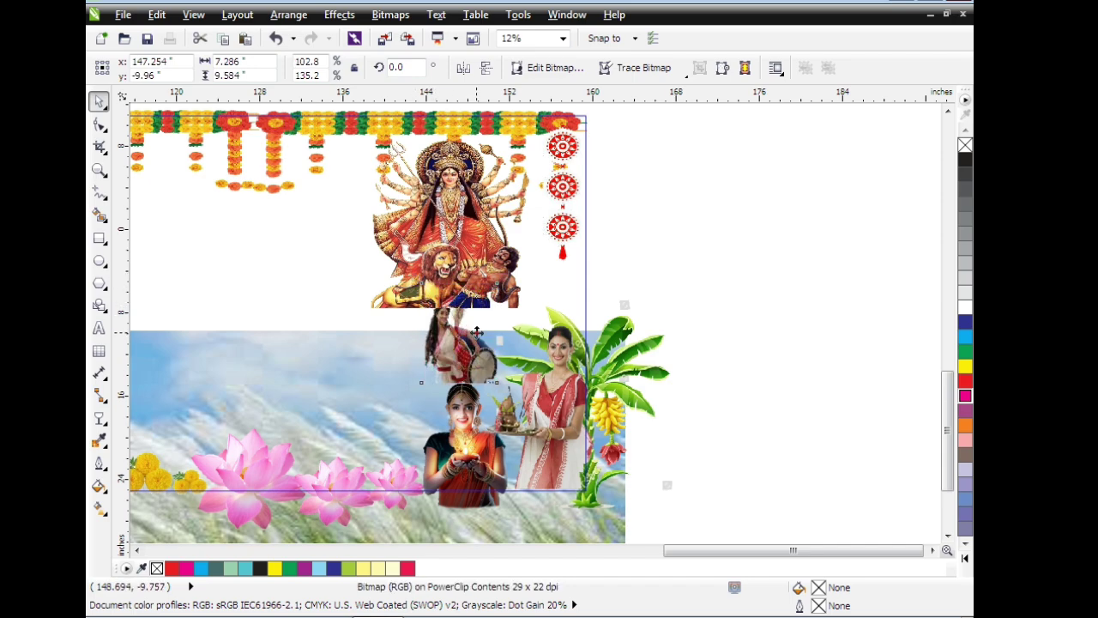
{"action": "left_click_drag", "start_coordinate": [477, 334], "coordinate": [444, 331]}
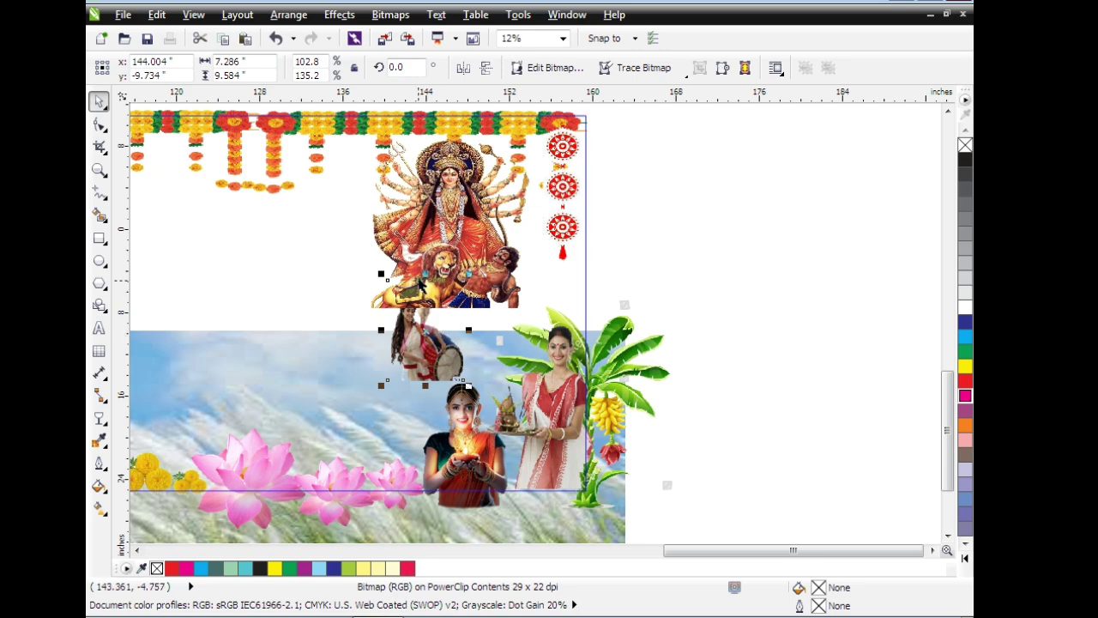
{"action": "left_click_drag", "start_coordinate": [381, 273], "coordinate": [387, 286]}
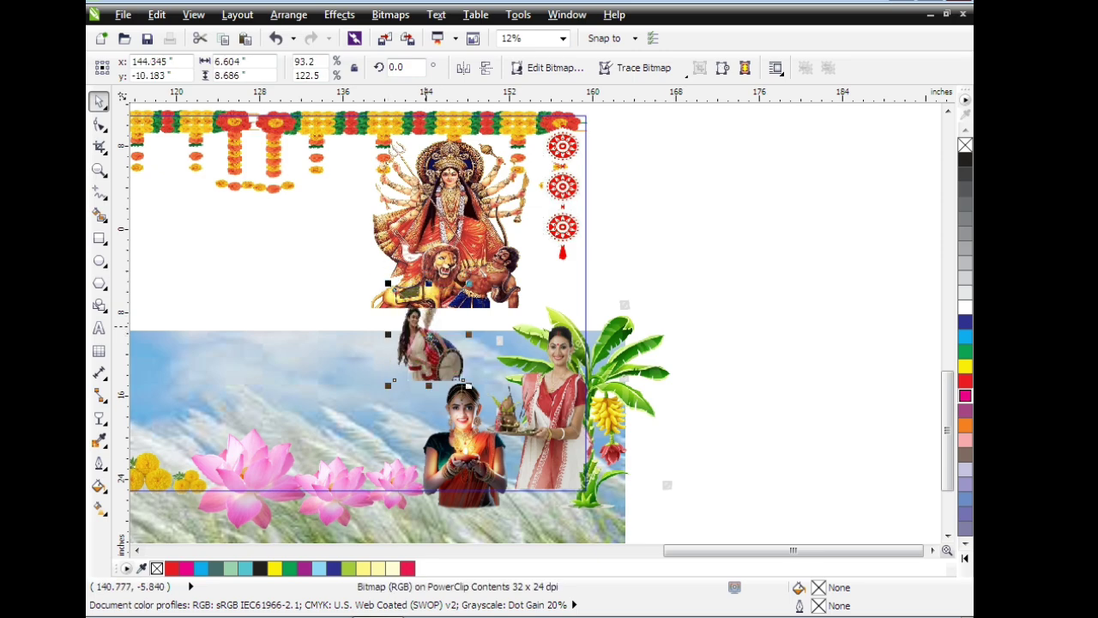
{"action": "mouse_move", "coordinate": [433, 339]}
{"action": "left_mouse_down"}
{"action": "mouse_move", "coordinate": [484, 345]}
{"action": "mouse_move", "coordinate": [484, 333]}
{"action": "left_mouse_up"}
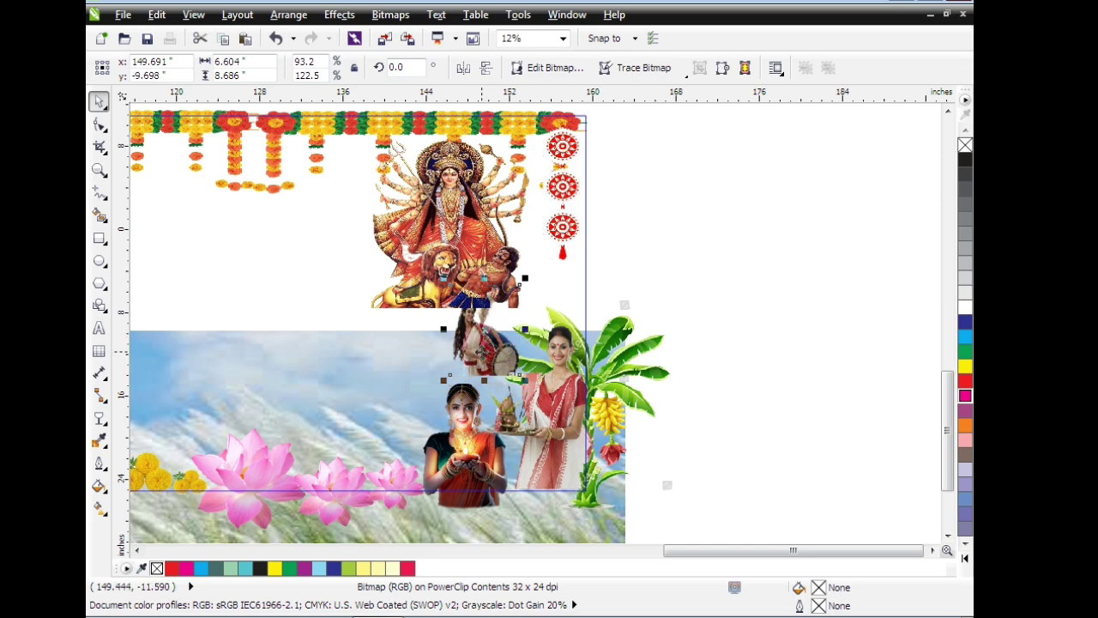
Bring the drummer woman to the front of the layer.
{"action": "right_click", "coordinate": [480, 351]}
{"action": "mouse_move", "coordinate": [525, 367]}
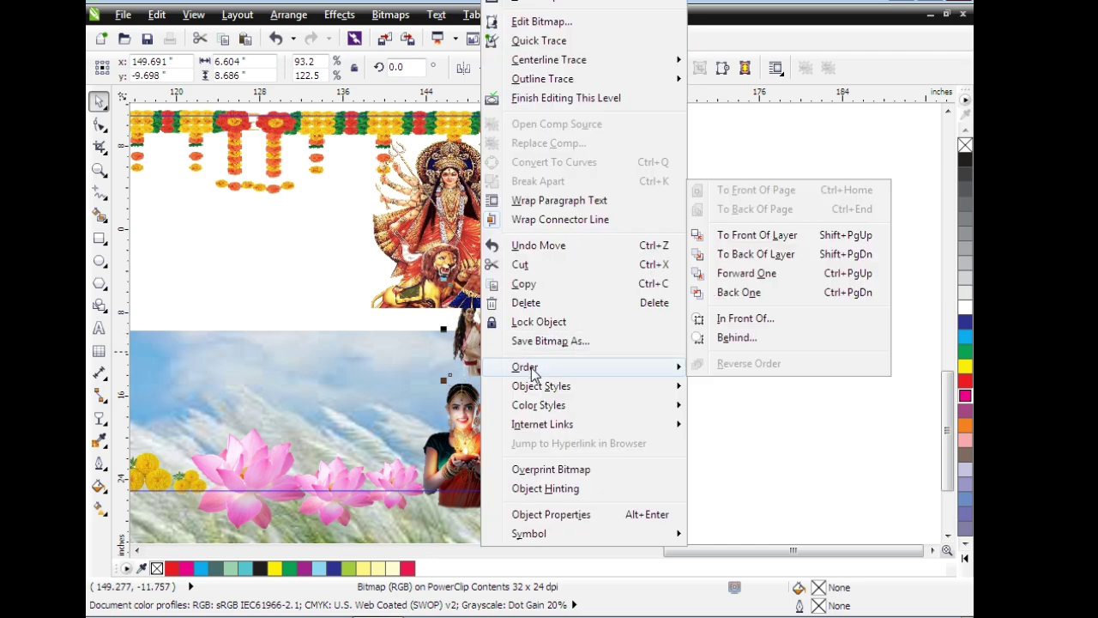
{"action": "left_click", "coordinate": [753, 238]}
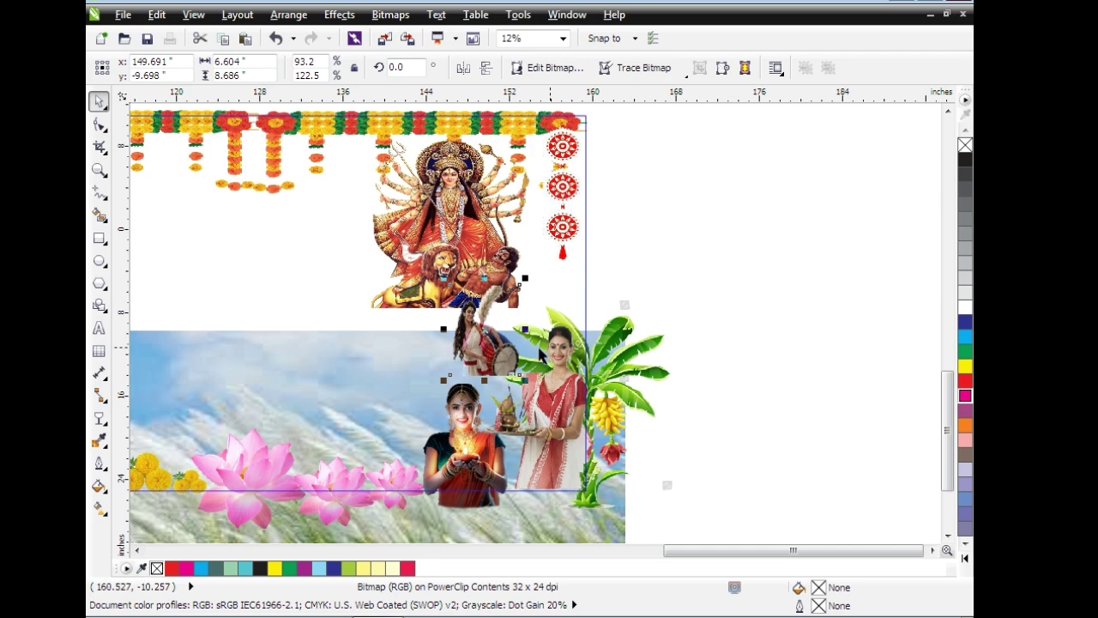
{"action": "scroll", "coordinate": [705, 271], "scroll_direction": "up", "scroll_amount": 1}
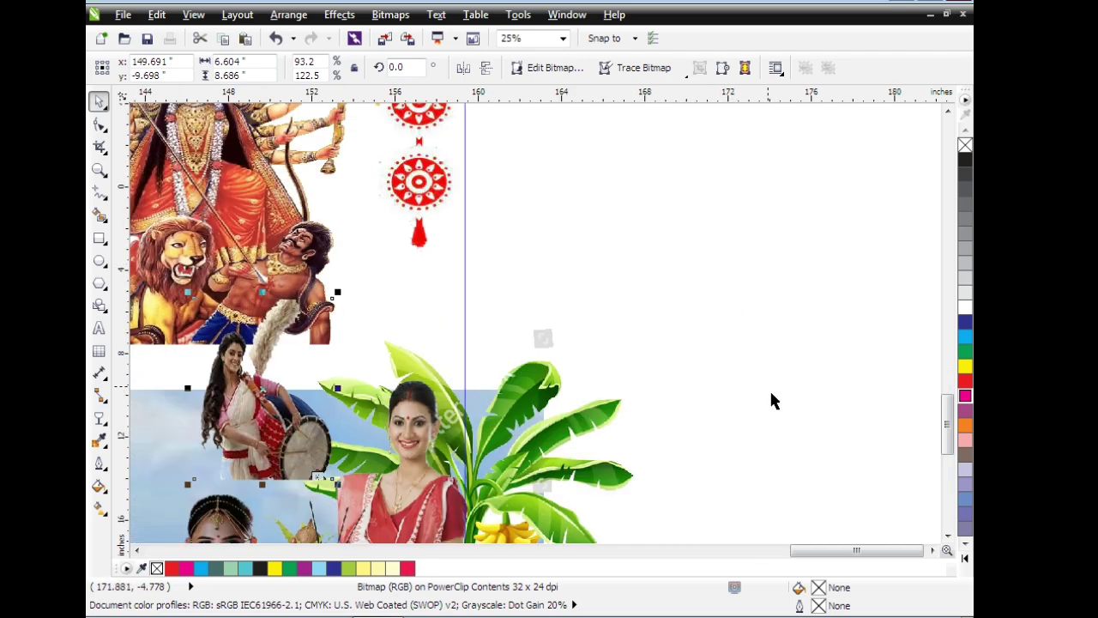
{"action": "left_click_drag", "start_coordinate": [855, 550], "coordinate": [831, 550]}
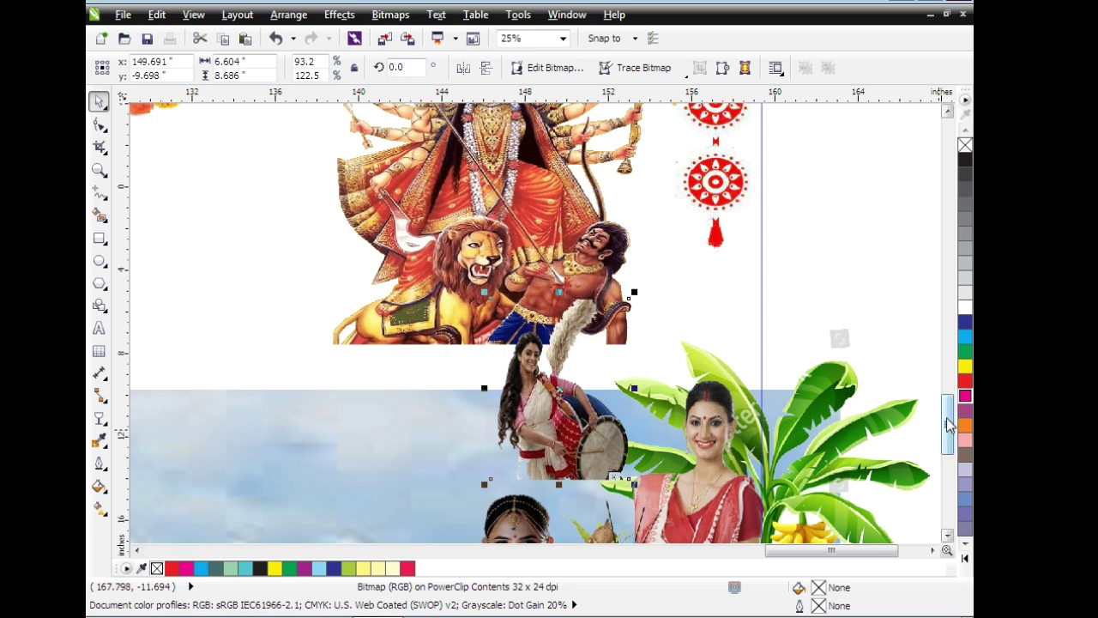
{"action": "left_click_drag", "start_coordinate": [945, 420], "coordinate": [951, 451]}
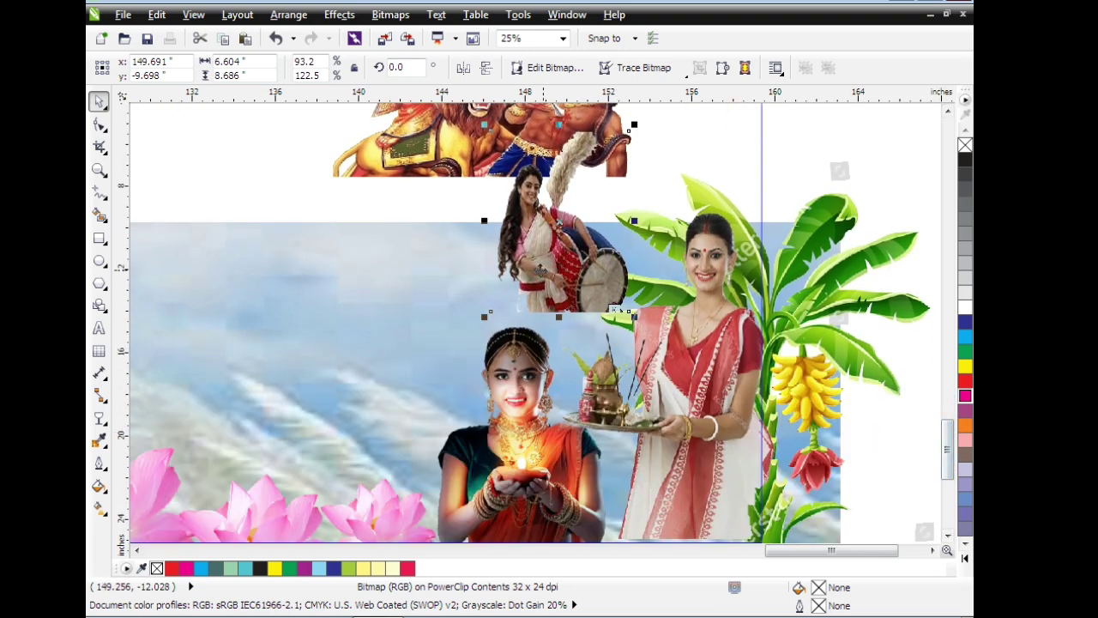
Apply a linear transparency fade to the drummer woman, adjusting its start and end points.
{"action": "left_click", "coordinate": [98, 418]}
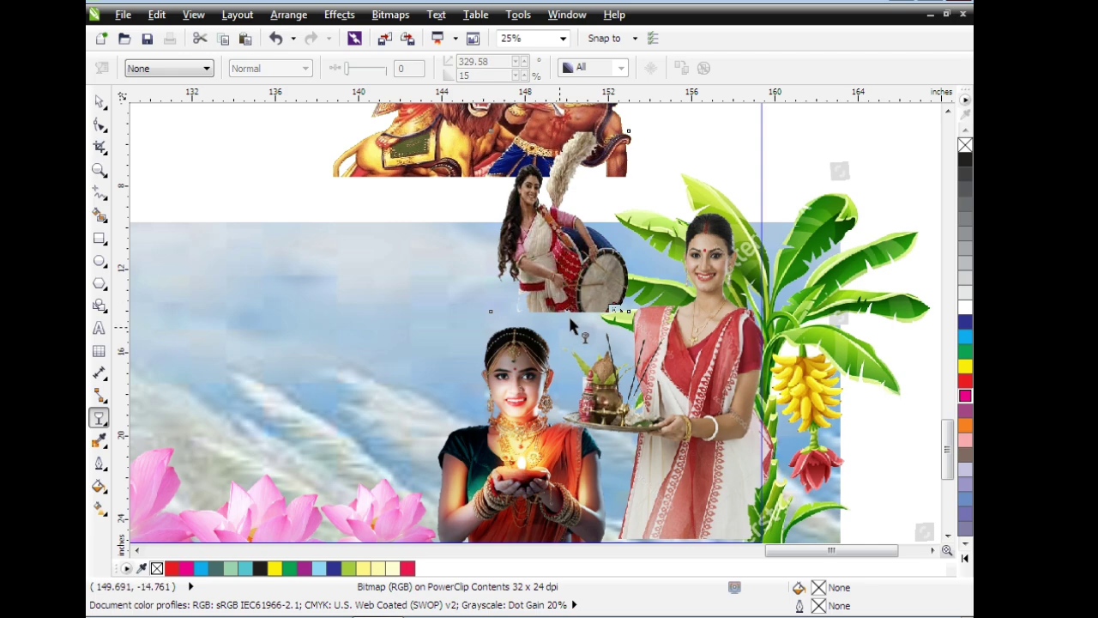
{"action": "left_click_drag", "start_coordinate": [558, 279], "coordinate": [573, 401]}
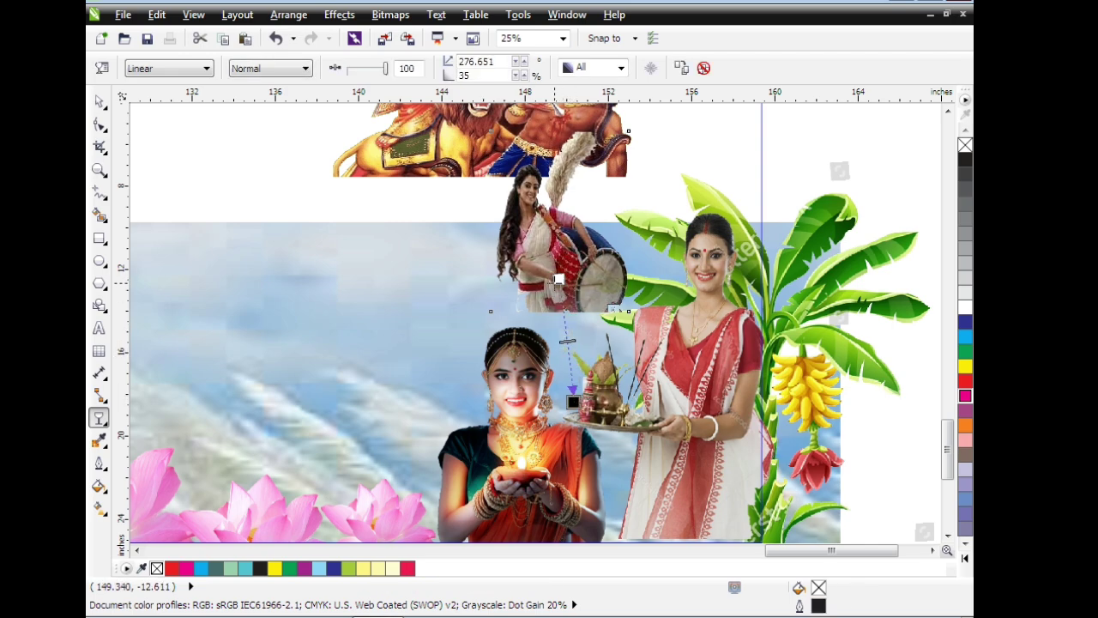
{"action": "left_click_drag", "start_coordinate": [559, 281], "coordinate": [558, 260]}
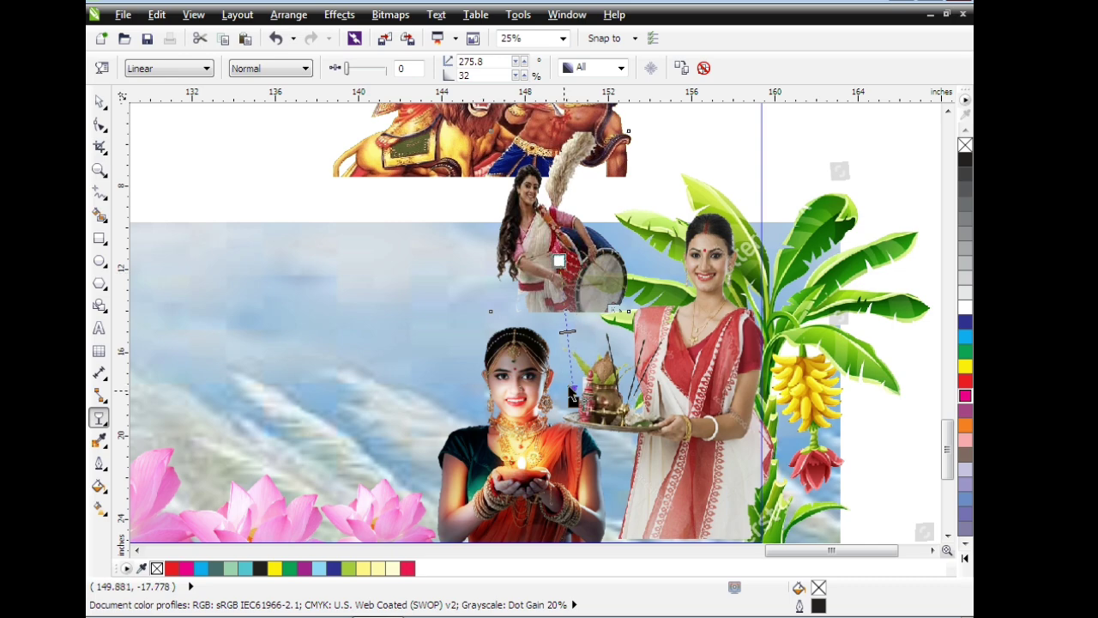
{"action": "left_click_drag", "start_coordinate": [573, 402], "coordinate": [564, 420]}
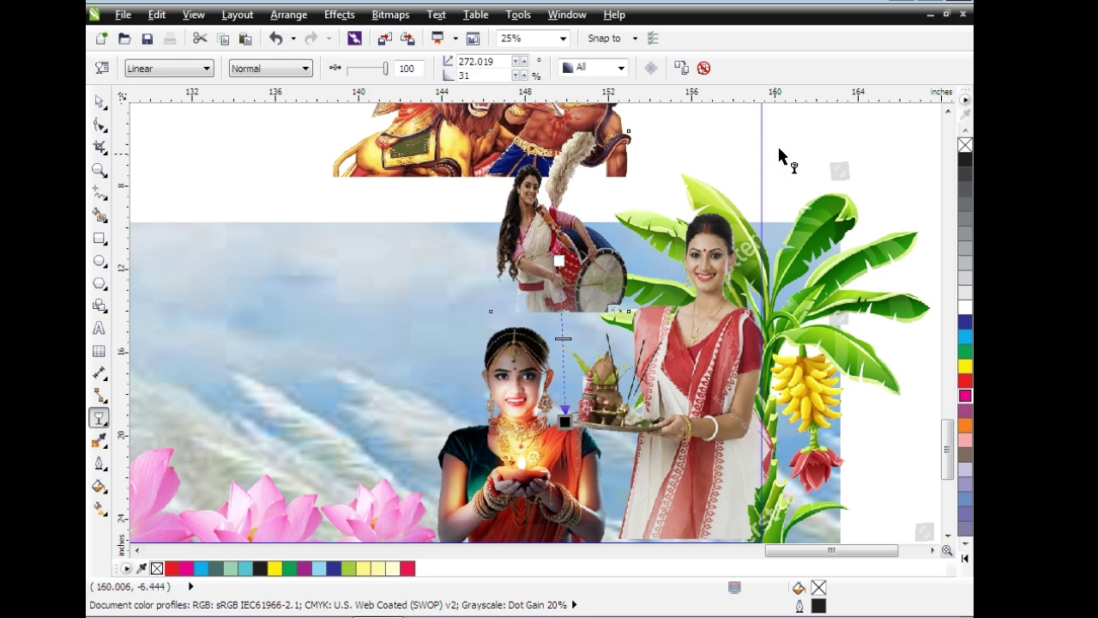
Finish the PowerClip edit so the faded drummer woman sits beneath Durga, then review the banner.
{"action": "left_click", "coordinate": [100, 104]}
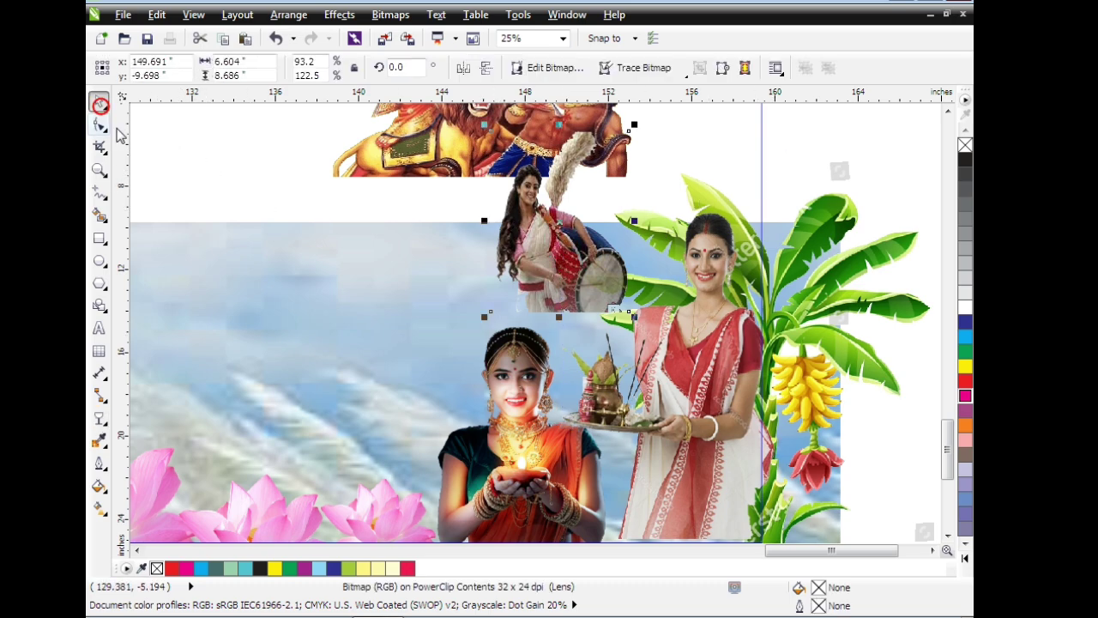
{"action": "scroll", "coordinate": [442, 268], "scroll_direction": "down", "scroll_amount": 1}
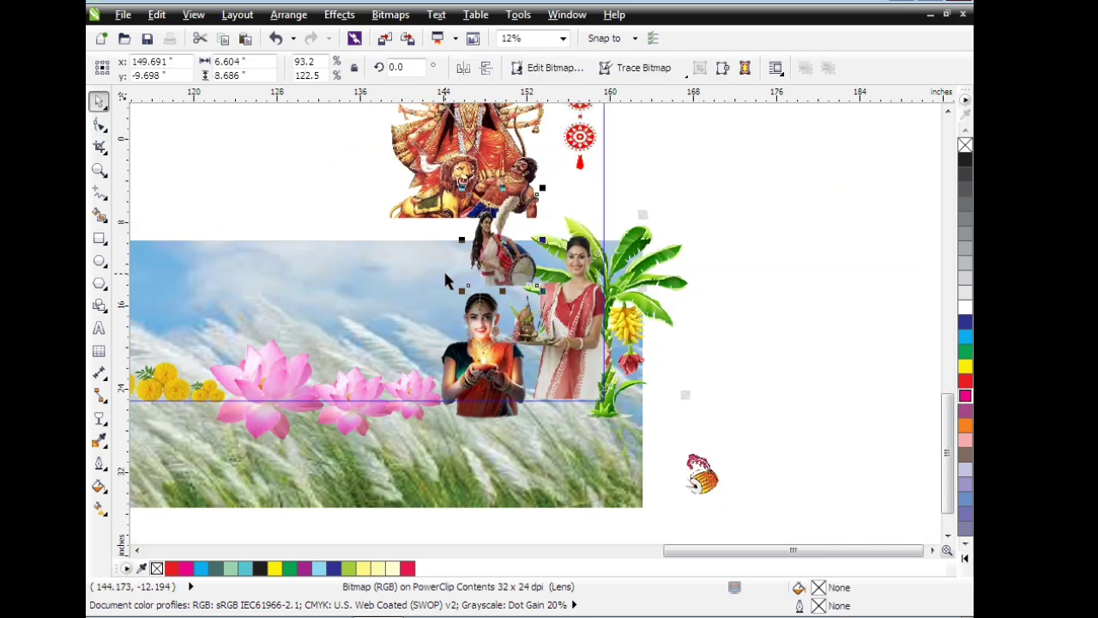
{"action": "left_click", "coordinate": [795, 265], "text": "ctrl"}
{"action": "left_click_drag", "start_coordinate": [862, 551], "coordinate": [838, 551]}
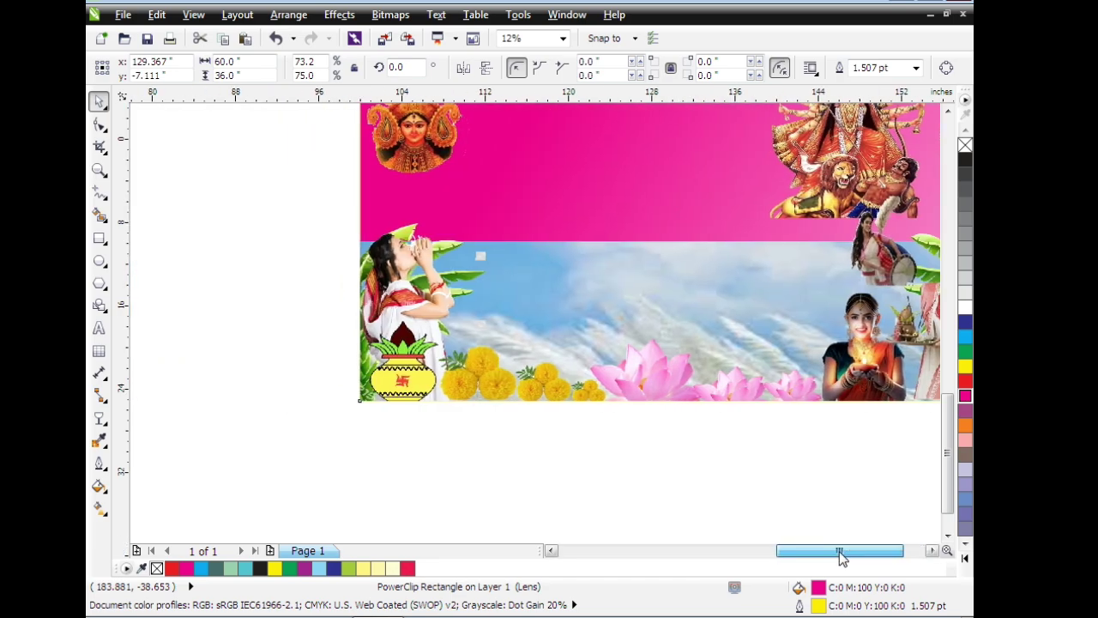
{"action": "left_click_drag", "start_coordinate": [947, 453], "coordinate": [948, 420]}
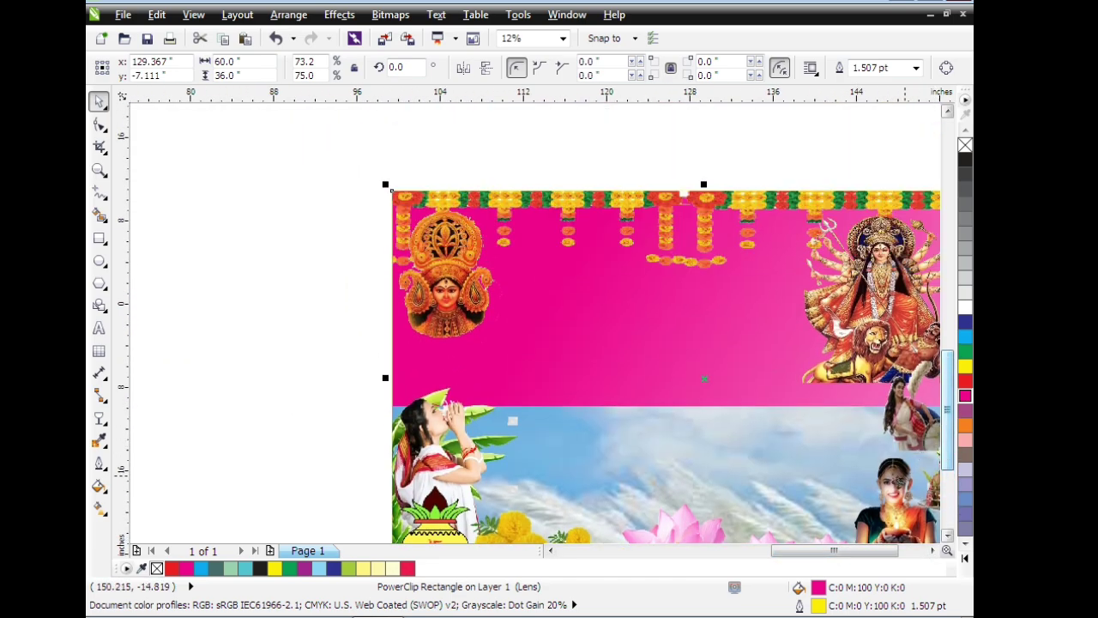
{"action": "left_click_drag", "start_coordinate": [799, 551], "coordinate": [825, 553]}
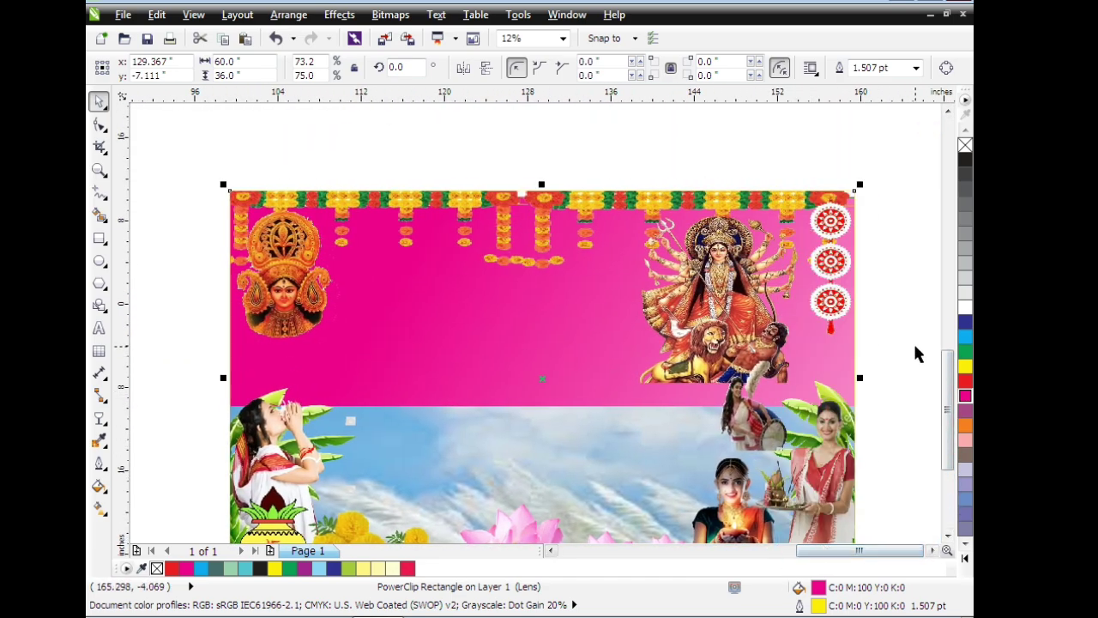
{"action": "scroll", "coordinate": [912, 355], "scroll_direction": "down", "scroll_amount": 2}
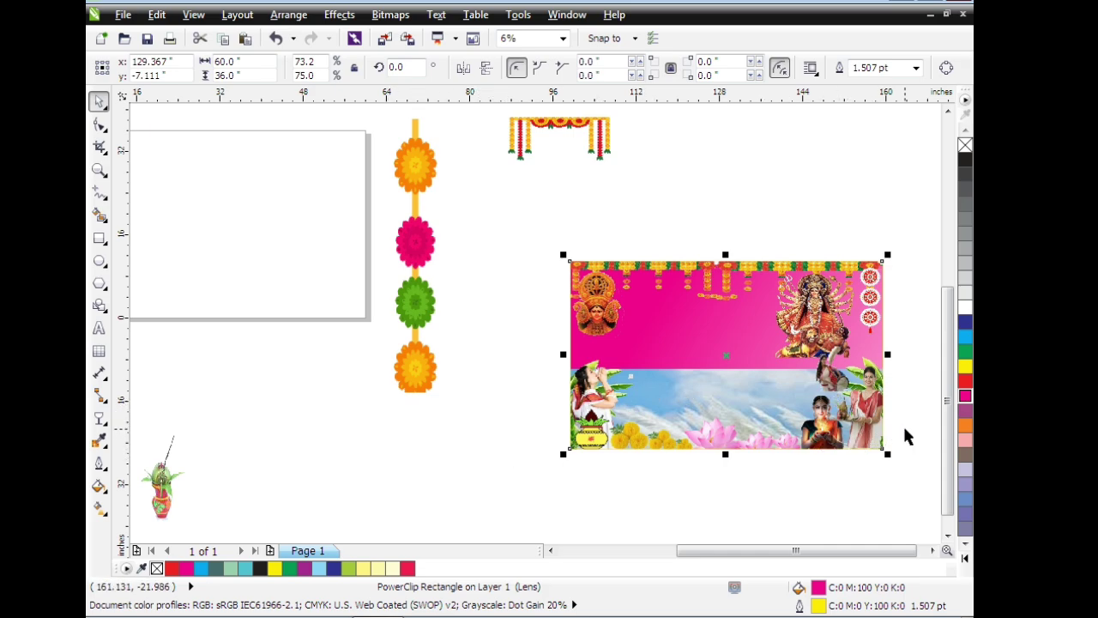
{"action": "scroll", "coordinate": [930, 434], "scroll_direction": "up", "scroll_amount": 2}
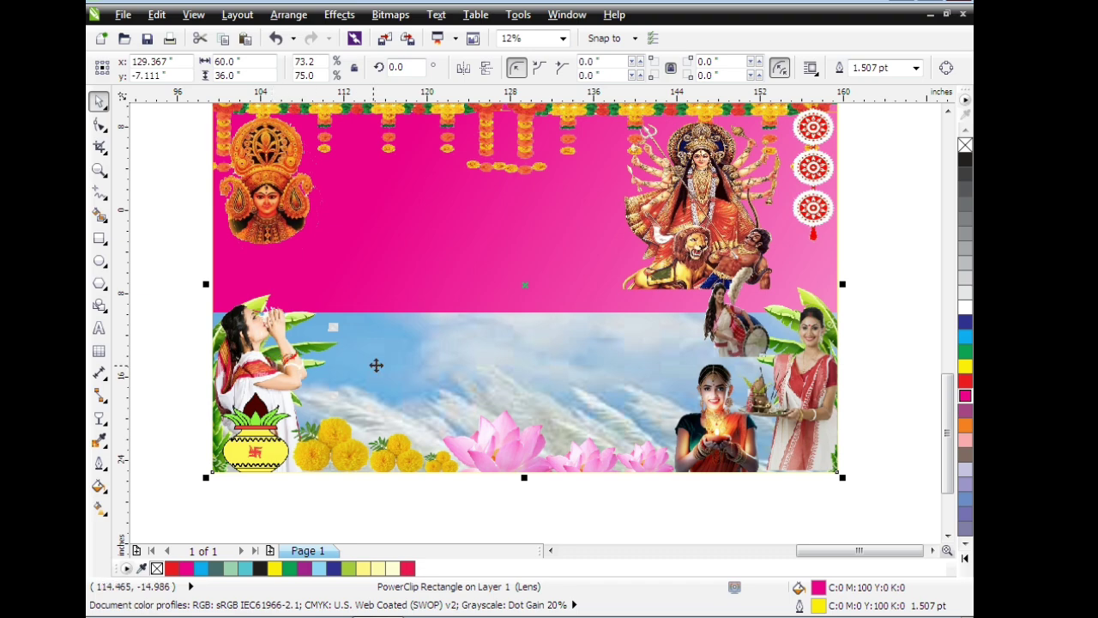
Shrink the conch-blowing woman with the kalash slightly, set her at the banner's left, and finish the PowerClip.
{"action": "key", "text": "Delete"}
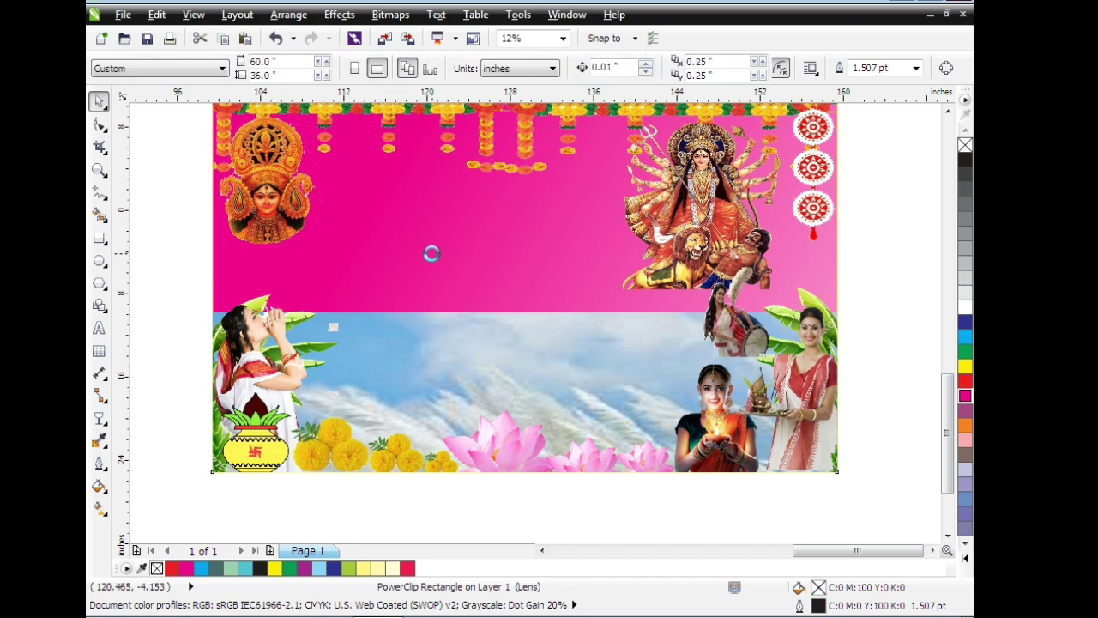
{"action": "left_click", "coordinate": [258, 375]}
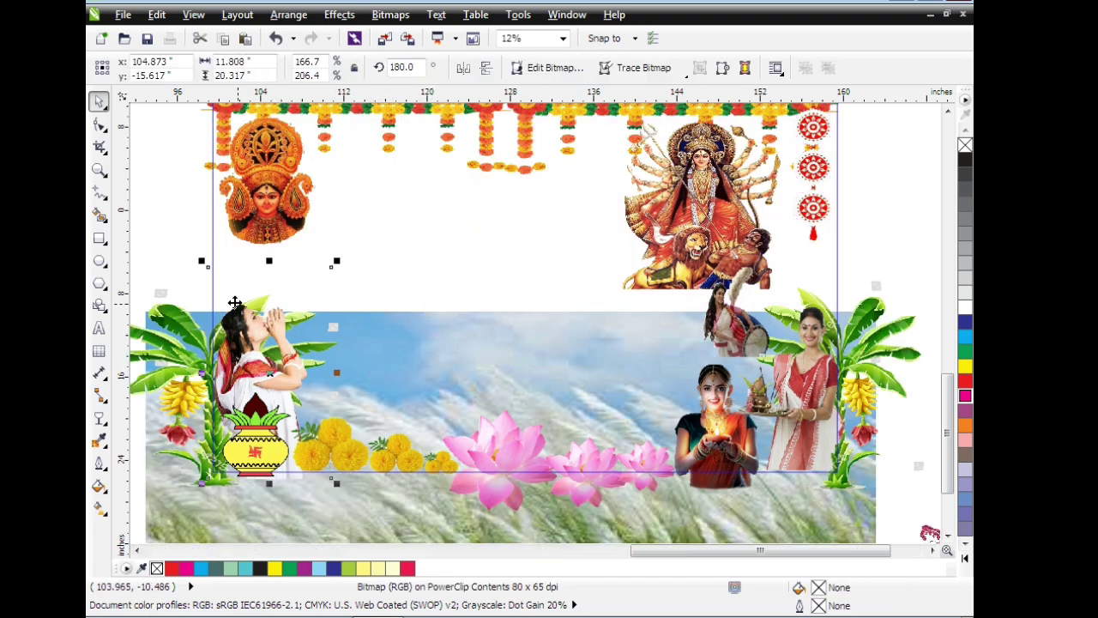
{"action": "left_click_drag", "start_coordinate": [203, 261], "coordinate": [213, 280]}
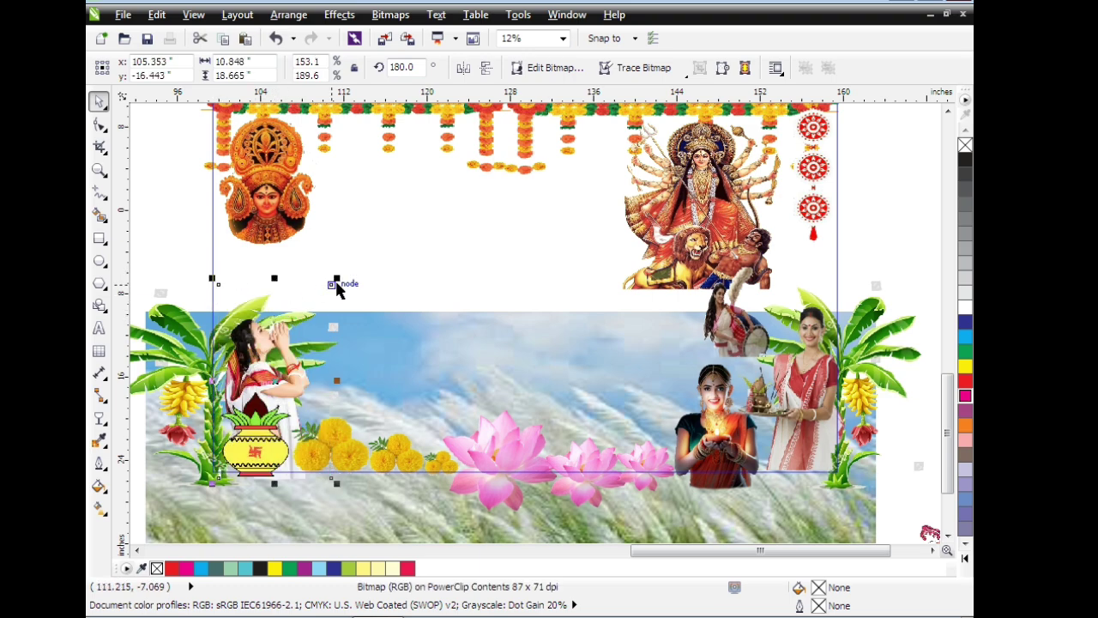
{"action": "left_click_drag", "start_coordinate": [279, 384], "coordinate": [272, 385]}
{"action": "left_click_drag", "start_coordinate": [262, 384], "coordinate": [262, 382]}
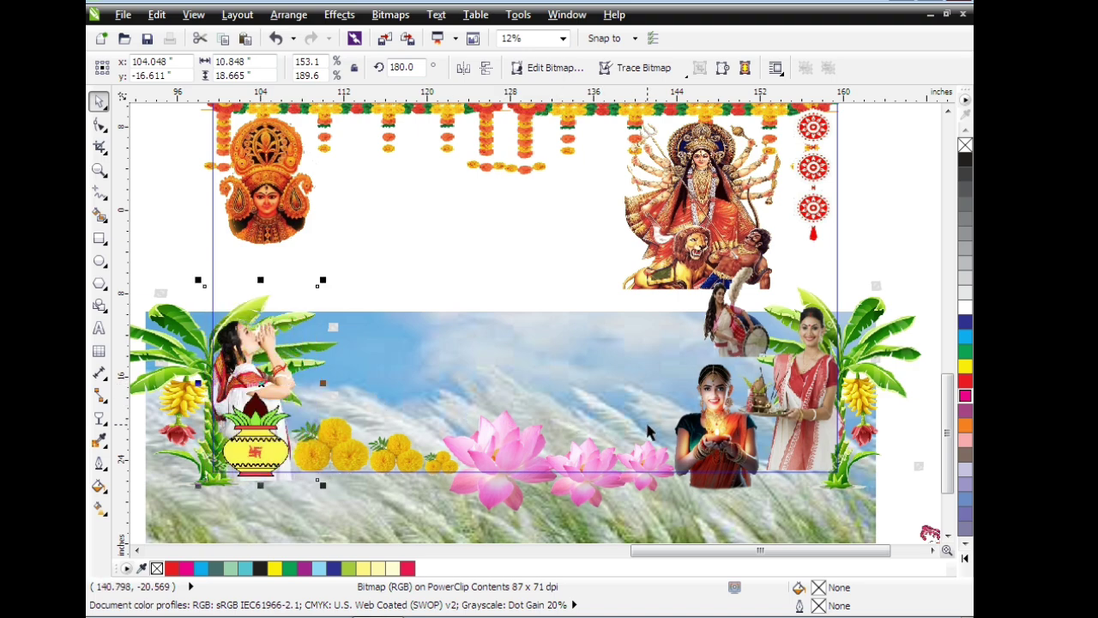
{"action": "left_click", "coordinate": [875, 234], "text": "ctrl"}
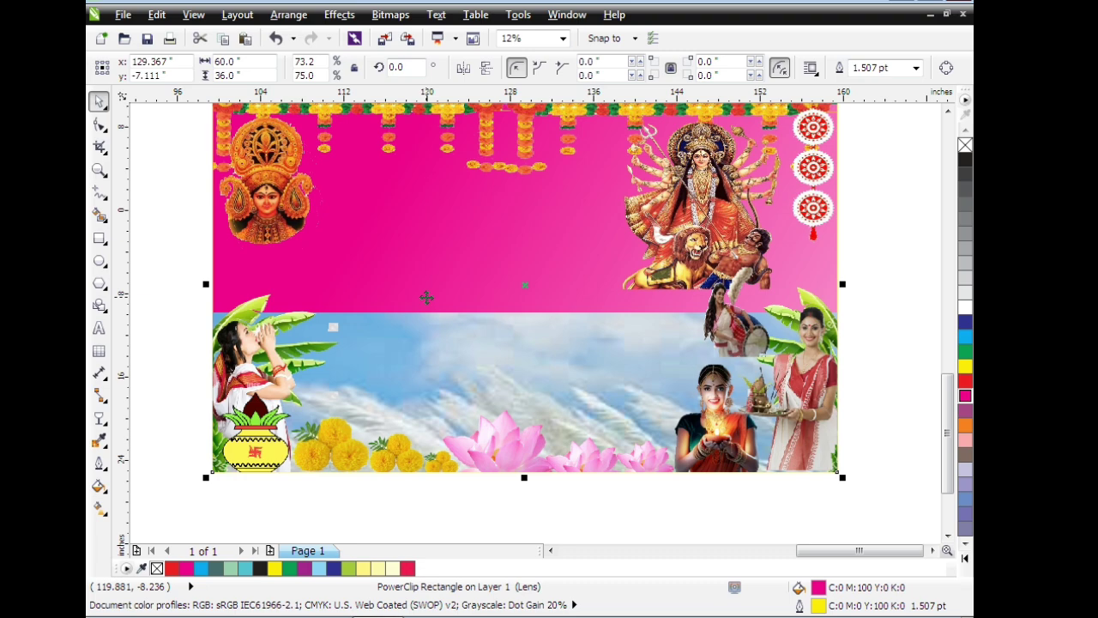
{"action": "scroll", "coordinate": [427, 297], "scroll_direction": "down", "scroll_amount": 2}
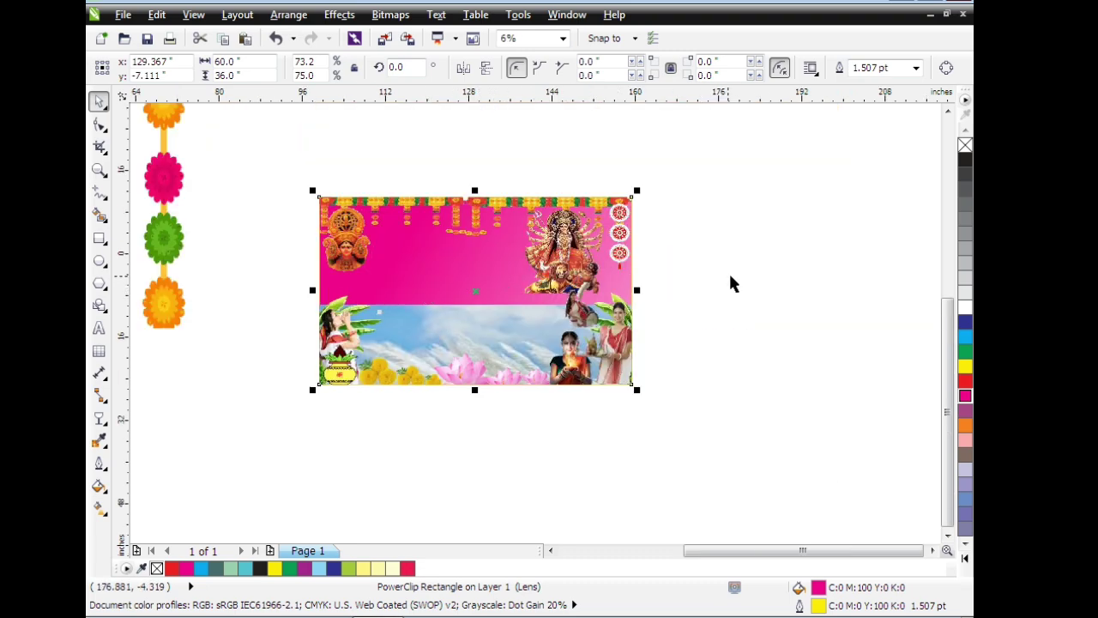
Select the banner's PowerClip frame and enter editing of its clipped contents.
{"action": "left_click", "coordinate": [750, 281]}
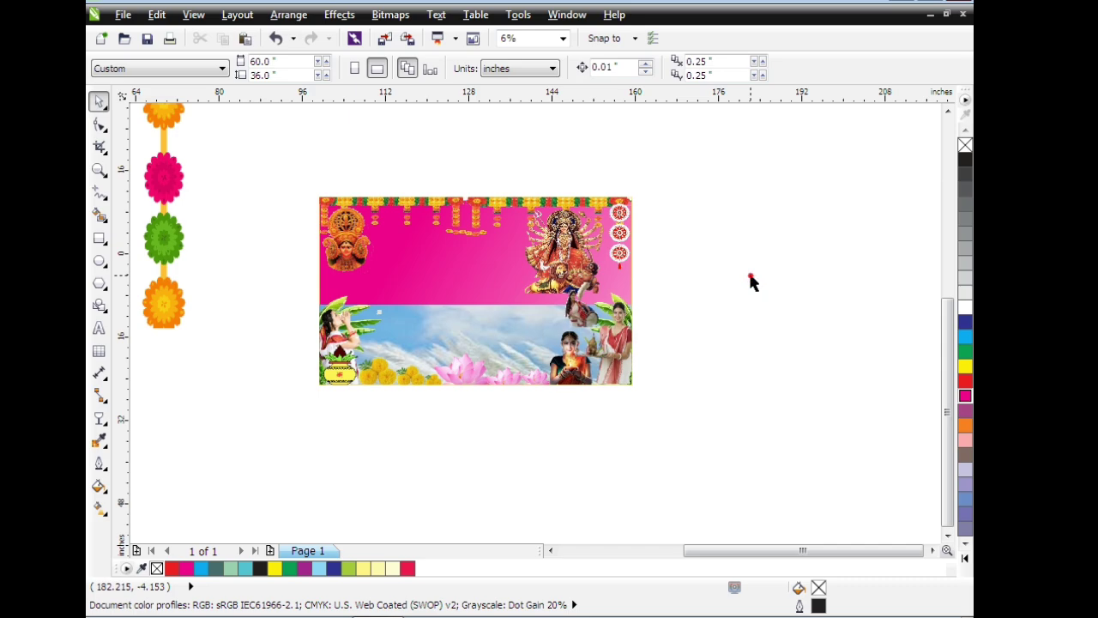
{"action": "left_click", "coordinate": [479, 267]}
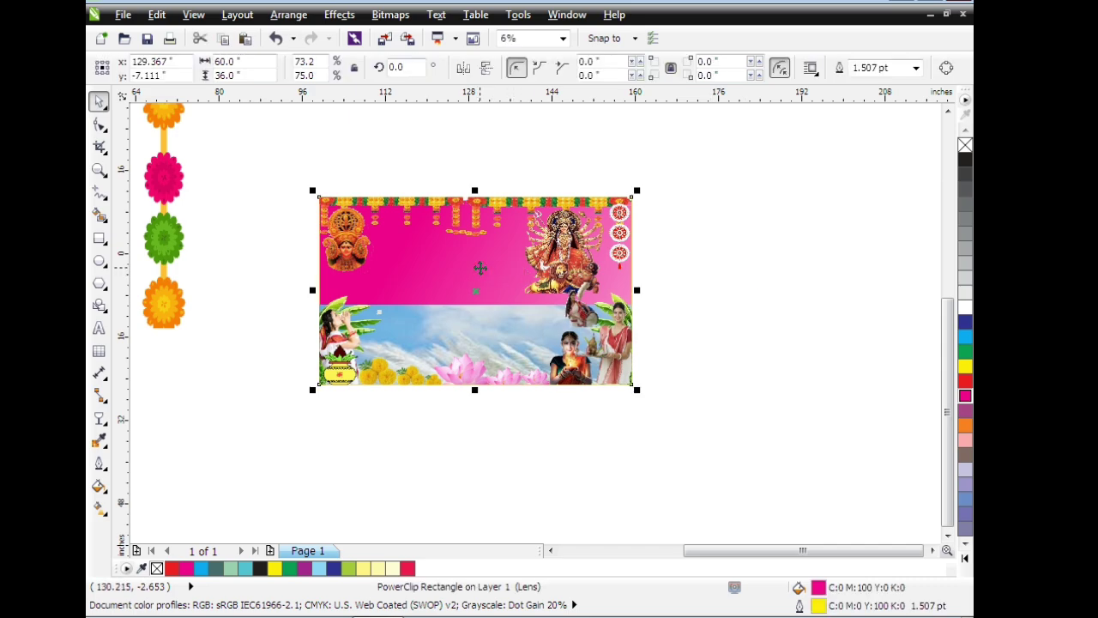
{"action": "left_click", "coordinate": [426, 264], "text": "ctrl"}
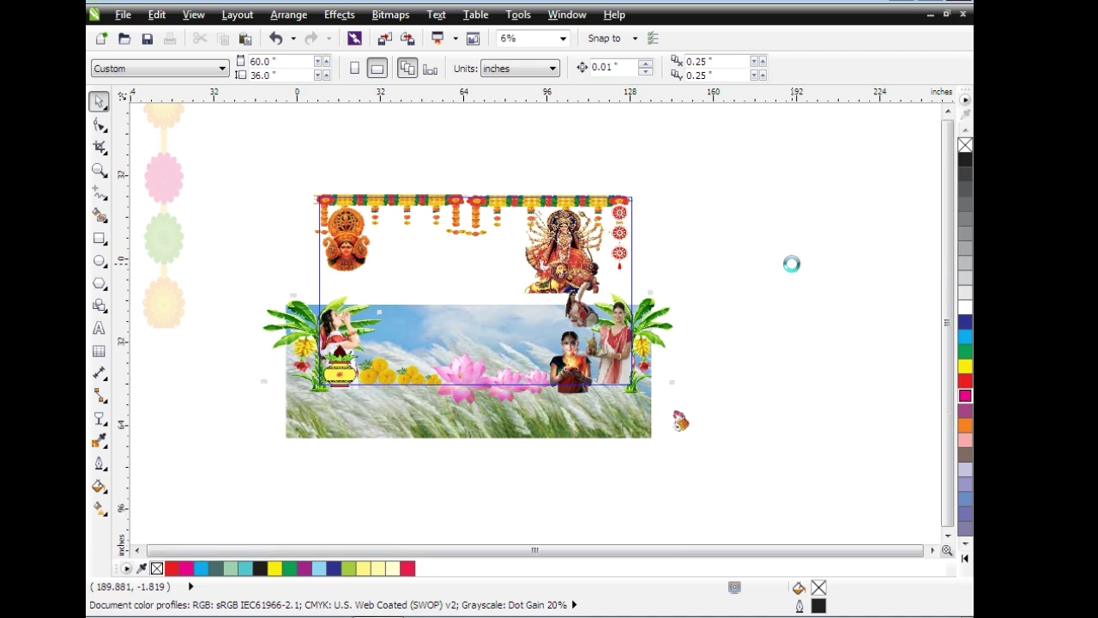
{"action": "scroll", "coordinate": [791, 264], "scroll_direction": "down", "scroll_amount": 1}
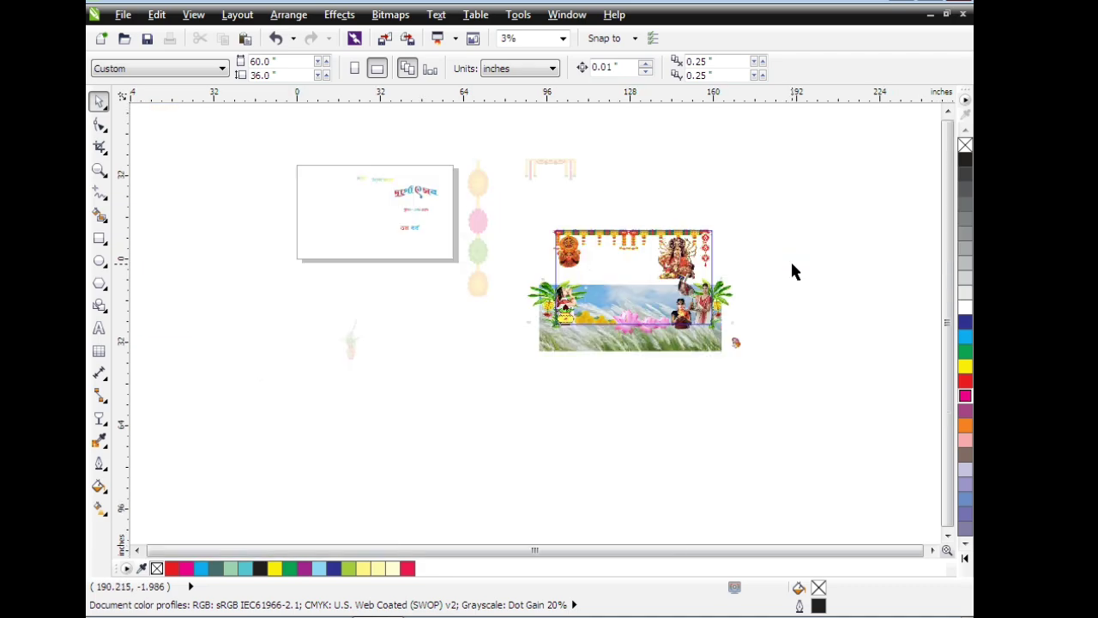
Move the small red Bengali text down and right, below the banner image.
{"action": "left_click", "coordinate": [410, 228]}
{"action": "left_click_drag", "start_coordinate": [410, 228], "coordinate": [453, 375]}
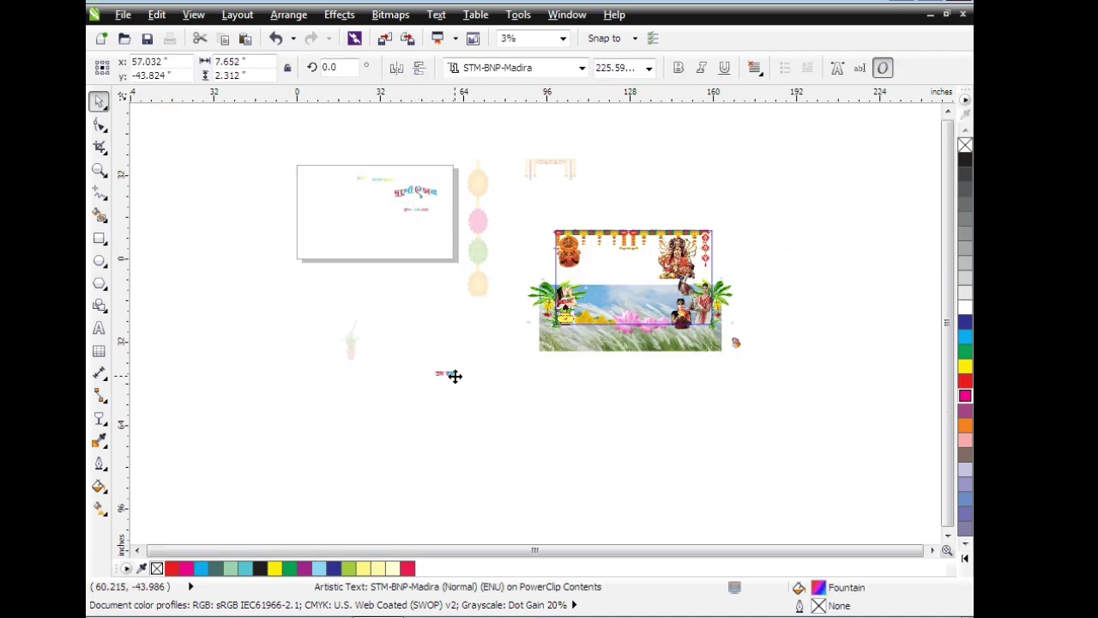
{"action": "left_click", "coordinate": [788, 429]}
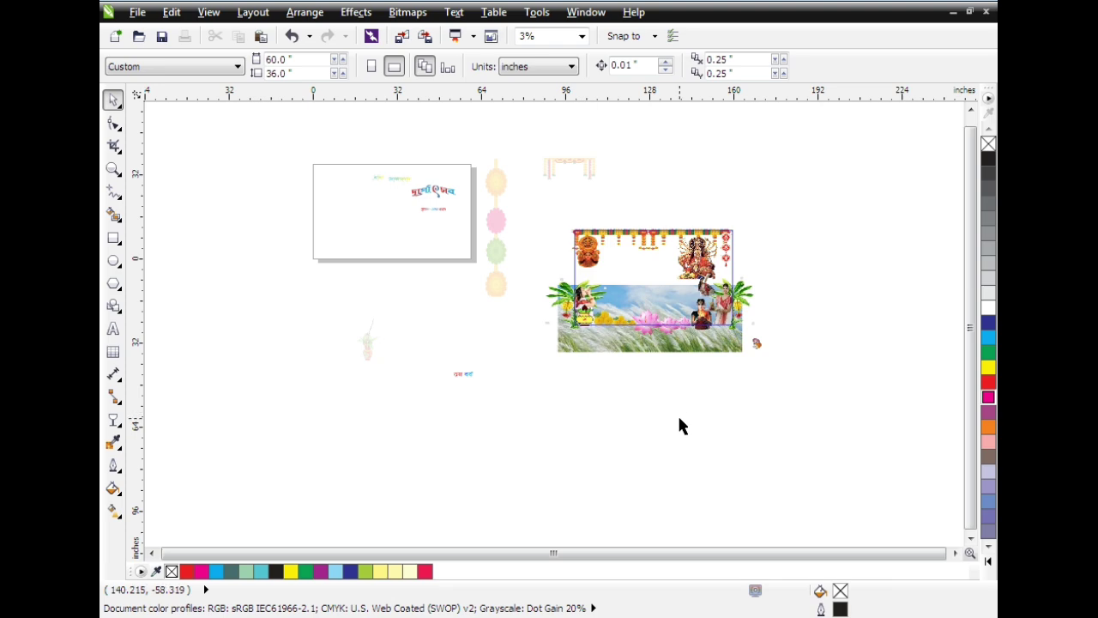
{"action": "left_click", "coordinate": [464, 381]}
{"action": "left_click_drag", "start_coordinate": [481, 386], "coordinate": [573, 400]}
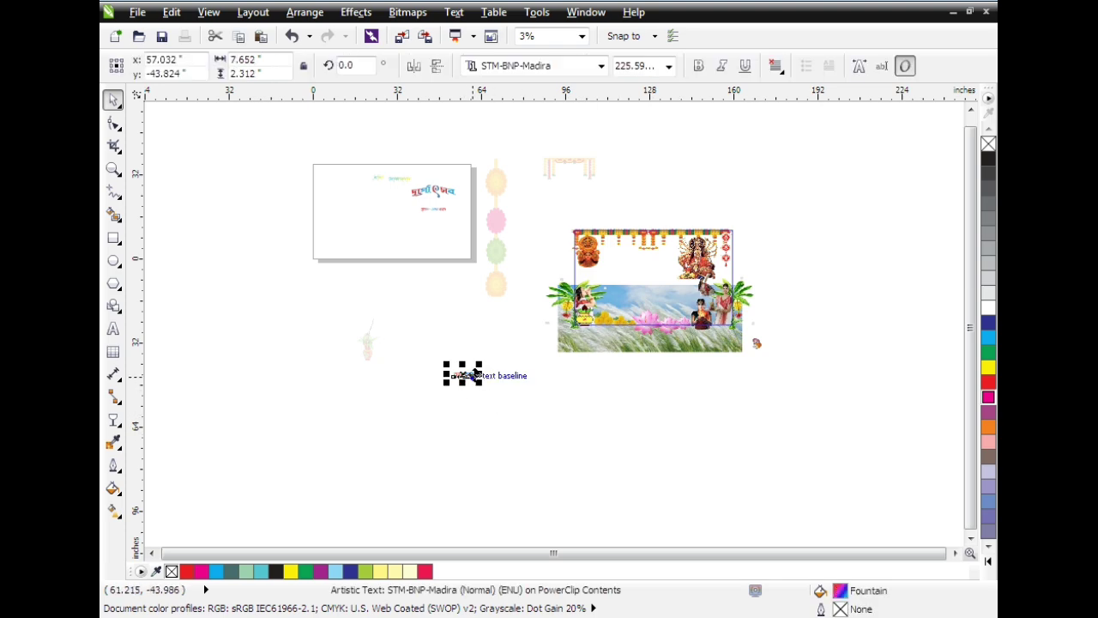
{"action": "left_click", "coordinate": [112, 237]}
Draw a wide rectangle left of the banner, round it into a pill, and make its fill and outline yellow.
{"action": "left_click_drag", "start_coordinate": [240, 327], "coordinate": [400, 378]}
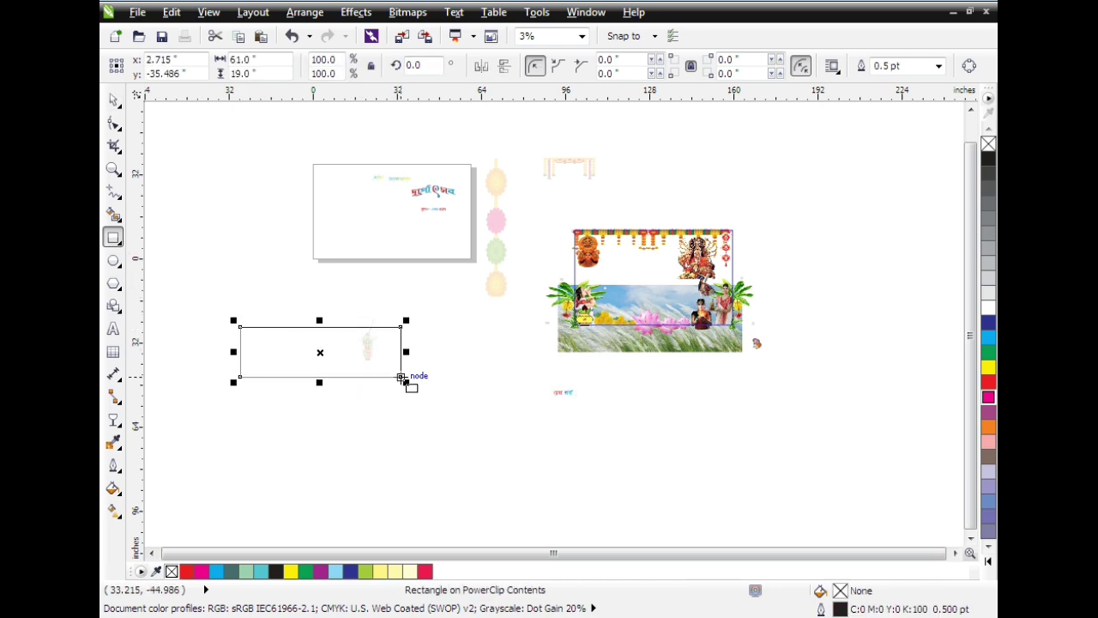
{"action": "left_click", "coordinate": [113, 101]}
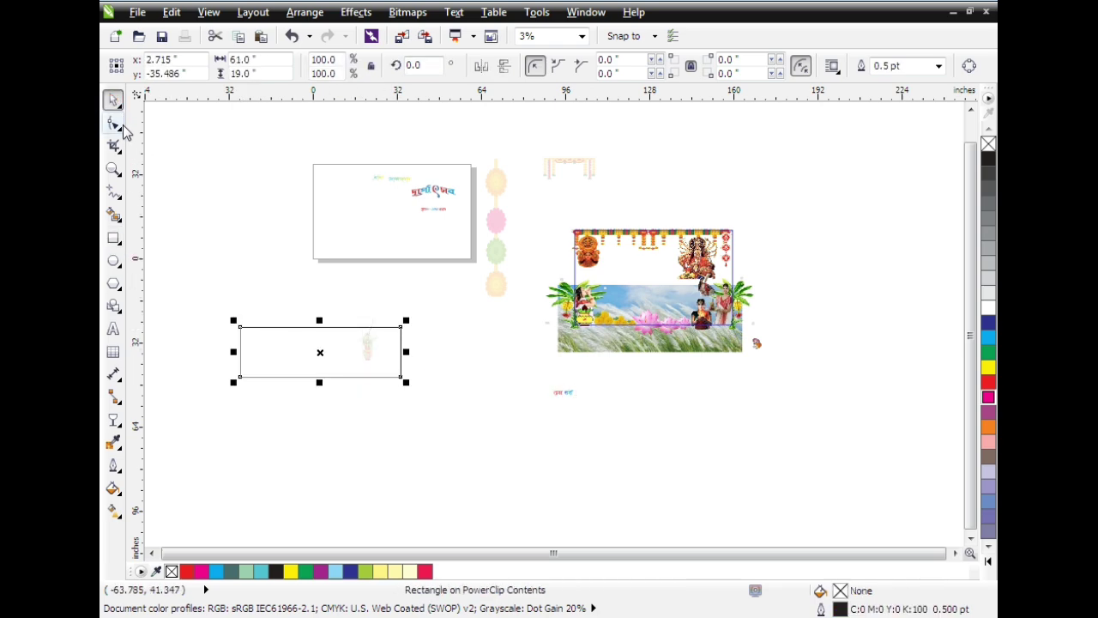
{"action": "left_click", "coordinate": [114, 125]}
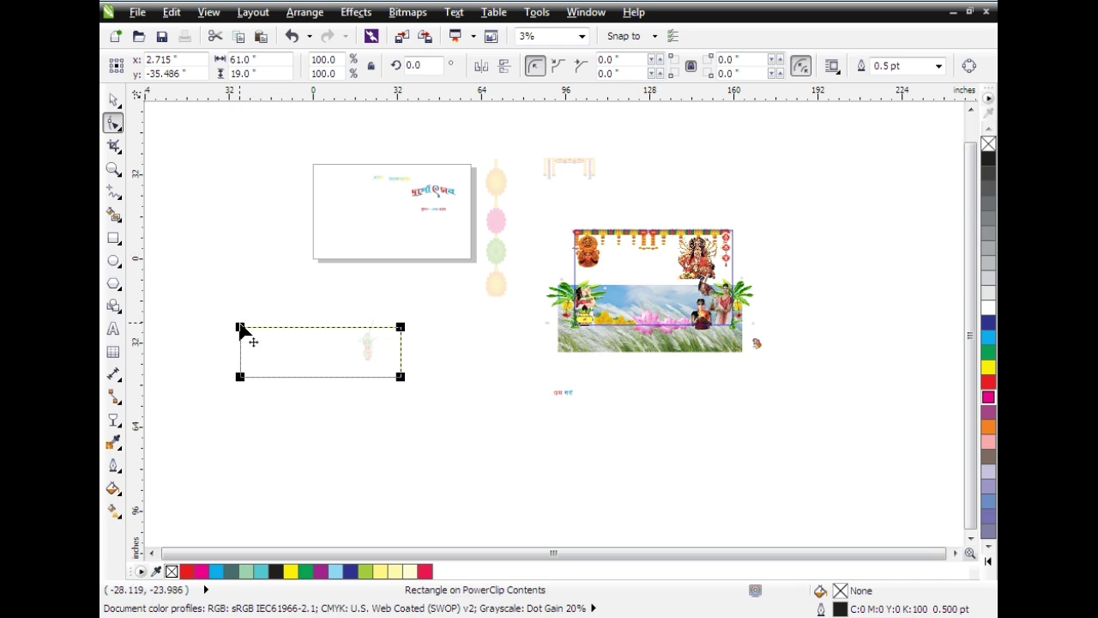
{"action": "left_click_drag", "start_coordinate": [241, 327], "coordinate": [265, 328]}
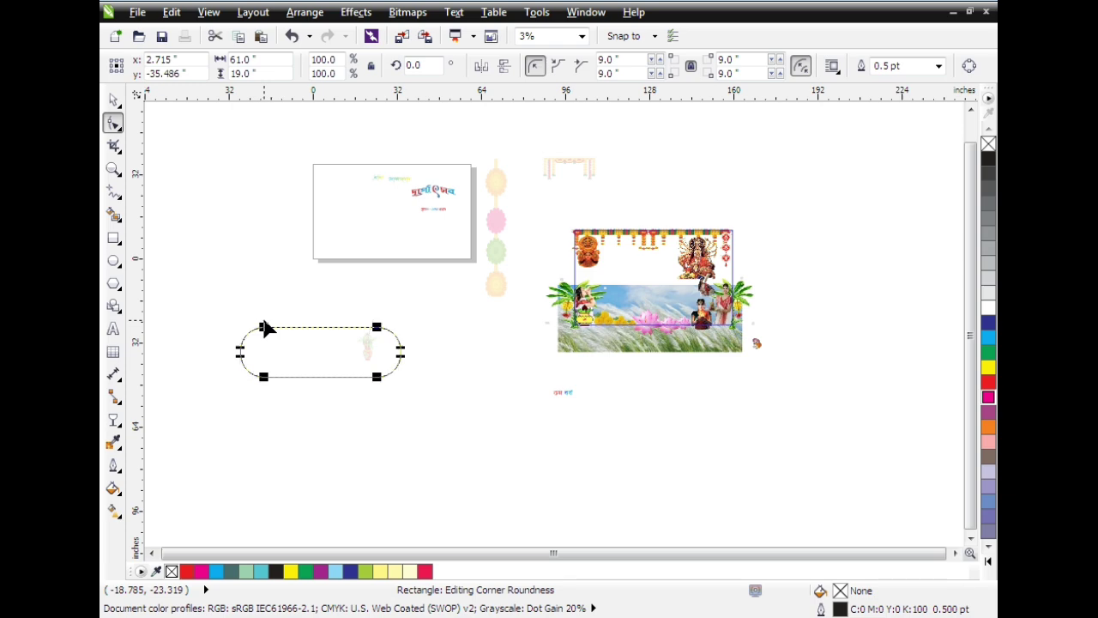
{"action": "left_click", "coordinate": [114, 100]}
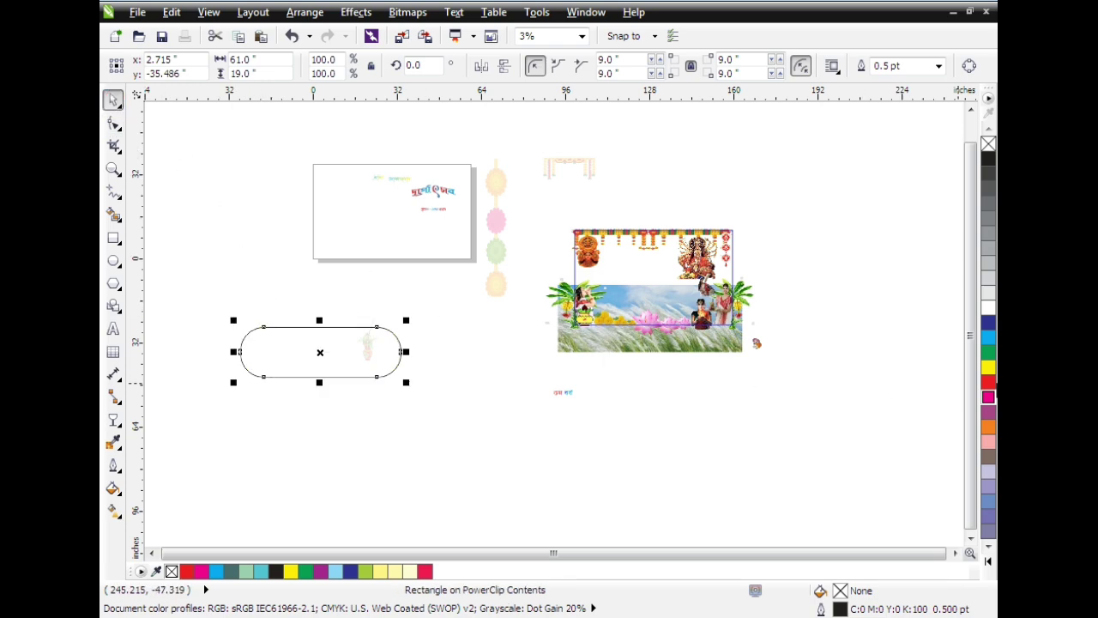
{"action": "left_click", "coordinate": [988, 369]}
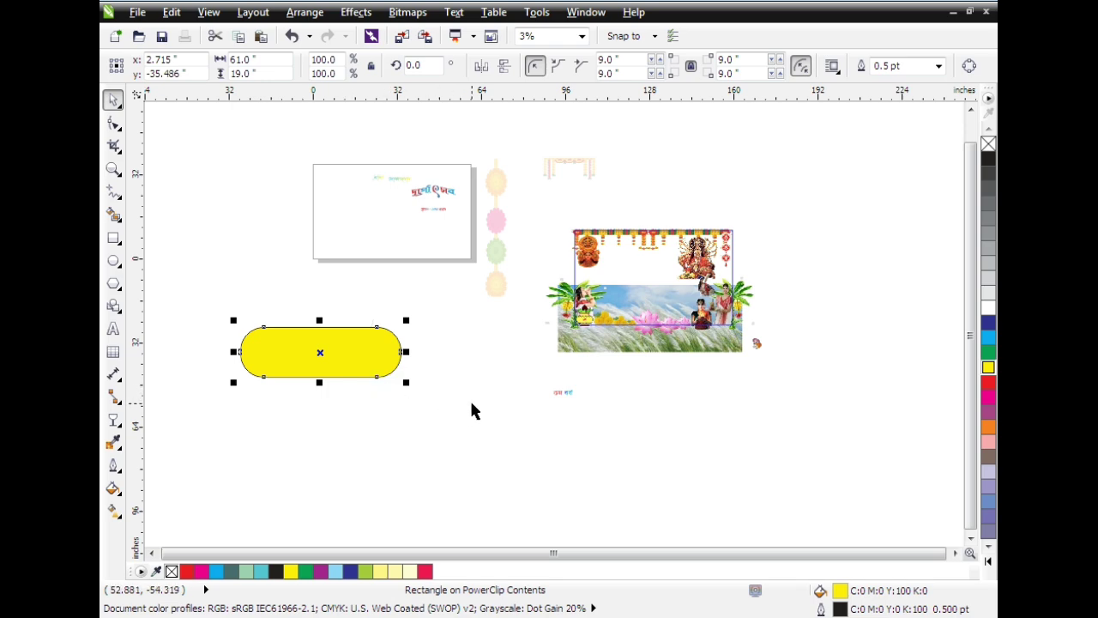
{"action": "right_click", "coordinate": [989, 369]}
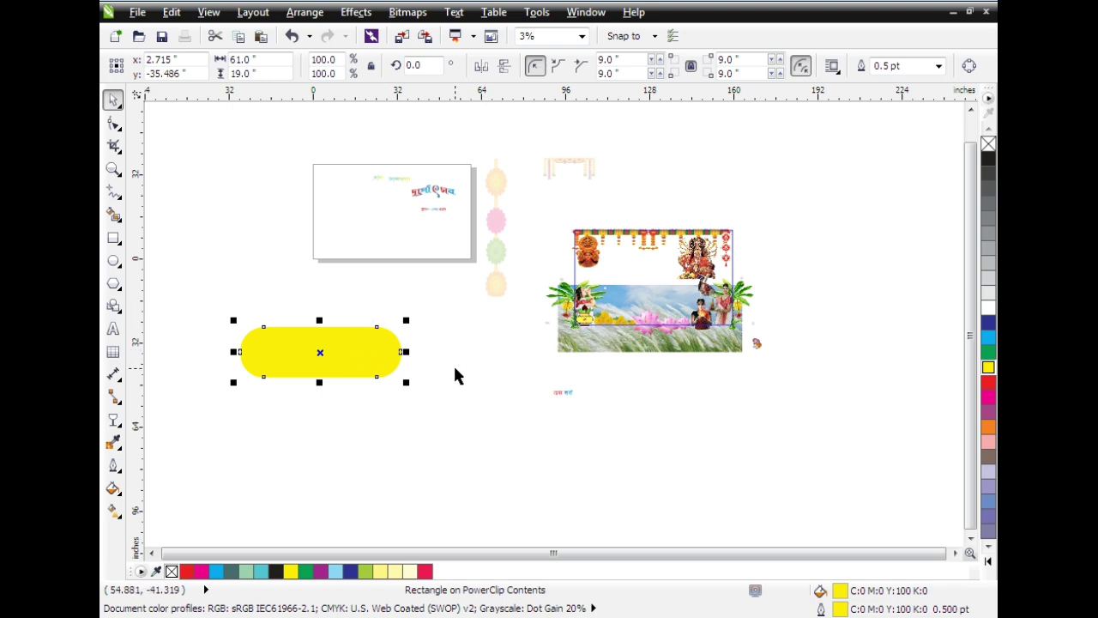
Place the yellow pill on the banner's top band and move the small text onto it.
{"action": "mouse_move", "coordinate": [363, 360]}
{"action": "left_mouse_down"}
{"action": "mouse_move", "coordinate": [797, 448]}
{"action": "mouse_move", "coordinate": [853, 424]}
{"action": "left_mouse_up"}
{"action": "mouse_move", "coordinate": [883, 390]}
{"action": "left_mouse_down"}
{"action": "mouse_move", "coordinate": [821, 420]}
{"action": "mouse_move", "coordinate": [686, 277]}
{"action": "left_mouse_up"}
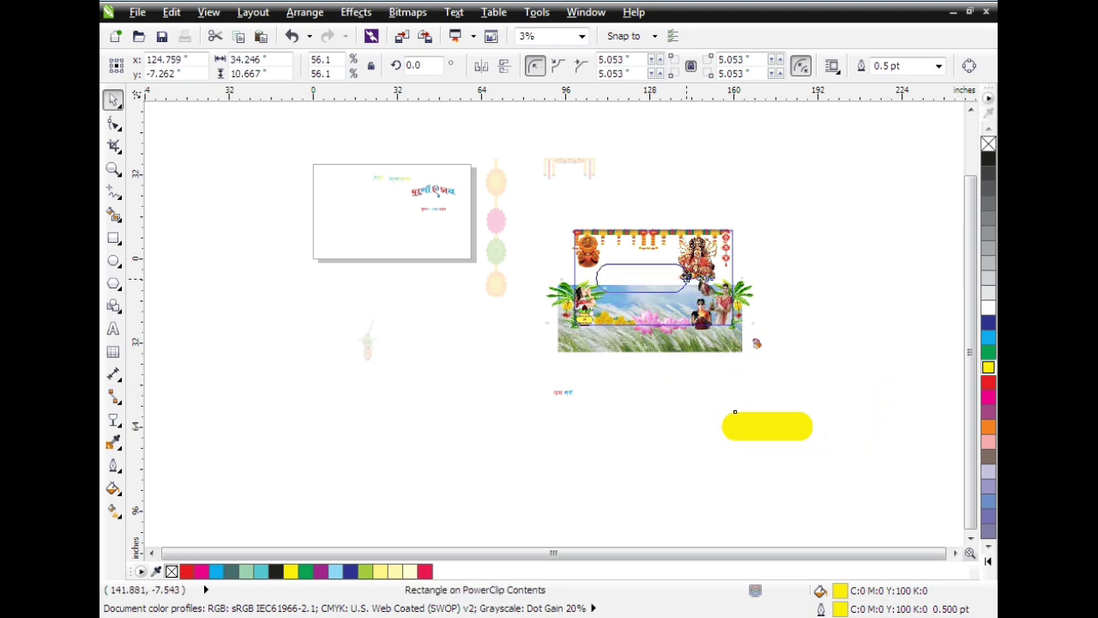
{"action": "left_click_drag", "start_coordinate": [686, 277], "coordinate": [690, 260]}
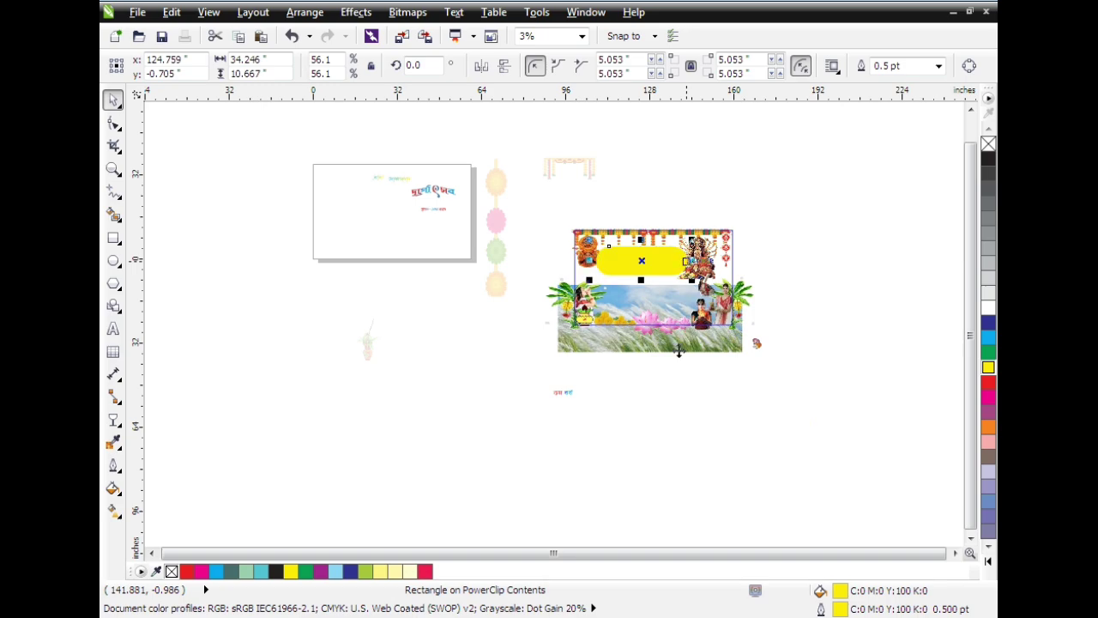
{"action": "left_click", "coordinate": [565, 393]}
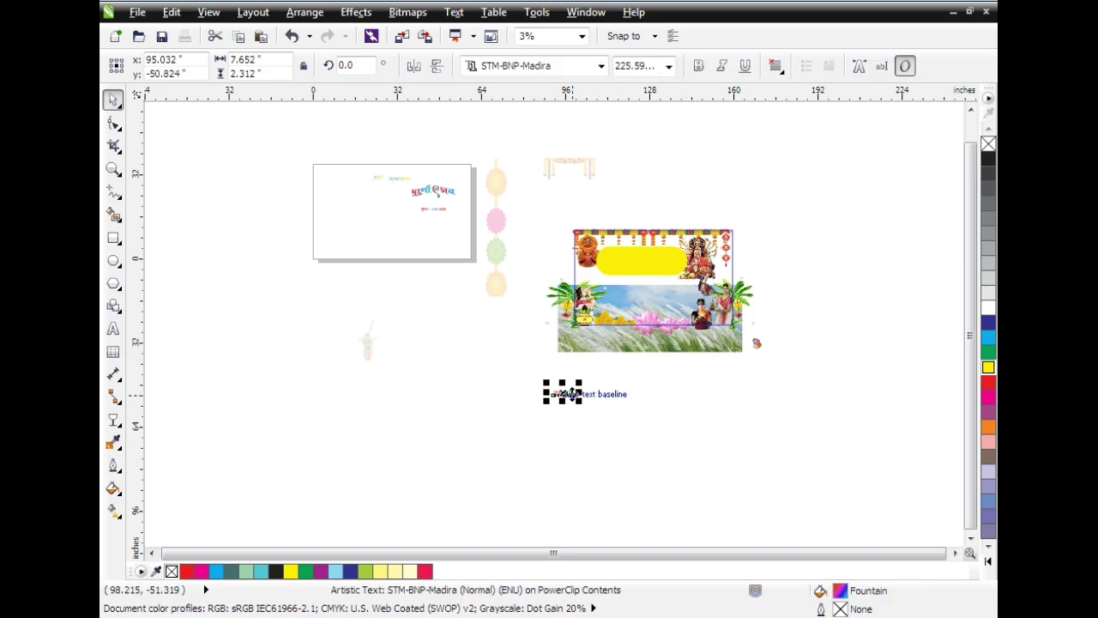
{"action": "left_click_drag", "start_coordinate": [571, 394], "coordinate": [635, 259]}
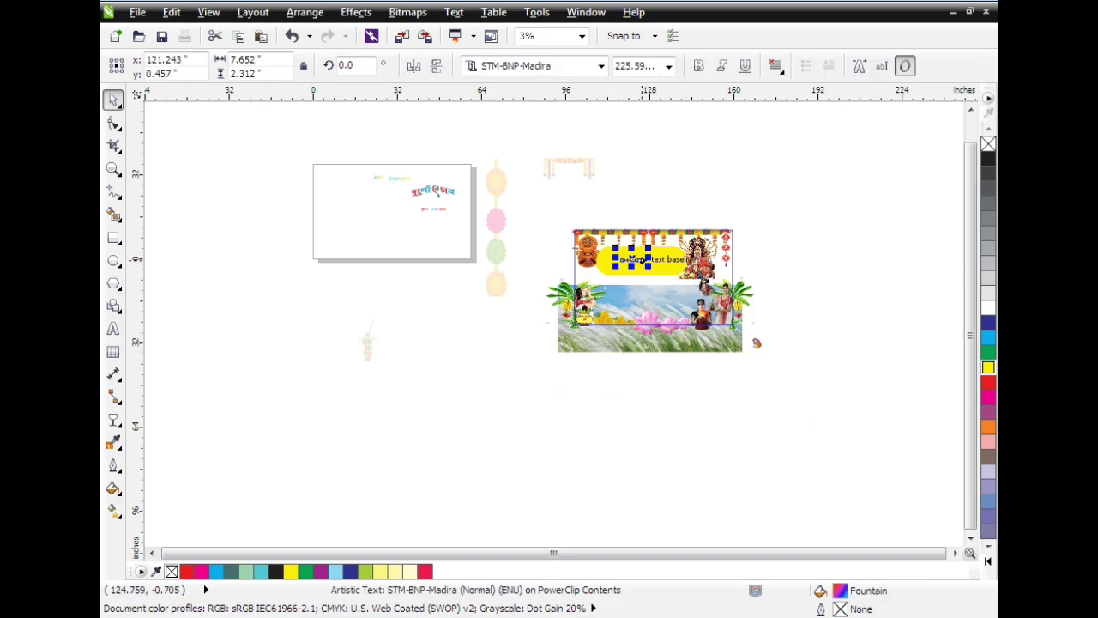
Shrink the yellow pill slightly and move it up and left between the Durga images.
{"action": "scroll", "coordinate": [782, 280], "scroll_direction": "up", "scroll_amount": 1}
{"action": "scroll", "coordinate": [782, 280], "scroll_direction": "up", "scroll_amount": 1}
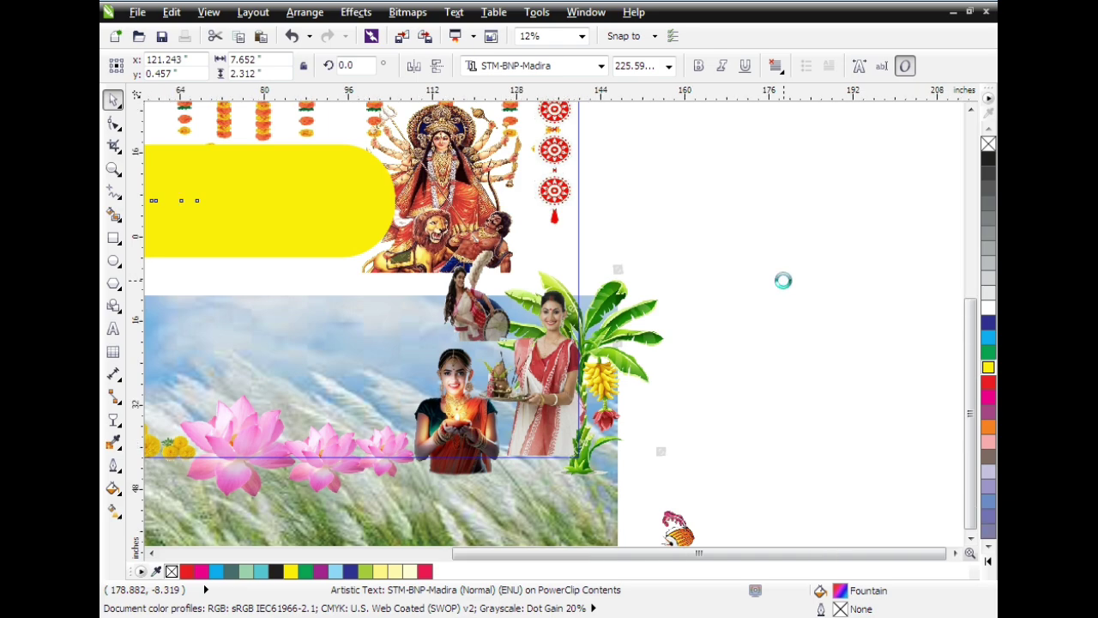
{"action": "scroll", "coordinate": [783, 280], "scroll_direction": "down", "scroll_amount": 1}
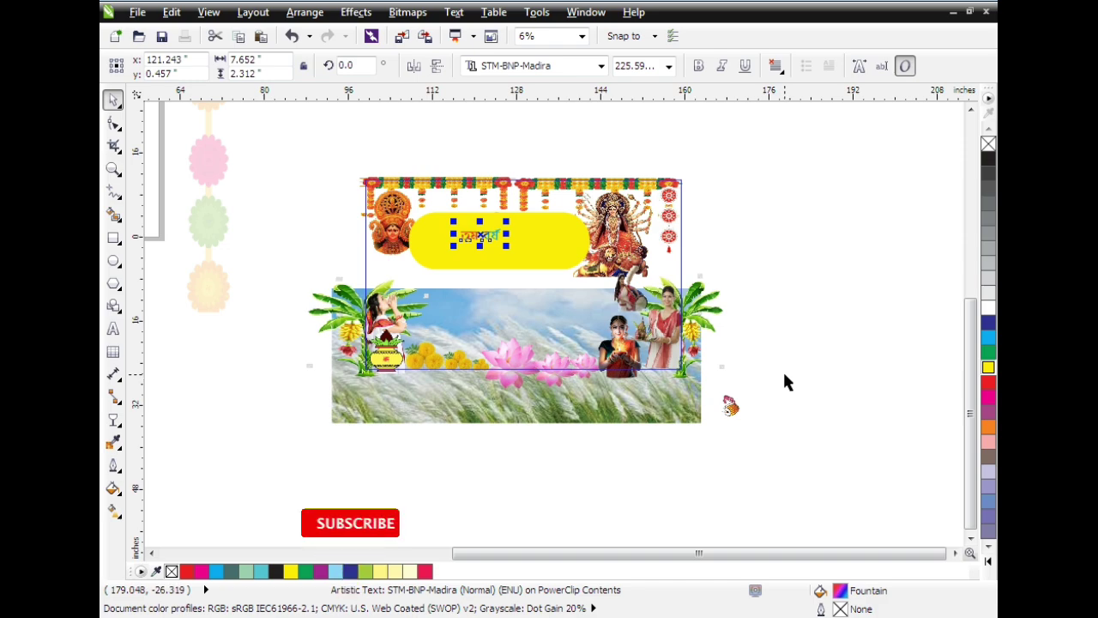
{"action": "scroll", "coordinate": [784, 375], "scroll_direction": "up", "scroll_amount": 1}
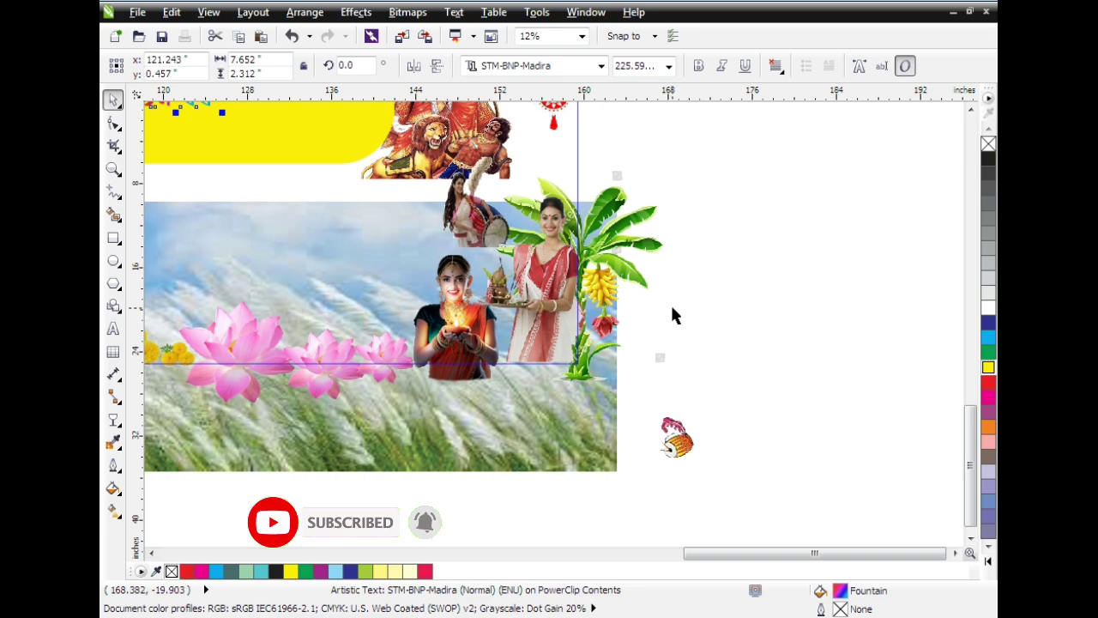
{"action": "scroll", "coordinate": [670, 313], "scroll_direction": "down", "scroll_amount": 1}
{"action": "left_click", "coordinate": [502, 215]}
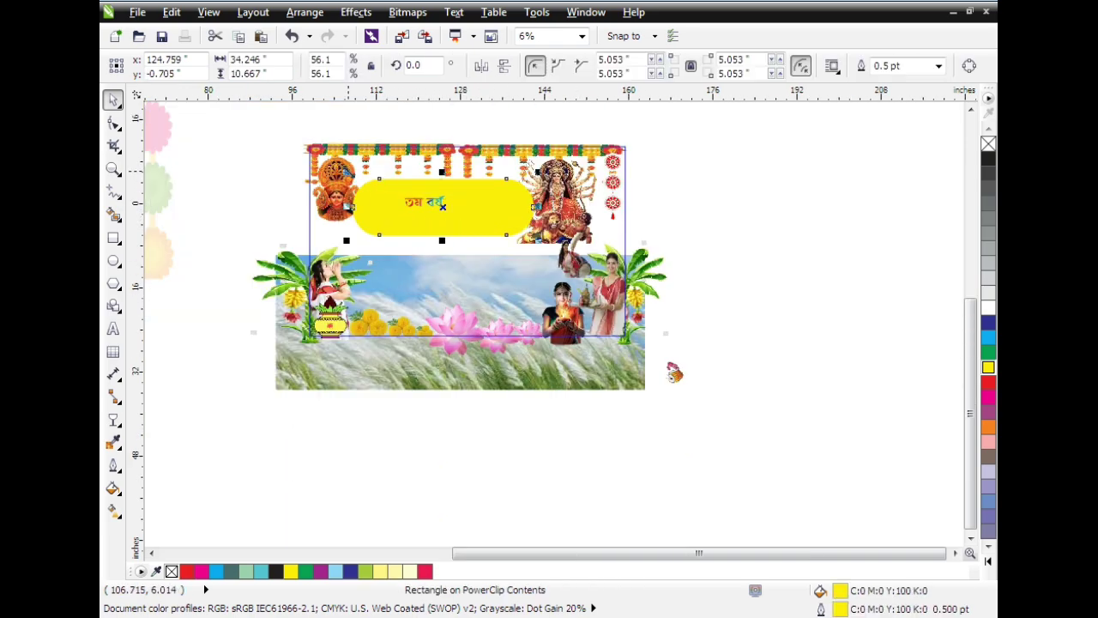
{"action": "left_click_drag", "start_coordinate": [363, 182], "coordinate": [368, 183]}
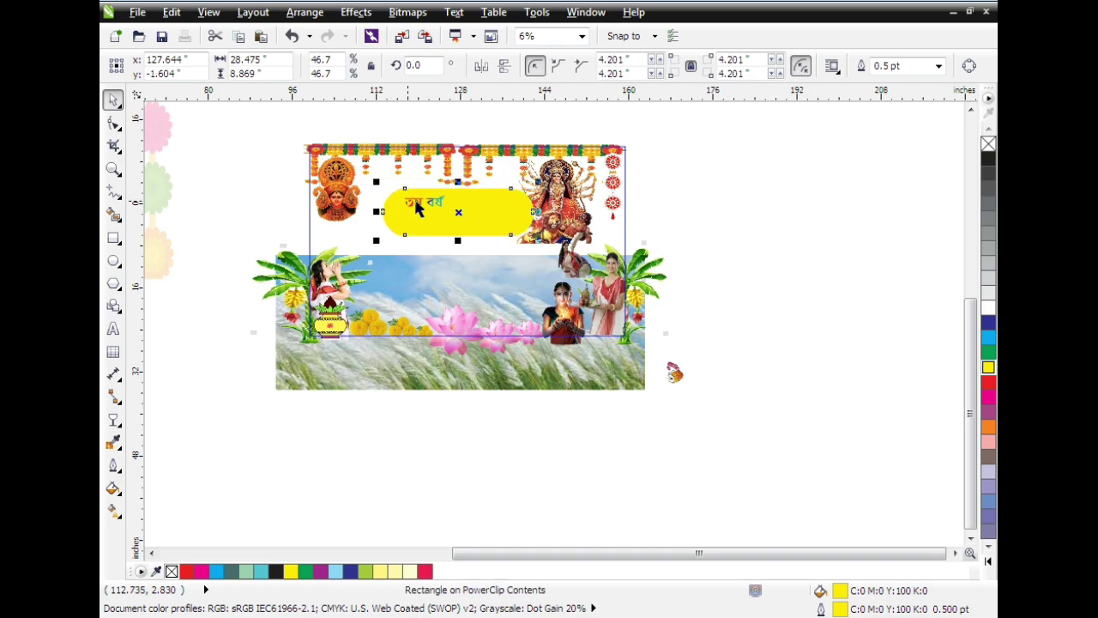
{"action": "left_click_drag", "start_coordinate": [534, 235], "coordinate": [505, 228]}
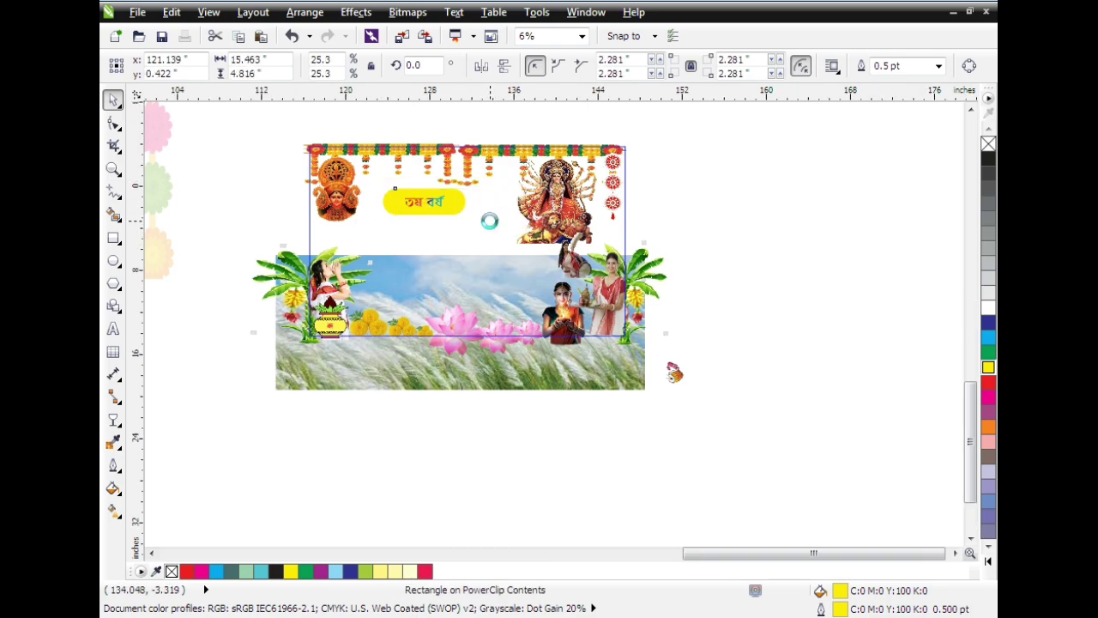
{"action": "scroll", "coordinate": [489, 228], "scroll_direction": "up", "scroll_amount": 1}
{"action": "left_click_drag", "start_coordinate": [806, 558], "coordinate": [775, 555]}
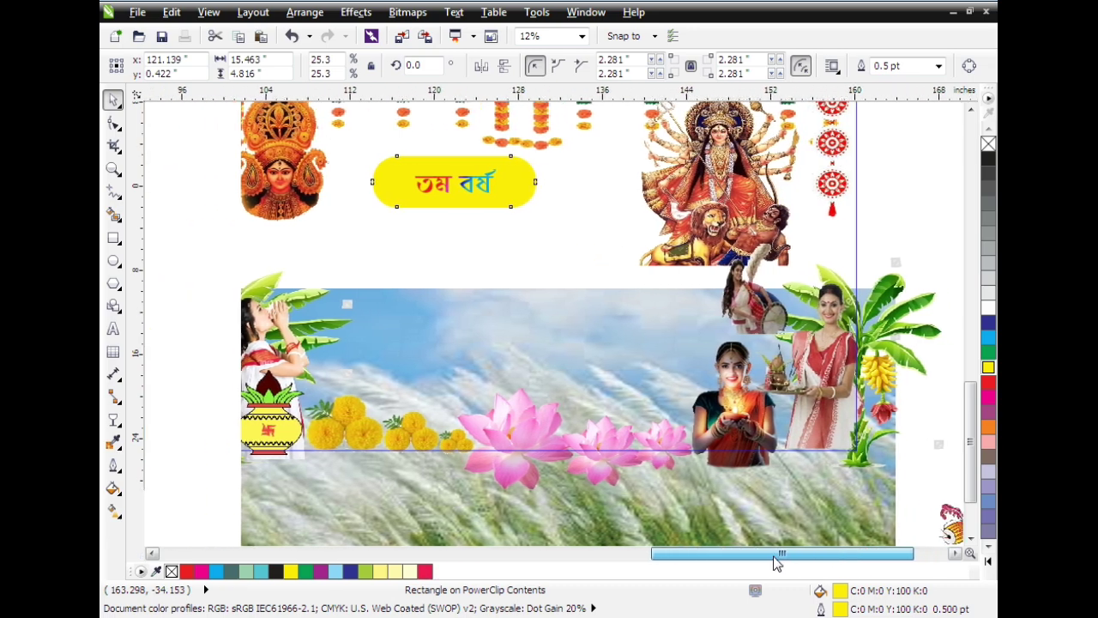
{"action": "left_click_drag", "start_coordinate": [971, 442], "coordinate": [972, 395]}
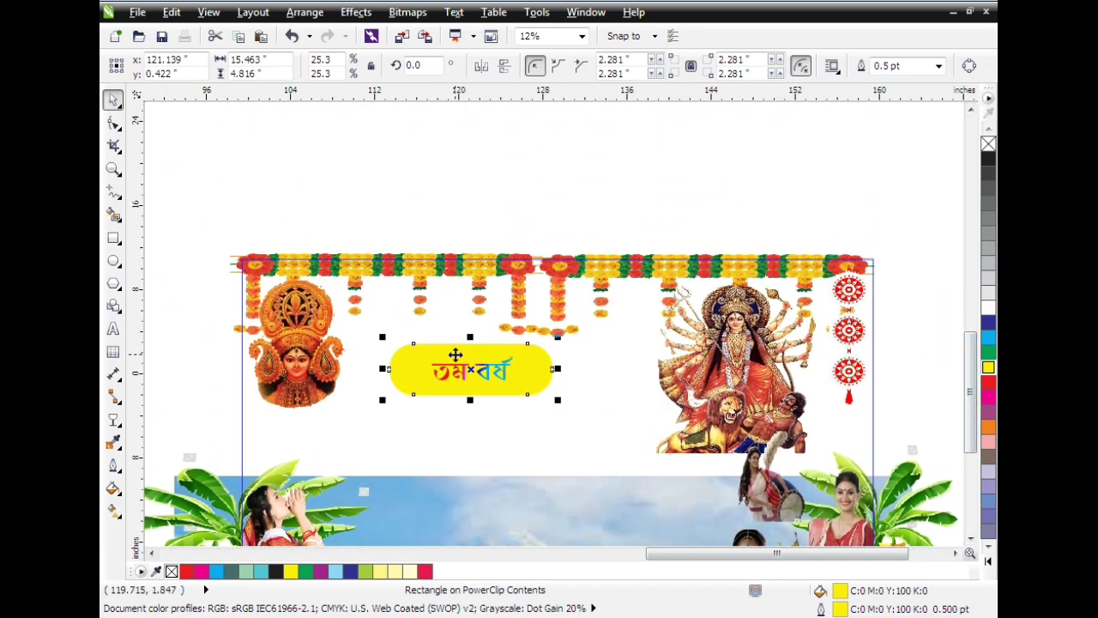
{"action": "left_click_drag", "start_coordinate": [464, 354], "coordinate": [395, 301]}
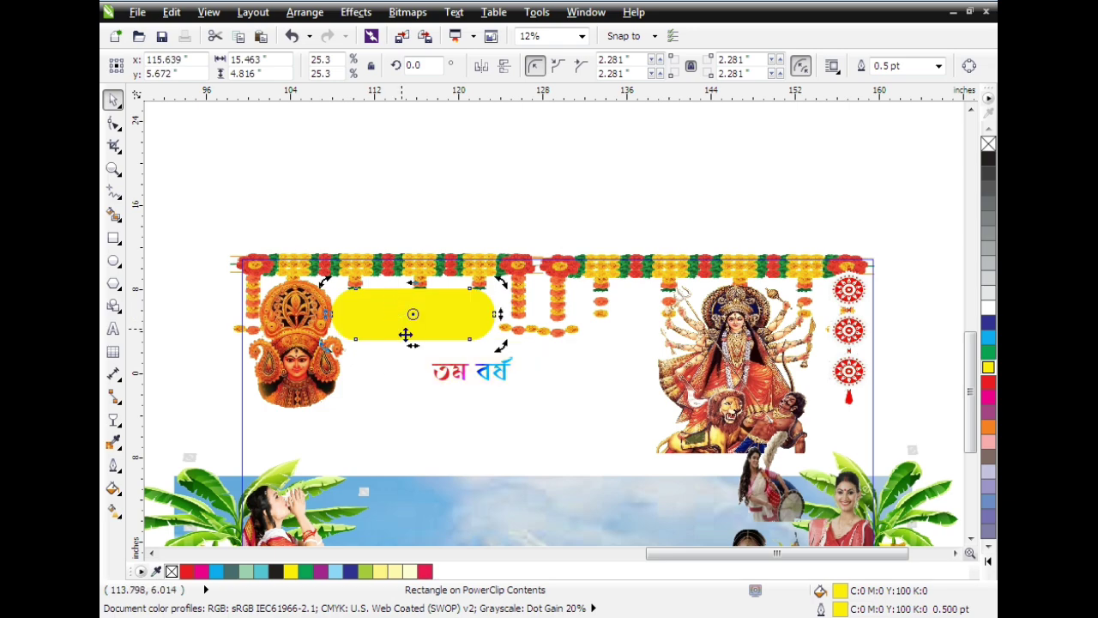
Move the Bengali text into the yellow pill and enlarge it slightly.
{"action": "left_click", "coordinate": [446, 370]}
{"action": "left_click_drag", "start_coordinate": [448, 370], "coordinate": [421, 314]}
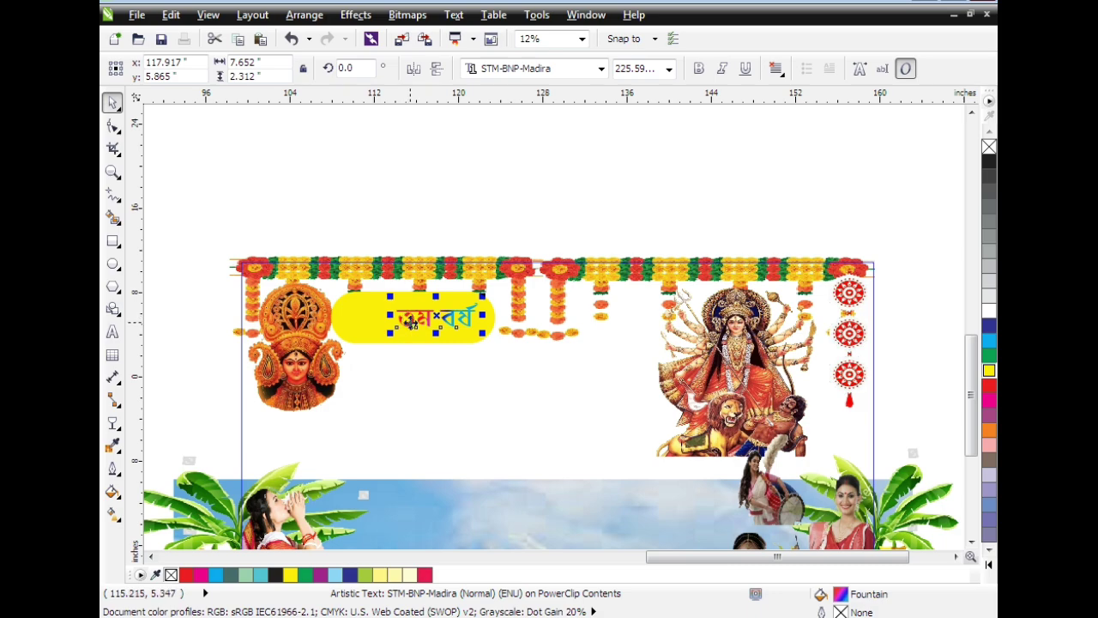
{"action": "left_click_drag", "start_coordinate": [390, 296], "coordinate": [383, 294]}
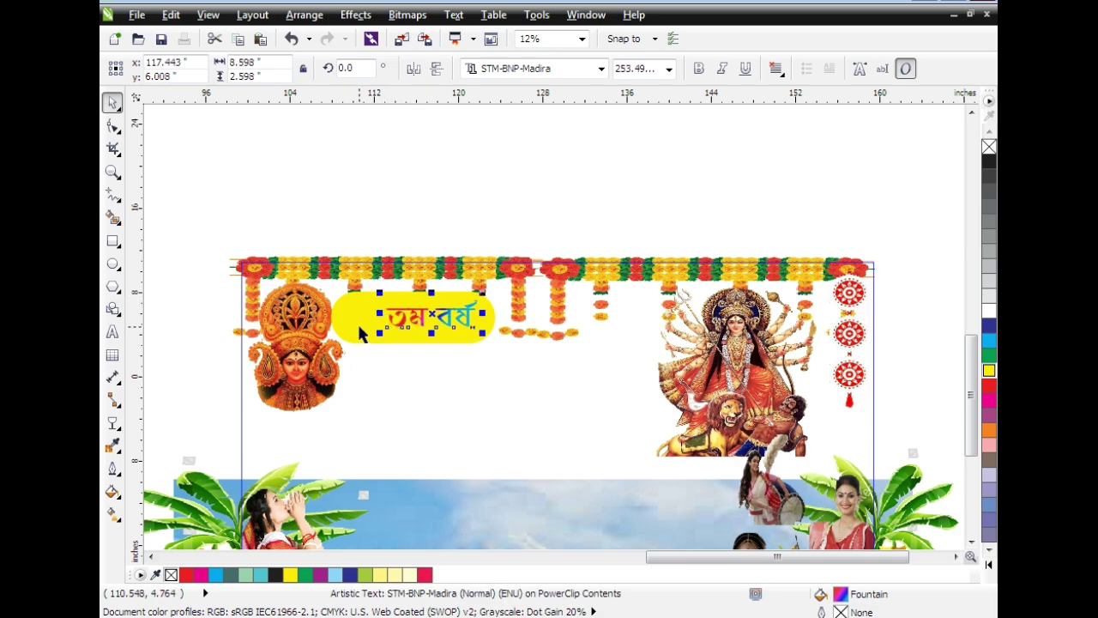
Shorten the yellow pill from the top, nudge it, and re-centre the Bengali label inside.
{"action": "left_click", "coordinate": [356, 322]}
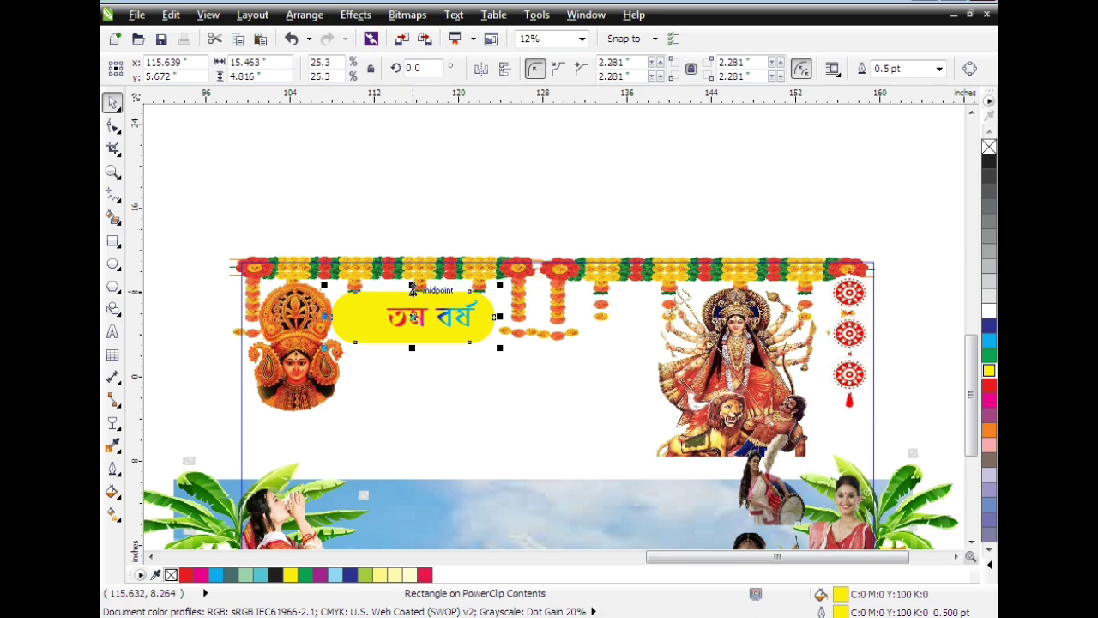
{"action": "left_click_drag", "start_coordinate": [415, 285], "coordinate": [410, 300]}
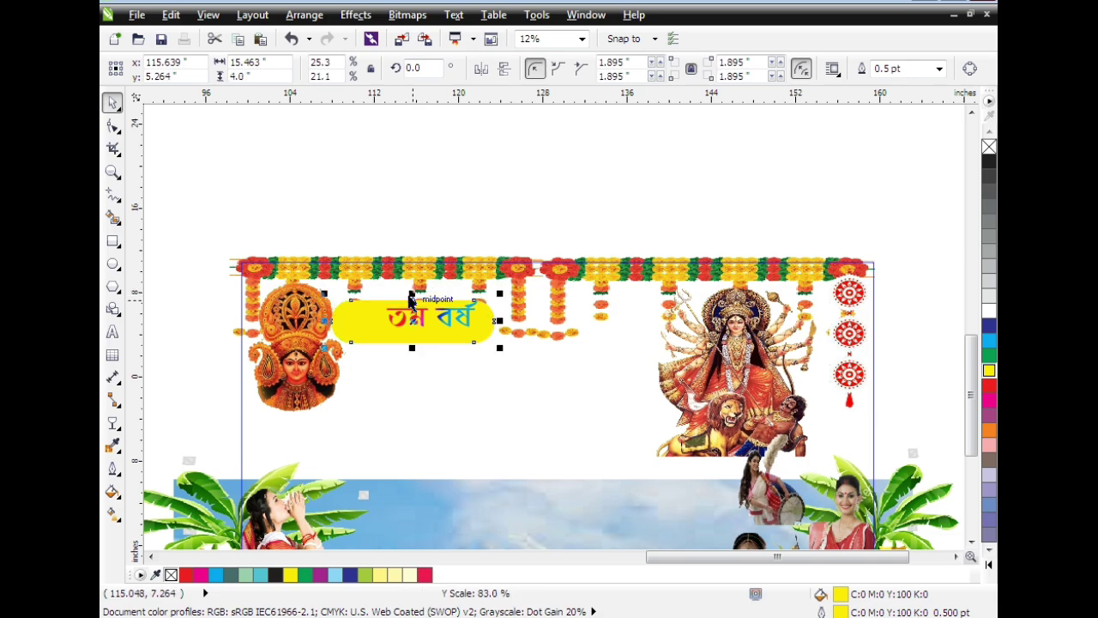
{"action": "left_click_drag", "start_coordinate": [369, 329], "coordinate": [371, 323]}
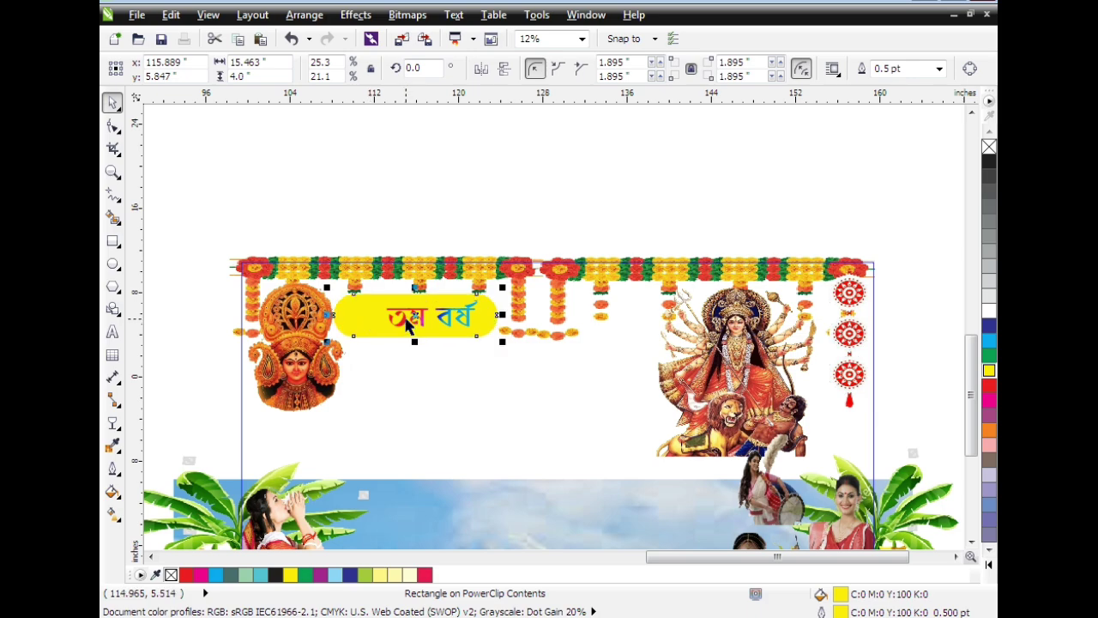
{"action": "left_click", "coordinate": [407, 319]}
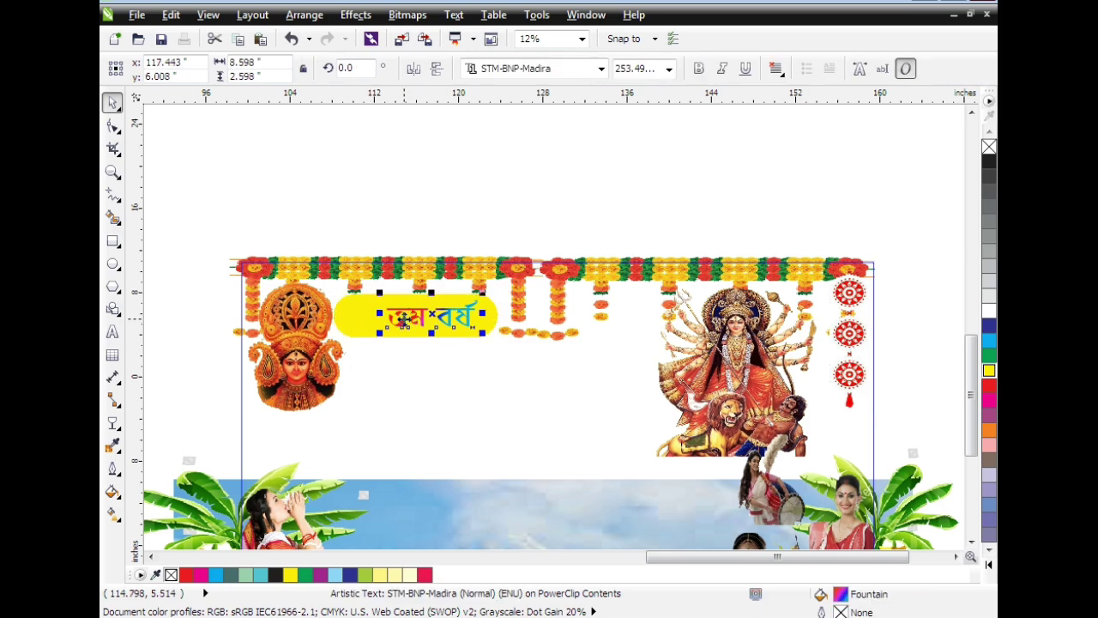
{"action": "left_click_drag", "start_coordinate": [406, 319], "coordinate": [412, 316]}
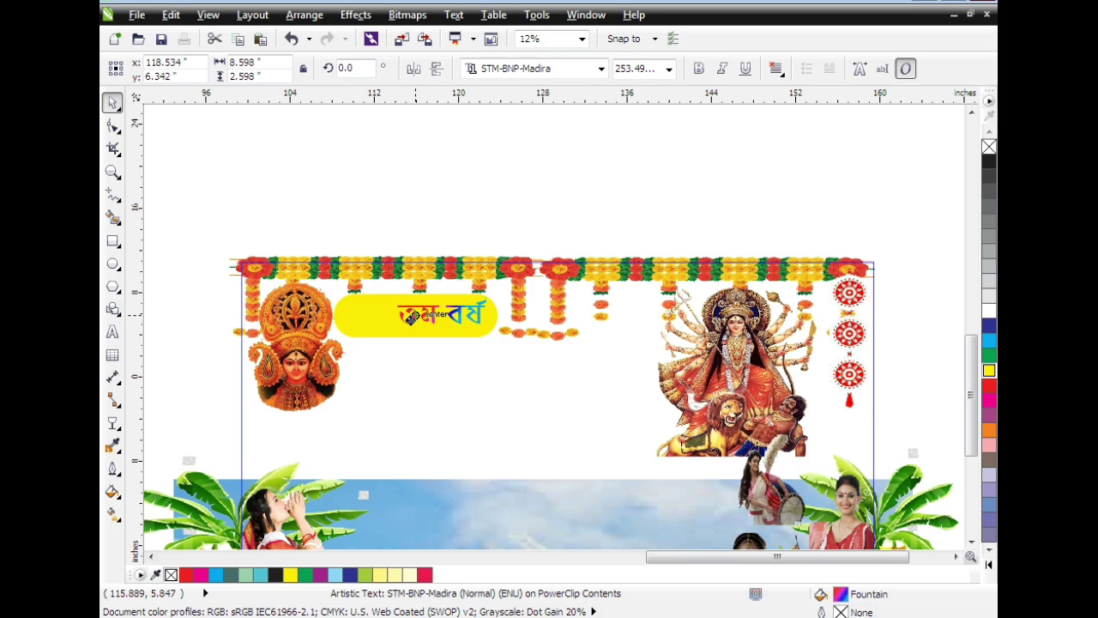
{"action": "left_click_drag", "start_coordinate": [412, 316], "coordinate": [410, 316]}
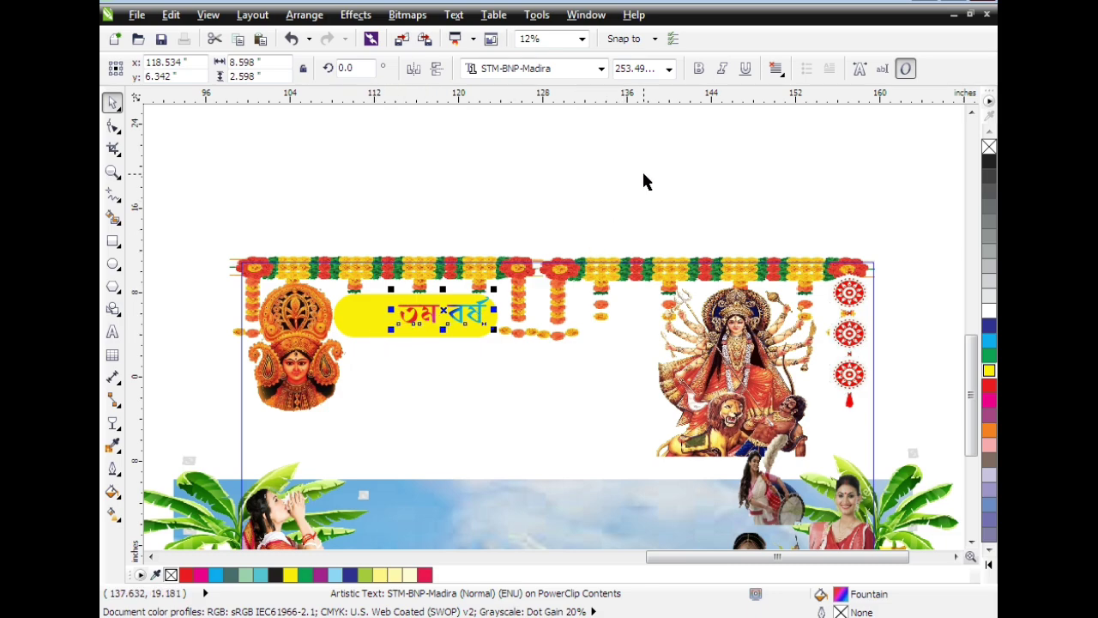
{"action": "key", "text": "Escape"}
Zoom out and move the small Bengali subtitle down below the page.
{"action": "scroll", "coordinate": [646, 181], "scroll_direction": "down", "scroll_amount": 1}
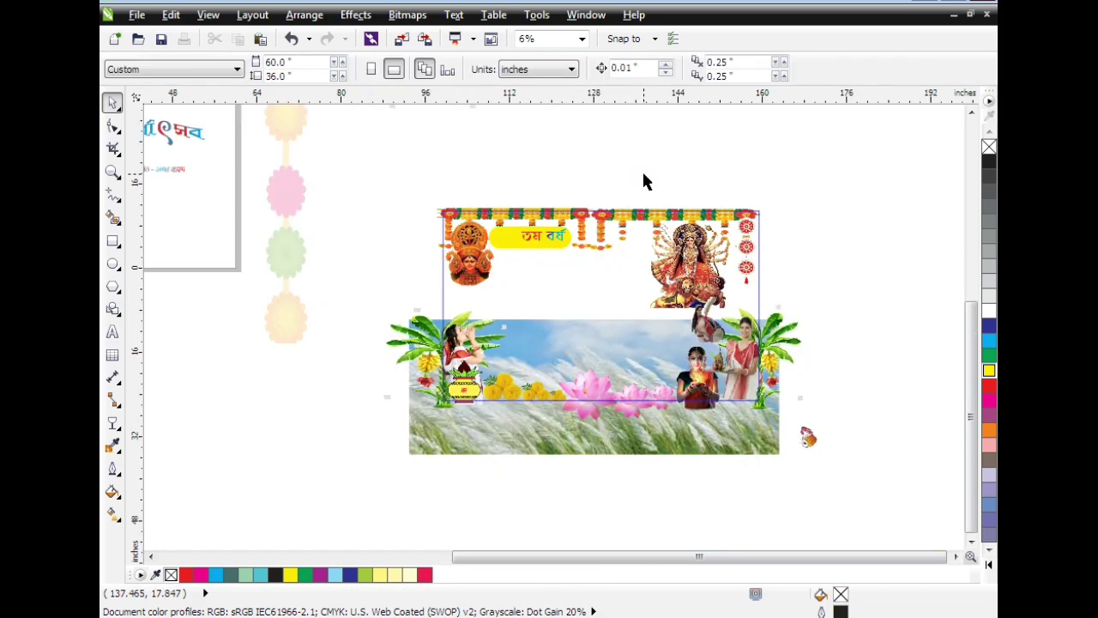
{"action": "left_click_drag", "start_coordinate": [615, 556], "coordinate": [456, 565]}
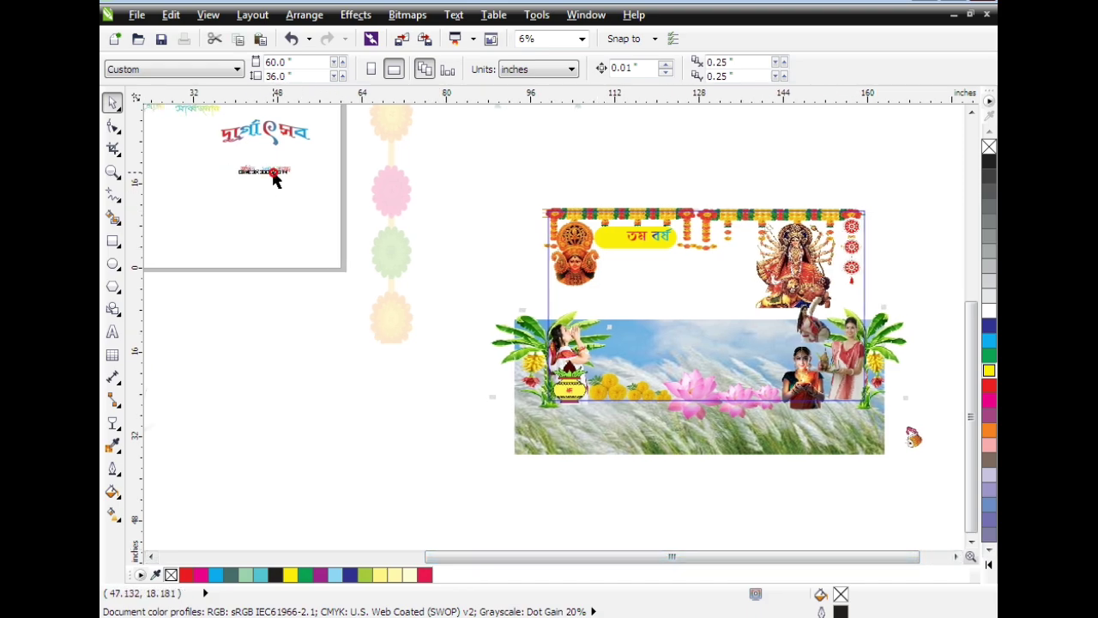
{"action": "mouse_move", "coordinate": [272, 176]}
{"action": "left_mouse_down"}
{"action": "mouse_move", "coordinate": [290, 245]}
{"action": "mouse_move", "coordinate": [418, 442]}
{"action": "left_mouse_up"}
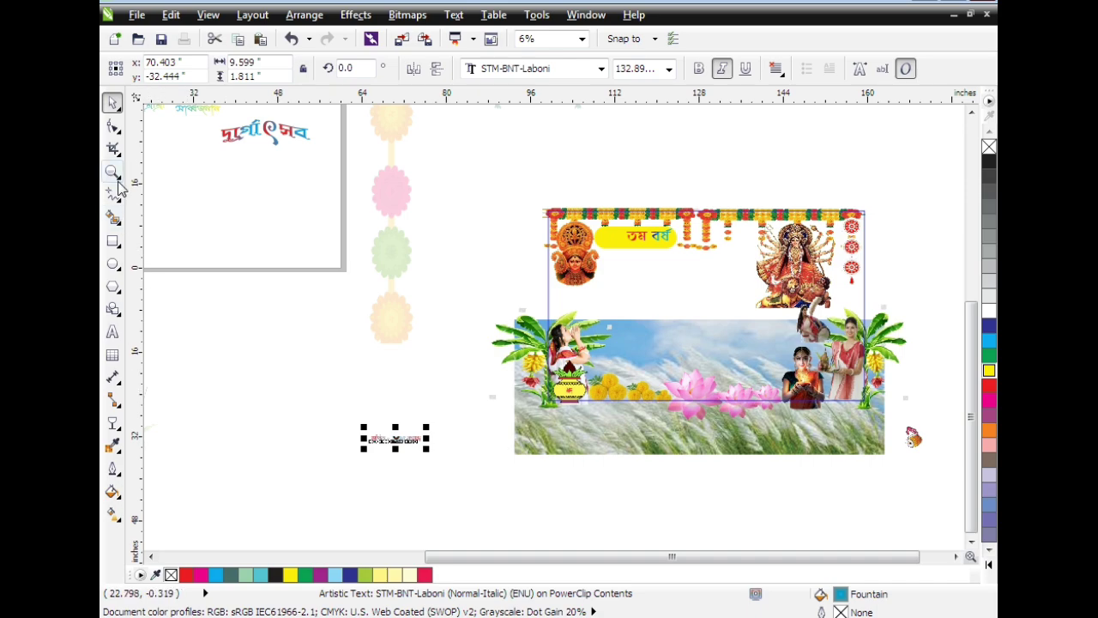
Draw a second rectangle left of the banner, round it fully into a pill, and fill it yellow.
{"action": "left_click", "coordinate": [114, 243]}
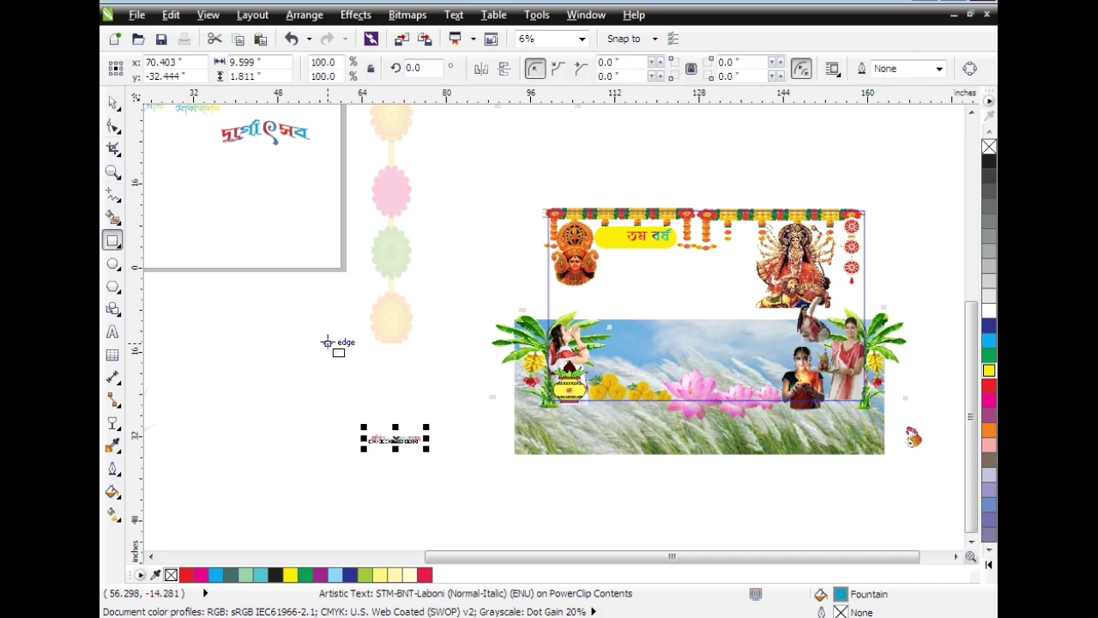
{"action": "left_click_drag", "start_coordinate": [331, 323], "coordinate": [476, 378]}
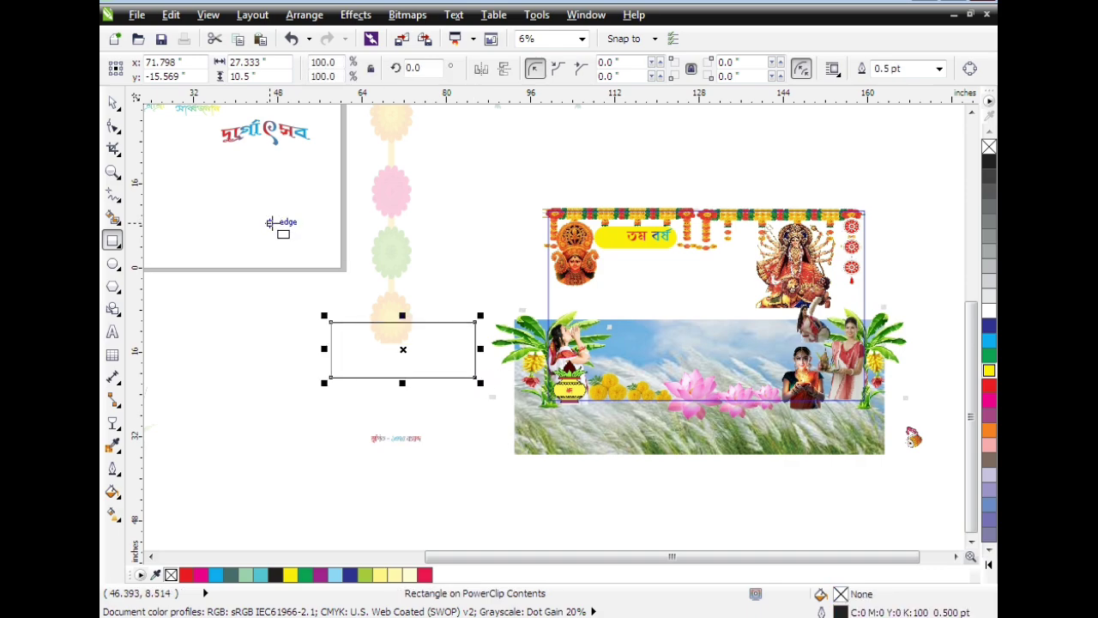
{"action": "left_click", "coordinate": [114, 128]}
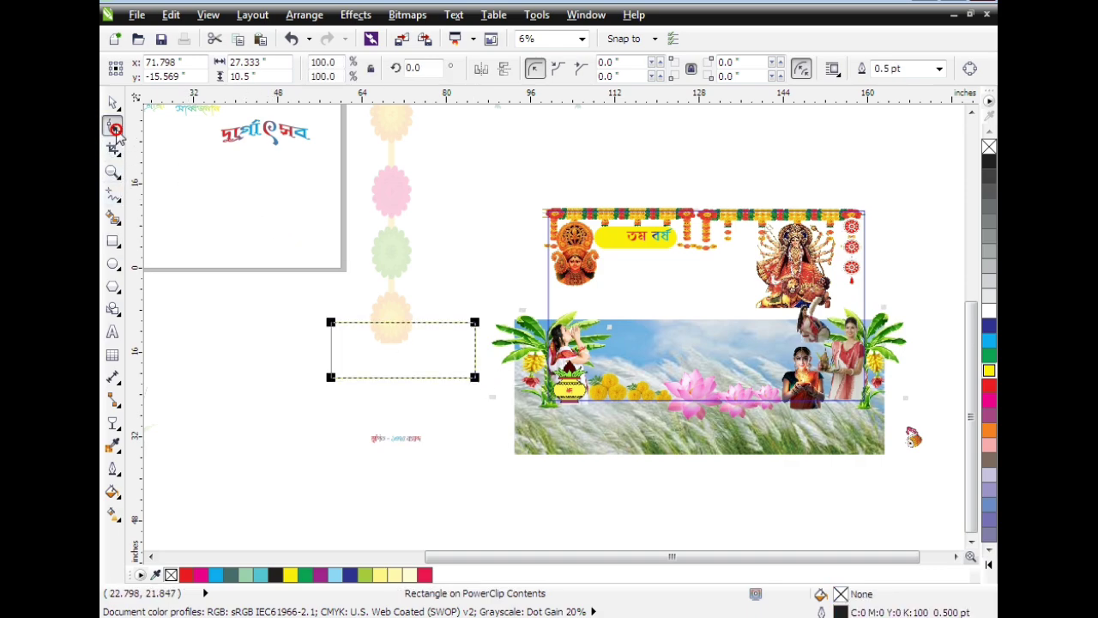
{"action": "left_click_drag", "start_coordinate": [333, 324], "coordinate": [356, 323]}
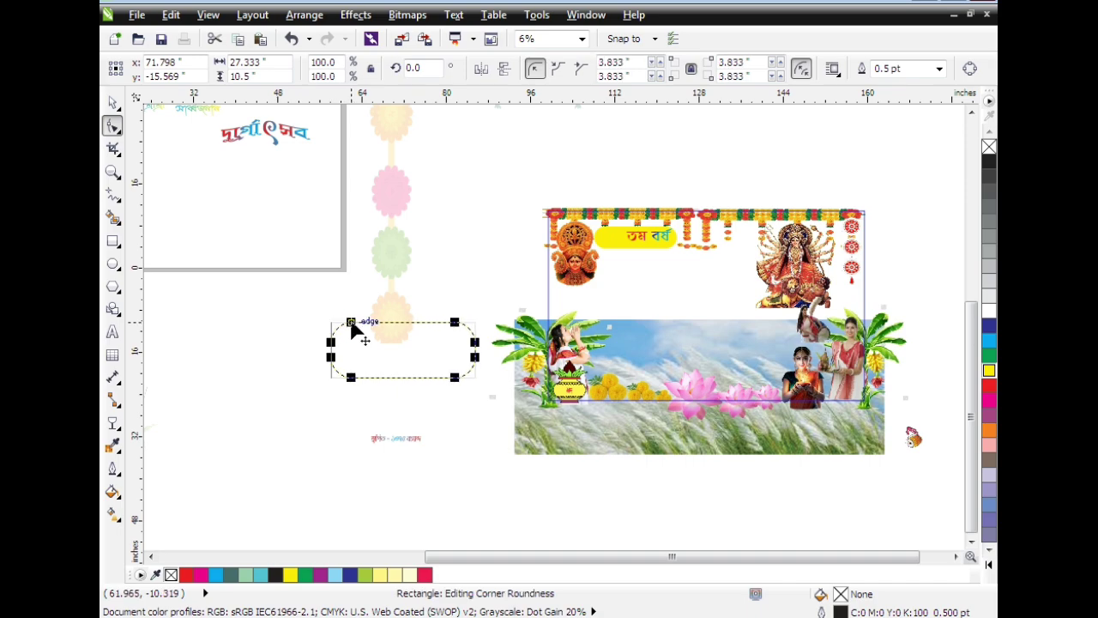
{"action": "left_click", "coordinate": [990, 372]}
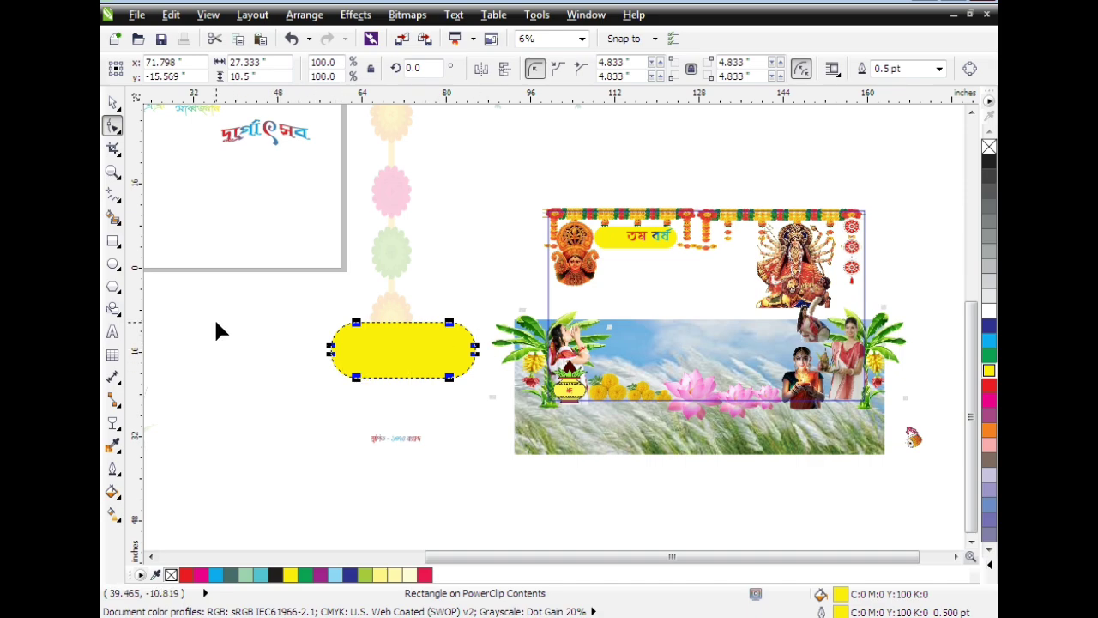
{"action": "left_click", "coordinate": [110, 105]}
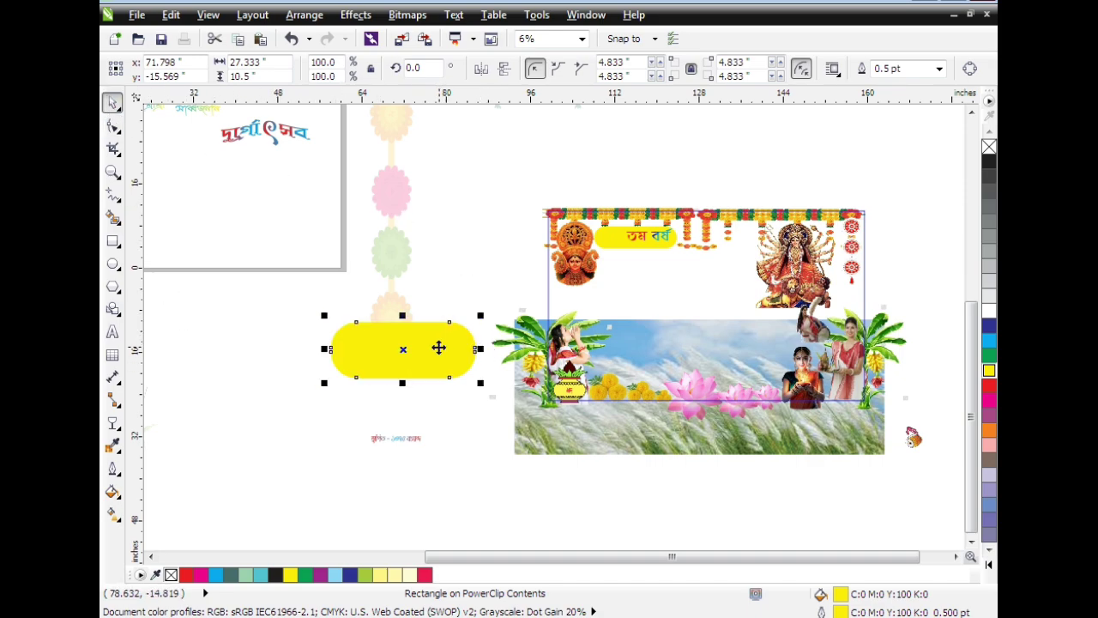
Move the yellow pill onto the banner's sky and place the subtitle text inside it.
{"action": "mouse_move", "coordinate": [434, 355]}
{"action": "left_mouse_down"}
{"action": "mouse_move", "coordinate": [490, 373]}
{"action": "mouse_move", "coordinate": [733, 344]}
{"action": "left_mouse_up"}
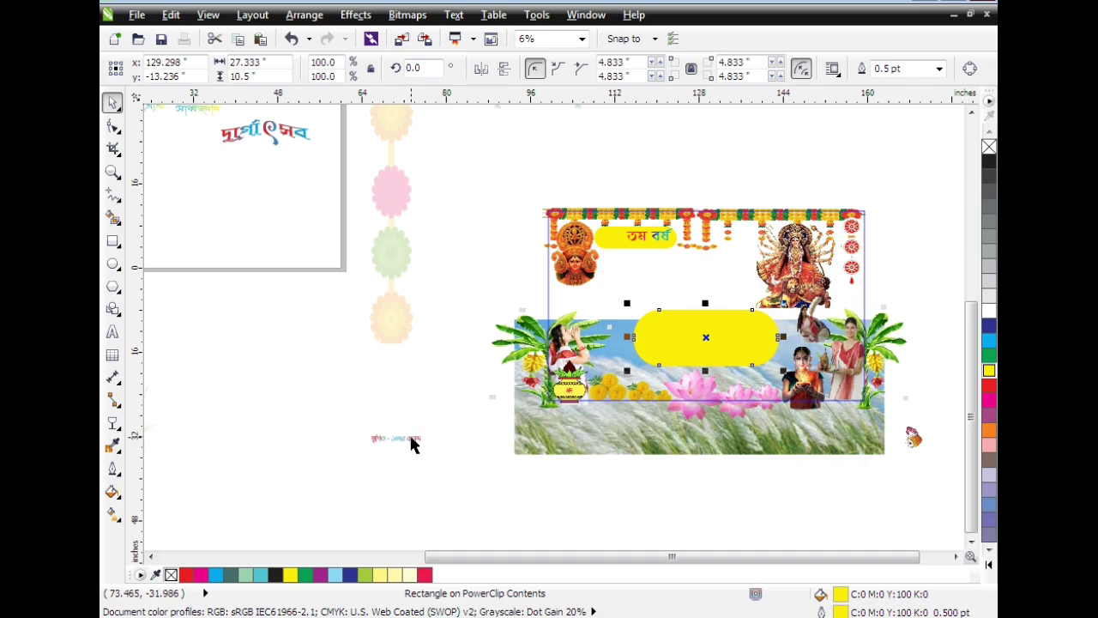
{"action": "left_click_drag", "start_coordinate": [411, 444], "coordinate": [719, 345]}
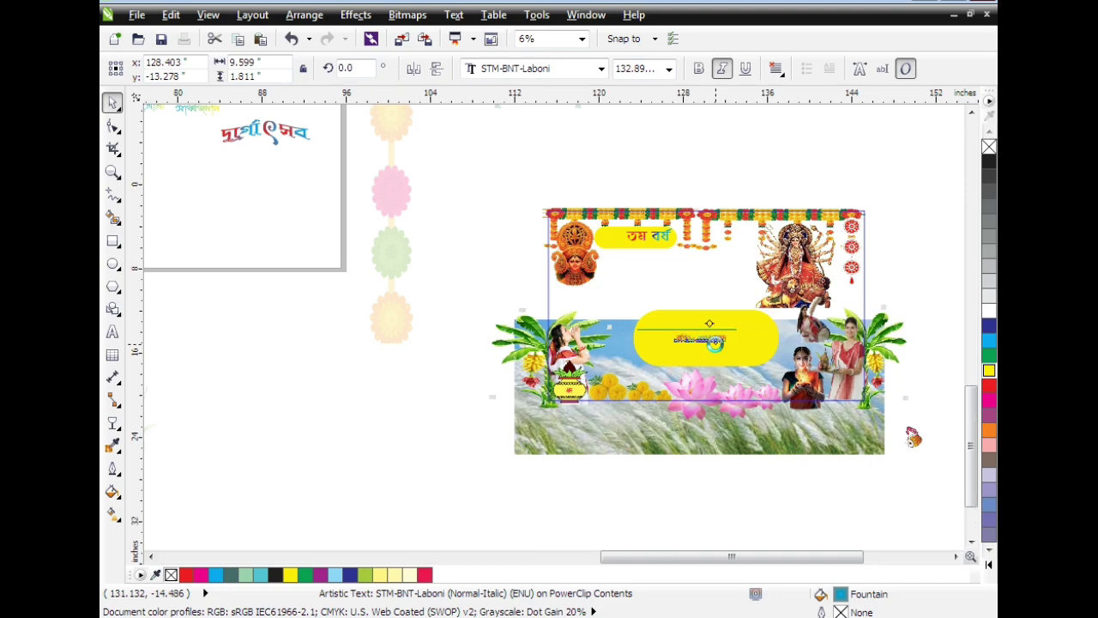
{"action": "scroll", "coordinate": [717, 350], "scroll_direction": "up", "scroll_amount": 1}
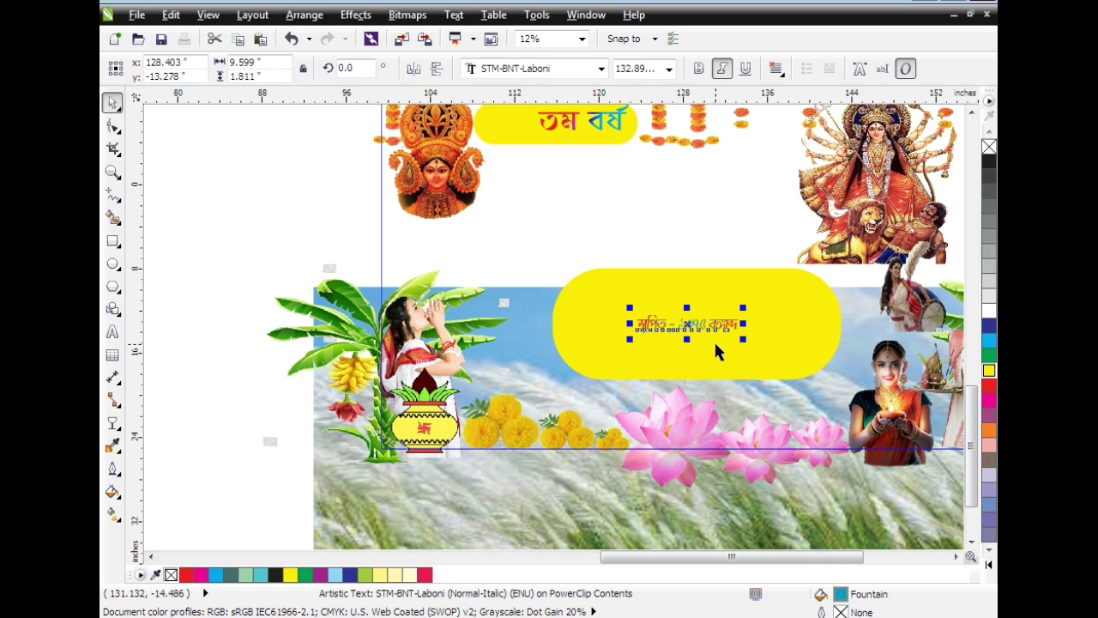
Resize the yellow pill from its corner and sides until it hugs the subtitle text.
{"action": "left_click", "coordinate": [799, 341]}
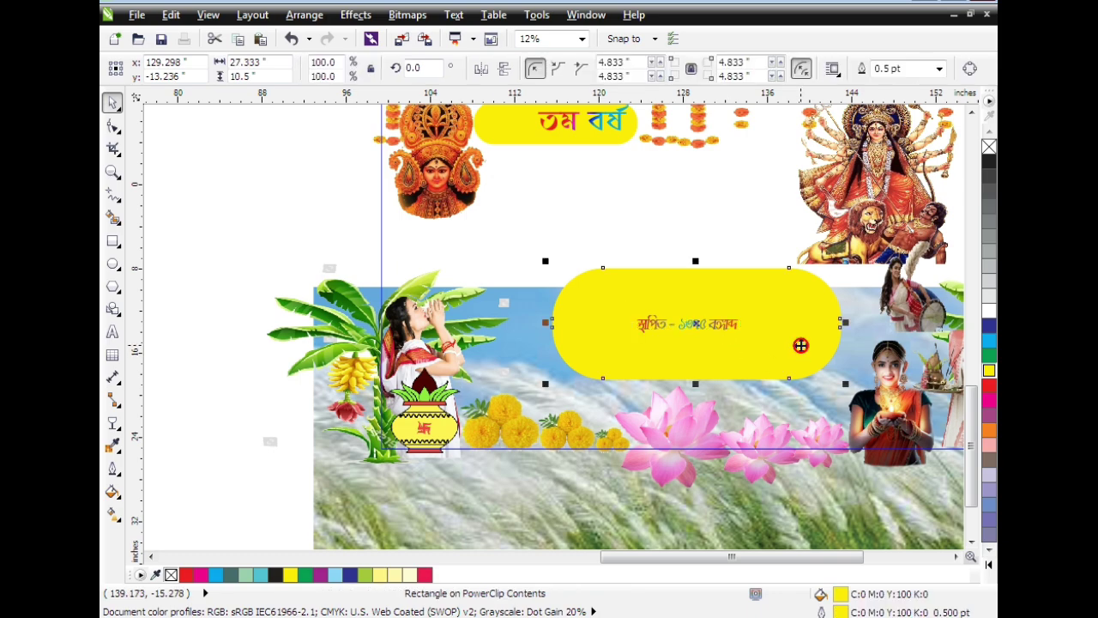
{"action": "left_click_drag", "start_coordinate": [847, 263], "coordinate": [756, 296]}
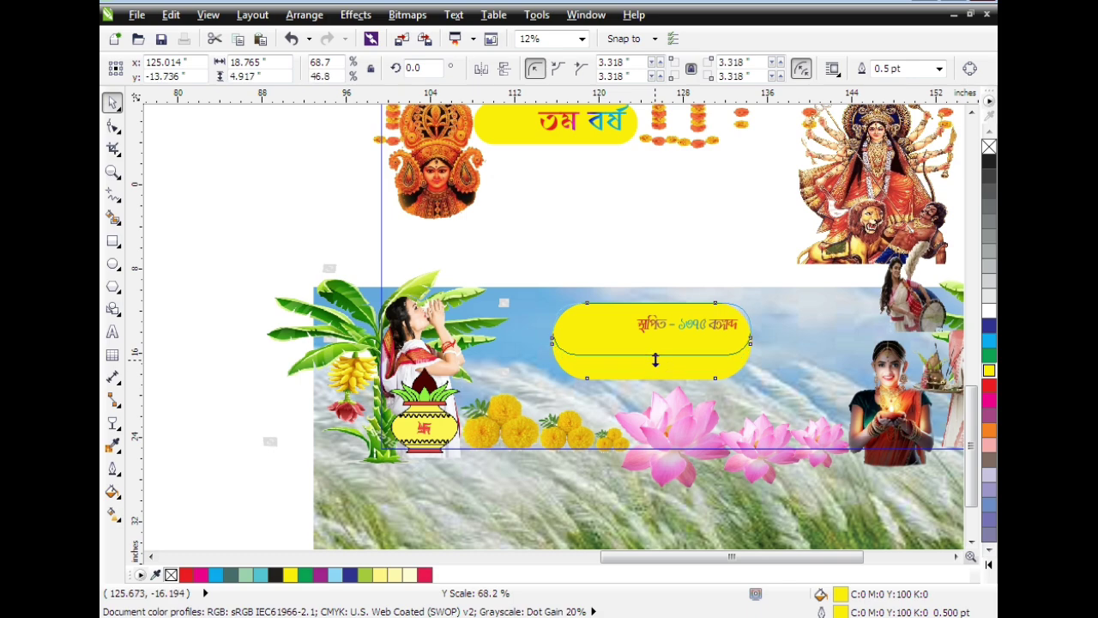
{"action": "left_click_drag", "start_coordinate": [650, 383], "coordinate": [649, 352]}
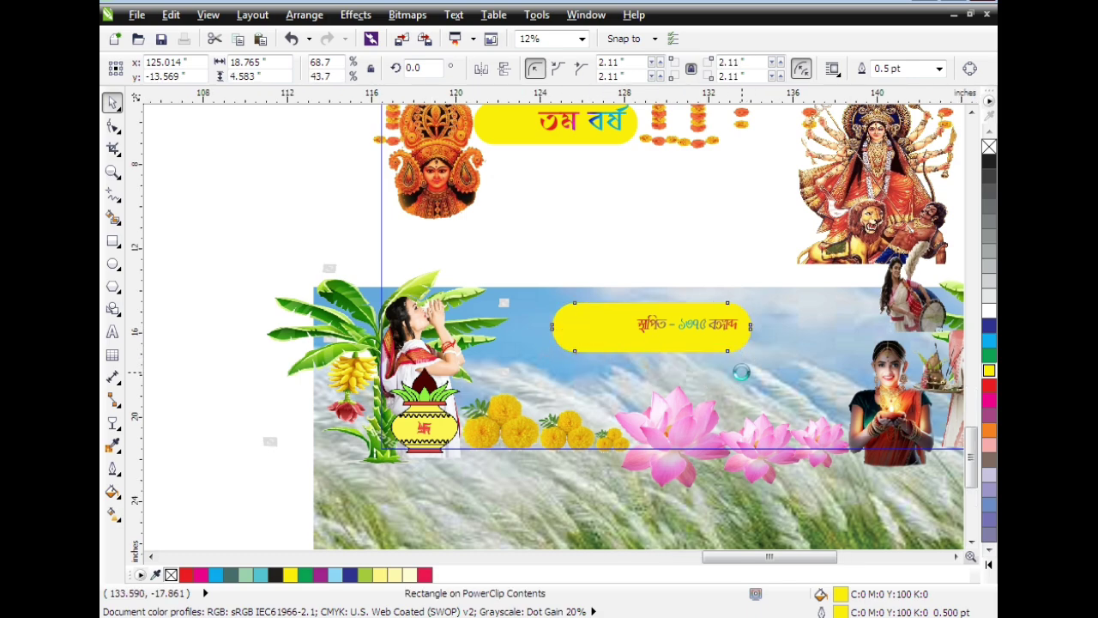
{"action": "scroll", "coordinate": [740, 367], "scroll_direction": "up", "scroll_amount": 1}
{"action": "left_click_drag", "start_coordinate": [357, 280], "coordinate": [510, 292]}
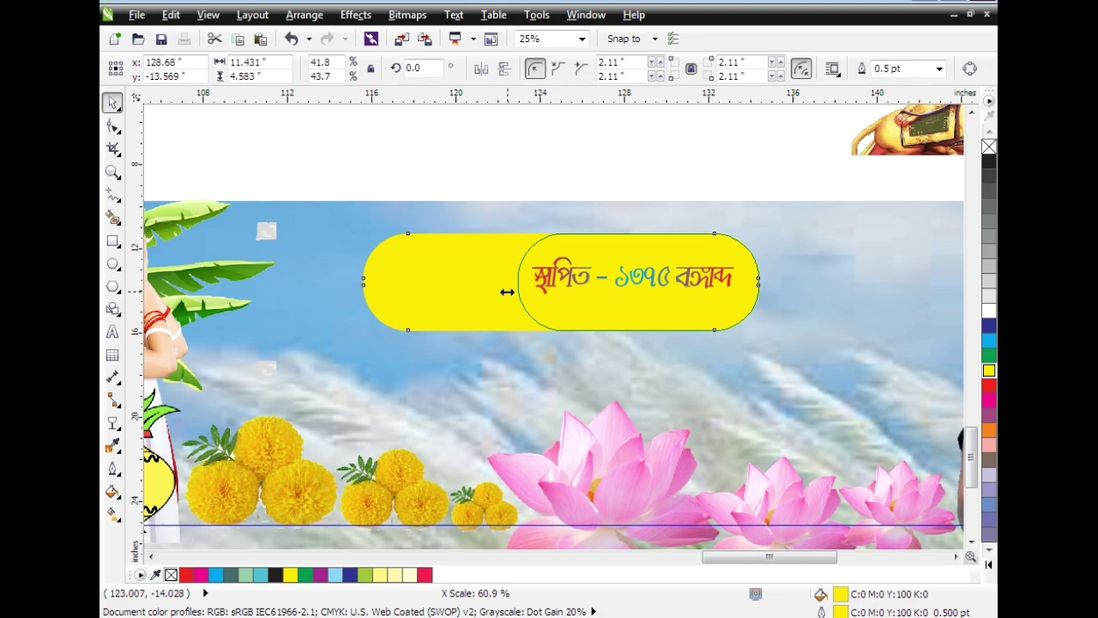
{"action": "left_click_drag", "start_coordinate": [510, 291], "coordinate": [507, 292]}
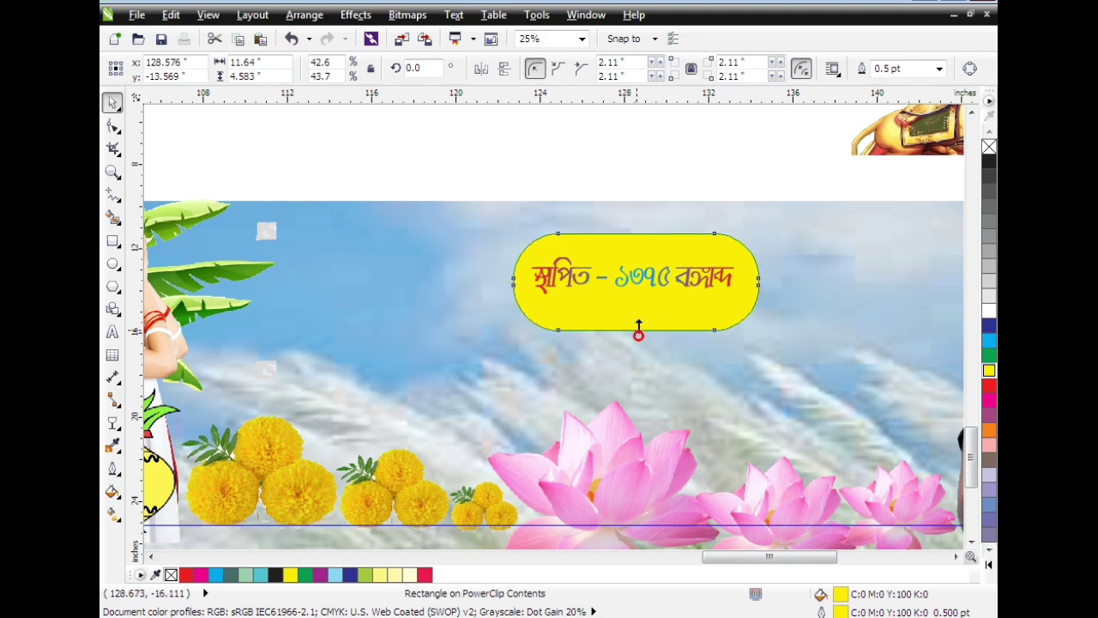
{"action": "left_click_drag", "start_coordinate": [636, 334], "coordinate": [636, 306]}
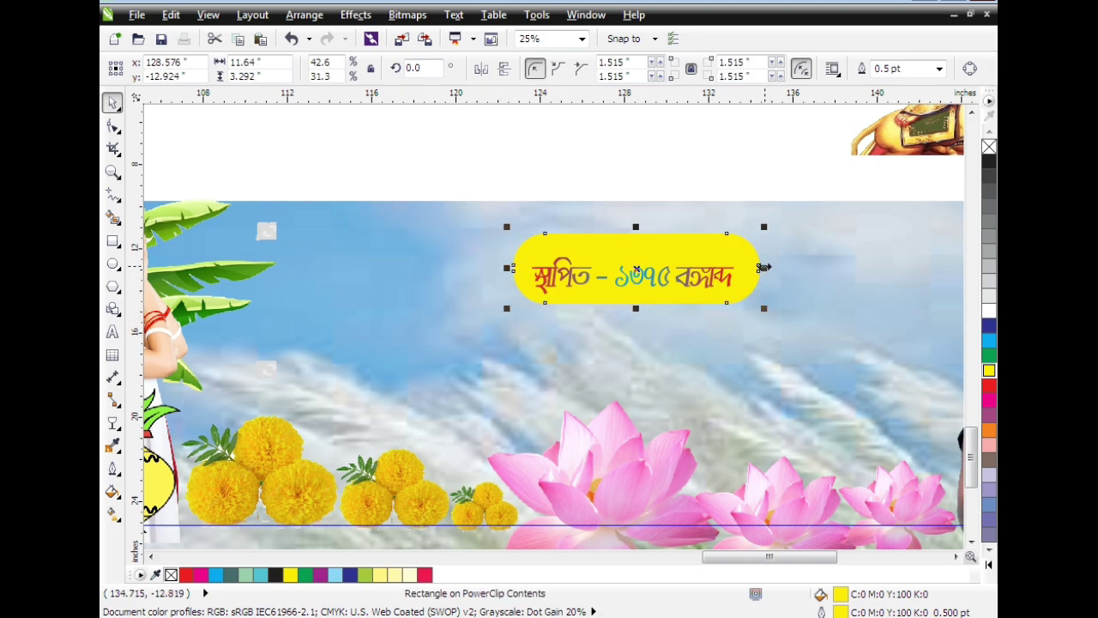
{"action": "left_click_drag", "start_coordinate": [764, 268], "coordinate": [748, 270]}
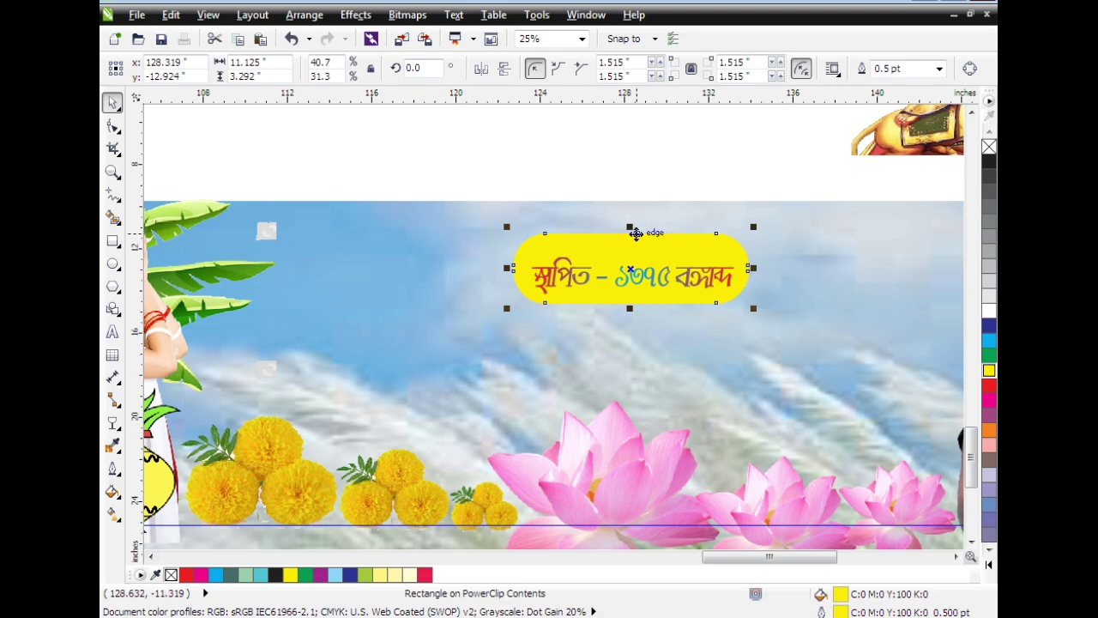
{"action": "left_click_drag", "start_coordinate": [630, 227], "coordinate": [631, 244]}
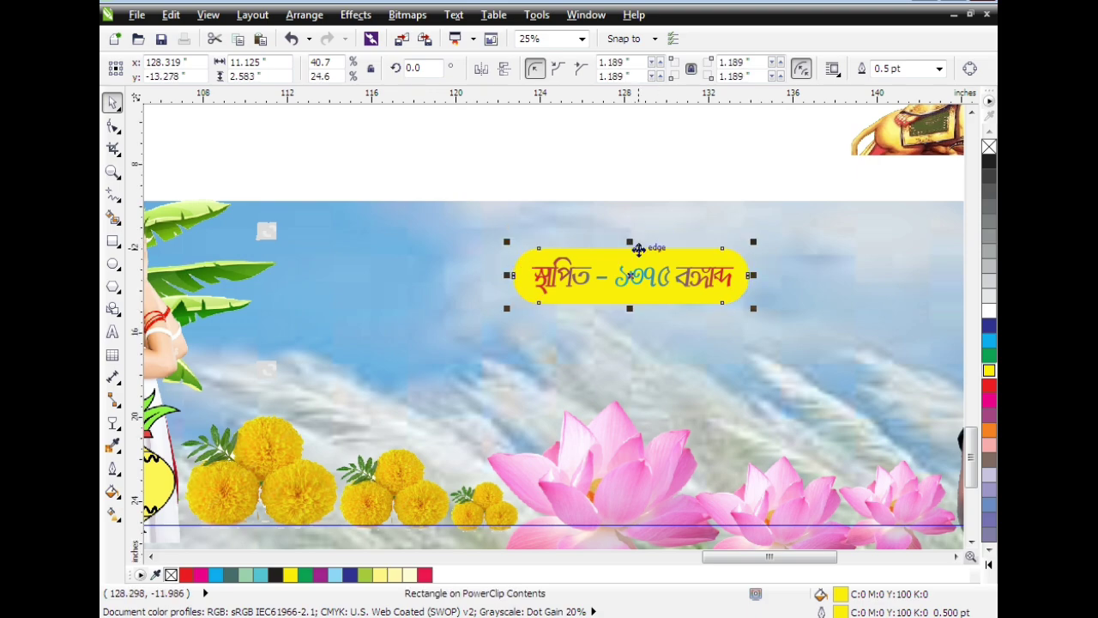
{"action": "scroll", "coordinate": [728, 367], "scroll_direction": "down", "scroll_amount": 1}
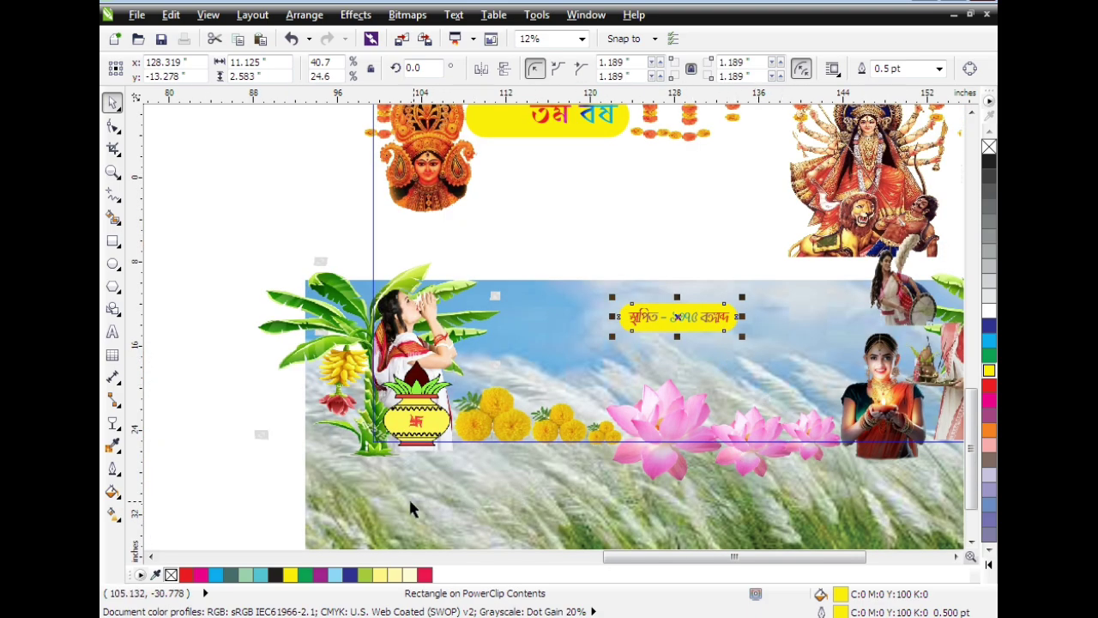
{"action": "left_click", "coordinate": [276, 221]}
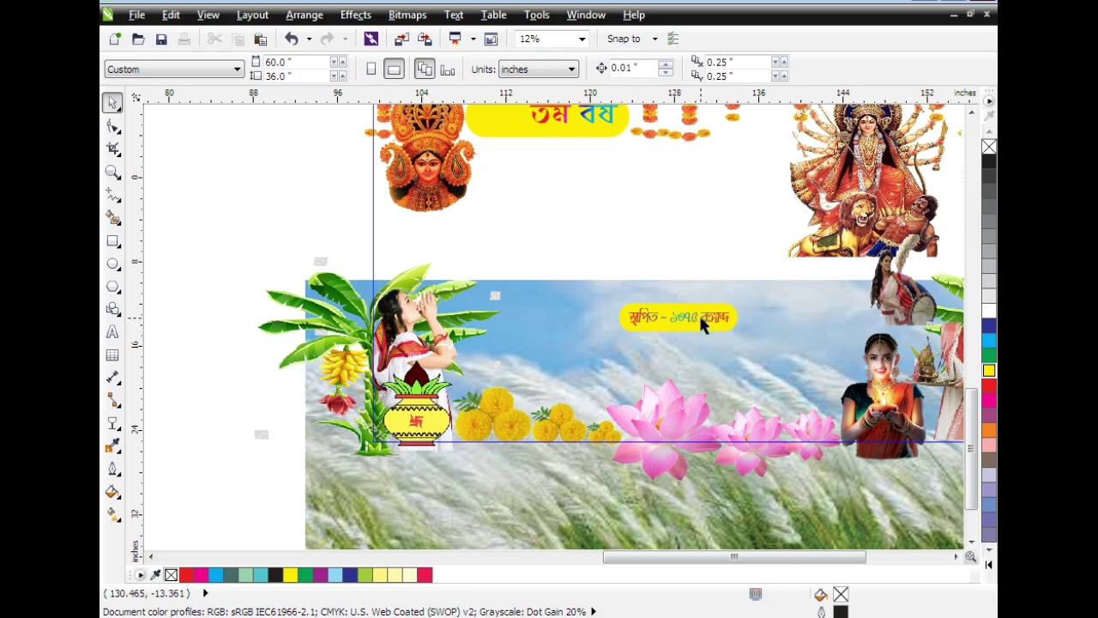
Shift the yellow date pill down-right, then nudge it up and right with arrow keys.
{"action": "left_click_drag", "start_coordinate": [700, 317], "coordinate": [804, 350]}
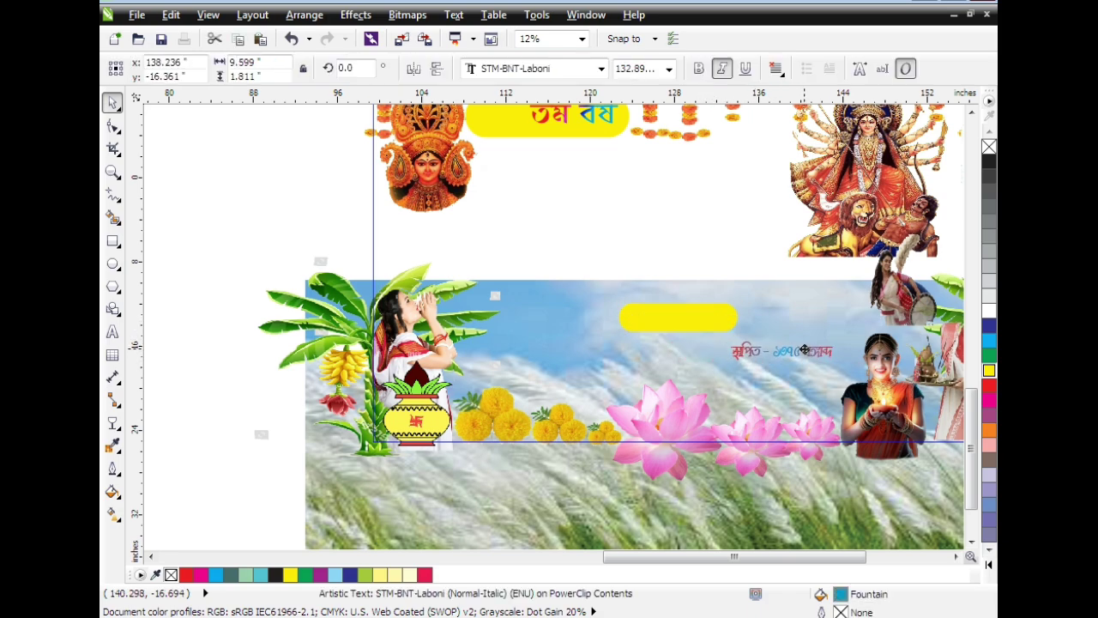
{"action": "left_click_drag", "start_coordinate": [704, 320], "coordinate": [801, 346]}
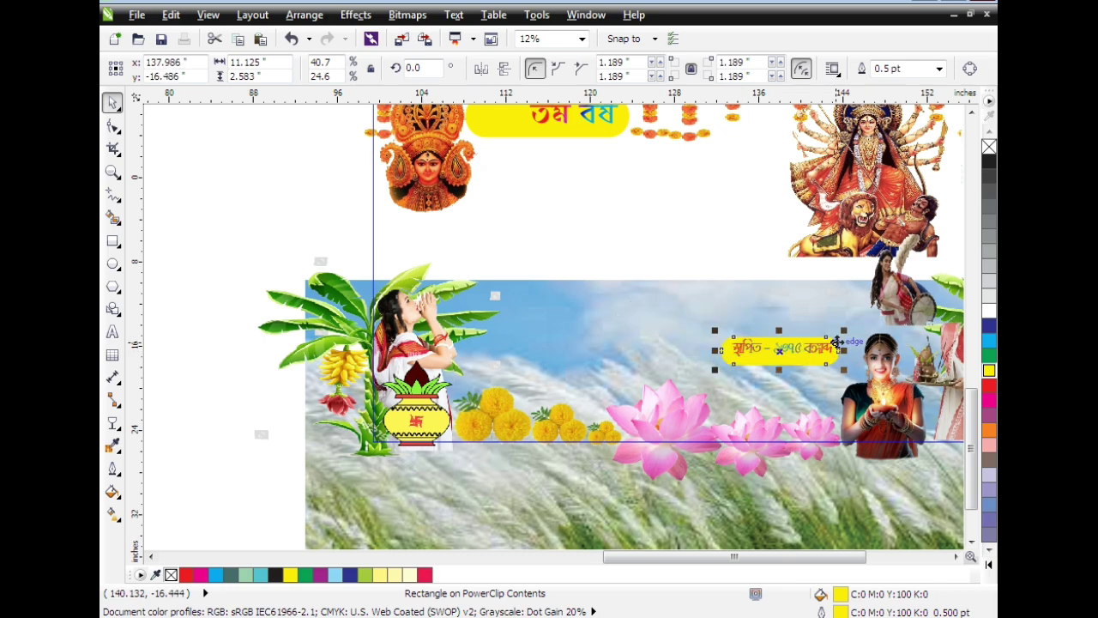
{"action": "scroll", "coordinate": [836, 343], "scroll_direction": "up", "scroll_amount": 1}
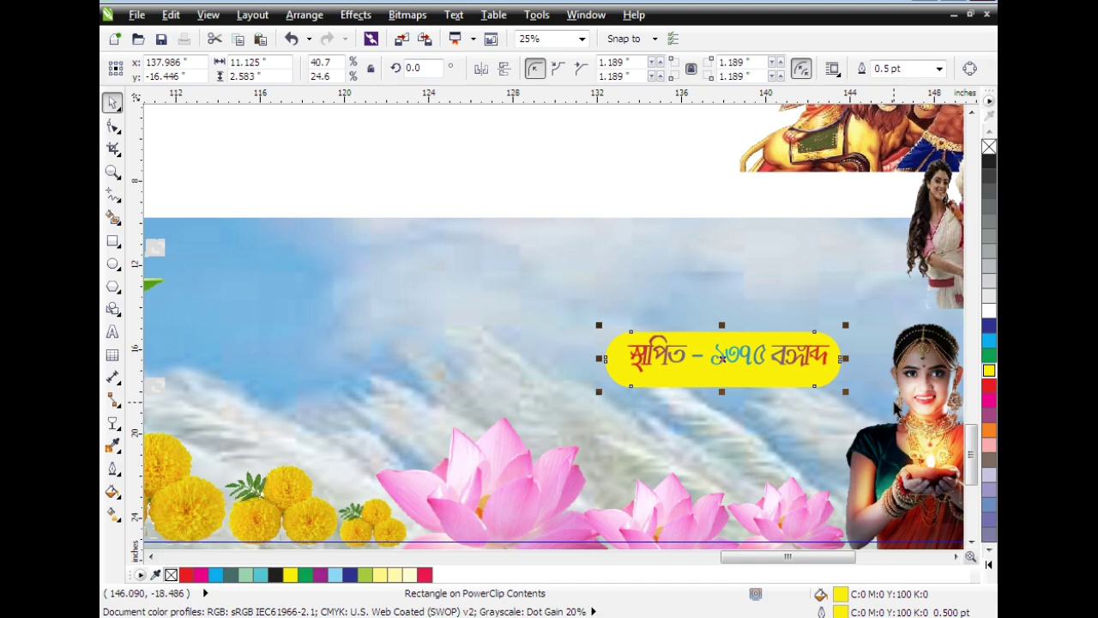
{"action": "key", "text": "Up"}
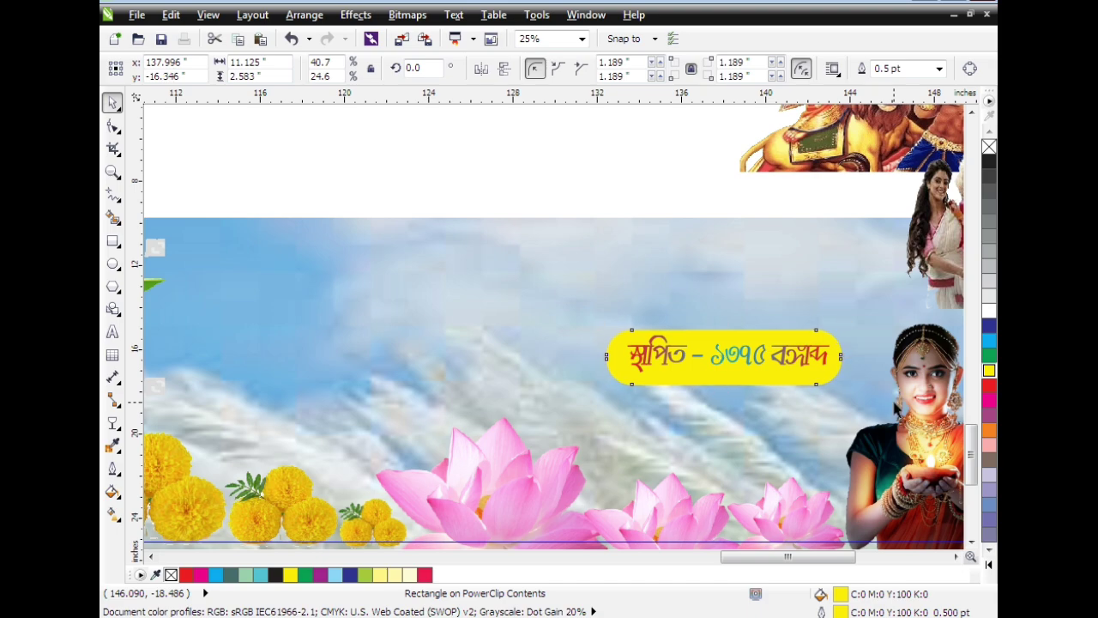
{"action": "key", "text": "Right"}
{"action": "key", "text": "ctrl+Right"}
{"action": "key", "text": "ctrl+Right"}
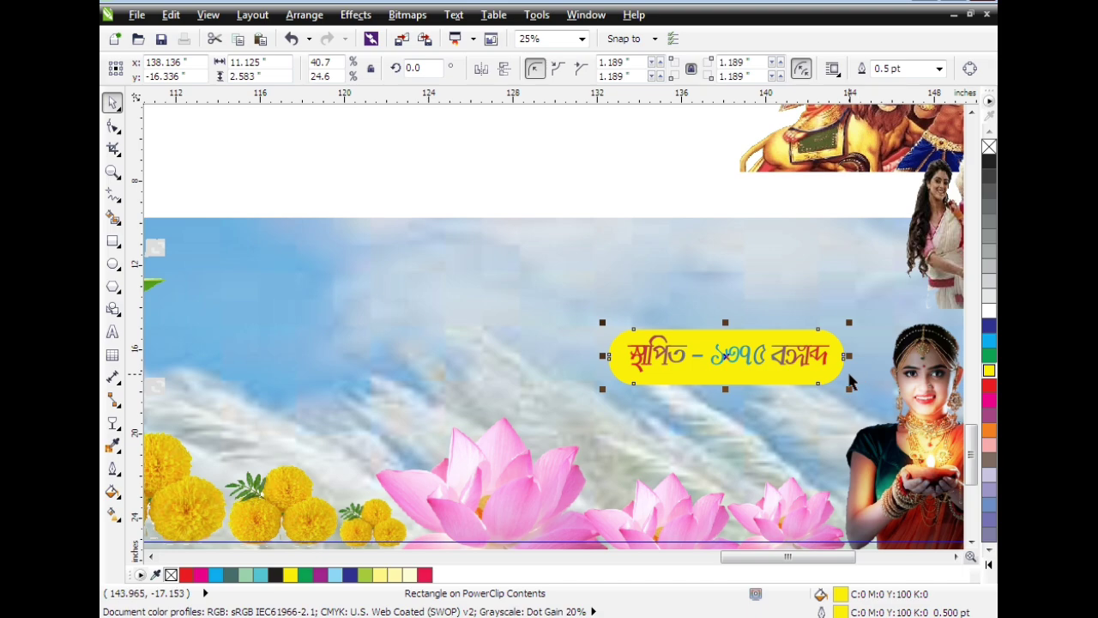
{"action": "scroll", "coordinate": [733, 329], "scroll_direction": "down", "scroll_amount": 1}
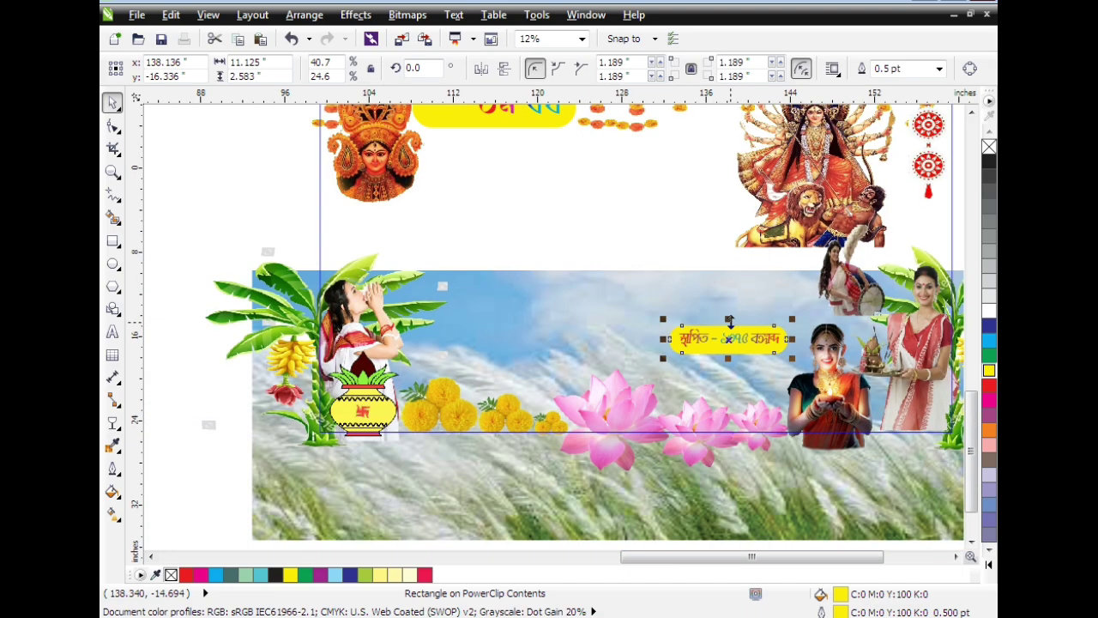
{"action": "scroll", "coordinate": [729, 319], "scroll_direction": "down", "scroll_amount": 1}
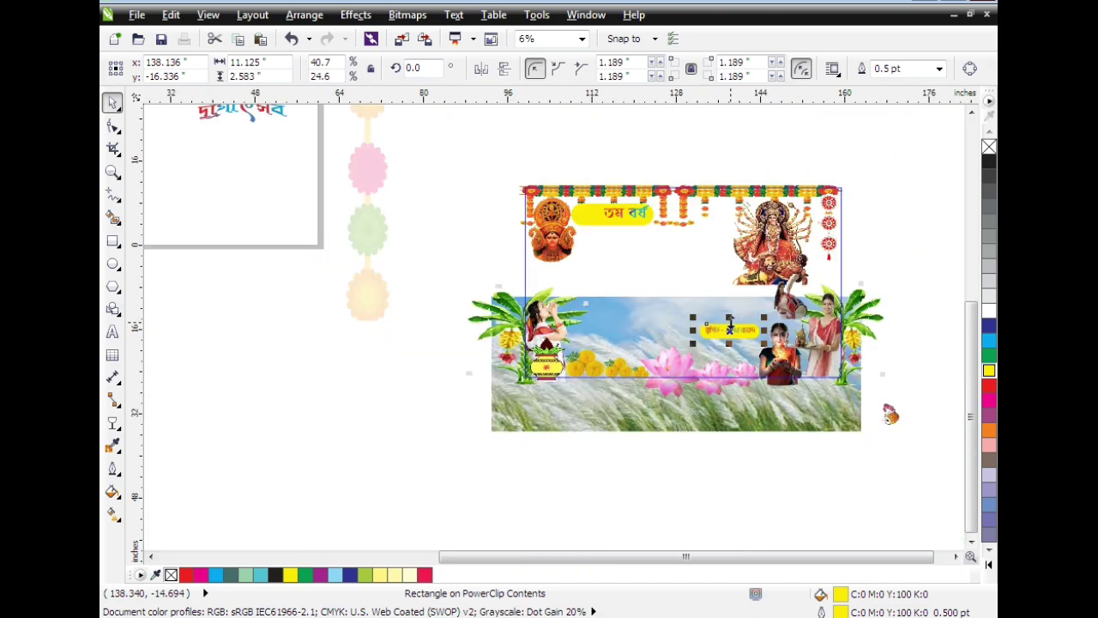
{"action": "left_click", "coordinate": [379, 381]}
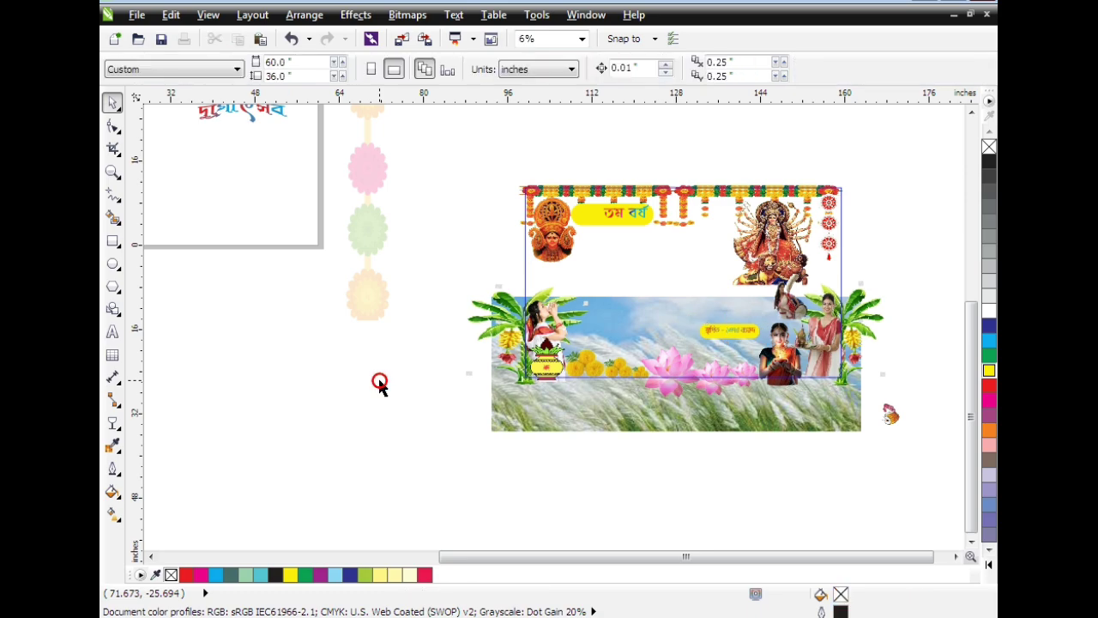
Pan and zoom to the side page showing the 'Sri Sri Sarbajanin Durgotsab' headline.
{"action": "scroll", "coordinate": [414, 309], "scroll_direction": "up", "scroll_amount": 1}
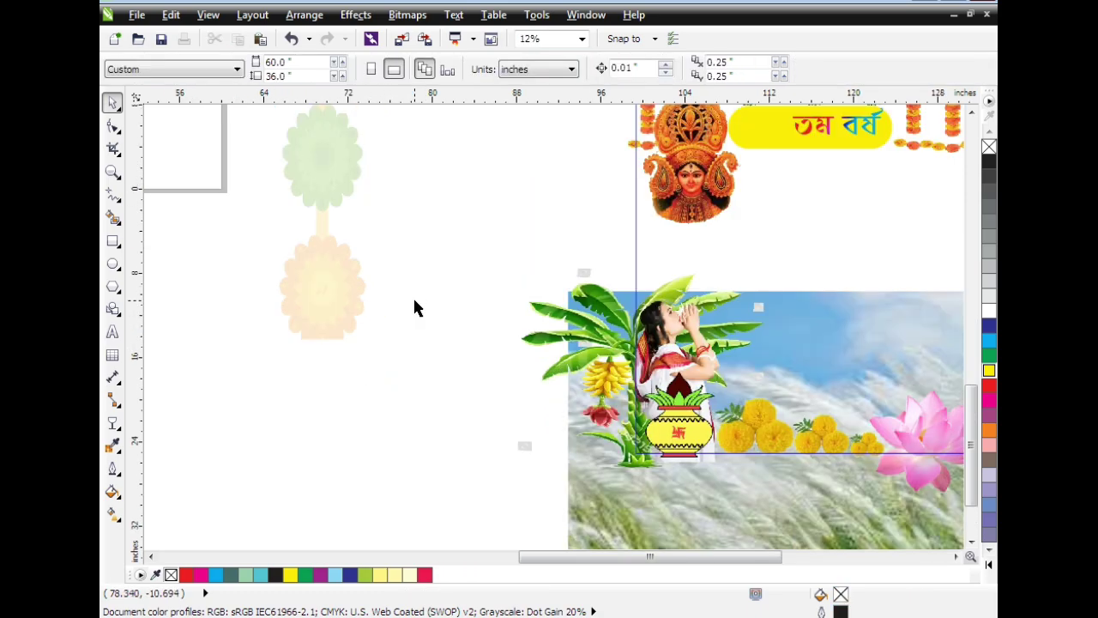
{"action": "scroll", "coordinate": [414, 309], "scroll_direction": "down", "scroll_amount": 1}
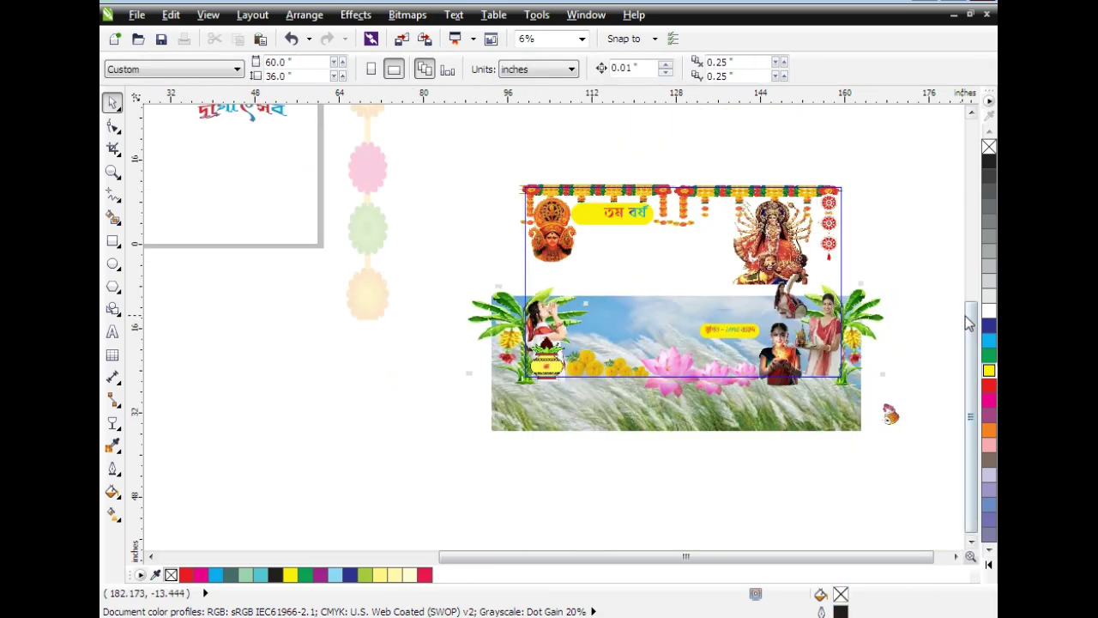
{"action": "left_click_drag", "start_coordinate": [972, 331], "coordinate": [974, 271]}
{"action": "scroll", "coordinate": [390, 182], "scroll_direction": "down", "scroll_amount": 1}
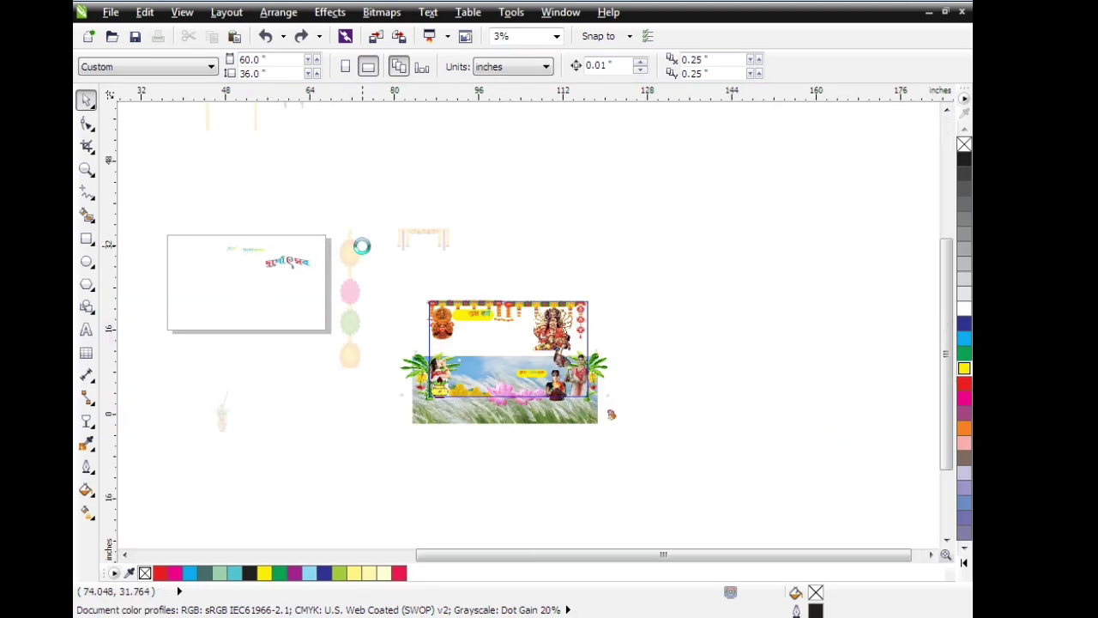
{"action": "scroll", "coordinate": [360, 249], "scroll_direction": "up", "scroll_amount": 1}
{"action": "left_click_drag", "start_coordinate": [568, 554], "coordinate": [454, 557]}
{"action": "scroll", "coordinate": [381, 282], "scroll_direction": "up", "scroll_amount": 1}
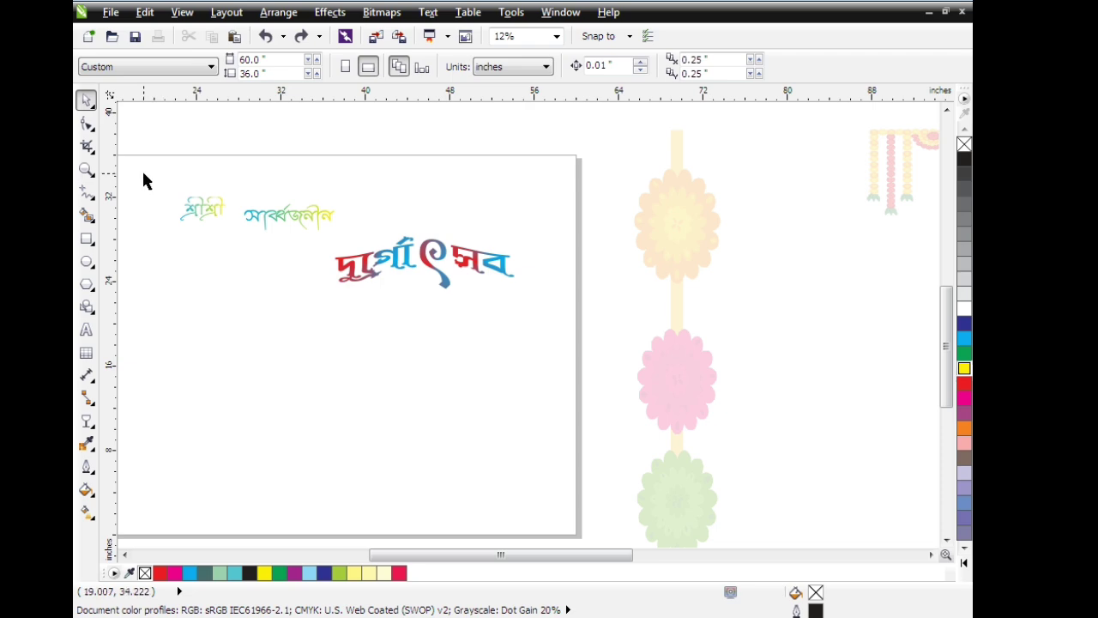
Move the 'Sri Sri Sarbajanin' words from the side page onto the banner, just below the yellow pill.
{"action": "mouse_move", "coordinate": [143, 173]}
{"action": "left_mouse_down"}
{"action": "mouse_move", "coordinate": [790, 384]}
{"action": "mouse_move", "coordinate": [824, 417]}
{"action": "left_mouse_up"}
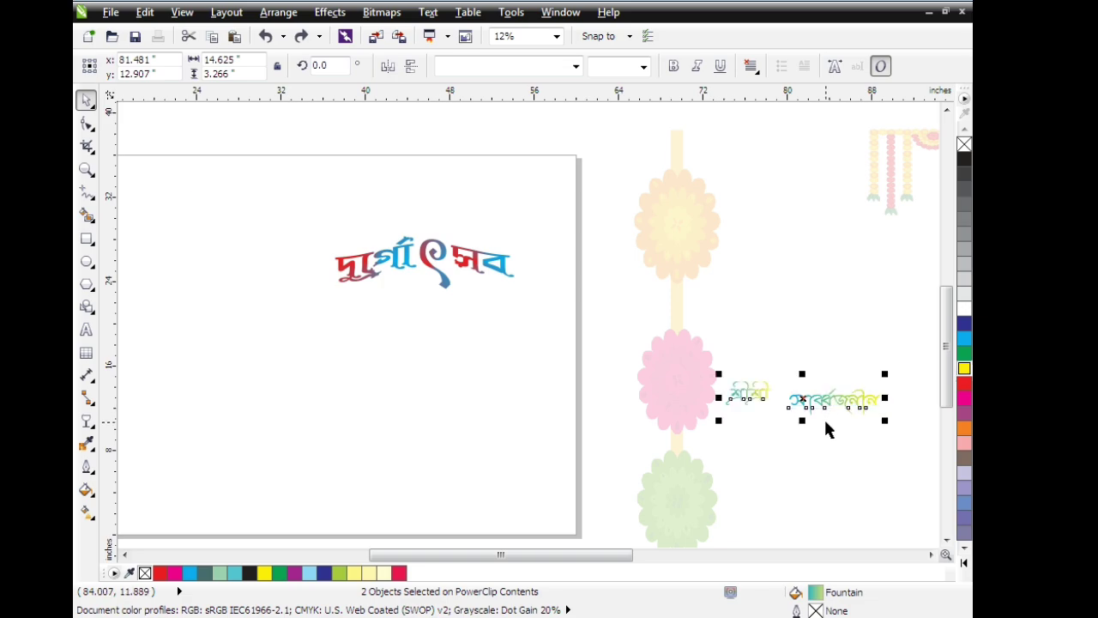
{"action": "scroll", "coordinate": [824, 416], "scroll_direction": "down", "scroll_amount": 2}
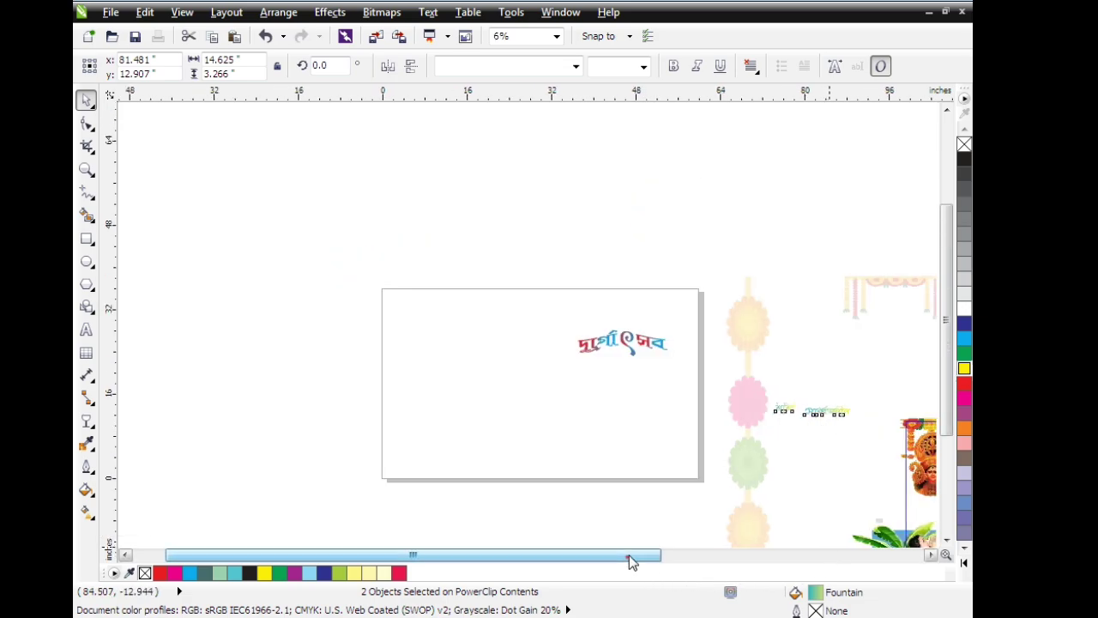
{"action": "left_click_drag", "start_coordinate": [632, 555], "coordinate": [832, 555]}
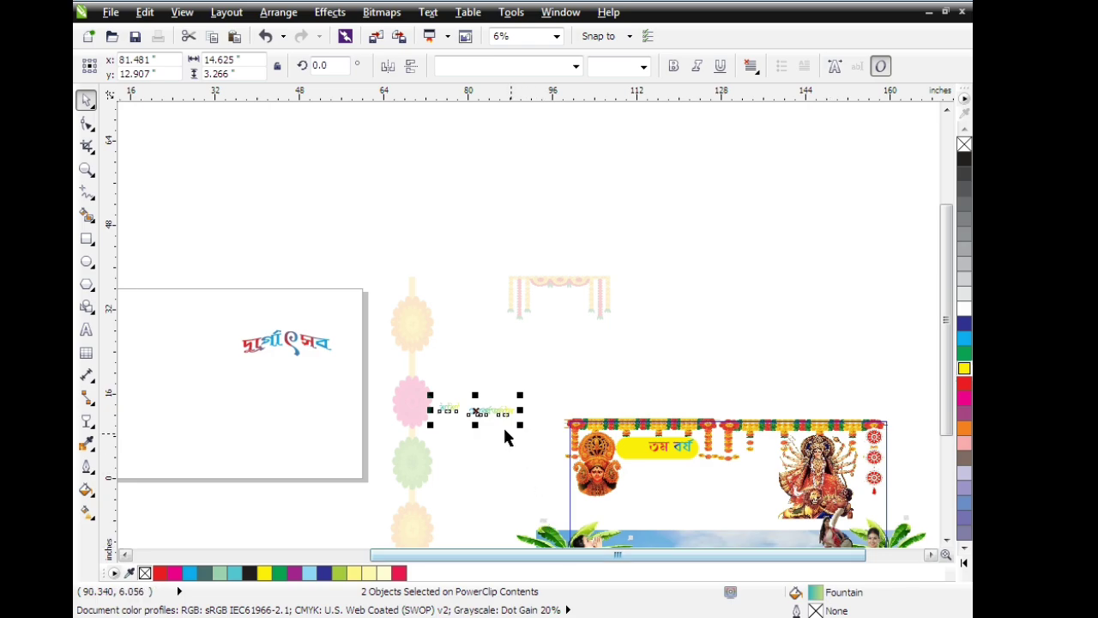
{"action": "mouse_move", "coordinate": [490, 411]}
{"action": "left_mouse_down"}
{"action": "mouse_move", "coordinate": [682, 506]}
{"action": "mouse_move", "coordinate": [701, 483]}
{"action": "left_mouse_up"}
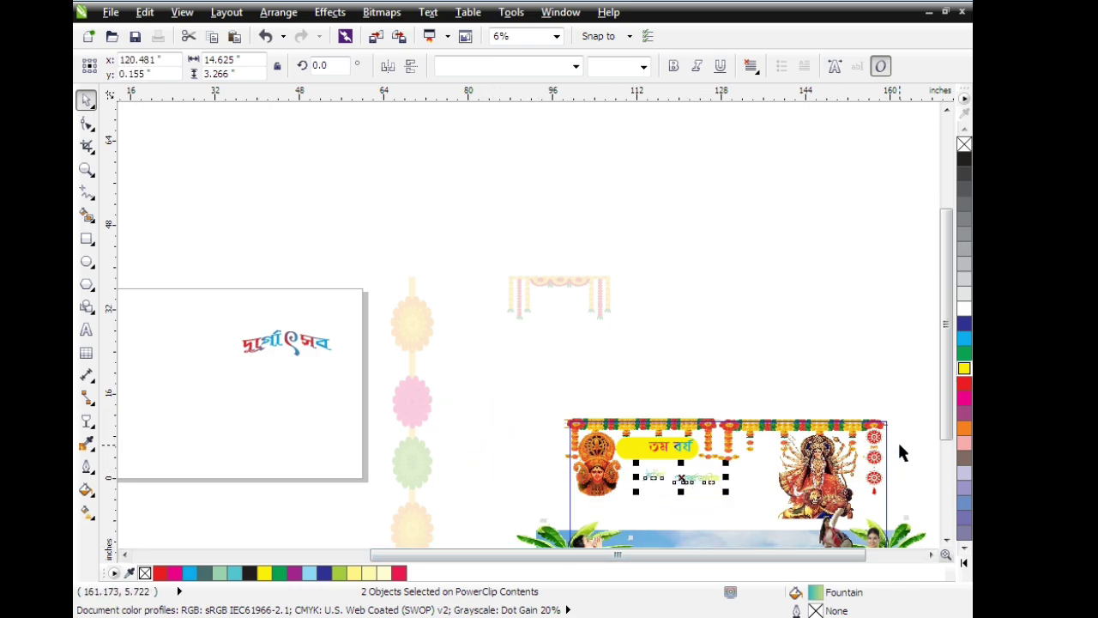
{"action": "scroll", "coordinate": [898, 439], "scroll_direction": "up", "scroll_amount": 1}
{"action": "left_click_drag", "start_coordinate": [945, 365], "coordinate": [944, 459]}
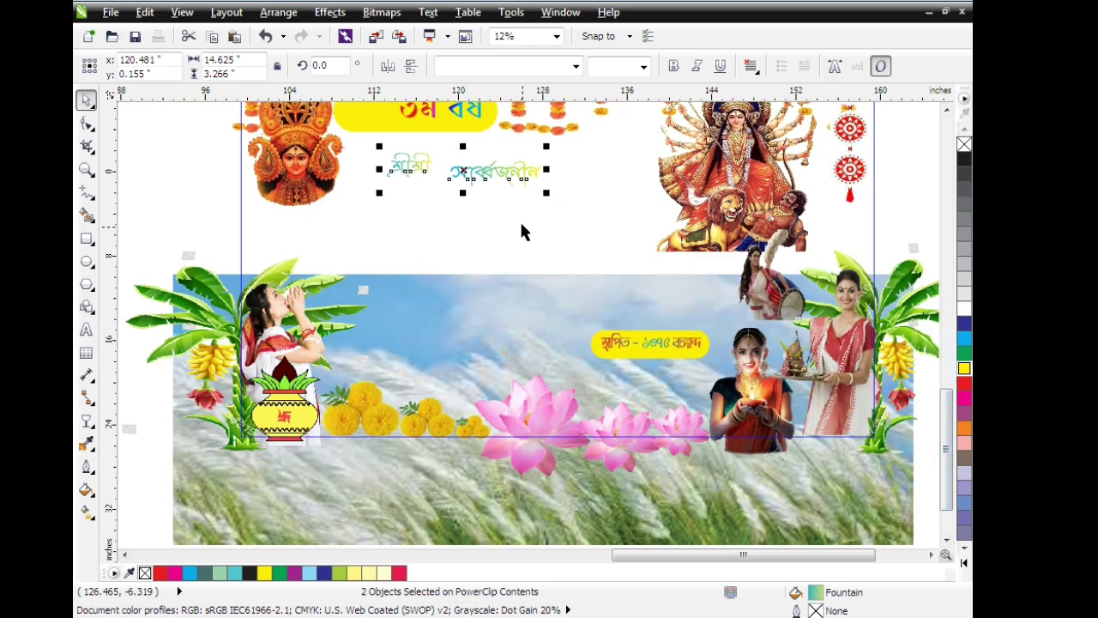
{"action": "mouse_move", "coordinate": [509, 176]}
{"action": "left_mouse_down"}
{"action": "mouse_move", "coordinate": [520, 170]}
{"action": "mouse_move", "coordinate": [507, 156]}
{"action": "left_mouse_up"}
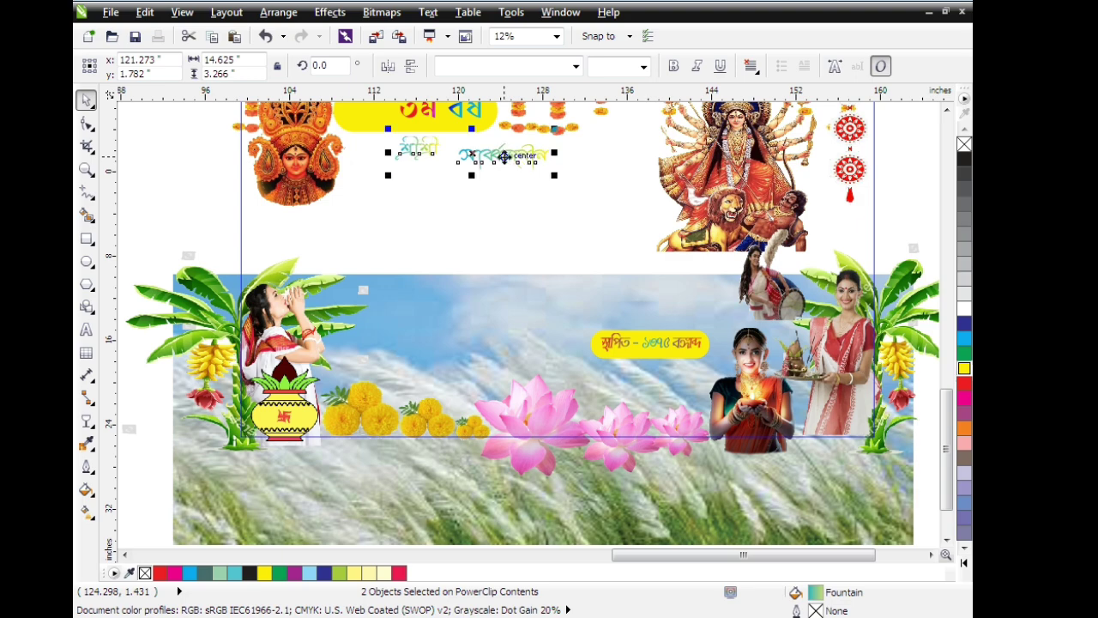
{"action": "scroll", "coordinate": [564, 252], "scroll_direction": "down", "scroll_amount": 1}
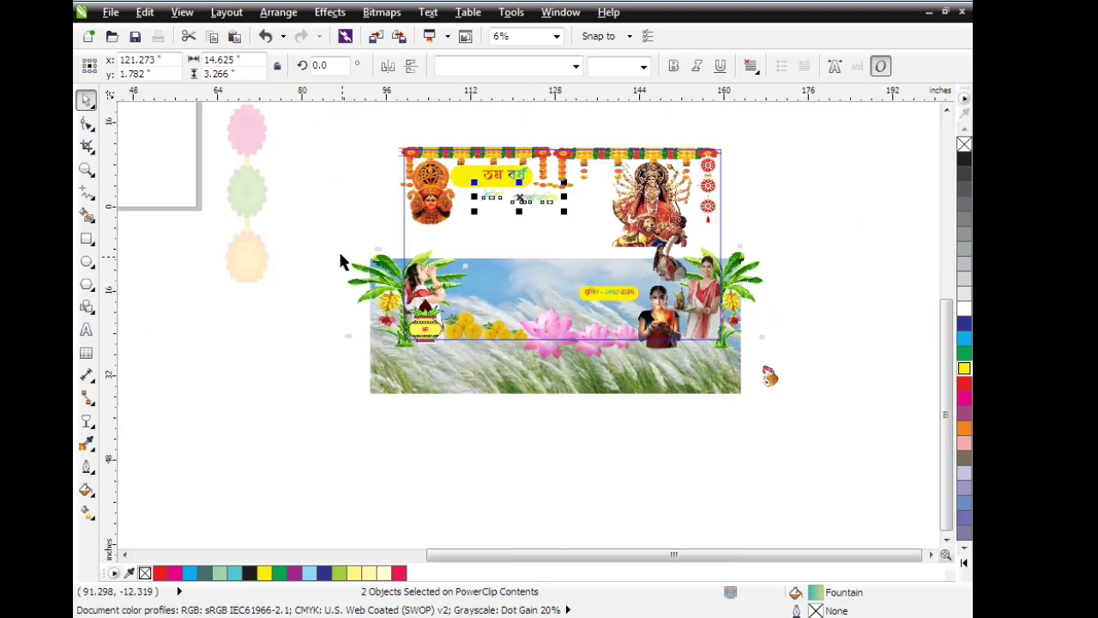
{"action": "scroll", "coordinate": [322, 229], "scroll_direction": "down", "scroll_amount": 1}
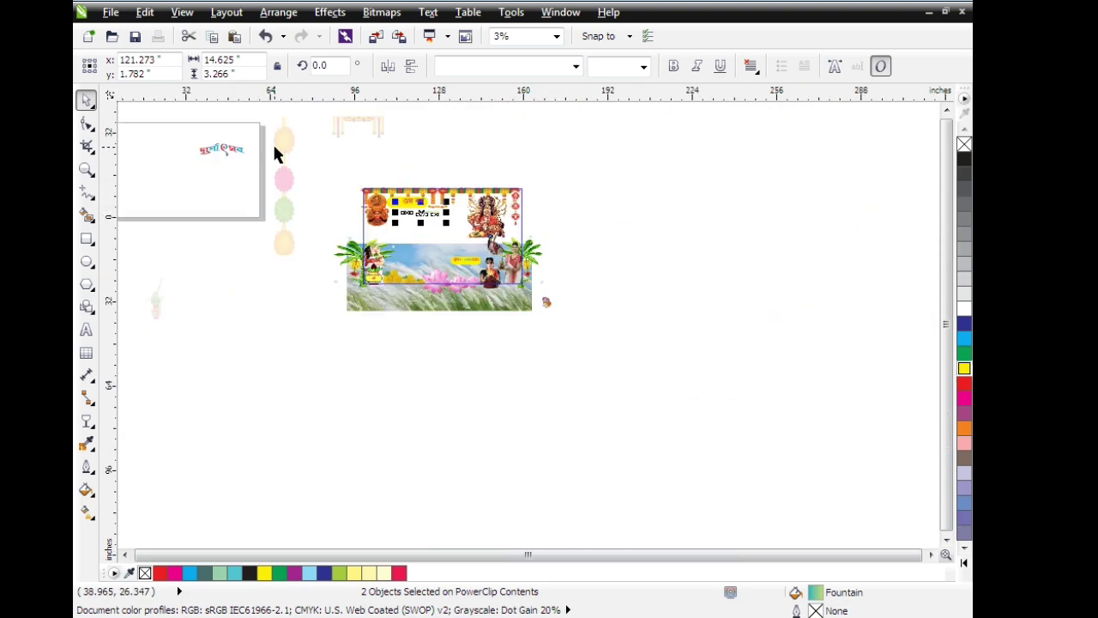
Move the multicoloured দুর্গোৎসব headline onto the banner below 'Sri Sri Sarbajanin', beside the Durga idol.
{"action": "left_click", "coordinate": [165, 135]}
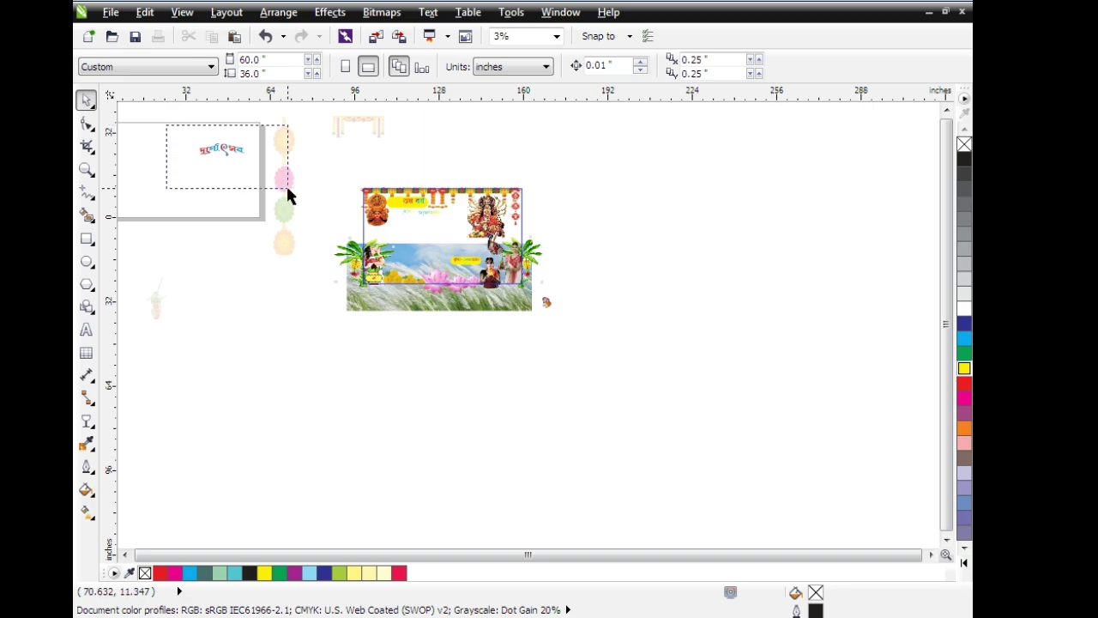
{"action": "left_click_drag", "start_coordinate": [167, 131], "coordinate": [439, 228]}
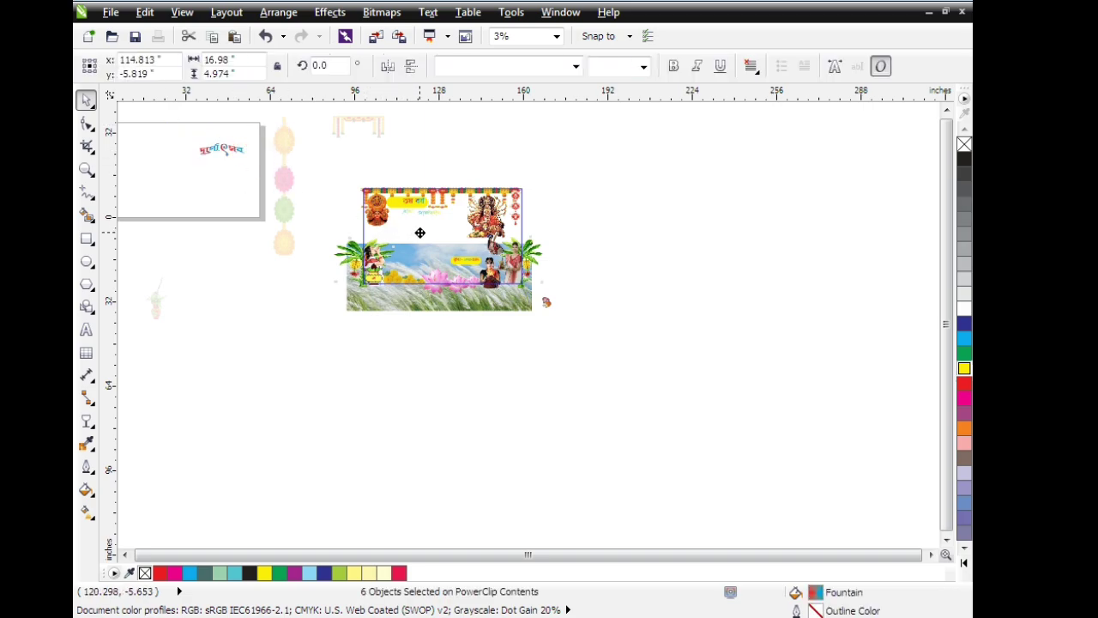
{"action": "scroll", "coordinate": [463, 220], "scroll_direction": "up", "scroll_amount": 2}
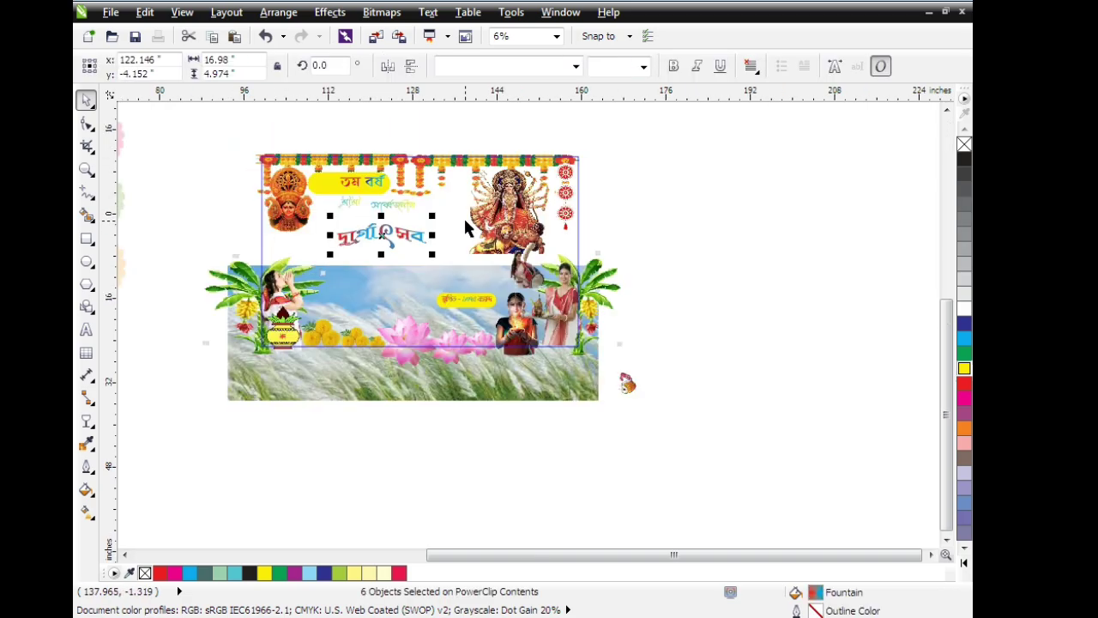
{"action": "scroll", "coordinate": [464, 221], "scroll_direction": "up", "scroll_amount": 2}
{"action": "left_click_drag", "start_coordinate": [786, 556], "coordinate": [770, 554]}
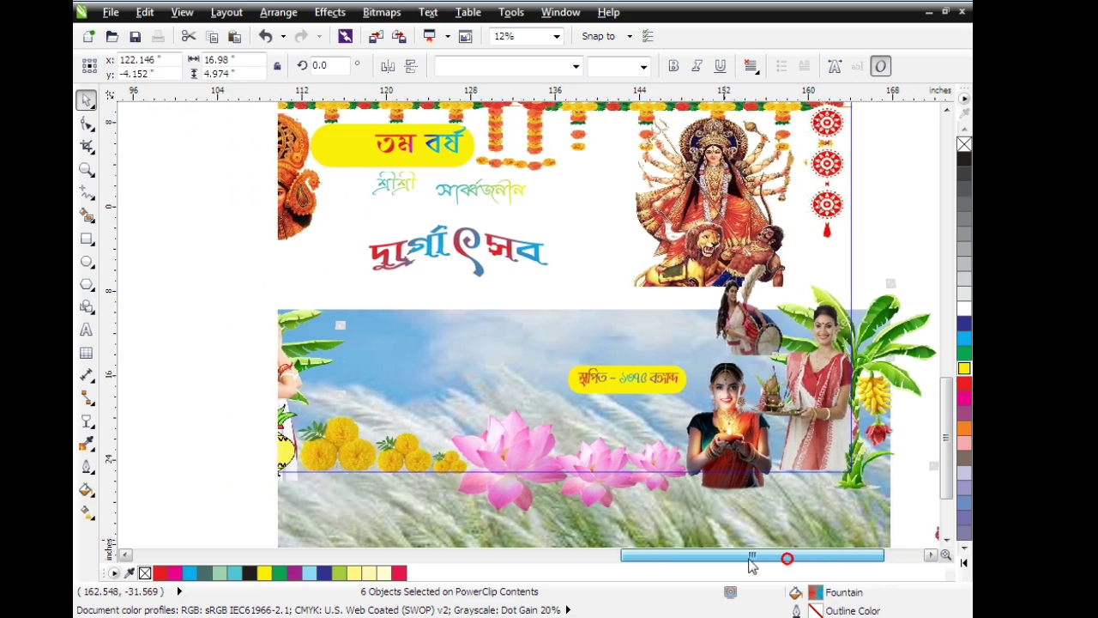
{"action": "left_click_drag", "start_coordinate": [946, 445], "coordinate": [946, 399]}
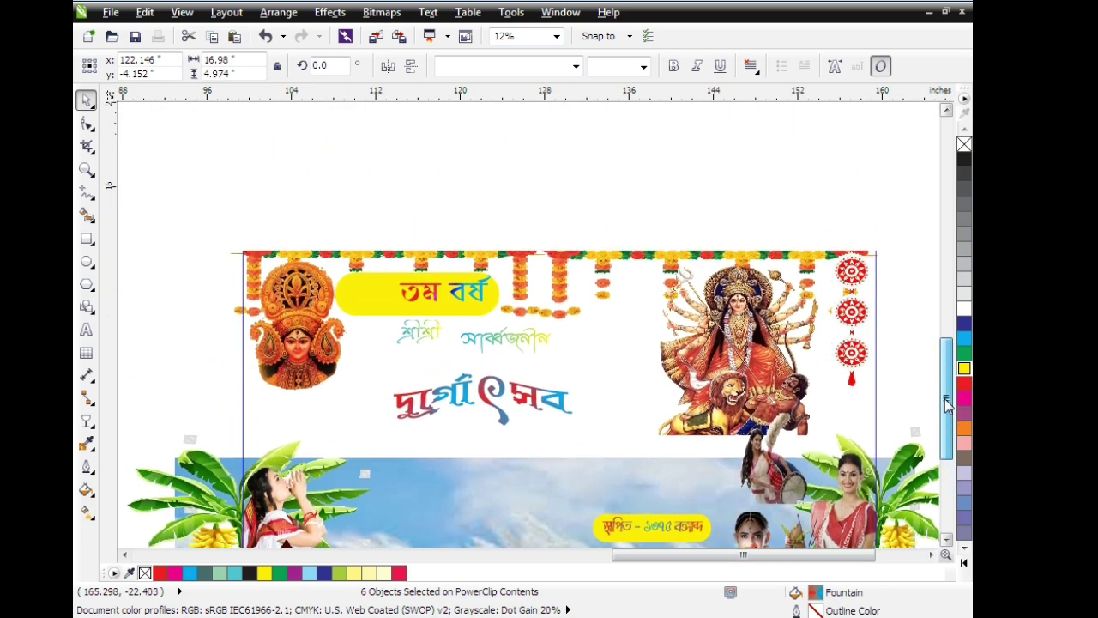
{"action": "left_click", "coordinate": [523, 412]}
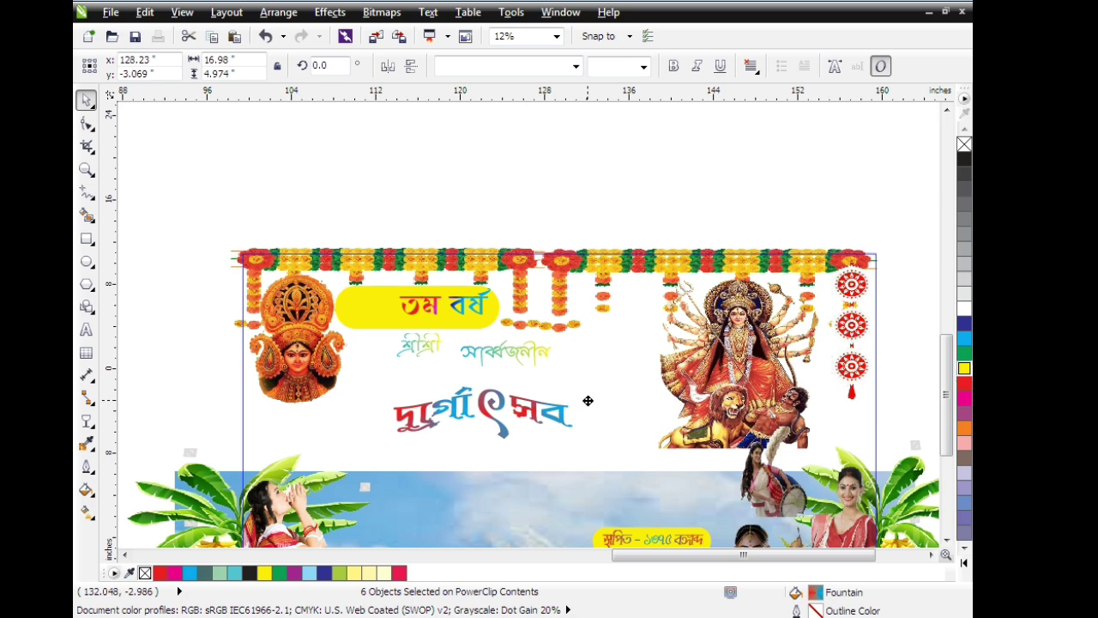
{"action": "mouse_move", "coordinate": [585, 400]}
{"action": "left_mouse_down"}
{"action": "mouse_move", "coordinate": [650, 390]}
{"action": "mouse_move", "coordinate": [629, 372]}
{"action": "left_mouse_up"}
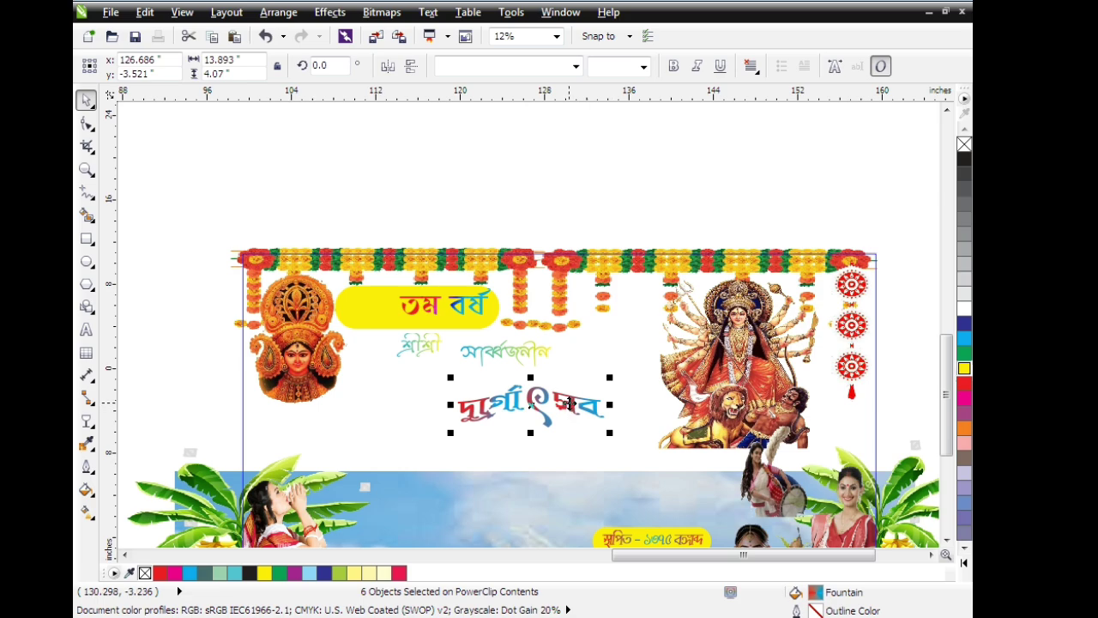
{"action": "mouse_move", "coordinate": [568, 403]}
{"action": "left_mouse_down"}
{"action": "mouse_move", "coordinate": [592, 383]}
{"action": "mouse_move", "coordinate": [586, 400]}
{"action": "left_mouse_up"}
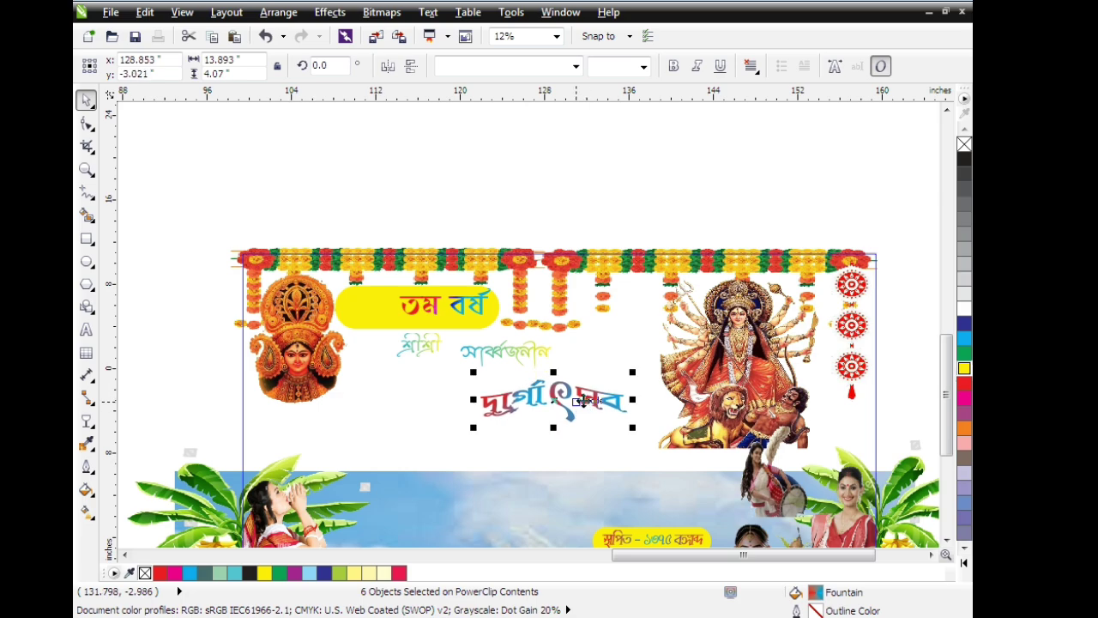
{"action": "left_click", "coordinate": [687, 179]}
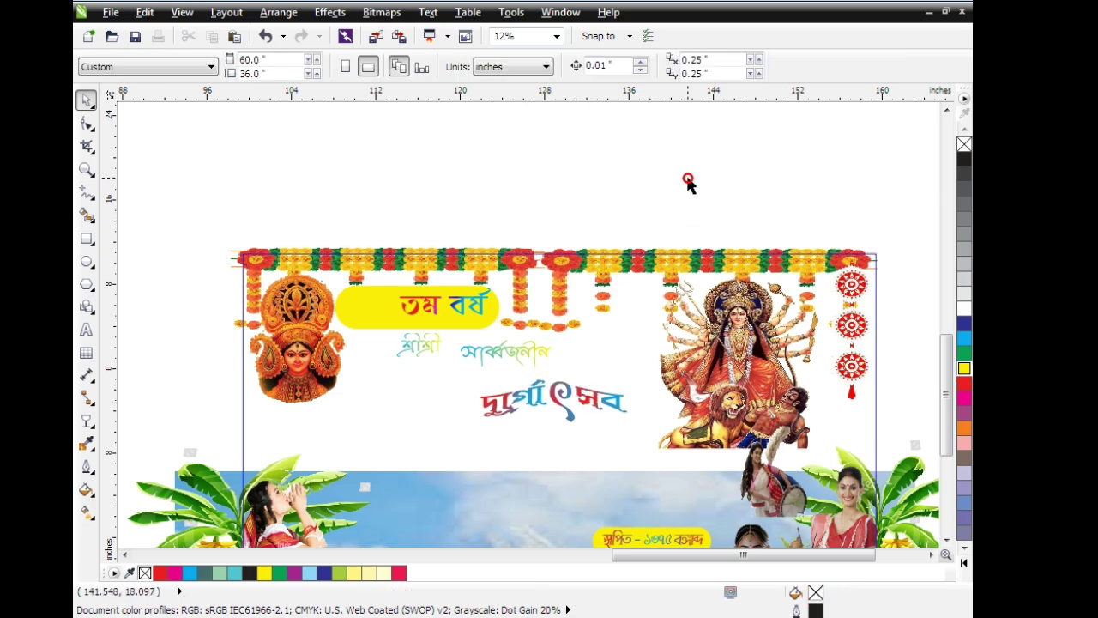
Zoom out to 6% and reopen the banner's PowerClip contents, exposing the grassland past the frame.
{"action": "left_click", "coordinate": [169, 206], "text": "ctrl"}
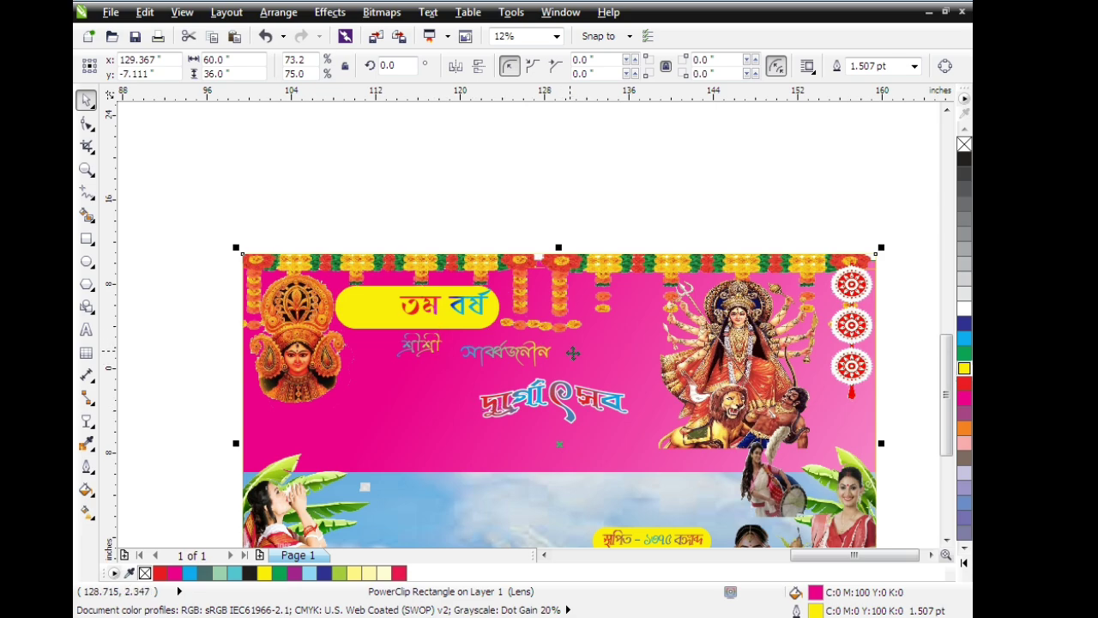
{"action": "left_click_drag", "start_coordinate": [946, 350], "coordinate": [943, 367]}
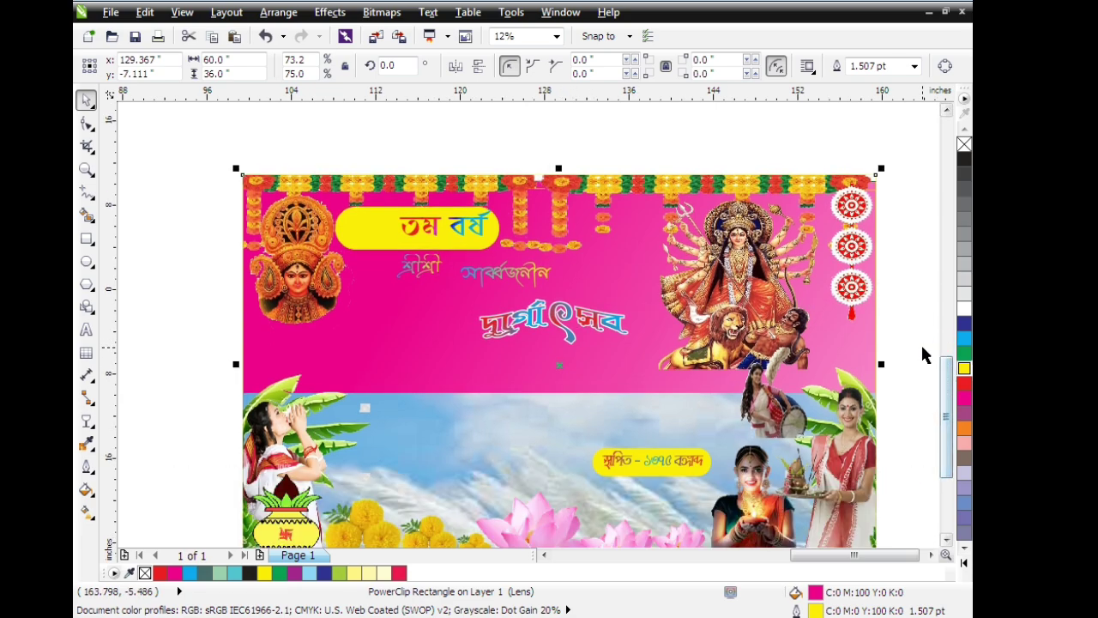
{"action": "scroll", "coordinate": [924, 351], "scroll_direction": "down", "scroll_amount": 1}
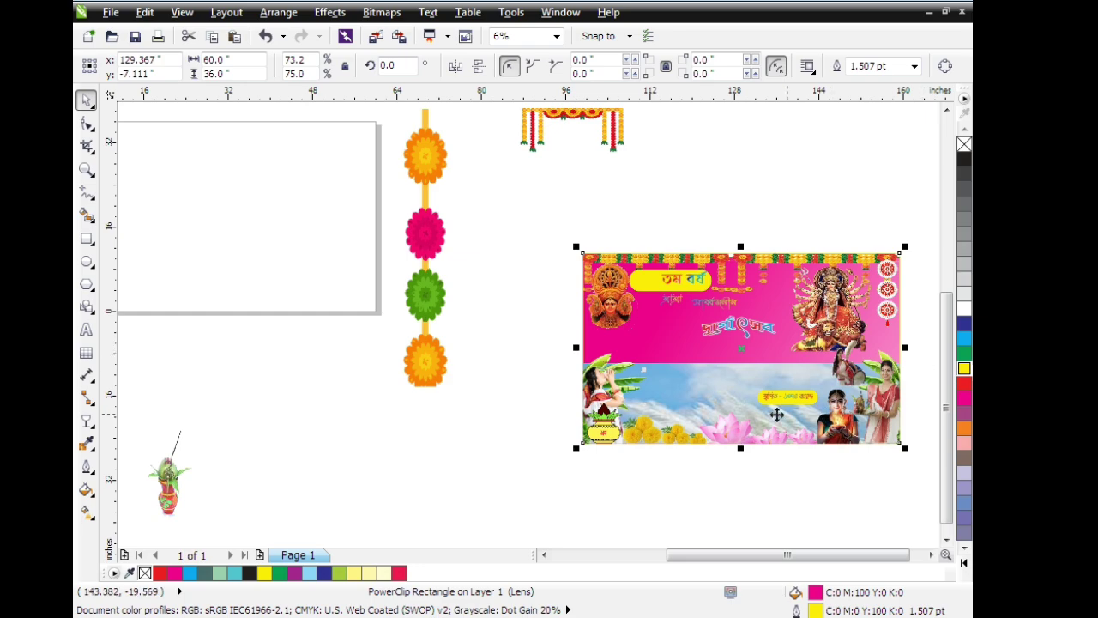
{"action": "mouse_move", "coordinate": [907, 559]}
{"action": "left_mouse_down"}
{"action": "mouse_move", "coordinate": [897, 560]}
{"action": "mouse_move", "coordinate": [909, 559]}
{"action": "left_mouse_up"}
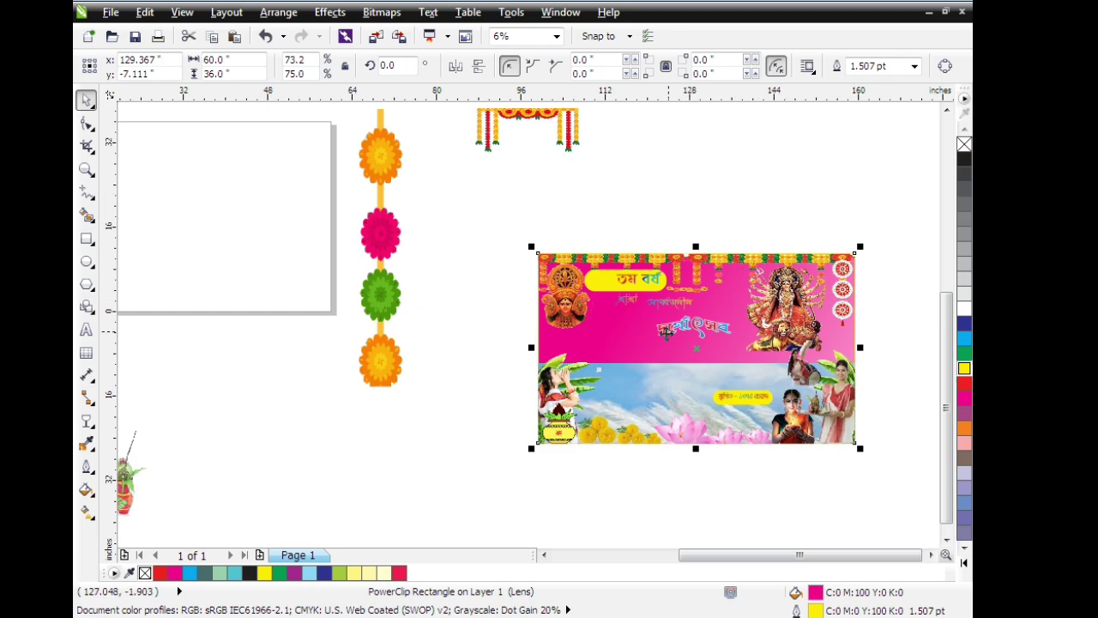
{"action": "left_click", "coordinate": [621, 335], "text": "ctrl"}
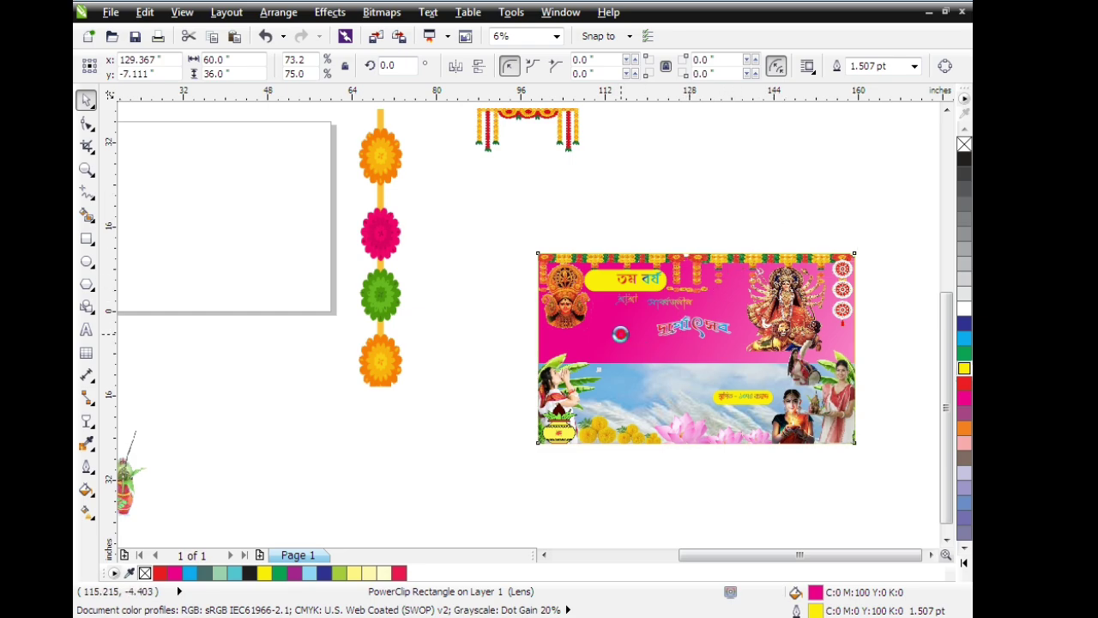
Draw a wide rectangle left of the banner and fill it yellow-green (C40 Y100).
{"action": "left_click", "coordinate": [86, 240]}
{"action": "left_click_drag", "start_coordinate": [165, 278], "coordinate": [367, 332]}
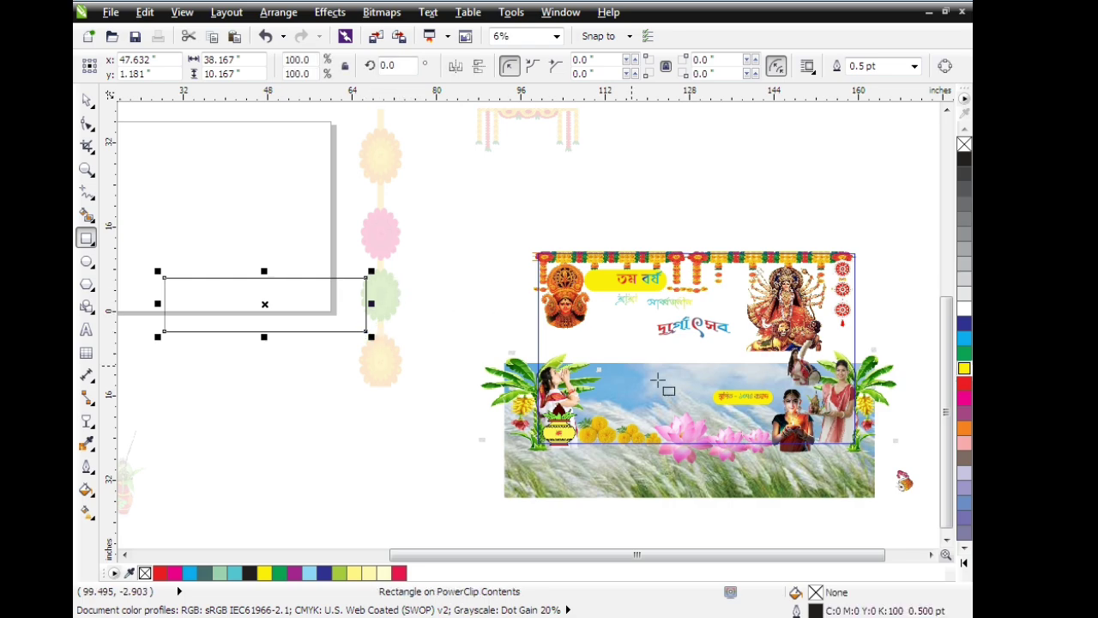
{"action": "left_click", "coordinate": [963, 563]}
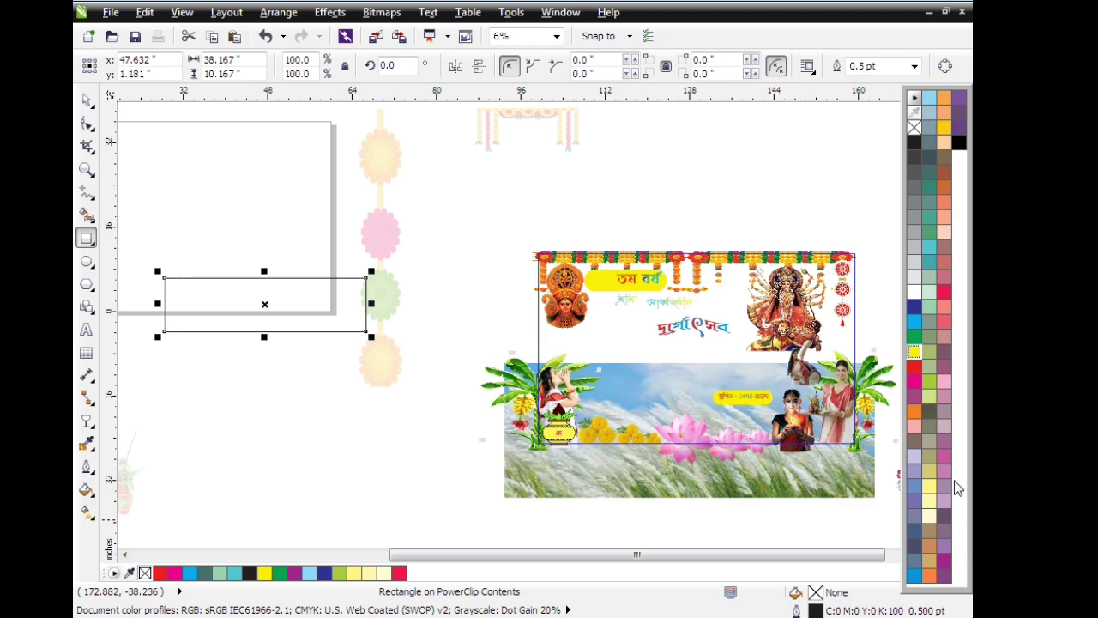
{"action": "left_click", "coordinate": [930, 98]}
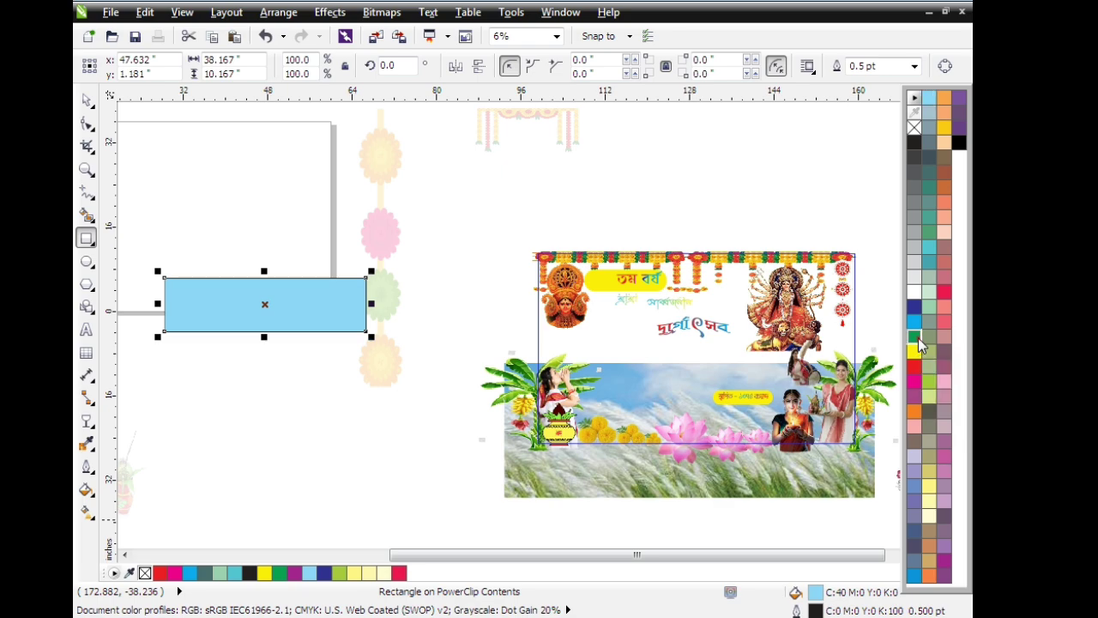
{"action": "left_click", "coordinate": [914, 337]}
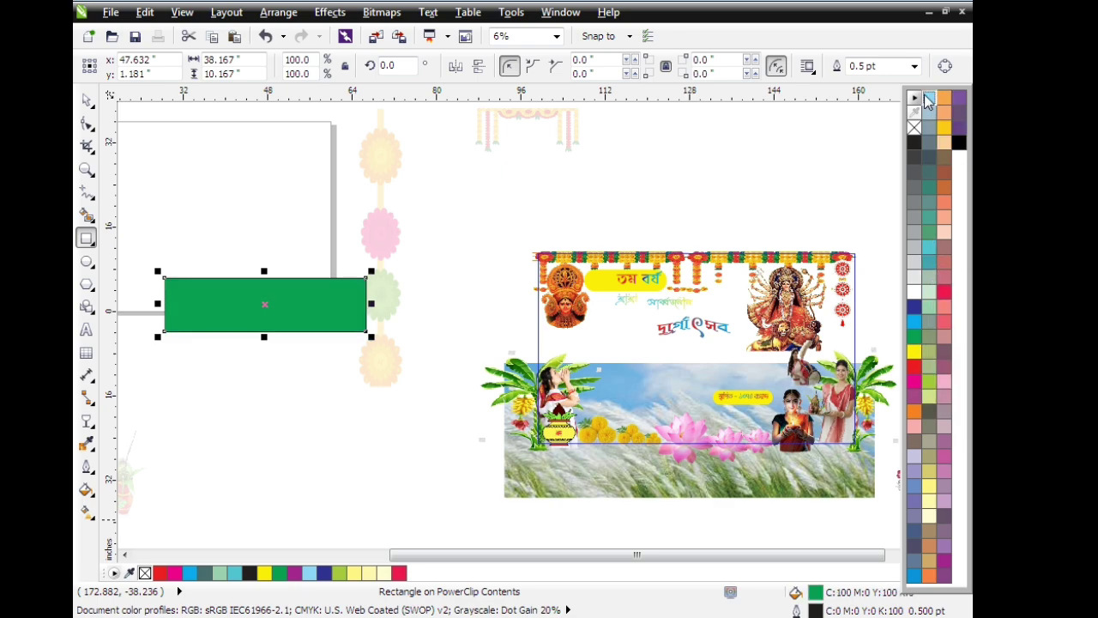
{"action": "left_click", "coordinate": [928, 100]}
{"action": "left_click", "coordinate": [930, 383]}
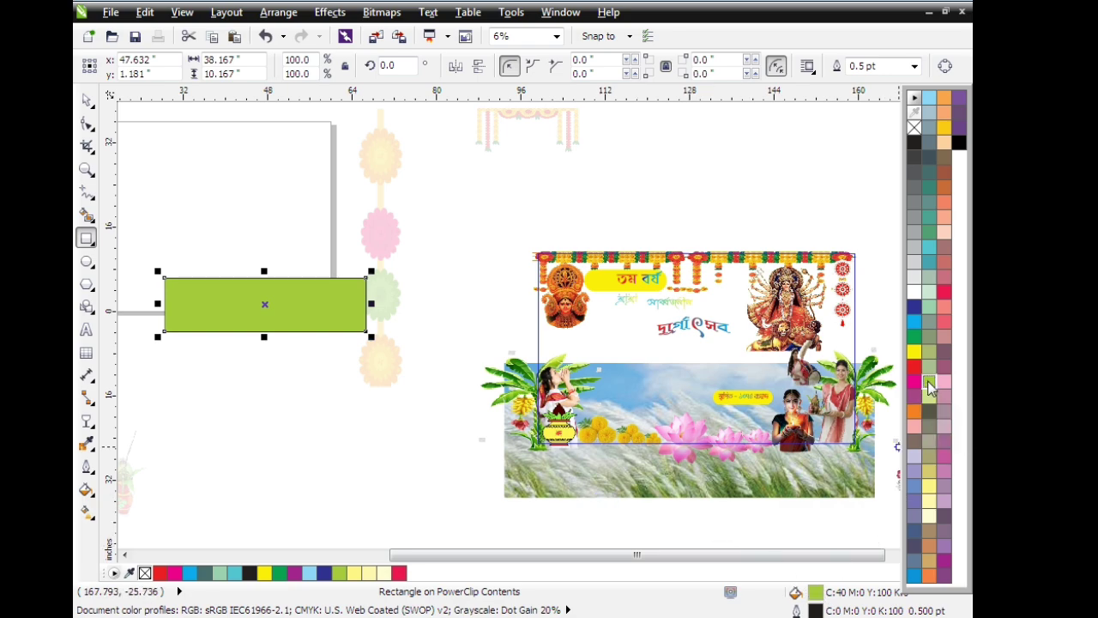
Set the rectangle's outline width to None.
{"action": "double_click", "coordinate": [815, 610]}
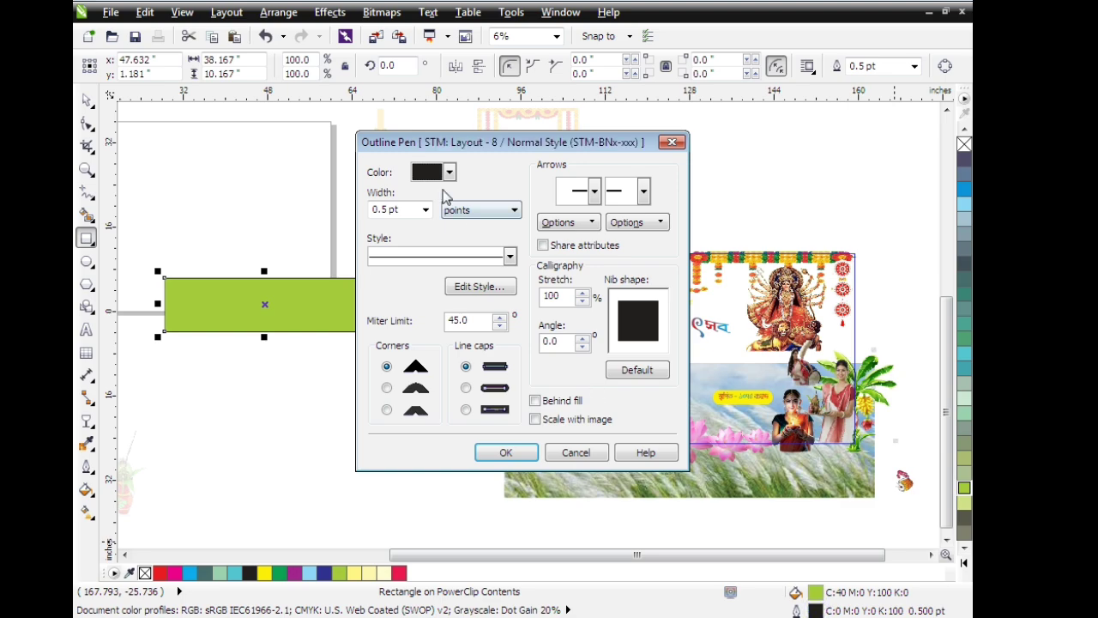
{"action": "left_click", "coordinate": [425, 209]}
{"action": "left_click", "coordinate": [380, 226]}
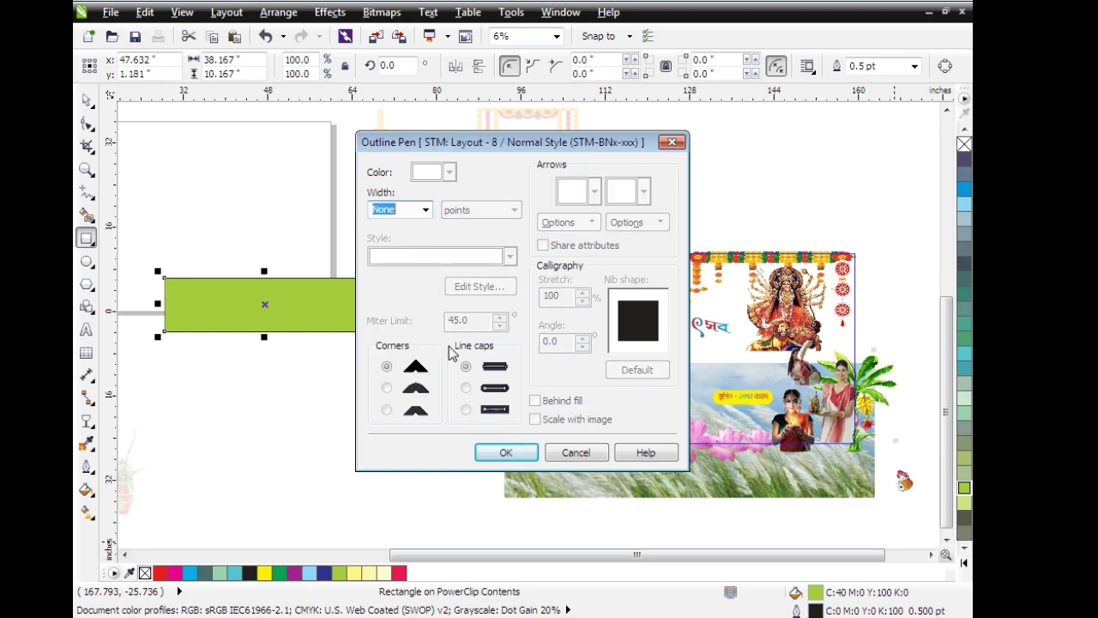
{"action": "left_click", "coordinate": [494, 453]}
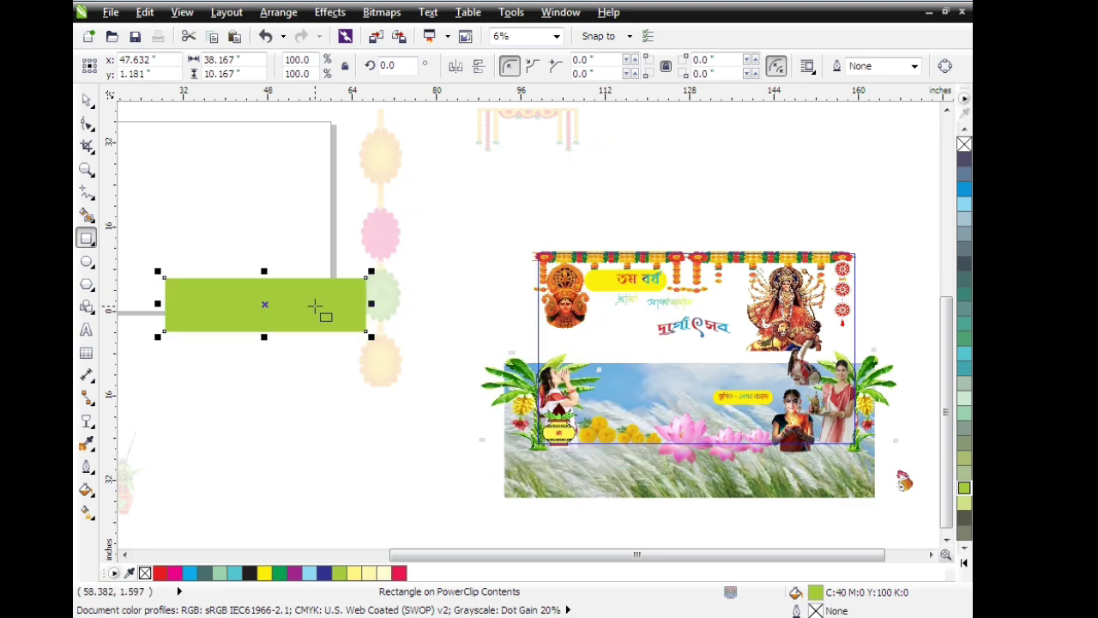
Round the rectangle's corners fully into a pill shape.
{"action": "left_click", "coordinate": [87, 125]}
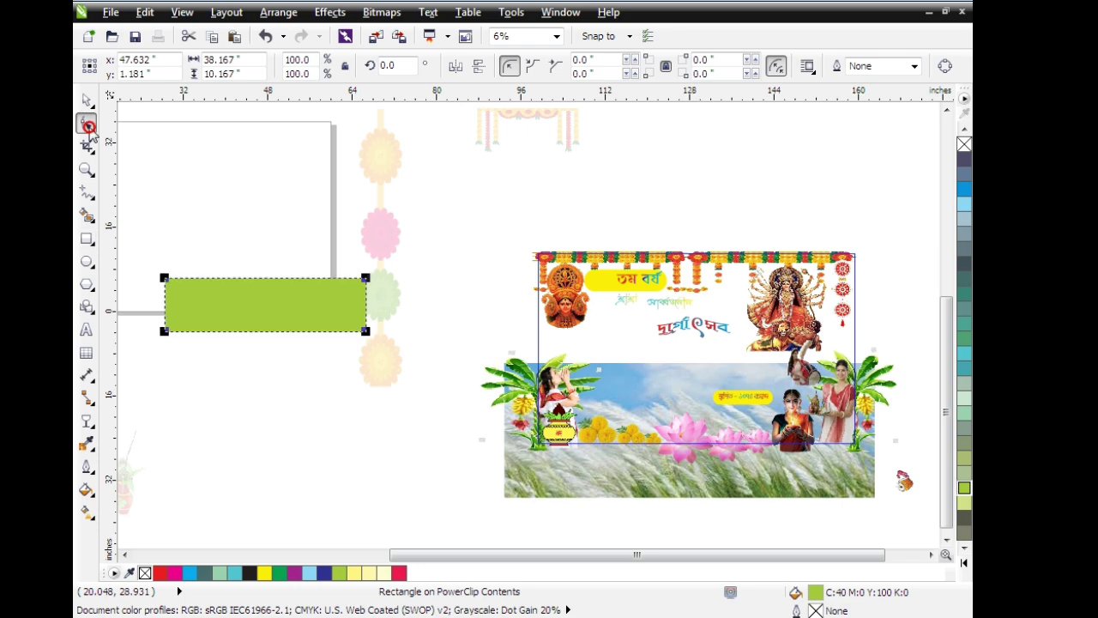
{"action": "left_click_drag", "start_coordinate": [164, 278], "coordinate": [191, 286]}
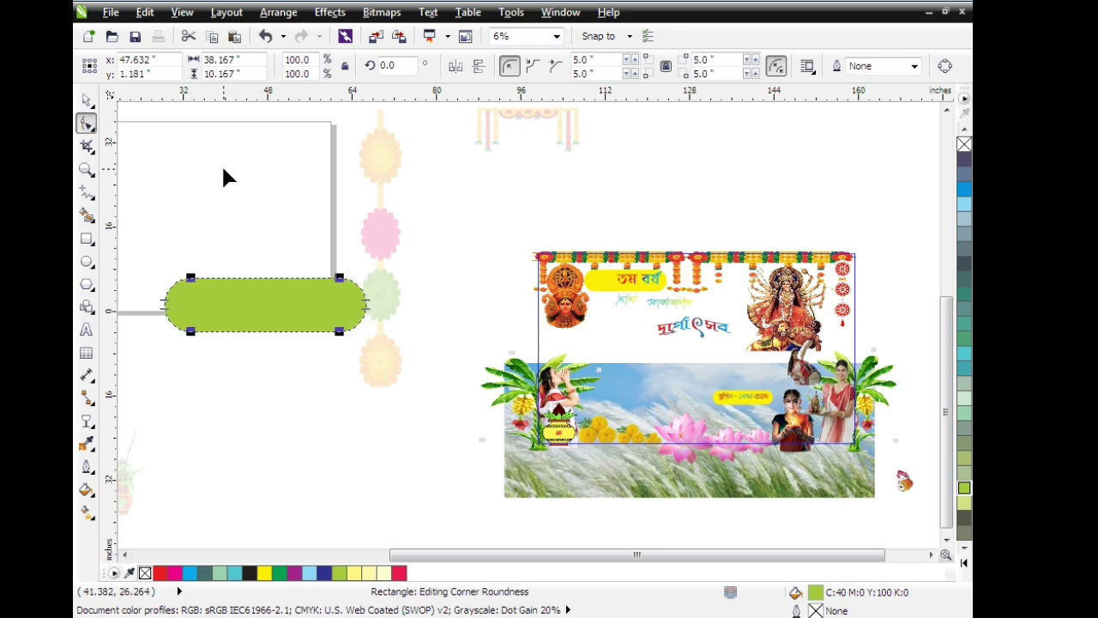
{"action": "left_click", "coordinate": [88, 101]}
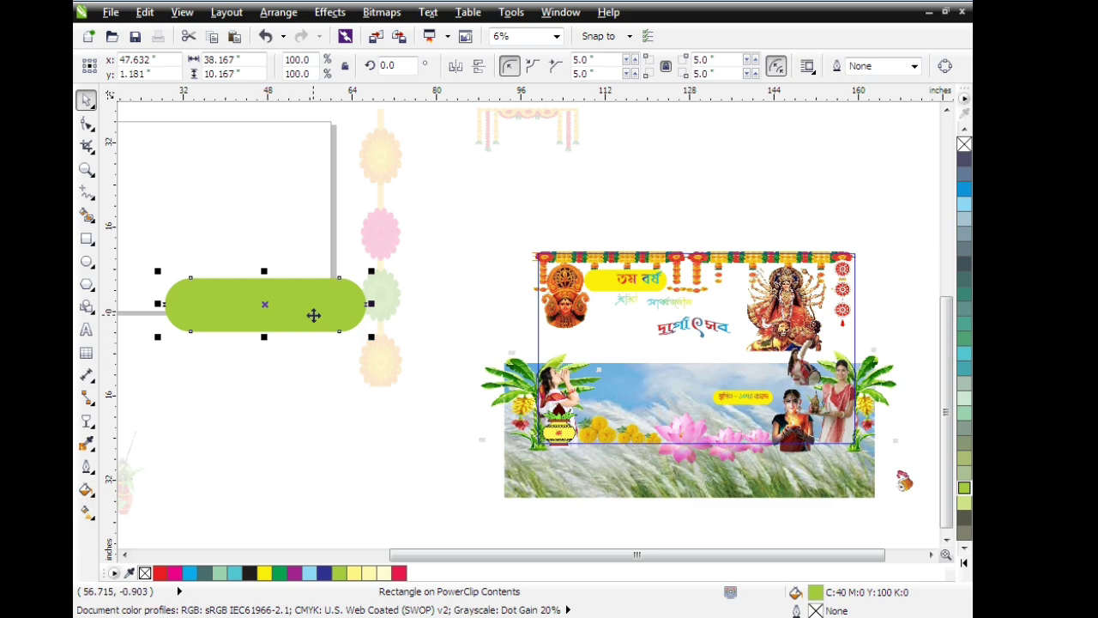
Shrink the yellow-green pill to about half size and place it under the দুর্গোৎসব headline.
{"action": "mouse_move", "coordinate": [313, 315]}
{"action": "left_mouse_down"}
{"action": "mouse_move", "coordinate": [715, 384]}
{"action": "mouse_move", "coordinate": [724, 375]}
{"action": "left_mouse_up"}
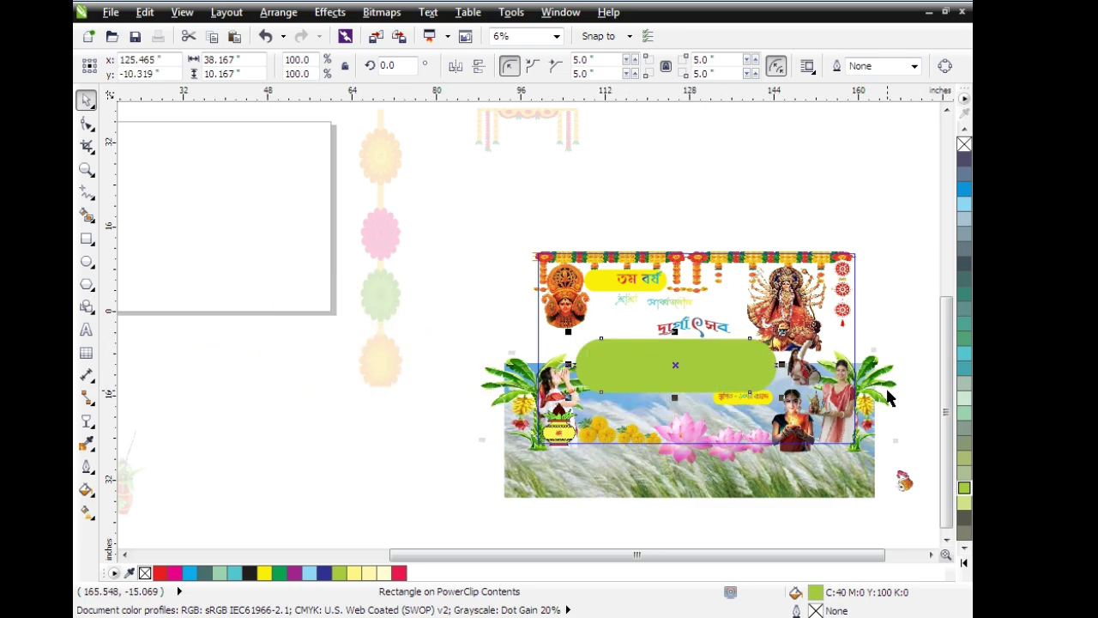
{"action": "scroll", "coordinate": [891, 396], "scroll_direction": "up", "scroll_amount": 1}
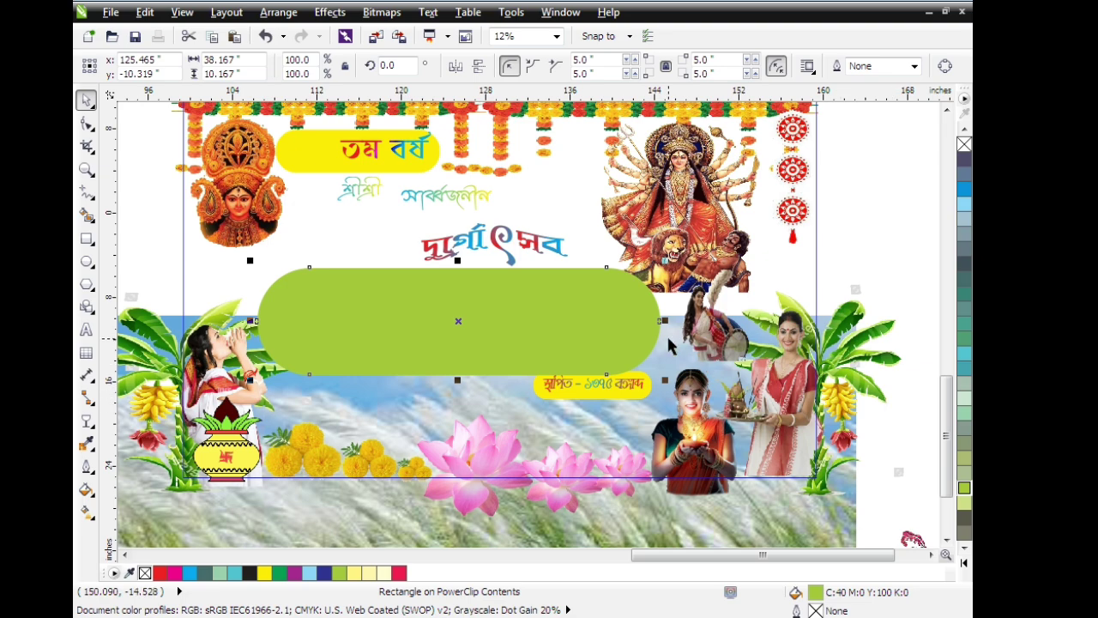
{"action": "mouse_move", "coordinate": [665, 260]}
{"action": "left_mouse_down"}
{"action": "mouse_move", "coordinate": [623, 290]}
{"action": "mouse_move", "coordinate": [586, 291]}
{"action": "left_mouse_up"}
{"action": "left_click_drag", "start_coordinate": [471, 336], "coordinate": [473, 302]}
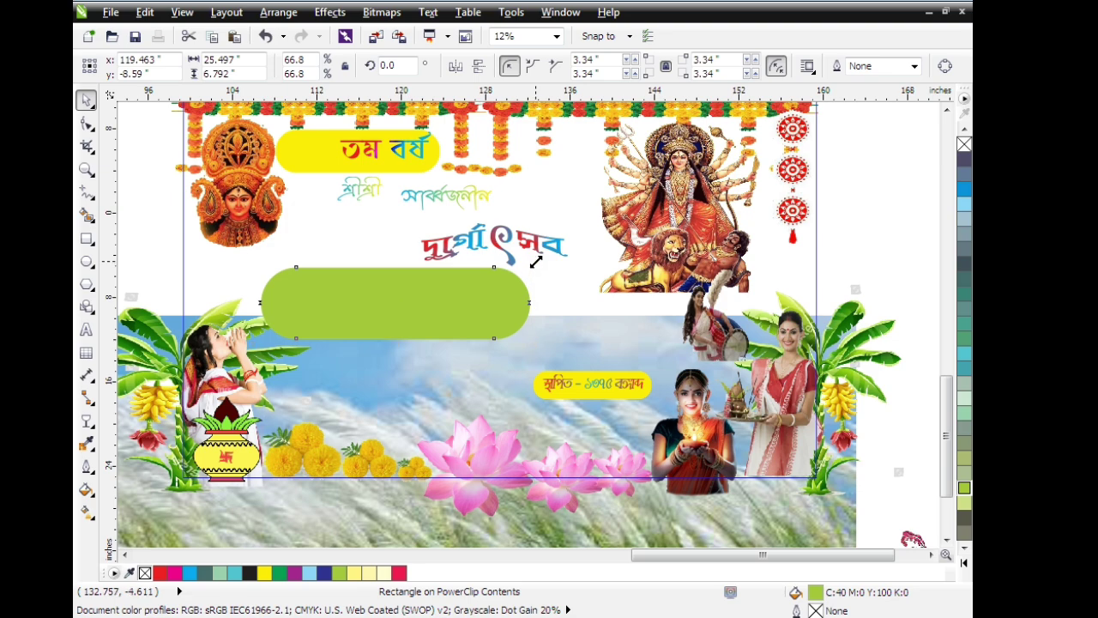
{"action": "left_click_drag", "start_coordinate": [535, 261], "coordinate": [456, 285]}
{"action": "left_click_drag", "start_coordinate": [413, 314], "coordinate": [417, 288]}
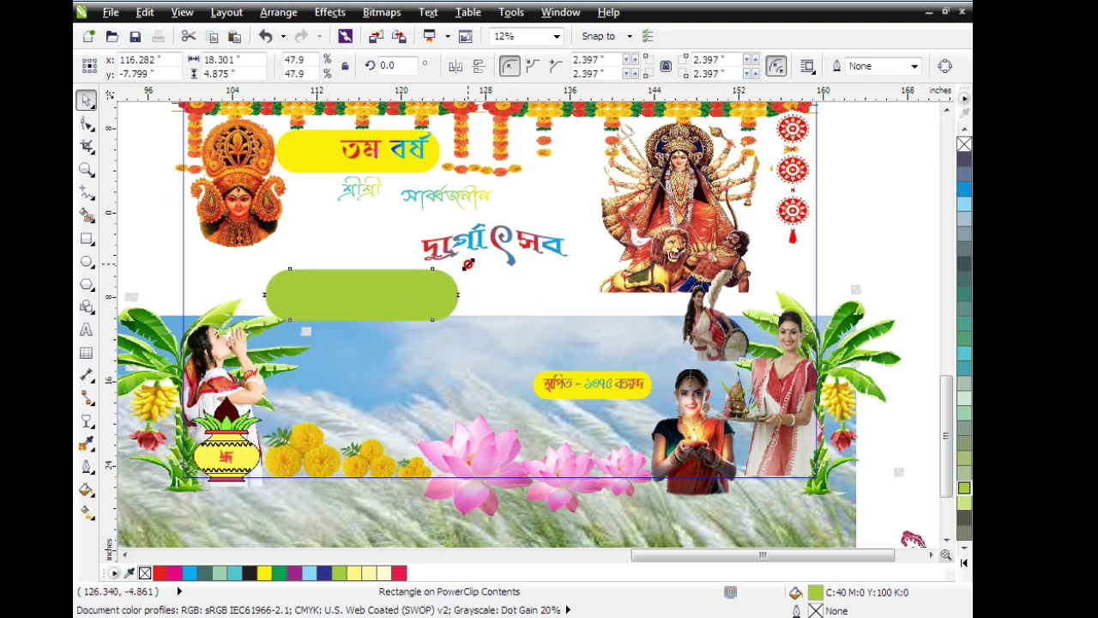
{"action": "left_click_drag", "start_coordinate": [468, 264], "coordinate": [459, 268]}
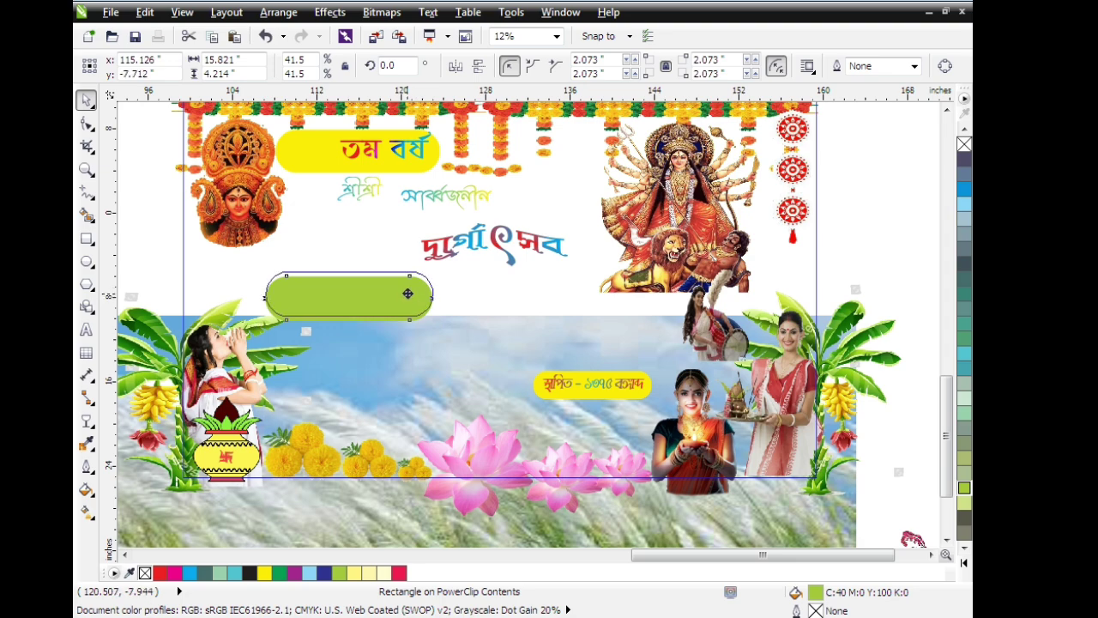
{"action": "left_click_drag", "start_coordinate": [408, 293], "coordinate": [409, 287]}
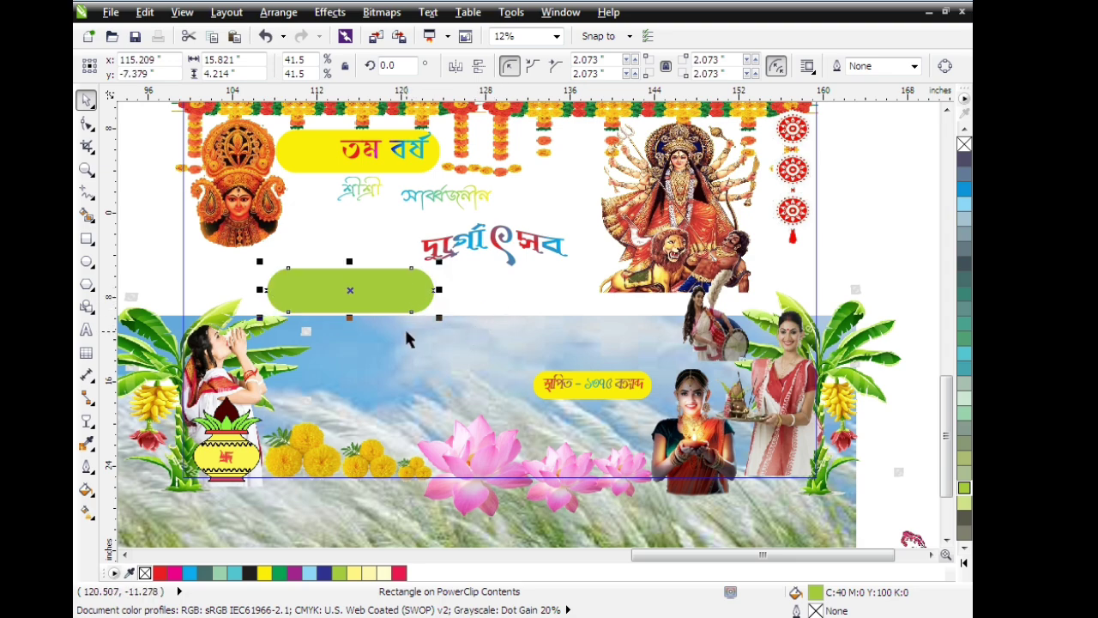
{"action": "left_click_drag", "start_coordinate": [716, 556], "coordinate": [654, 567]}
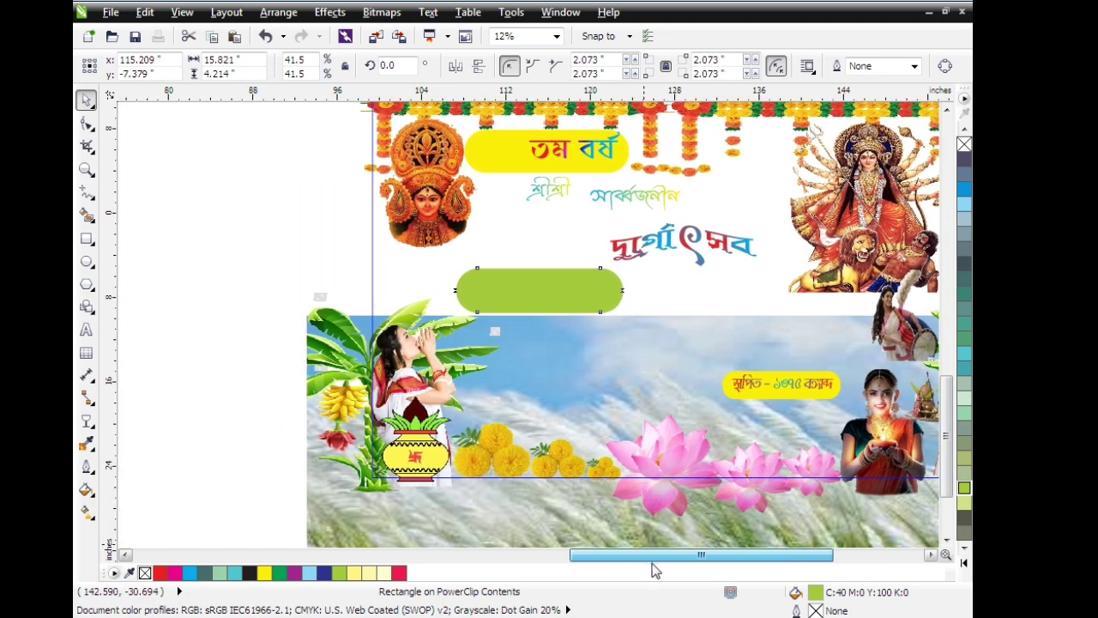
Start a new text object on the canvas left of the banner.
{"action": "left_click", "coordinate": [87, 331]}
{"action": "left_click", "coordinate": [181, 213]}
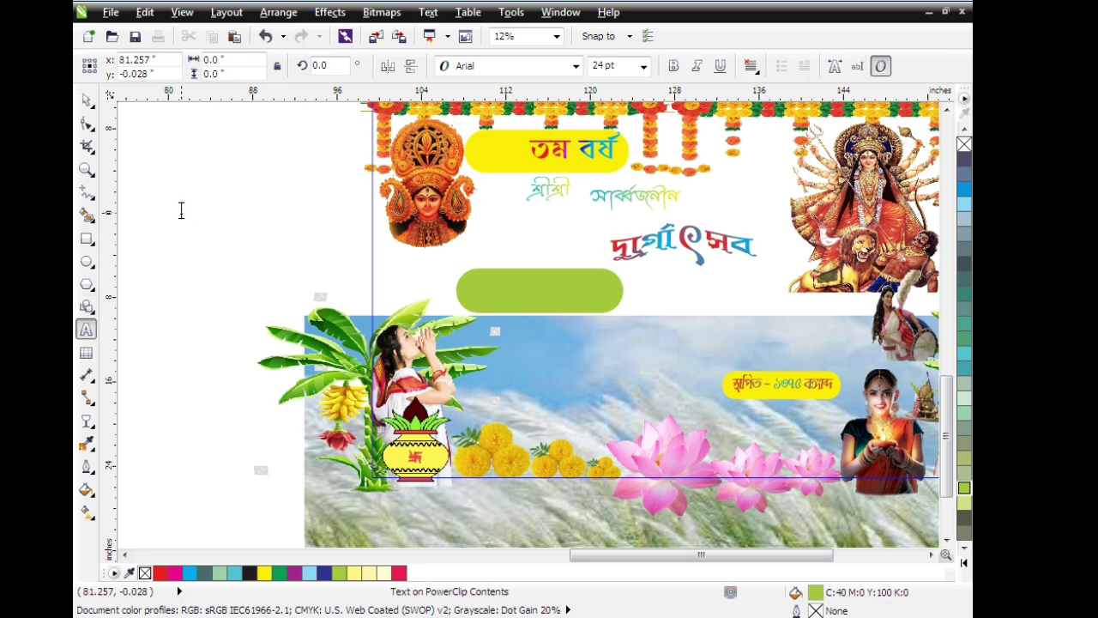
{"action": "left_click", "coordinate": [181, 211]}
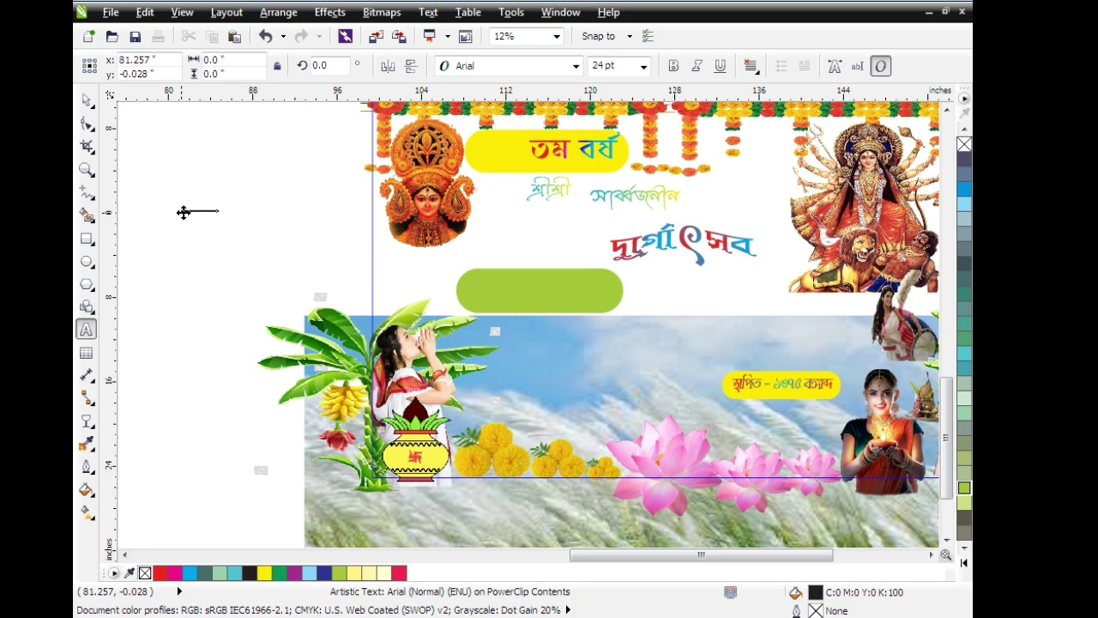
Paste the Bengali heading পরিচালনায়ঃ- beside the banner and set it in STM-BNT-Uttara.
{"action": "left_click", "coordinate": [183, 212]}
{"action": "key", "text": "ctrl+v"}
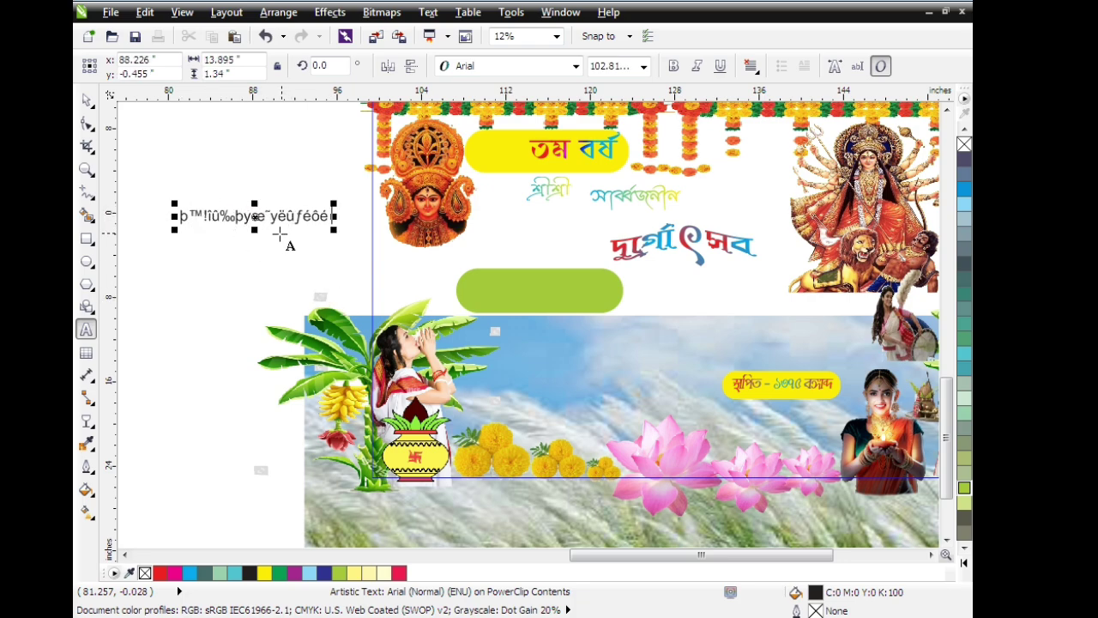
{"action": "key", "text": "ctrl+a"}
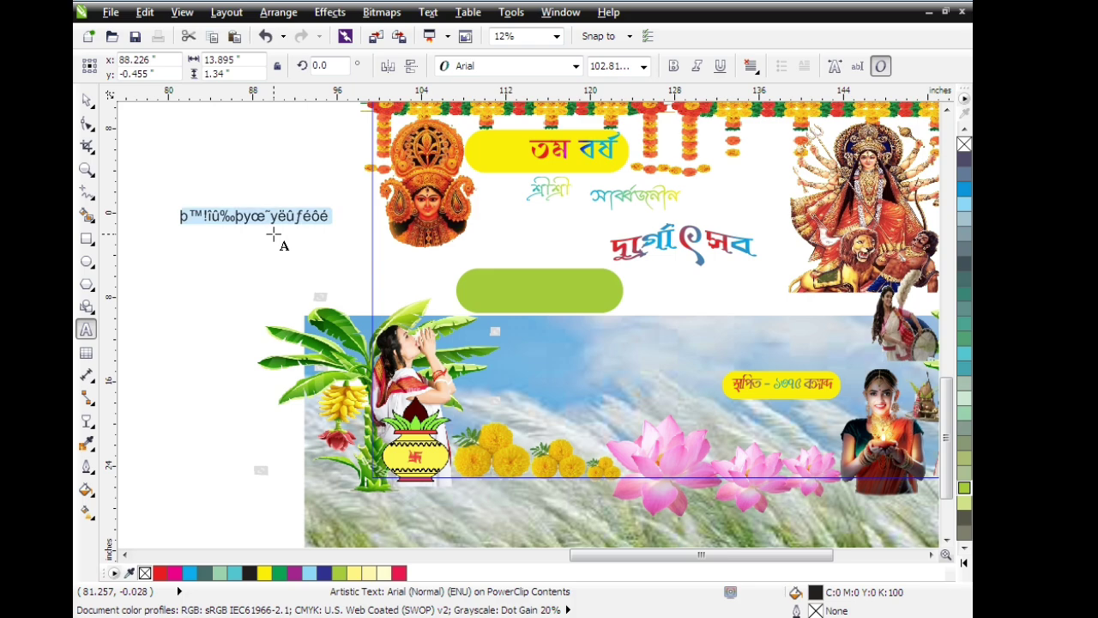
{"action": "left_click", "coordinate": [579, 72]}
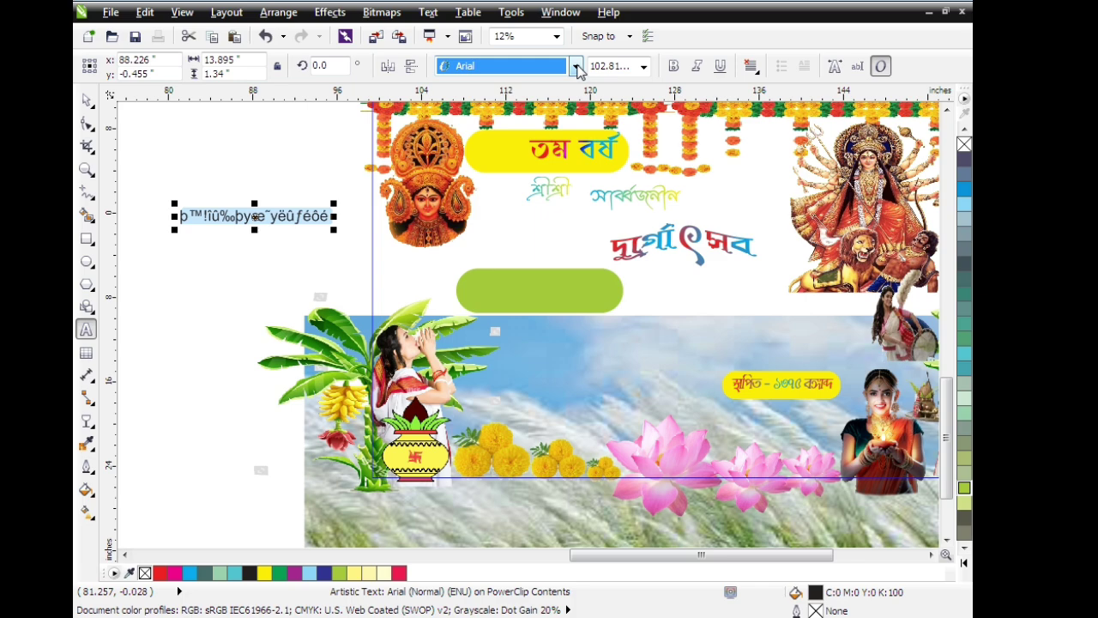
{"action": "left_click", "coordinate": [575, 68]}
{"action": "mouse_move", "coordinate": [502, 104]}
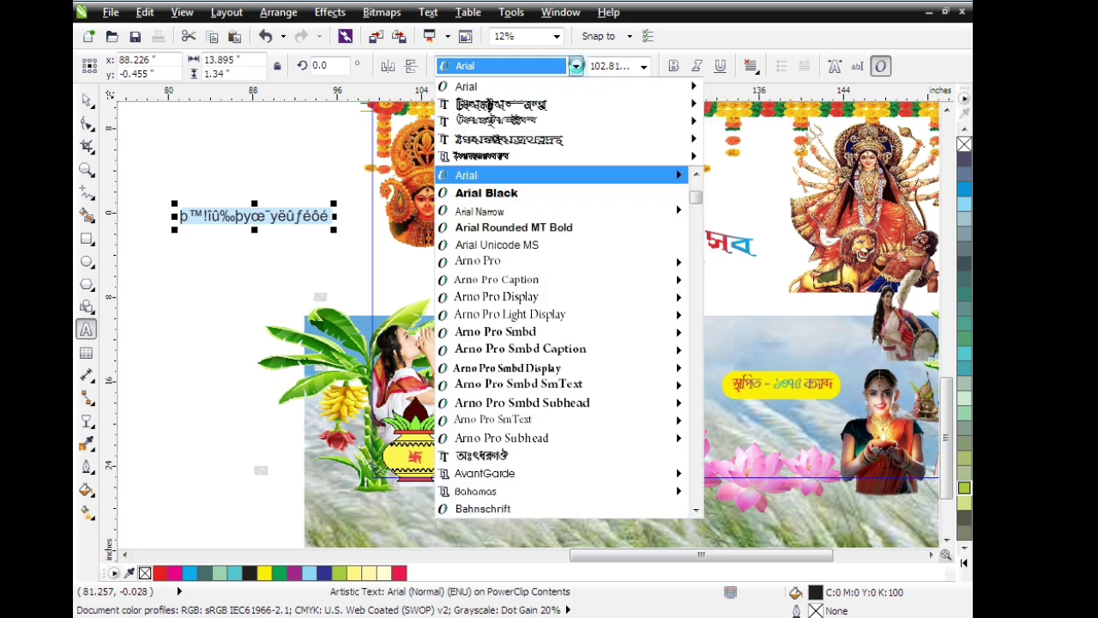
{"action": "left_click", "coordinate": [572, 127]}
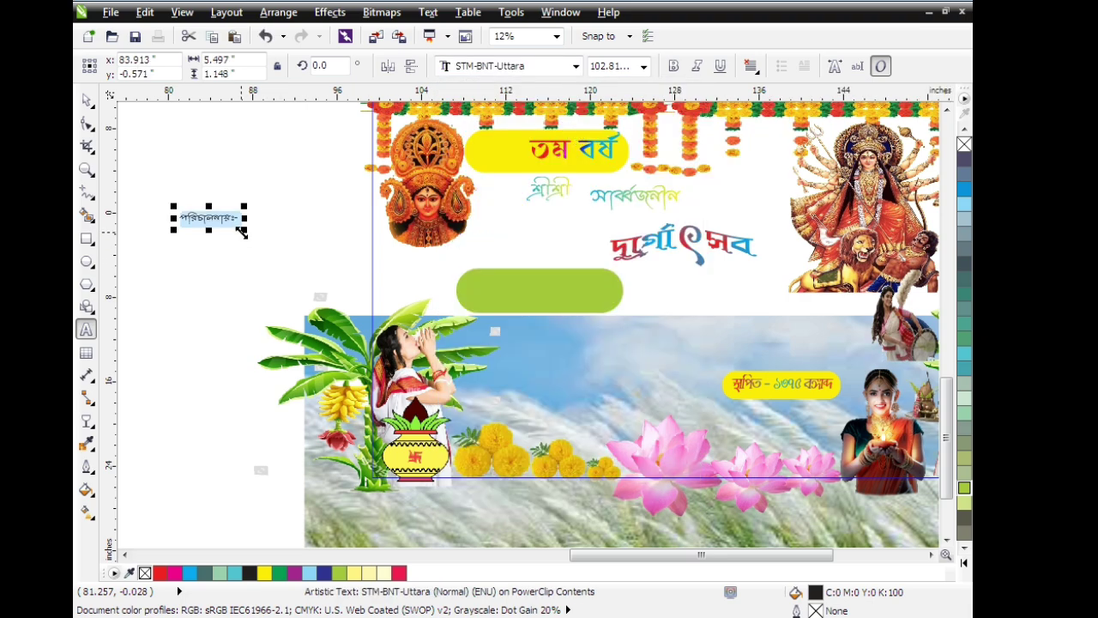
Enlarge the heading to about double size and give it a white fill.
{"action": "left_click_drag", "start_coordinate": [241, 232], "coordinate": [311, 270]}
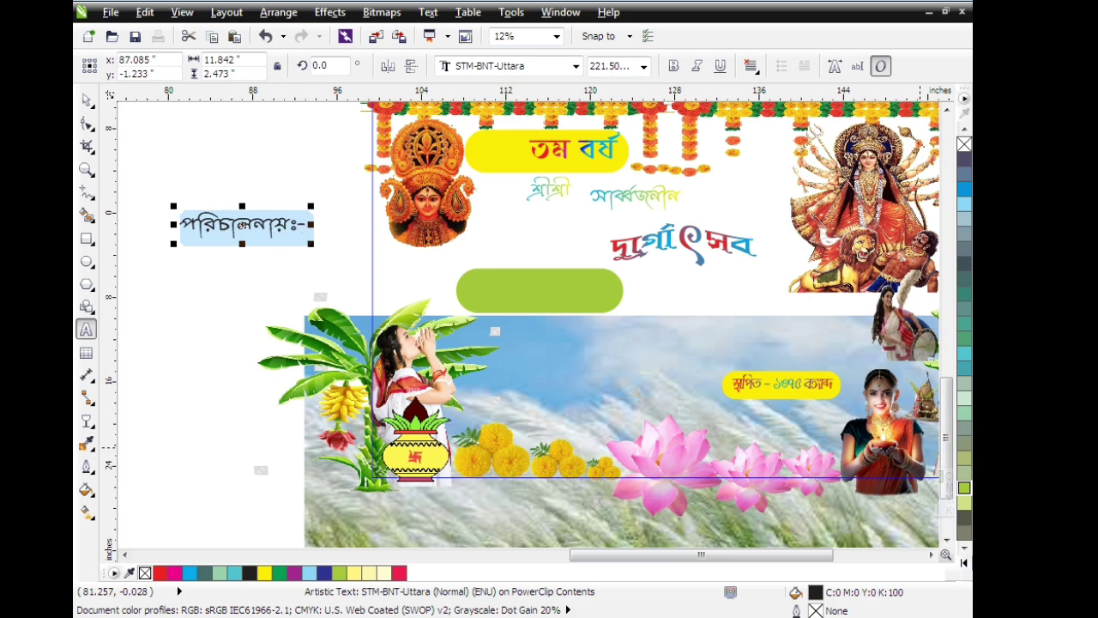
{"action": "left_click", "coordinate": [965, 562]}
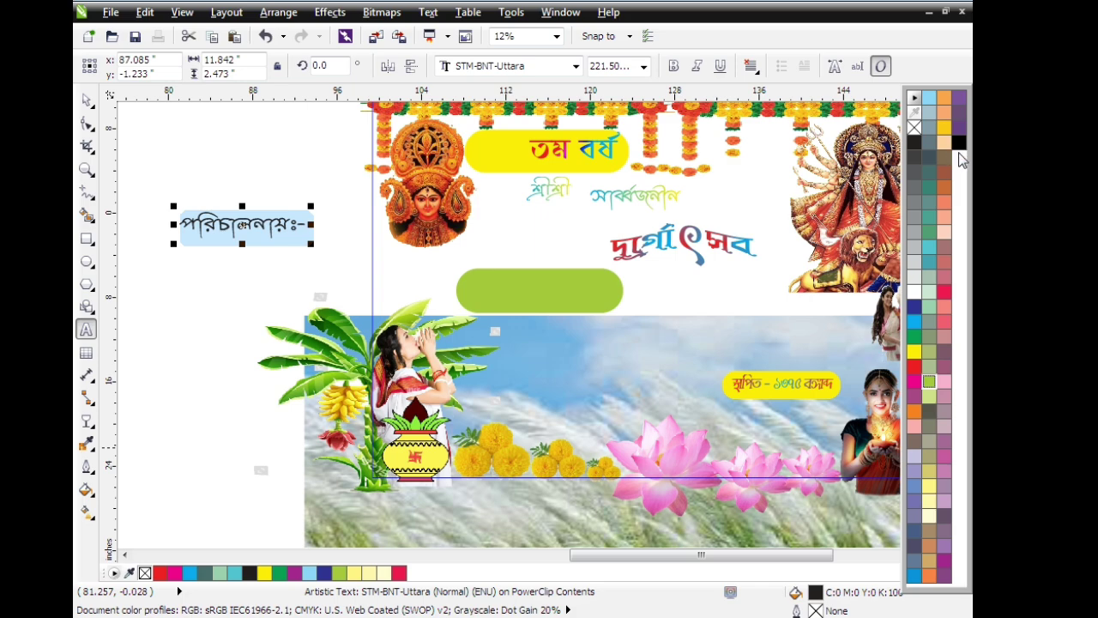
{"action": "left_click", "coordinate": [916, 292]}
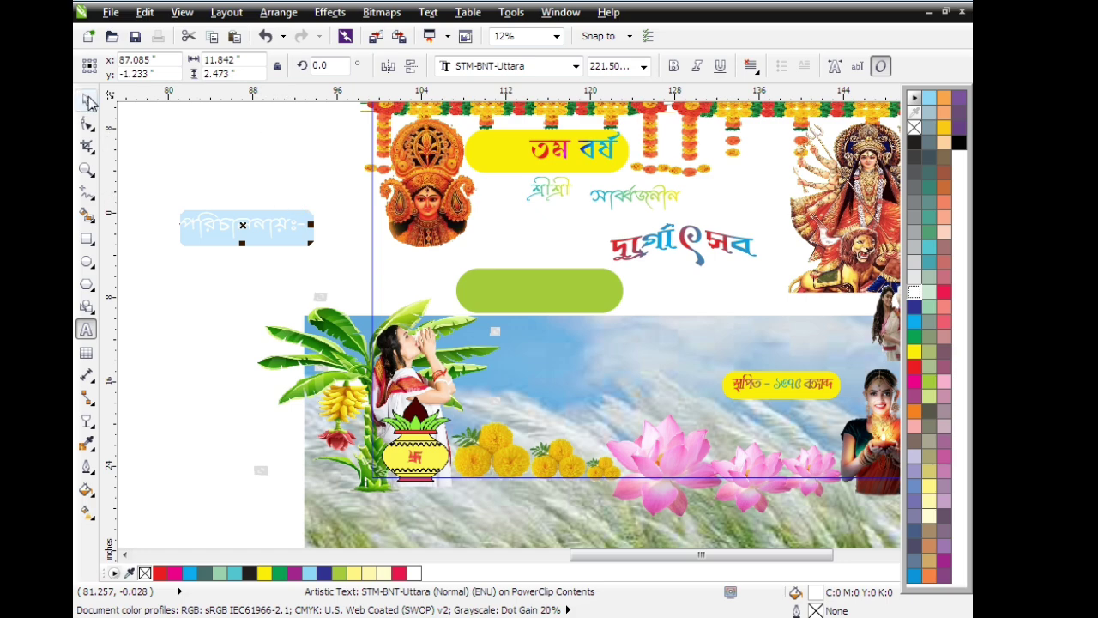
Move the white পরিচালনায়ঃ- heading onto the green pill.
{"action": "left_click", "coordinate": [89, 101]}
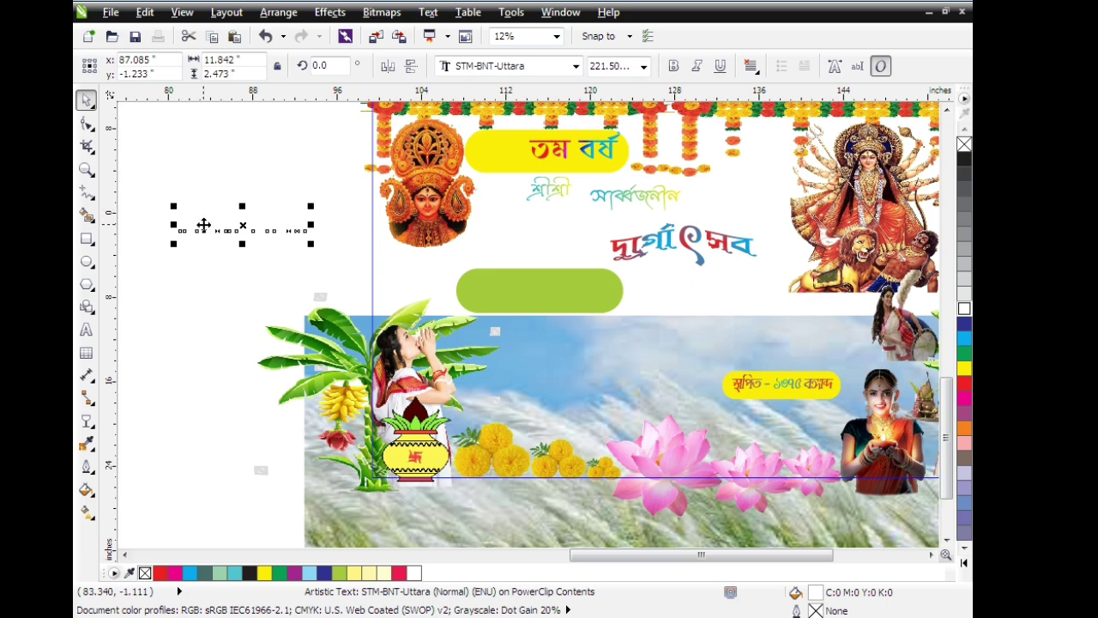
{"action": "left_click_drag", "start_coordinate": [204, 225], "coordinate": [527, 294]}
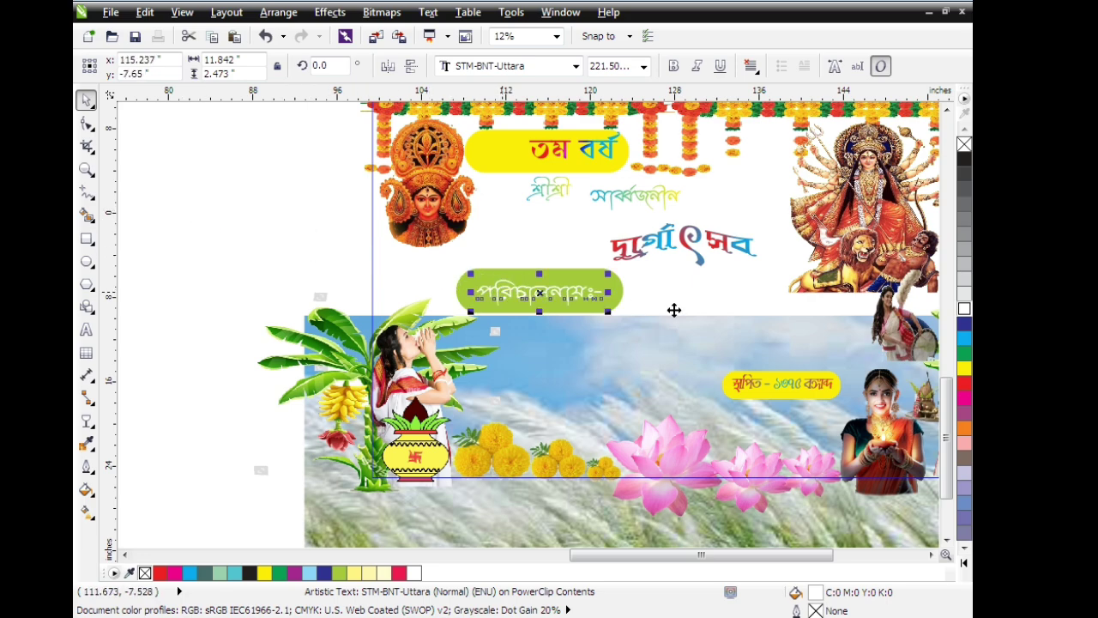
{"action": "scroll", "coordinate": [682, 317], "scroll_direction": "up", "scroll_amount": 1}
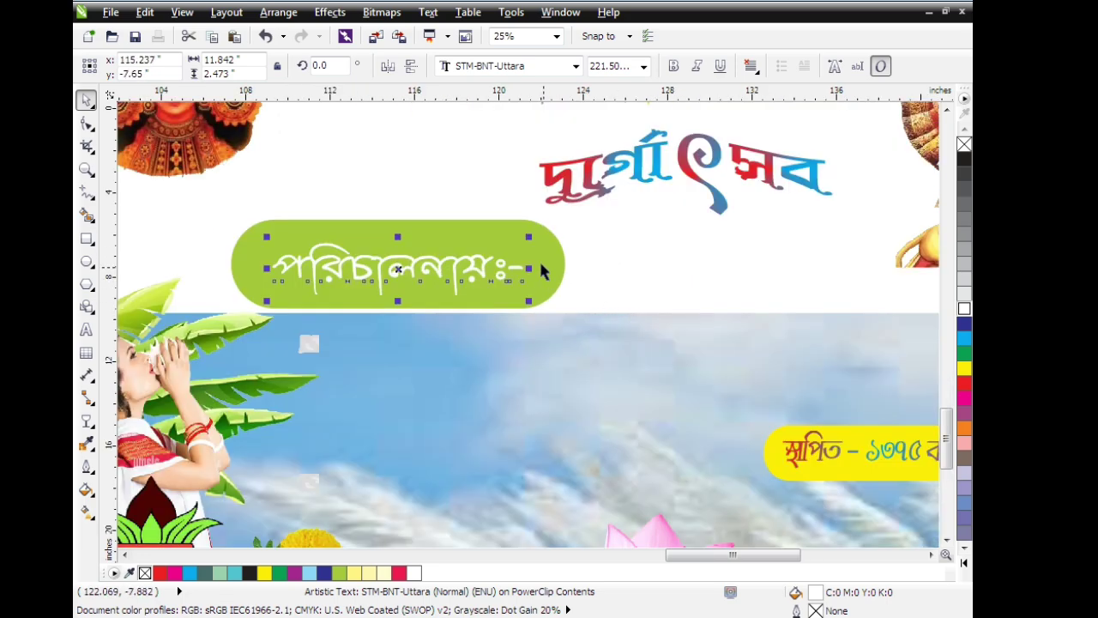
Pull the green pill's top, side and bottom edges in to fit snugly around the heading.
{"action": "left_click", "coordinate": [453, 225]}
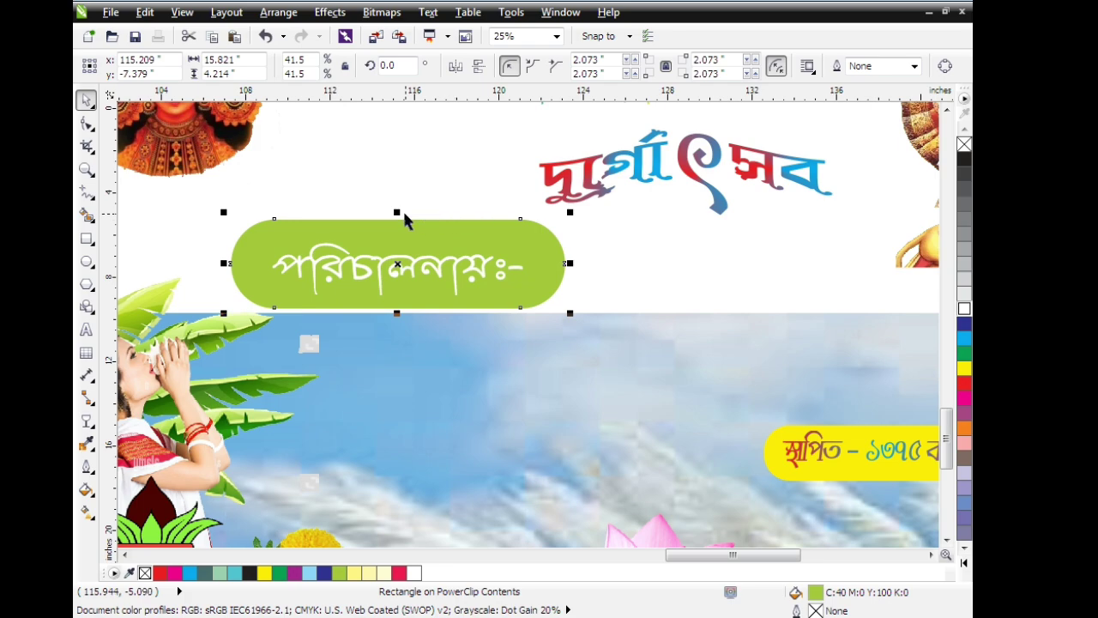
{"action": "left_click_drag", "start_coordinate": [398, 210], "coordinate": [397, 221]}
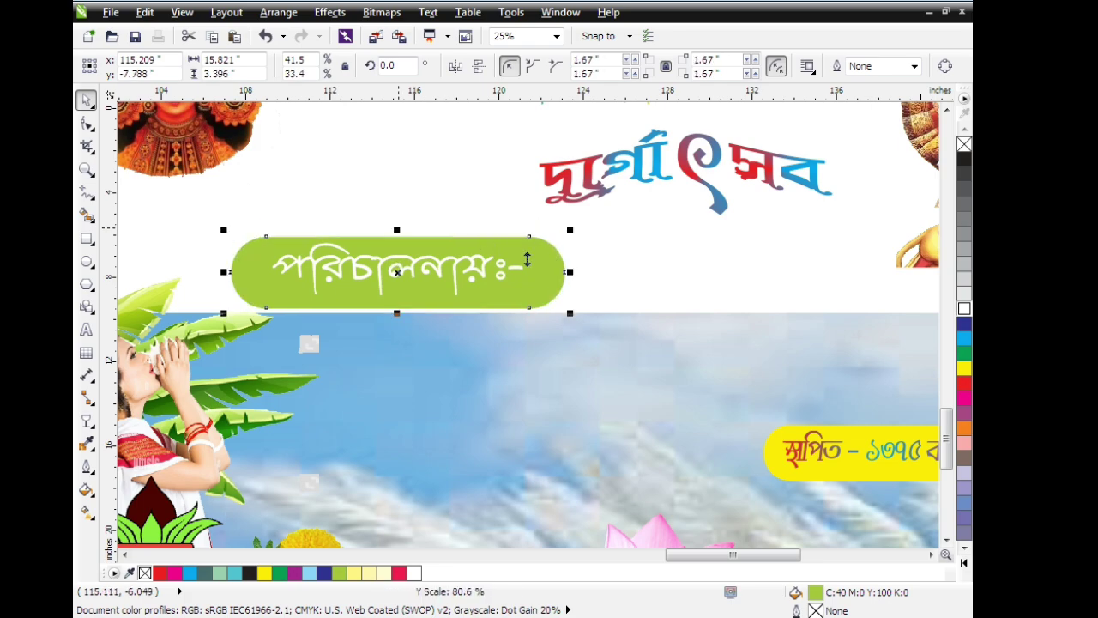
{"action": "left_click_drag", "start_coordinate": [569, 272], "coordinate": [548, 272]}
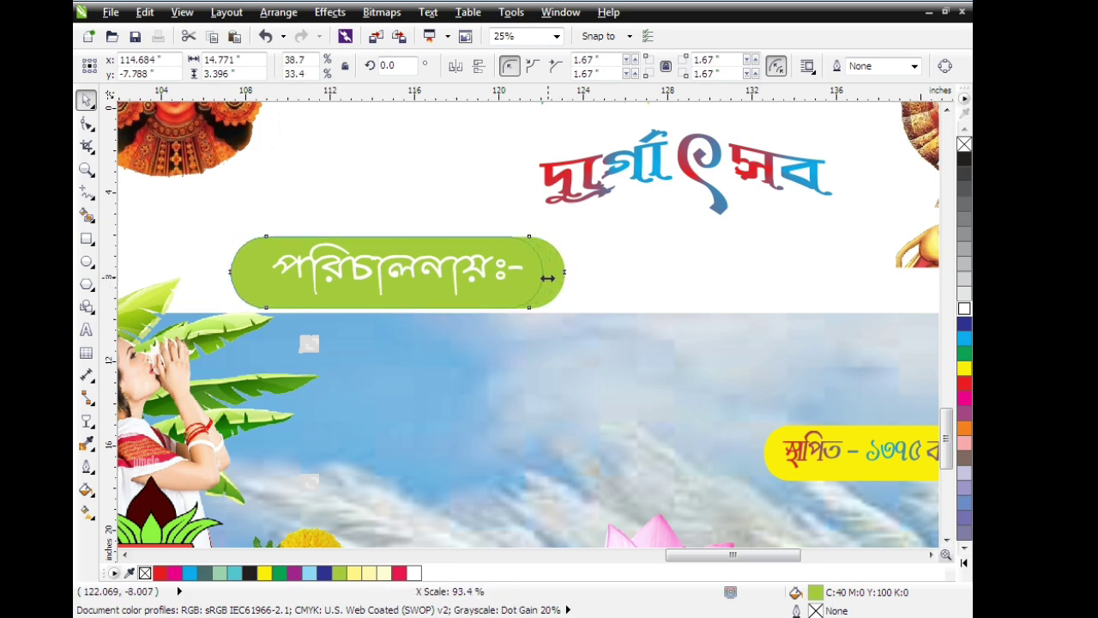
{"action": "left_click_drag", "start_coordinate": [224, 271], "coordinate": [251, 271]}
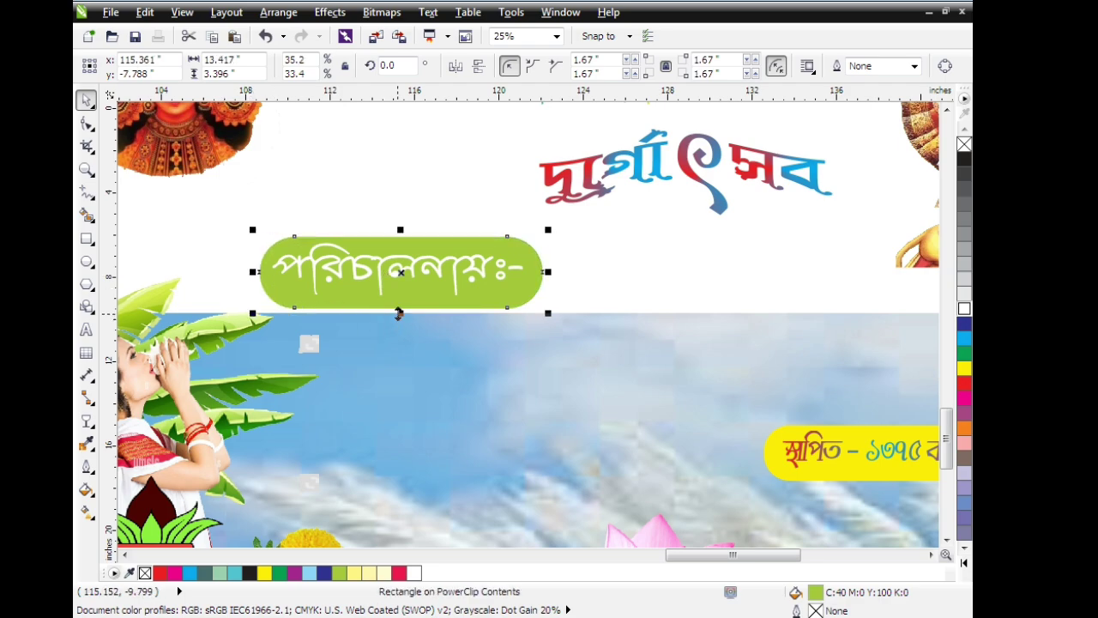
{"action": "left_click_drag", "start_coordinate": [398, 311], "coordinate": [400, 307]}
{"action": "left_click", "coordinate": [320, 156]}
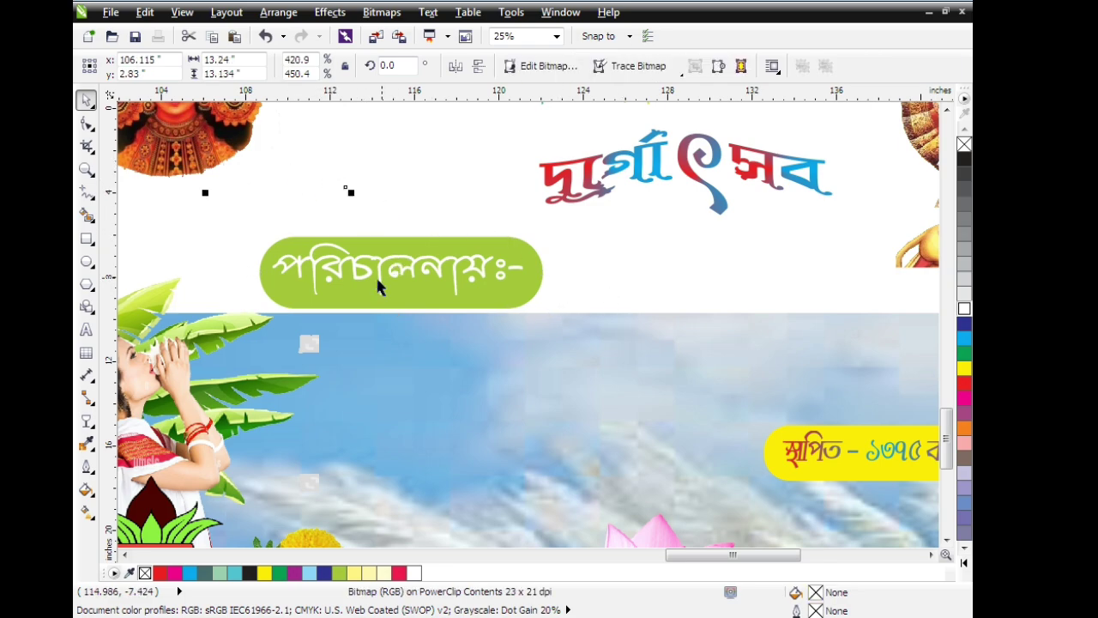
{"action": "left_click", "coordinate": [317, 274]}
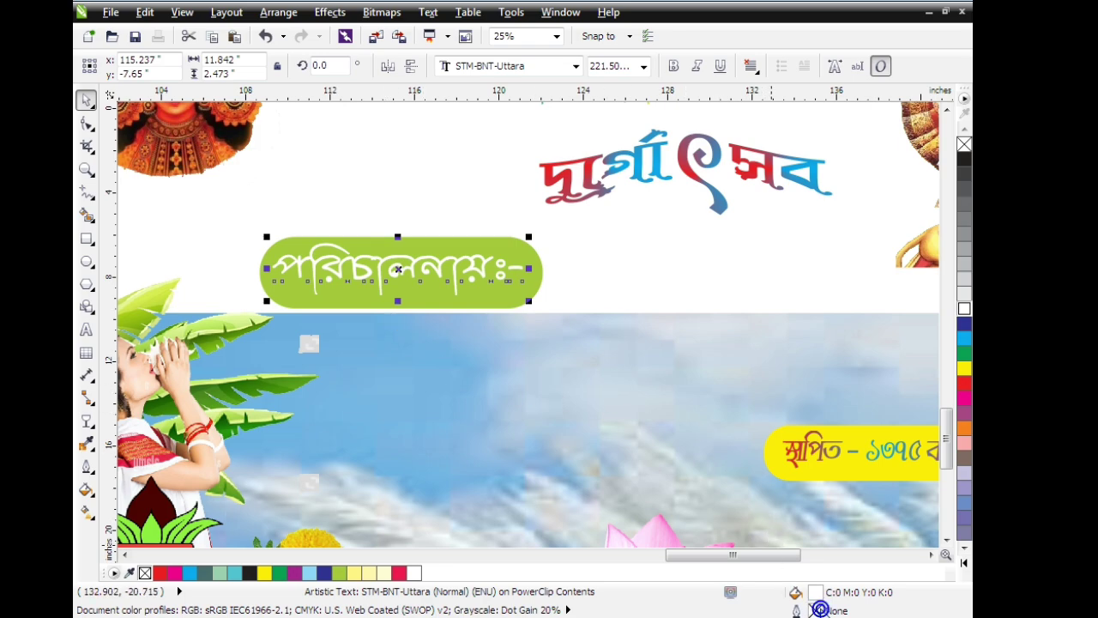
Give the heading a 1 pt yellow outline with rounded caps, placed behind the fill.
{"action": "left_click", "coordinate": [86, 329]}
{"action": "left_click", "coordinate": [350, 268]}
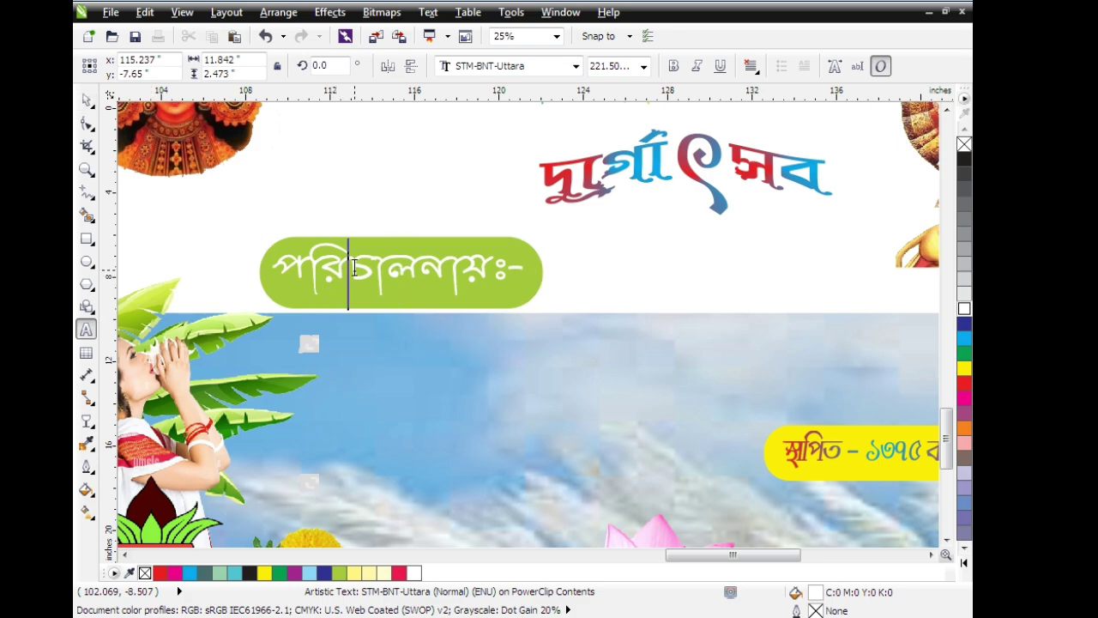
{"action": "key", "text": "ctrl+a"}
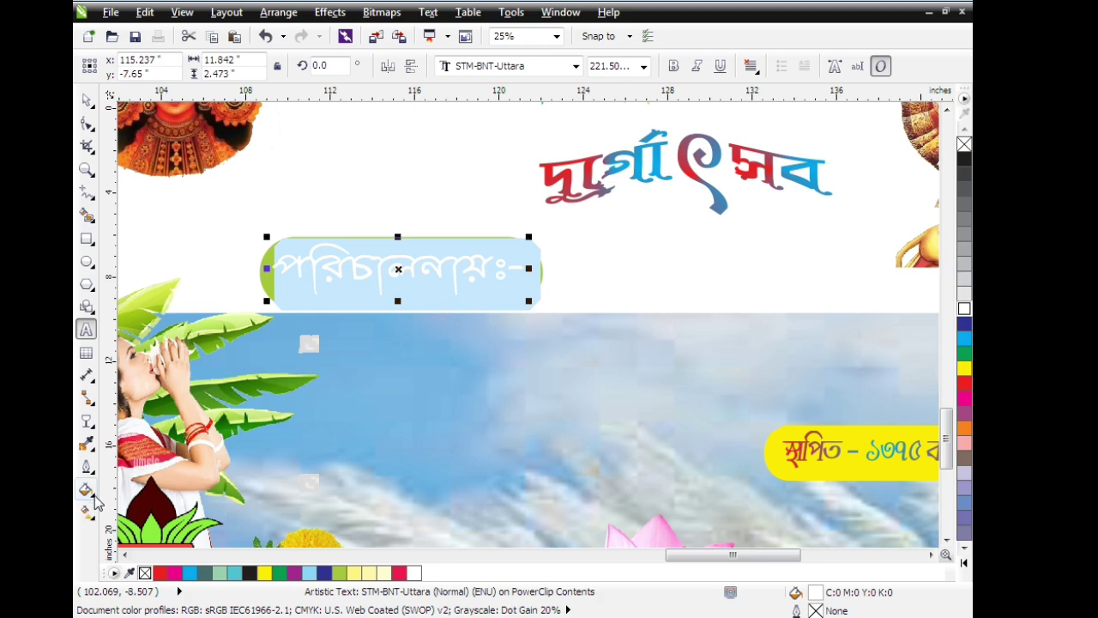
{"action": "left_click", "coordinate": [89, 492]}
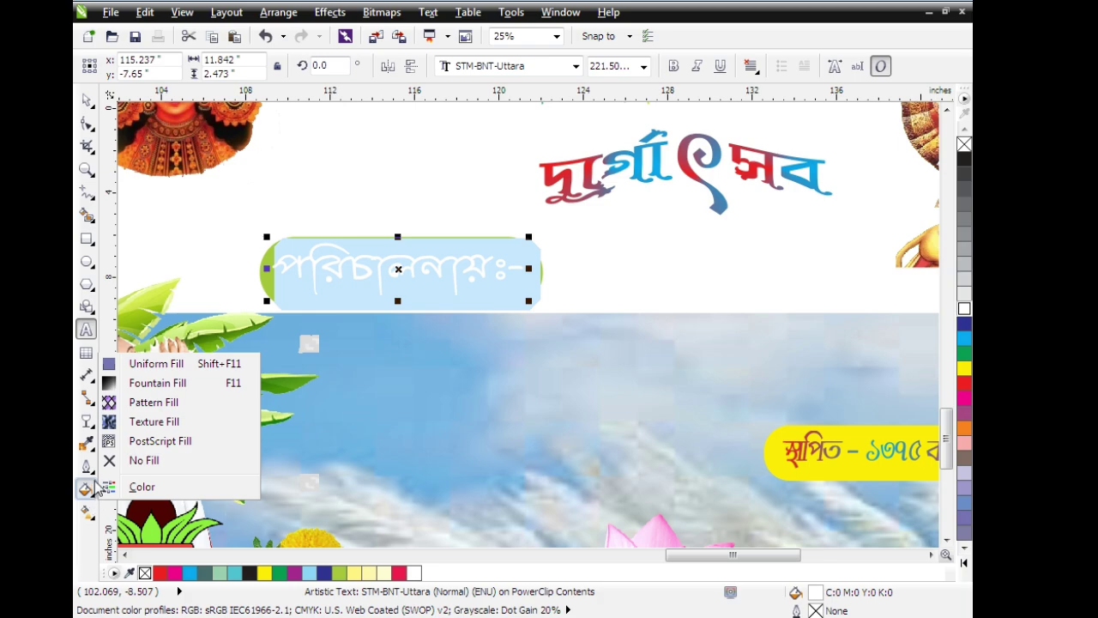
{"action": "left_click", "coordinate": [87, 465]}
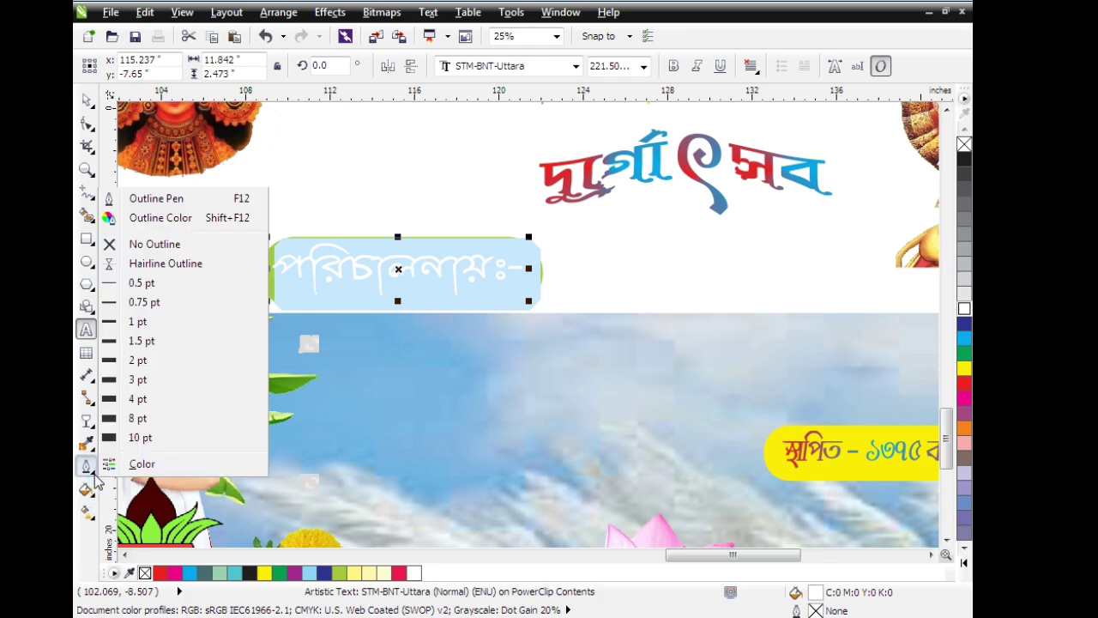
{"action": "left_click", "coordinate": [191, 201]}
{"action": "left_click", "coordinate": [426, 210]}
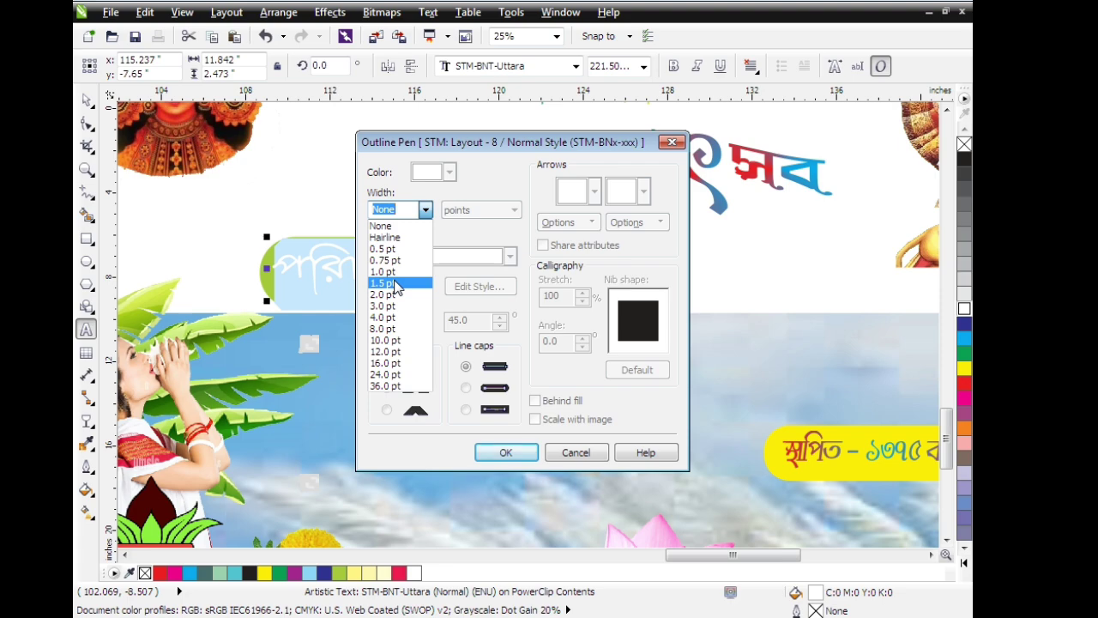
{"action": "left_click", "coordinate": [385, 271]}
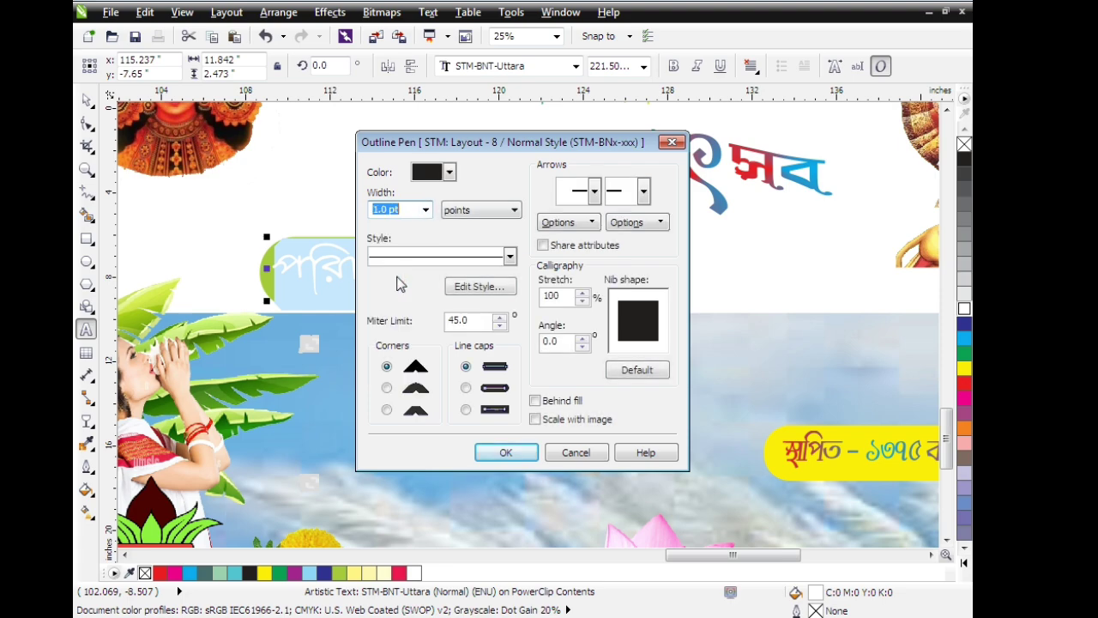
{"action": "left_click", "coordinate": [449, 174]}
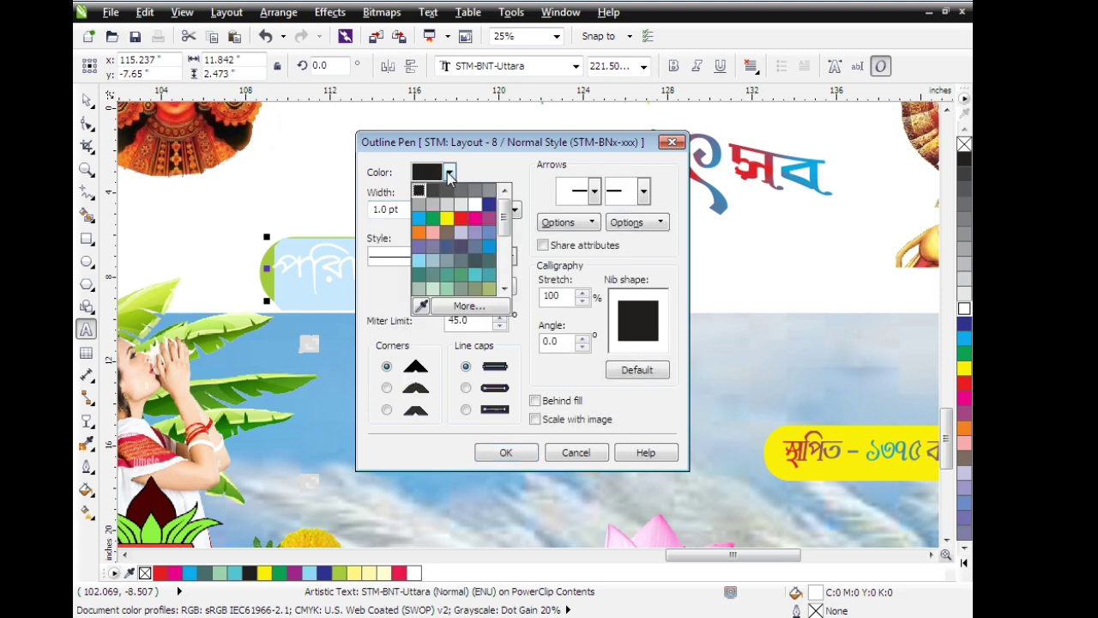
{"action": "left_click", "coordinate": [447, 217]}
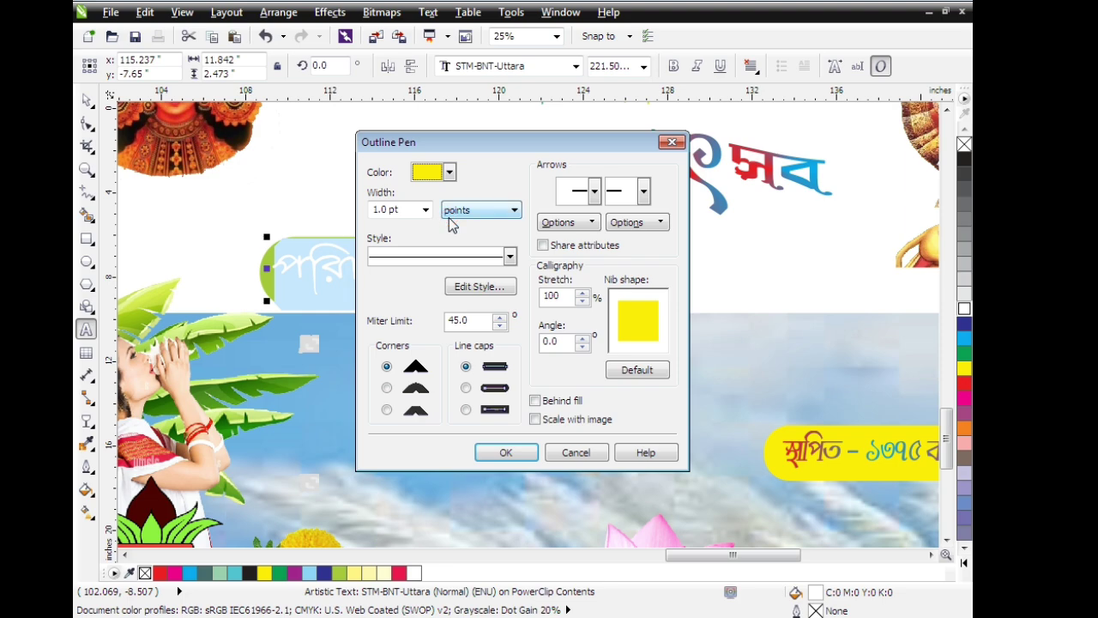
{"action": "left_click", "coordinate": [465, 387]}
{"action": "left_click", "coordinate": [535, 401]}
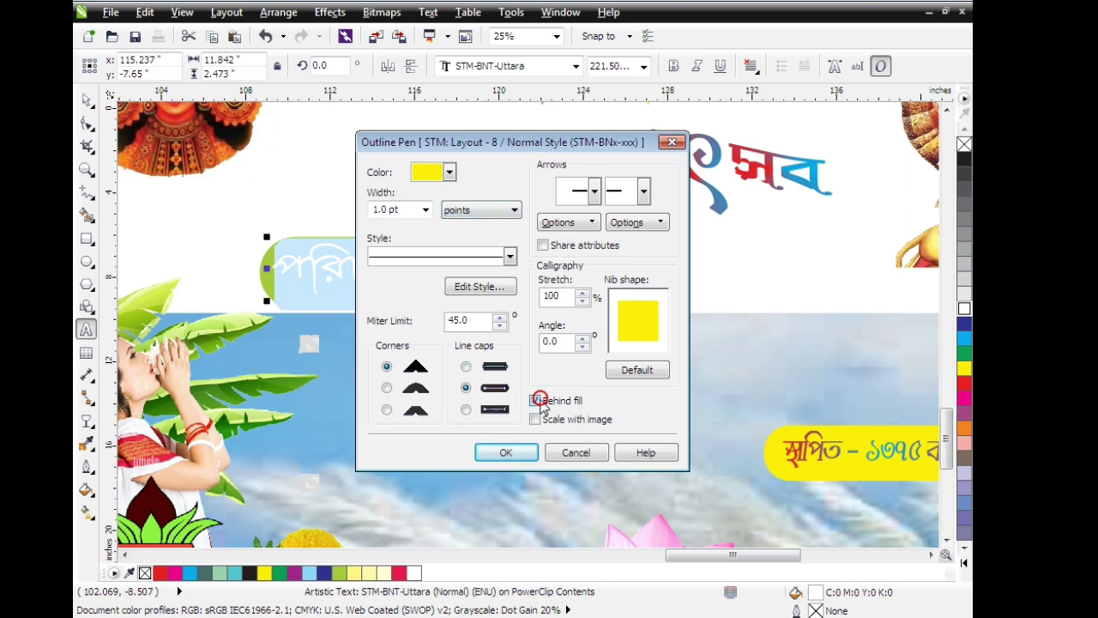
{"action": "left_click", "coordinate": [505, 453]}
{"action": "left_click", "coordinate": [638, 258]}
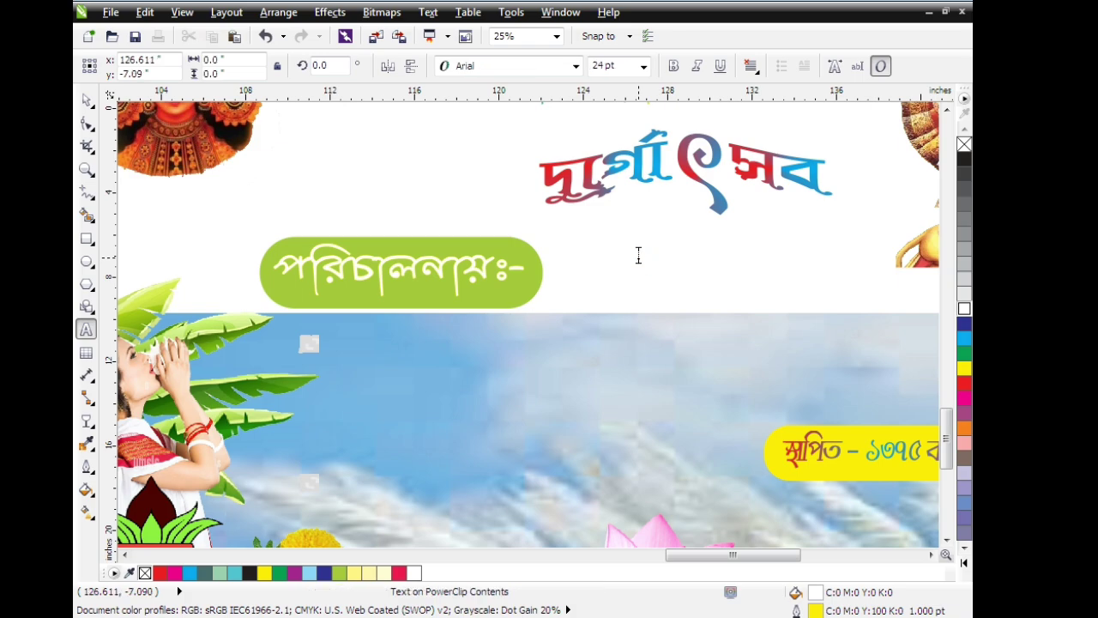
Change the heading's outline colour from yellow to dark blue-grey.
{"action": "left_click", "coordinate": [445, 273]}
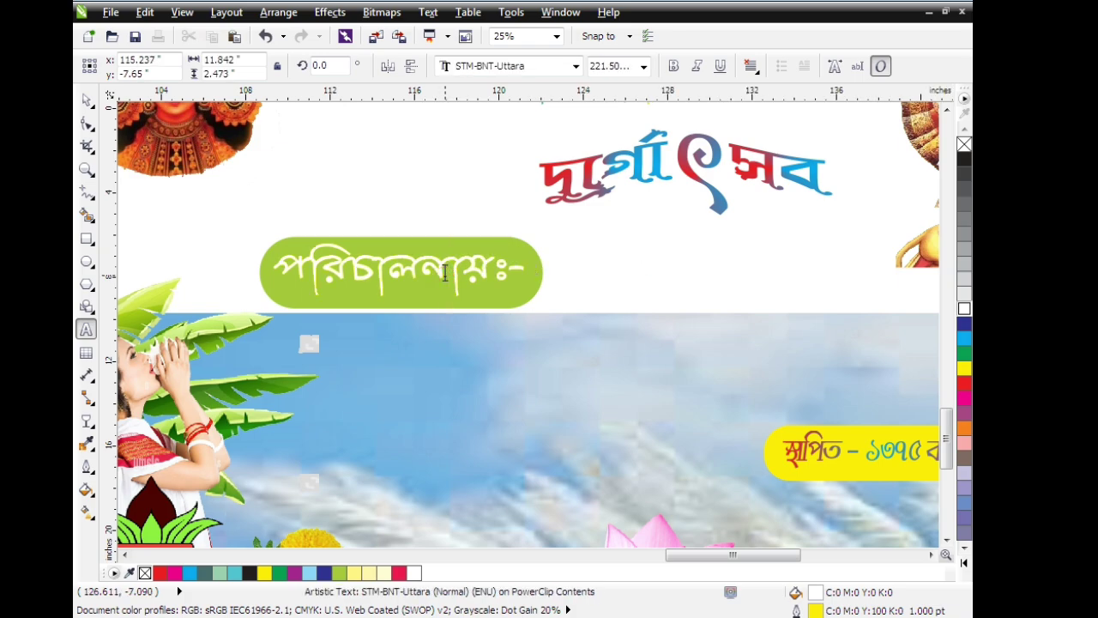
{"action": "key", "text": "ctrl+a"}
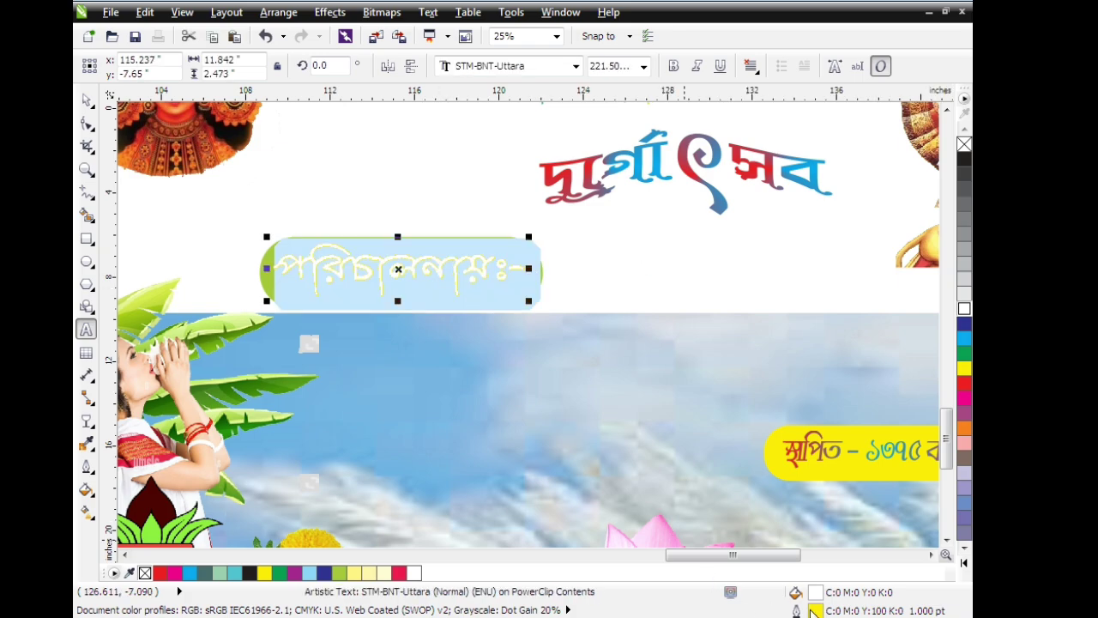
{"action": "double_click", "coordinate": [813, 608]}
{"action": "left_click", "coordinate": [448, 172]}
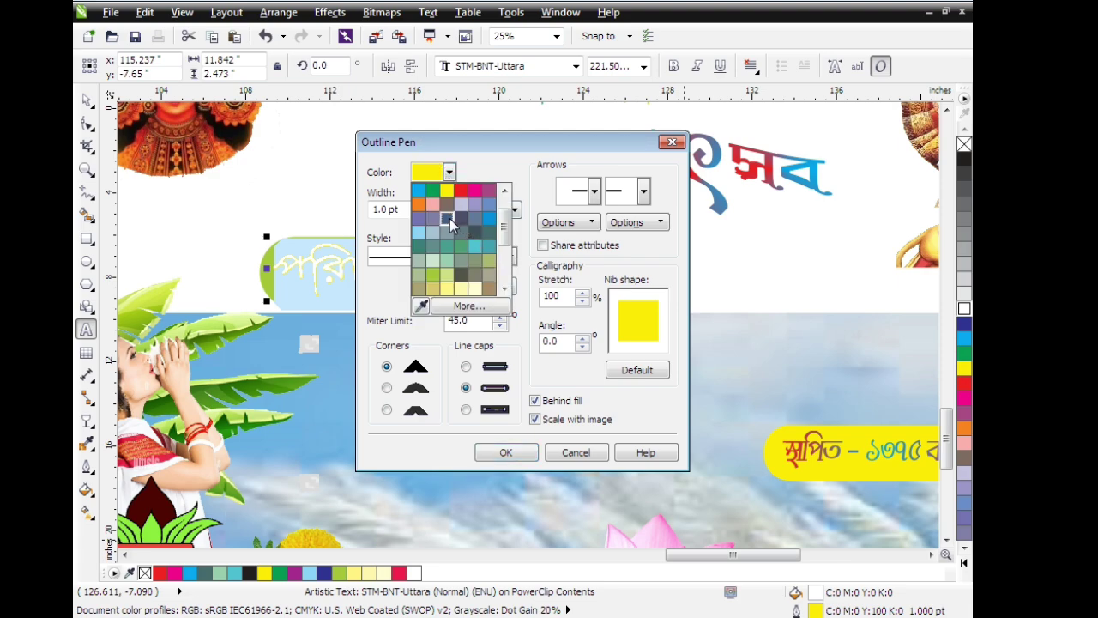
{"action": "left_click", "coordinate": [450, 218]}
{"action": "left_click", "coordinate": [507, 451]}
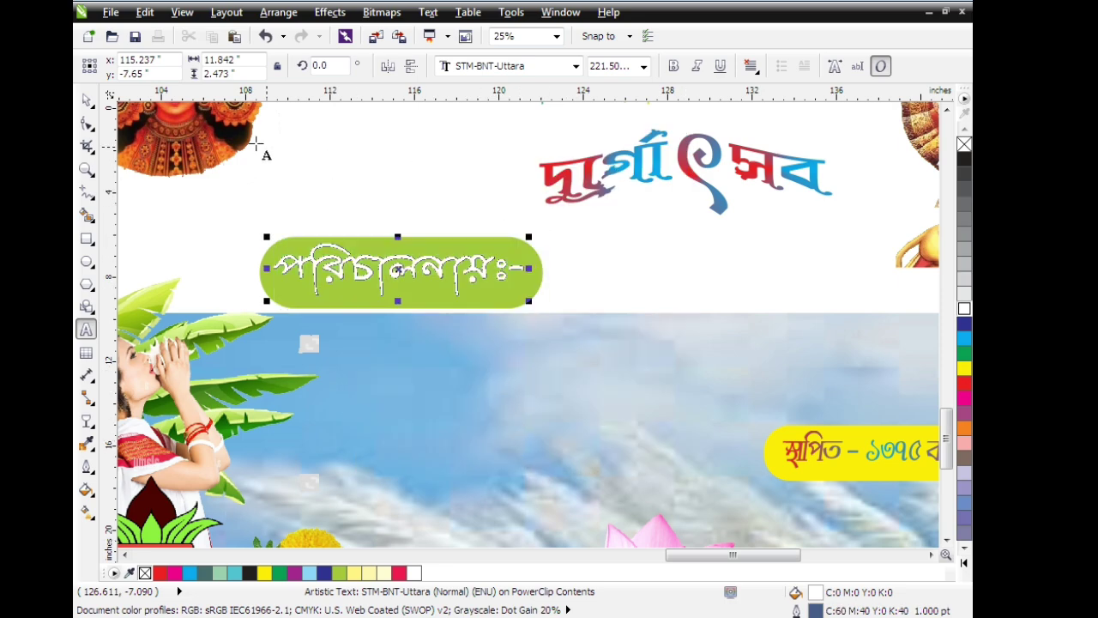
{"action": "key", "text": "ctrl+space"}
{"action": "scroll", "coordinate": [493, 198], "scroll_direction": "up", "scroll_amount": 1}
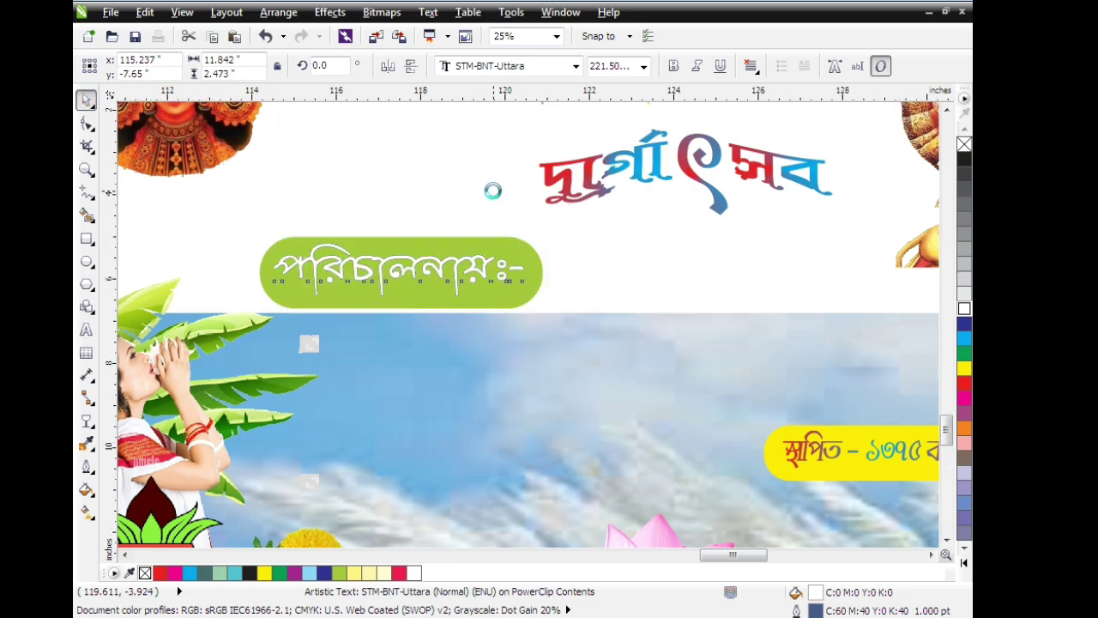
{"action": "scroll", "coordinate": [493, 198], "scroll_direction": "down", "scroll_amount": 1}
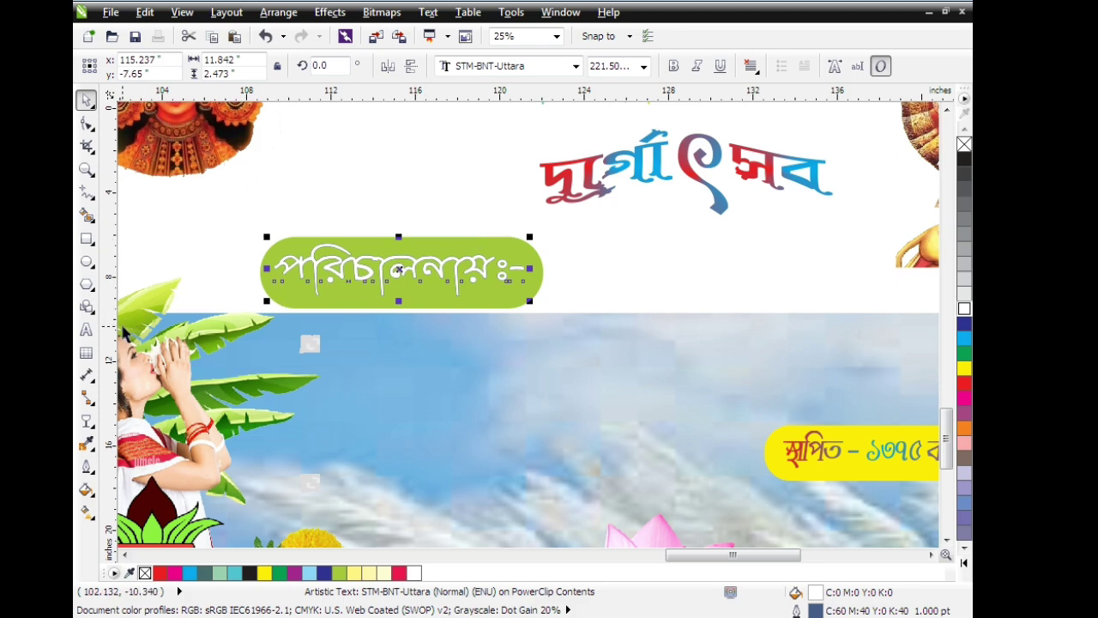
Widen the heading's outline to 2 pt.
{"action": "left_click", "coordinate": [85, 329]}
{"action": "left_click", "coordinate": [373, 269]}
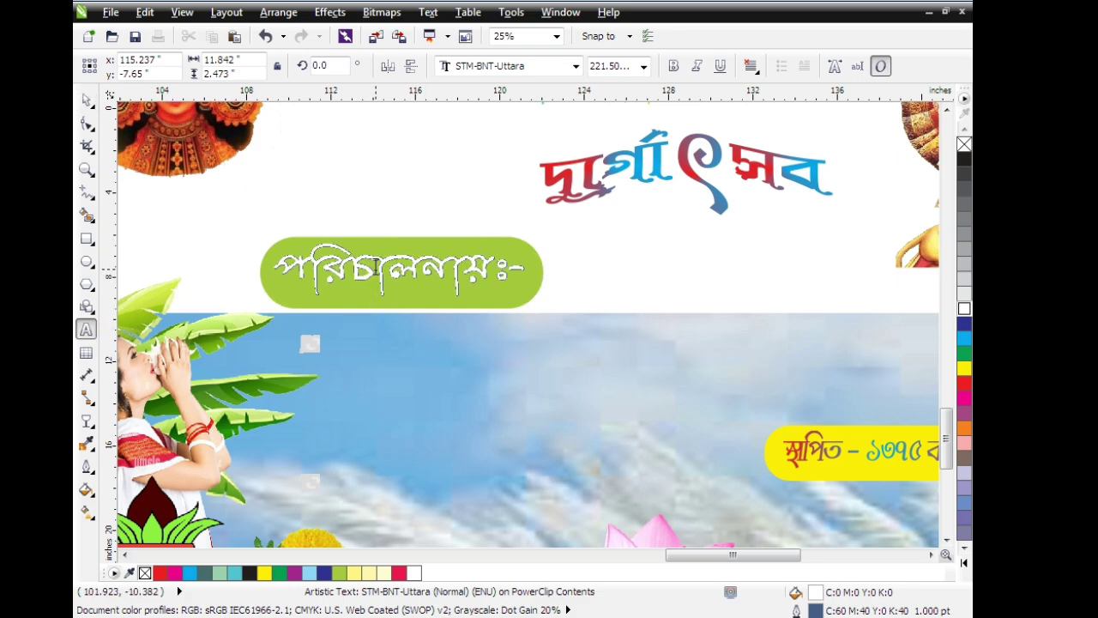
{"action": "key", "text": "ctrl+a"}
{"action": "double_click", "coordinate": [815, 610]}
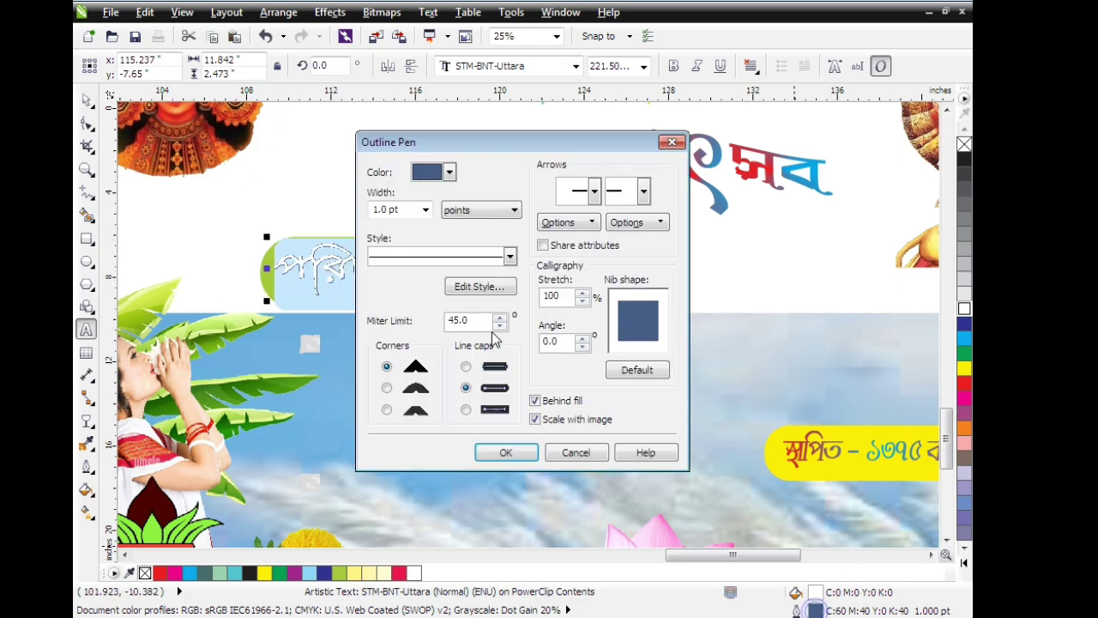
{"action": "left_click", "coordinate": [425, 210]}
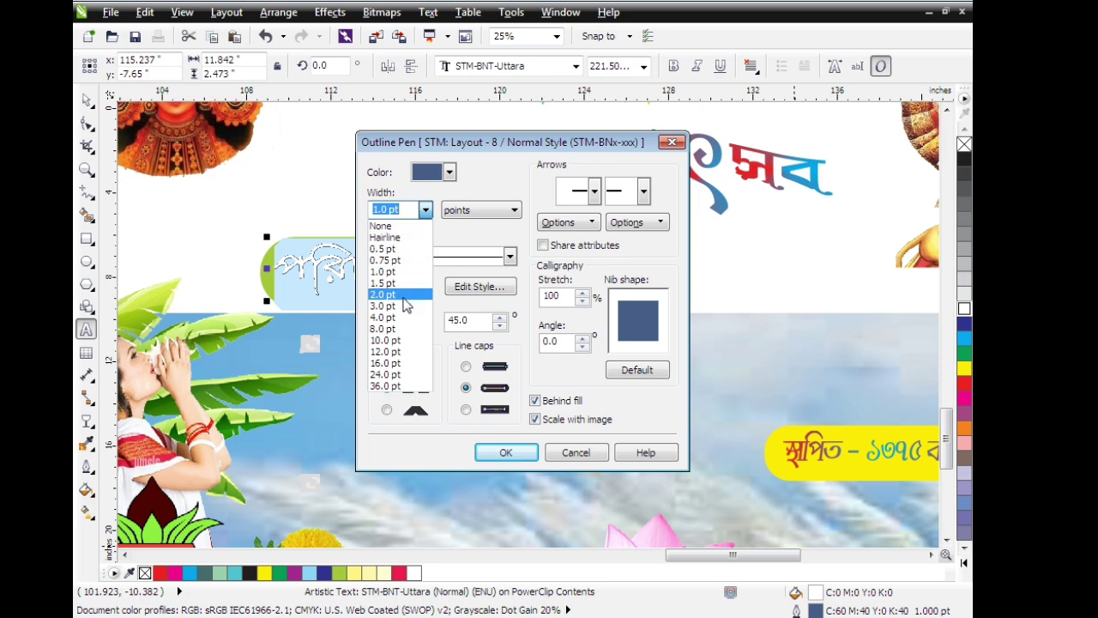
{"action": "left_click", "coordinate": [398, 295]}
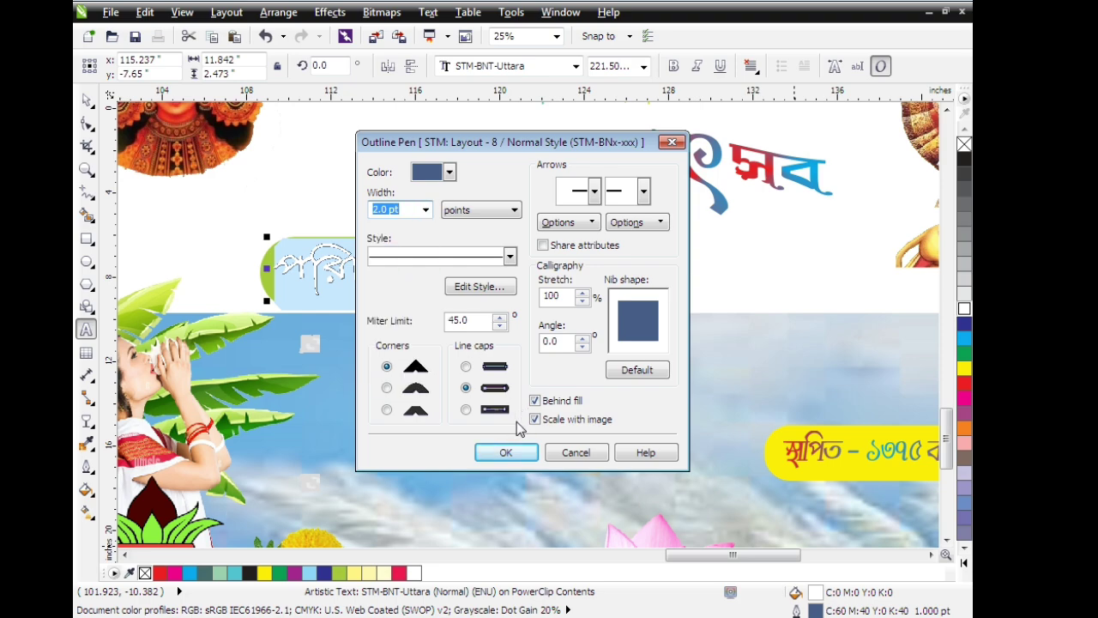
{"action": "left_click", "coordinate": [506, 452]}
{"action": "left_click", "coordinate": [646, 248]}
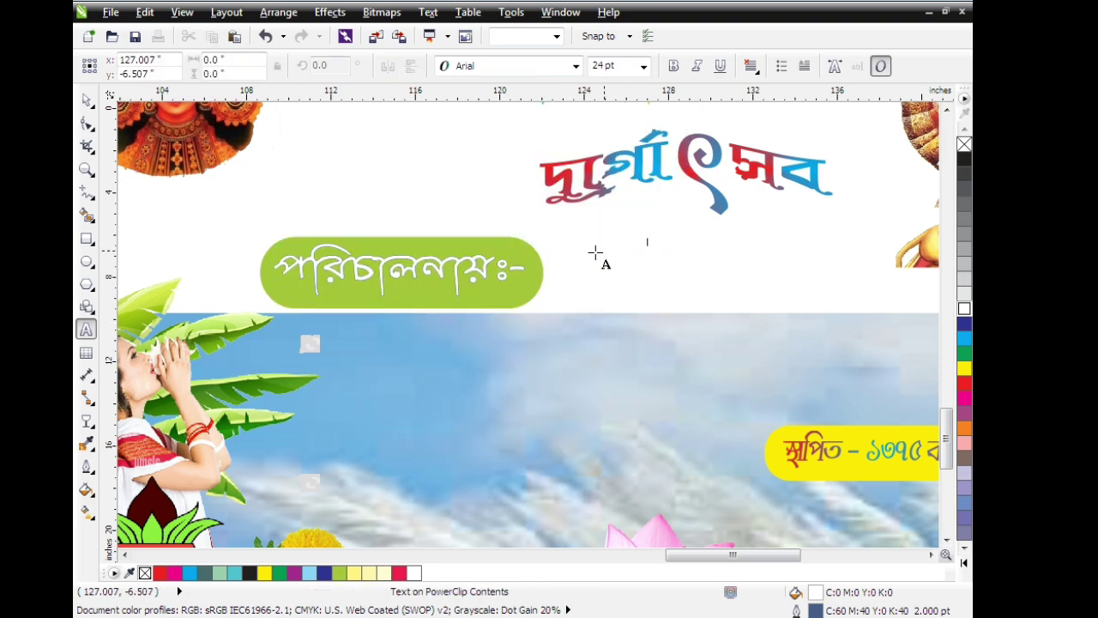
{"action": "scroll", "coordinate": [421, 250], "scroll_direction": "up", "scroll_amount": 1}
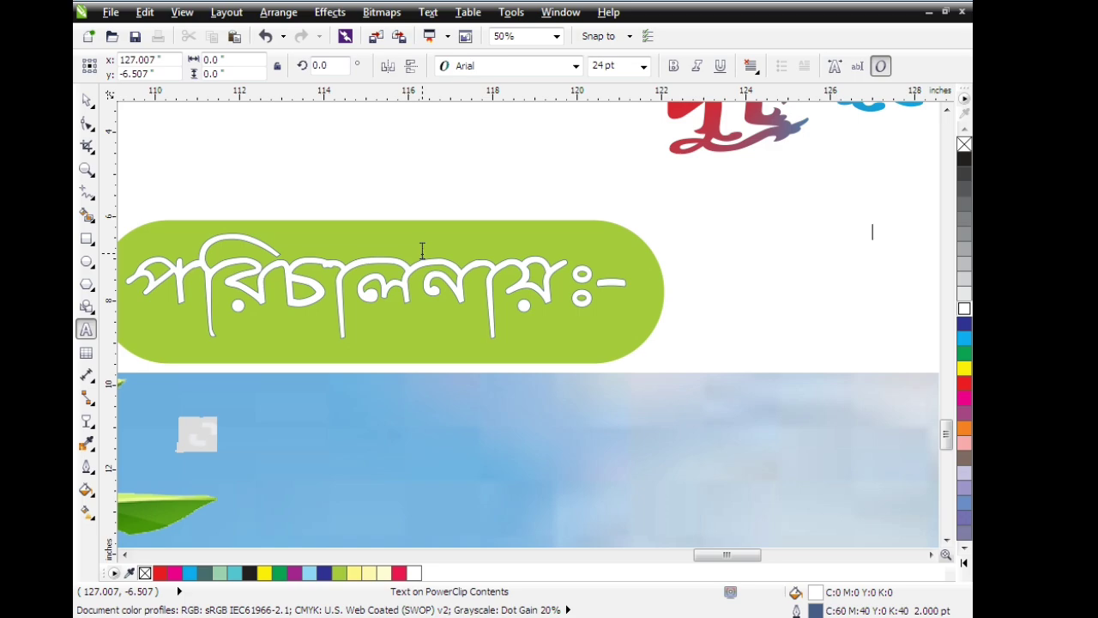
{"action": "scroll", "coordinate": [422, 250], "scroll_direction": "down", "scroll_amount": 1}
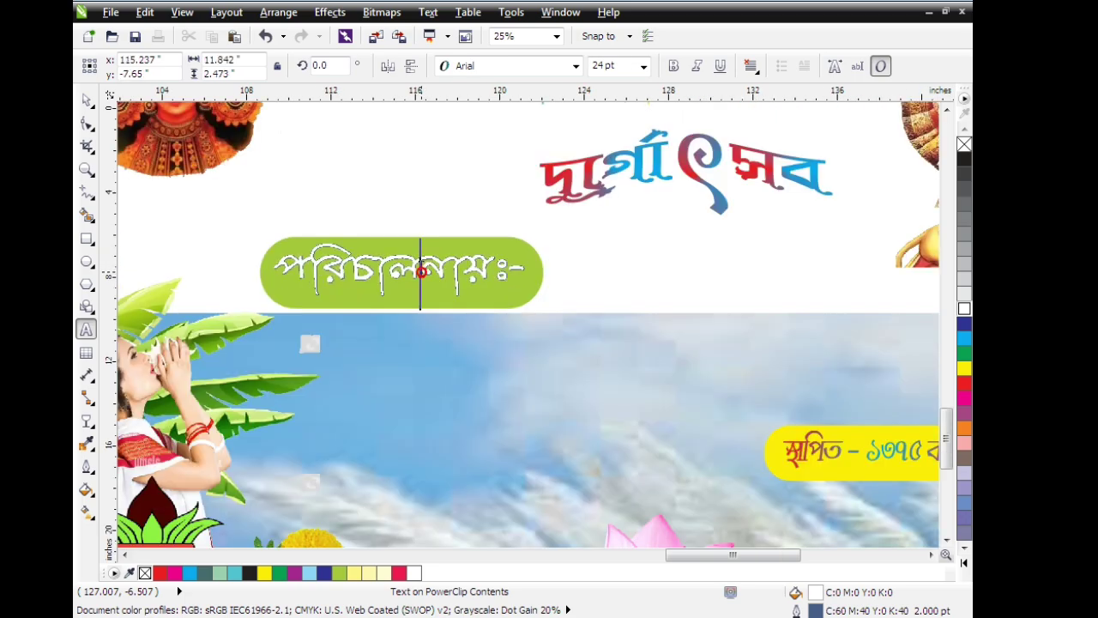
Thicken the heading's outline further to 4 pt.
{"action": "left_click", "coordinate": [421, 257]}
{"action": "key", "text": "ctrl+a"}
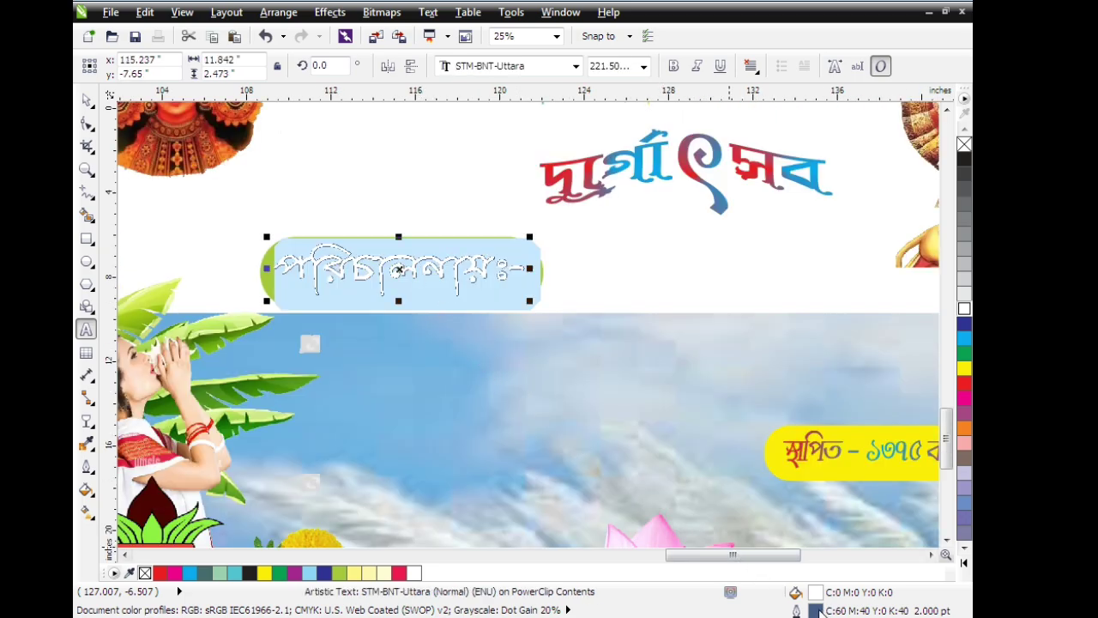
{"action": "double_click", "coordinate": [816, 610]}
{"action": "left_click", "coordinate": [425, 210]}
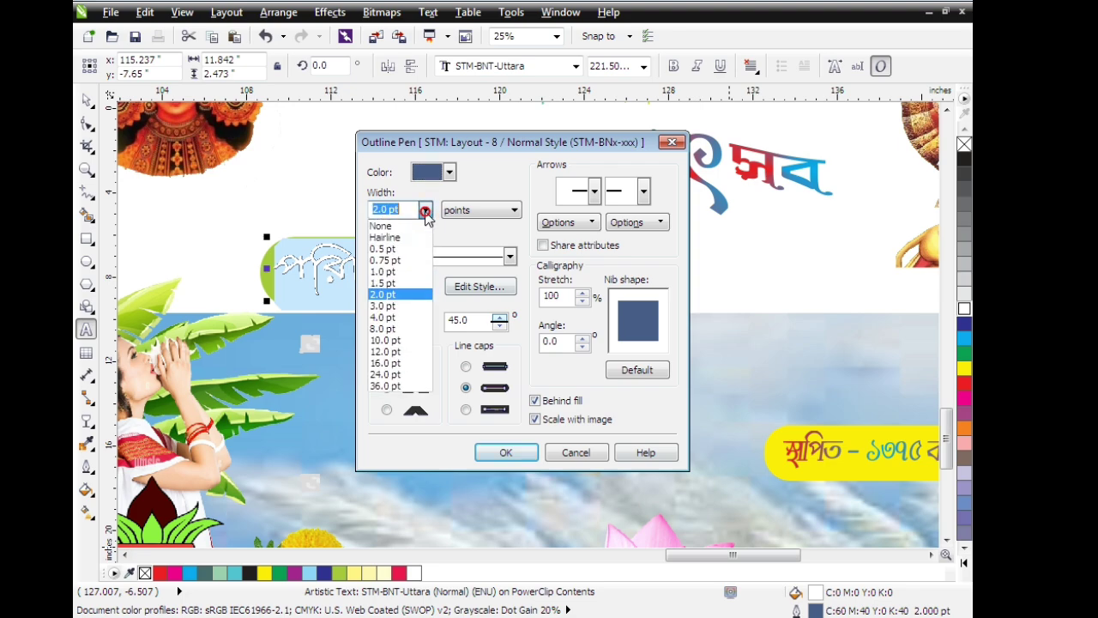
{"action": "left_click", "coordinate": [405, 319]}
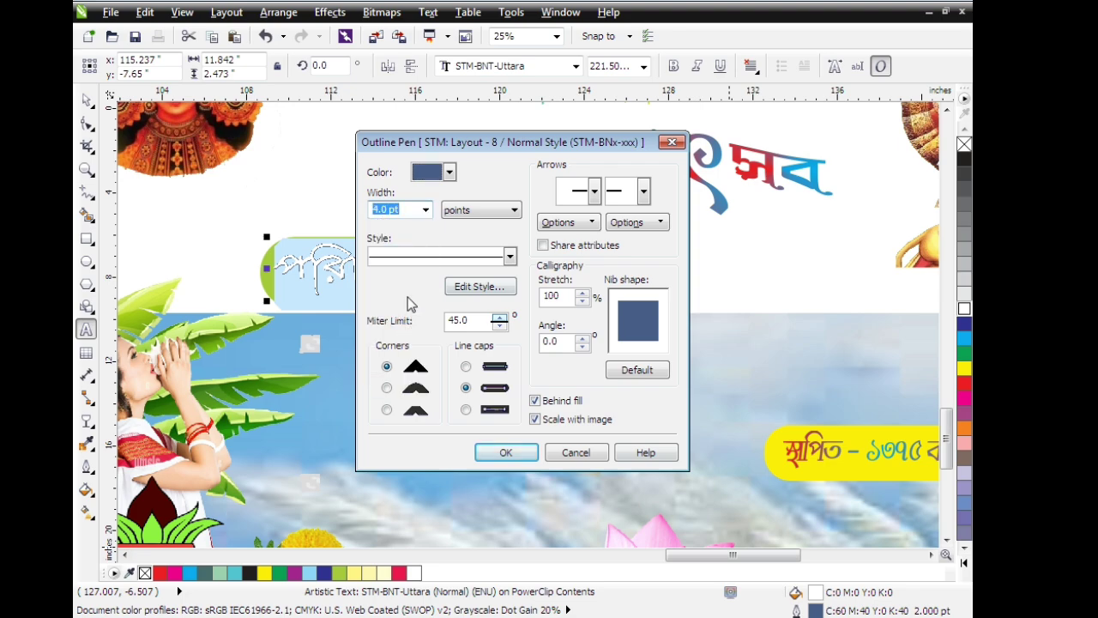
{"action": "left_click", "coordinate": [504, 452]}
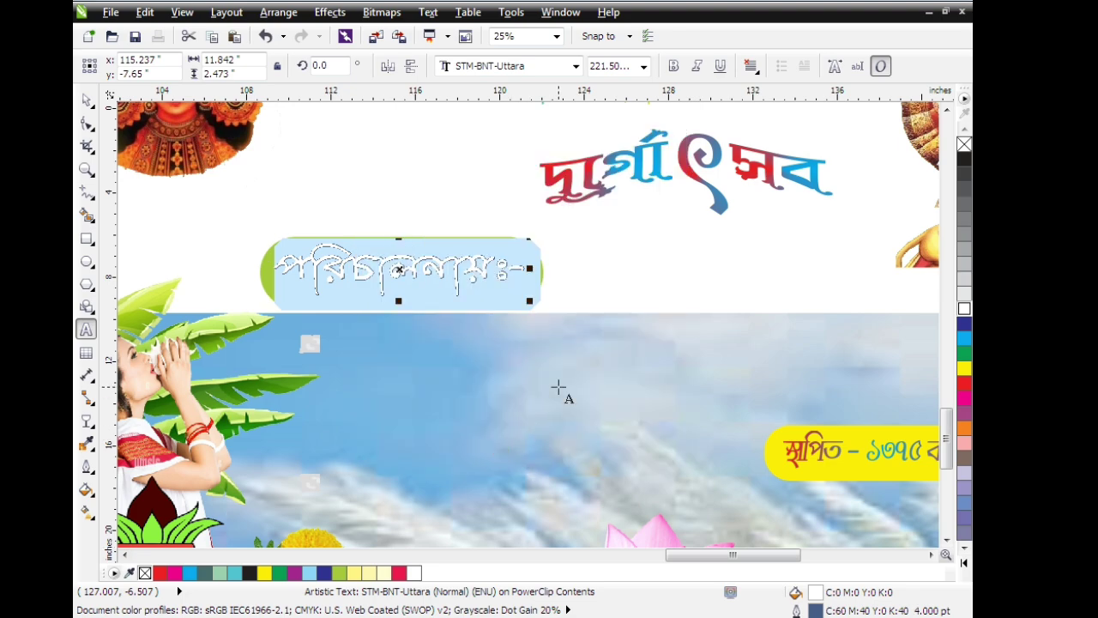
{"action": "left_click", "coordinate": [630, 268]}
{"action": "scroll", "coordinate": [589, 245], "scroll_direction": "up", "scroll_amount": 1}
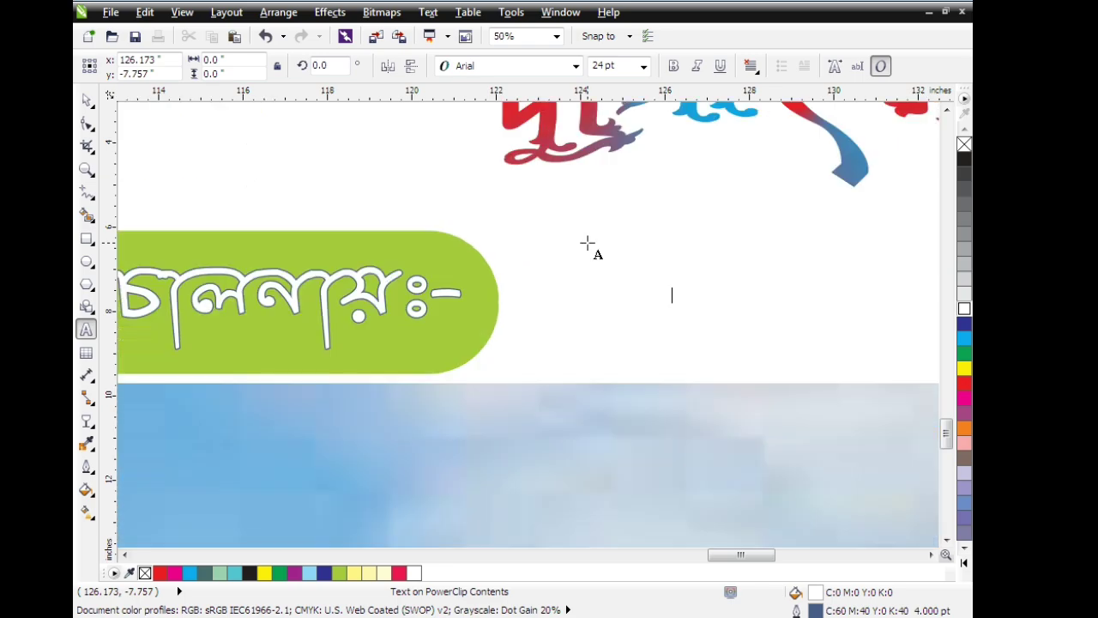
{"action": "scroll", "coordinate": [587, 243], "scroll_direction": "down", "scroll_amount": 1}
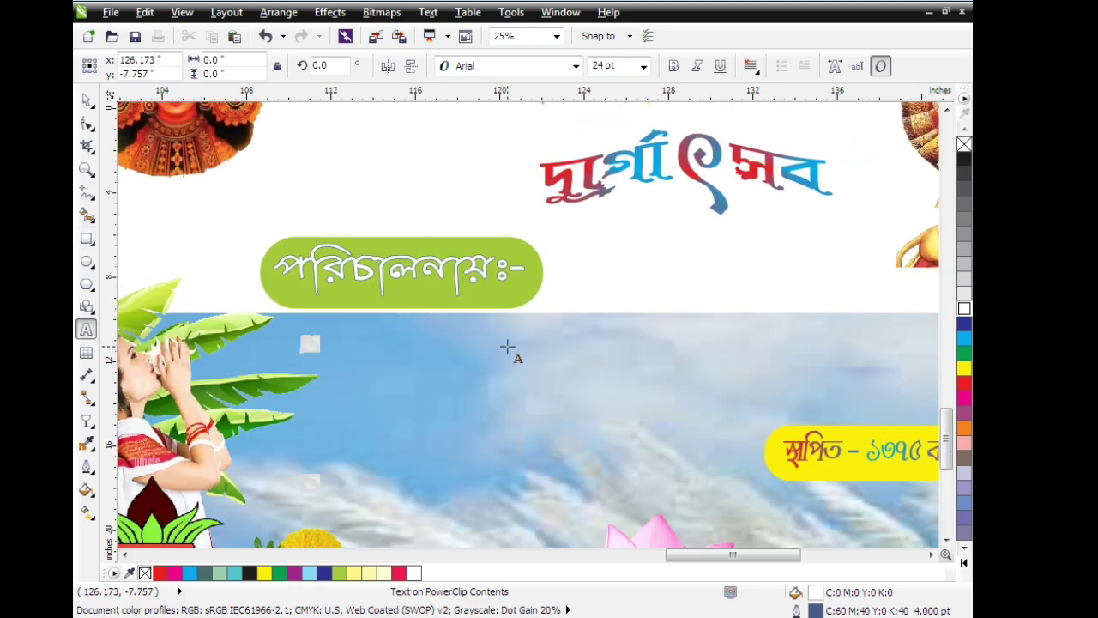
Type the organiser name বীনা পানি তরুন সংঘ on the sky and enlarge it.
{"action": "left_click", "coordinate": [589, 350]}
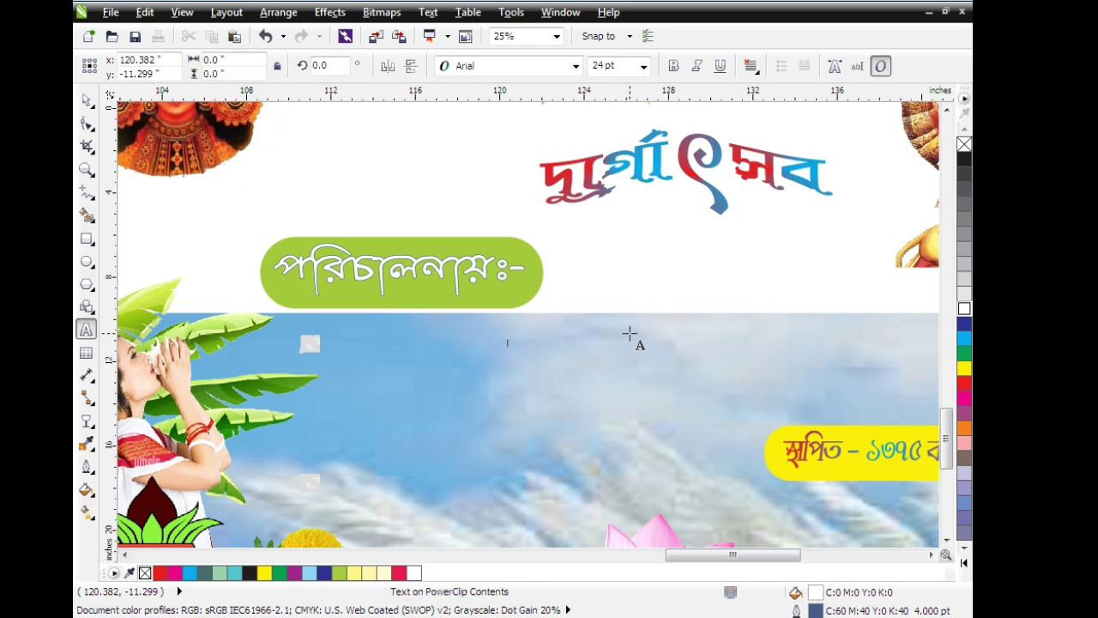
{"action": "type", "text": "a"}
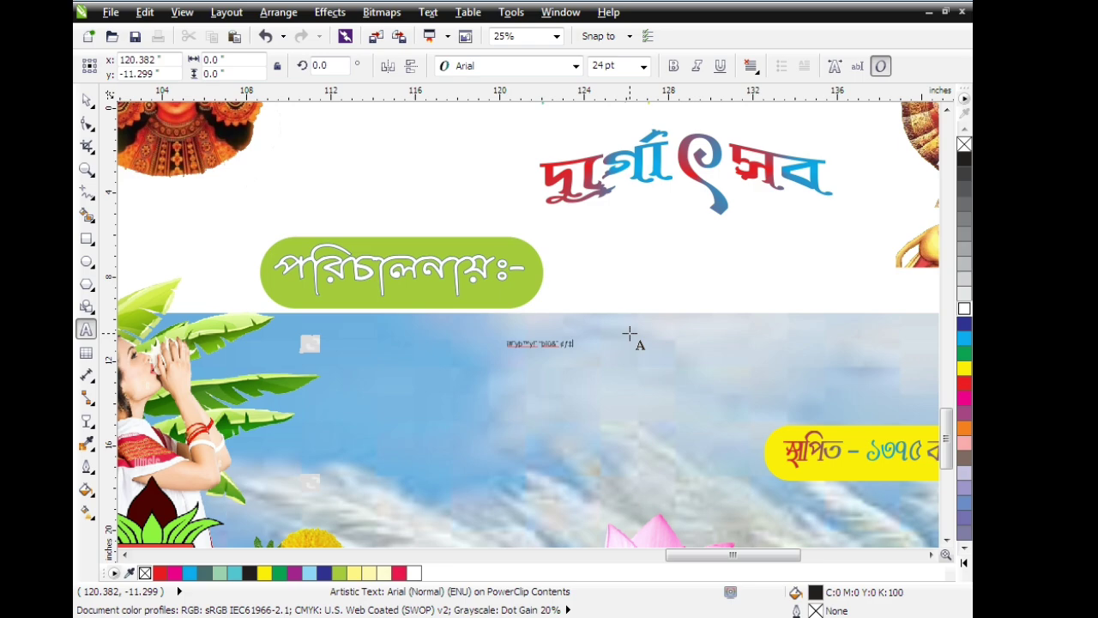
{"action": "left_click", "coordinate": [598, 350]}
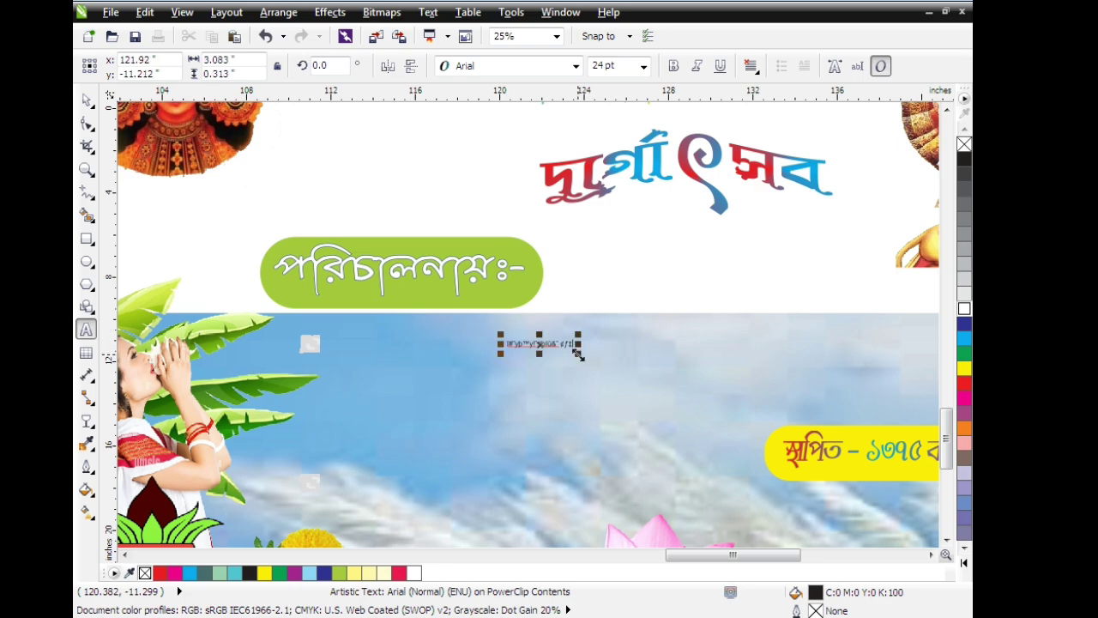
{"action": "left_click_drag", "start_coordinate": [600, 363], "coordinate": [735, 412]}
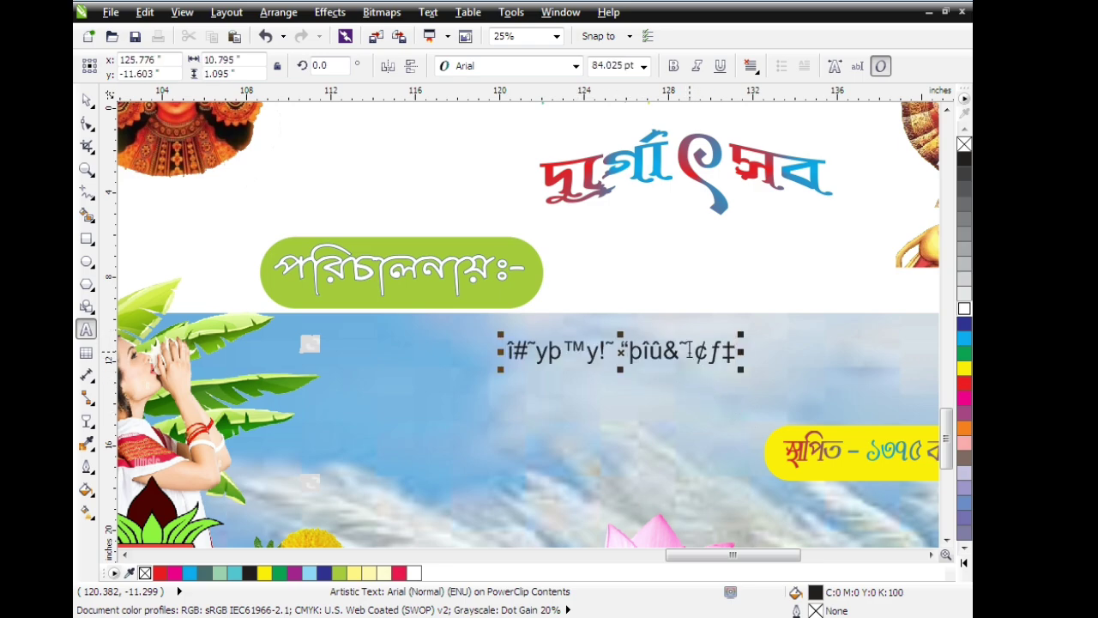
Set the name in STM-BNT-Laboni, enlarge it slightly, and correct the character before ঘ to ং.
{"action": "key", "text": "ctrl+a"}
{"action": "left_click", "coordinate": [575, 66]}
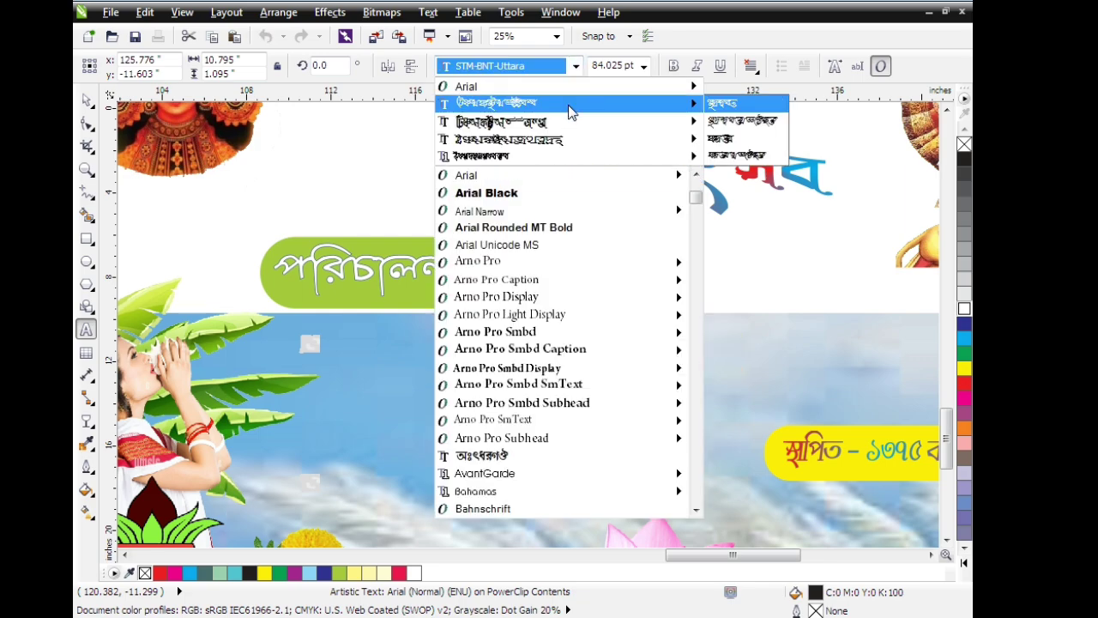
{"action": "mouse_move", "coordinate": [510, 139]}
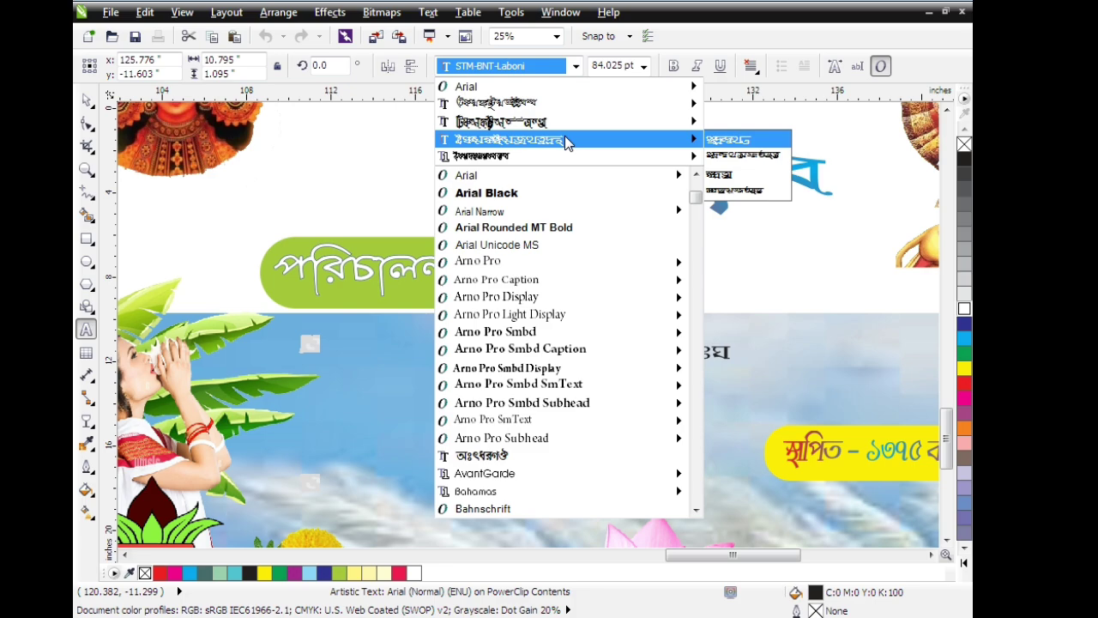
{"action": "left_click", "coordinate": [565, 139]}
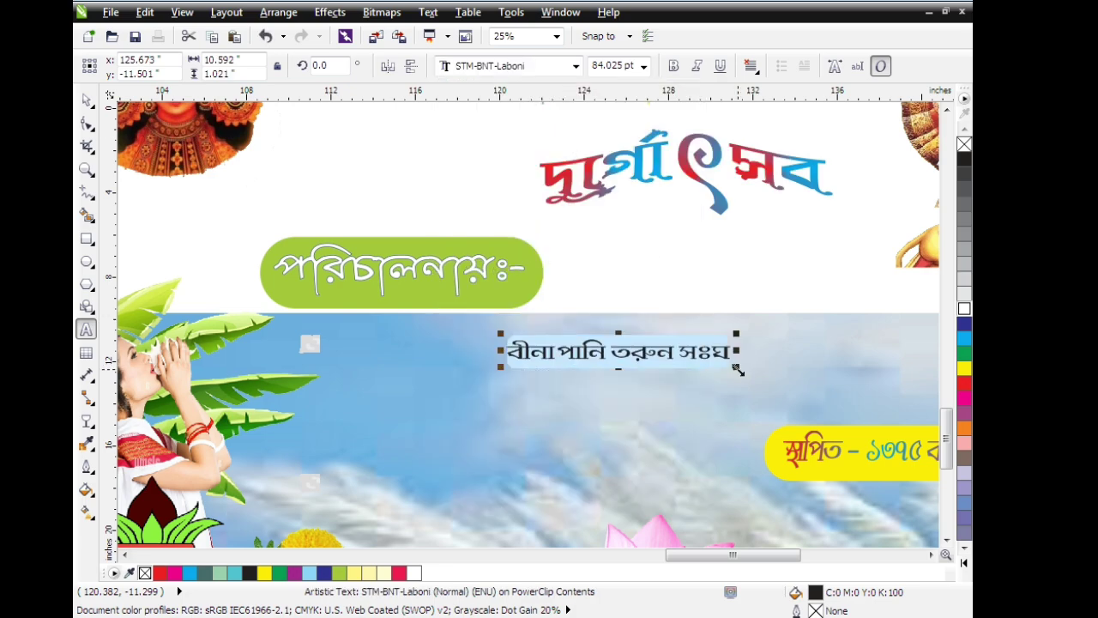
{"action": "left_click_drag", "start_coordinate": [736, 369], "coordinate": [770, 394]}
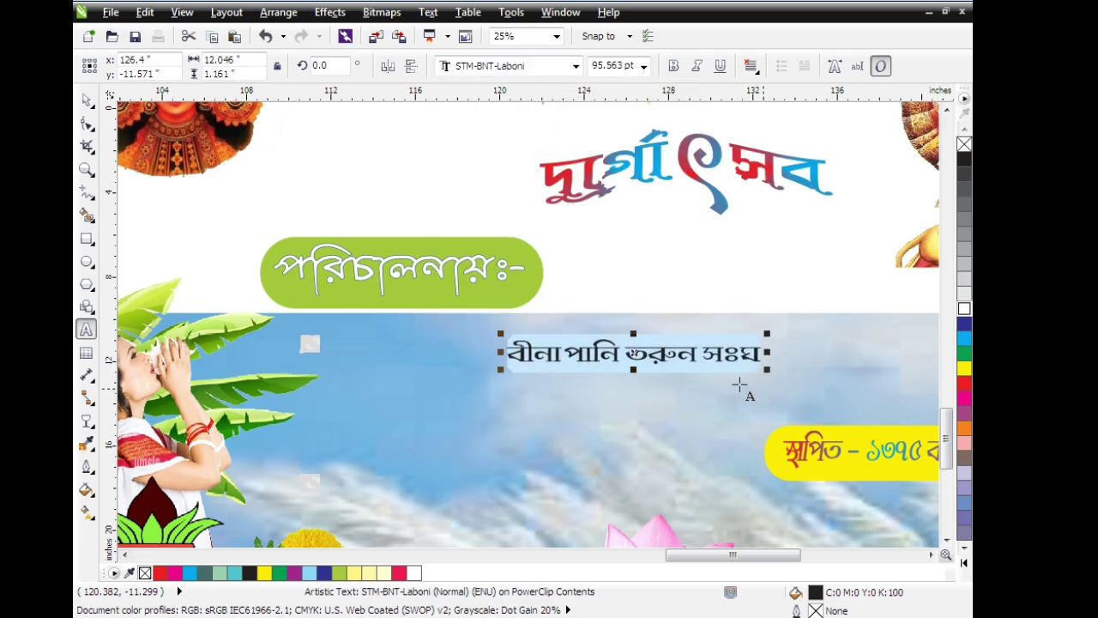
{"action": "left_click", "coordinate": [740, 353]}
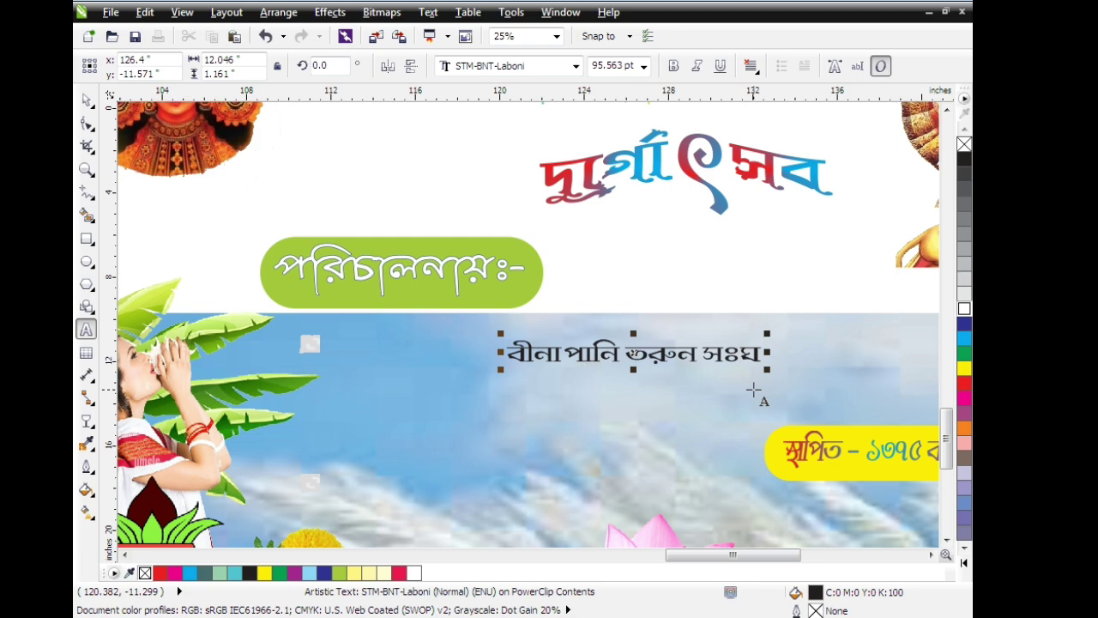
{"action": "key", "text": "BackSpace"}
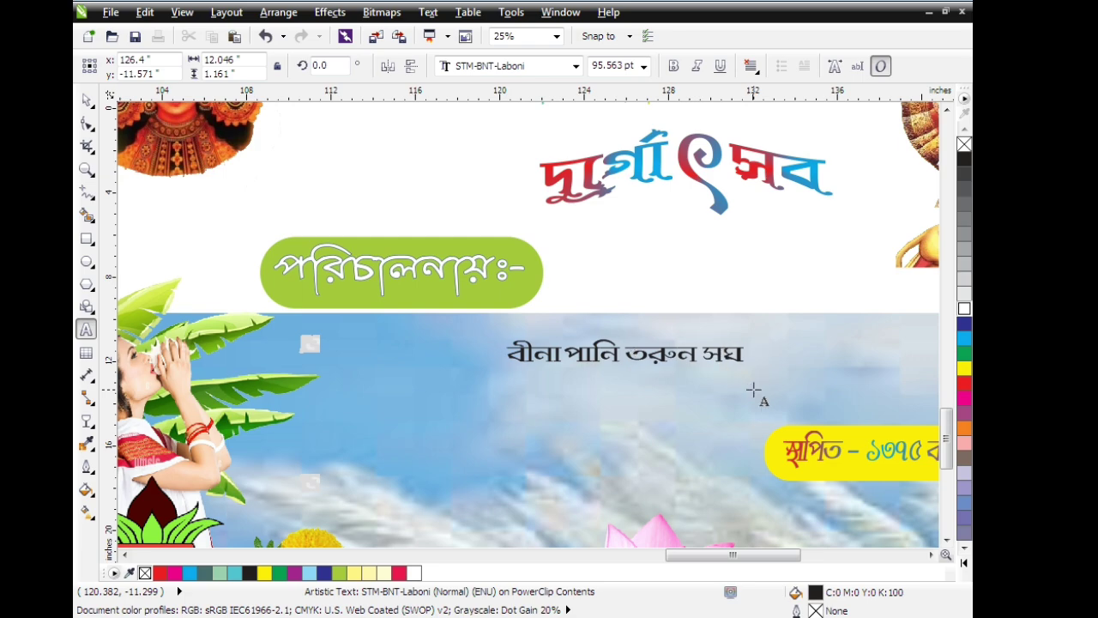
{"action": "type", "text": "ং"}
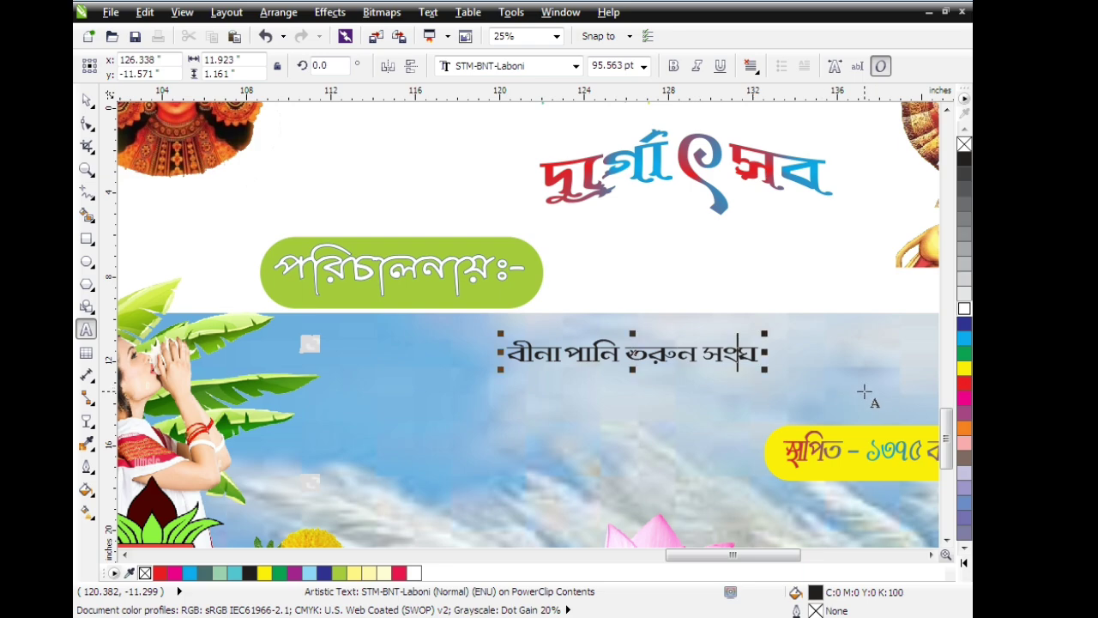
{"action": "key", "text": "ctrl+a"}
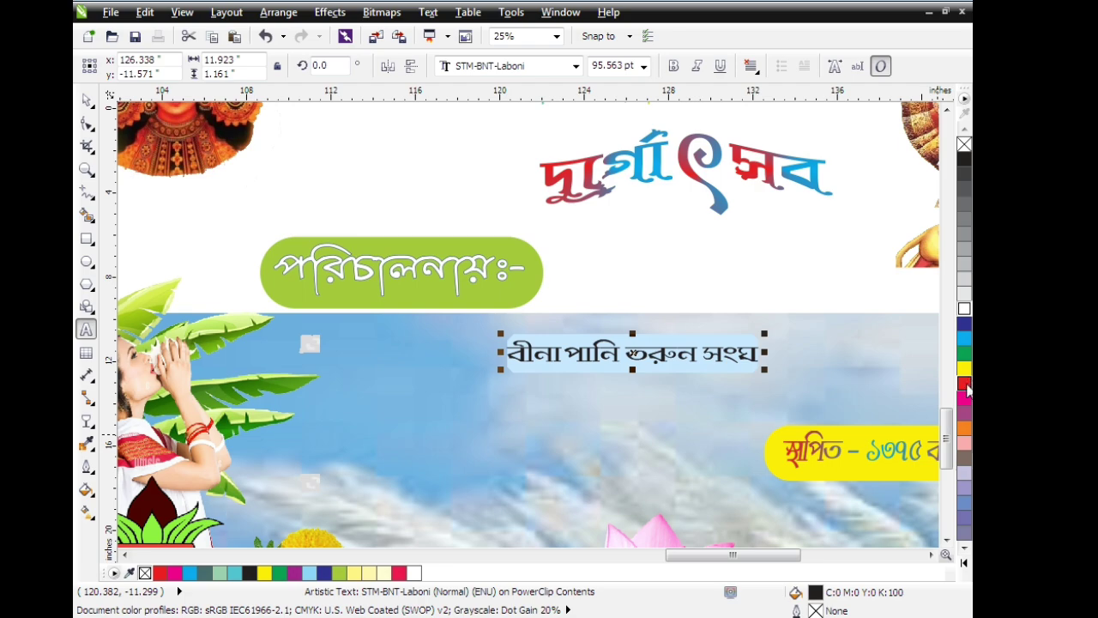
Make the organiser name red with a 4 pt white outline behind the fill, scaling with the text.
{"action": "left_click", "coordinate": [965, 385]}
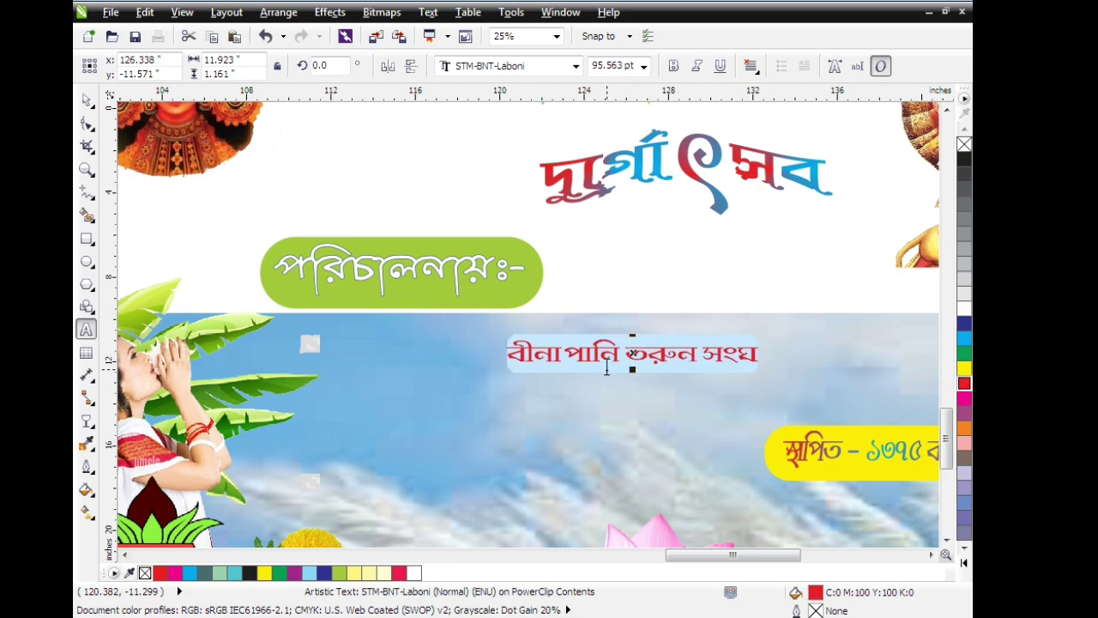
{"action": "double_click", "coordinate": [811, 610]}
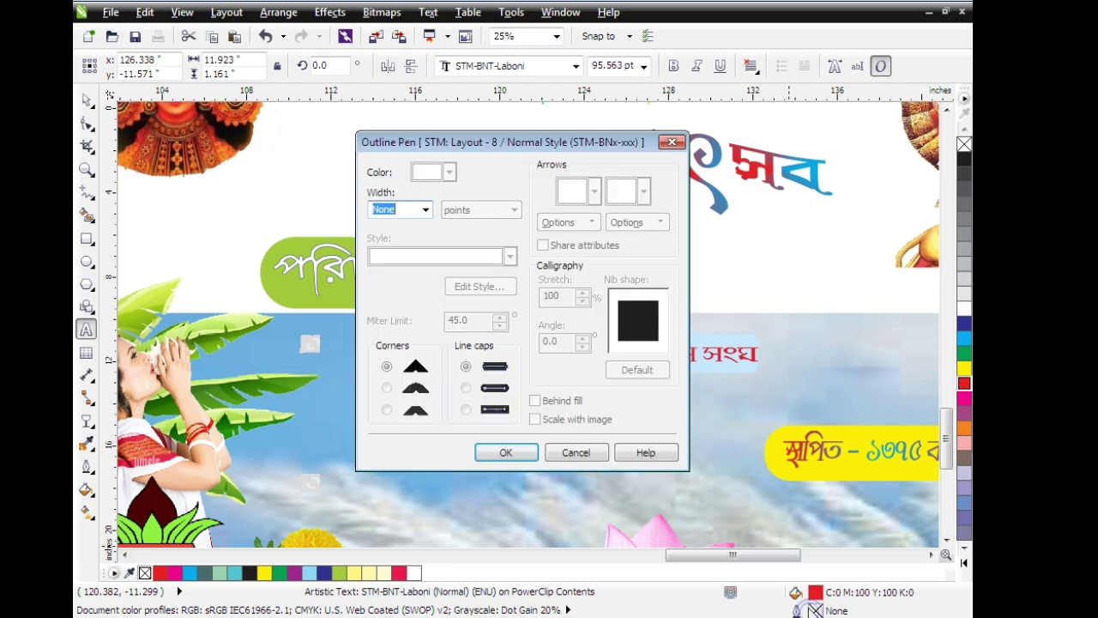
{"action": "left_click", "coordinate": [426, 211]}
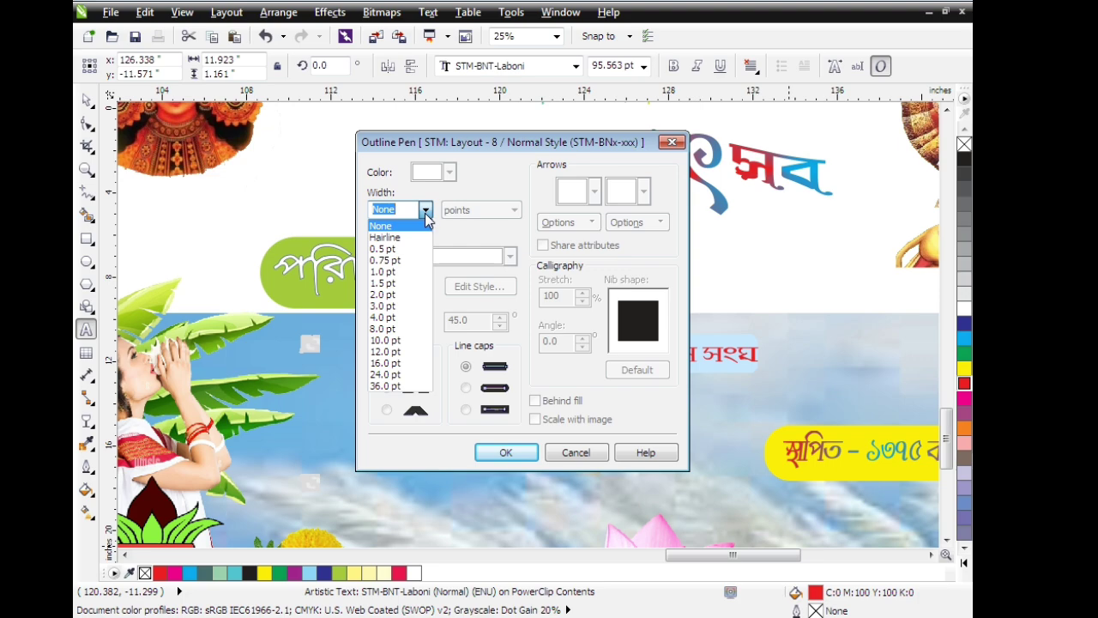
{"action": "left_click", "coordinate": [382, 317]}
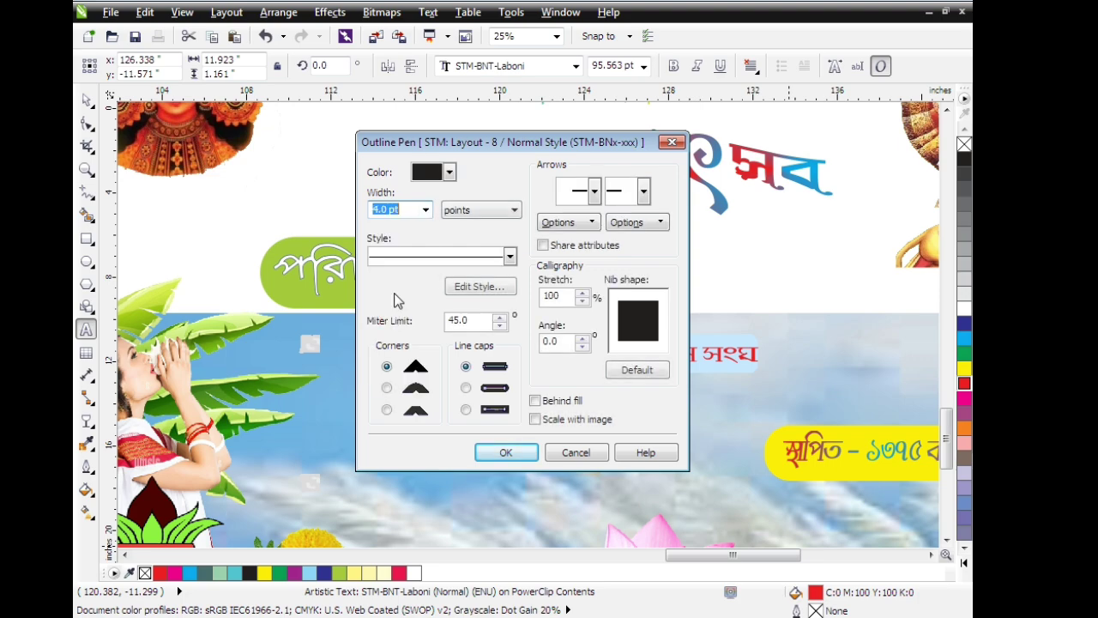
{"action": "left_click", "coordinate": [448, 172]}
{"action": "left_click", "coordinate": [474, 205]}
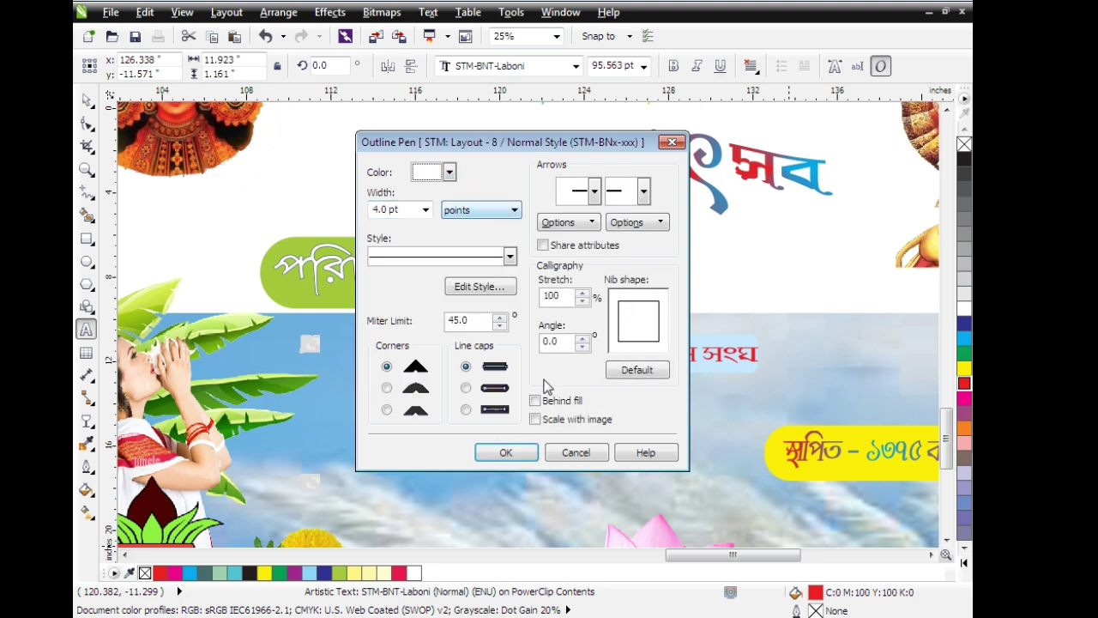
{"action": "left_click", "coordinate": [463, 389]}
{"action": "left_click", "coordinate": [534, 401]}
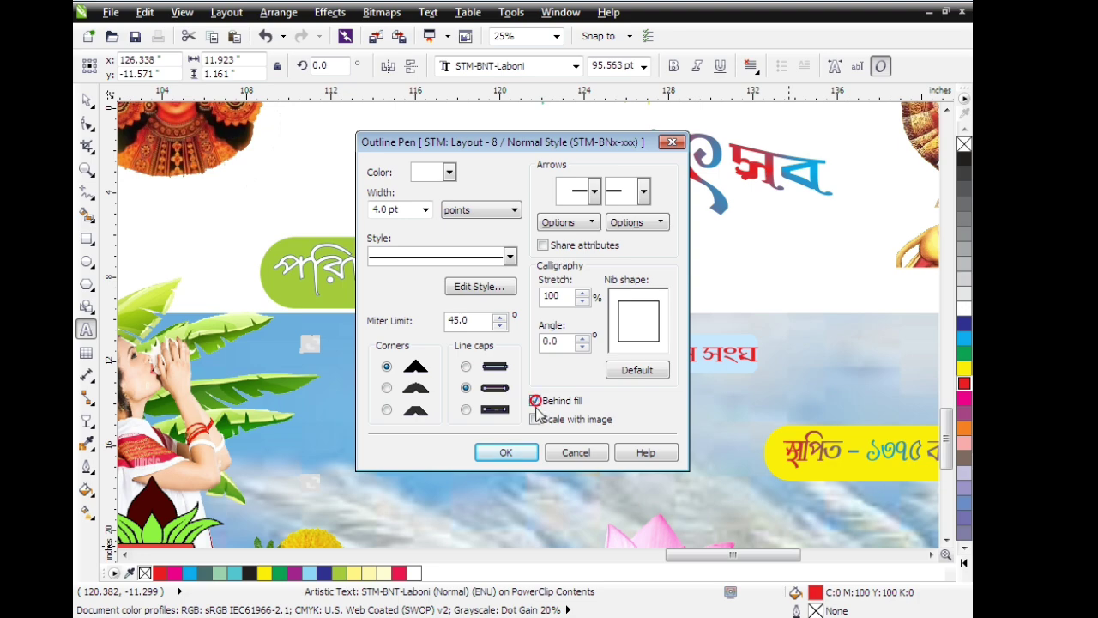
{"action": "left_click", "coordinate": [534, 420]}
{"action": "left_click", "coordinate": [514, 453]}
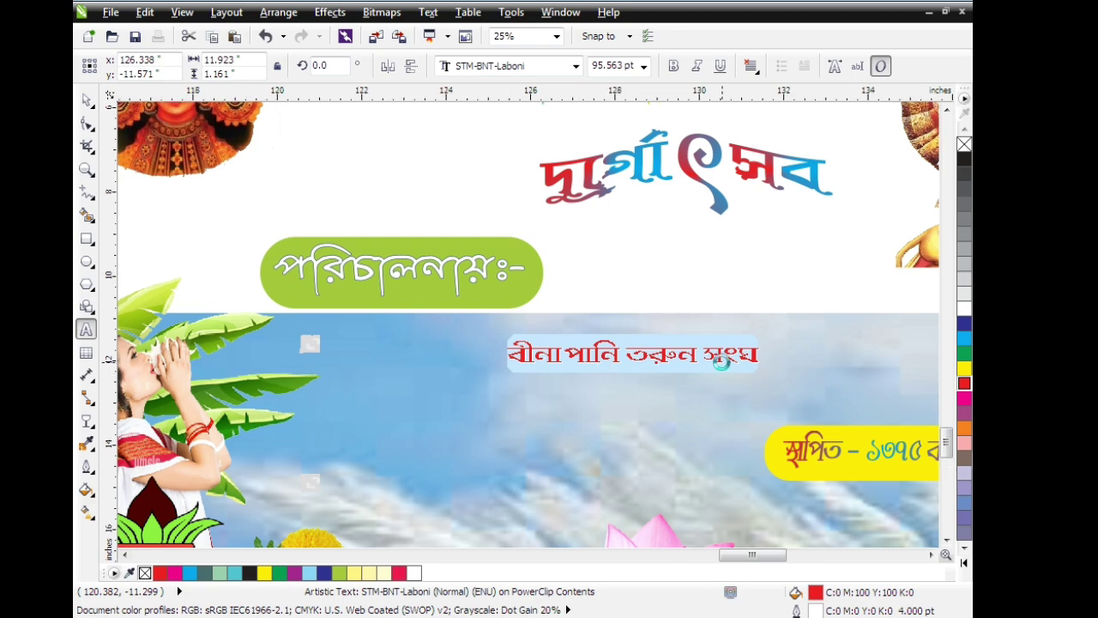
{"action": "scroll", "coordinate": [717, 361], "scroll_direction": "up", "scroll_amount": 1}
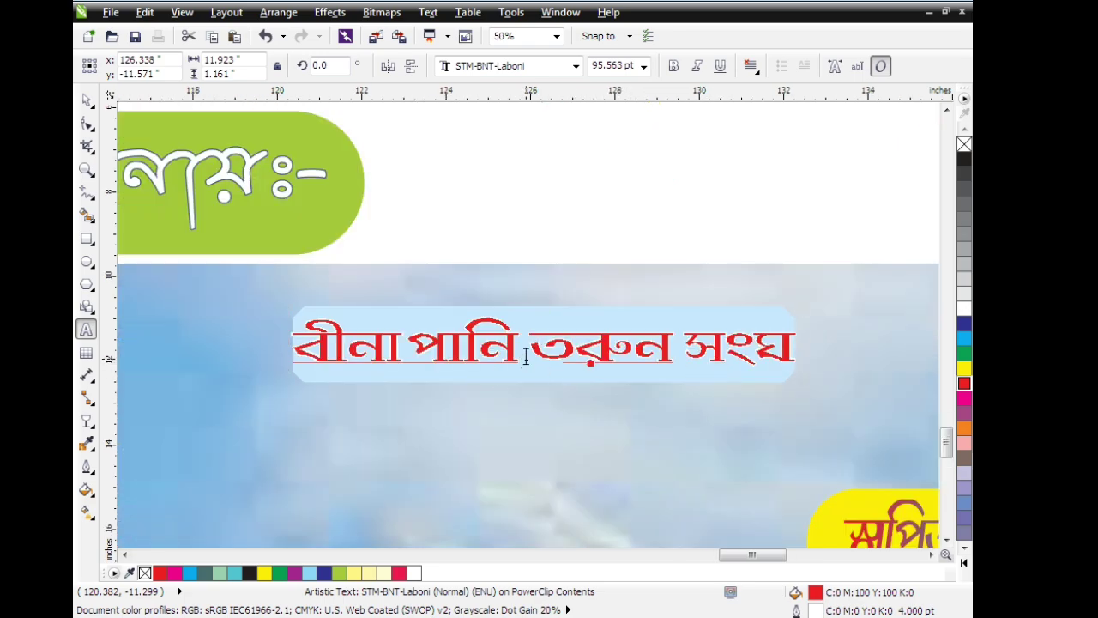
Thicken the organiser name's white outline to 8 pt.
{"action": "double_click", "coordinate": [817, 610]}
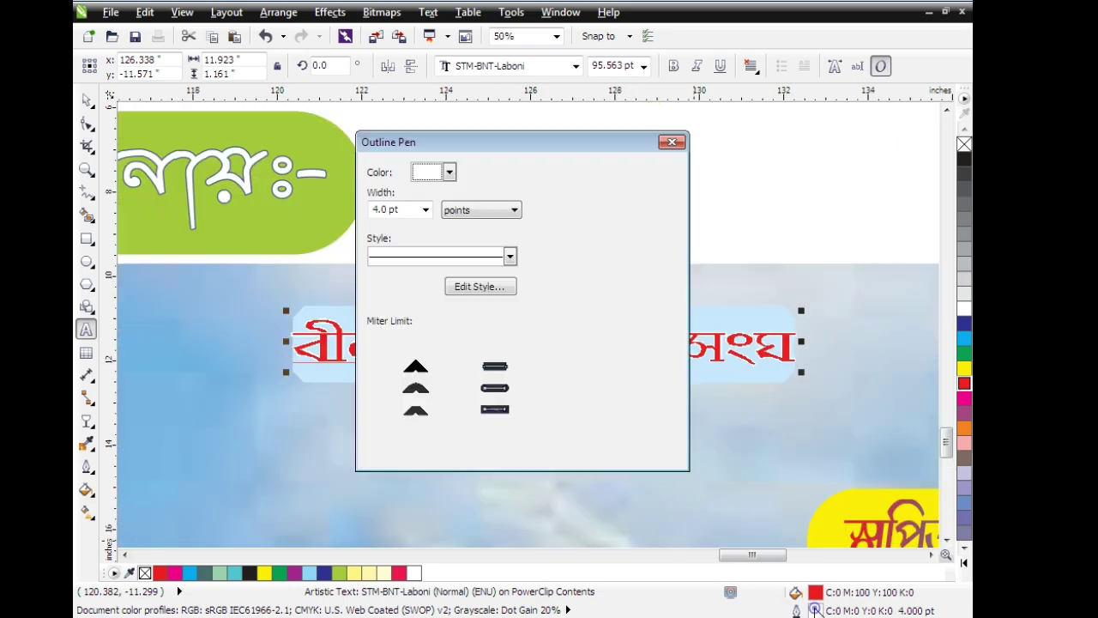
{"action": "left_click", "coordinate": [424, 210]}
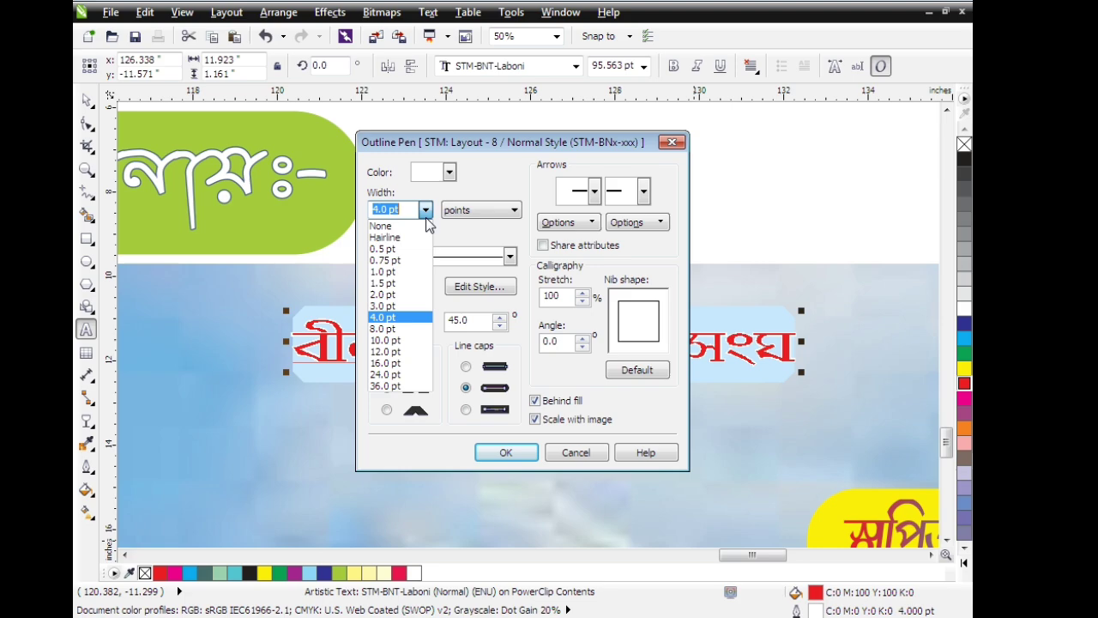
{"action": "left_click", "coordinate": [383, 329]}
{"action": "left_click", "coordinate": [499, 453]}
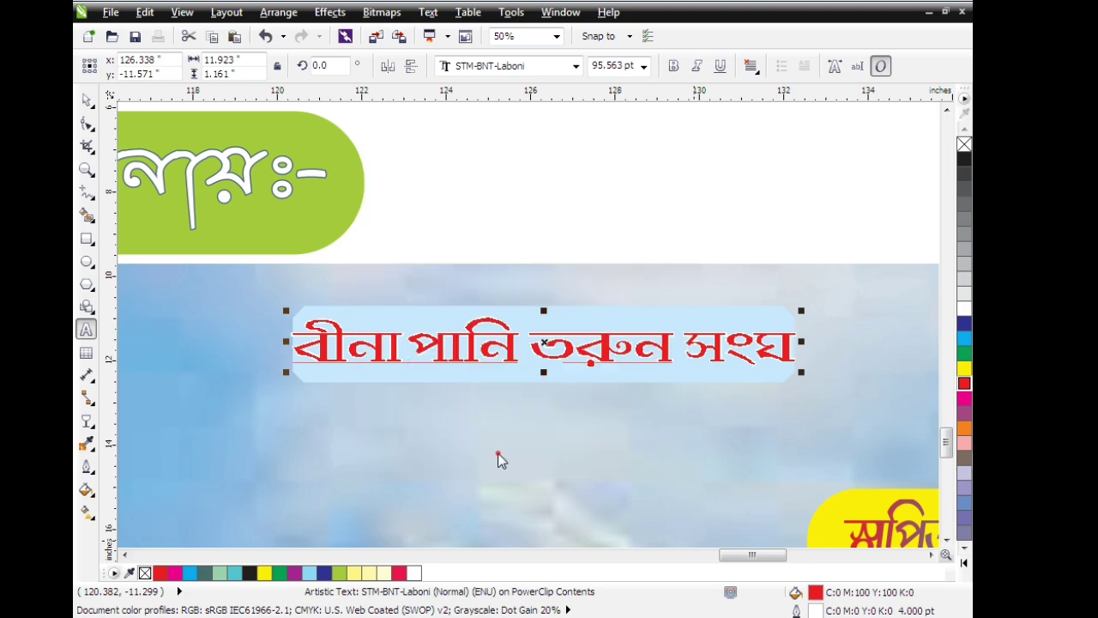
{"action": "left_click", "coordinate": [576, 220]}
Move the red organiser name up-left, scale it up, and stretch it taller.
{"action": "scroll", "coordinate": [576, 219], "scroll_direction": "down", "scroll_amount": 1}
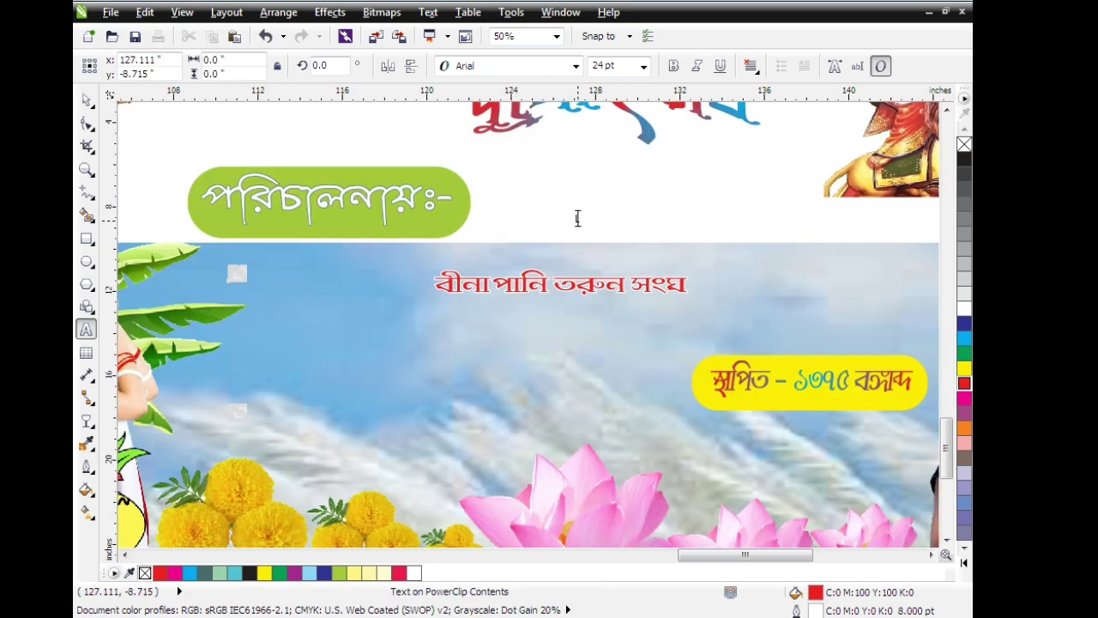
{"action": "left_click", "coordinate": [88, 100]}
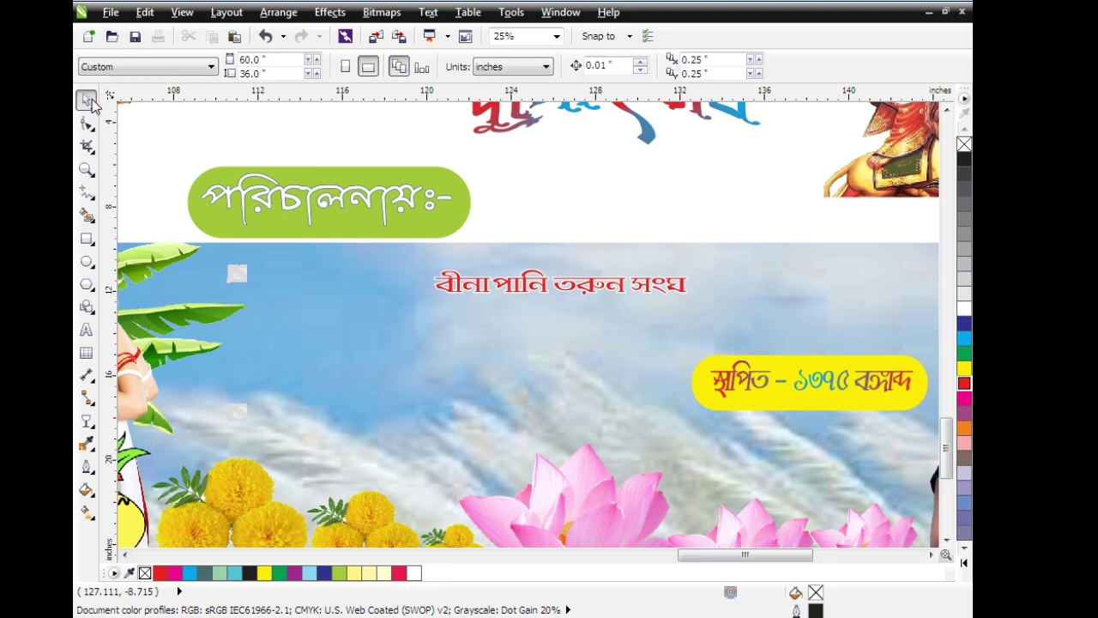
{"action": "left_click", "coordinate": [484, 288]}
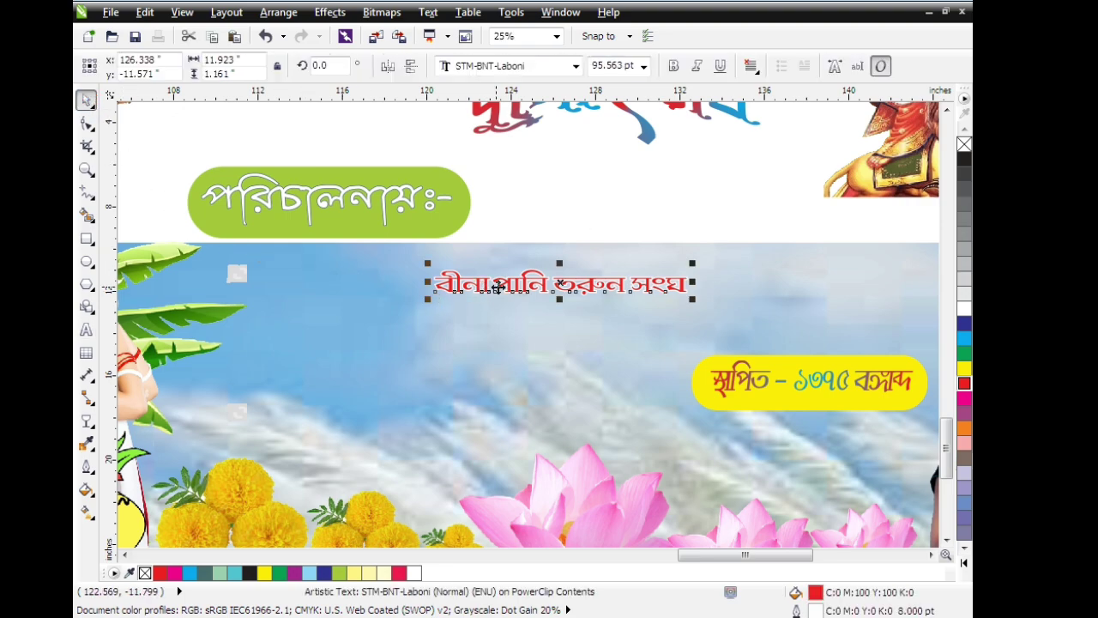
{"action": "left_click_drag", "start_coordinate": [590, 288], "coordinate": [520, 279]}
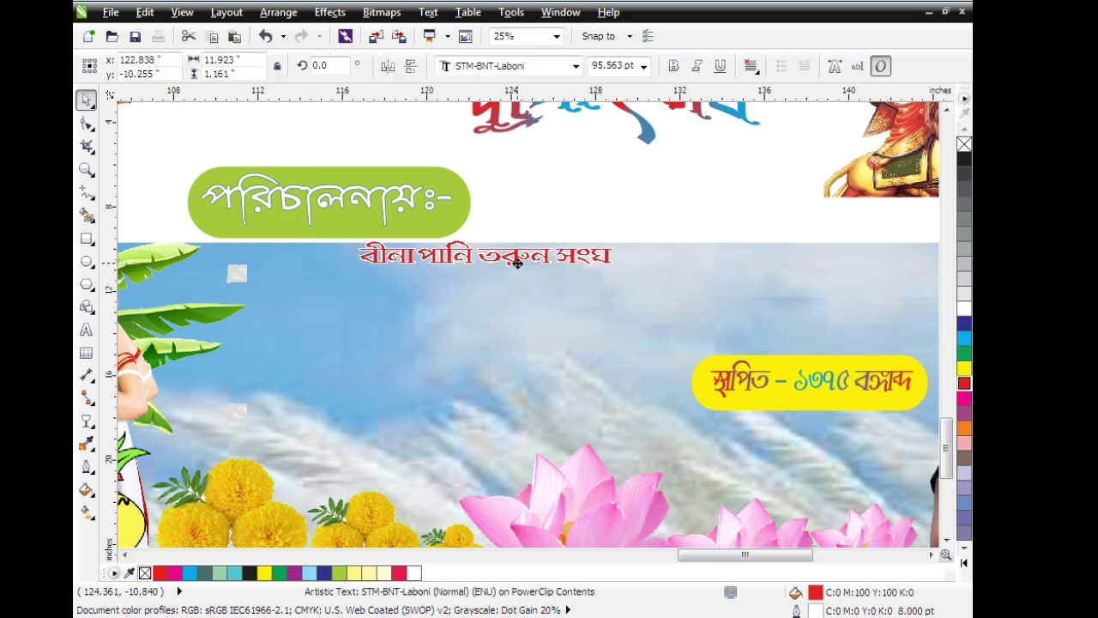
{"action": "left_click_drag", "start_coordinate": [617, 270], "coordinate": [677, 314]}
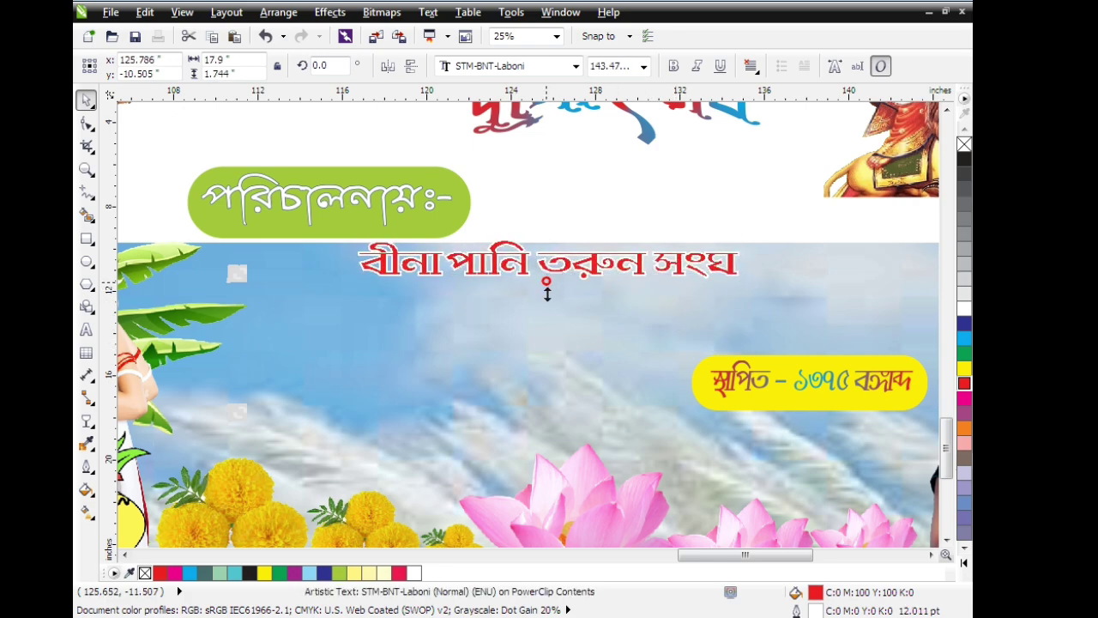
{"action": "mouse_move", "coordinate": [547, 277]}
{"action": "left_mouse_down"}
{"action": "mouse_move", "coordinate": [546, 296]}
{"action": "mouse_move", "coordinate": [541, 283]}
{"action": "left_mouse_up"}
Select all characters of the organiser name for editing.
{"action": "left_click", "coordinate": [86, 329]}
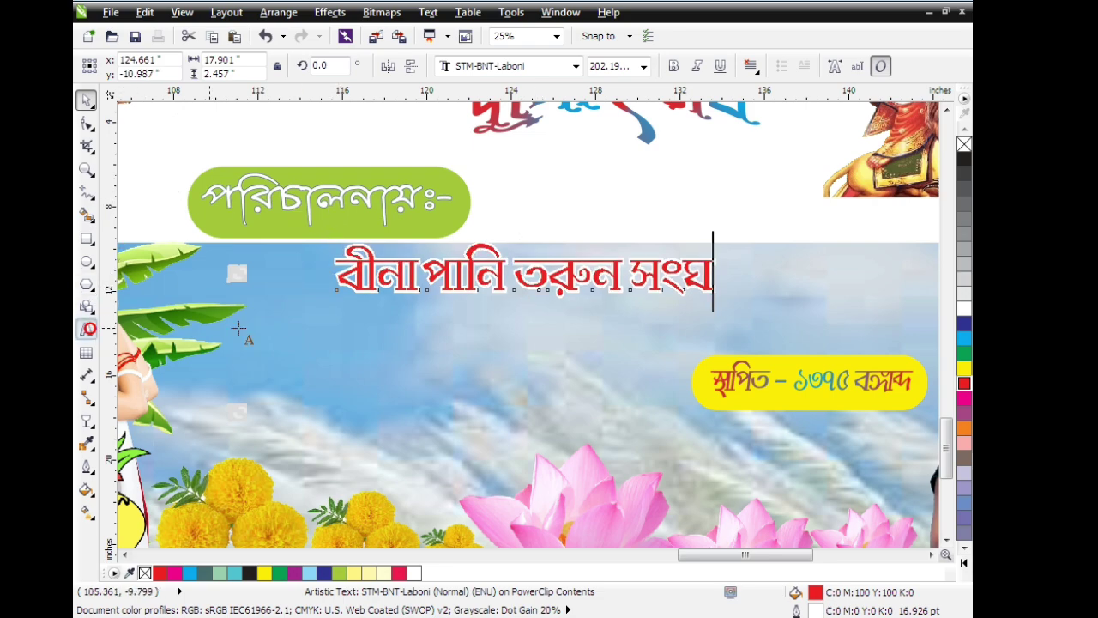
{"action": "left_click", "coordinate": [528, 258]}
{"action": "key", "text": "ctrl+a"}
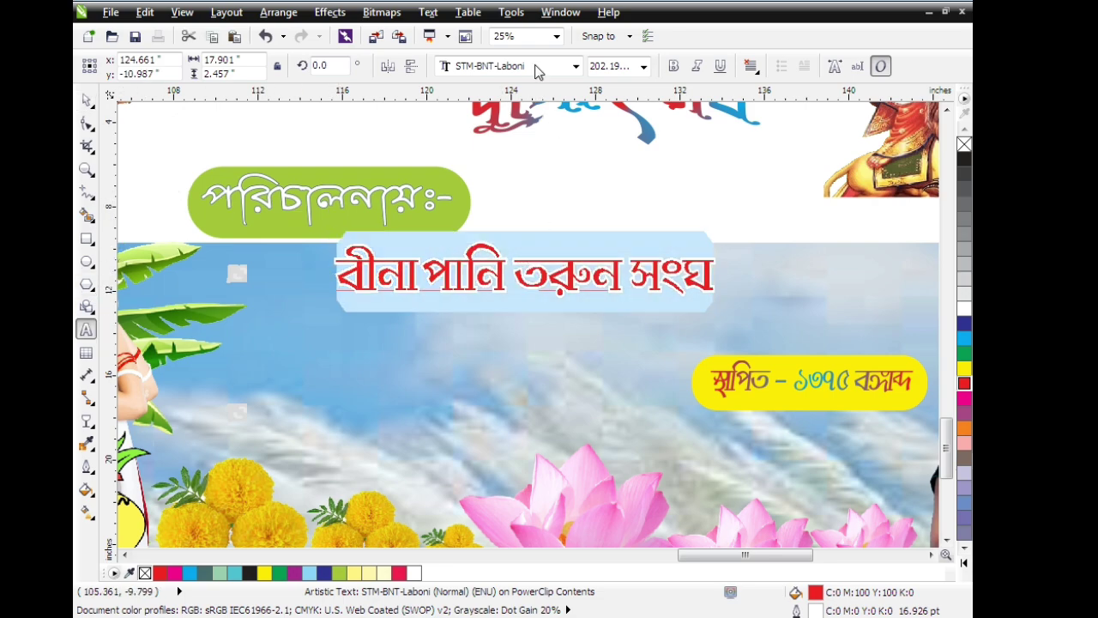
Try STM-BNT-Iman, then settle on STM-BNT-Kankana for the organiser name.
{"action": "left_click", "coordinate": [576, 69]}
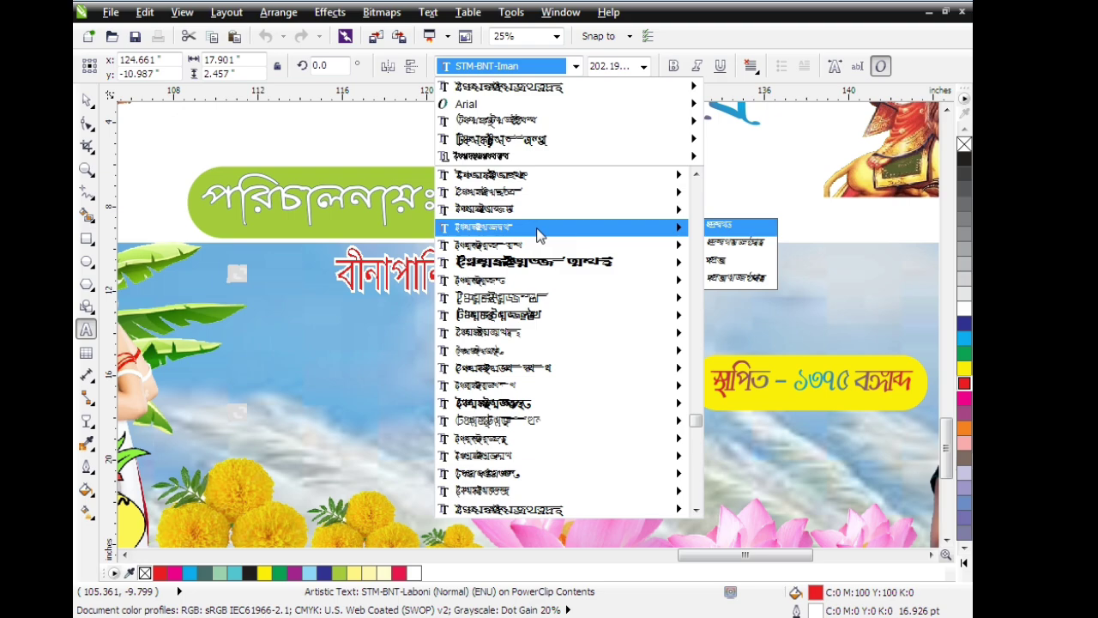
{"action": "left_click", "coordinate": [539, 229]}
{"action": "left_click", "coordinate": [574, 67]}
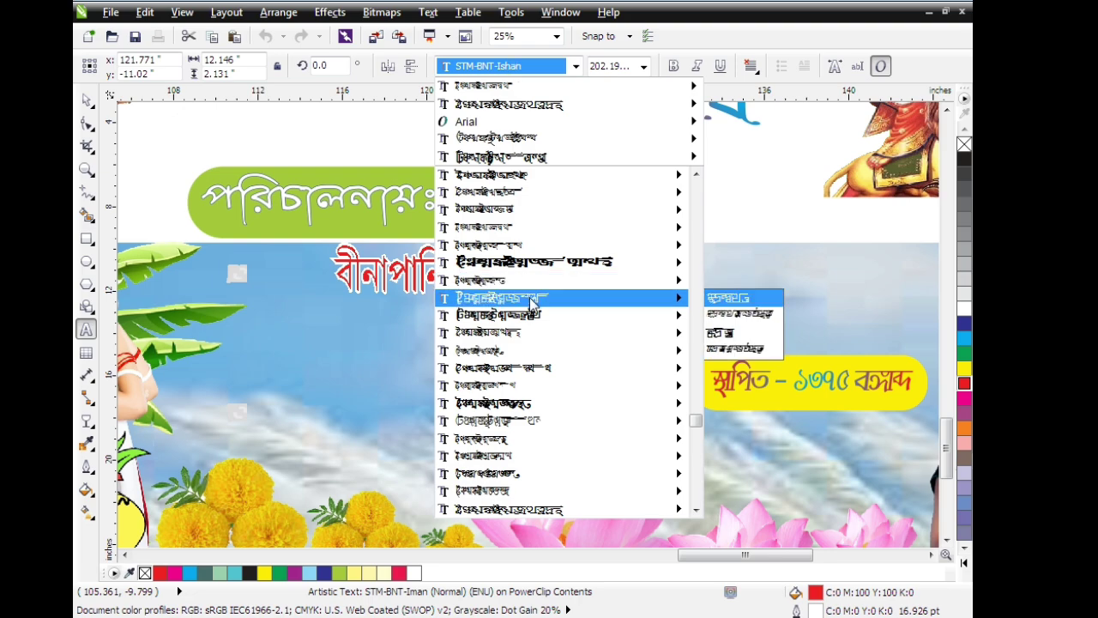
{"action": "left_click", "coordinate": [520, 369]}
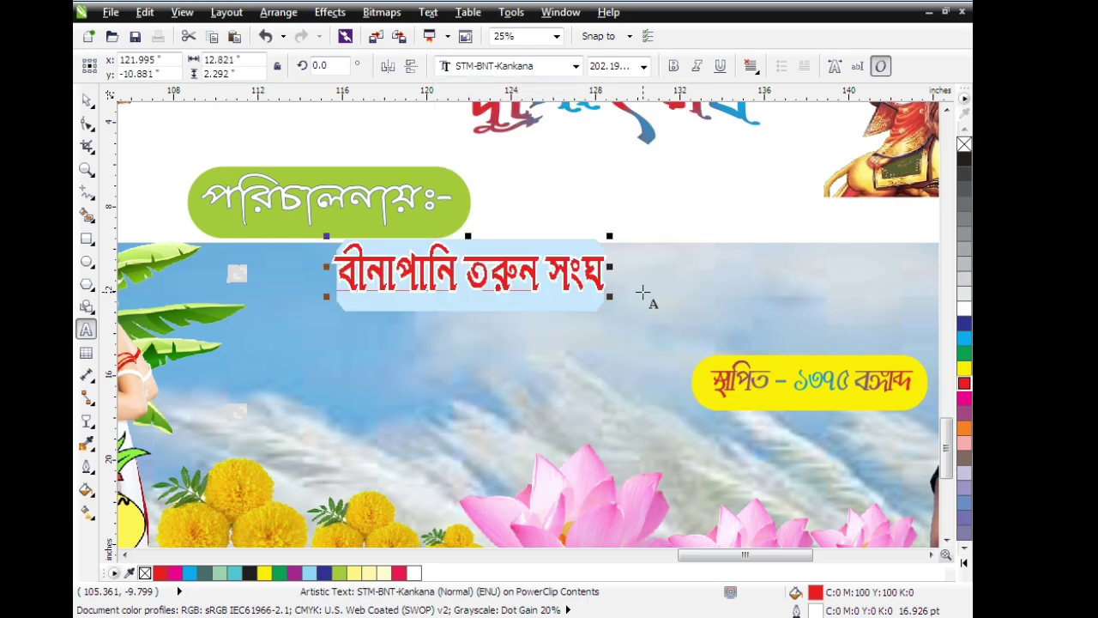
{"action": "left_click_drag", "start_coordinate": [663, 312], "coordinate": [694, 318]}
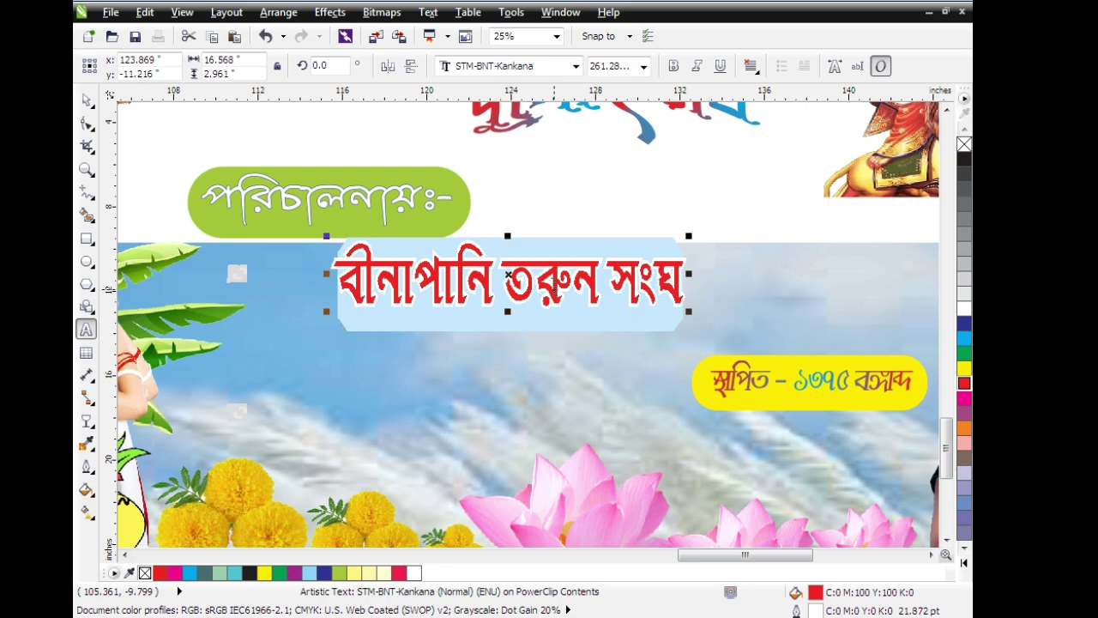
{"action": "left_click", "coordinate": [86, 99]}
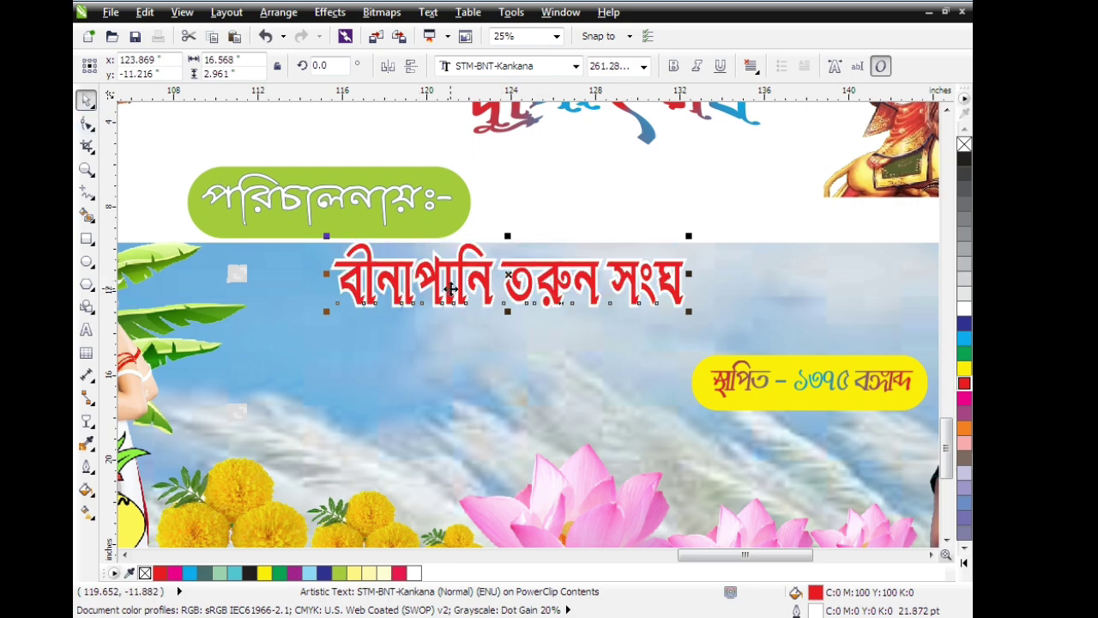
{"action": "left_click_drag", "start_coordinate": [451, 290], "coordinate": [451, 270]}
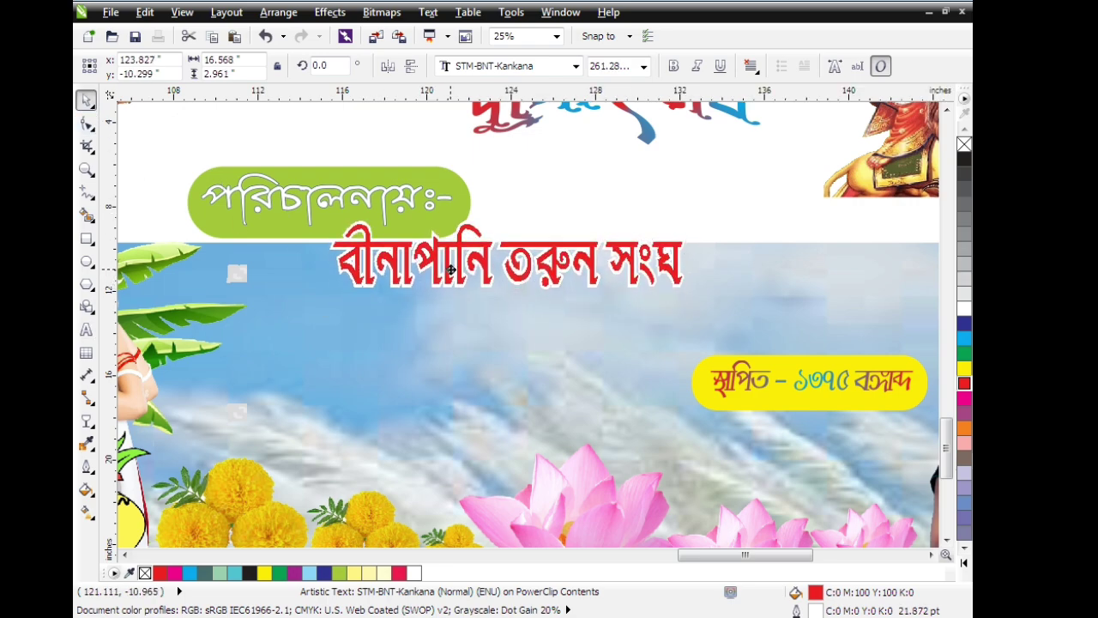
{"action": "left_click", "coordinate": [486, 333]}
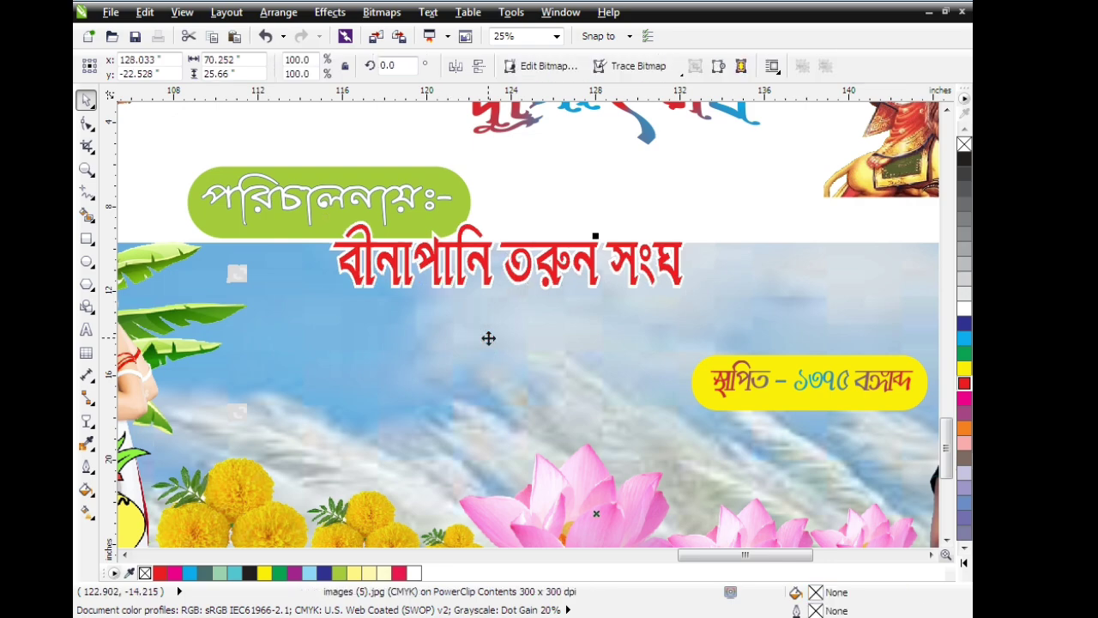
{"action": "scroll", "coordinate": [488, 338], "scroll_direction": "down", "scroll_amount": 1}
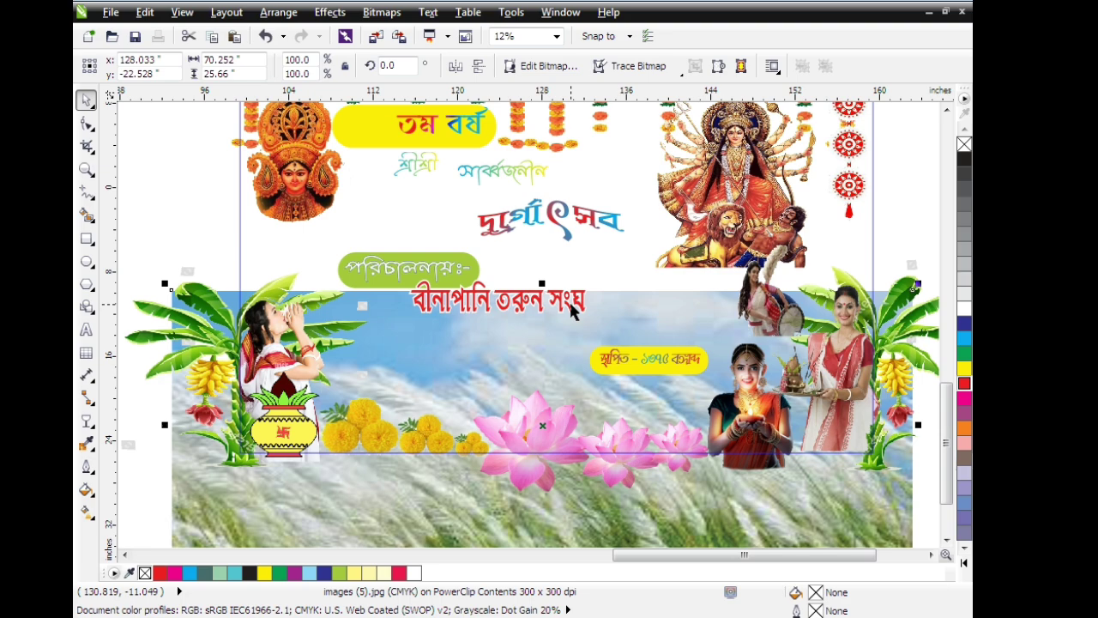
{"action": "scroll", "coordinate": [572, 310], "scroll_direction": "up", "scroll_amount": 1}
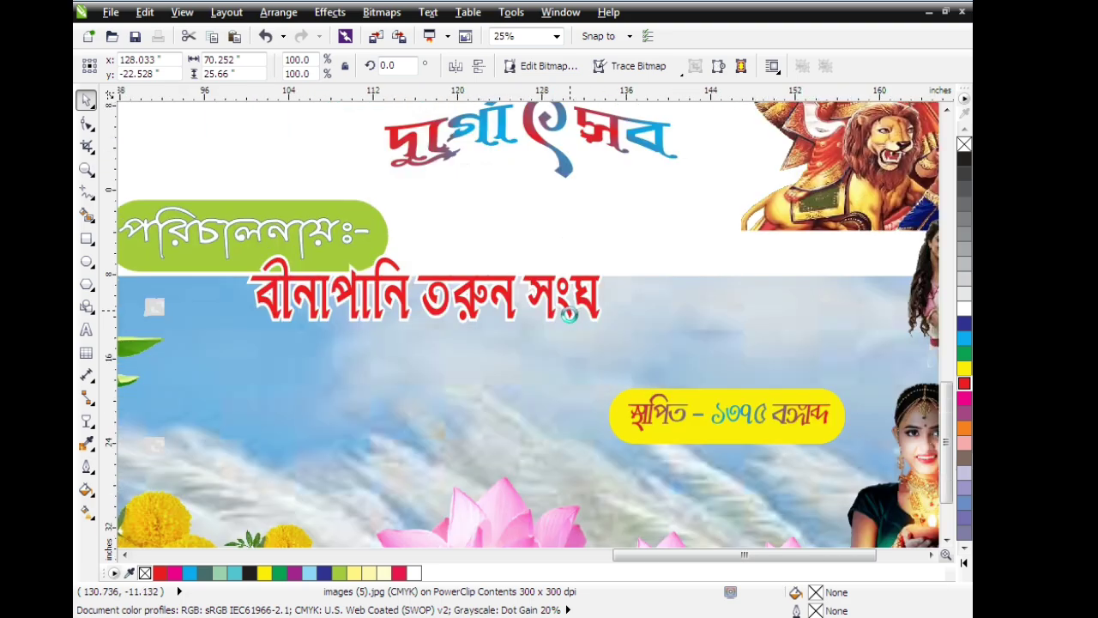
{"action": "scroll", "coordinate": [570, 313], "scroll_direction": "down", "scroll_amount": 1}
Paste the venue line স্থানঃ- দুর্গাপূজার মেলার নতুন মাঠ in STM-BNT-Iman, enlarged to about 182 pt.
{"action": "left_click", "coordinate": [85, 329]}
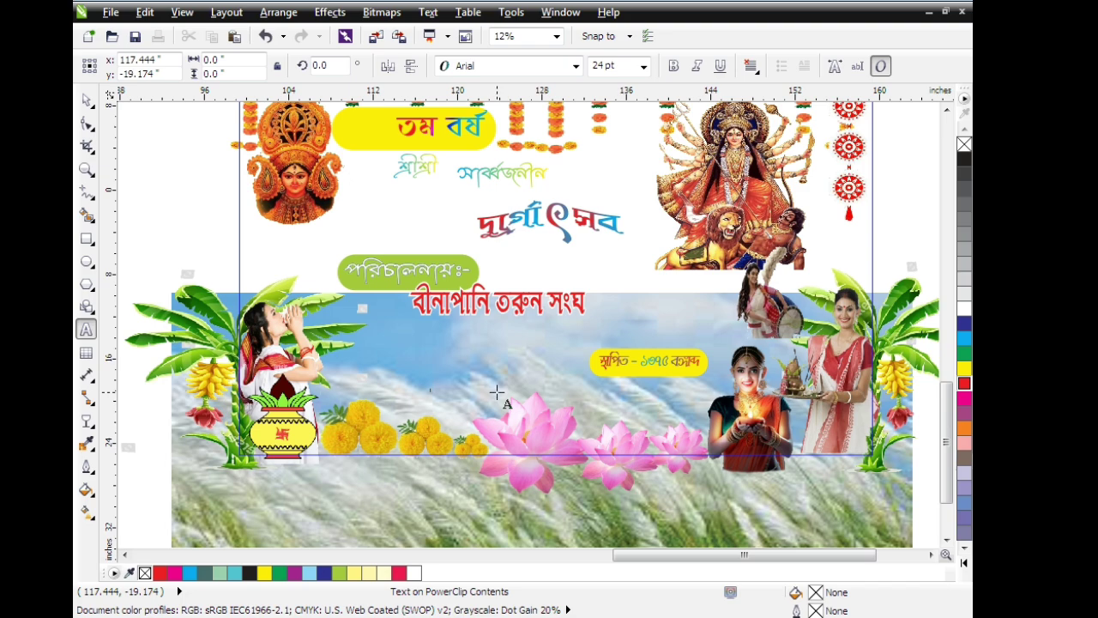
{"action": "type", "text": "a"}
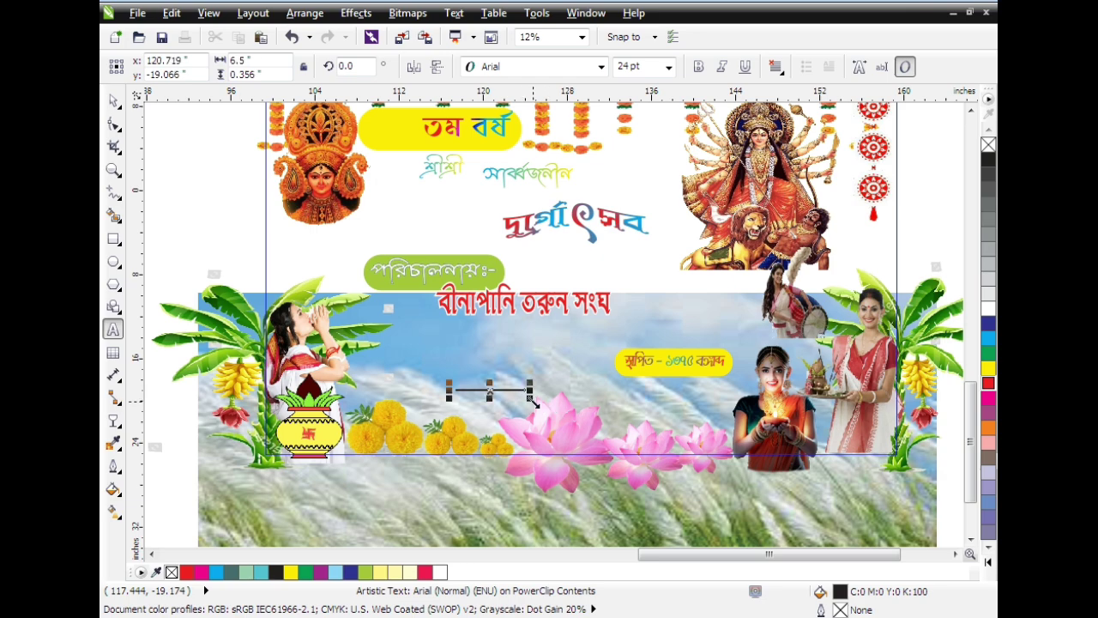
{"action": "key", "text": "ctrl+v"}
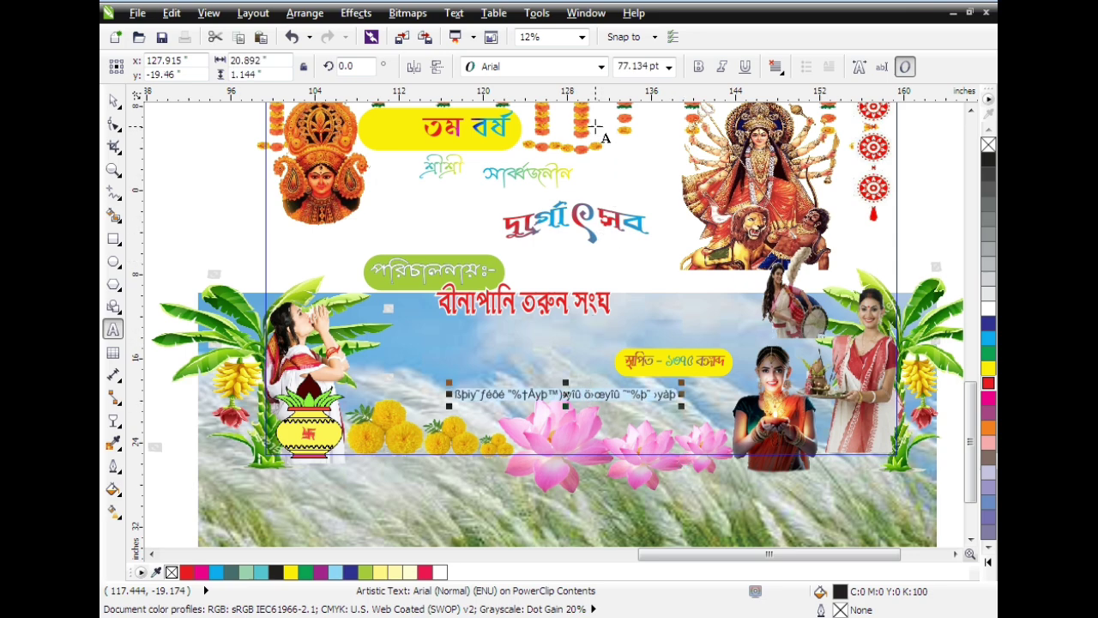
{"action": "left_click", "coordinate": [602, 67]}
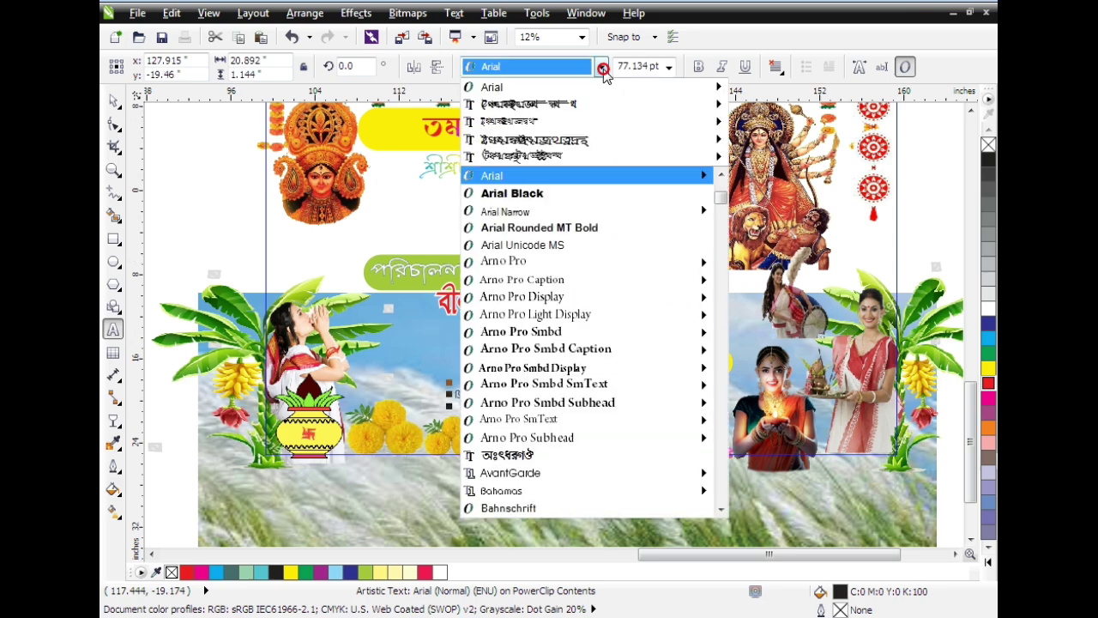
{"action": "left_click", "coordinate": [602, 125]}
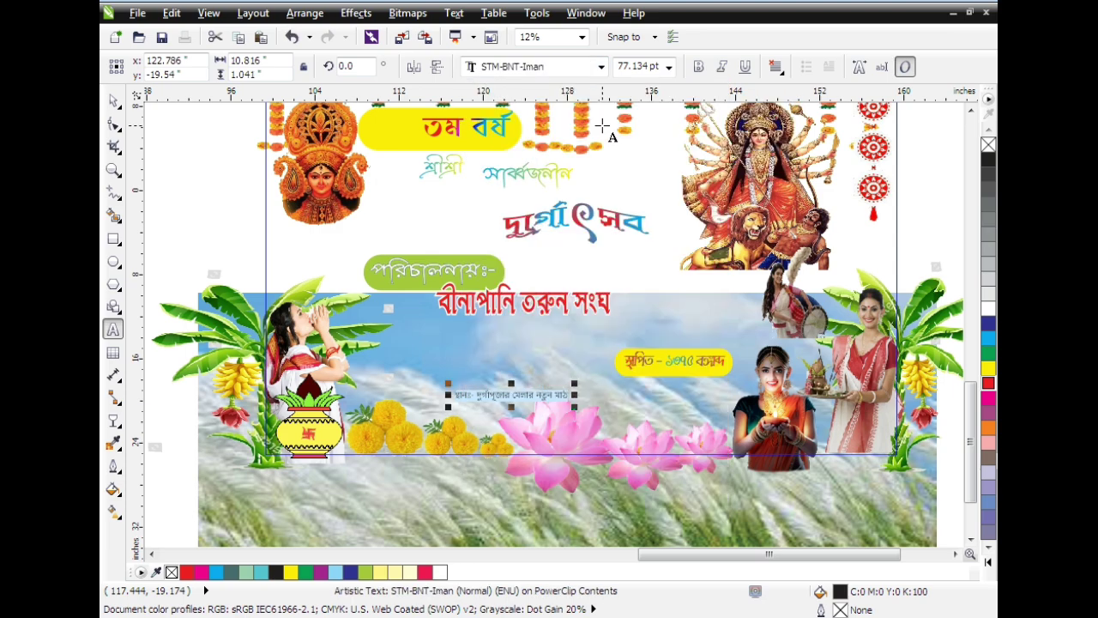
{"action": "left_click_drag", "start_coordinate": [574, 406], "coordinate": [727, 422]}
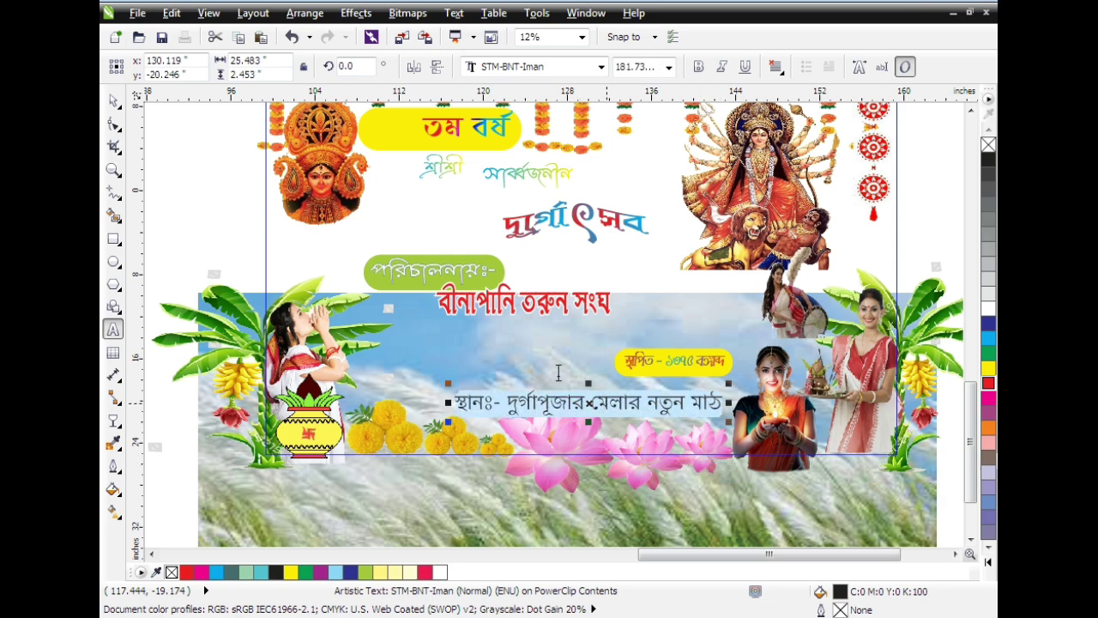
Move the venue line up onto the sky below the club name and select its text.
{"action": "left_click", "coordinate": [112, 100]}
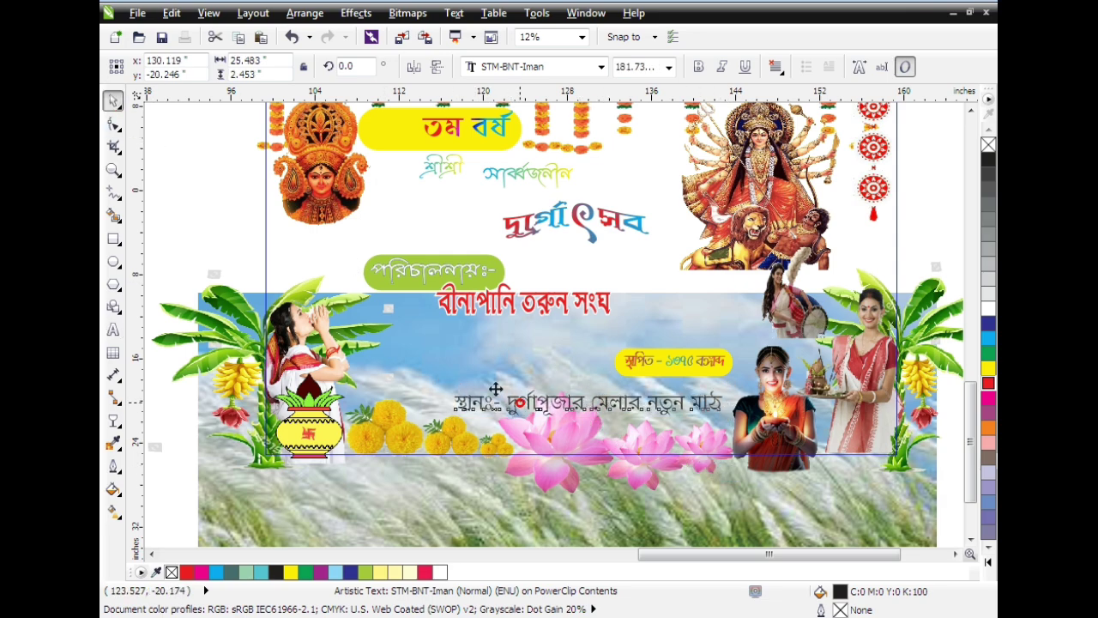
{"action": "left_click_drag", "start_coordinate": [495, 389], "coordinate": [445, 343]}
{"action": "left_click", "coordinate": [117, 333]}
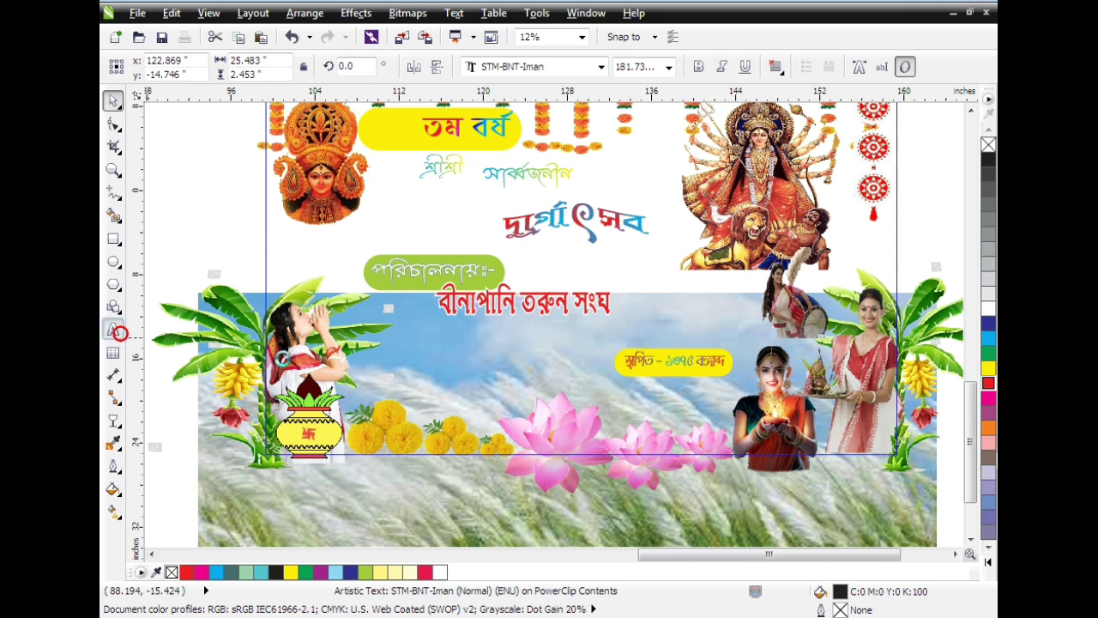
{"action": "left_click", "coordinate": [449, 343]}
{"action": "key", "text": "ctrl+a"}
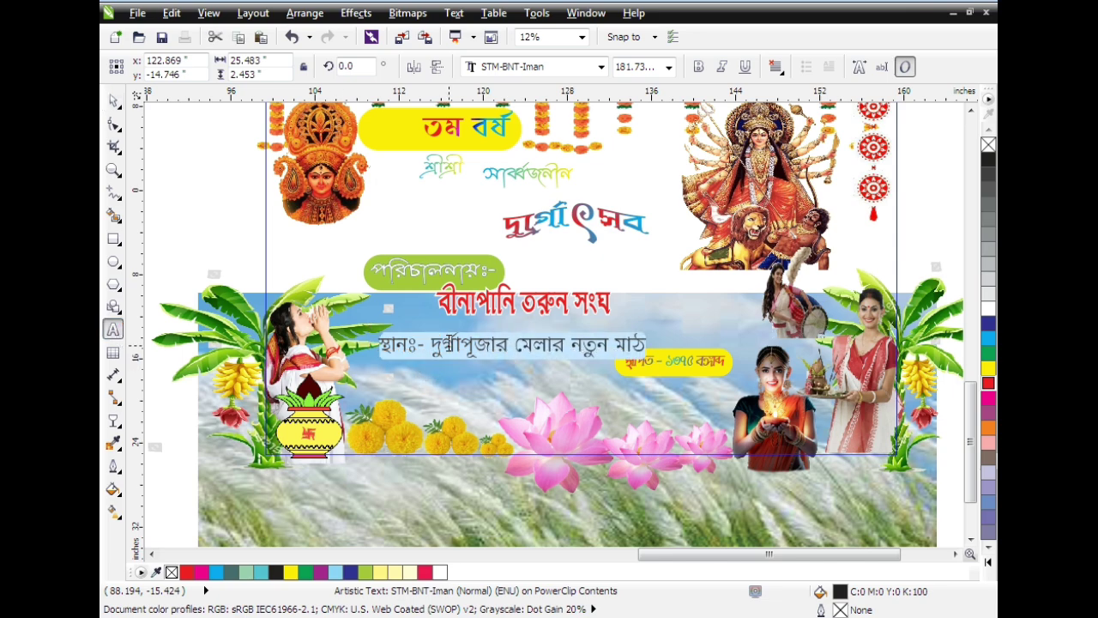
Try STM-BNT-Dipti and STM-BNT-Ishita fonts on the venue line and enlarge it.
{"action": "left_click", "coordinate": [601, 66]}
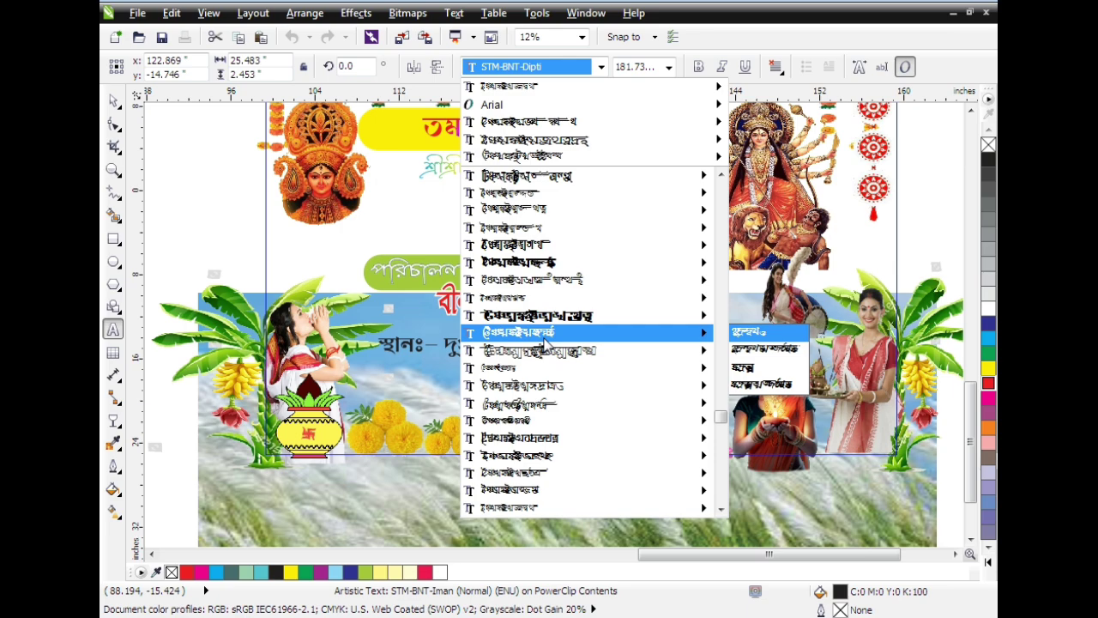
{"action": "left_click", "coordinate": [544, 336]}
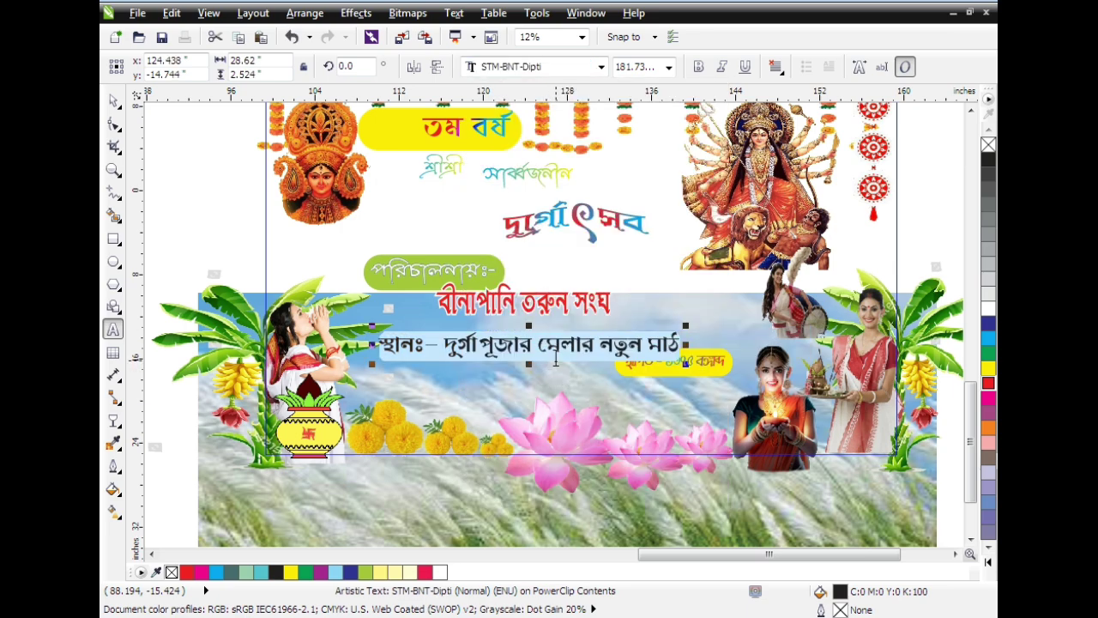
{"action": "left_click", "coordinate": [601, 66]}
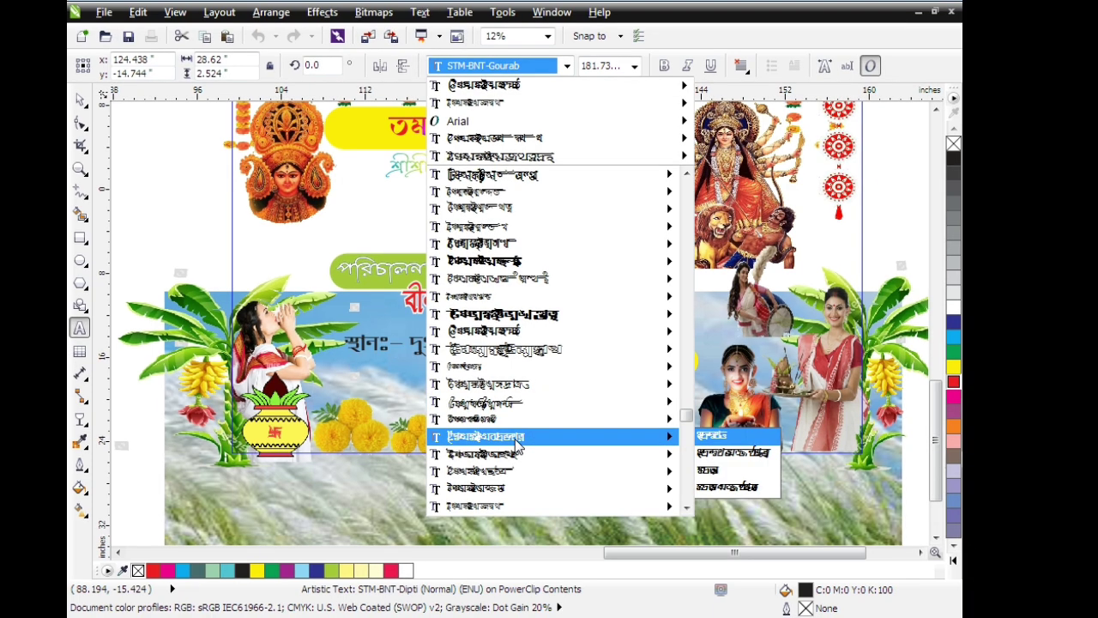
{"action": "scroll", "coordinate": [515, 454], "scroll_direction": "down", "scroll_amount": 1}
{"action": "scroll", "coordinate": [514, 459], "scroll_direction": "down", "scroll_amount": 2}
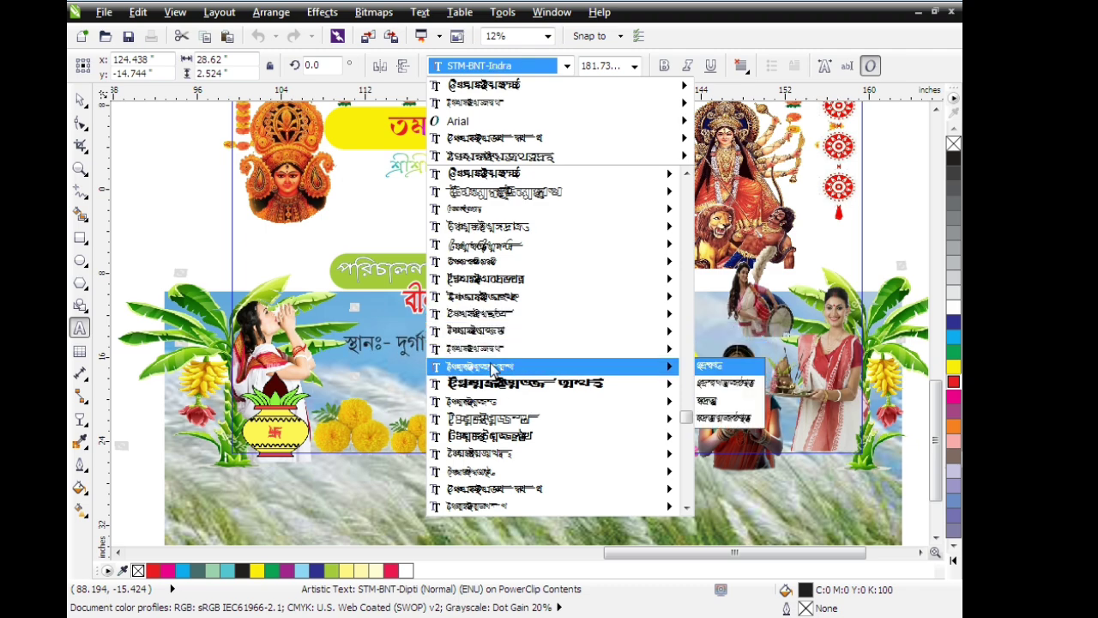
{"action": "left_click", "coordinate": [474, 438]}
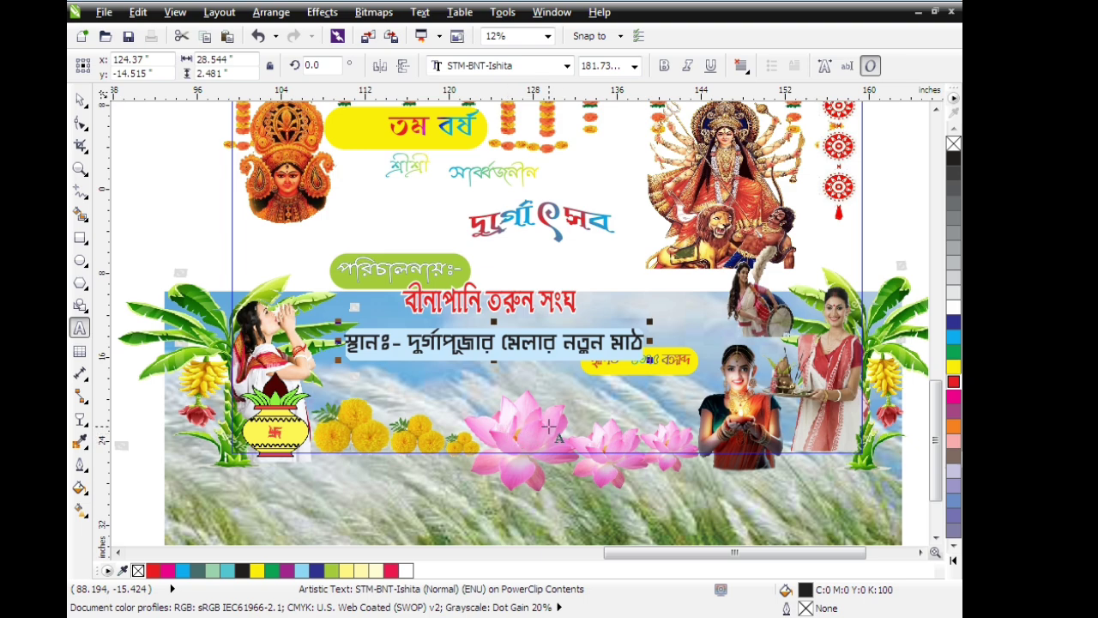
{"action": "left_click", "coordinate": [649, 362]}
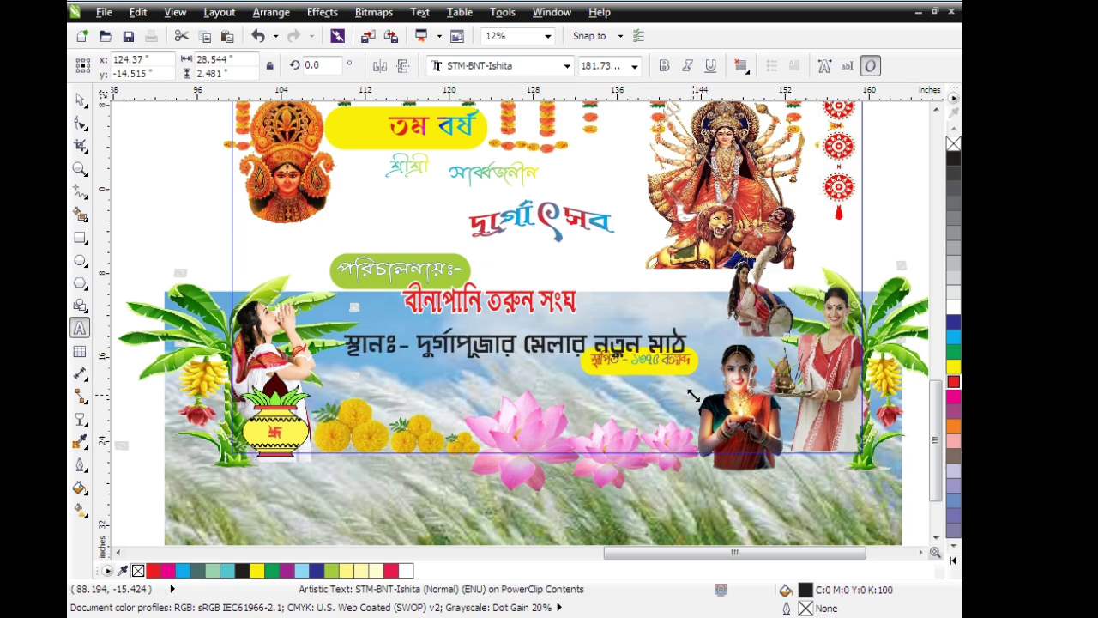
{"action": "left_click_drag", "start_coordinate": [693, 394], "coordinate": [684, 363]}
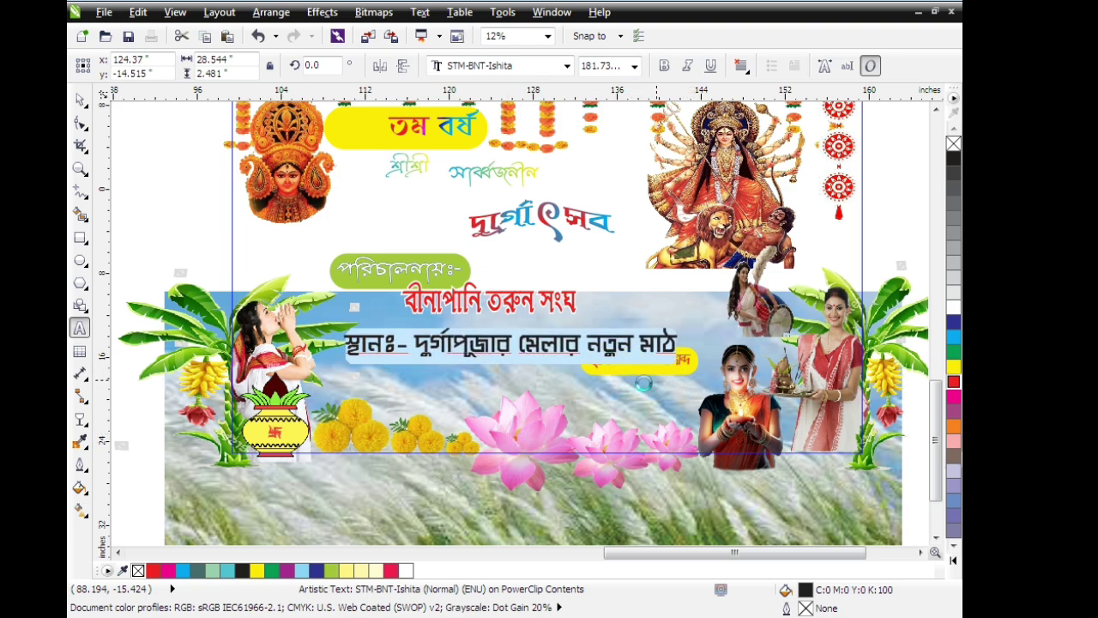
Switch the venue line to STM-BNT-Kripa and stretch it to about 244 pt.
{"action": "left_click", "coordinate": [568, 68]}
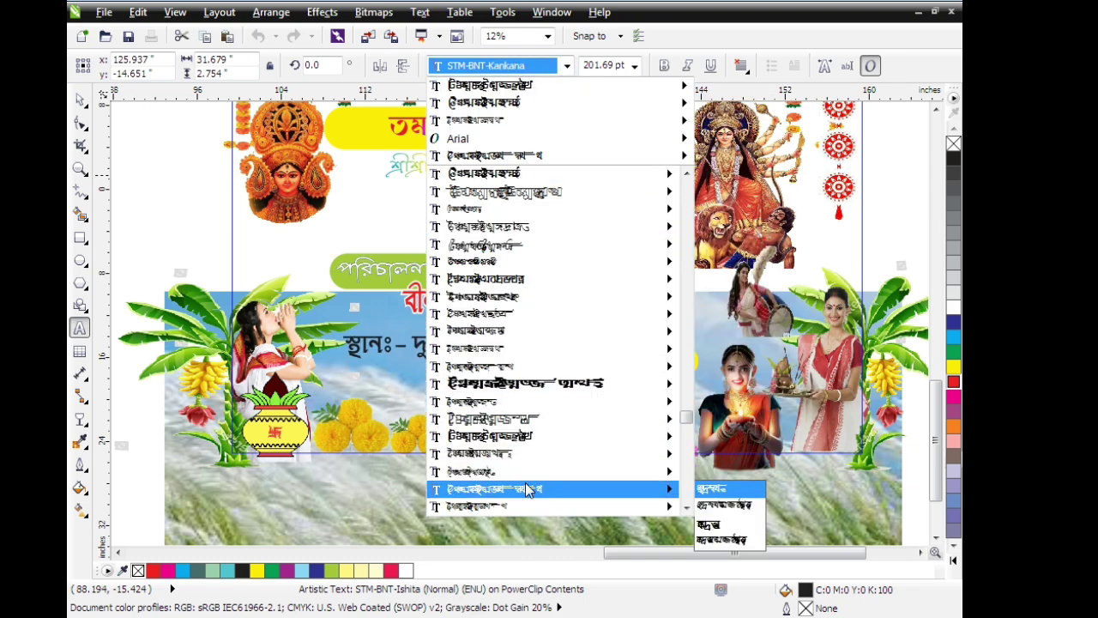
{"action": "scroll", "coordinate": [528, 489], "scroll_direction": "down", "scroll_amount": 3}
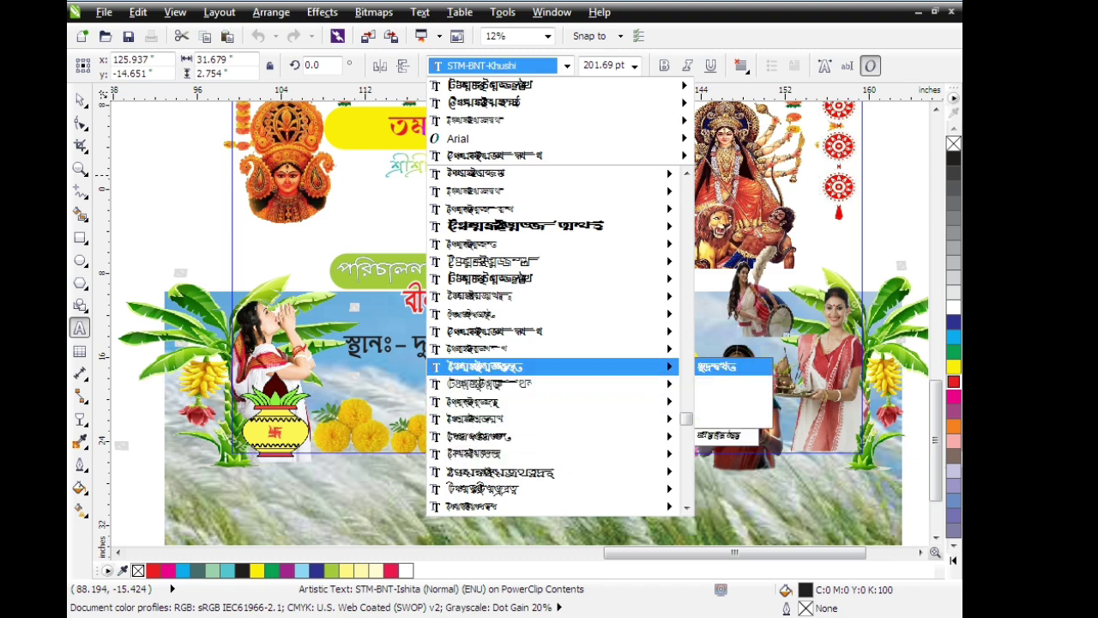
{"action": "left_click", "coordinate": [506, 421]}
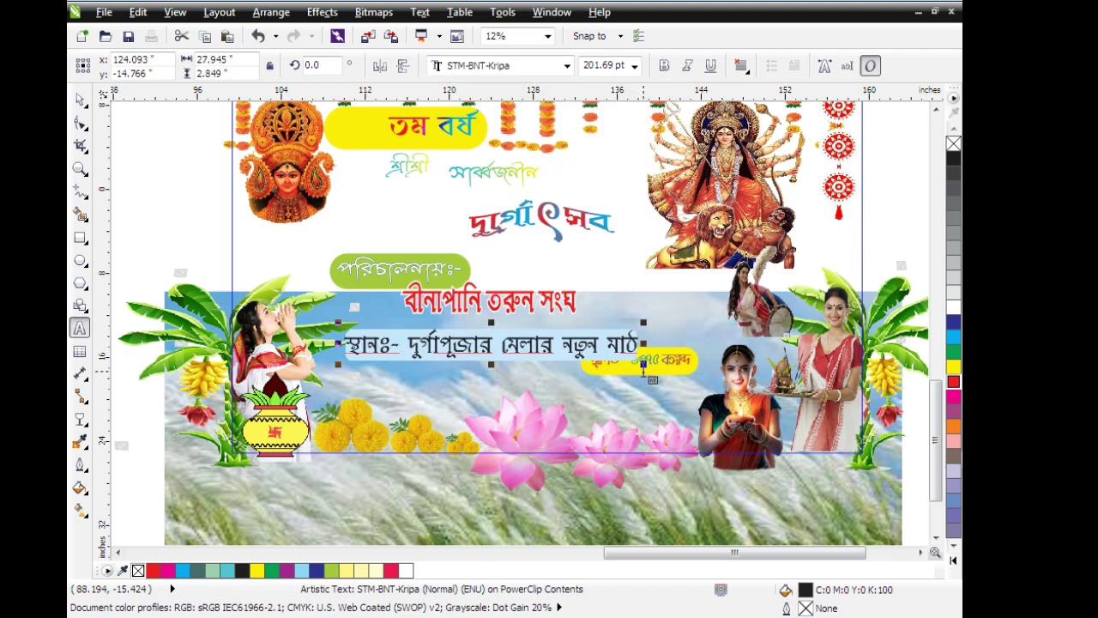
{"action": "left_click_drag", "start_coordinate": [644, 365], "coordinate": [704, 404]}
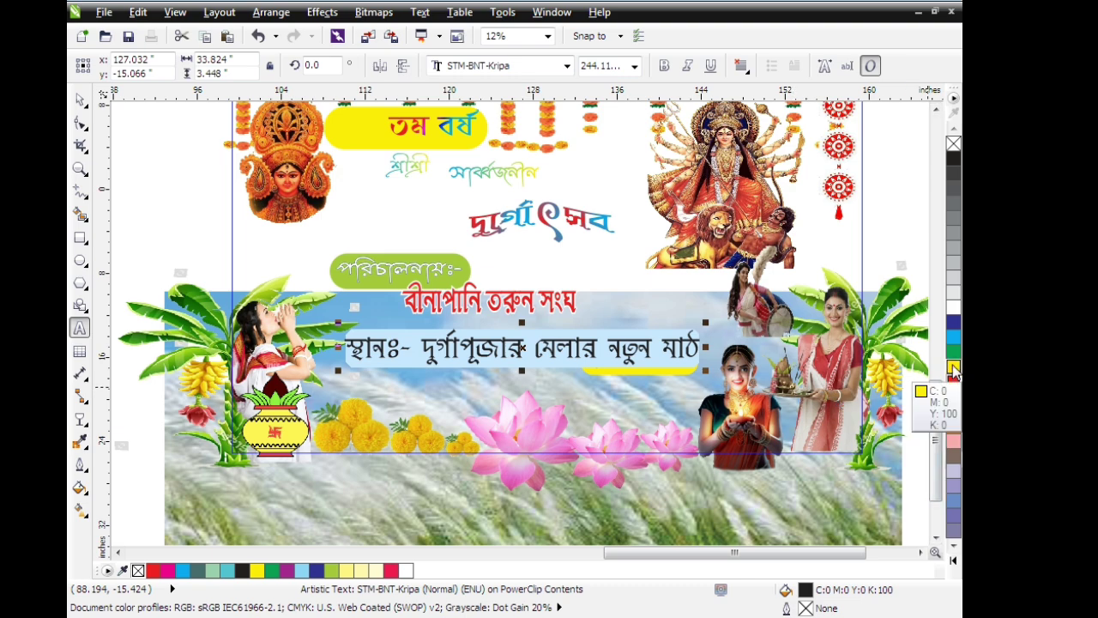
Give the venue text a 4 pt black outline with rounded ends, behind the fill, scaling with the text.
{"action": "left_click", "coordinate": [953, 369]}
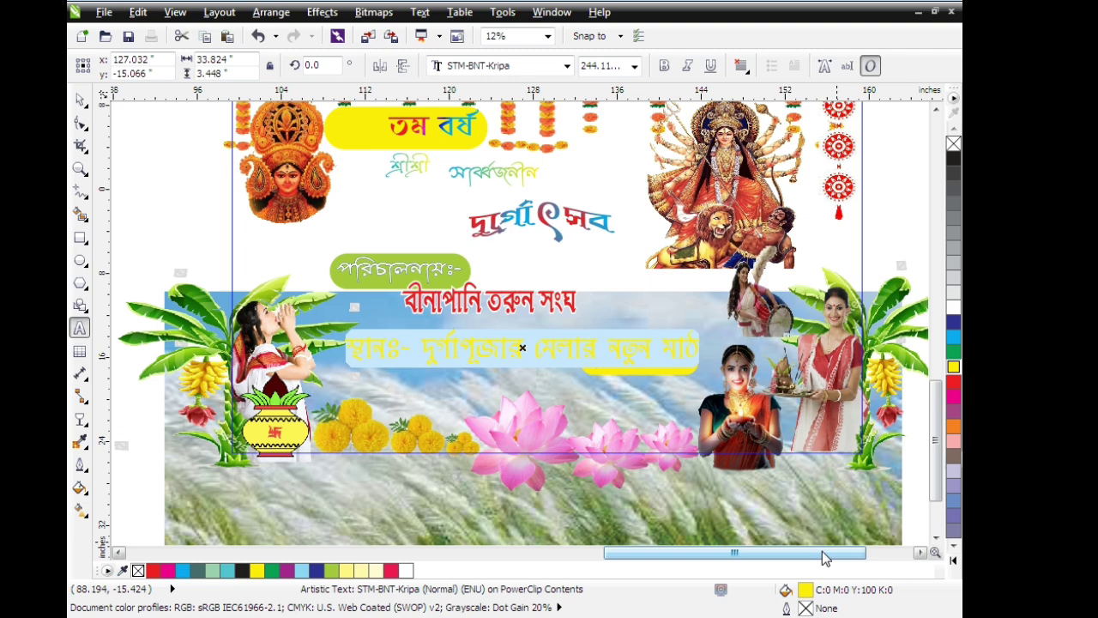
{"action": "double_click", "coordinate": [805, 607]}
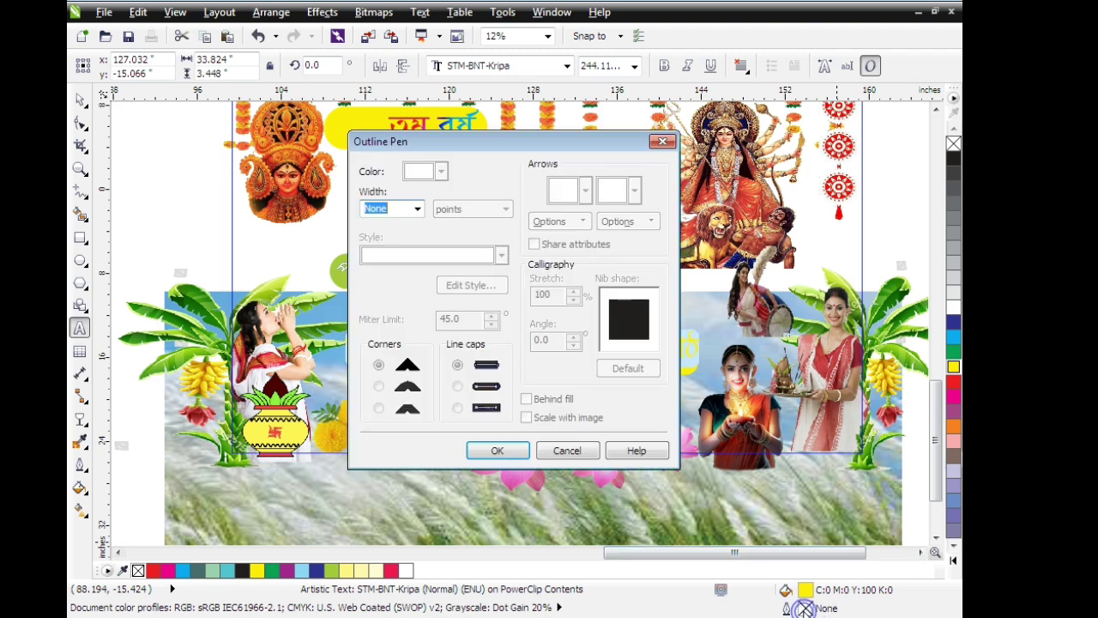
{"action": "left_click", "coordinate": [417, 210]}
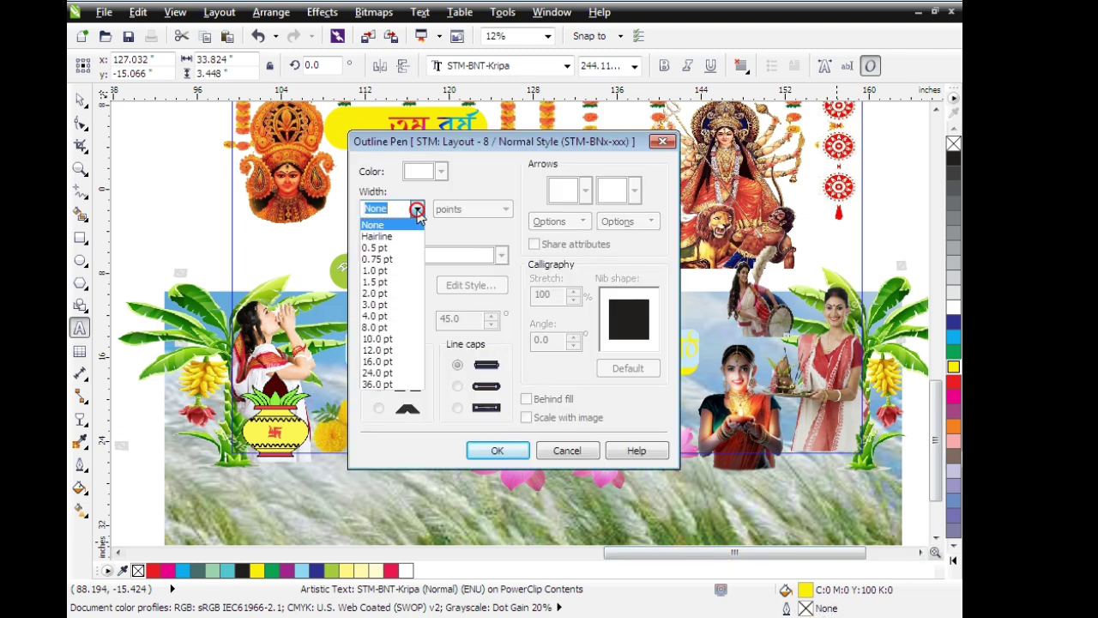
{"action": "left_click", "coordinate": [382, 316]}
{"action": "left_click", "coordinate": [440, 172]}
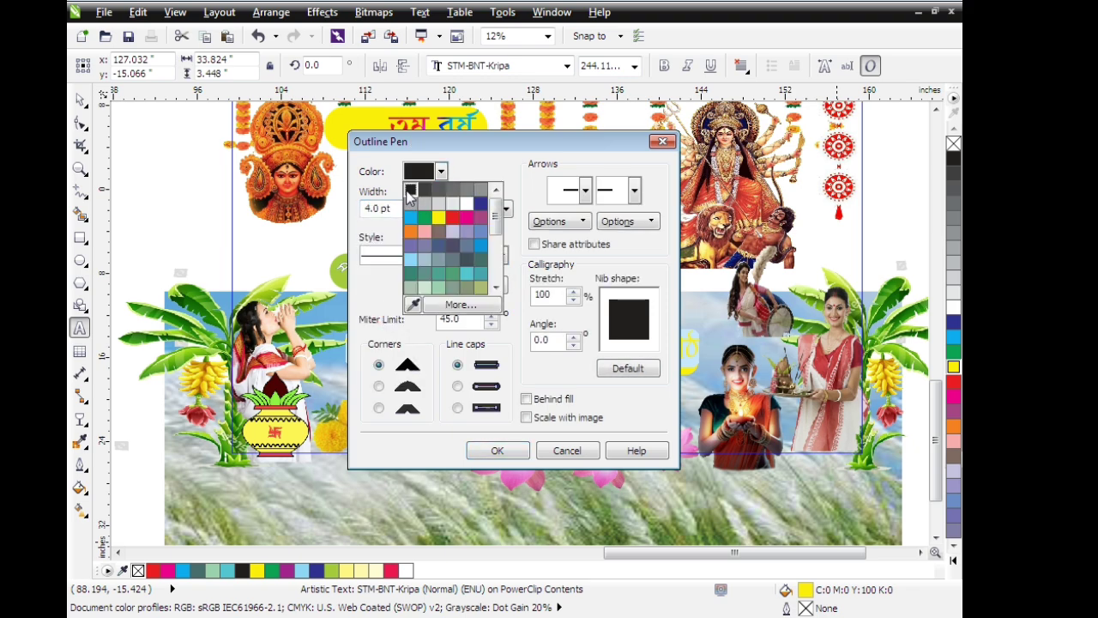
{"action": "left_click", "coordinate": [407, 193]}
{"action": "left_click", "coordinate": [457, 387]}
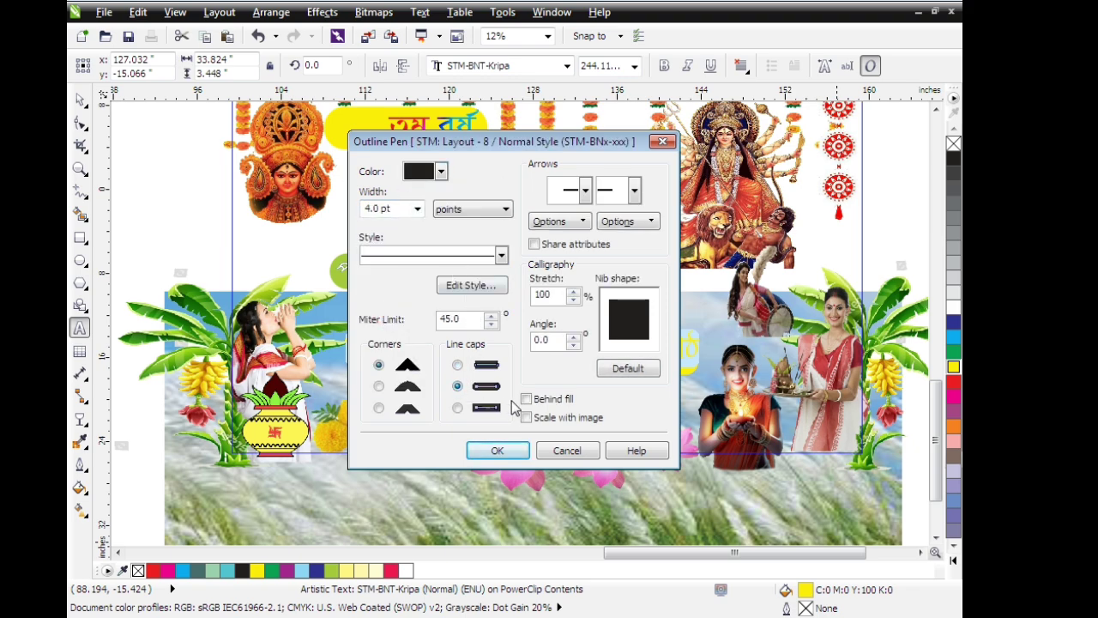
{"action": "left_click", "coordinate": [526, 399]}
{"action": "left_click", "coordinate": [526, 417]}
{"action": "left_click", "coordinate": [497, 450]}
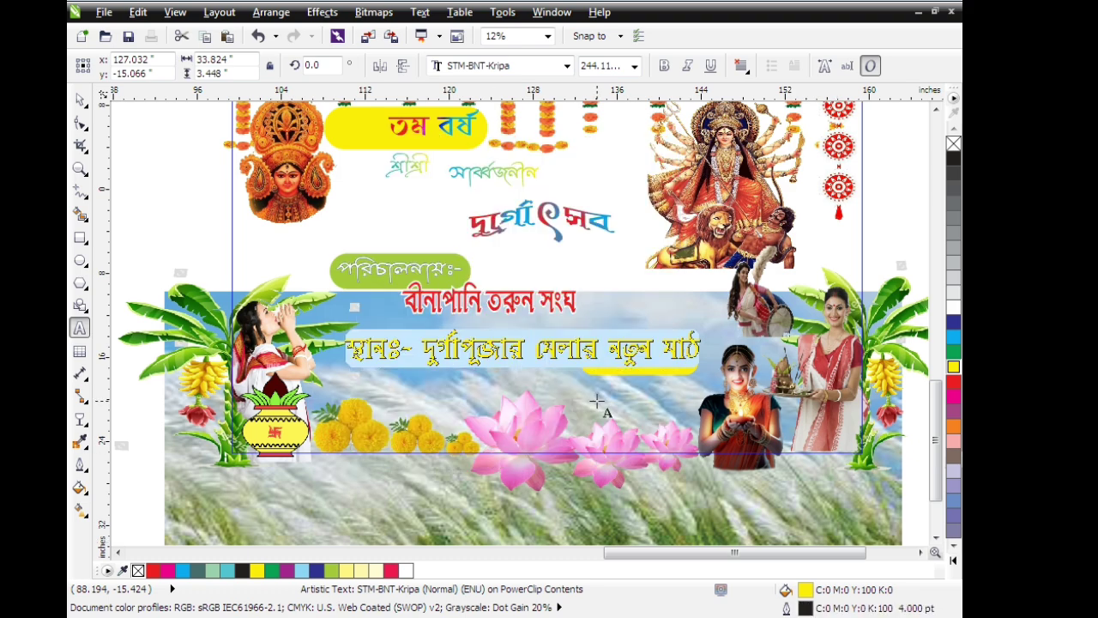
{"action": "left_click", "coordinate": [128, 220]}
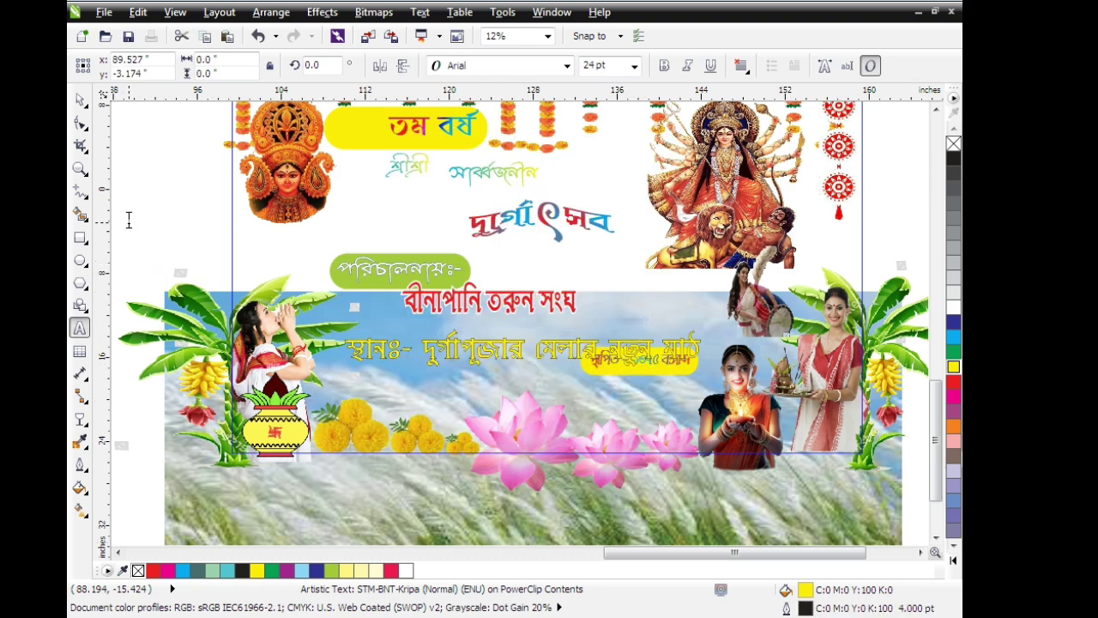
Apply a 12 pt outline to every character of the location line.
{"action": "left_click", "coordinate": [446, 355]}
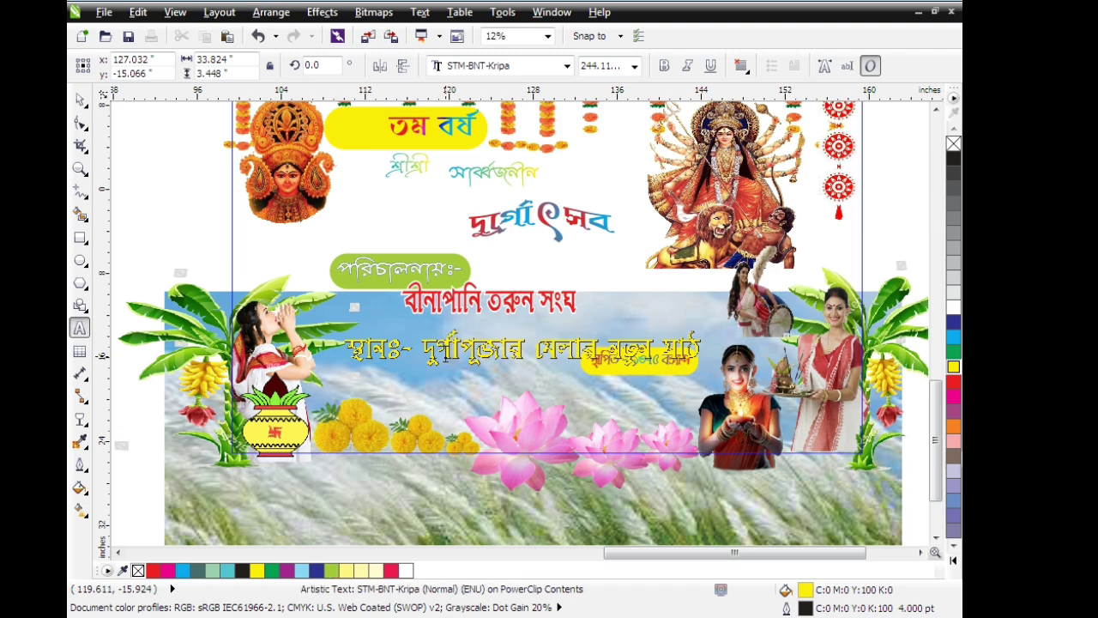
{"action": "key", "text": "ctrl+a"}
{"action": "double_click", "coordinate": [807, 608]}
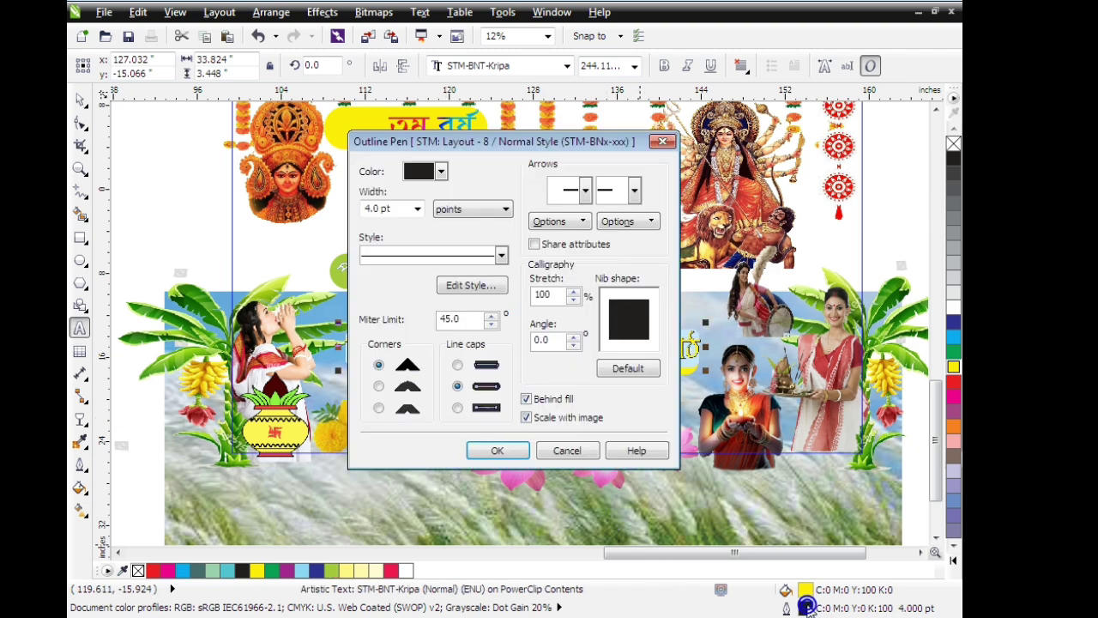
{"action": "left_click", "coordinate": [416, 208]}
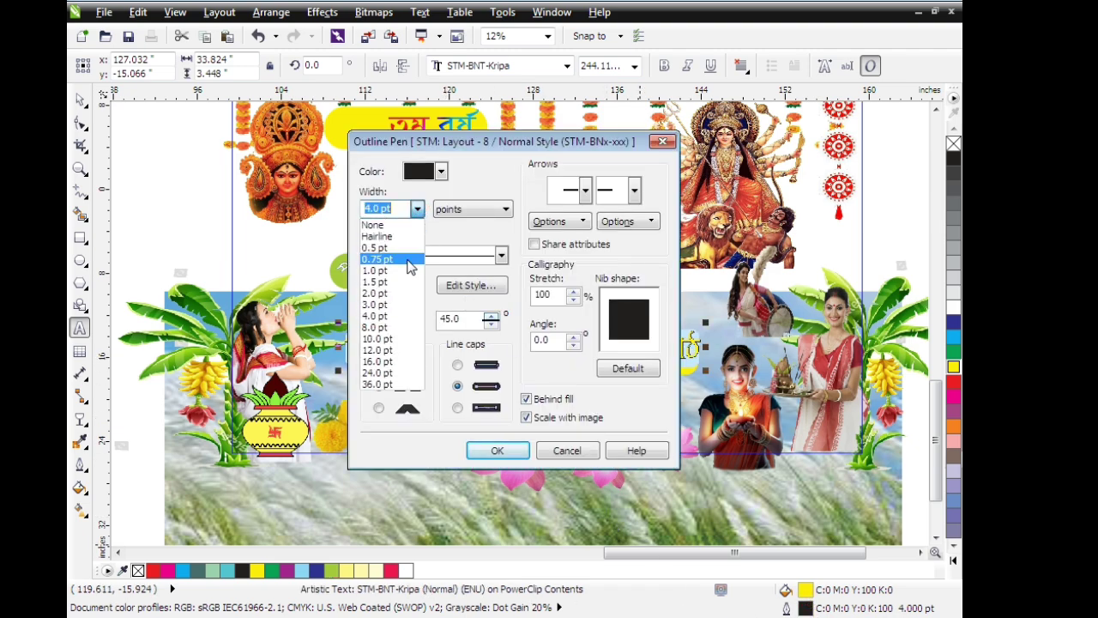
{"action": "left_click", "coordinate": [385, 351]}
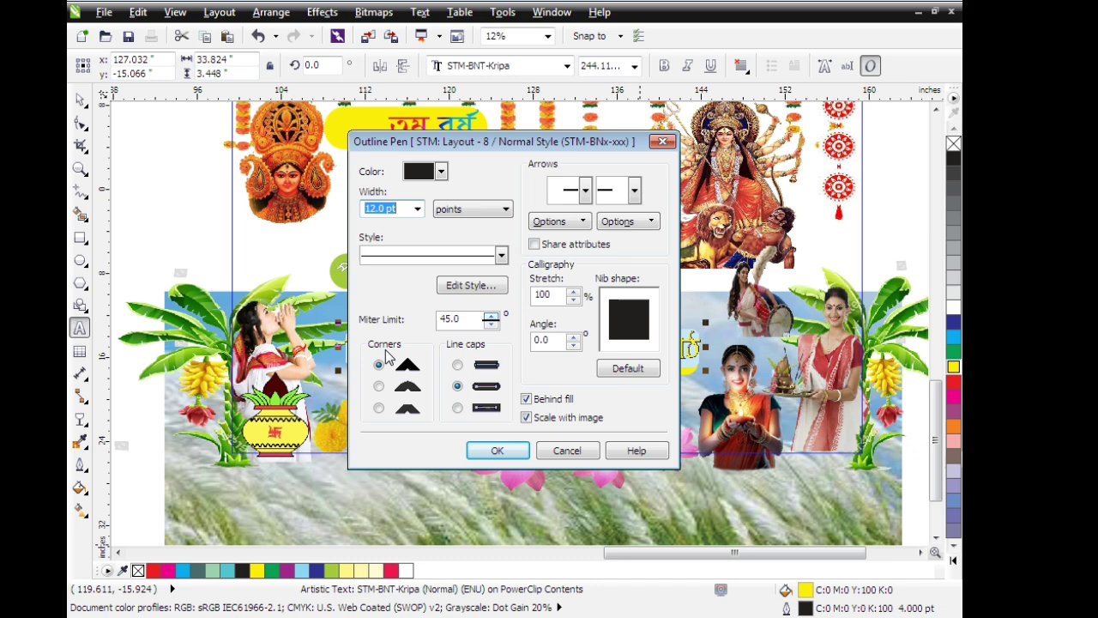
{"action": "left_click", "coordinate": [506, 451]}
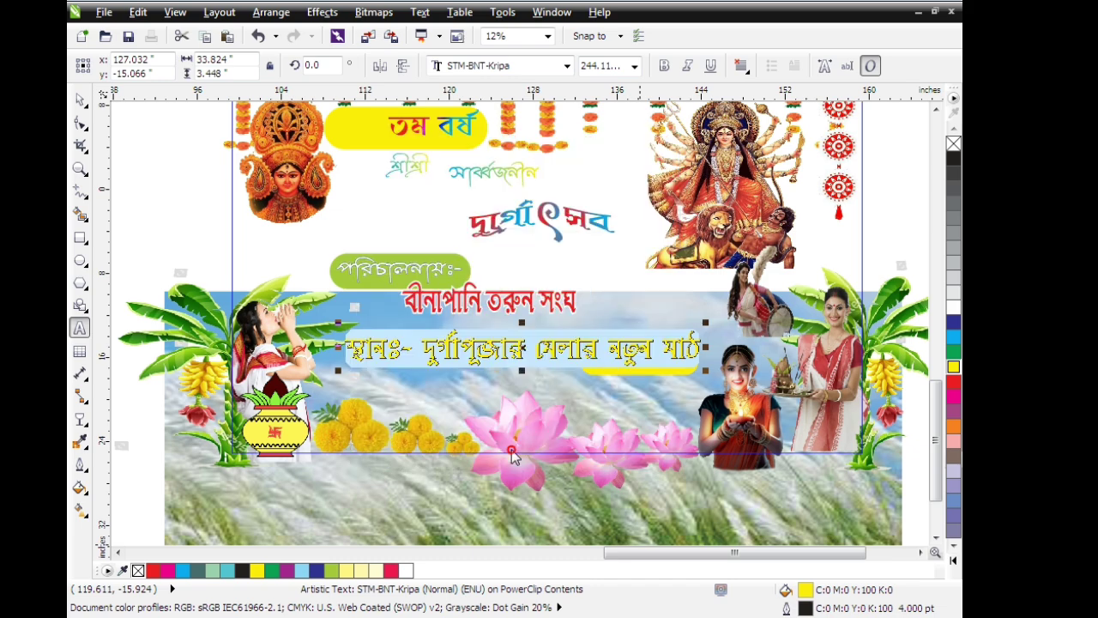
{"action": "left_click", "coordinate": [192, 201]}
Drag the location text line down so it sits below the small yellow label.
{"action": "scroll", "coordinate": [627, 371], "scroll_direction": "up", "scroll_amount": 2}
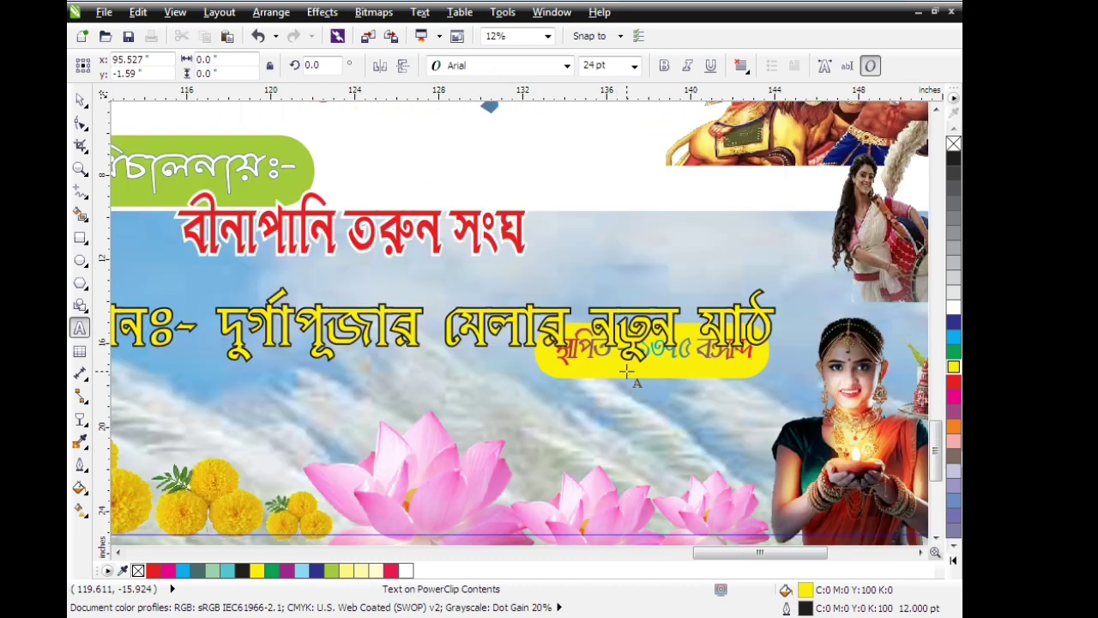
{"action": "scroll", "coordinate": [626, 371], "scroll_direction": "down", "scroll_amount": 2}
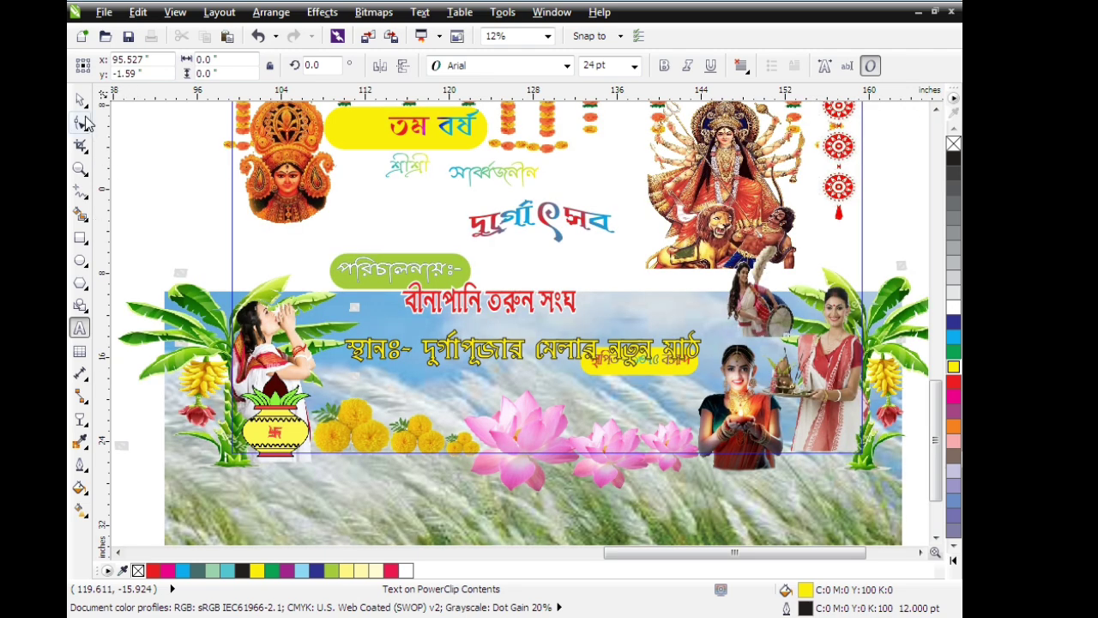
{"action": "left_click", "coordinate": [79, 99]}
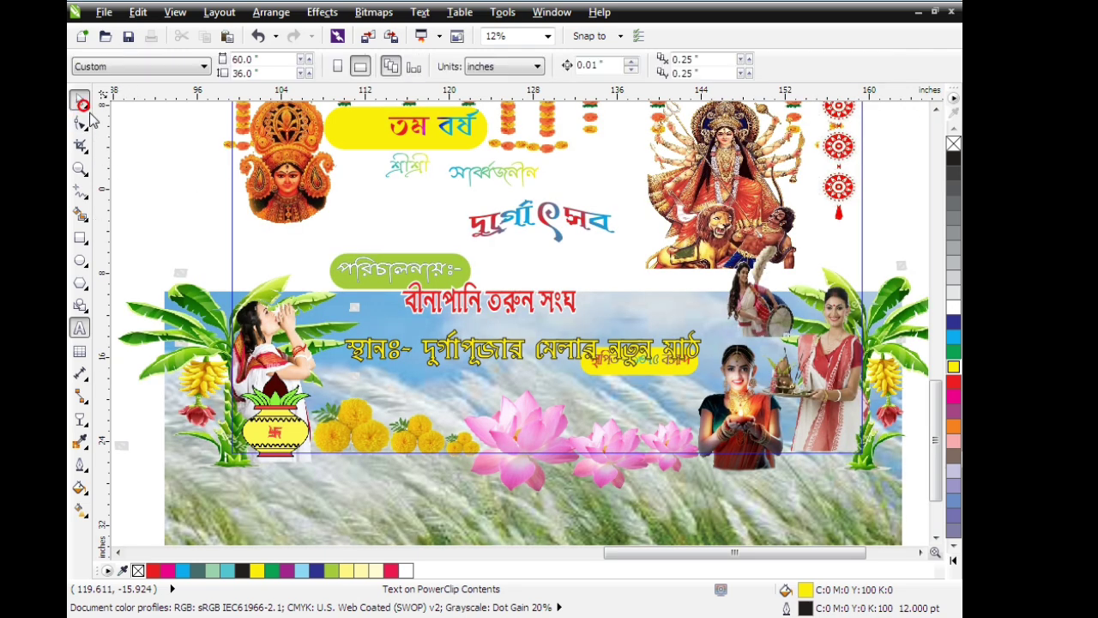
{"action": "left_click", "coordinate": [450, 360]}
{"action": "left_click", "coordinate": [467, 391]}
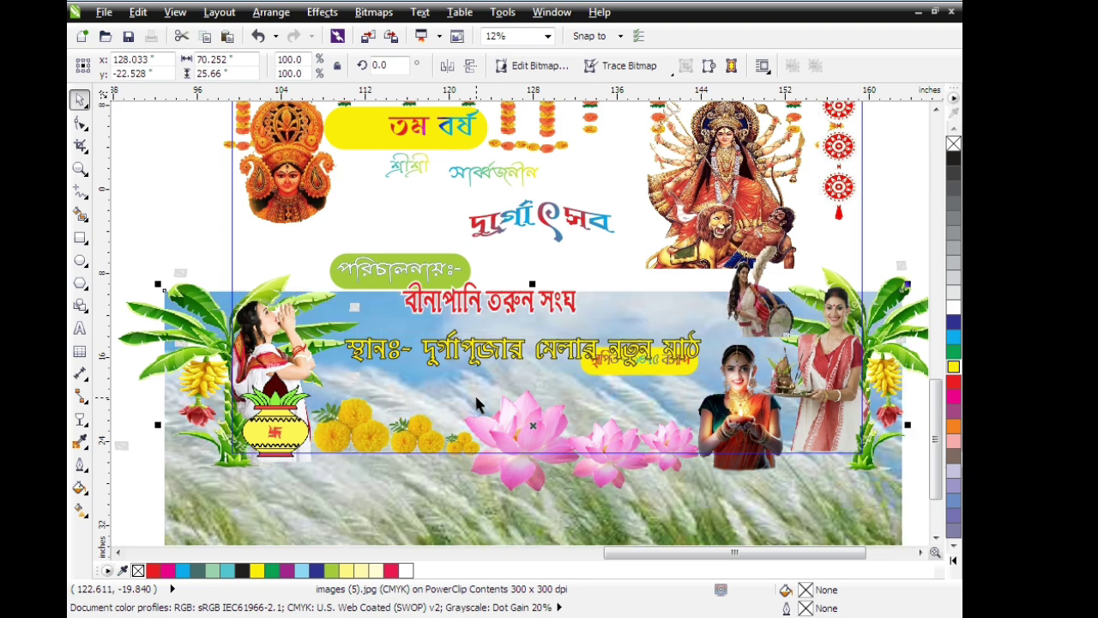
{"action": "left_click", "coordinate": [452, 365]}
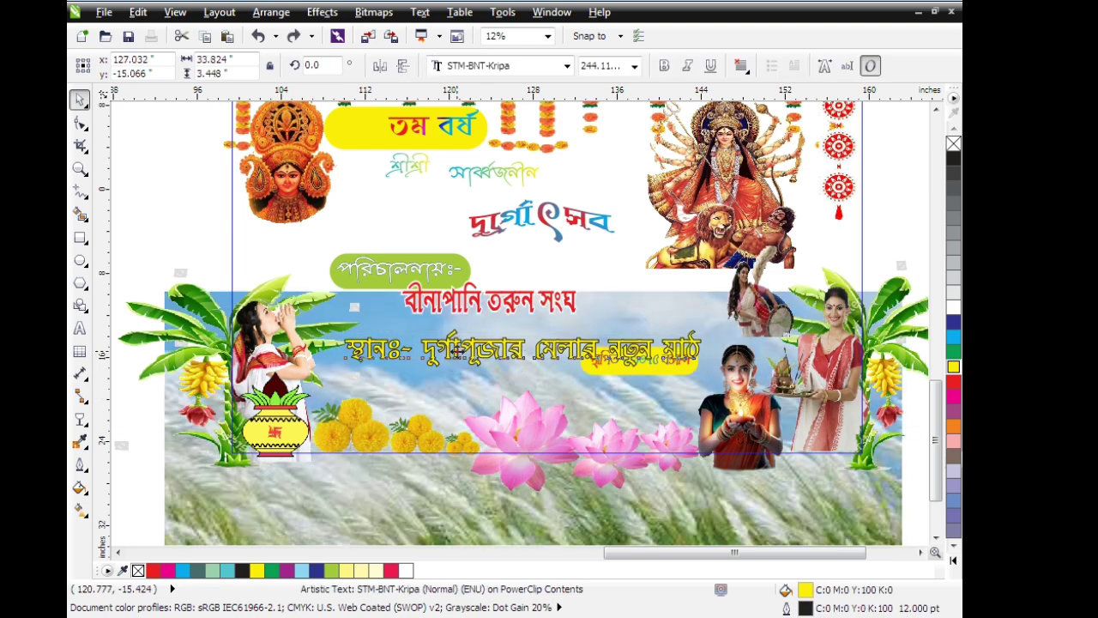
{"action": "left_click_drag", "start_coordinate": [458, 350], "coordinate": [443, 401]}
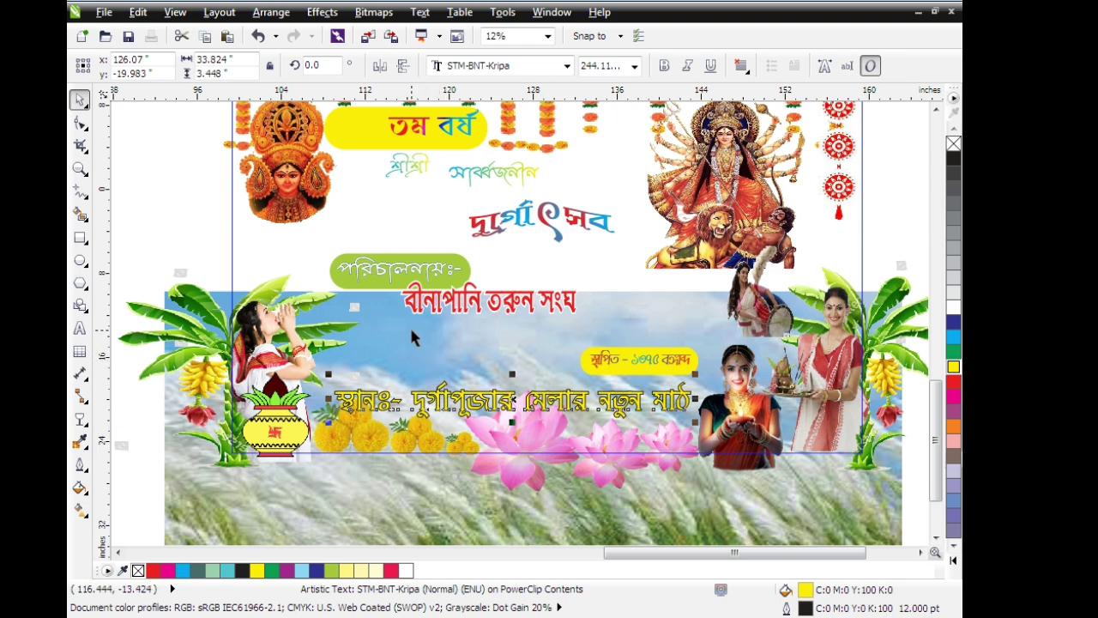
{"action": "scroll", "coordinate": [409, 326], "scroll_direction": "down", "scroll_amount": 1}
{"action": "left_click", "coordinate": [266, 247]}
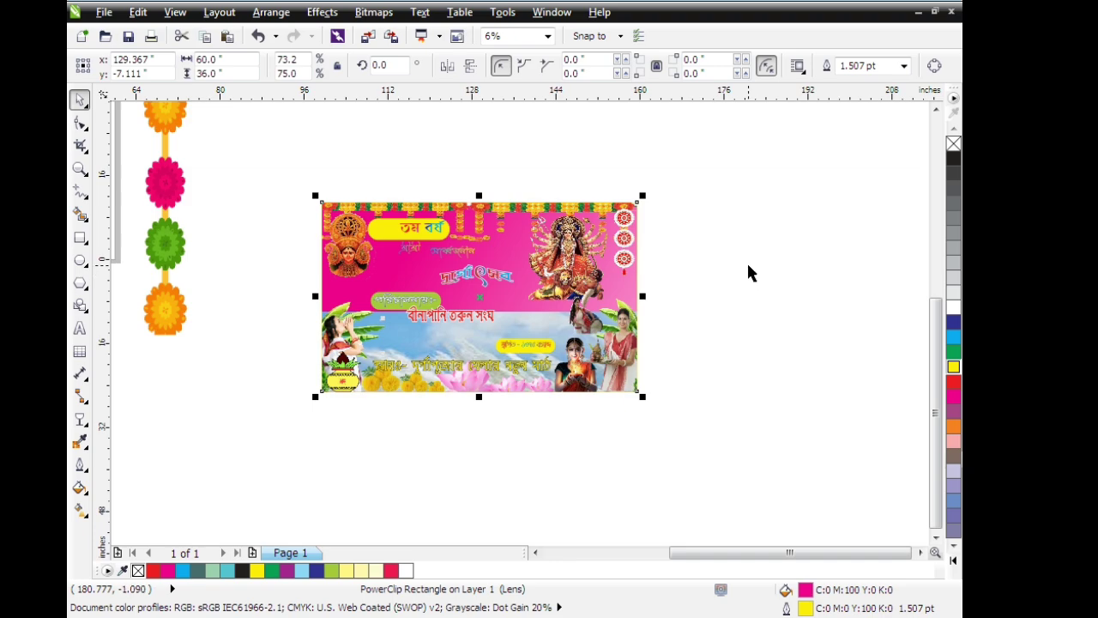
{"action": "scroll", "coordinate": [748, 273], "scroll_direction": "up", "scroll_amount": 2}
{"action": "left_click_drag", "start_coordinate": [809, 552], "coordinate": [752, 553]}
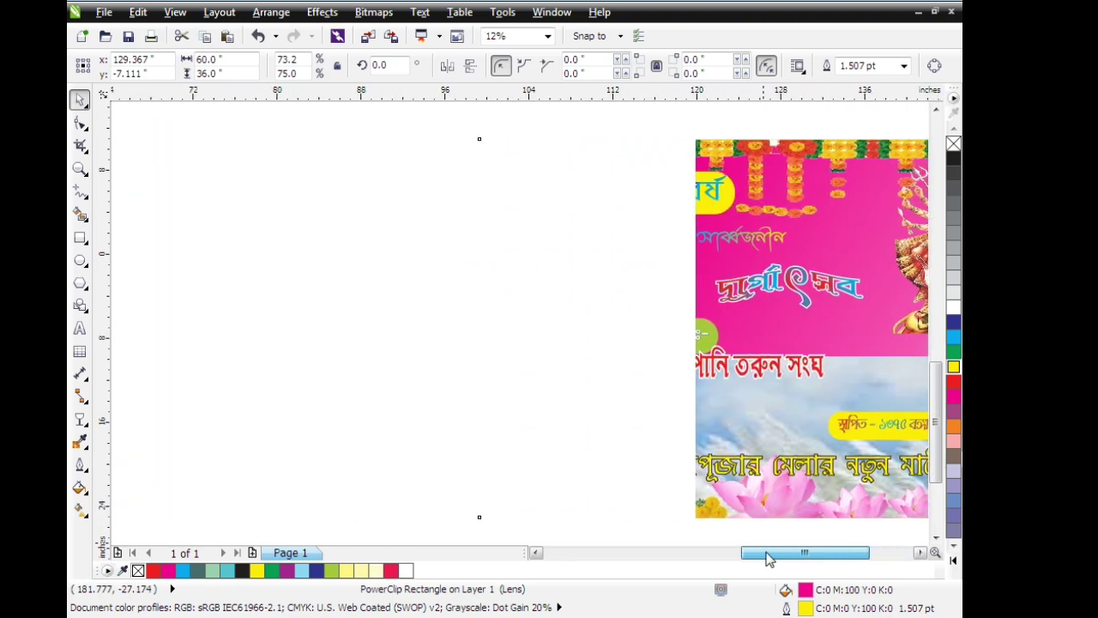
{"action": "scroll", "coordinate": [741, 471], "scroll_direction": "down", "scroll_amount": 1}
{"action": "scroll", "coordinate": [742, 471], "scroll_direction": "down", "scroll_amount": 1}
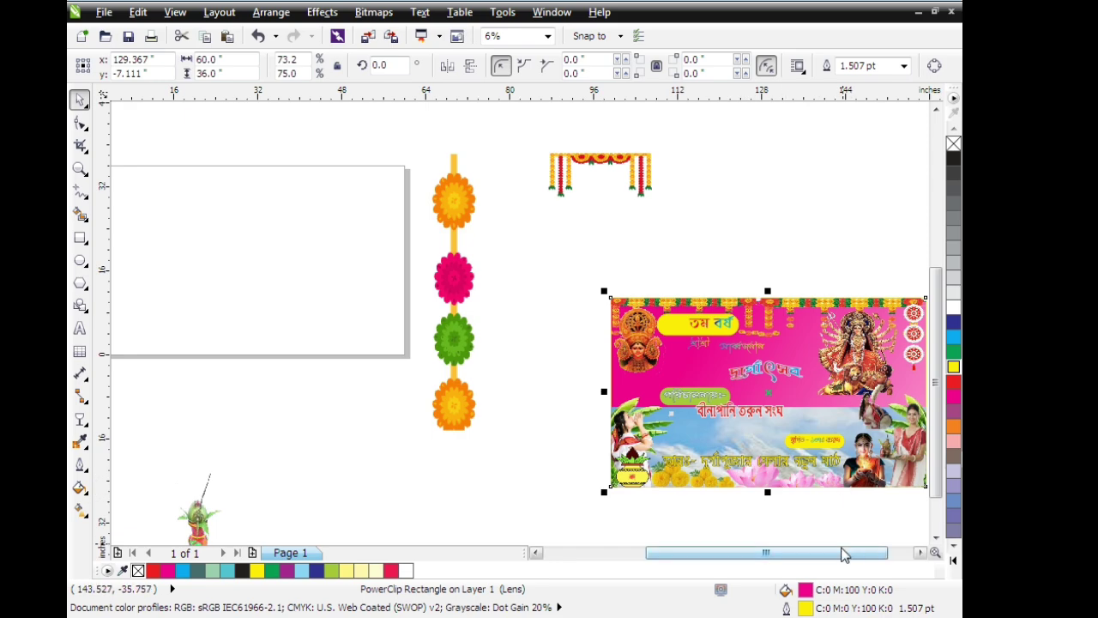
{"action": "left_click_drag", "start_coordinate": [841, 553], "coordinate": [864, 553]}
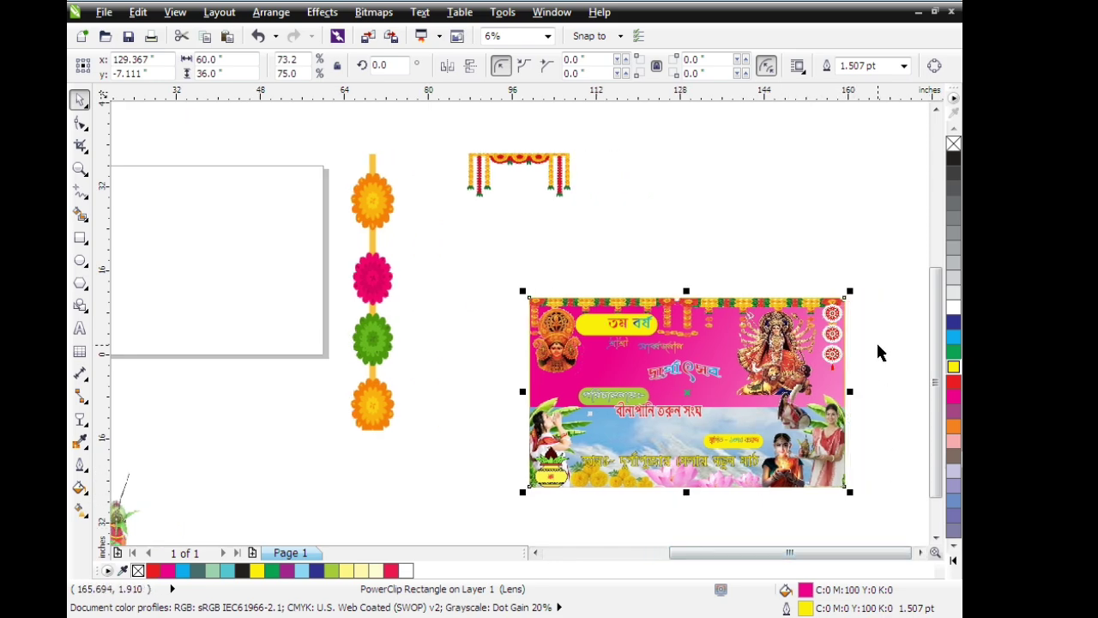
{"action": "scroll", "coordinate": [878, 352], "scroll_direction": "up", "scroll_amount": 1}
{"action": "scroll", "coordinate": [878, 351], "scroll_direction": "down", "scroll_amount": 1}
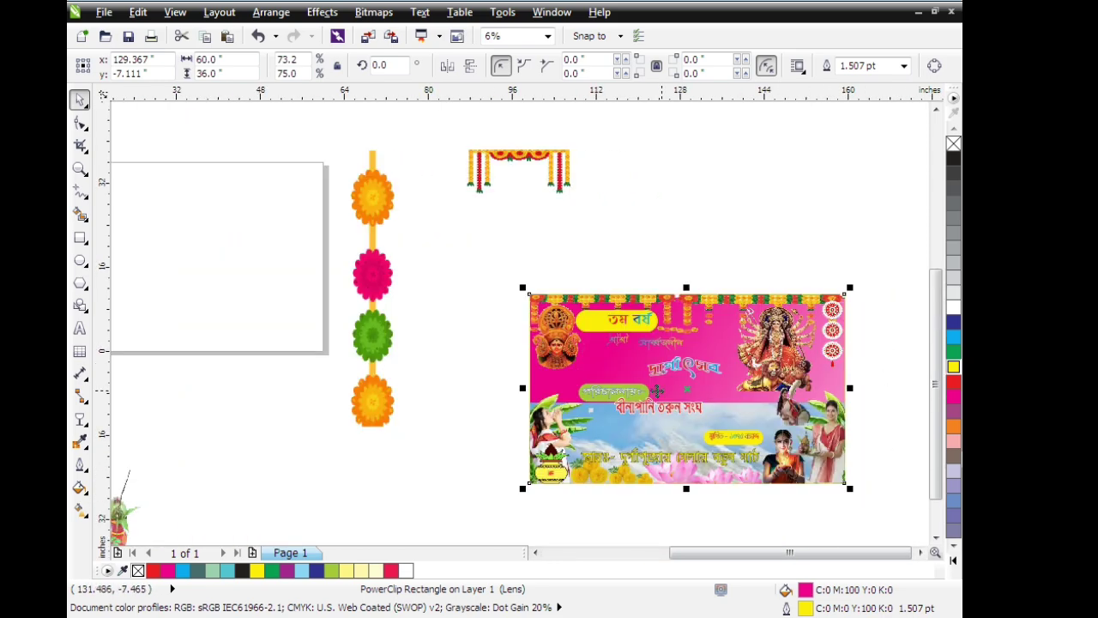
{"action": "left_click", "coordinate": [599, 369], "text": "ctrl"}
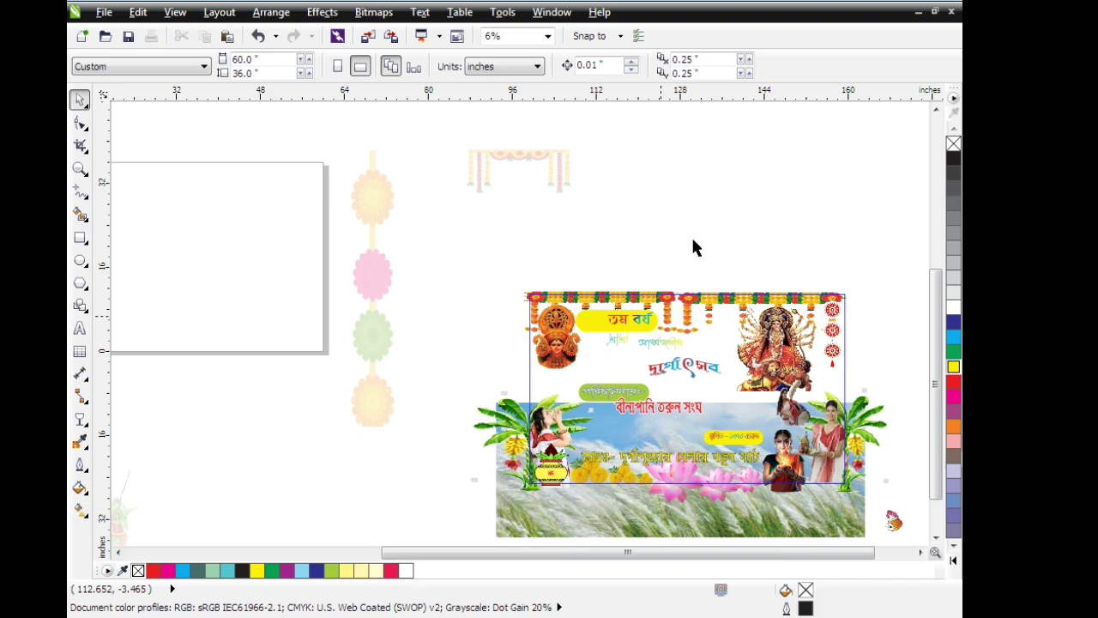
{"action": "scroll", "coordinate": [693, 239], "scroll_direction": "up", "scroll_amount": 1}
{"action": "scroll", "coordinate": [778, 558], "scroll_direction": "right", "scroll_amount": 2}
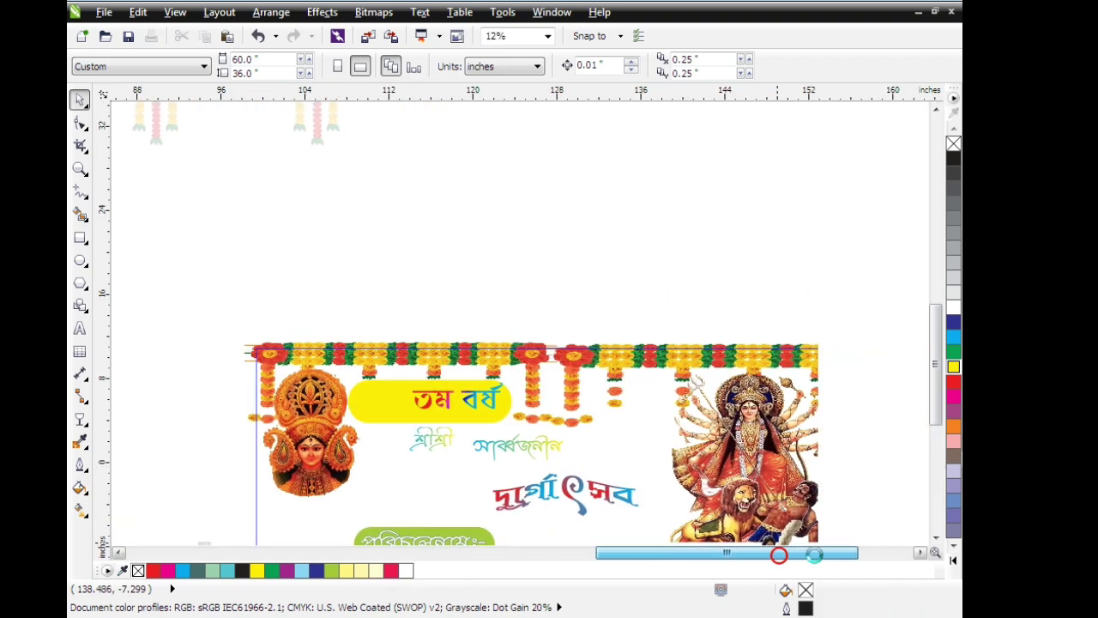
{"action": "scroll", "coordinate": [937, 391], "scroll_direction": "down", "scroll_amount": 4}
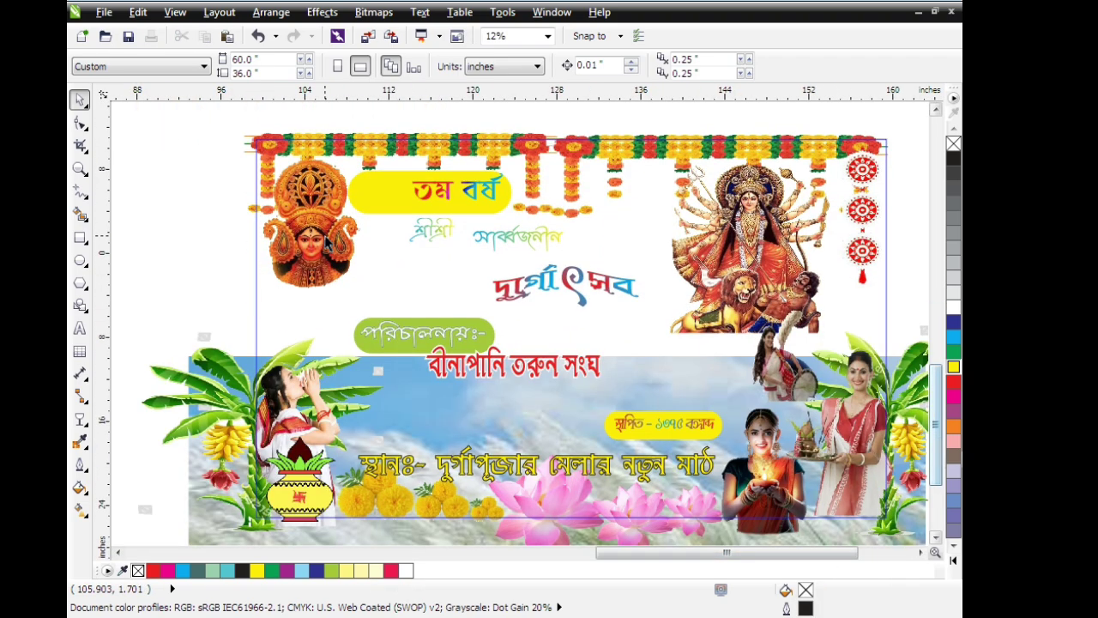
Enlarge and reposition the goddess face picture, and narrow the yellow year box from the left.
{"action": "left_click", "coordinate": [326, 234]}
{"action": "left_click_drag", "start_coordinate": [402, 297], "coordinate": [422, 339]}
{"action": "mouse_move", "coordinate": [366, 286]}
{"action": "left_mouse_down"}
{"action": "mouse_move", "coordinate": [346, 274]}
{"action": "mouse_move", "coordinate": [343, 284]}
{"action": "left_mouse_up"}
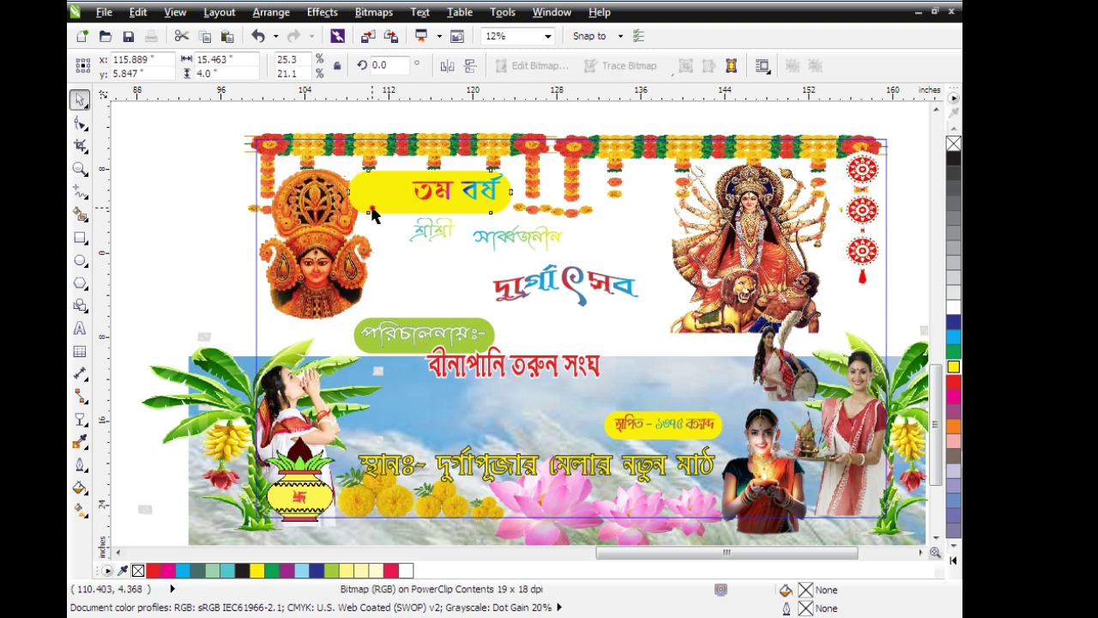
{"action": "left_click", "coordinate": [370, 204]}
{"action": "left_click_drag", "start_coordinate": [345, 192], "coordinate": [364, 199]}
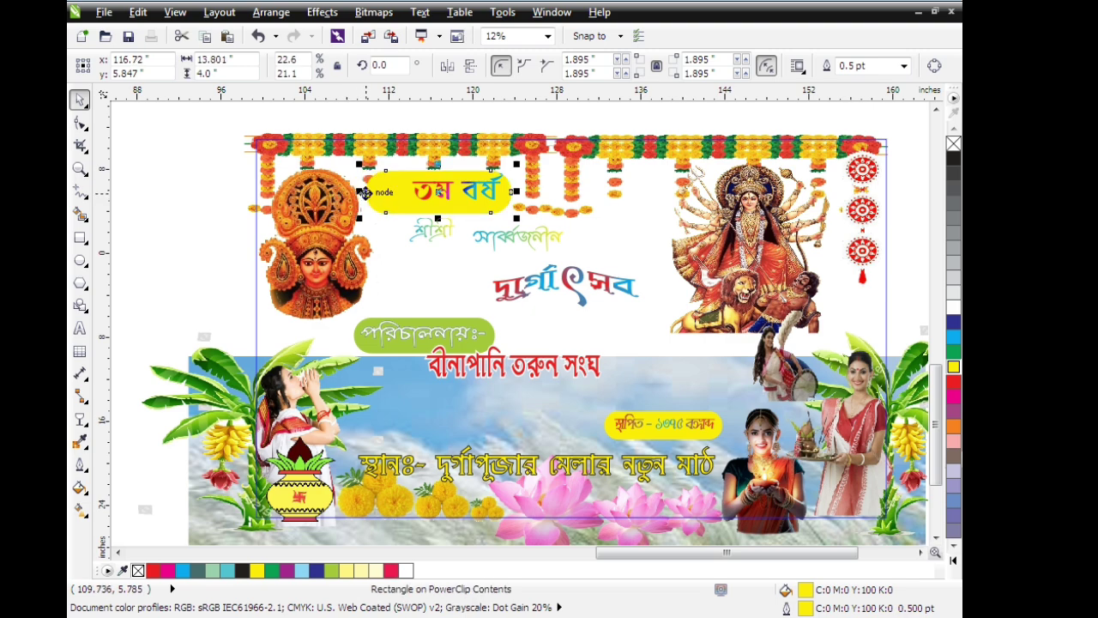
Extend the Durga picture slightly downward and stretch both banana tree pictures taller.
{"action": "left_click", "coordinate": [787, 268]}
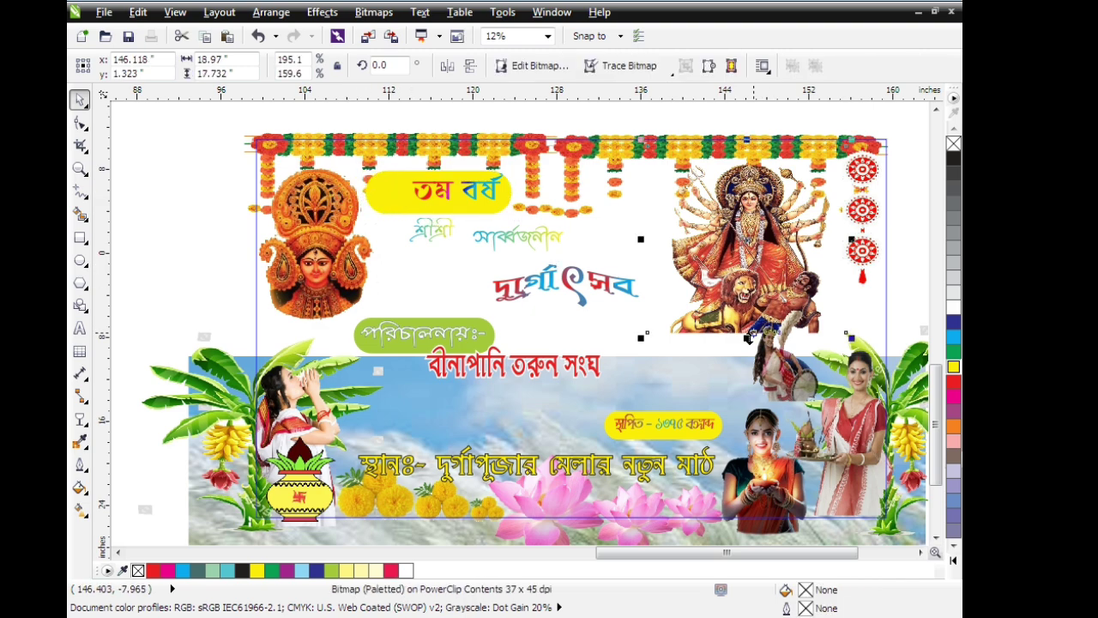
{"action": "left_click_drag", "start_coordinate": [747, 338], "coordinate": [747, 348]}
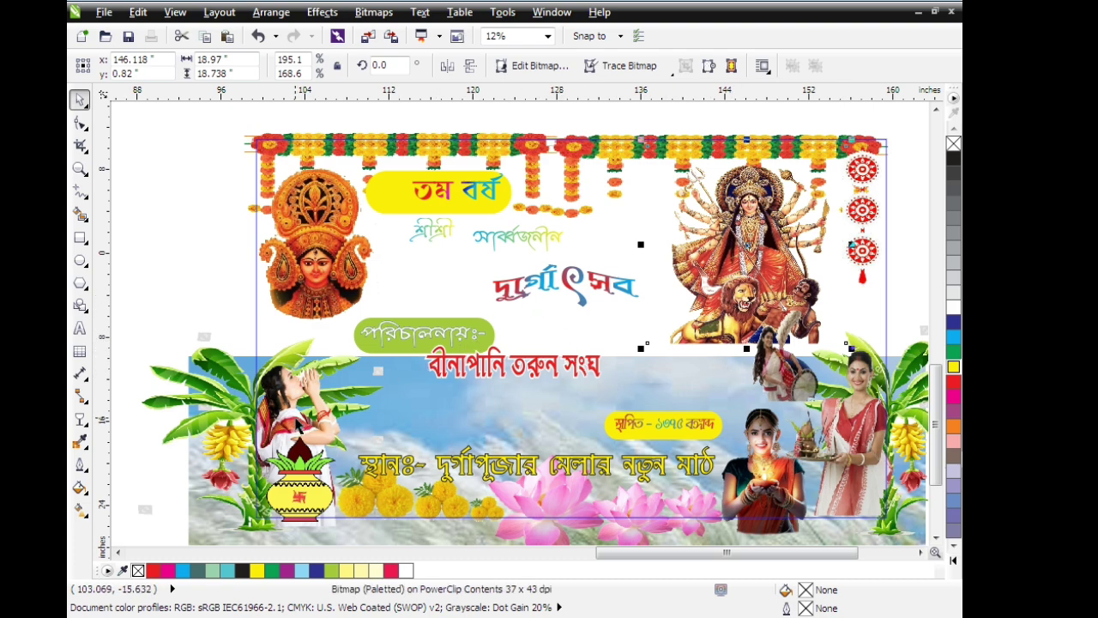
{"action": "left_click", "coordinate": [237, 388]}
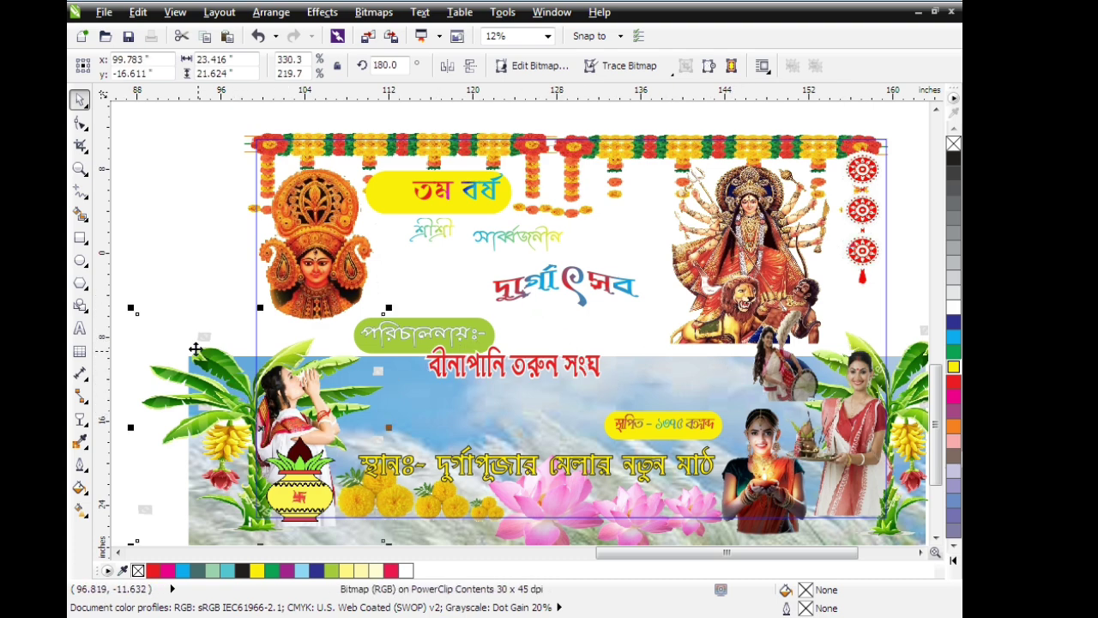
{"action": "left_click_drag", "start_coordinate": [261, 309], "coordinate": [262, 287]}
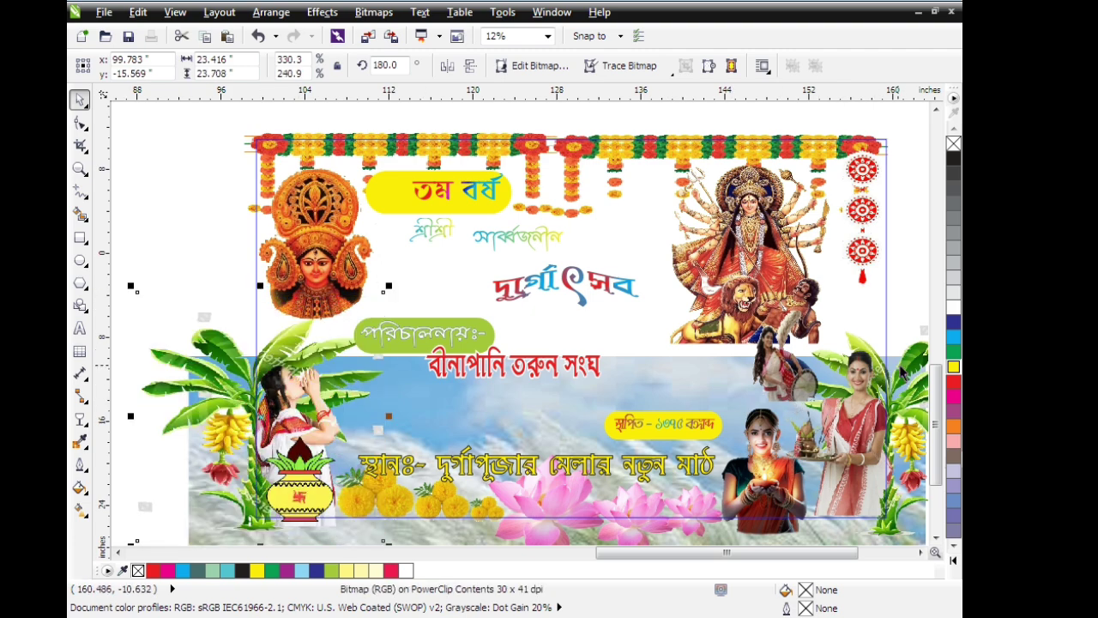
{"action": "left_click", "coordinate": [905, 374]}
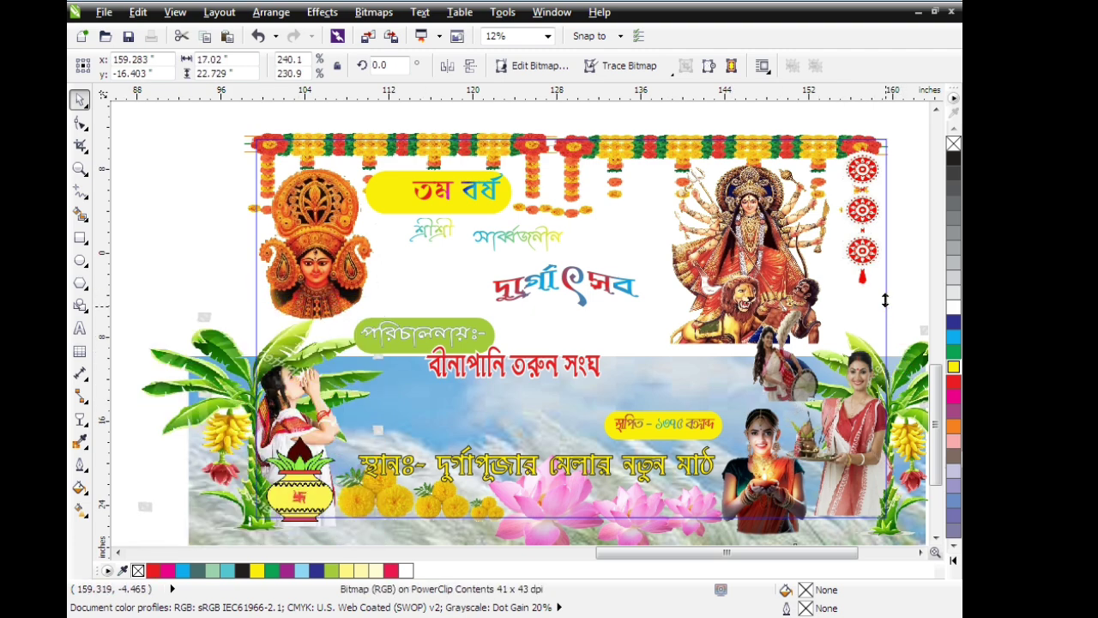
{"action": "left_click_drag", "start_coordinate": [886, 301], "coordinate": [886, 278]}
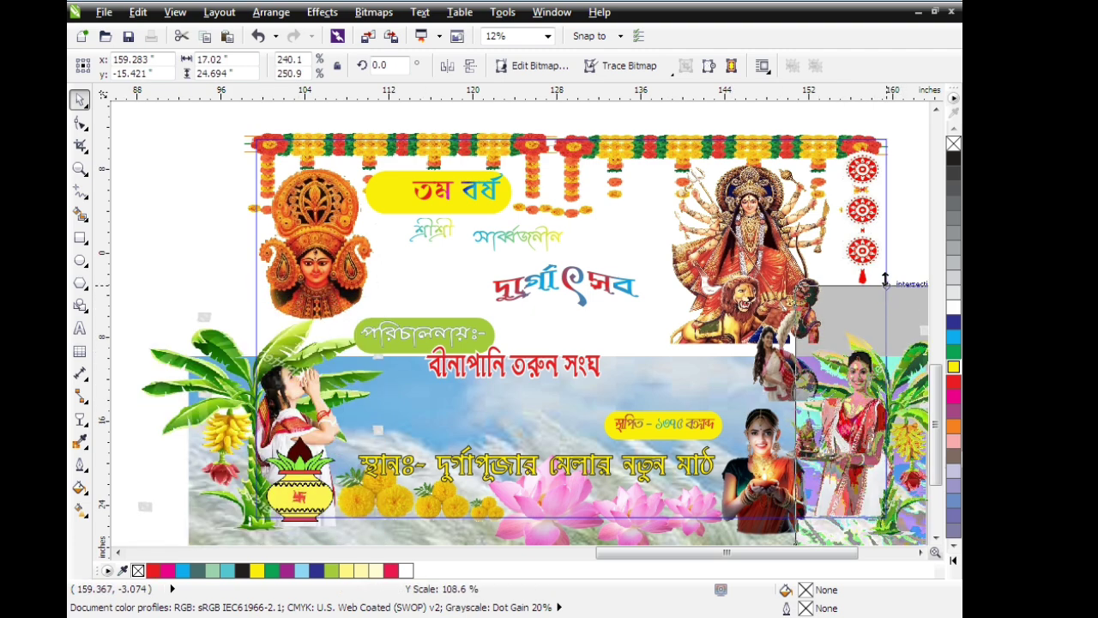
Stretch the right woman picture taller, enlarge the drummer-woman photo, and select the green label with the club name.
{"action": "left_click", "coordinate": [869, 450]}
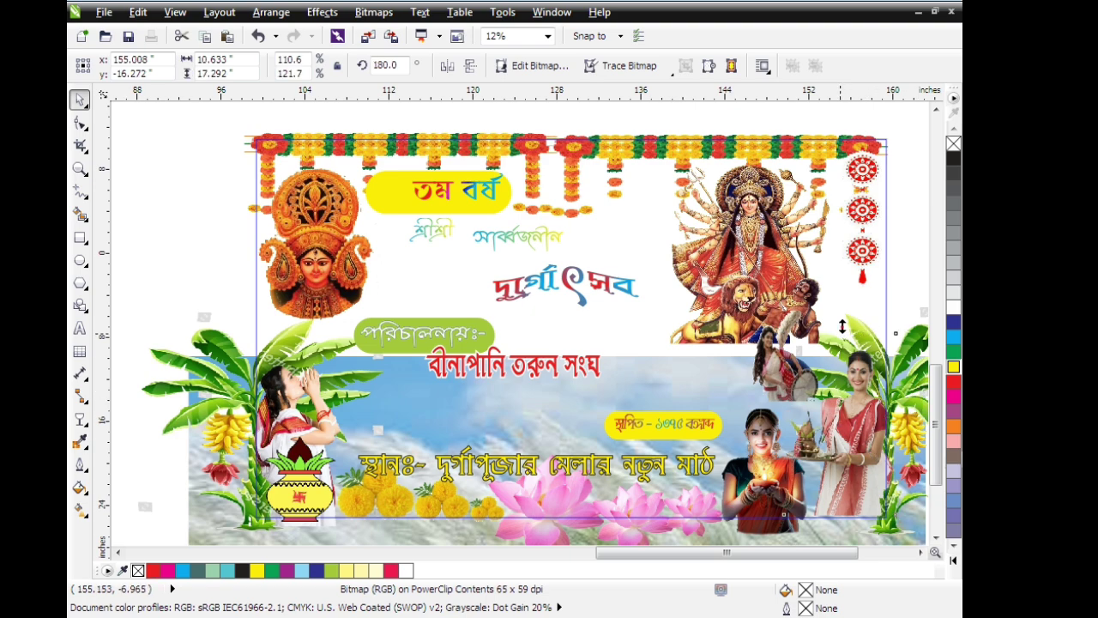
{"action": "left_click_drag", "start_coordinate": [840, 326], "coordinate": [842, 317]}
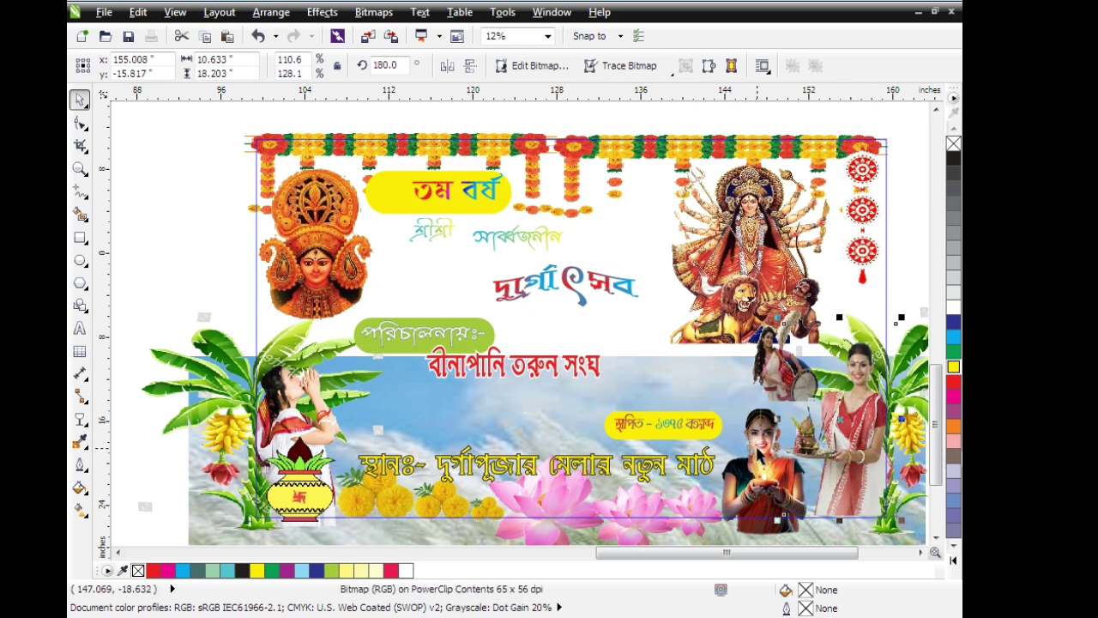
{"action": "left_click", "coordinate": [777, 377]}
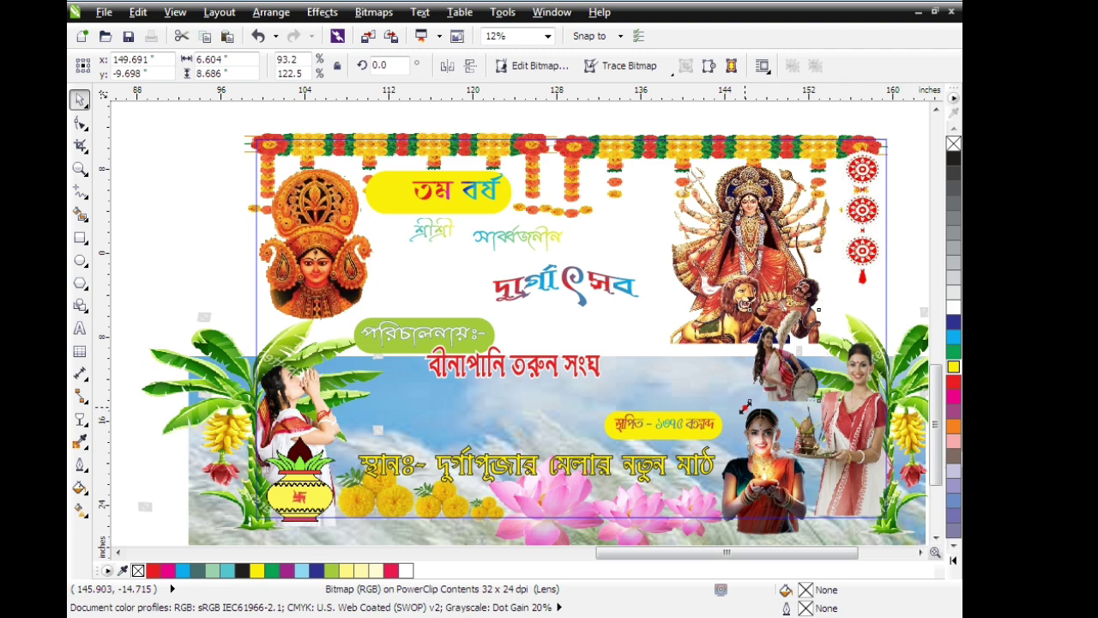
{"action": "left_click_drag", "start_coordinate": [751, 398], "coordinate": [741, 410]}
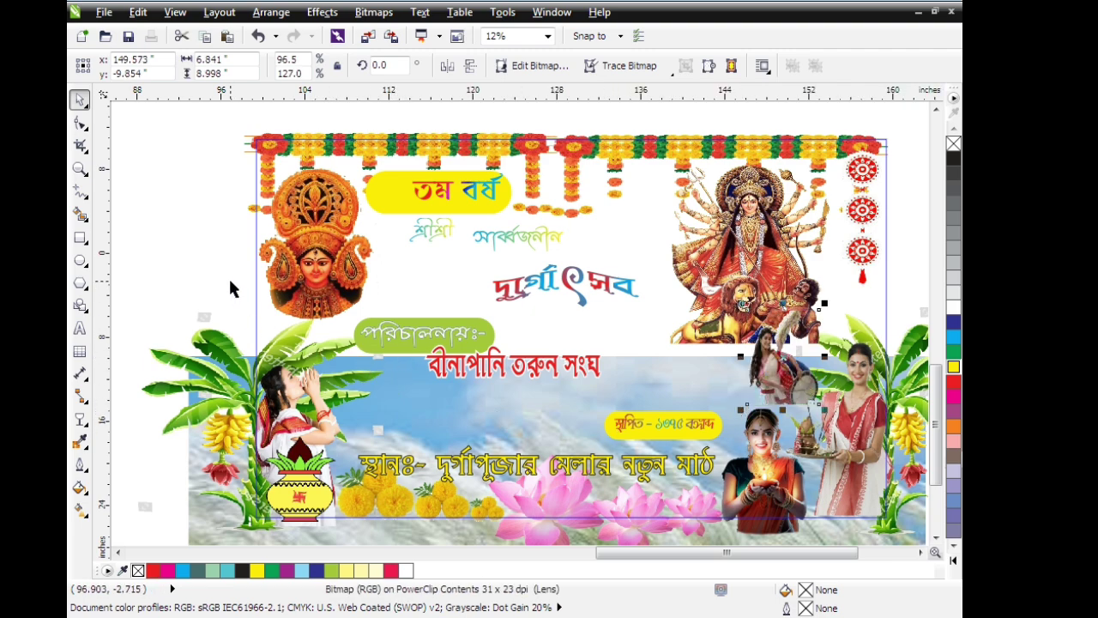
{"action": "mouse_move", "coordinate": [230, 280]}
{"action": "left_mouse_down"}
{"action": "mouse_move", "coordinate": [512, 366]}
{"action": "mouse_move", "coordinate": [542, 402]}
{"action": "left_mouse_up"}
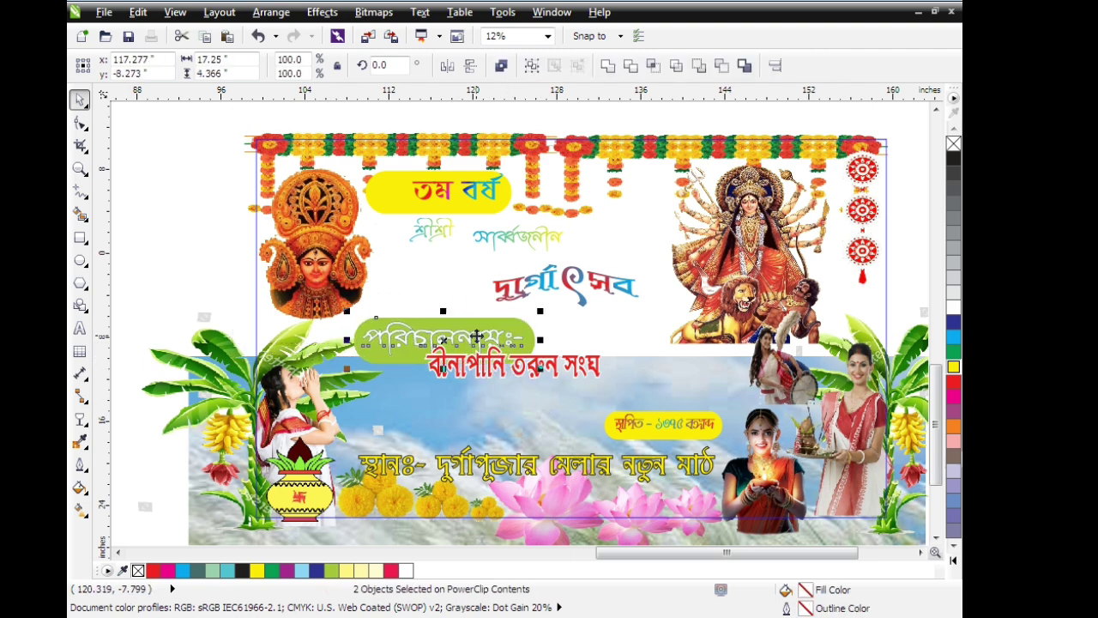
Move the green label up slightly, then enlarge and reposition the red club name.
{"action": "left_click_drag", "start_coordinate": [471, 327], "coordinate": [471, 329]}
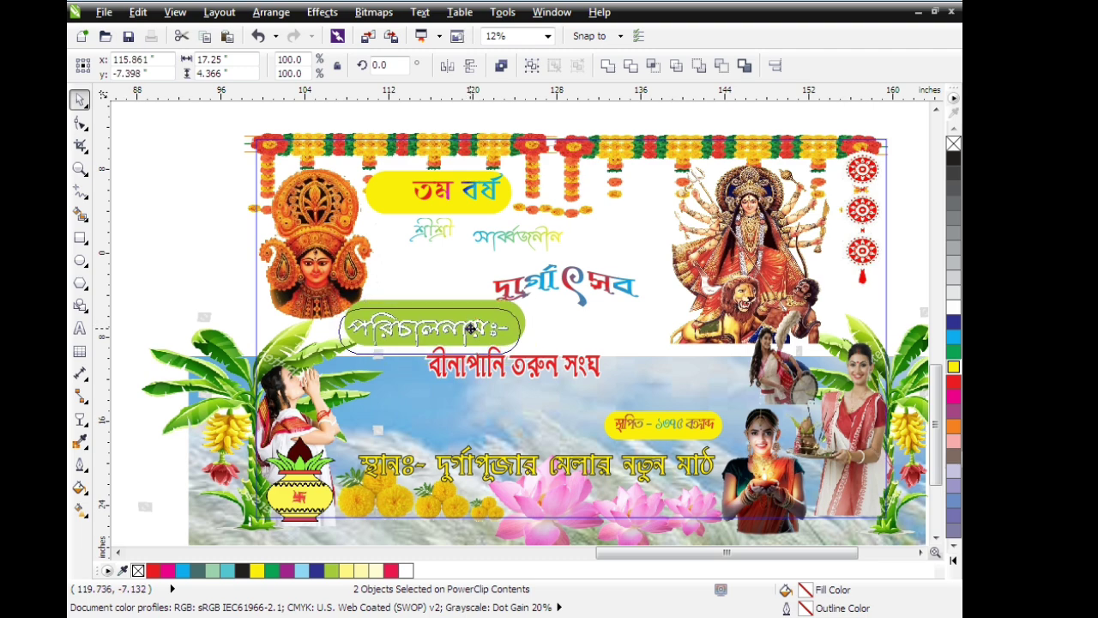
{"action": "left_click", "coordinate": [535, 377]}
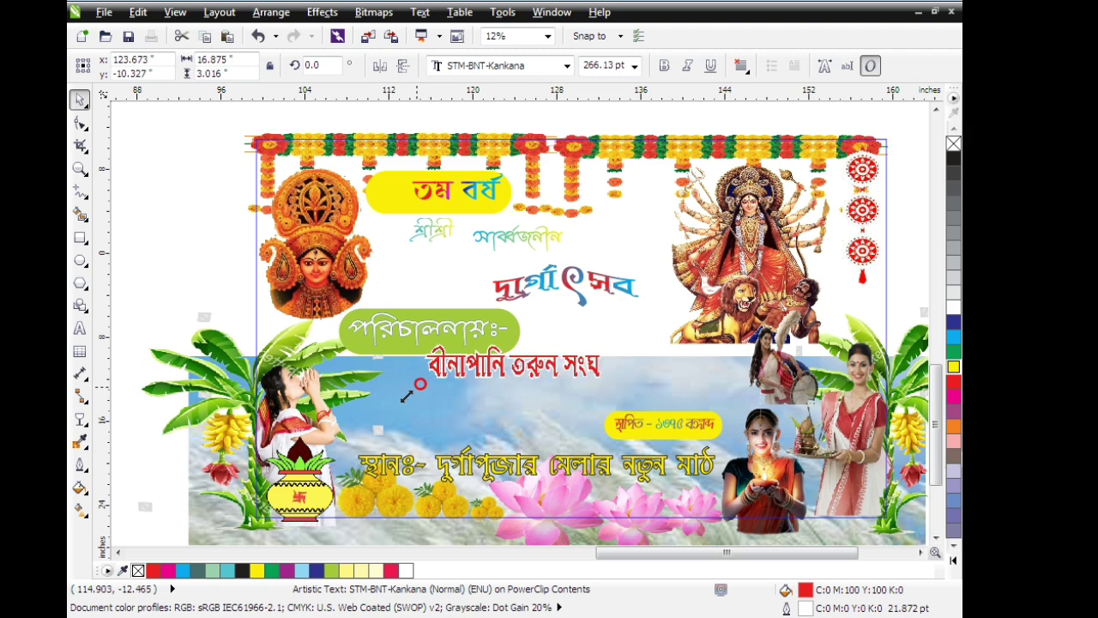
{"action": "left_click_drag", "start_coordinate": [420, 383], "coordinate": [381, 389]}
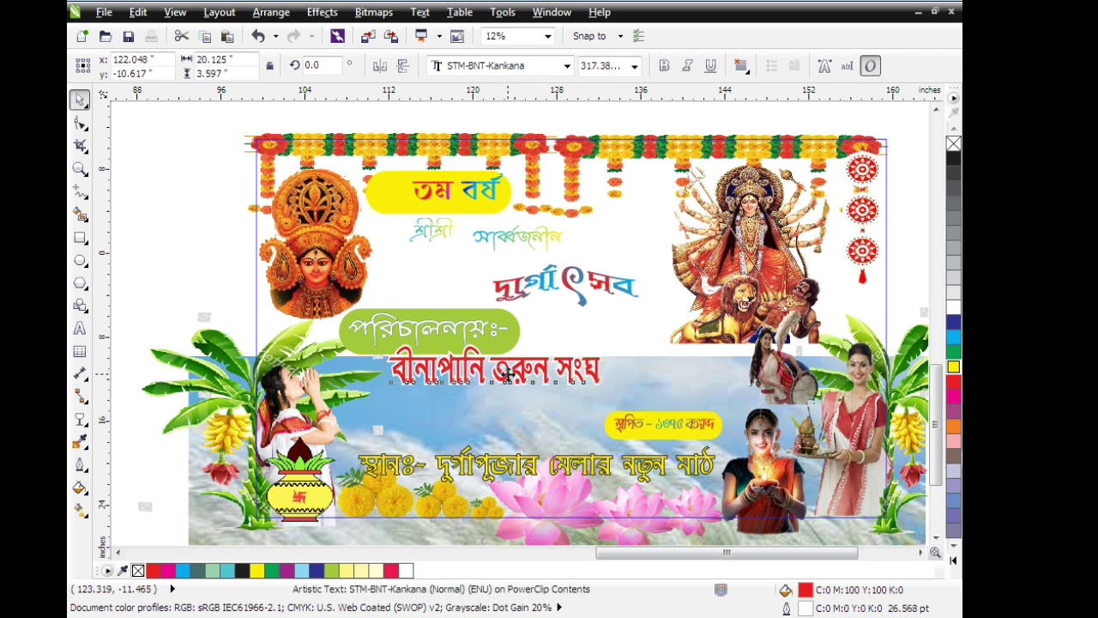
{"action": "left_click_drag", "start_coordinate": [508, 370], "coordinate": [528, 390]}
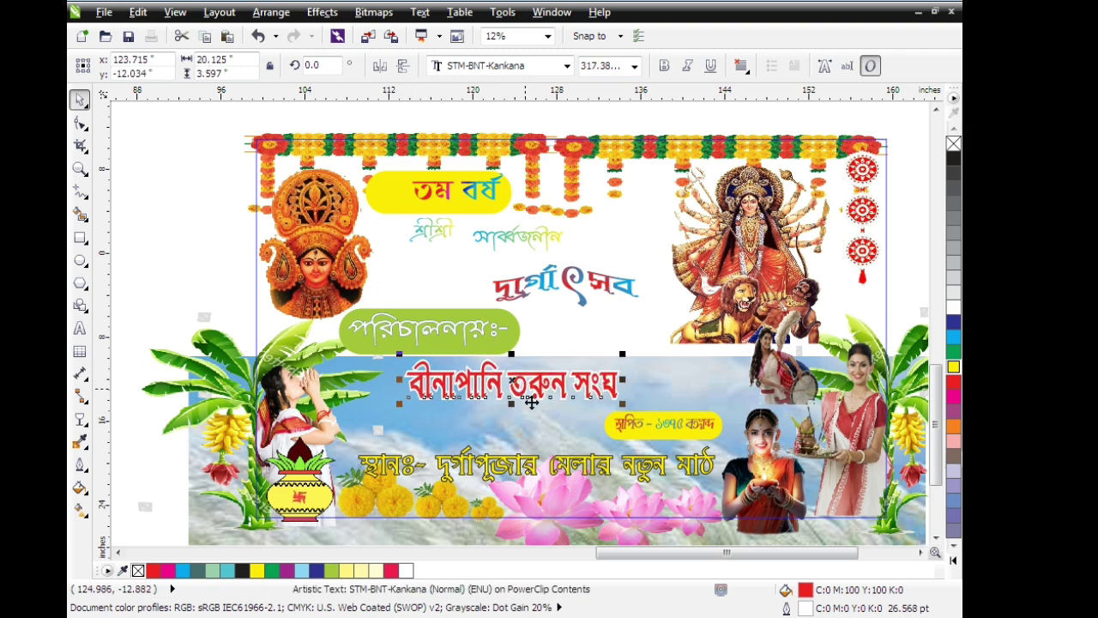
Enlarge the founding-year text and its yellow rectangle and align the text onto the rectangle.
{"action": "left_click", "coordinate": [636, 429]}
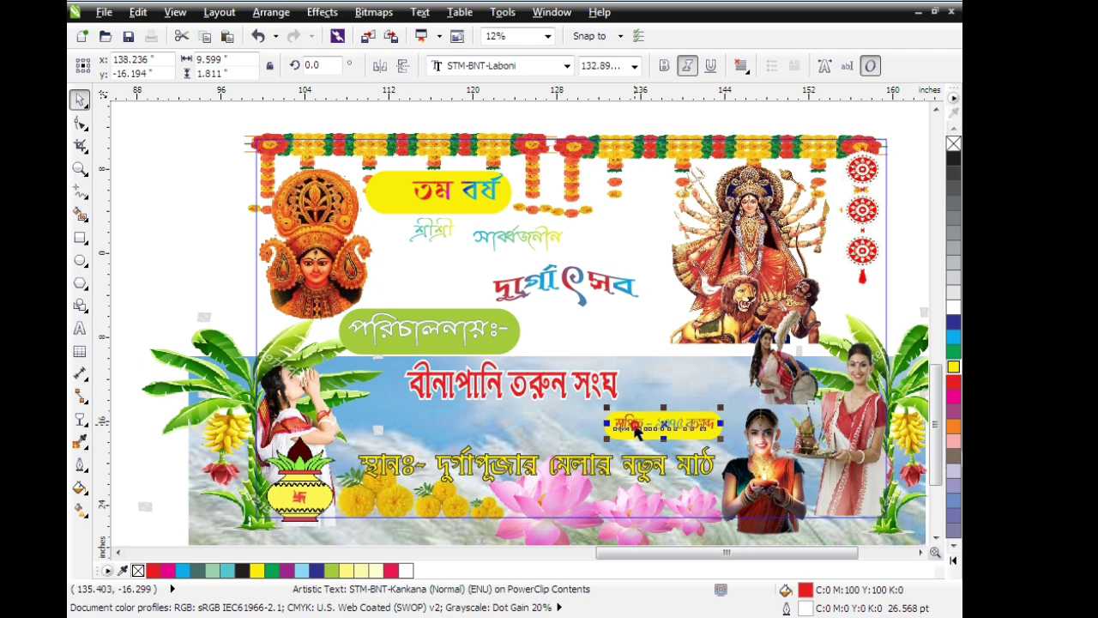
{"action": "left_click_drag", "start_coordinate": [606, 439], "coordinate": [568, 452]}
{"action": "left_click", "coordinate": [635, 424]}
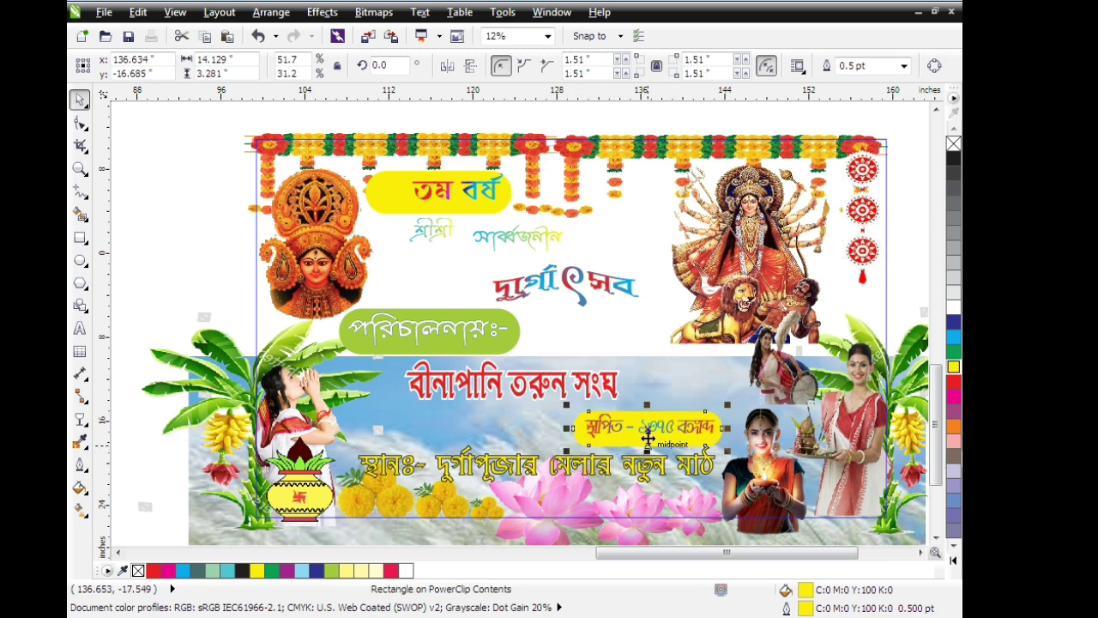
{"action": "mouse_move", "coordinate": [668, 429]}
{"action": "left_mouse_down"}
{"action": "mouse_move", "coordinate": [695, 418]}
{"action": "mouse_move", "coordinate": [717, 431]}
{"action": "left_mouse_up"}
{"action": "left_click", "coordinate": [691, 441]}
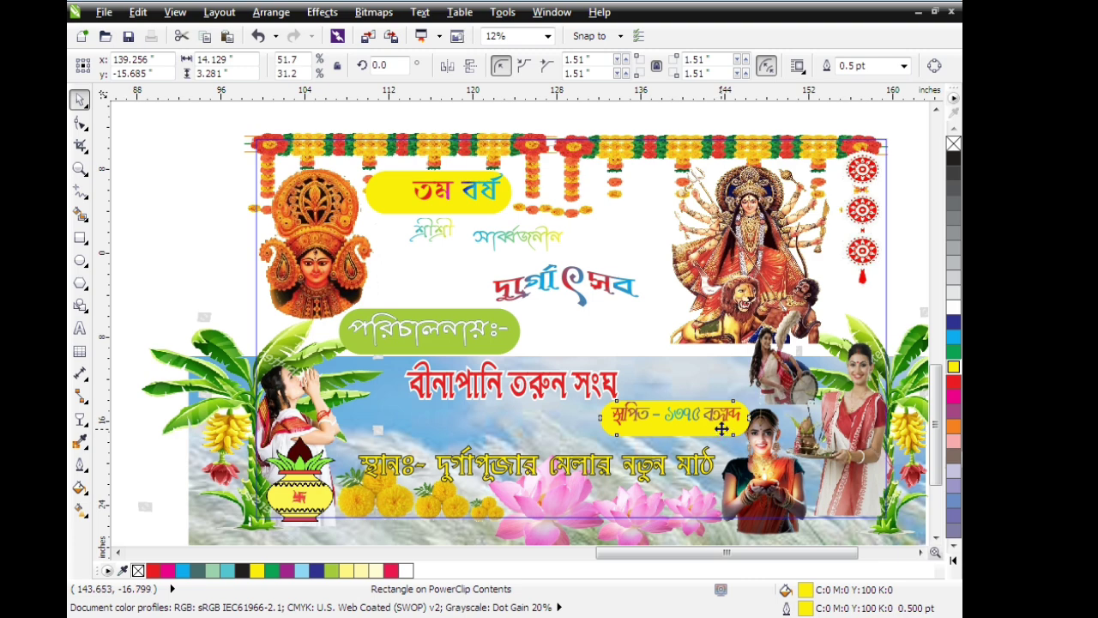
{"action": "mouse_move", "coordinate": [719, 431]}
{"action": "left_mouse_down"}
{"action": "mouse_move", "coordinate": [646, 427]}
{"action": "mouse_move", "coordinate": [678, 421]}
{"action": "left_mouse_up"}
{"action": "left_click", "coordinate": [680, 413]}
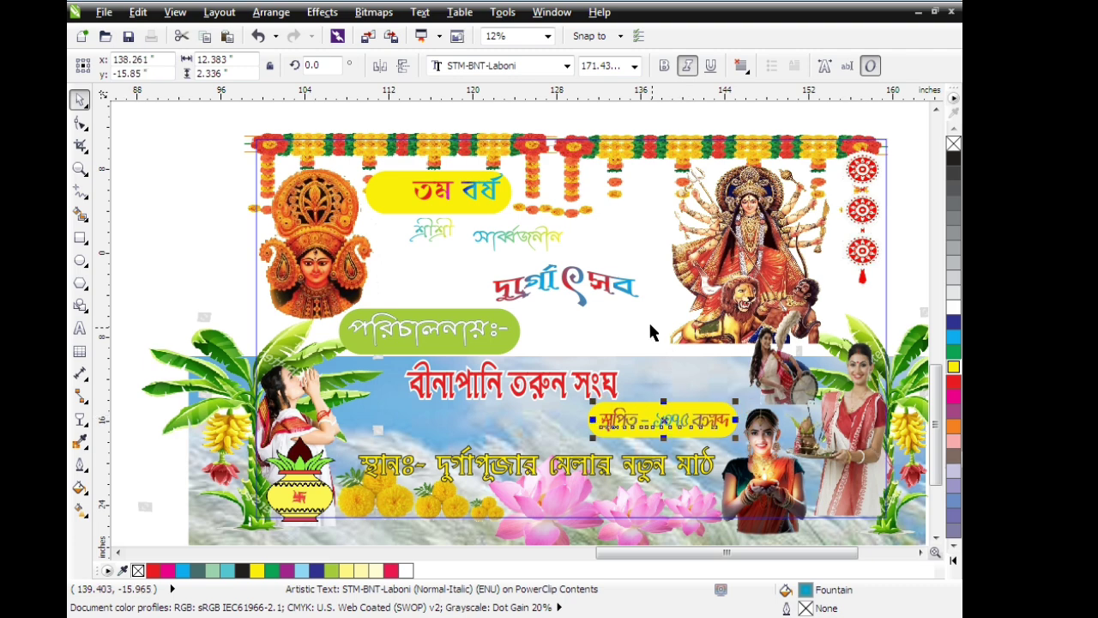
{"action": "left_click", "coordinate": [659, 393]}
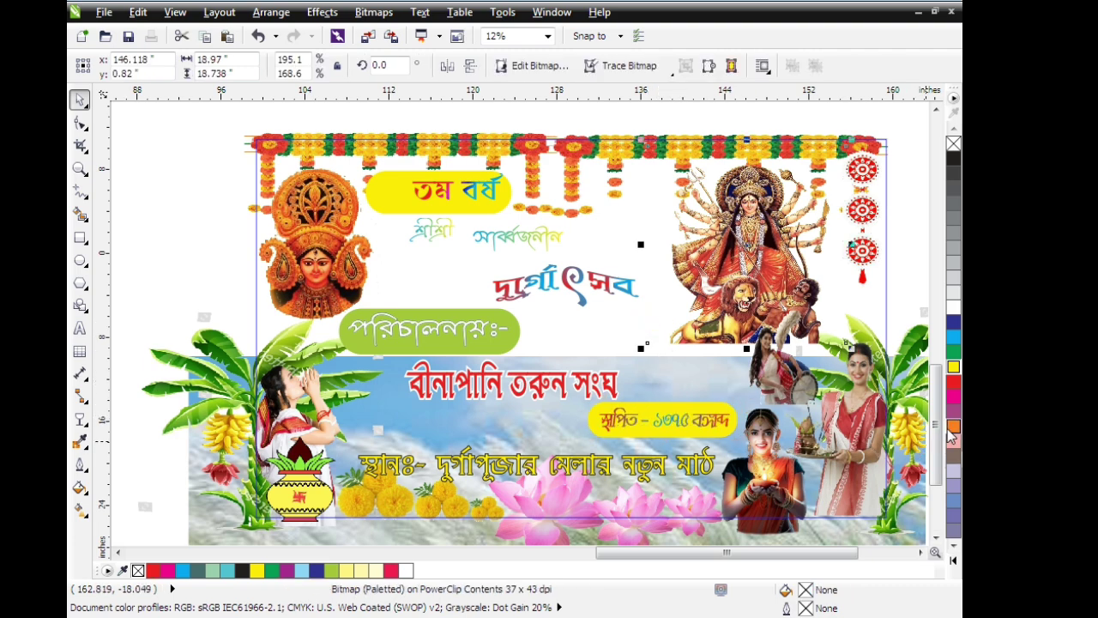
{"action": "left_click_drag", "start_coordinate": [936, 420], "coordinate": [937, 447]}
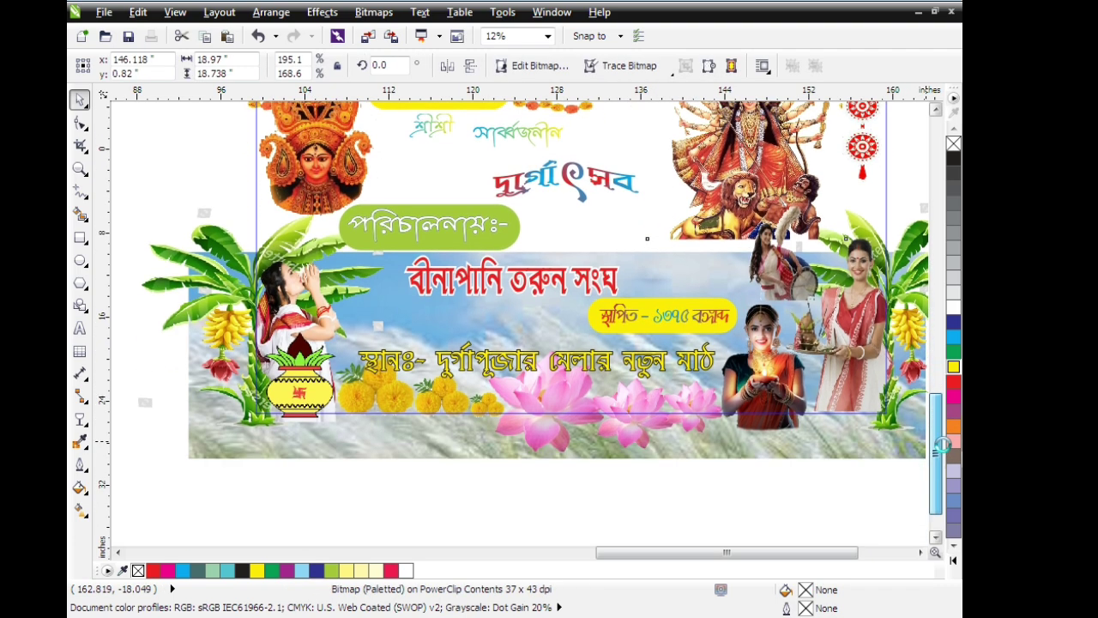
Stretch the venue text line taller and fine-tune its vertical position.
{"action": "left_click", "coordinate": [389, 361]}
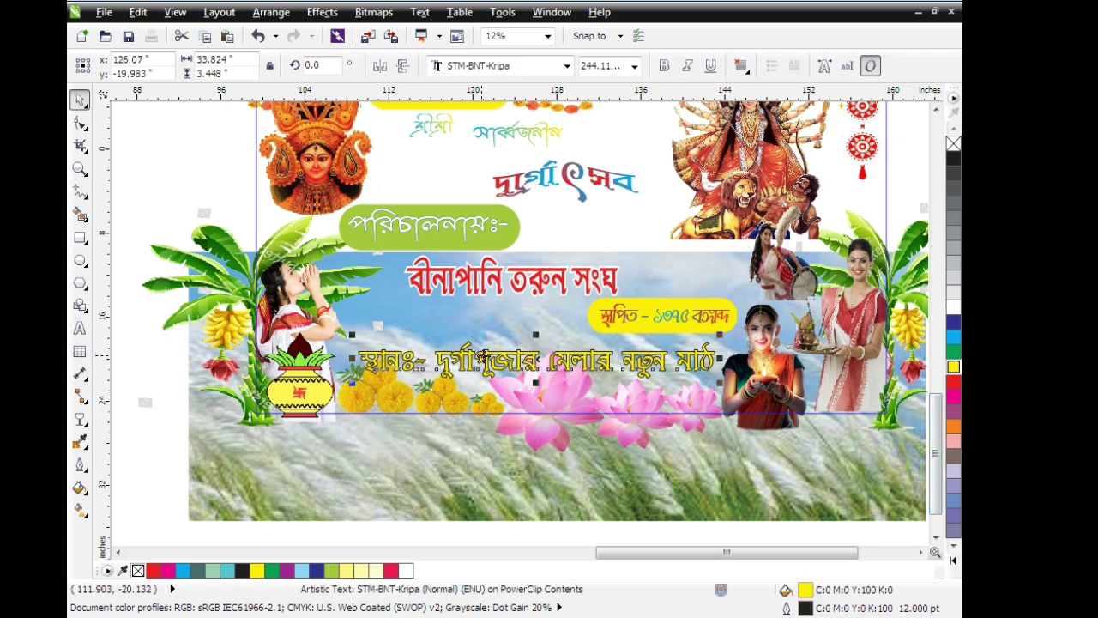
{"action": "left_click_drag", "start_coordinate": [536, 334], "coordinate": [539, 326]}
{"action": "left_click_drag", "start_coordinate": [592, 365], "coordinate": [585, 355]}
{"action": "scroll", "coordinate": [588, 326], "scroll_direction": "down", "scroll_amount": 2}
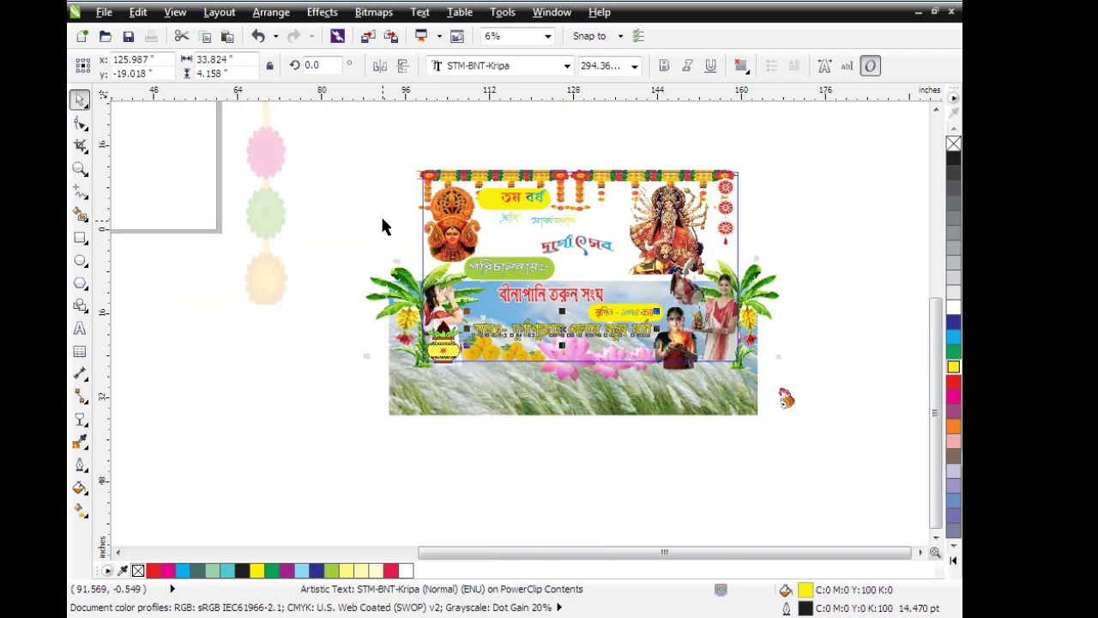
Marquee-select several upper banner elements, then clear the selection and finish editing the clipped contents.
{"action": "left_click", "coordinate": [380, 214]}
{"action": "mouse_move", "coordinate": [393, 205]}
{"action": "left_mouse_down"}
{"action": "mouse_move", "coordinate": [453, 230]}
{"action": "mouse_move", "coordinate": [617, 258]}
{"action": "mouse_move", "coordinate": [632, 273]}
{"action": "left_mouse_up"}
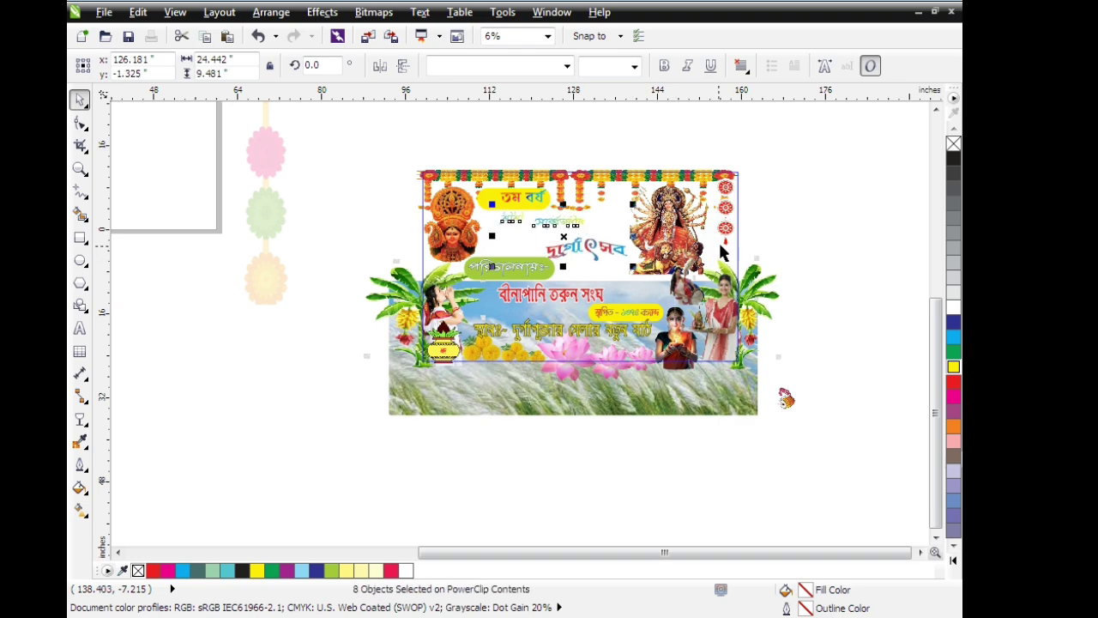
{"action": "left_click", "coordinate": [791, 225]}
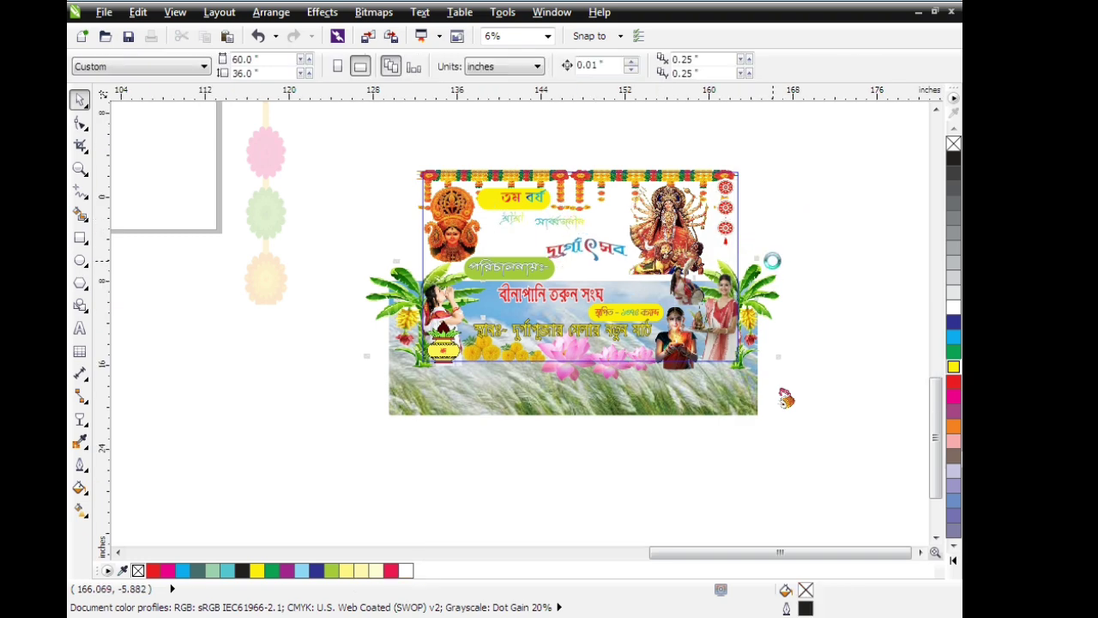
{"action": "scroll", "coordinate": [772, 263], "scroll_direction": "down", "scroll_amount": 1}
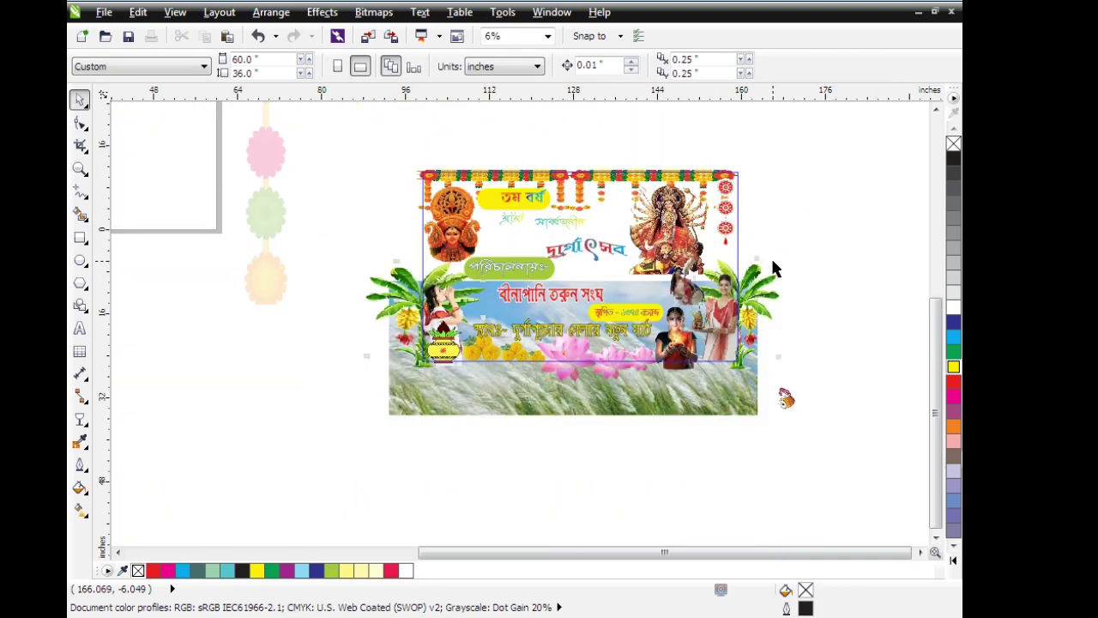
{"action": "left_click", "coordinate": [390, 225], "text": "ctrl"}
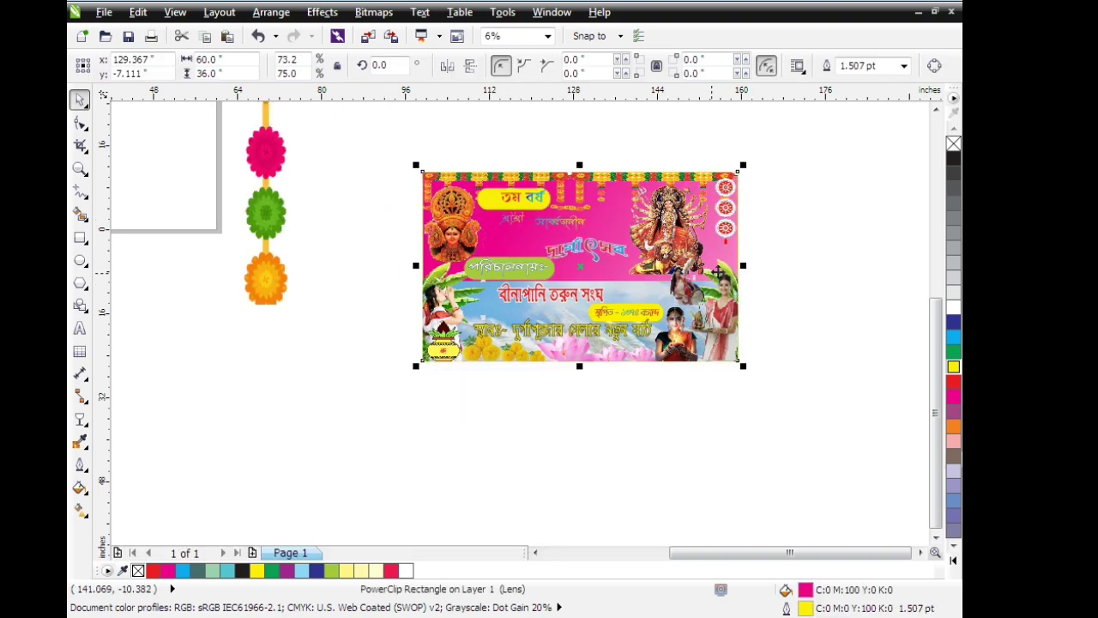
{"action": "scroll", "coordinate": [765, 275], "scroll_direction": "up", "scroll_amount": 1}
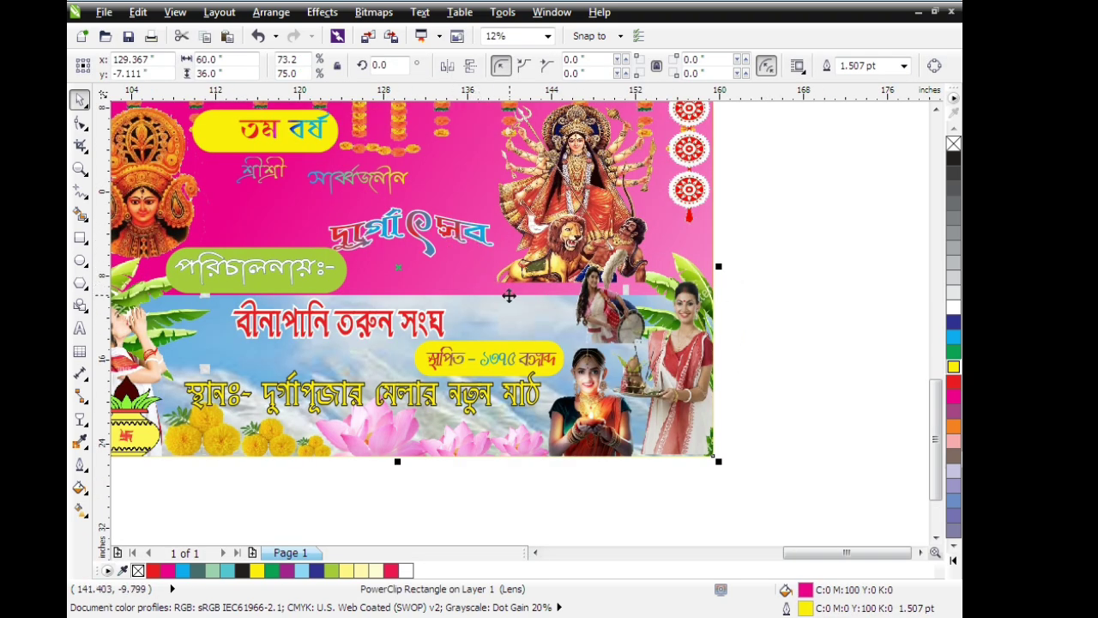
{"action": "key", "text": "Escape"}
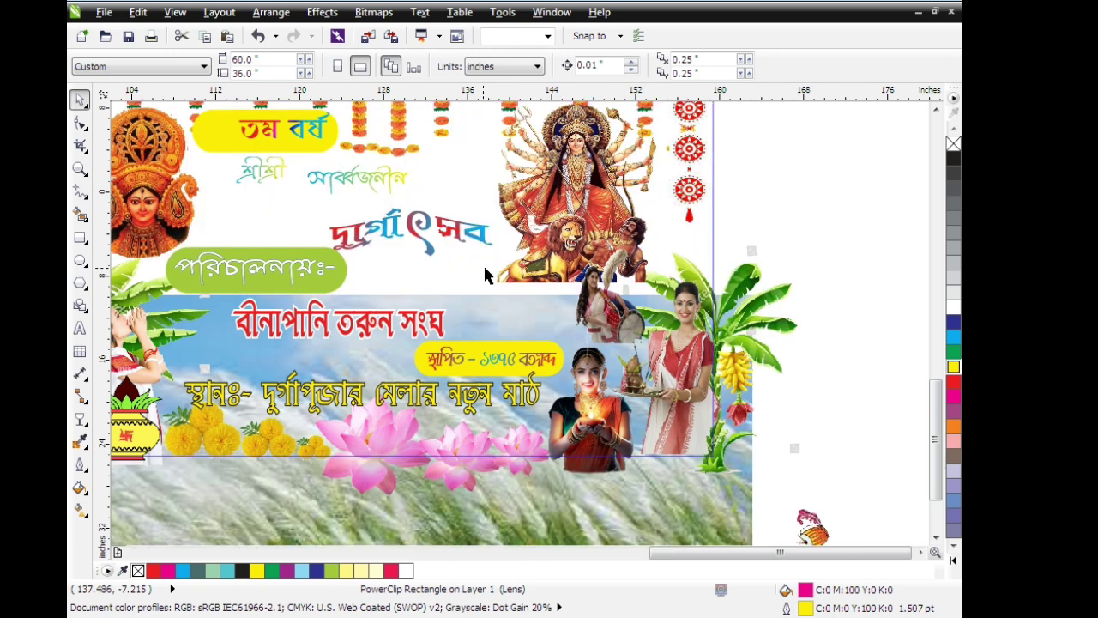
{"action": "scroll", "coordinate": [497, 282], "scroll_direction": "down", "scroll_amount": 1}
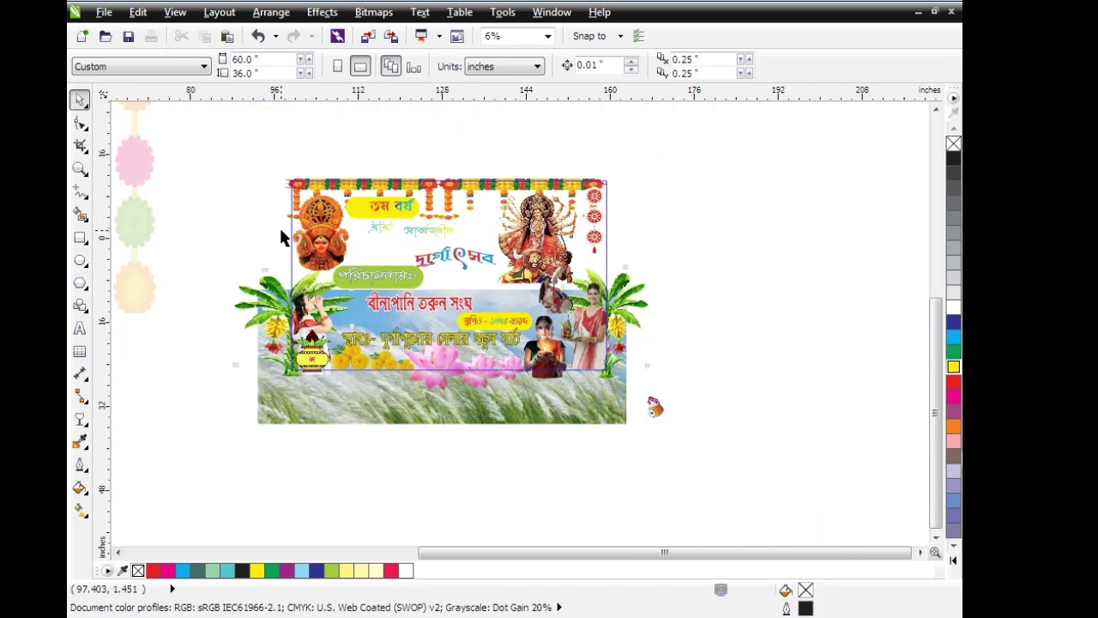
Move the দুর্গোৎসব title up and slightly to the left.
{"action": "left_click_drag", "start_coordinate": [281, 230], "coordinate": [504, 282]}
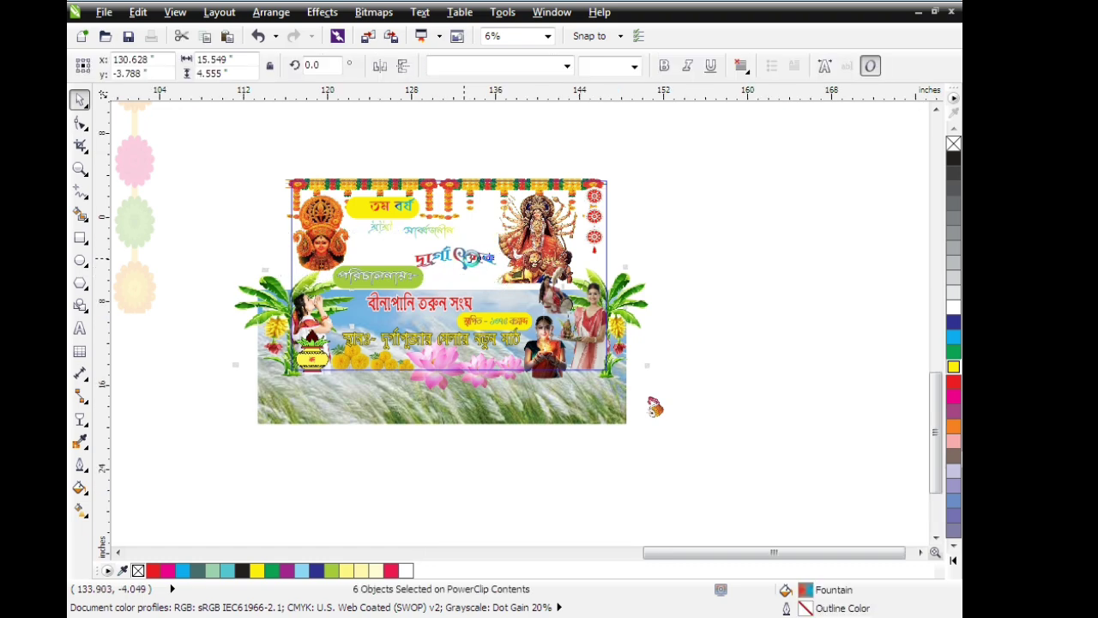
{"action": "scroll", "coordinate": [471, 259], "scroll_direction": "up", "scroll_amount": 1}
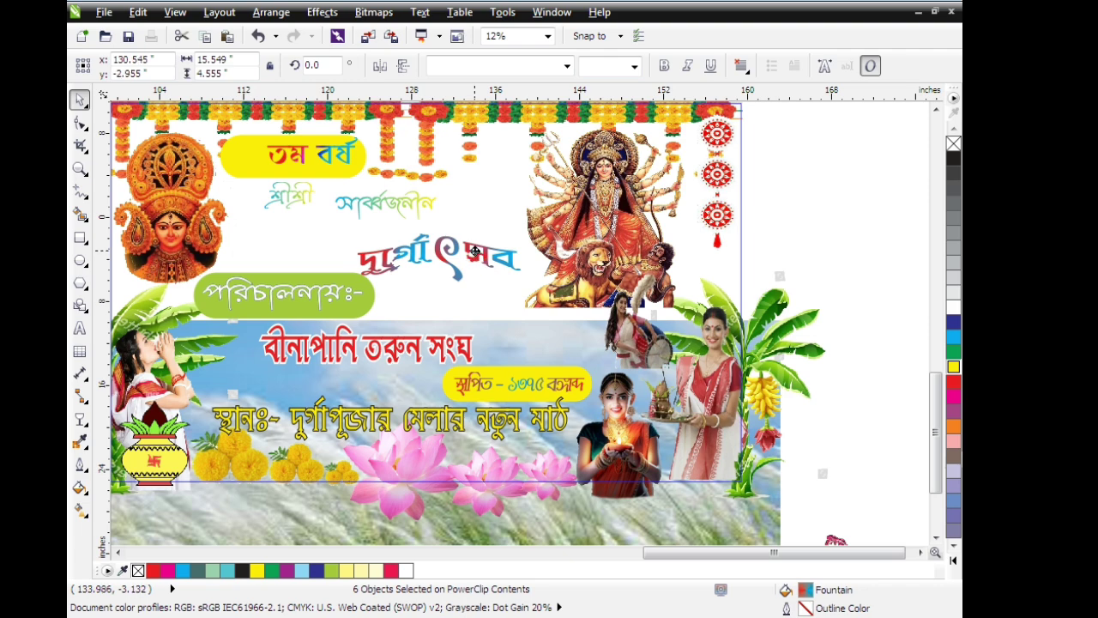
{"action": "left_click_drag", "start_coordinate": [474, 259], "coordinate": [474, 244]}
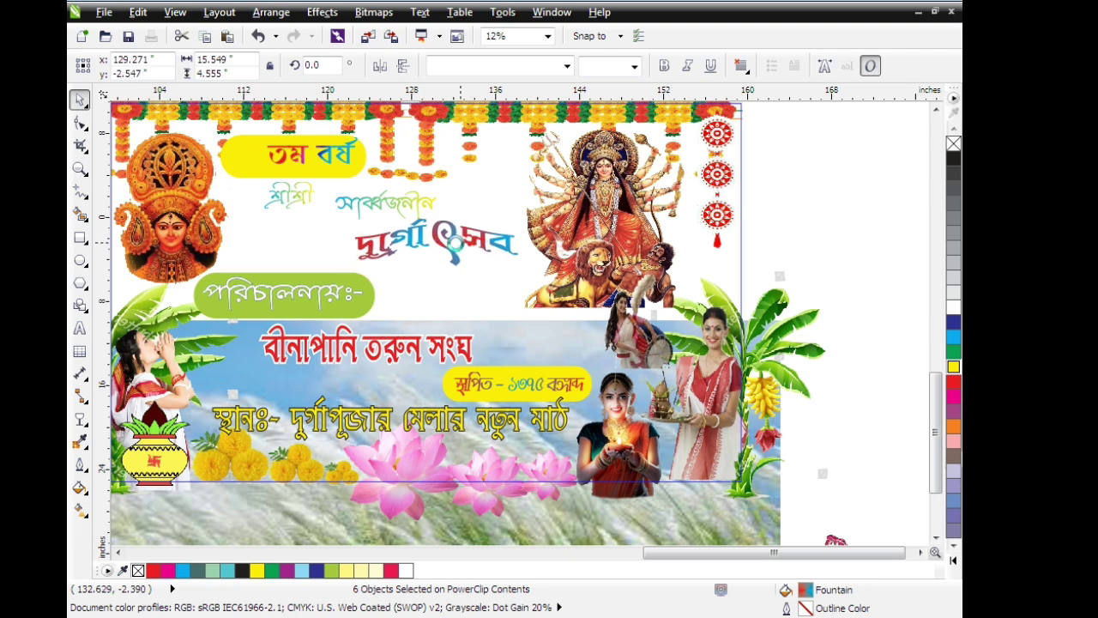
{"action": "left_click_drag", "start_coordinate": [471, 243], "coordinate": [446, 246]}
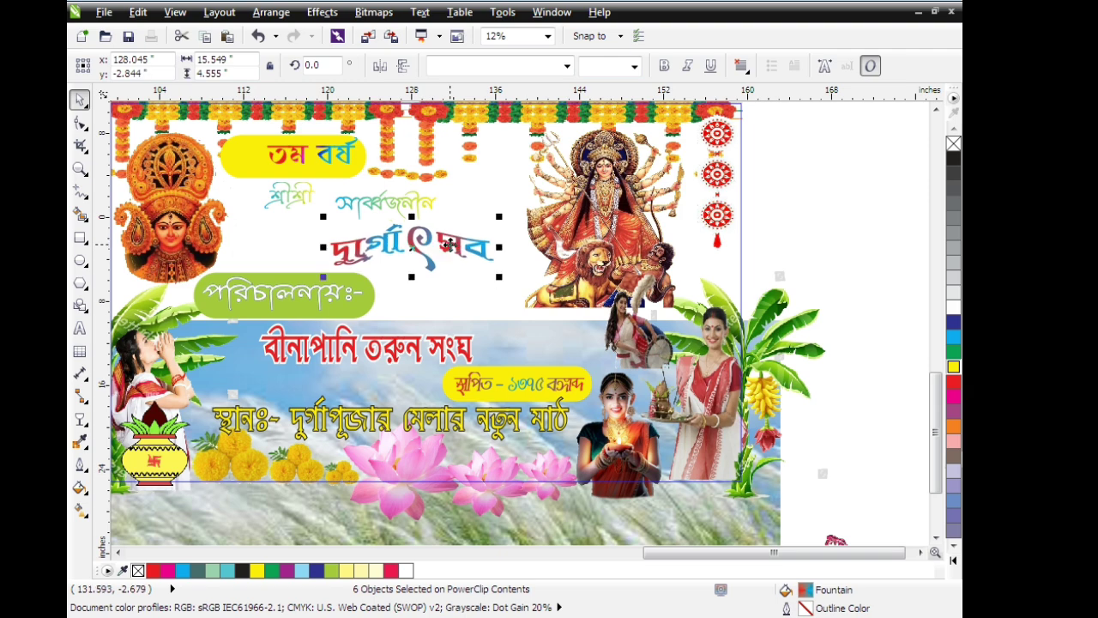
Widen the Durga image toward the left and shift it slightly down and left.
{"action": "left_click", "coordinate": [568, 246]}
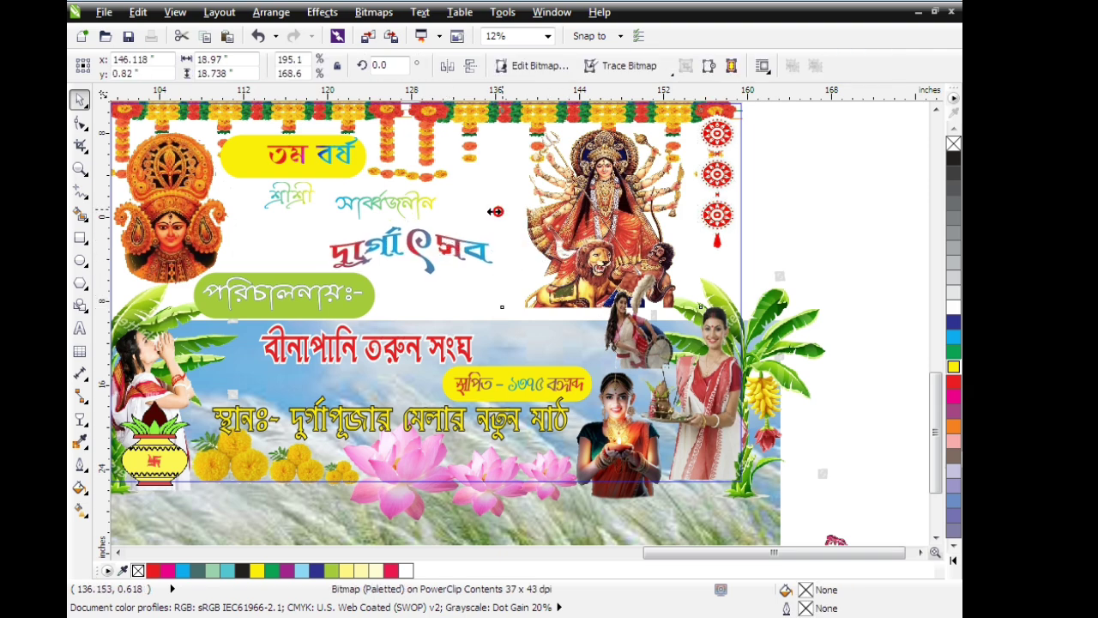
{"action": "left_click_drag", "start_coordinate": [495, 208], "coordinate": [478, 210]}
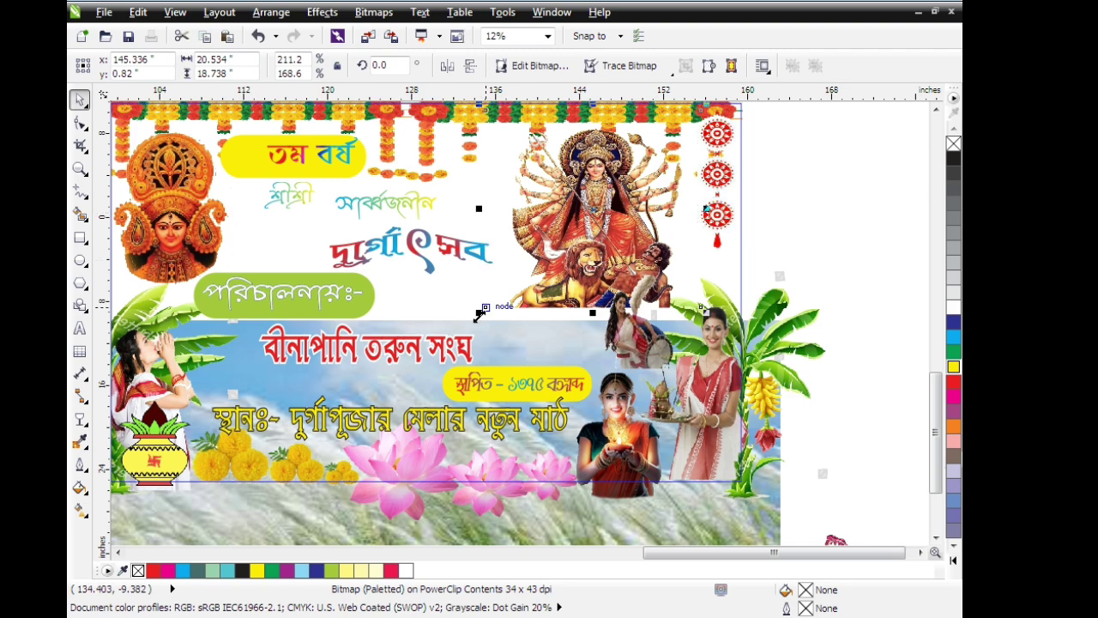
{"action": "left_click_drag", "start_coordinate": [479, 314], "coordinate": [472, 326]}
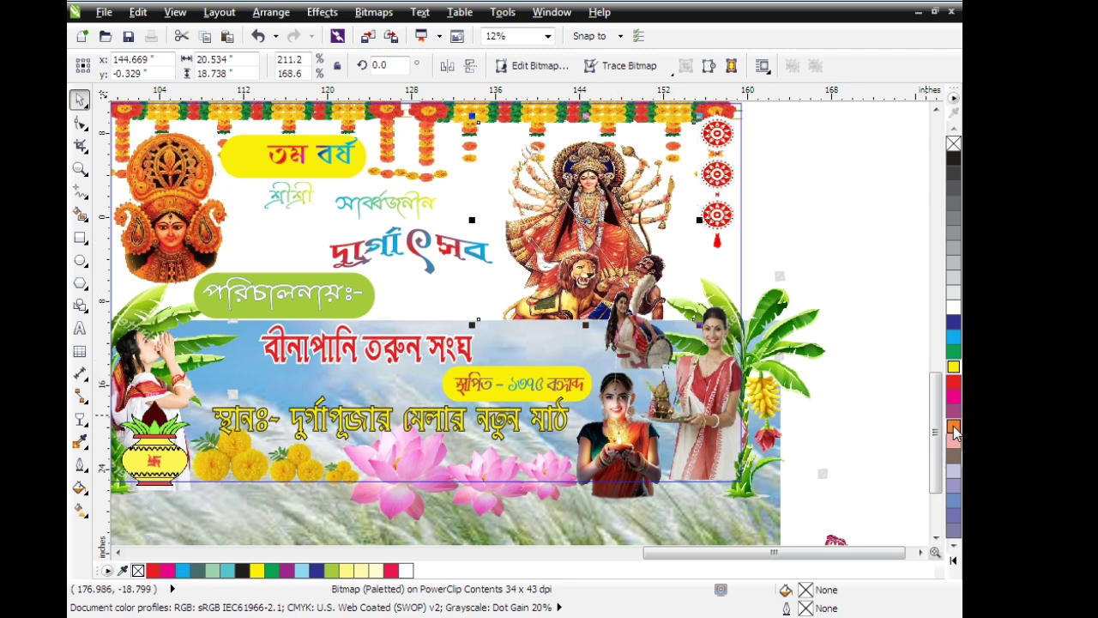
{"action": "scroll", "coordinate": [933, 415], "scroll_direction": "down", "scroll_amount": 3}
{"action": "left_click_drag", "start_coordinate": [806, 552], "coordinate": [770, 552]}
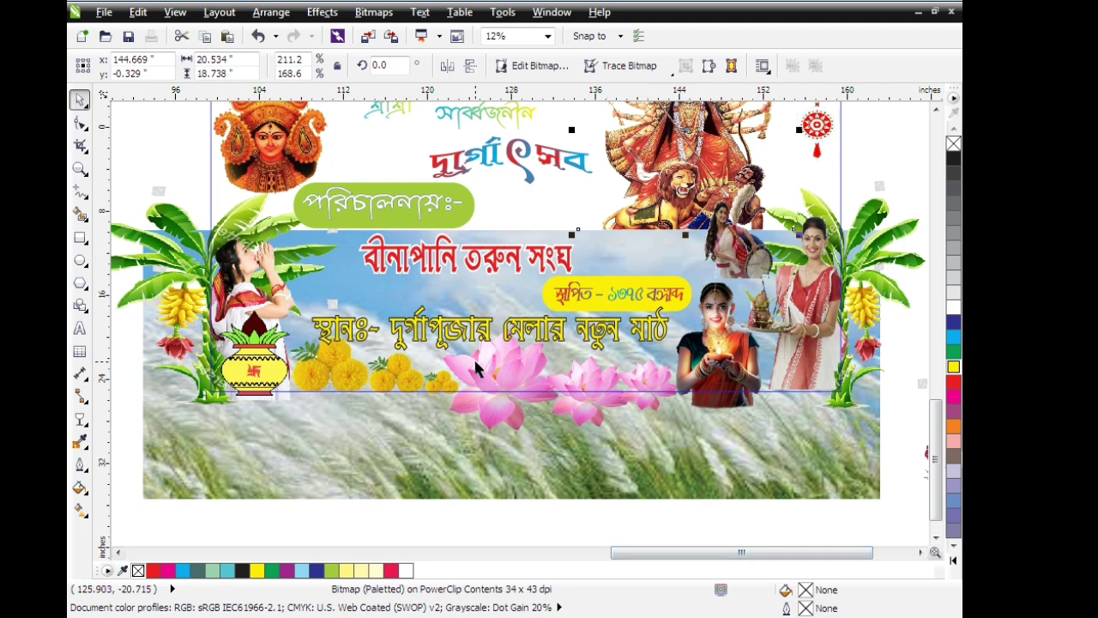
{"action": "left_click", "coordinate": [394, 451]}
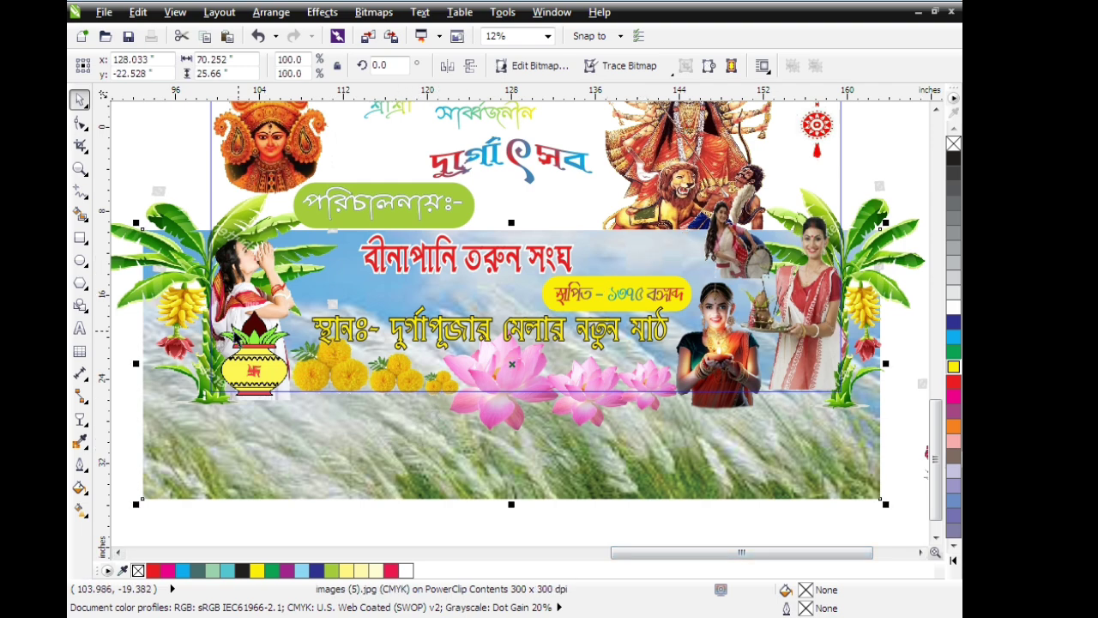
Apply a vertical linear transparency fade to the kash-grass photo, adjusting its start point and angle.
{"action": "left_click", "coordinate": [80, 420]}
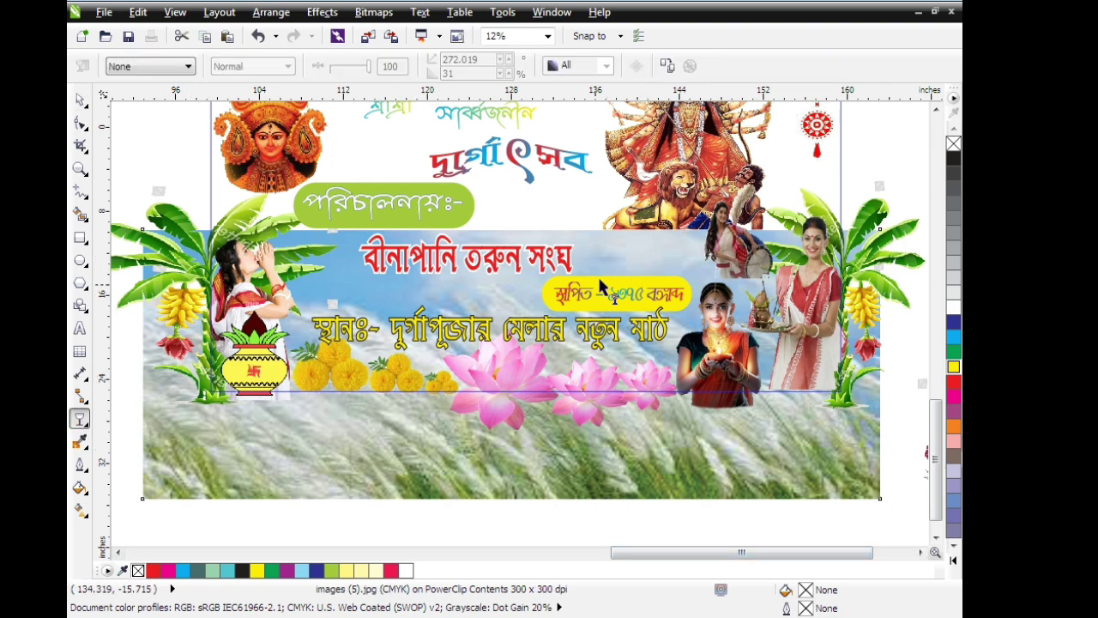
{"action": "left_click_drag", "start_coordinate": [506, 294], "coordinate": [502, 135]}
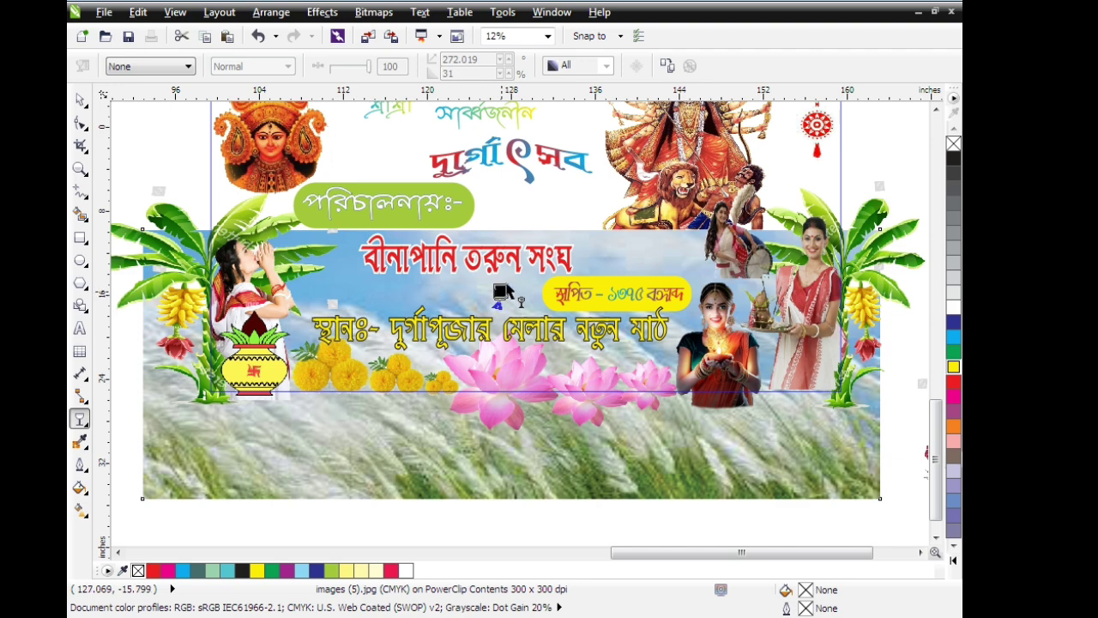
{"action": "key", "text": "Escape"}
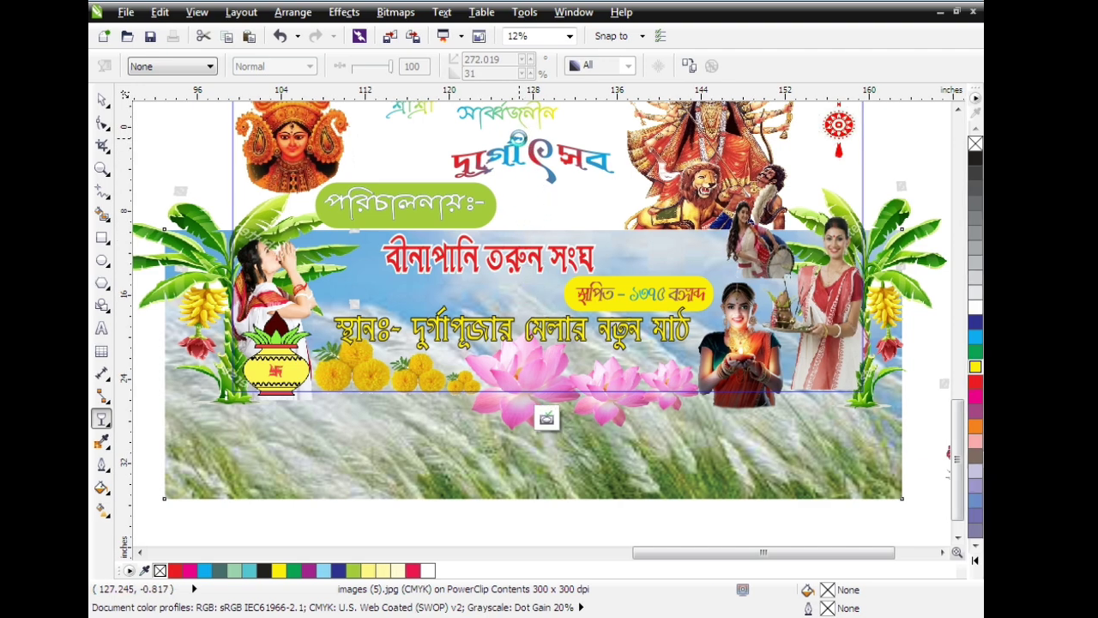
{"action": "left_click", "coordinate": [519, 137]}
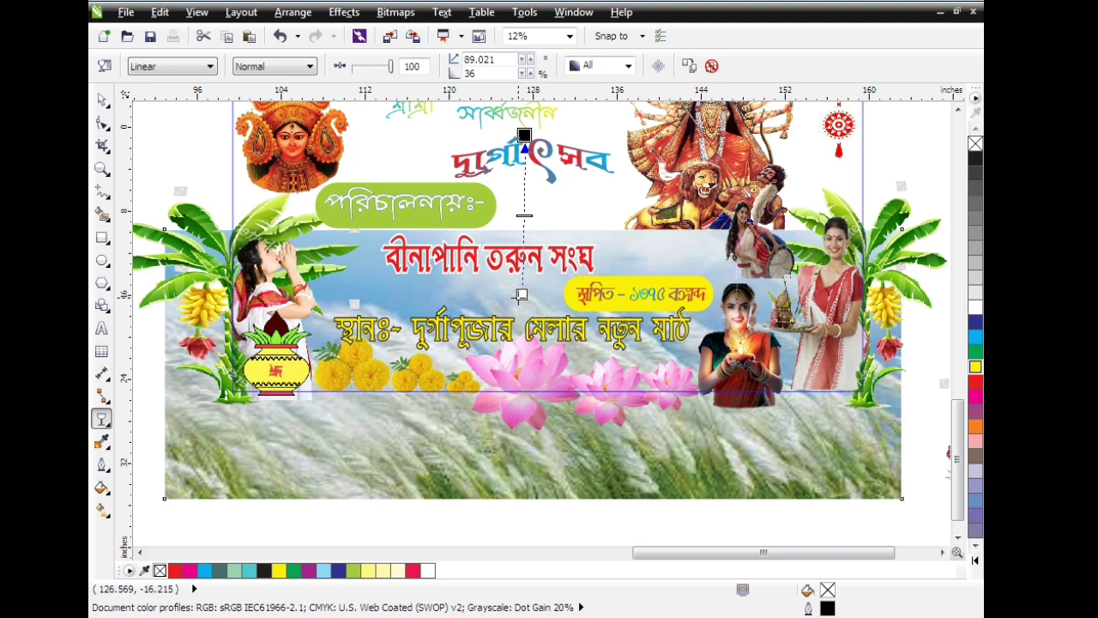
{"action": "left_click_drag", "start_coordinate": [521, 294], "coordinate": [522, 309]}
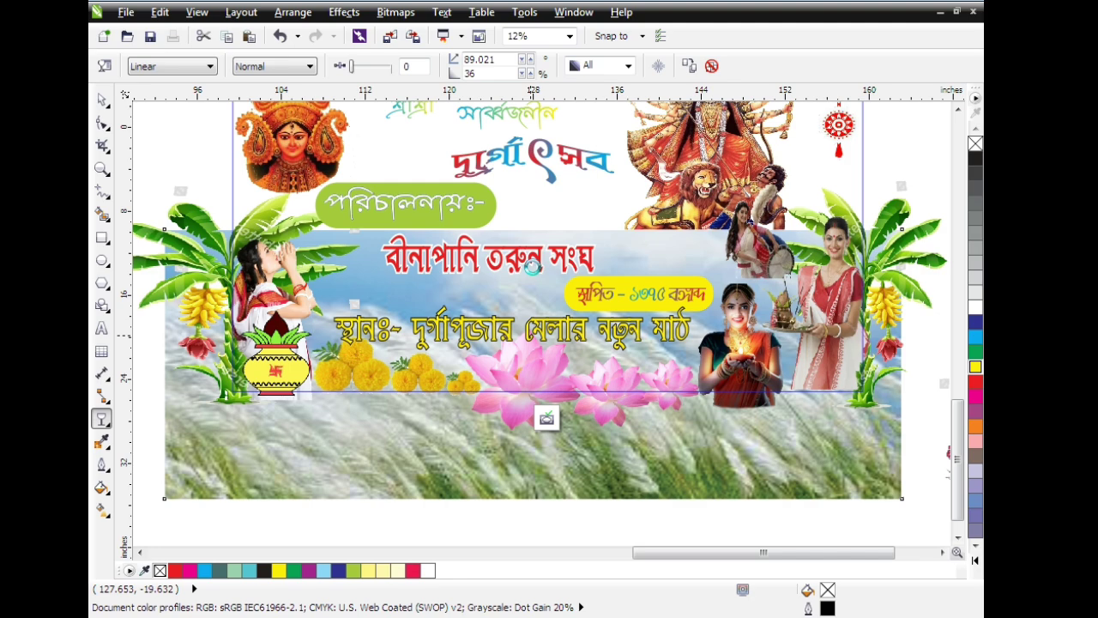
{"action": "left_click", "coordinate": [532, 266]}
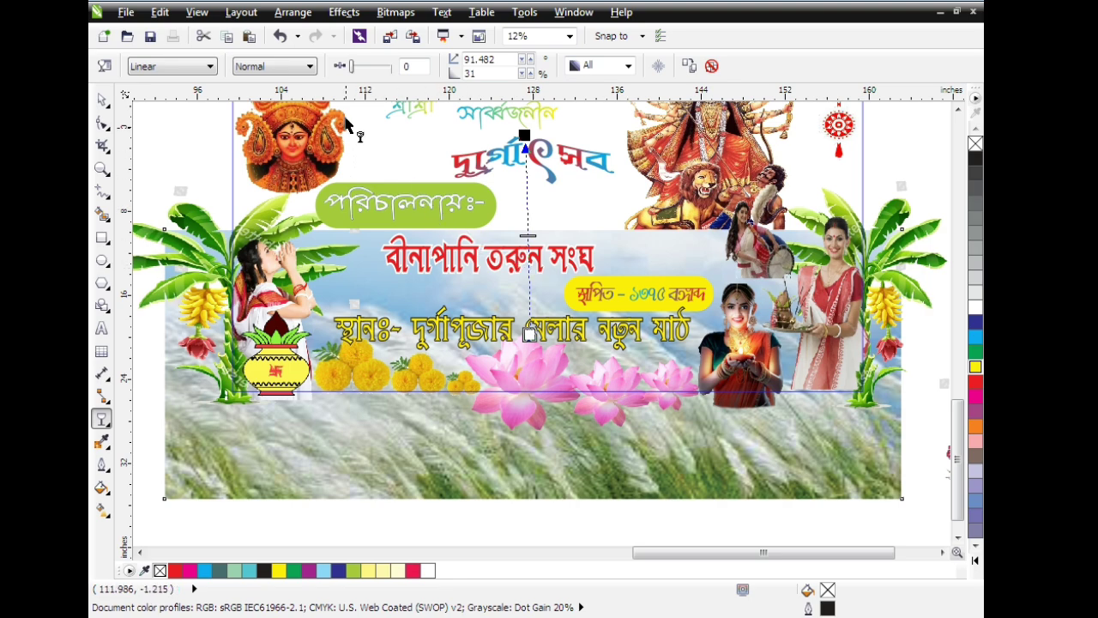
{"action": "left_click", "coordinate": [102, 101]}
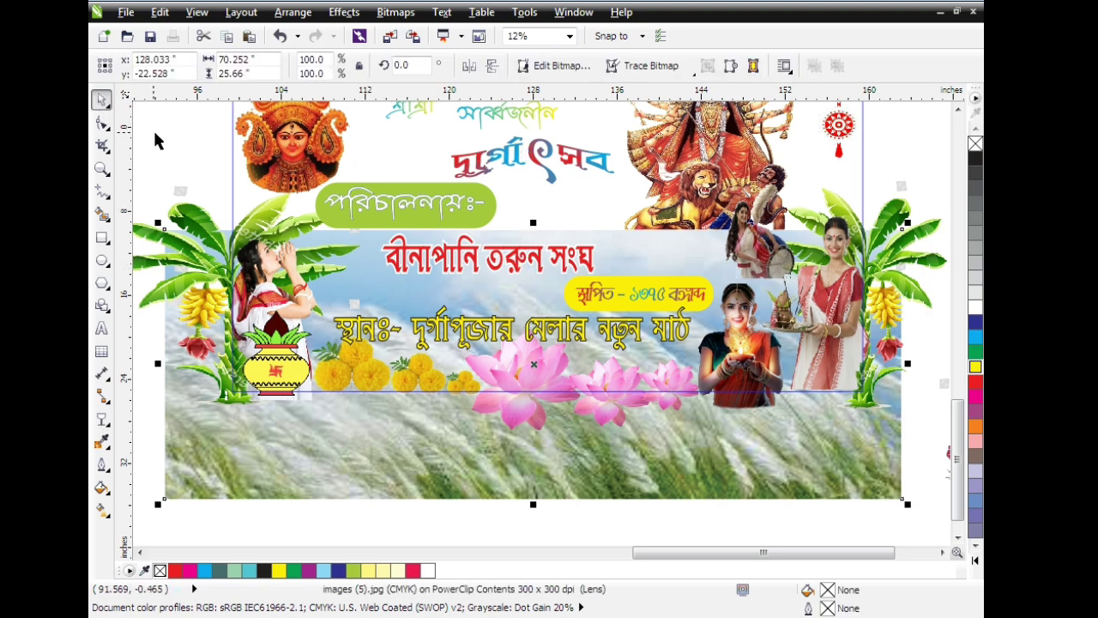
{"action": "key", "text": "Tab"}
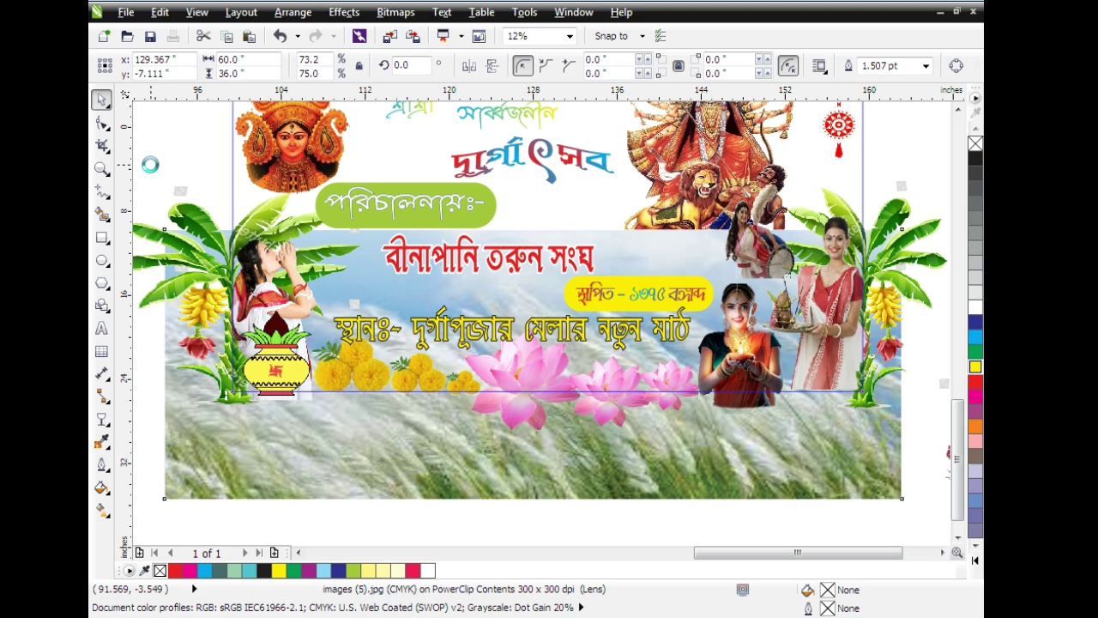
Zoom out to 6% to show the whole banner and open the File menu.
{"action": "scroll", "coordinate": [691, 173], "scroll_direction": "down", "scroll_amount": 1}
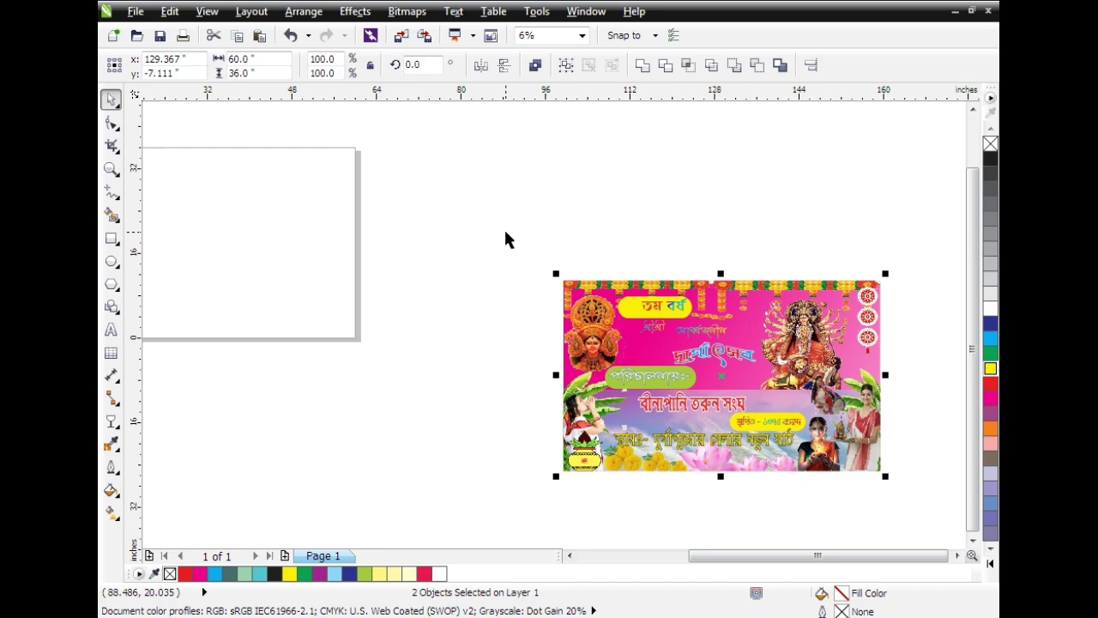
{"action": "left_click", "coordinate": [136, 11]}
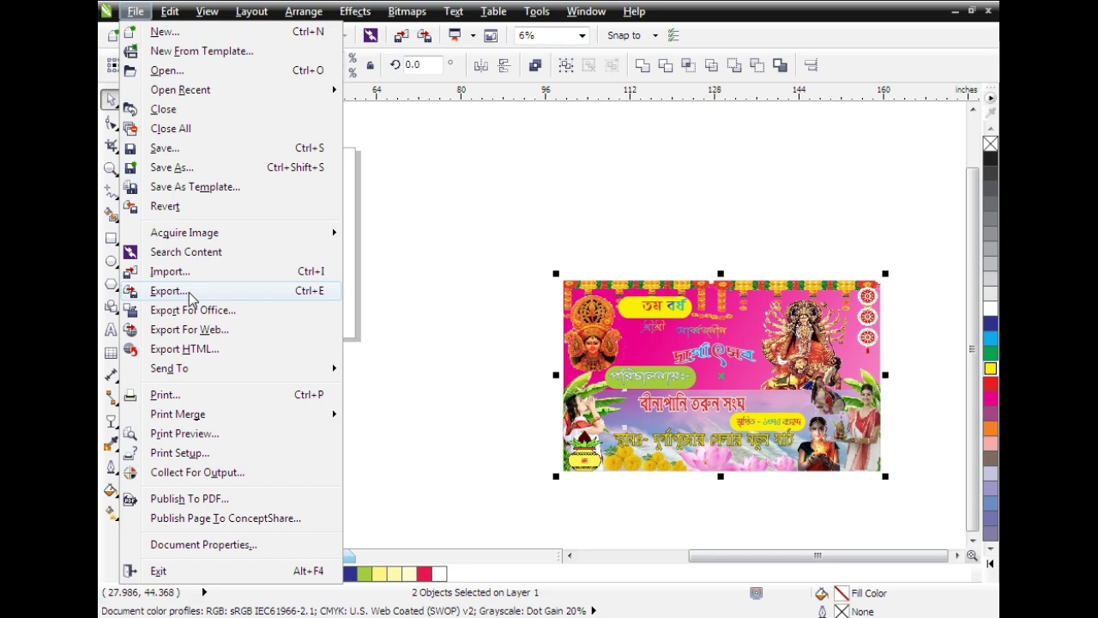
Export the banner as a JPG to the Desktop under a new file name.
{"action": "left_click", "coordinate": [189, 291]}
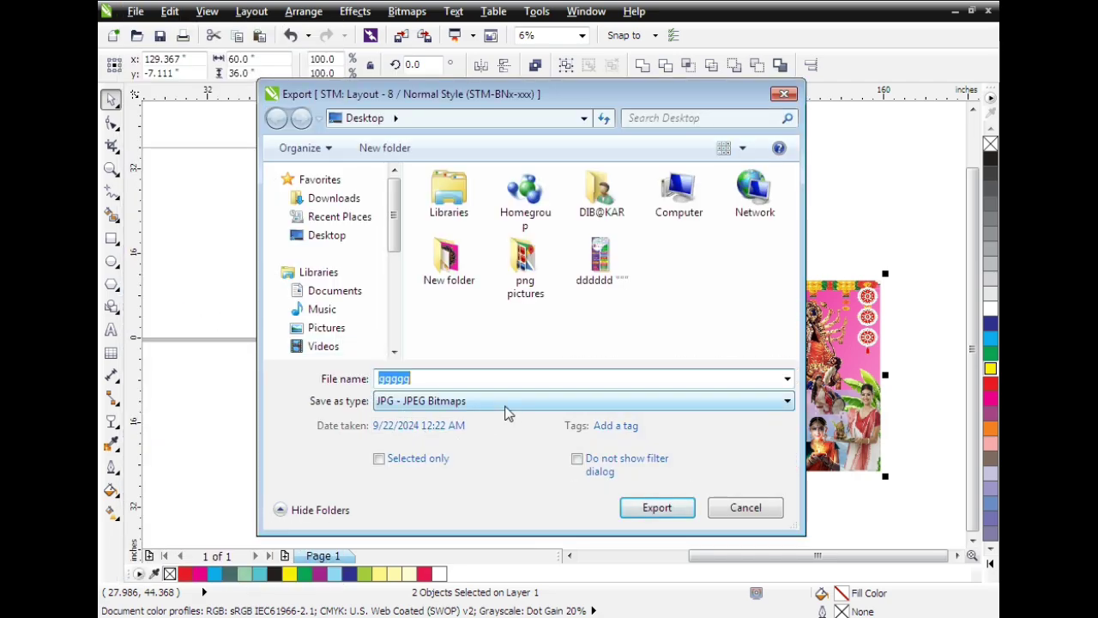
{"action": "mouse_move", "coordinate": [326, 328]}
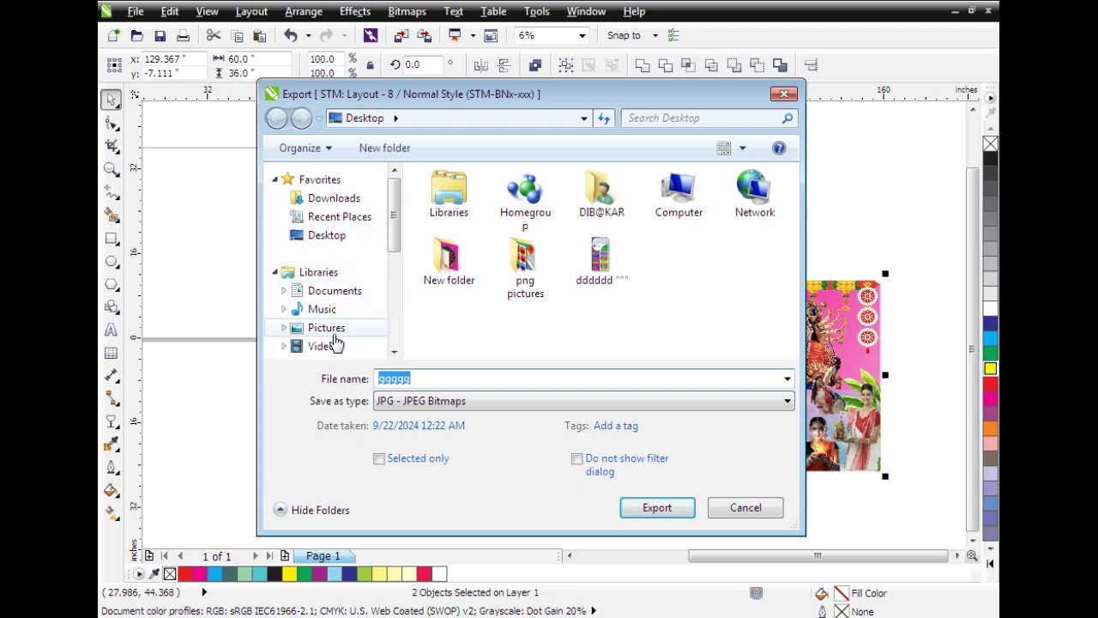
{"action": "left_click", "coordinate": [345, 239]}
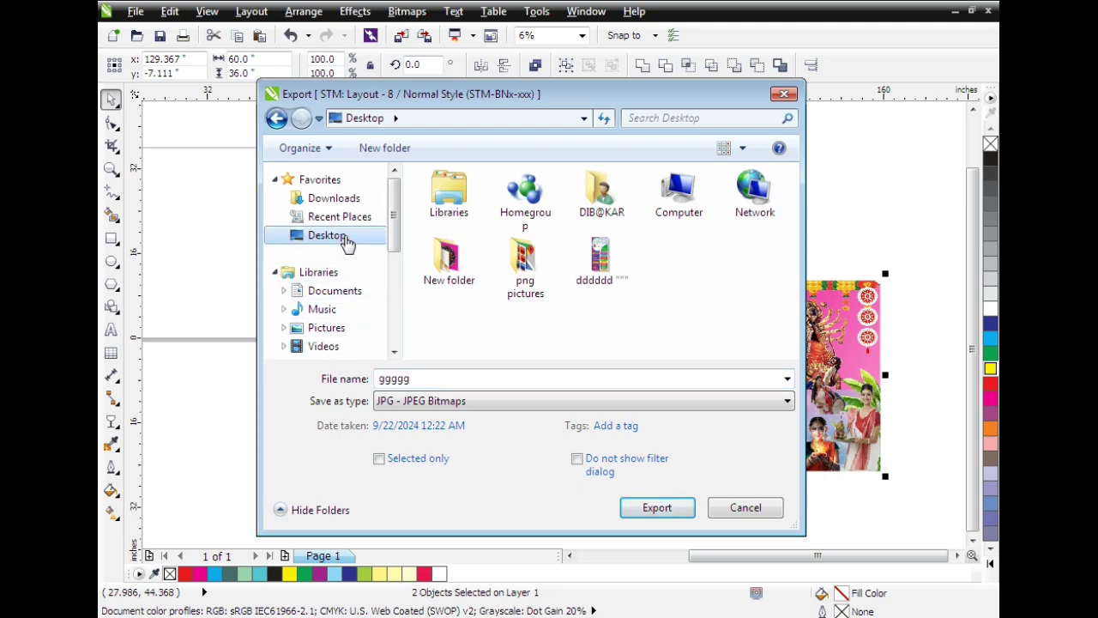
{"action": "left_click", "coordinate": [483, 376]}
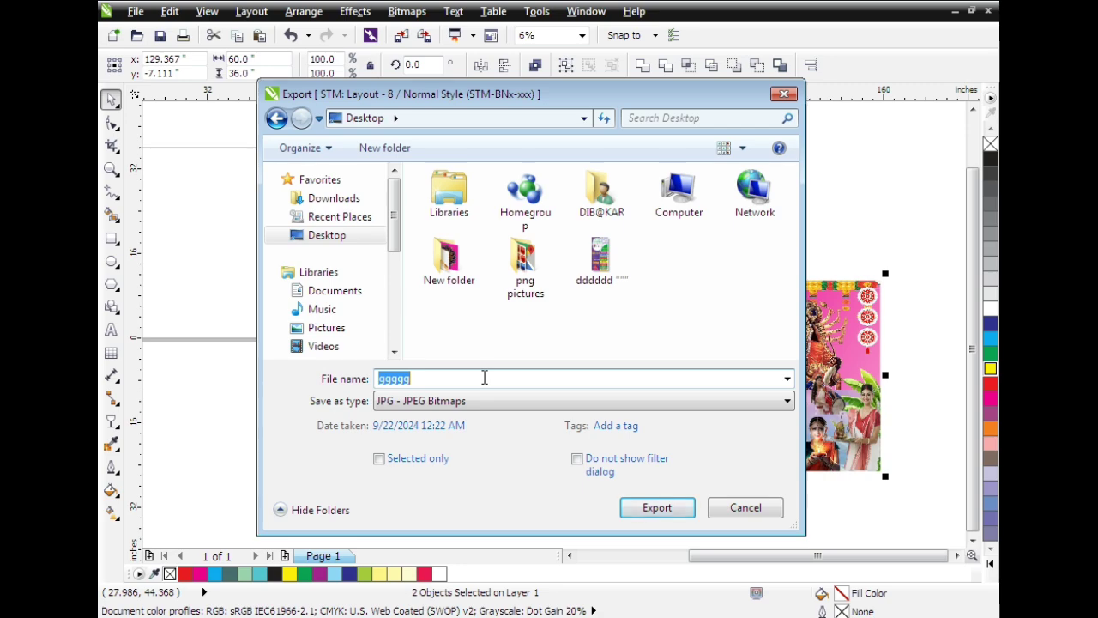
{"action": "type", "text": "%þ%þ%þ"}
{"action": "type", "text": "%þ"}
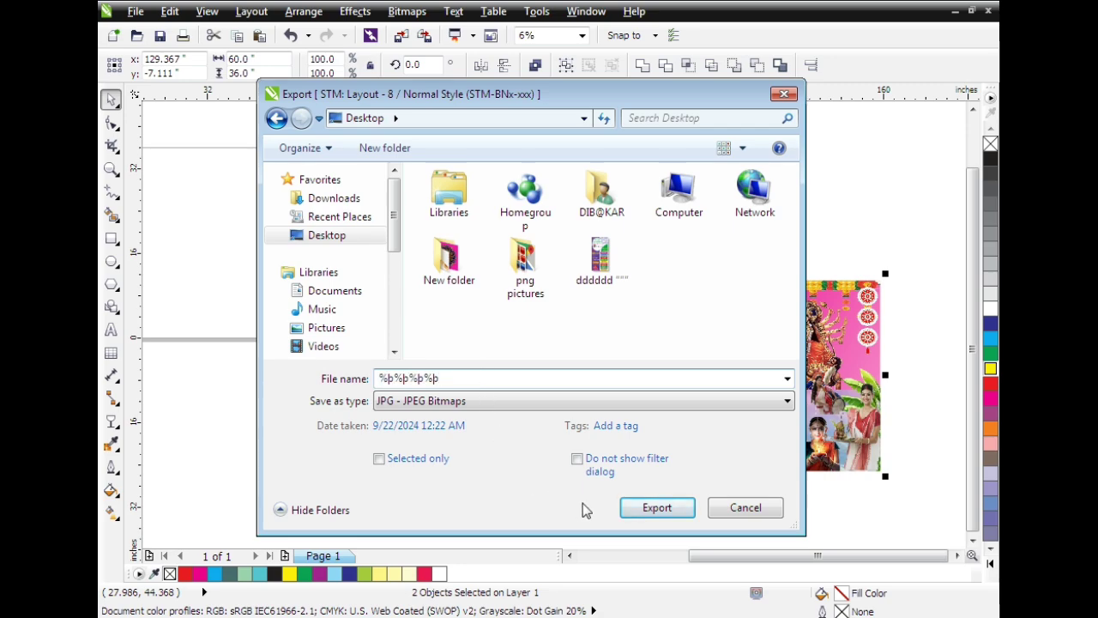
{"action": "left_click", "coordinate": [649, 510]}
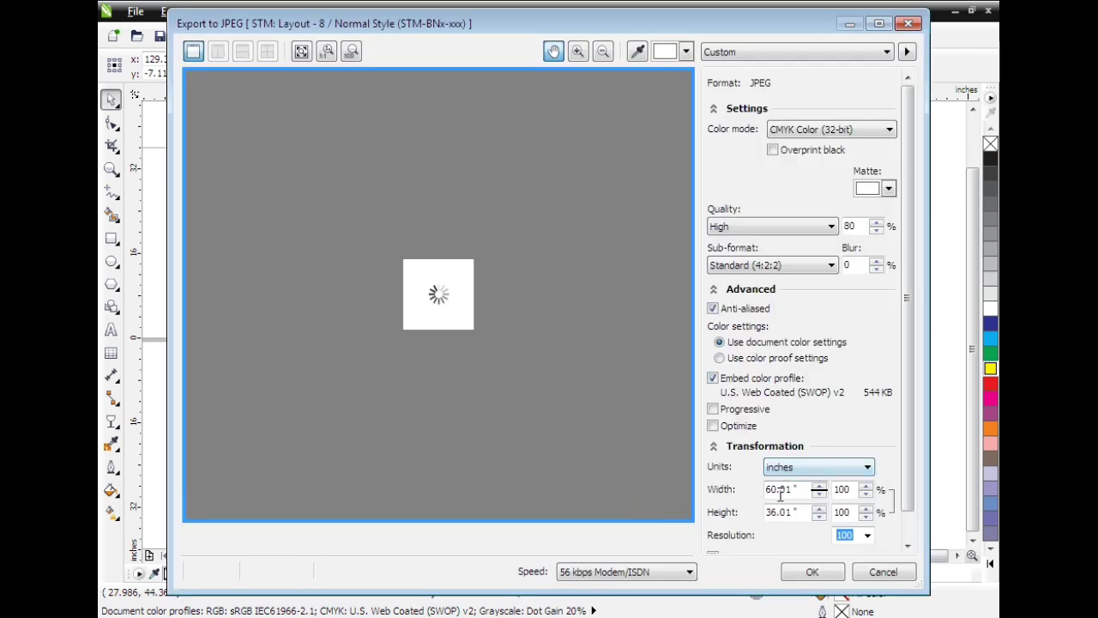
Confirm the JPEG export at 100 dpi, High quality 80%, 60×36 inches.
{"action": "left_click", "coordinate": [868, 537]}
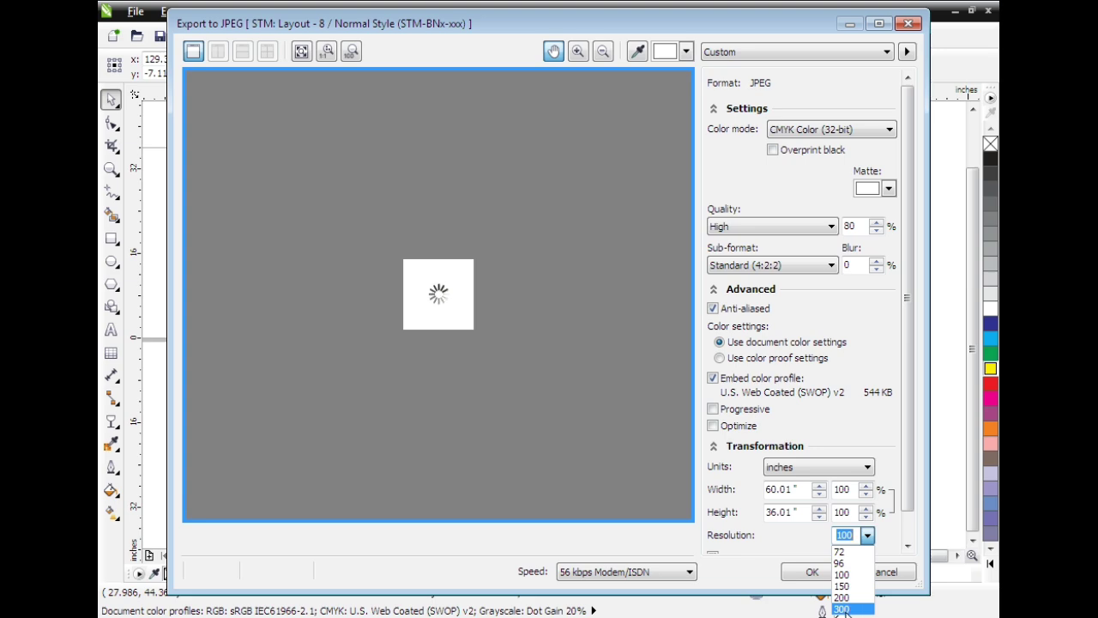
{"action": "left_click", "coordinate": [856, 575]}
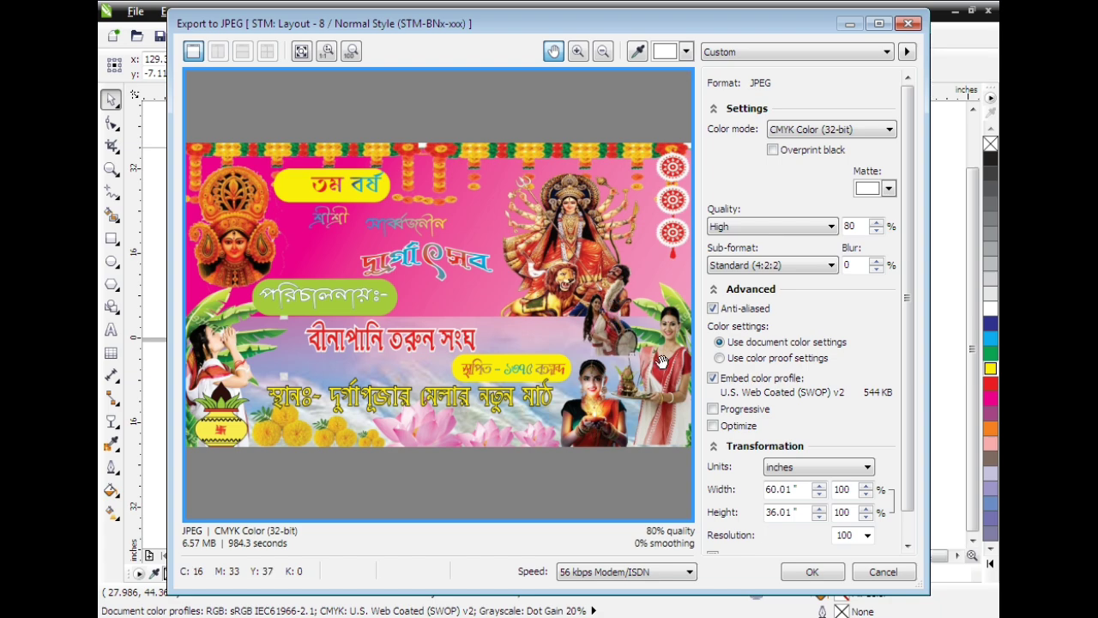
{"action": "left_click", "coordinate": [812, 572]}
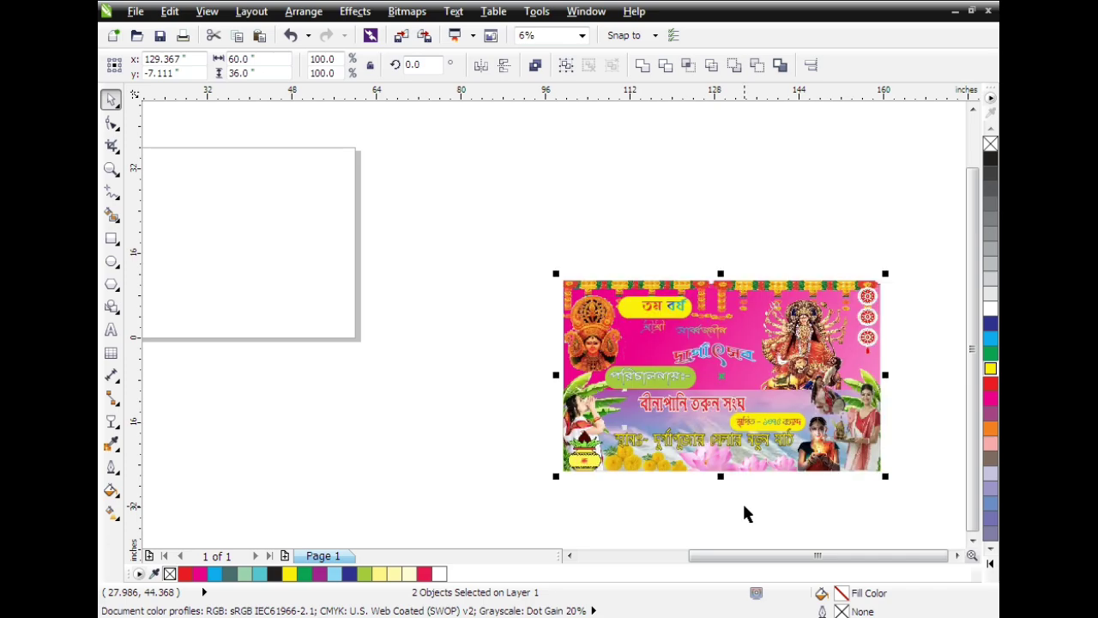
Minimize CorelDRAW, move the on-screen keyboard aside, and open the exported JPEG from the desktop.
{"action": "left_click", "coordinate": [954, 10]}
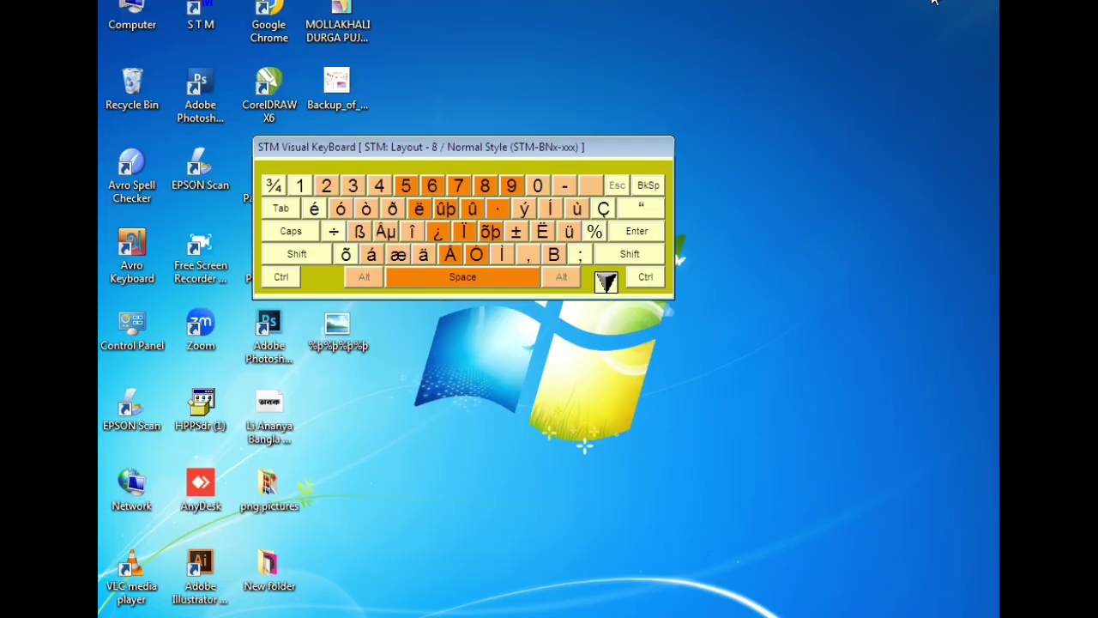
{"action": "left_click_drag", "start_coordinate": [510, 148], "coordinate": [995, 203]}
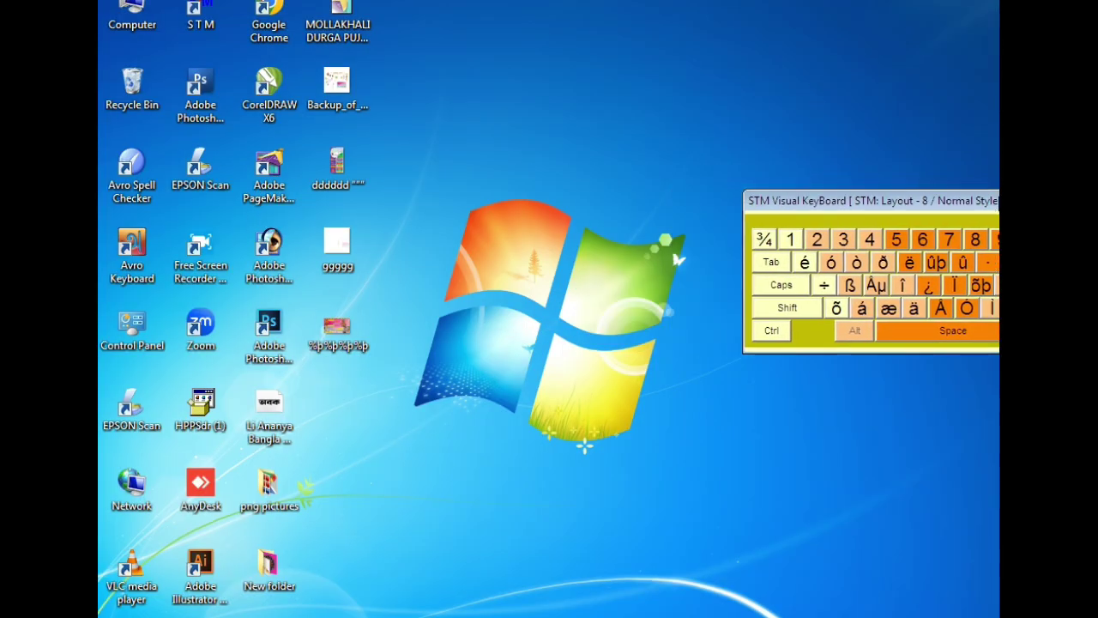
{"action": "double_click", "coordinate": [348, 337]}
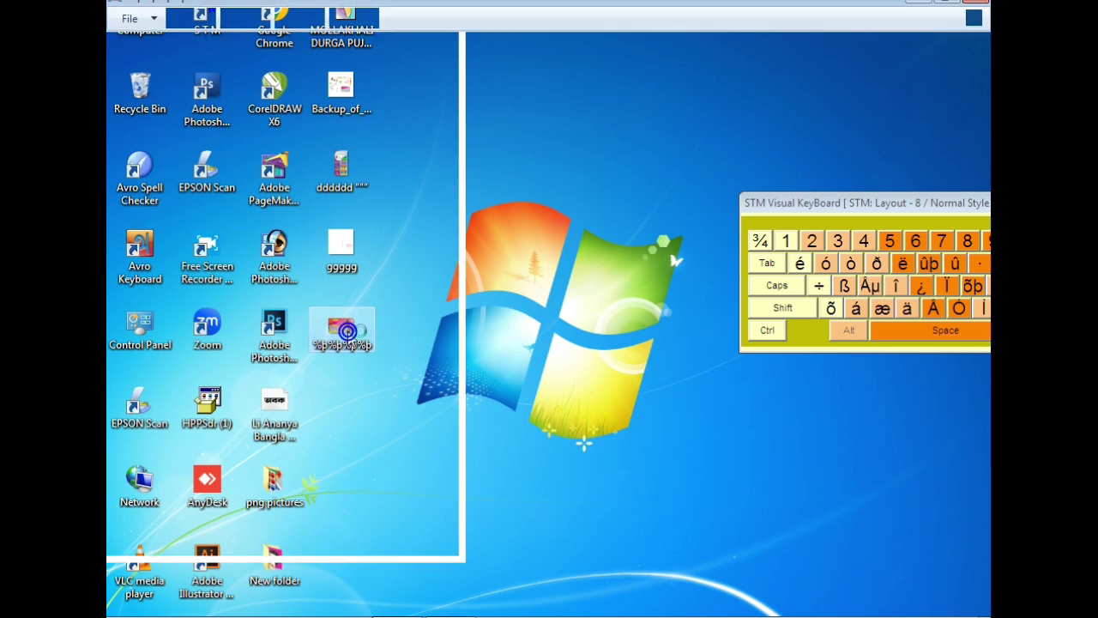